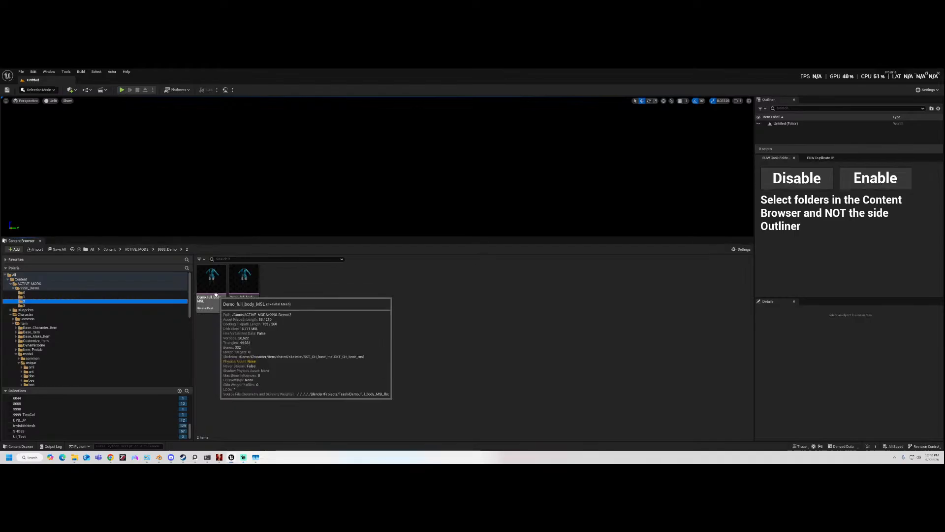
- Open the jacket material instance in the 9998_Demo folder and examine its texture maps, colours and parent material
left_click(87, 297)
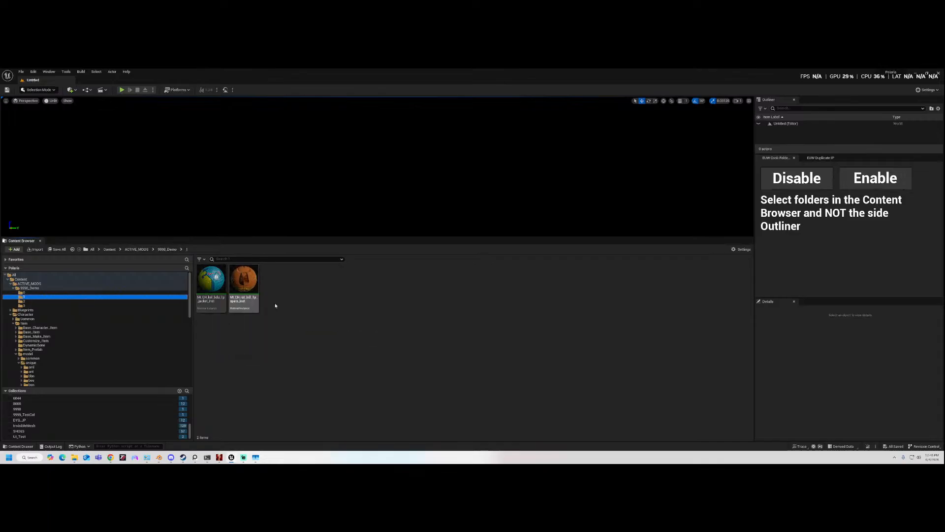
double_click(219, 290)
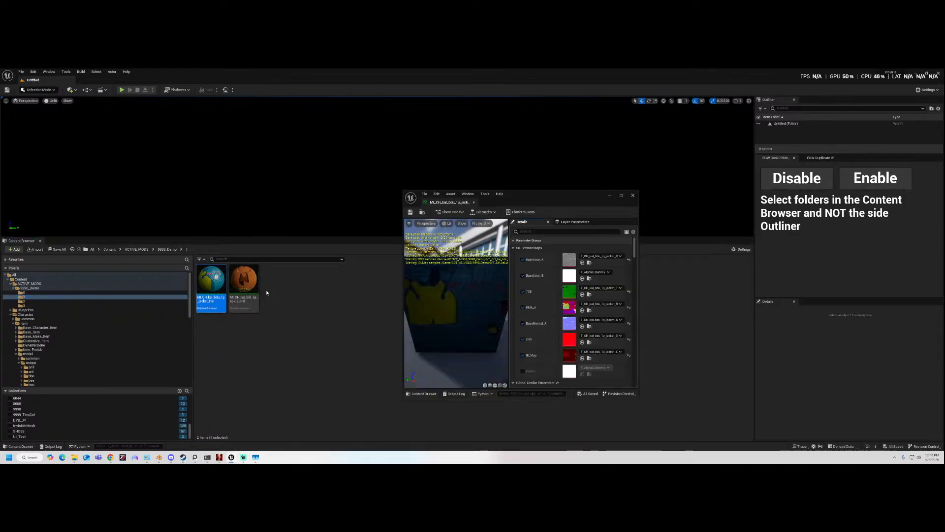
left_click_drag(542, 202, 518, 150)
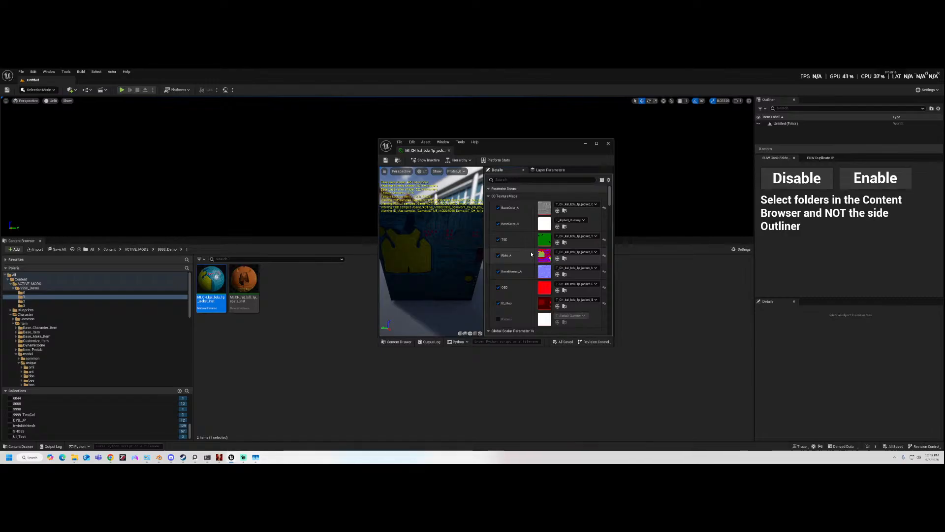
scroll(559, 251, "down", 3)
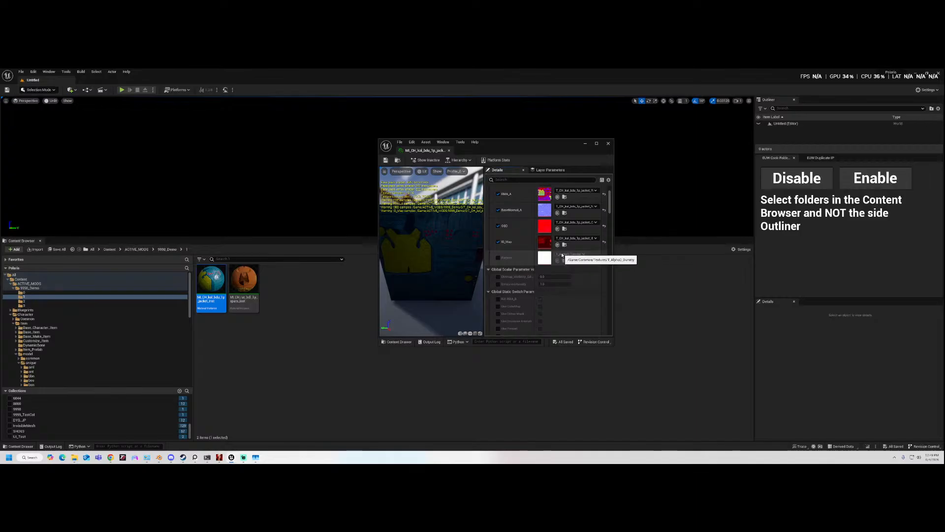
scroll(562, 260, "down", 8)
scroll(567, 264, "down", 10)
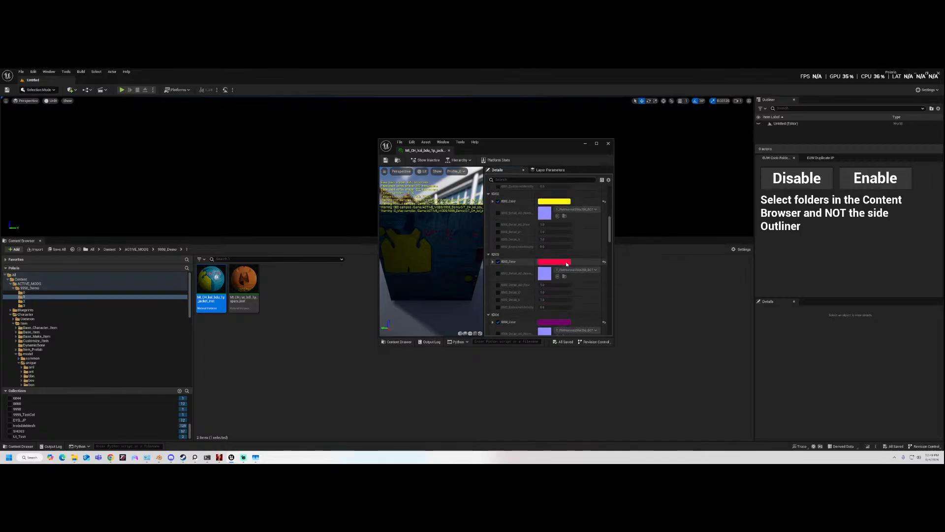
scroll(576, 271, "down", 10)
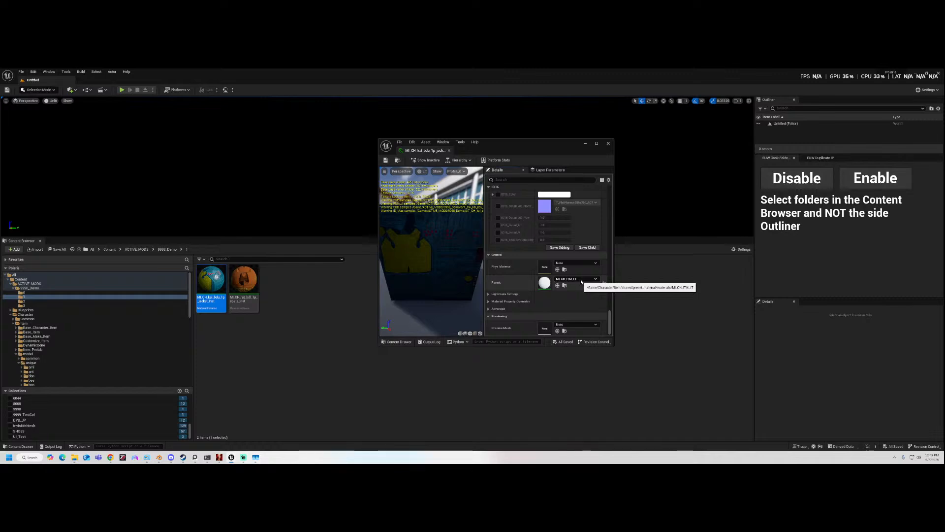
- Open the second material instance and examine its colour parameters, parent material and transparency in the preview
left_click(241, 282)
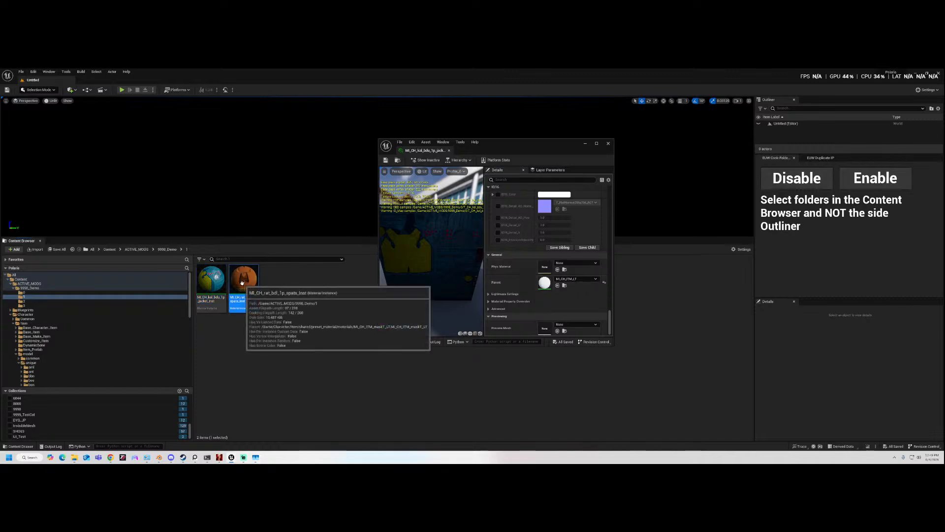
double_click(243, 284)
scroll(587, 295, "down", 6)
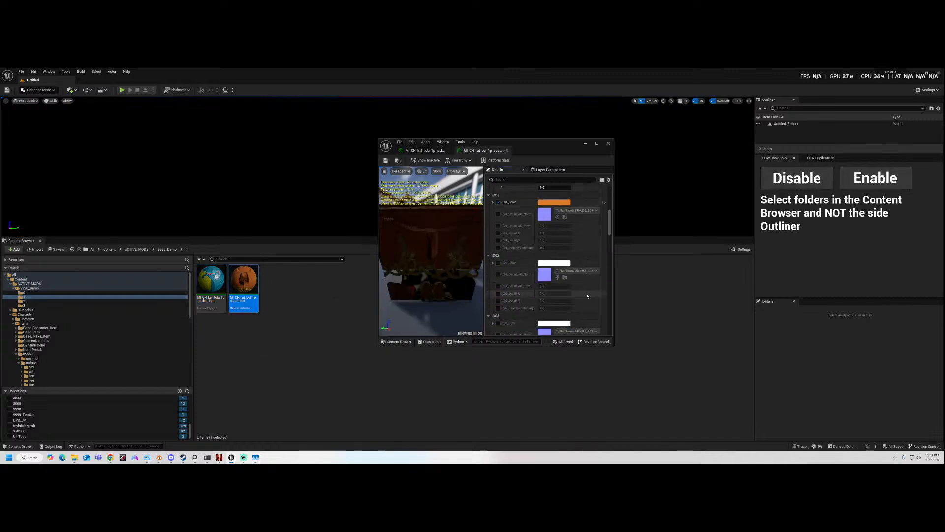
scroll(587, 296, "down", 5)
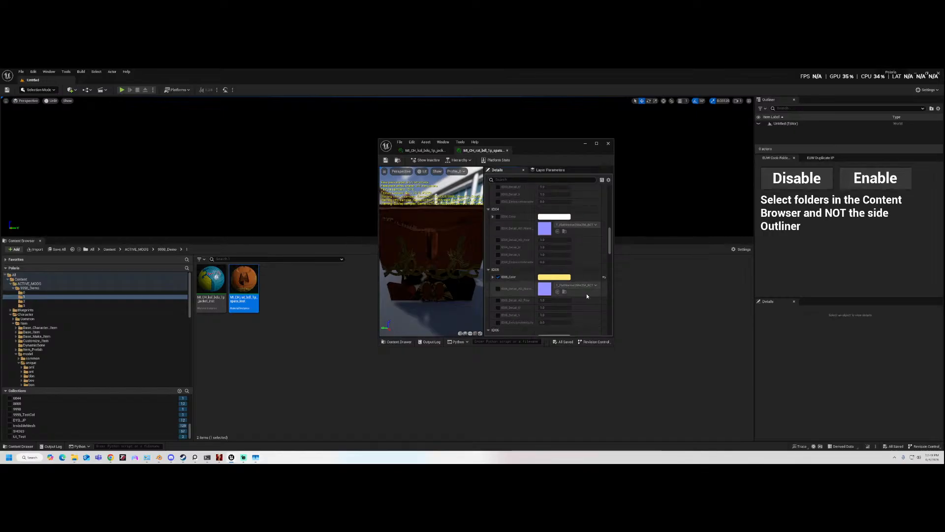
scroll(587, 294, "down", 20)
scroll(595, 292, "down", 10)
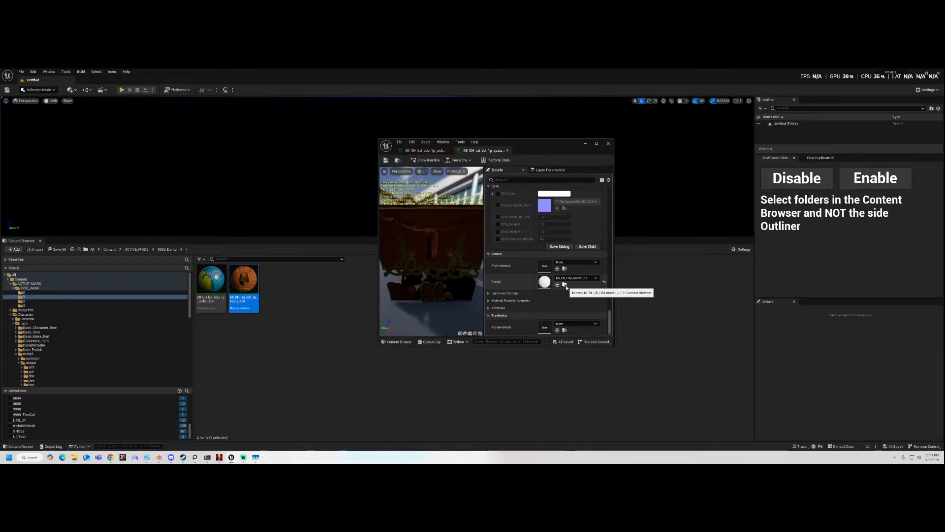
left_click_drag(450, 275, 403, 274)
left_click_drag(393, 240, 433, 261)
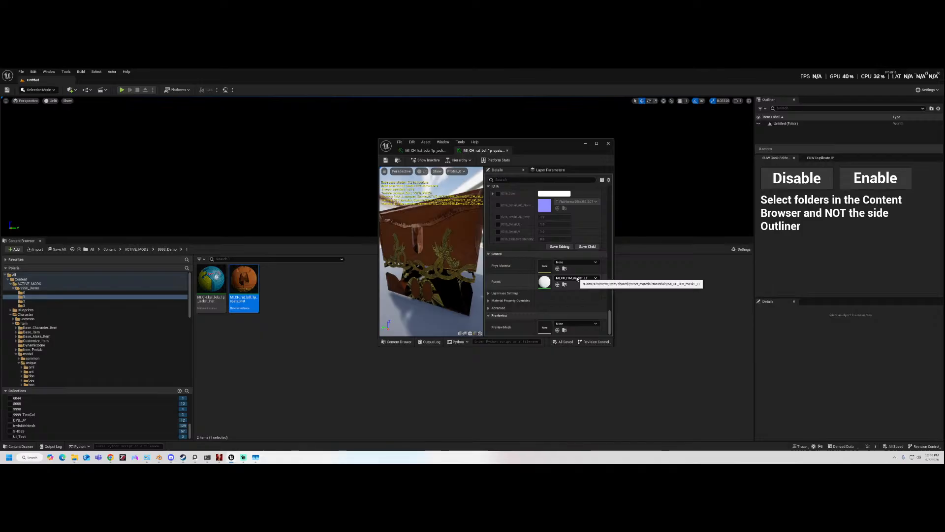
left_click_drag(444, 255, 459, 286)
left_click_drag(425, 255, 431, 257)
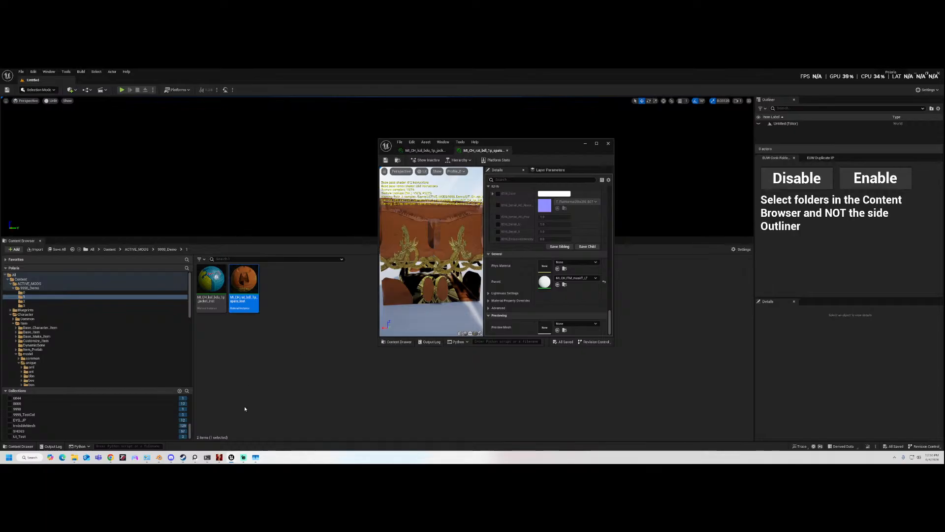
- Switch to Blender, enlarge the 3D viewport and unhide the Cylinder mesh around the jacket
mouse_move(159, 457)
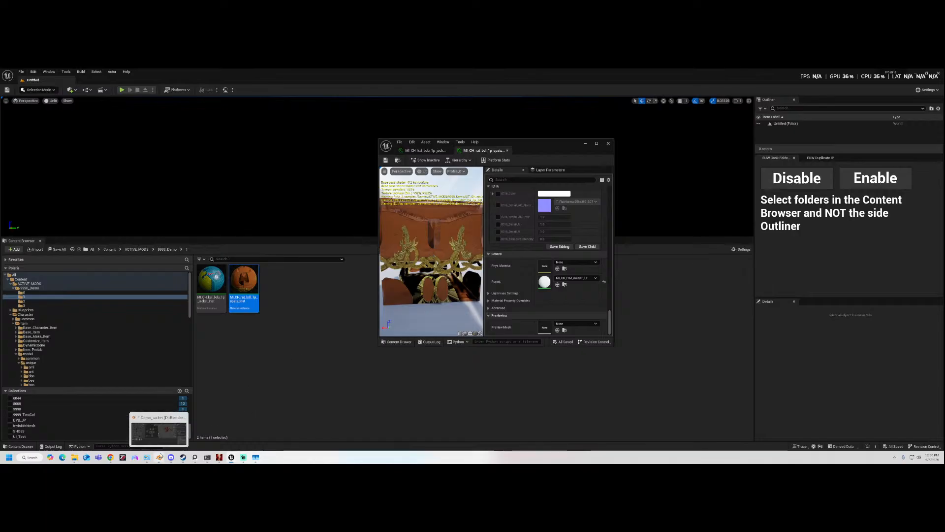
left_click(161, 435)
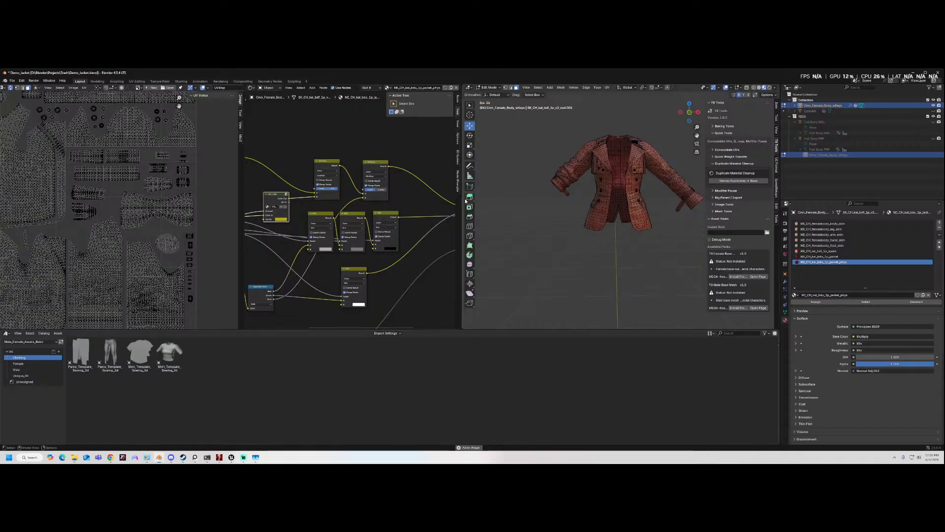
left_click_drag(463, 199, 170, 205)
middle_click_drag(529, 176, 596, 203)
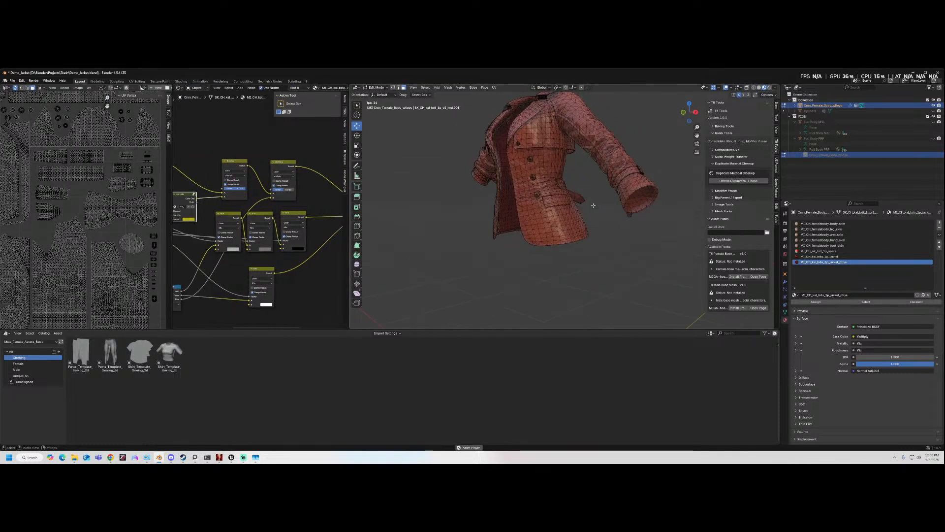
left_click(934, 105)
middle_click_drag(566, 197, 551, 228)
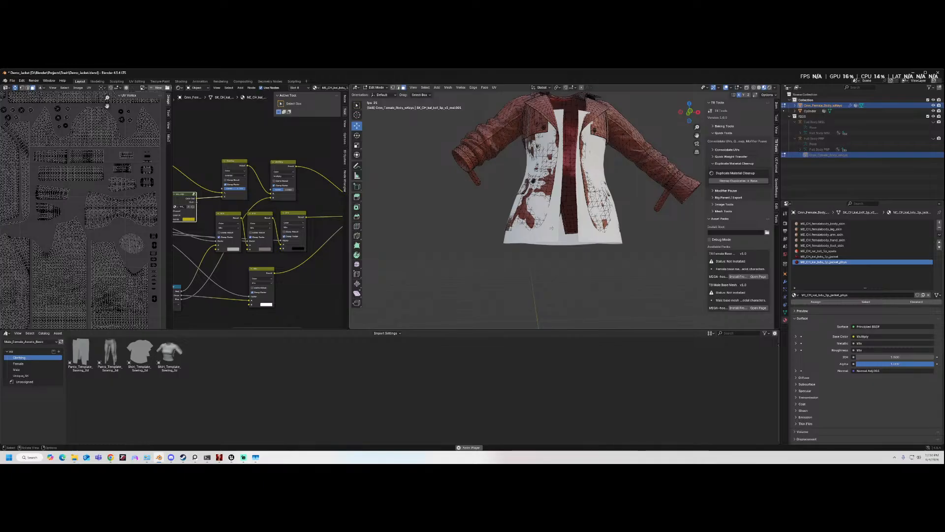
- Return to Object Mode, select the Cylinder mesh and check its vertex groups, UV map and material slots
left_click(555, 237)
left_click(376, 87)
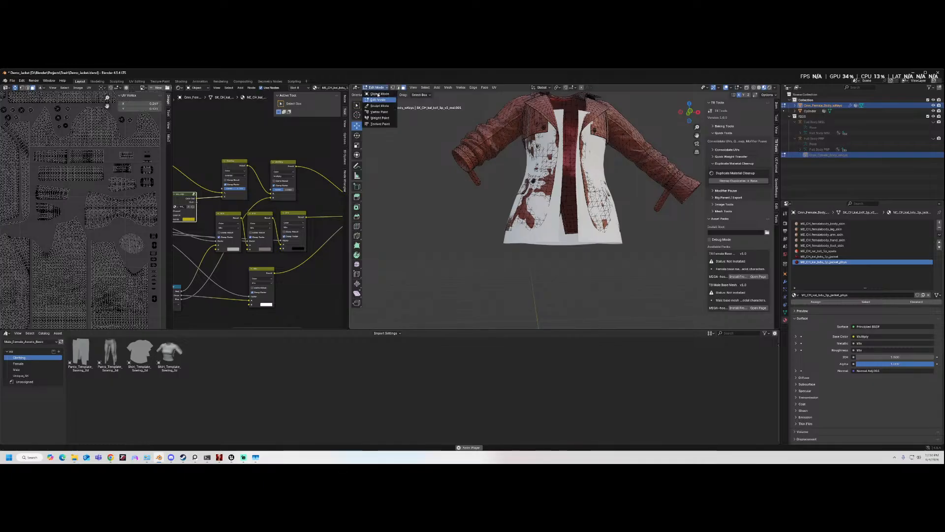
key("Tab")
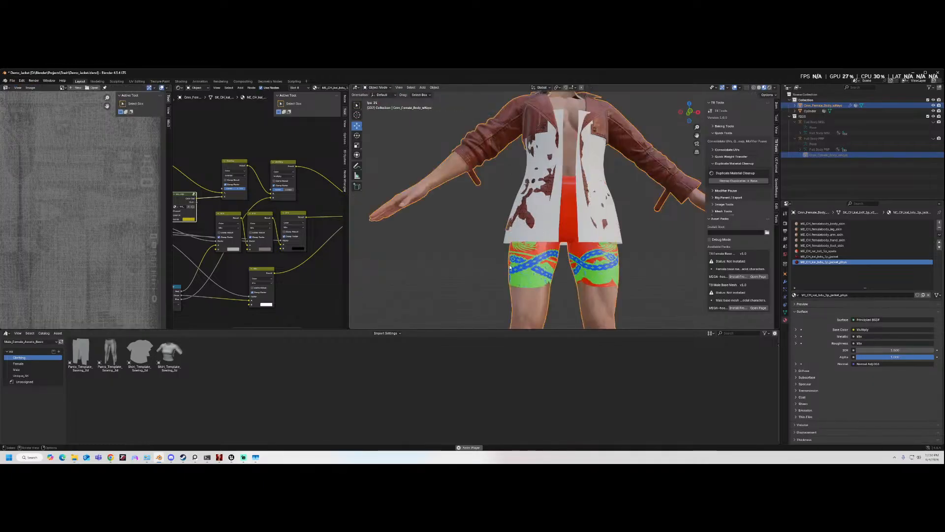
left_click(534, 238)
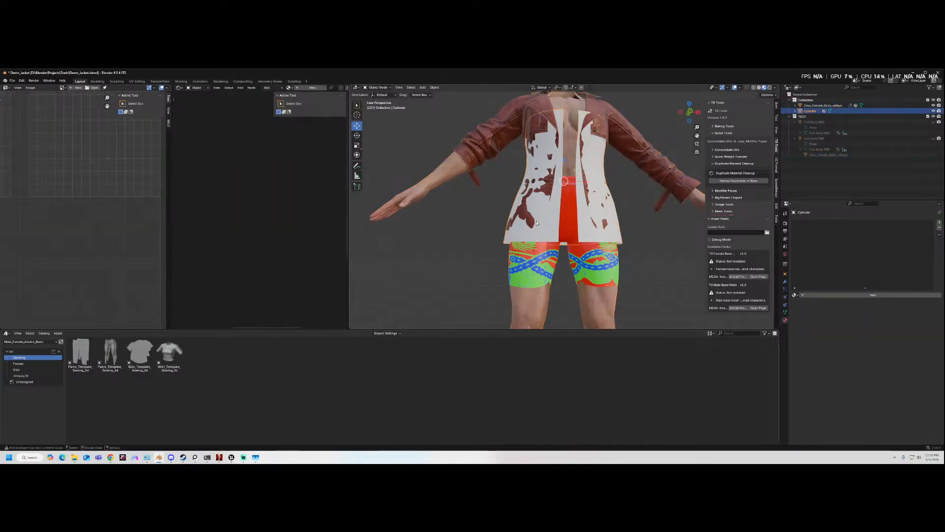
left_click(785, 312)
scroll(808, 318, "up", 5)
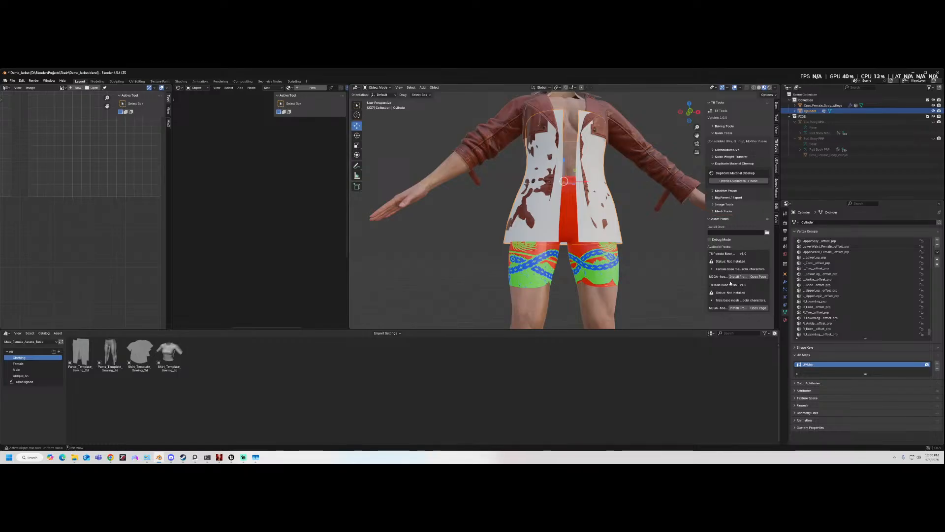
left_click(785, 320)
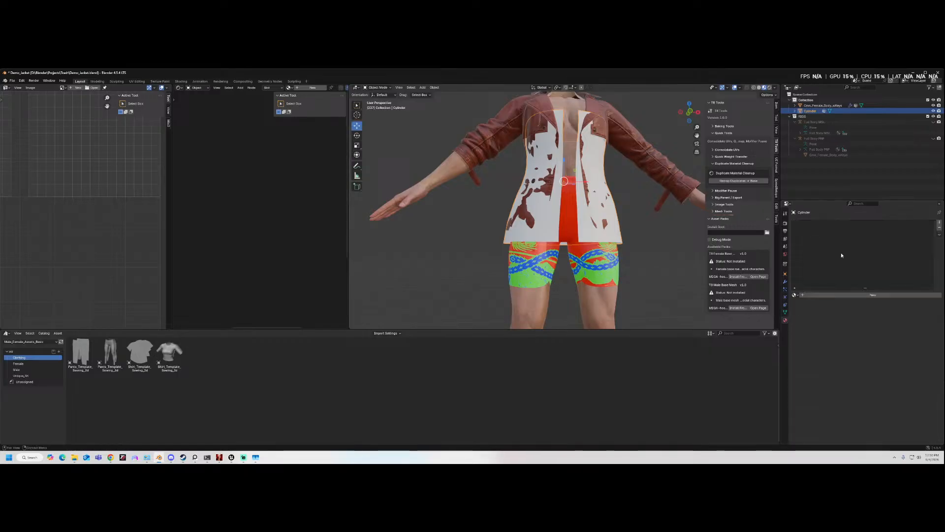
- Assign the existing Col_Mesh material to the Cylinder and make a separate copy of it
left_click(794, 295)
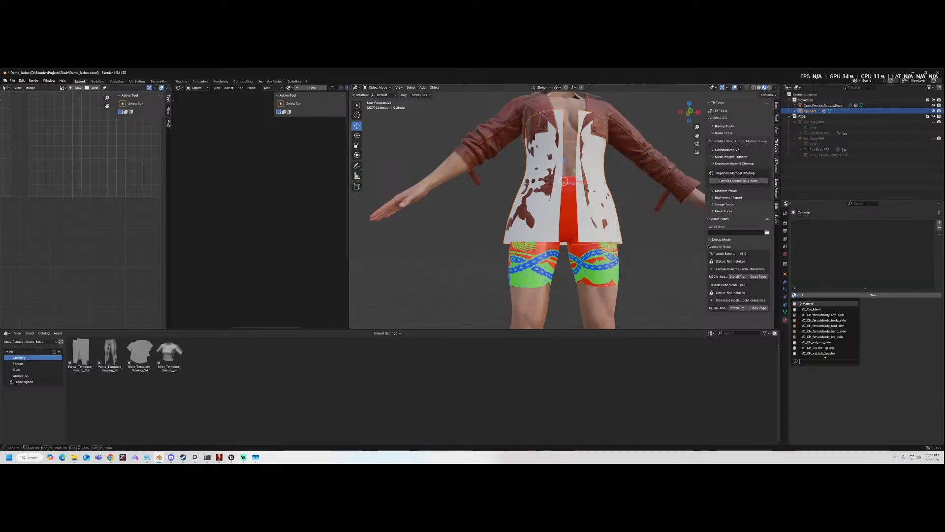
left_click(819, 310)
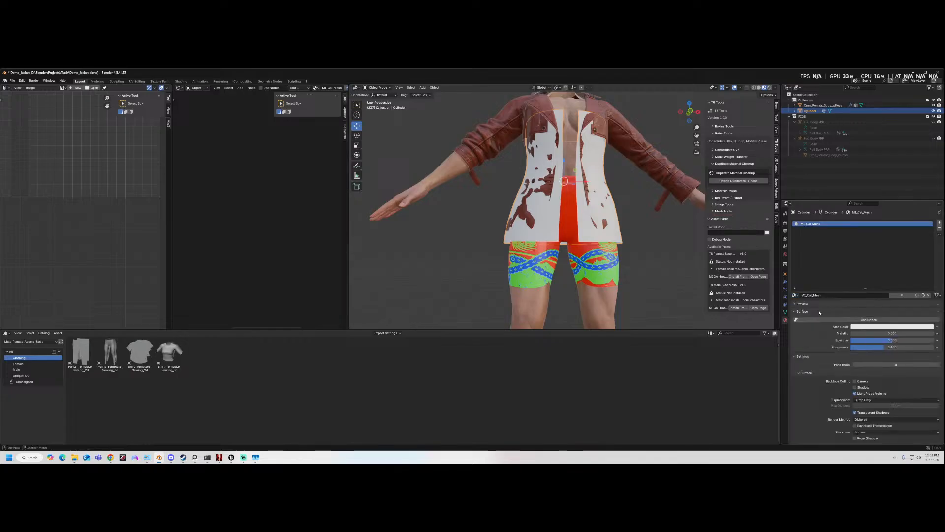
left_click(919, 295)
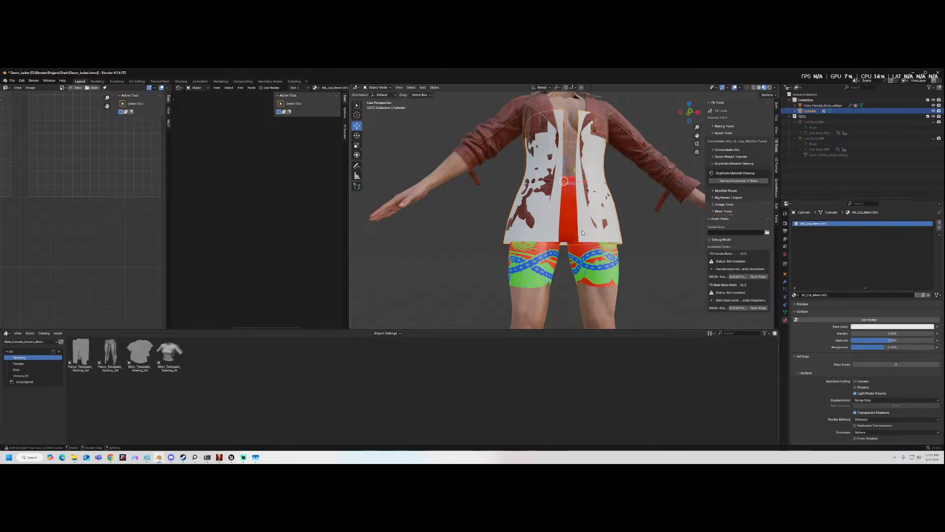
- Replace the copied material's number suffix with _proxy
middle_click_drag(590, 162, 584, 179)
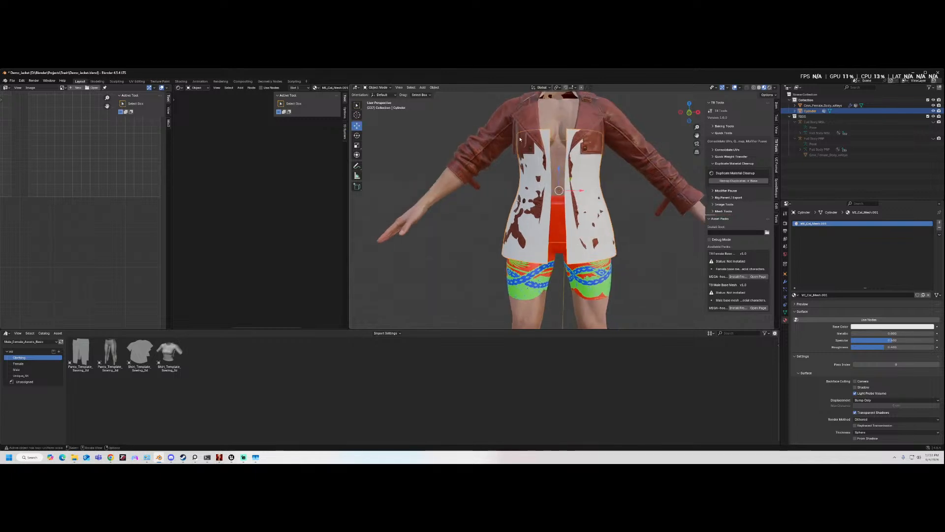
middle_click_drag(593, 207, 619, 204)
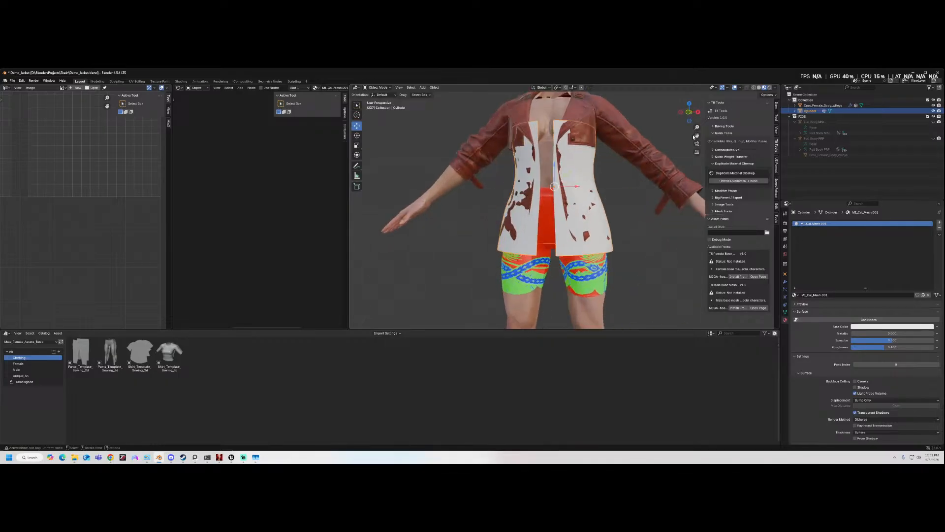
left_click(689, 113)
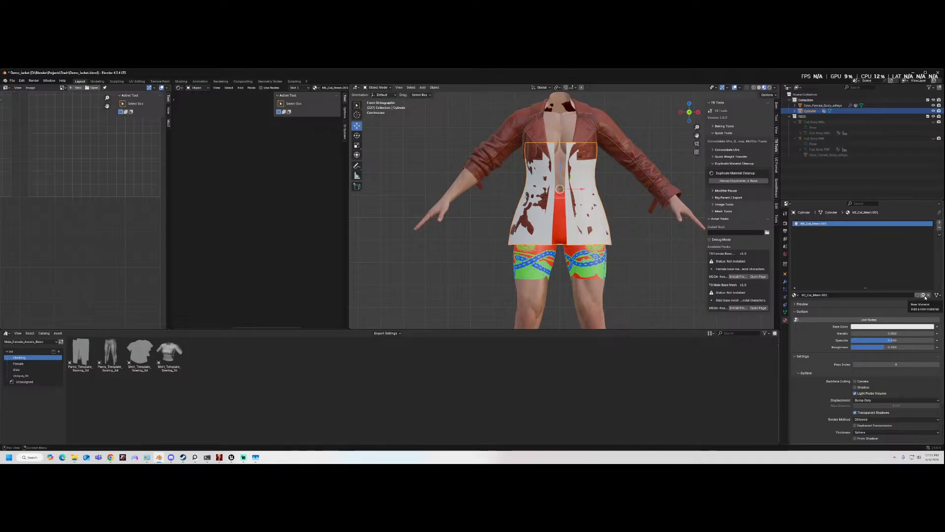
double_click(807, 224)
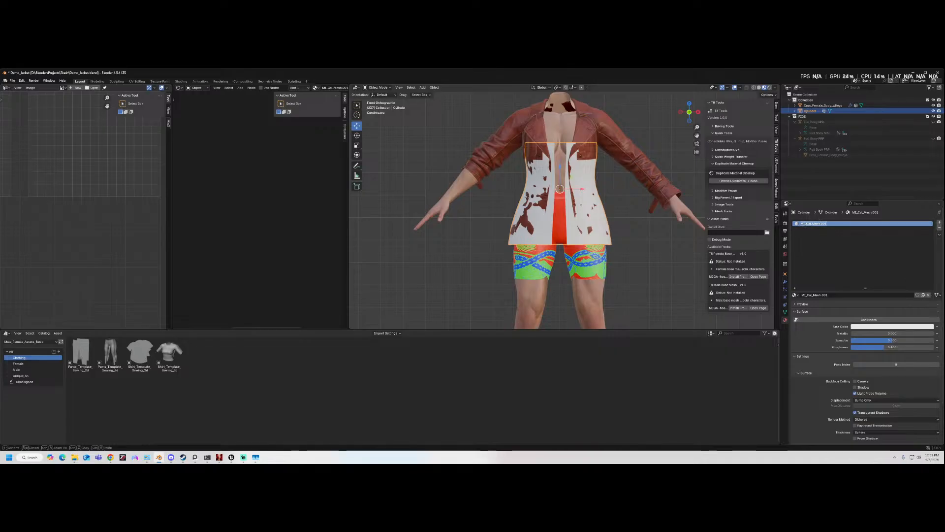
type("_")
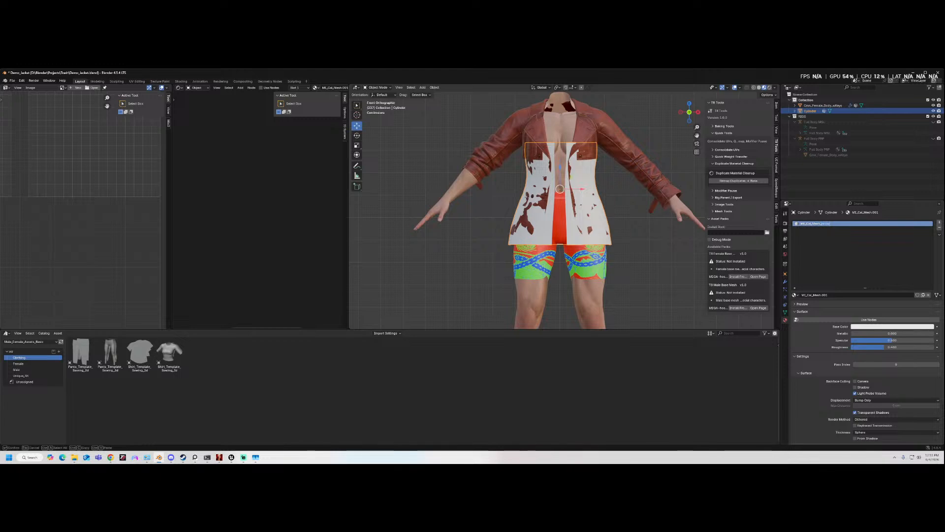
type("proxy")
key("Return")
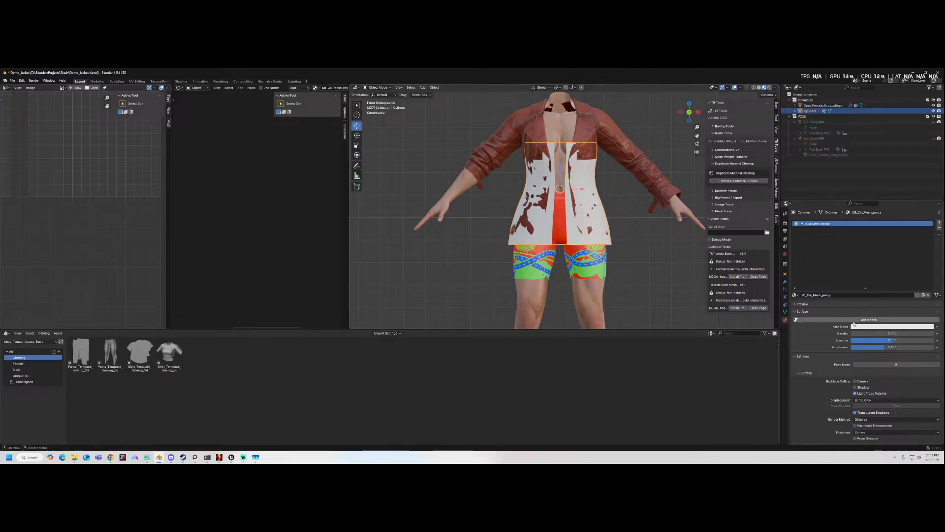
- Enable nodes on the Cylinder's proxy material and lower its alpha so the mesh is semi-transparent
mouse_move(650, 245)
middle_mouse_down()
mouse_move(746, 245)
mouse_move(649, 241)
middle_mouse_up()
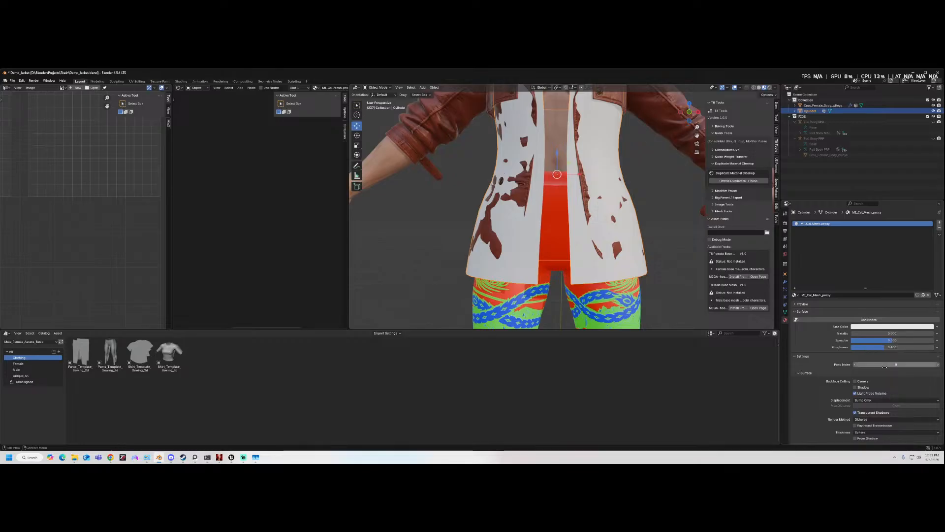
left_click(859, 321)
left_click_drag(895, 357, 857, 357)
scroll(591, 207, "down", 5)
middle_click_drag(591, 207, 557, 209)
left_click_drag(857, 357, 887, 357)
scroll(577, 225, "up", 3)
middle_click_drag(577, 226, 650, 157)
scroll(587, 159, "down", 3)
scroll(601, 193, "up", 2)
- Add a plane mesh to the scene
left_click(412, 179)
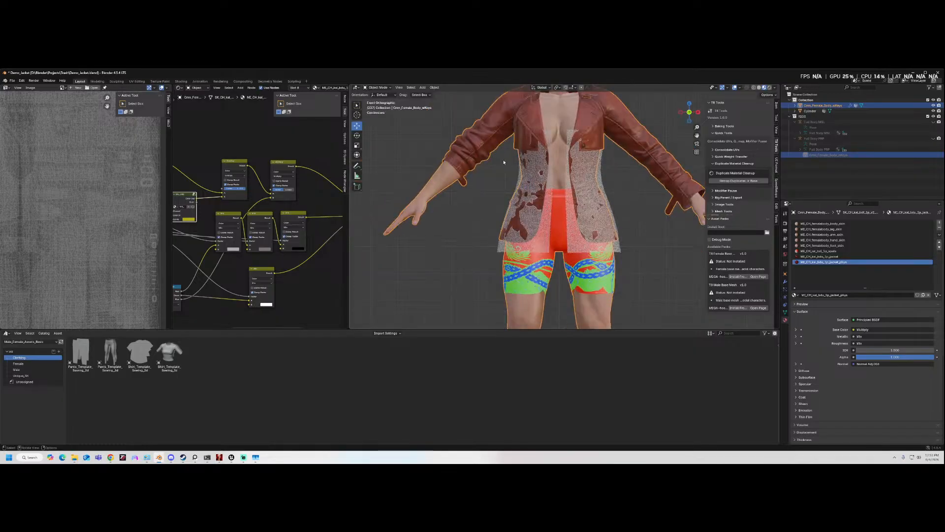
scroll(468, 147, "up", 2)
left_click(422, 88)
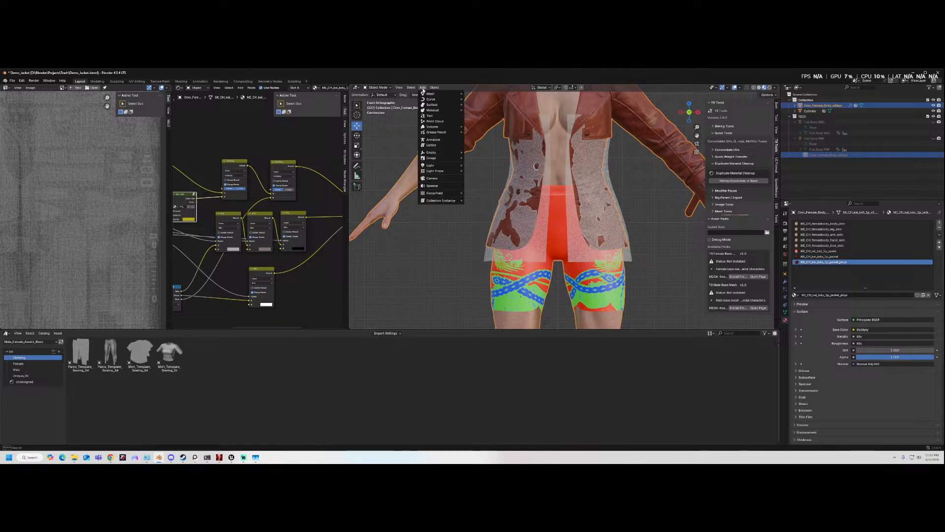
mouse_move(429, 95)
left_click(476, 94)
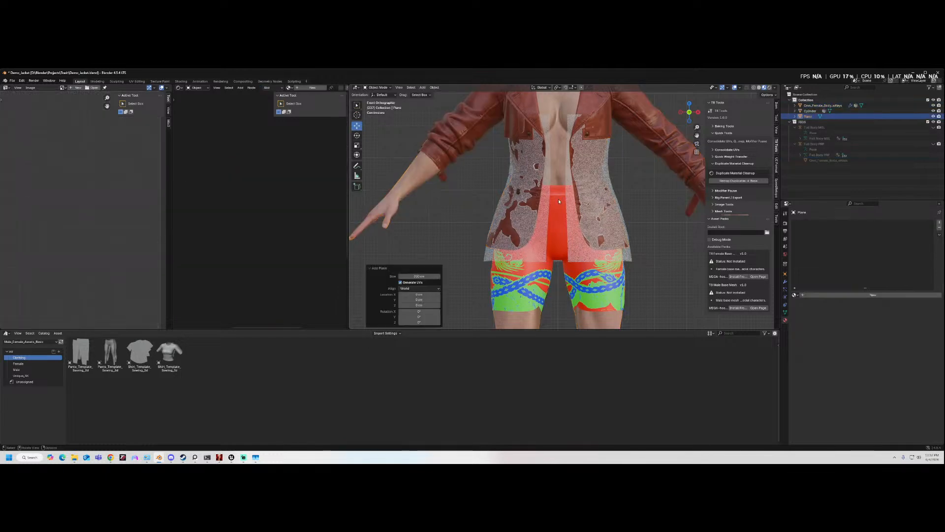
- Rotate the plane 90° about the X axis so it stands upright
scroll(558, 196, "down", 4)
key("s")
key("x")
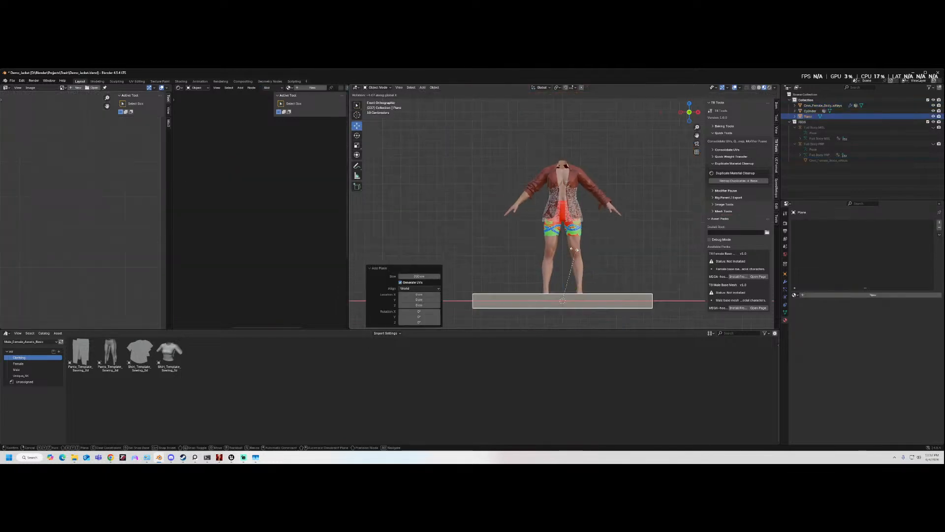
left_click(530, 253)
left_click(416, 298)
type("90")
key("Return")
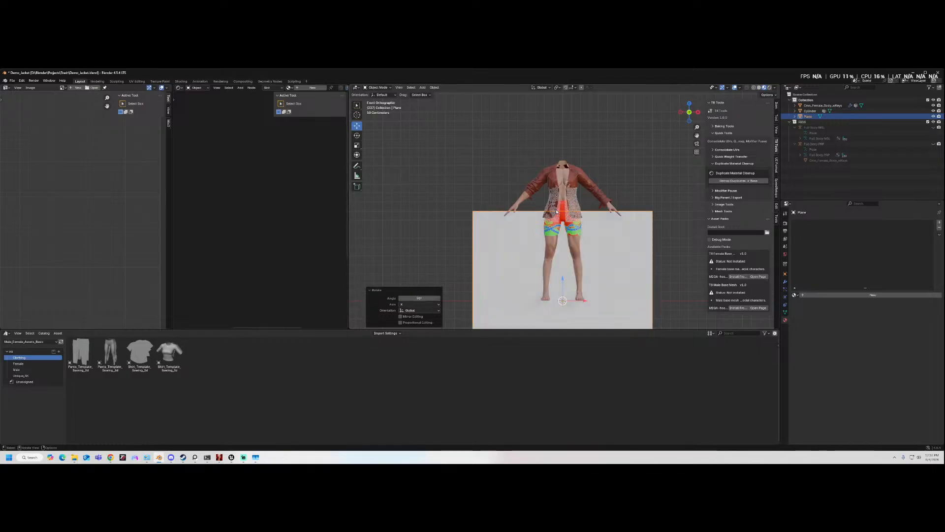
- Scale the plane down and move it up beside the jacket's sleeve and hand
key("s")
left_click(571, 289)
key("g")
left_click(612, 199)
scroll(650, 230, "up", 8)
scroll(650, 230, "down", 4)
middle_click_drag(652, 231, 488, 221)
- Shrink the plane to roughly strap size and place it against the loose strap hanging from the sleeve cuff
key("s")
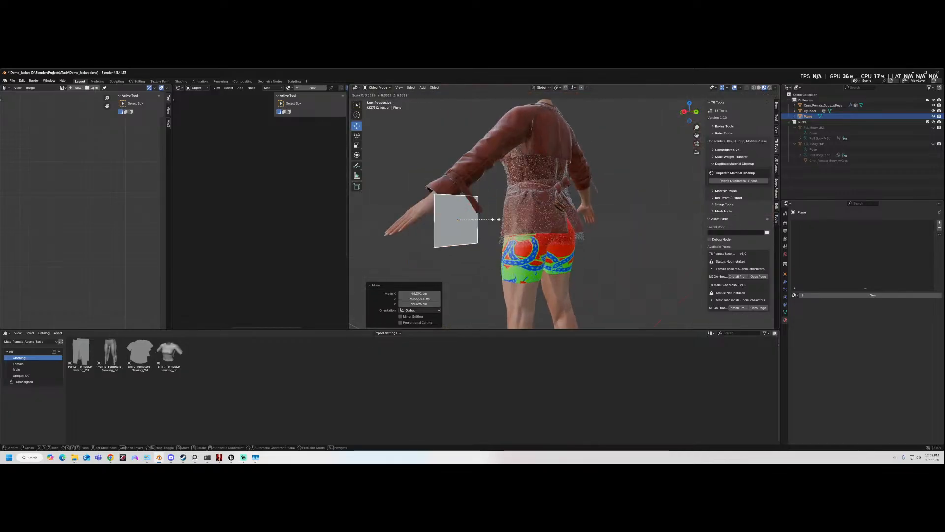
left_click(473, 218)
scroll(473, 218, "up", 3)
key("g")
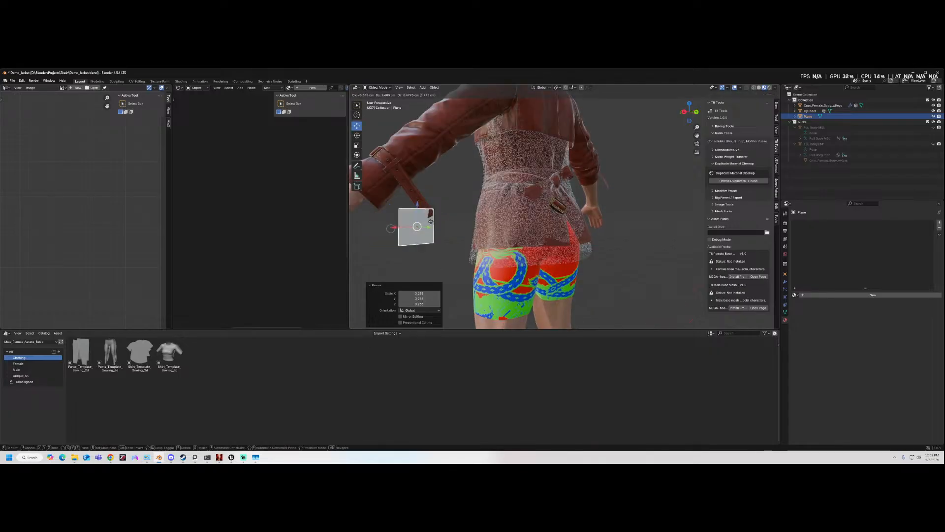
left_click(432, 213)
key("s")
left_click(443, 209)
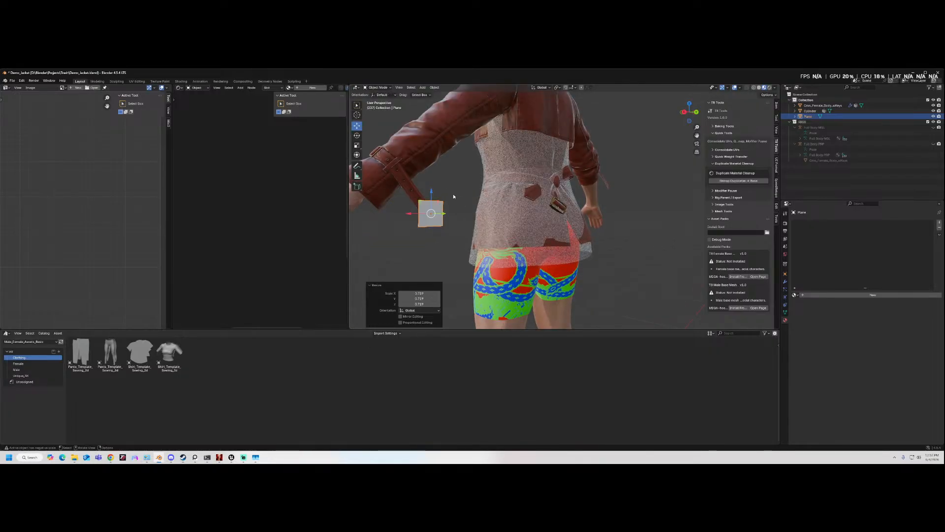
middle_click_drag(454, 196, 459, 196)
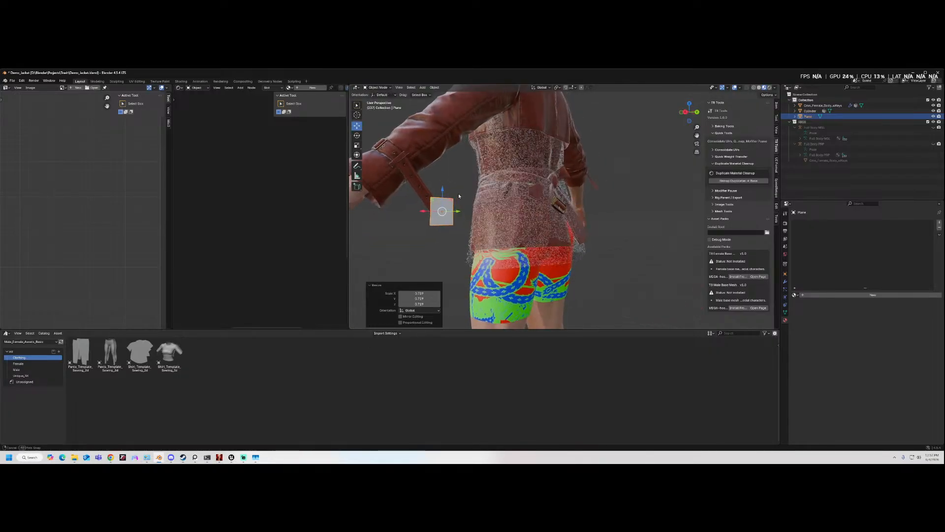
- Set snapping to Face and put the plane into Edit Mode
left_click(571, 88)
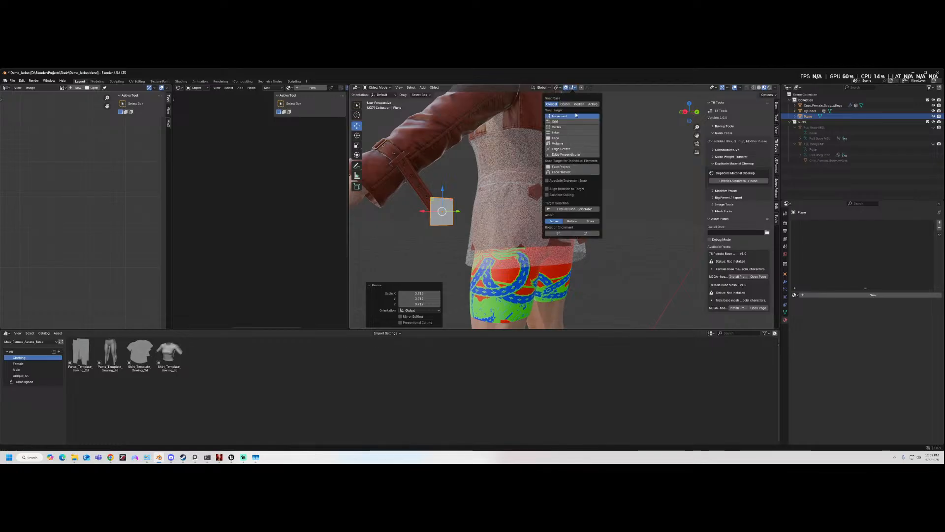
left_click(574, 138)
left_click(378, 87)
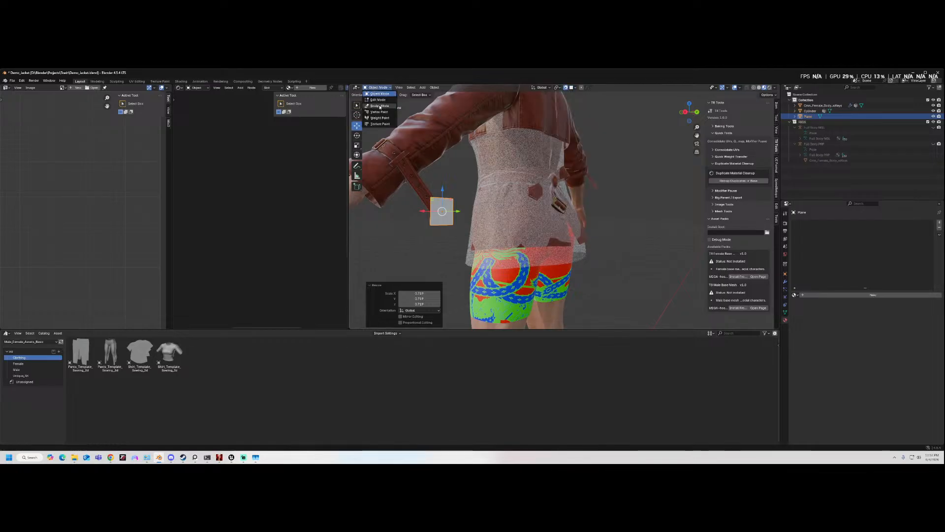
left_click(378, 100)
key("alt+a")
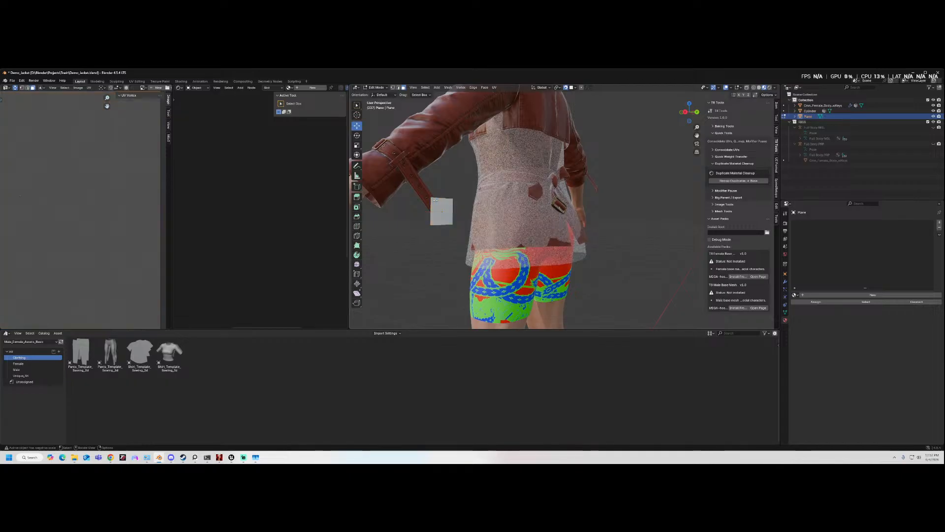
key("a")
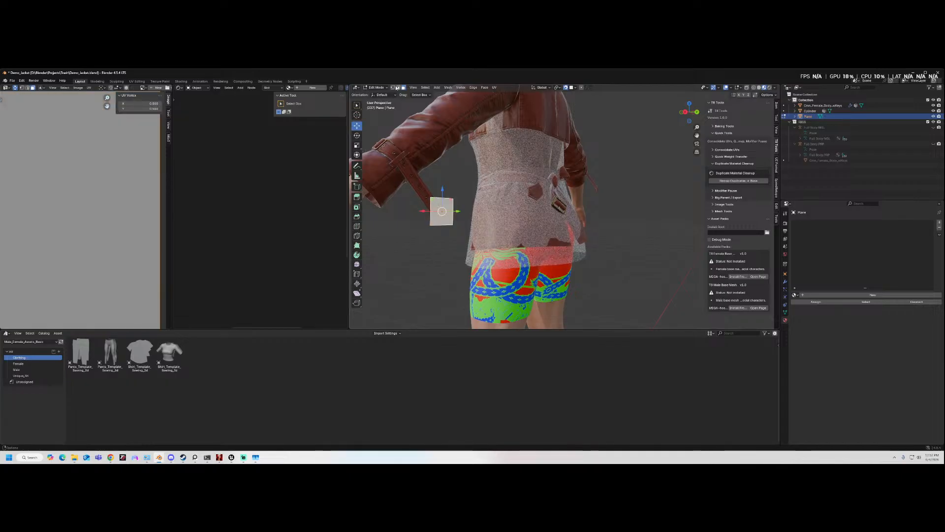
- Move the plane's two upper corners onto the upper end of the cuff strap
left_click(430, 197)
left_click_drag(431, 197, 405, 172)
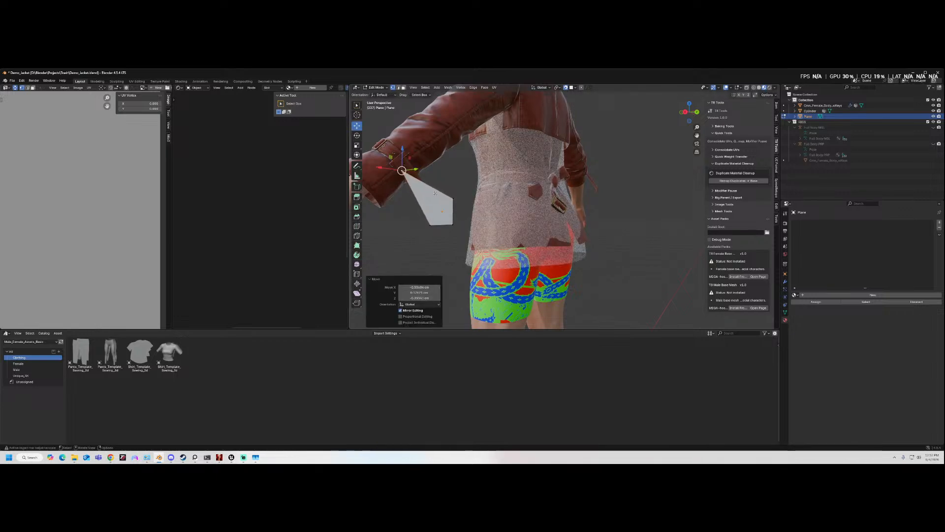
left_click(451, 199)
key("g")
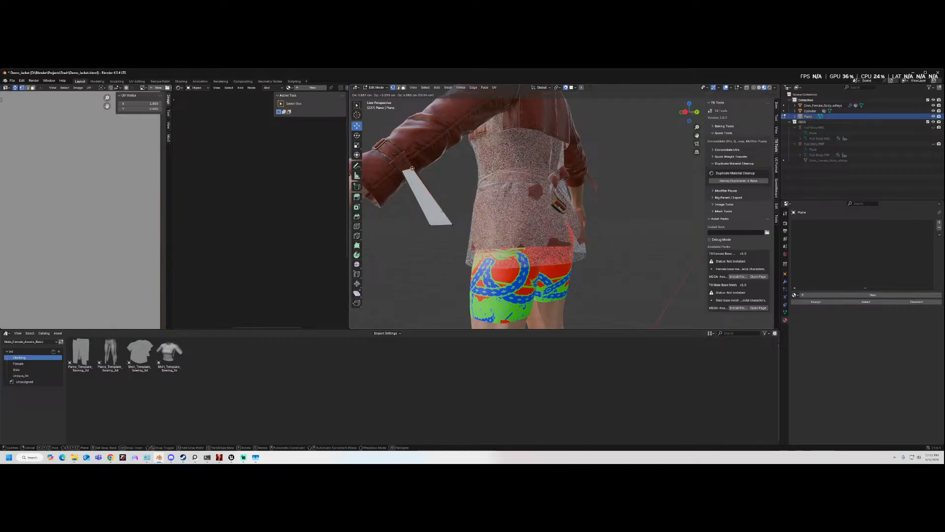
left_click(409, 163)
- Move the plane's lower corners toward the tip of the cuff strap, undoing the latest adjustments
left_click(432, 222)
key("g")
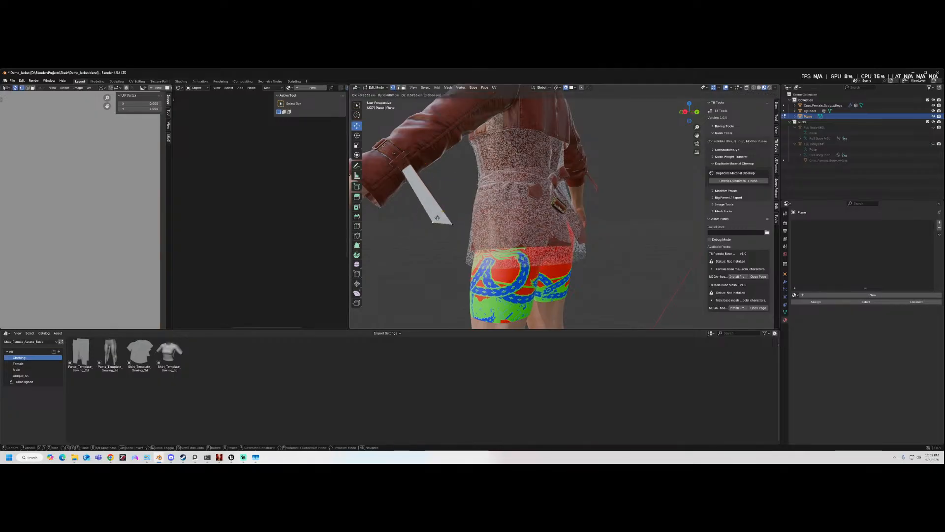
left_click(434, 212)
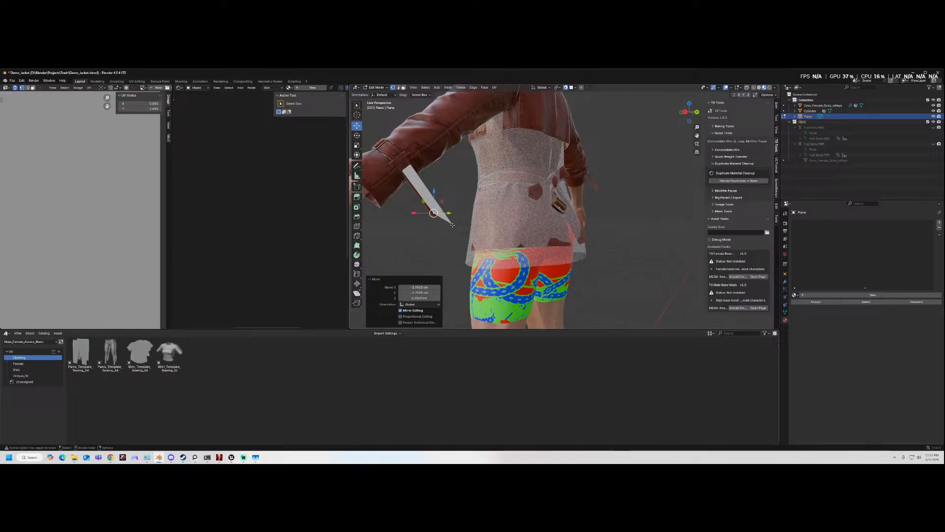
key("g")
left_click(440, 209)
middle_click_drag(437, 213, 446, 219)
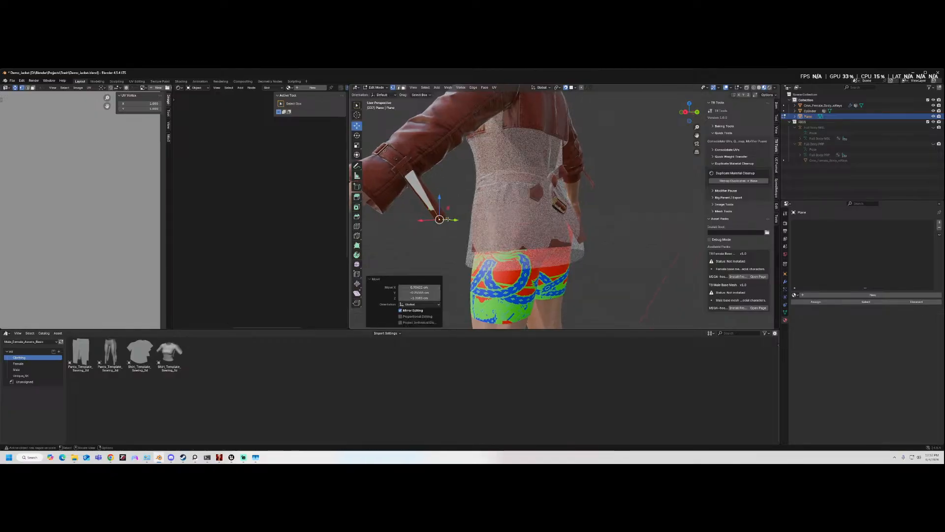
key("ctrl+z")
key("ctrl+z")
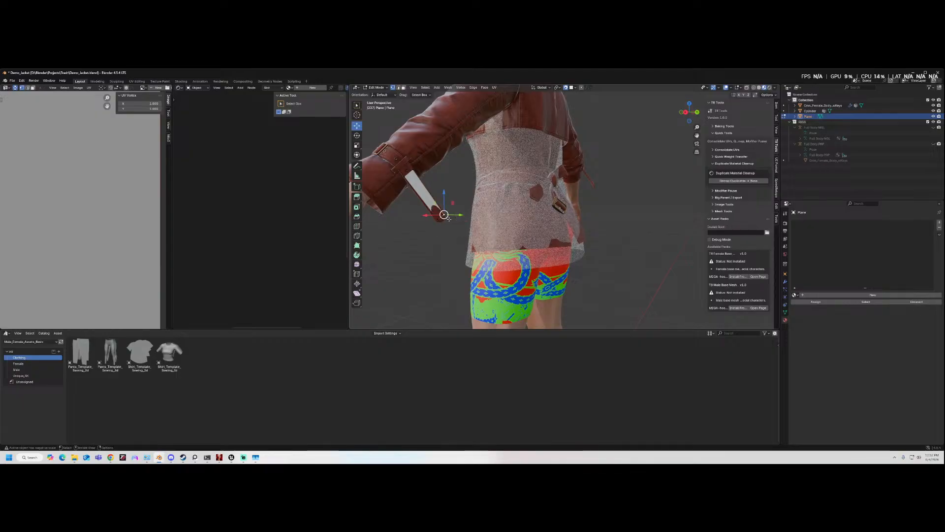
- Switch the viewport to solid shading and undo the last corner change
scroll(449, 219, "up", 3)
scroll(448, 219, "down", 2)
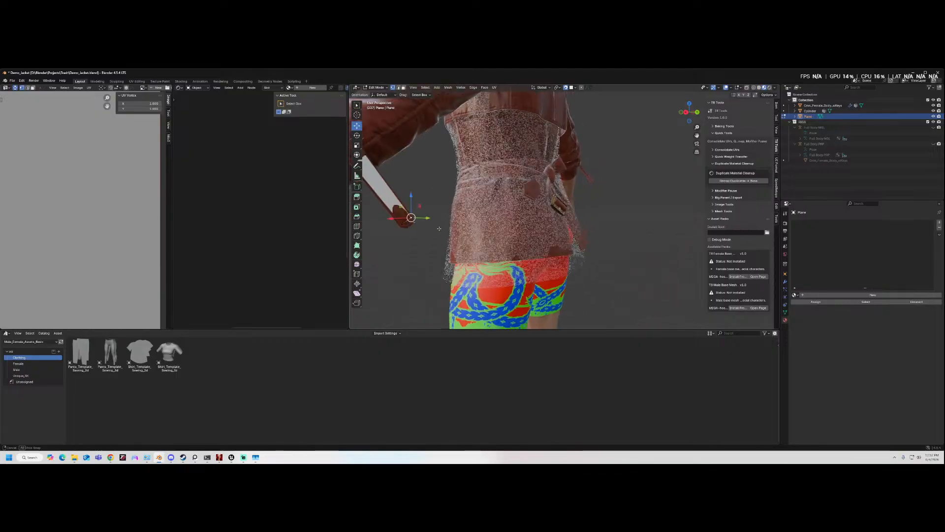
left_click(758, 88)
mouse_move(687, 133)
middle_mouse_down()
mouse_move(657, 130)
mouse_move(761, 140)
mouse_move(753, 135)
middle_mouse_up()
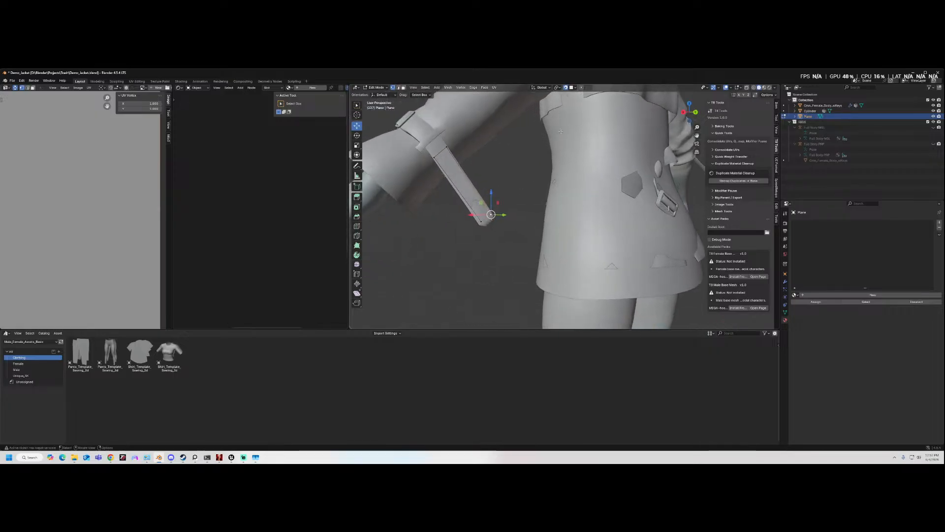
key("ctrl+z")
- Try the Normal transform orientation for the plane's corners, and return to Global
left_click(541, 87)
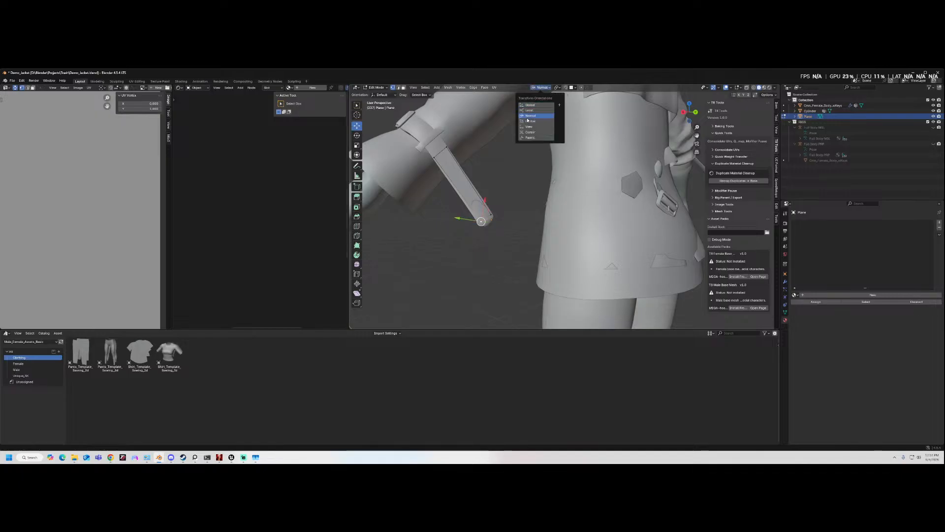
left_click(529, 117)
middle_click_drag(495, 216, 594, 98)
left_click(543, 88)
- Reposition the plane's corners along the cuff strap from several angles so the plane follows the strap
middle_click_drag(444, 196, 441, 159)
mouse_move(422, 120)
left_mouse_down()
mouse_move(446, 120)
mouse_move(416, 127)
left_mouse_up()
left_click(435, 118)
left_click(418, 121)
middle_click_drag(417, 127, 485, 173)
left_click_drag(485, 187, 528, 175)
left_click(526, 174)
middle_click_drag(529, 176, 501, 187)
- Try to move one upper corner of the plane up toward the cuff, and undo it
middle_click_drag(383, 181, 421, 186)
left_click(434, 187)
left_click_drag(428, 185, 400, 166)
key("ctrl+z")
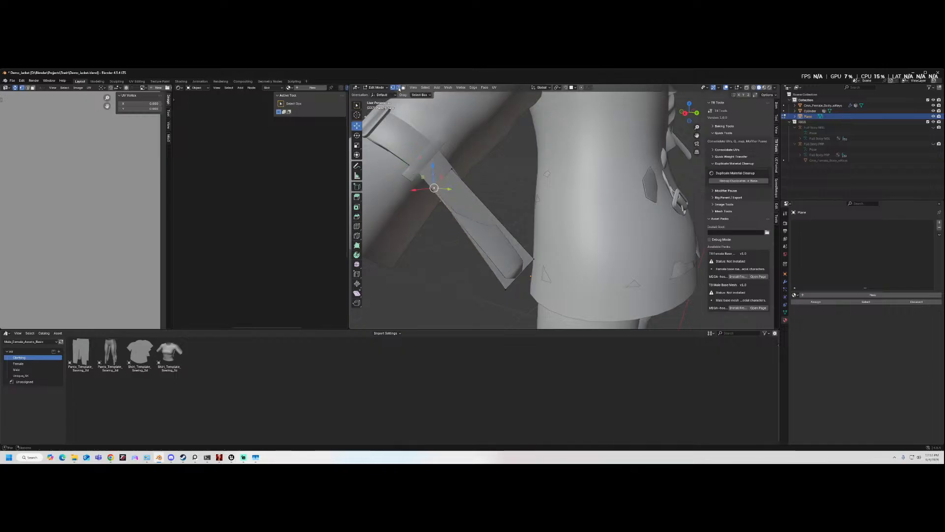
- Move the plane's upper edge up to where the strap meets the cuff band and adjust its depth
left_click_drag(443, 178, 409, 149)
middle_click_drag(409, 149, 492, 161)
left_click_drag(572, 143, 598, 136)
middle_click_drag(598, 136, 513, 154)
scroll(513, 154, "down", 2)
mouse_move(408, 190)
left_mouse_down()
mouse_move(401, 194)
mouse_move(418, 195)
left_mouse_up()
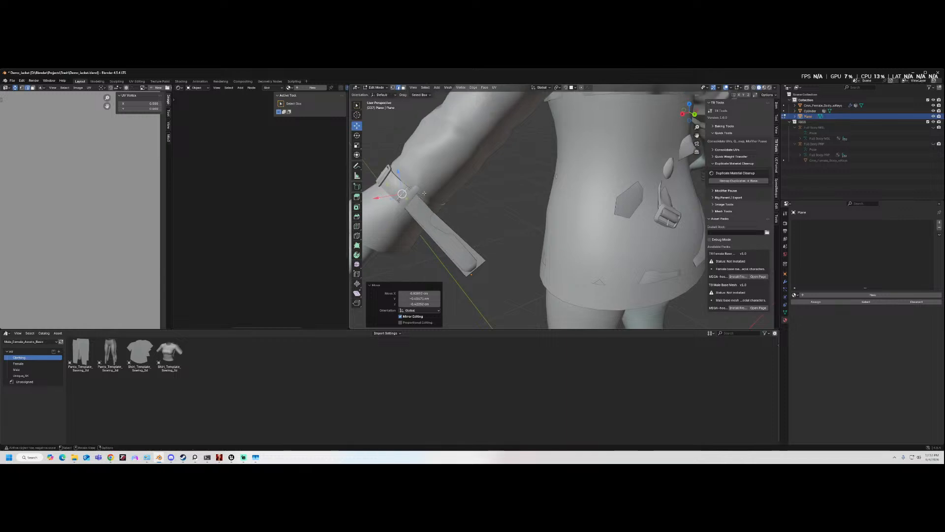
- Select individual vertices and spread the plane's corners outward so it is wider than the strap
left_click(392, 88)
left_click_drag(408, 188, 394, 204)
left_click(397, 200)
left_click(484, 258)
left_click_drag(484, 259, 466, 281)
left_click(467, 275)
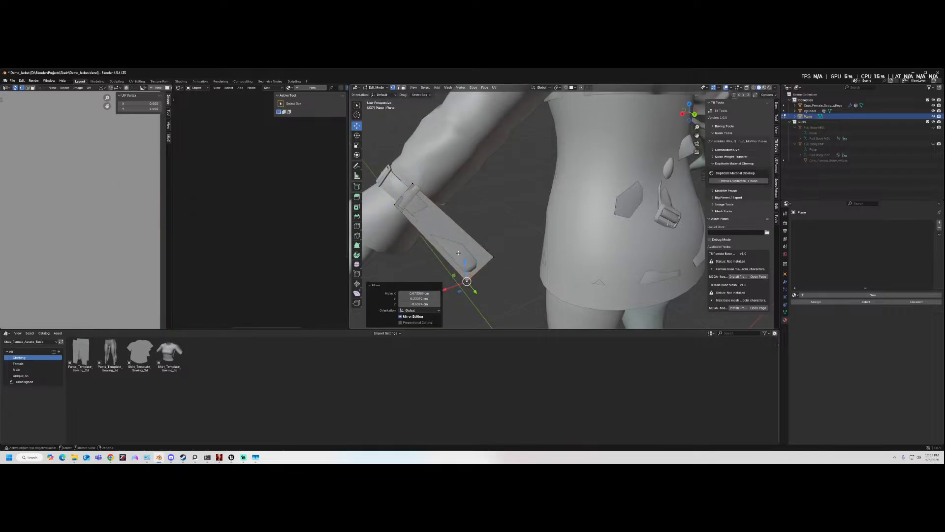
- Fine-tune the plane's two upper corners around the top of the cuff strap
left_click(413, 184)
left_click_drag(413, 184, 414, 181)
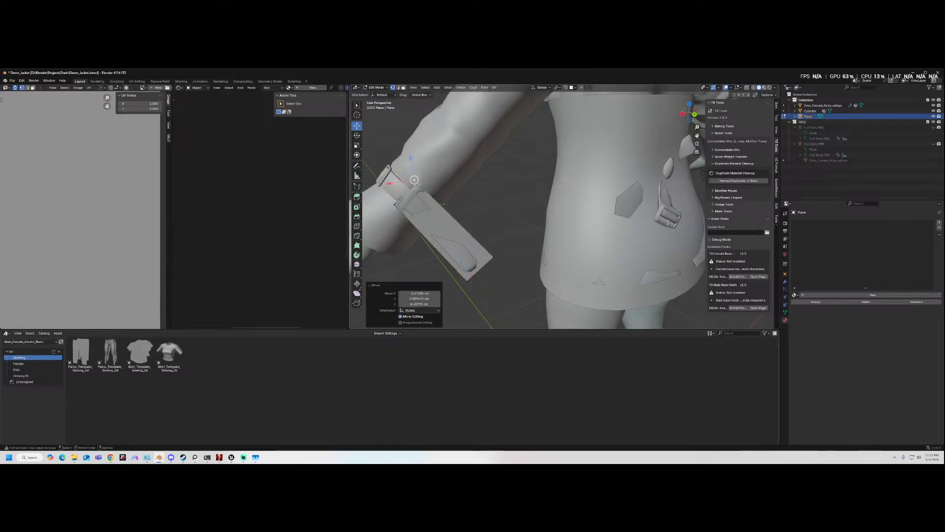
right_click(394, 205, "shift")
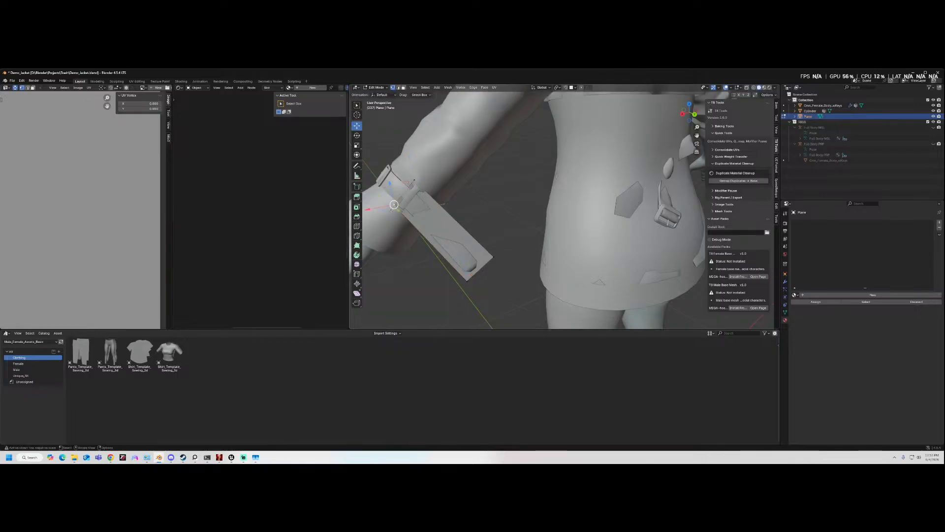
left_click_drag(394, 205, 392, 207)
mouse_move(426, 220)
middle_mouse_down()
mouse_move(466, 193)
mouse_move(405, 200)
mouse_move(428, 212)
middle_mouse_up()
scroll(406, 200, "down", 8)
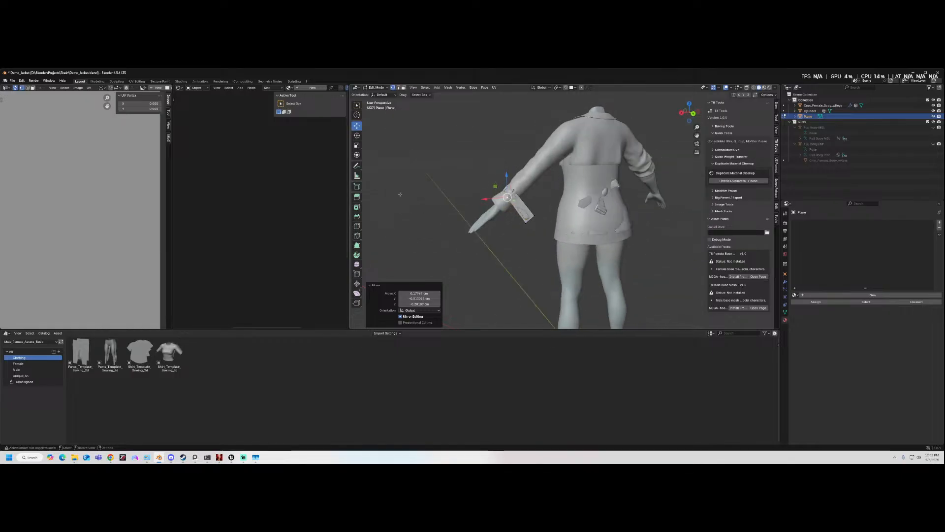
- Duplicate the strap plane's face and move the copy beside the cuff strap on the opposite sleeve
left_click(537, 231)
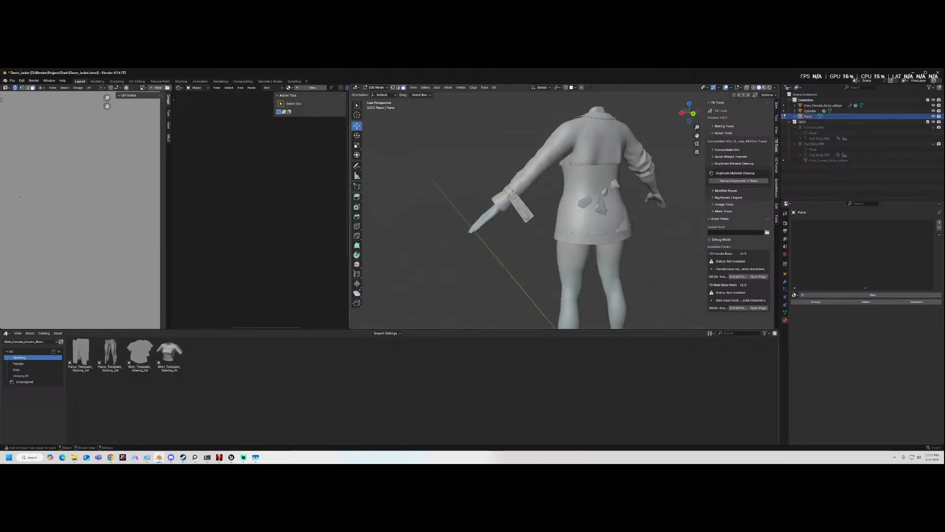
left_click(525, 207)
key("shift+d")
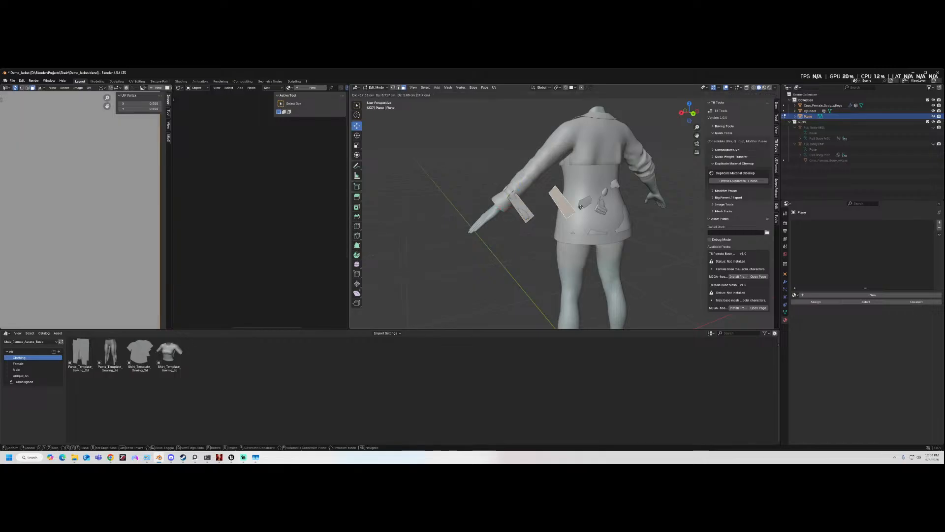
left_click(641, 192)
middle_click_drag(640, 192, 622, 197)
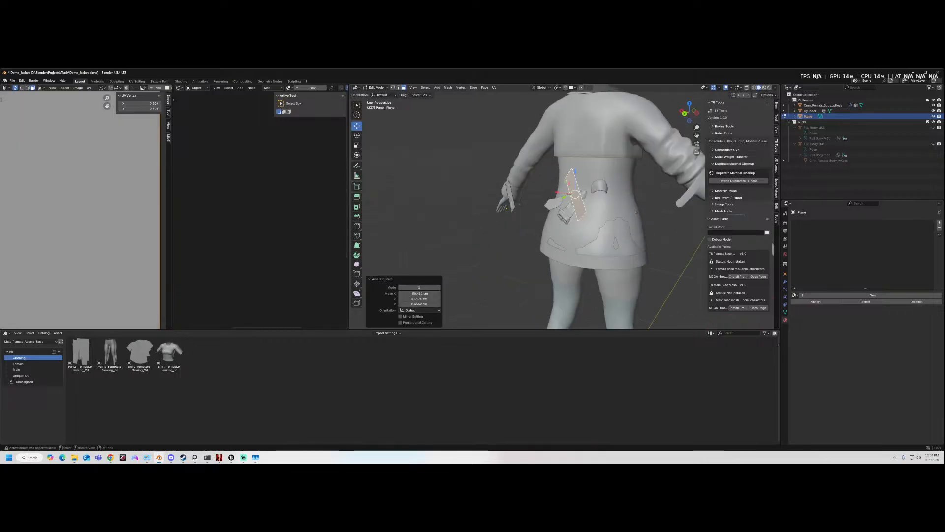
key("g")
left_click(693, 148)
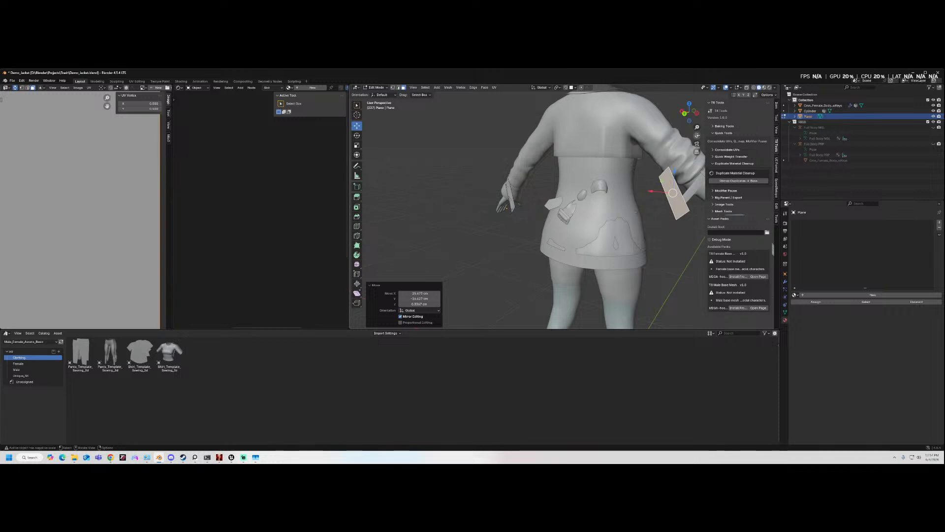
- Switch to vertex selection and move the copied plane's upper corners to where the strap meets the cuff band
middle_click_drag(697, 138, 623, 143, "shift")
scroll(591, 178, "up", 1)
middle_click_drag(576, 187, 560, 191)
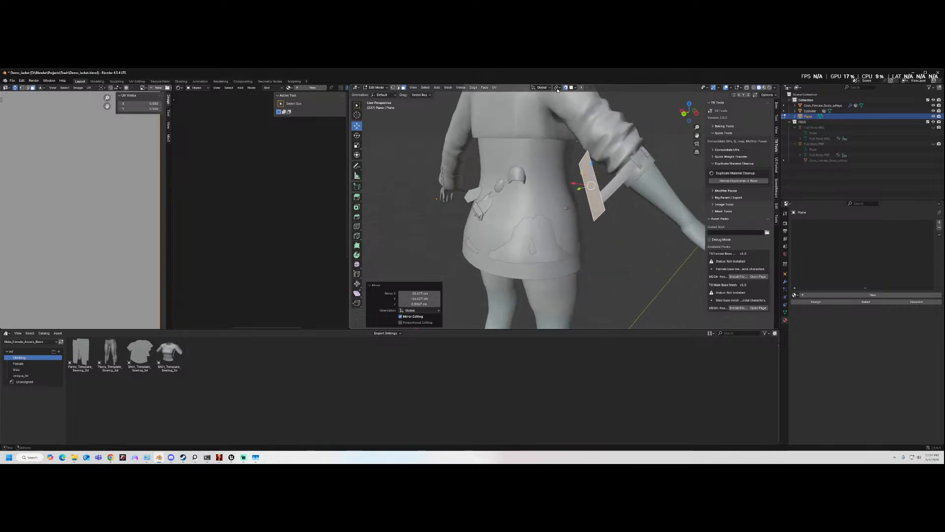
left_click(394, 88)
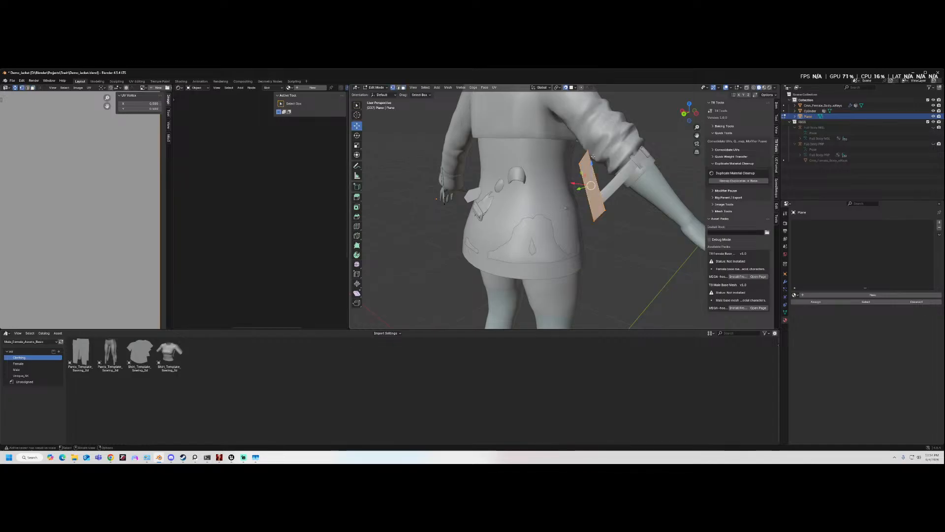
key("g")
left_click_drag(636, 166, 629, 161)
left_click(580, 164)
- Move the copied plane's two lower corners onto the free end of the hanging cuff strap
left_click(594, 219)
key("g")
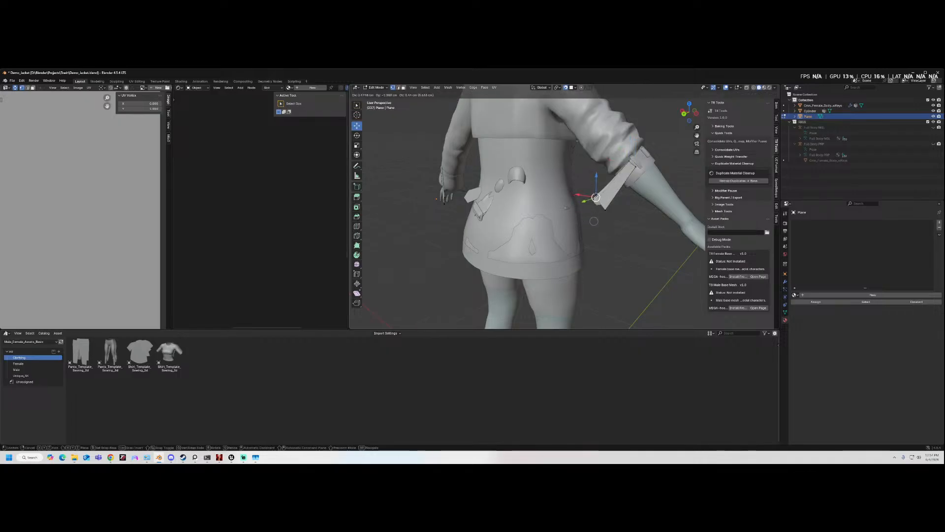
left_click(594, 200)
left_click(603, 208)
left_click(602, 208)
key("g")
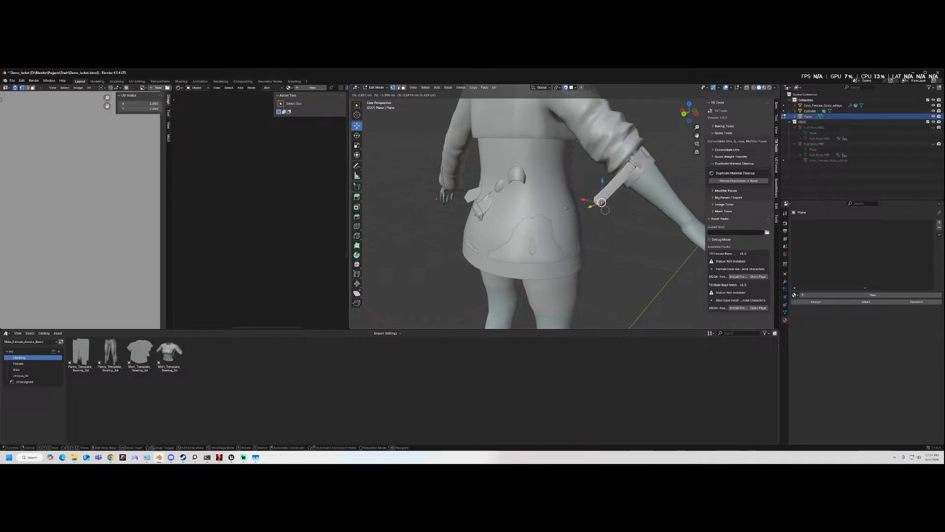
left_click(602, 204)
scroll(604, 202, "up", 1)
mouse_move(626, 194)
middle_mouse_down()
mouse_move(587, 194)
mouse_move(623, 202)
middle_mouse_up()
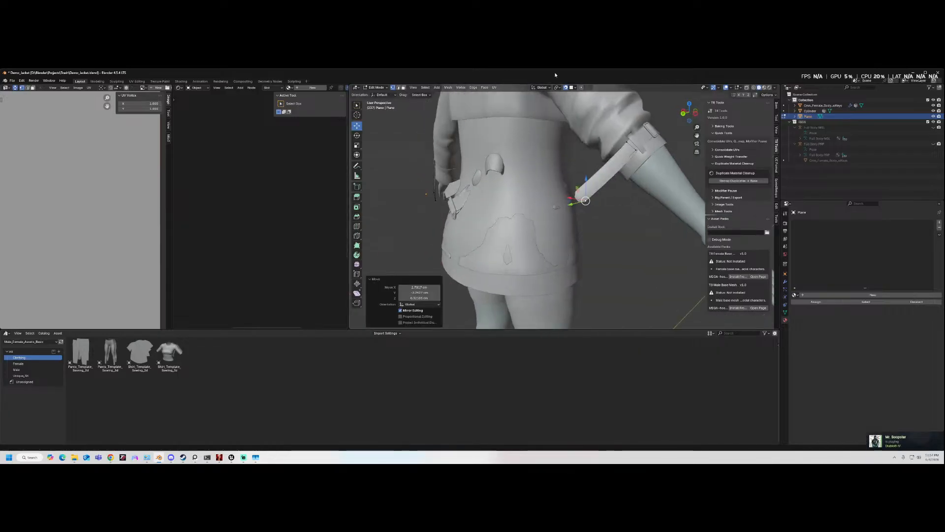
- Turn off snapping and pull the copied plane's lower corners outward so they extend past the strap's free end
key("shift+Tab")
key("g")
left_click(579, 209)
left_click(570, 192)
key("g")
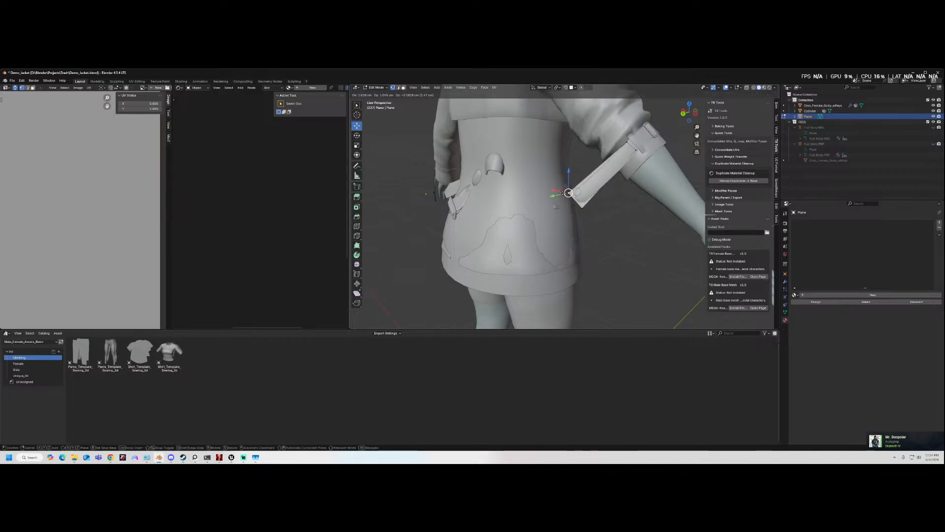
left_click(559, 193)
- Spread the copied plane's two upper corners outward around the top of the strap at the cuff band
left_click(629, 141)
key("g")
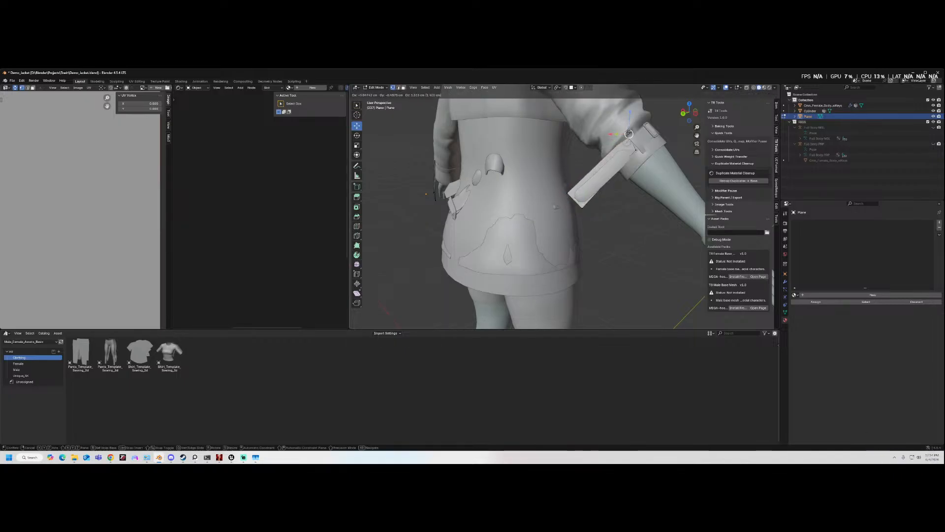
left_click(630, 137)
left_click(638, 149)
key("g")
left_click(646, 150)
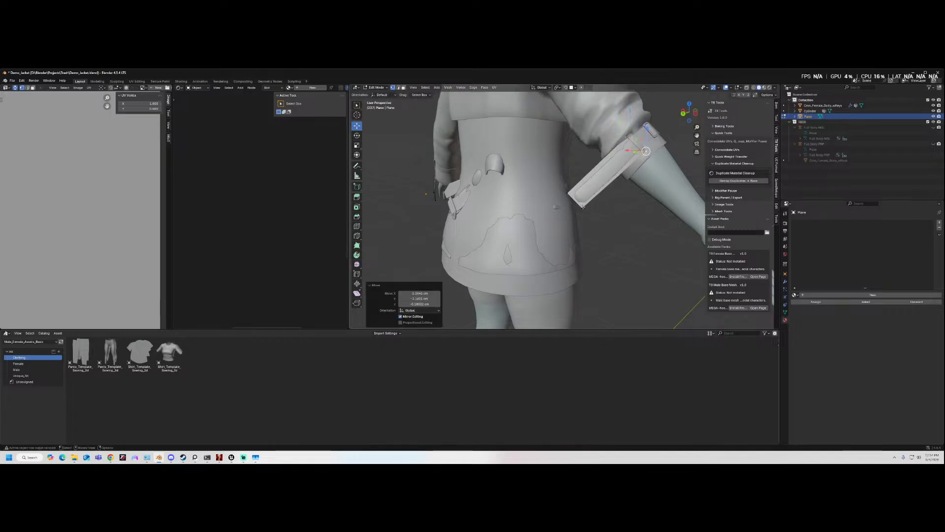
- Try dividing the copied strap plane with four crosswise loop cuts and triangulating the selected faces
left_click(581, 207)
middle_click_drag(581, 206, 604, 211)
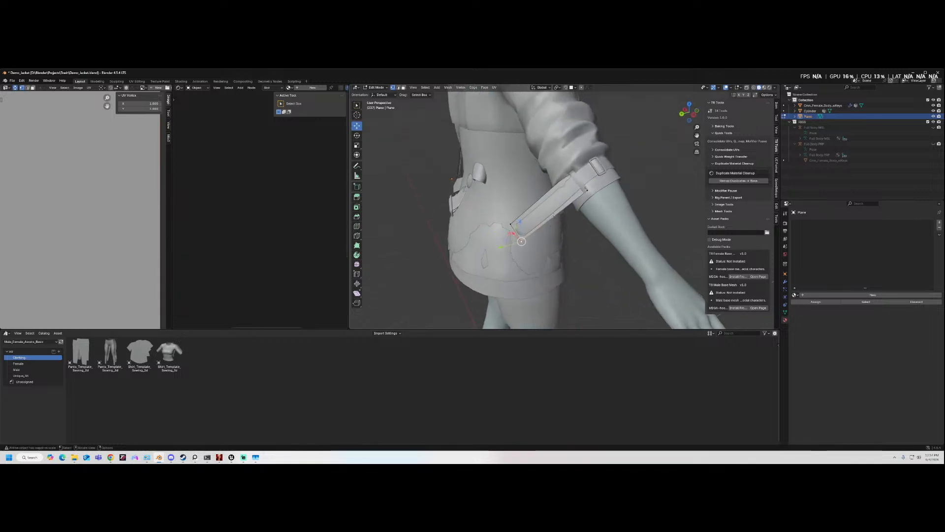
key("ctrl+r")
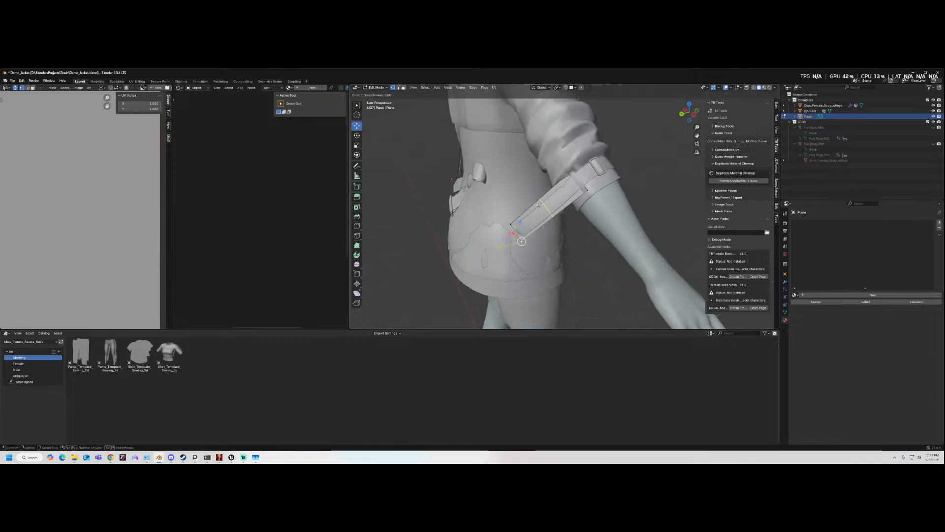
left_click(522, 242)
right_click(546, 208)
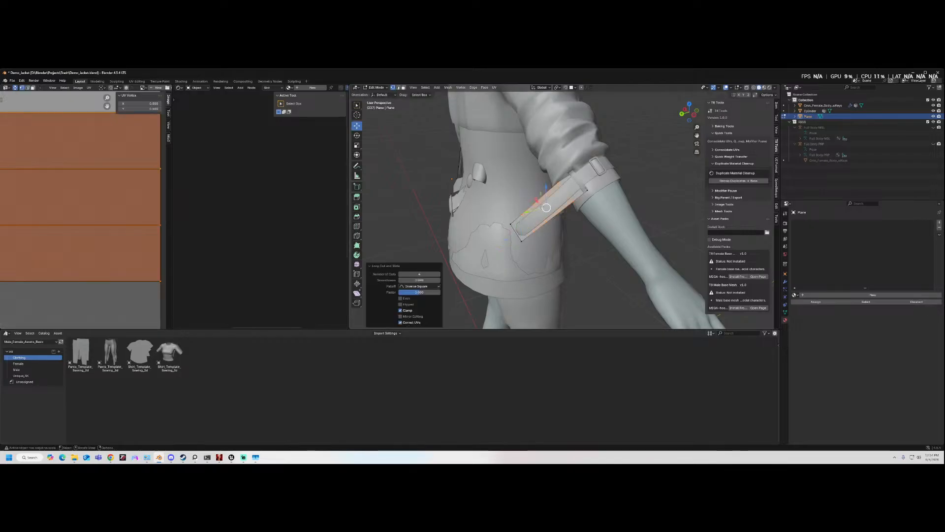
middle_click_drag(514, 198, 428, 215)
key("ctrl+t")
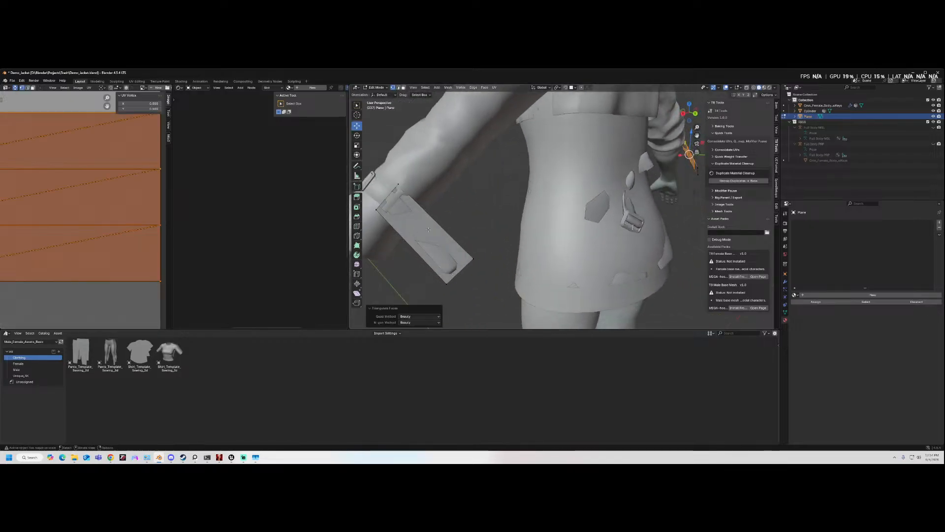
right_click(444, 224)
key("Escape")
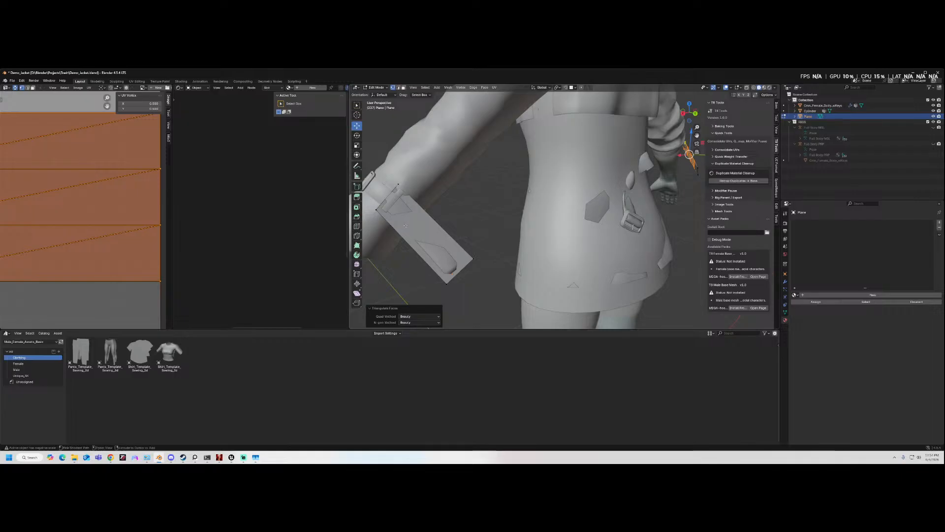
- Try four crosswise loop cuts on the original strap plane, plus finer cuts toward its cuff end
key("ctrl+r")
scroll(433, 230, "down", 1)
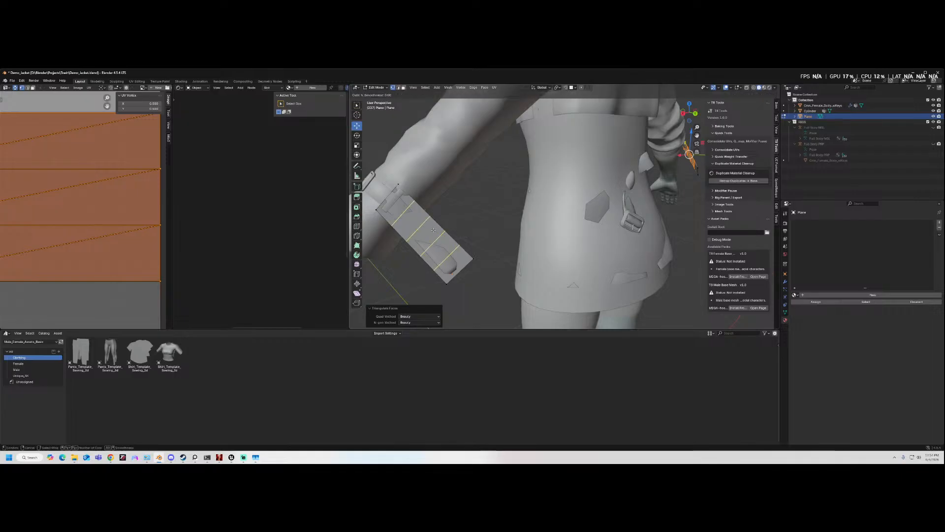
left_click(433, 230)
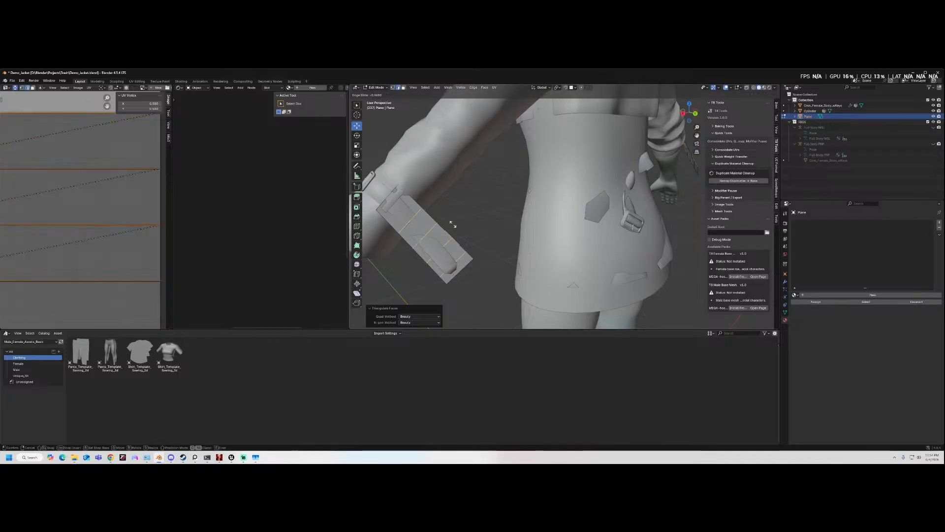
right_click(453, 224)
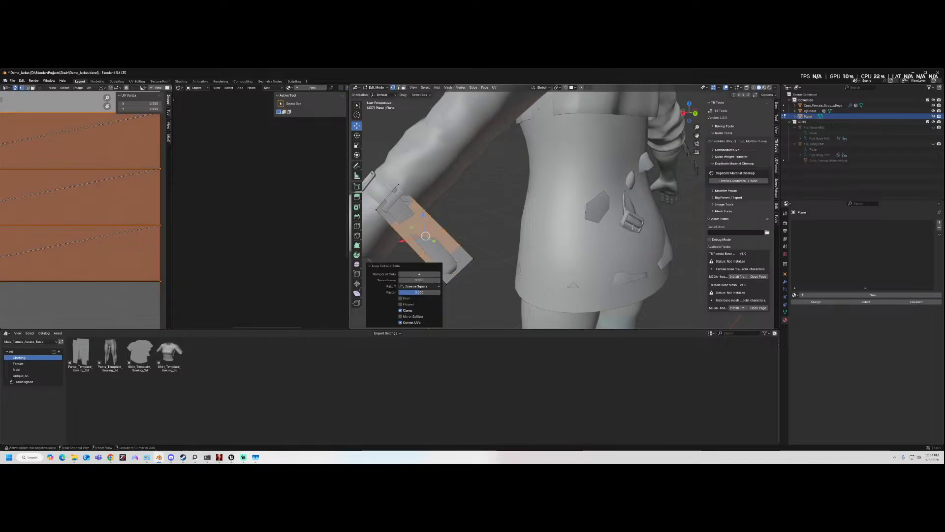
key("ctrl+r")
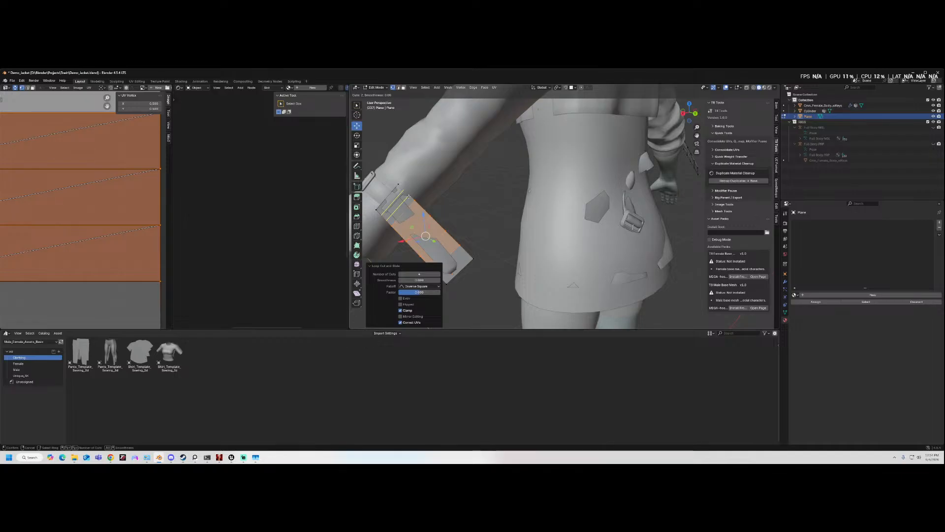
left_click(412, 203)
left_click(417, 207)
right_click(418, 207)
left_click(422, 208)
- Undo the loop cuts and the triangulation on both strap planes
middle_click_drag(599, 202, 481, 215)
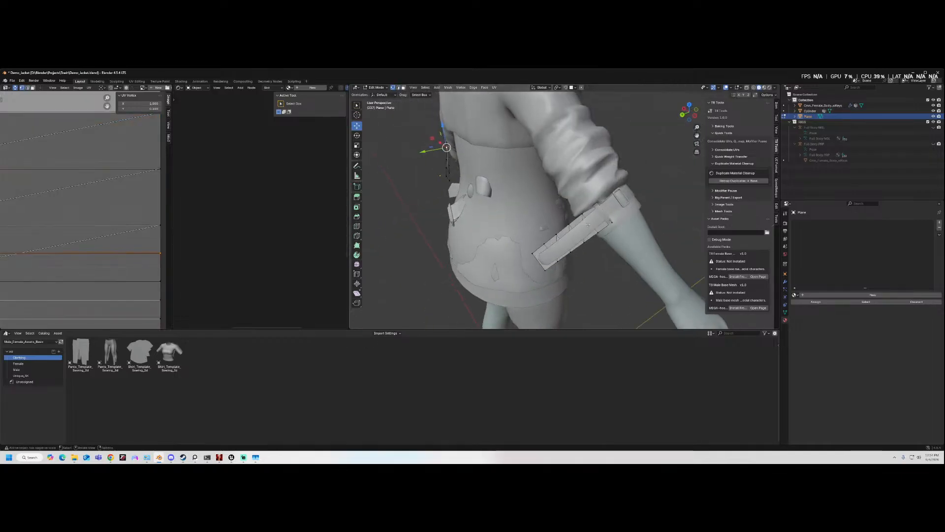
scroll(541, 230, "up", 2)
key("ctrl+z")
key("ctrl+z")
key("ctrl+z")
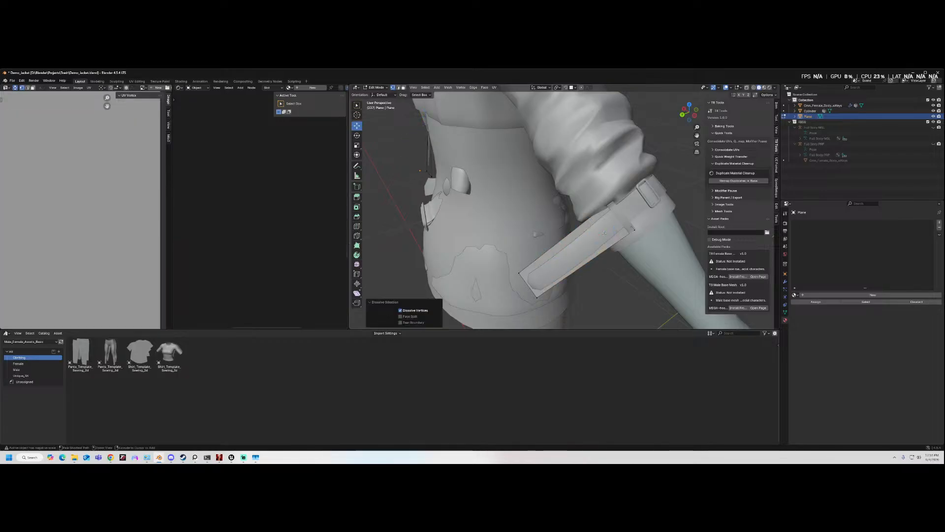
left_click(573, 236)
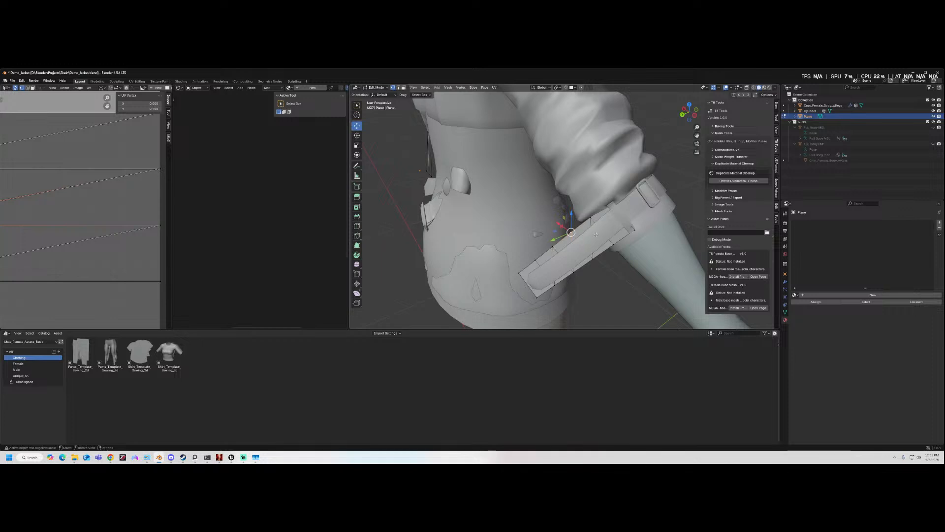
key("ctrl+z")
key("ctrl+z")
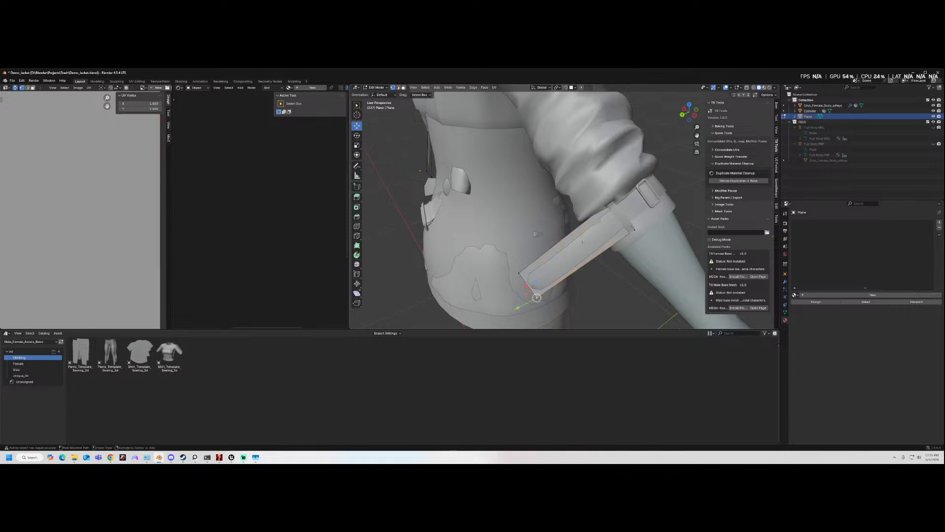
- Add four evenly spaced crosswise loop cuts to the copied strap plane, without sliding them
key("ctrl+r")
scroll(571, 238, "up", 4)
scroll(571, 238, "down", 1)
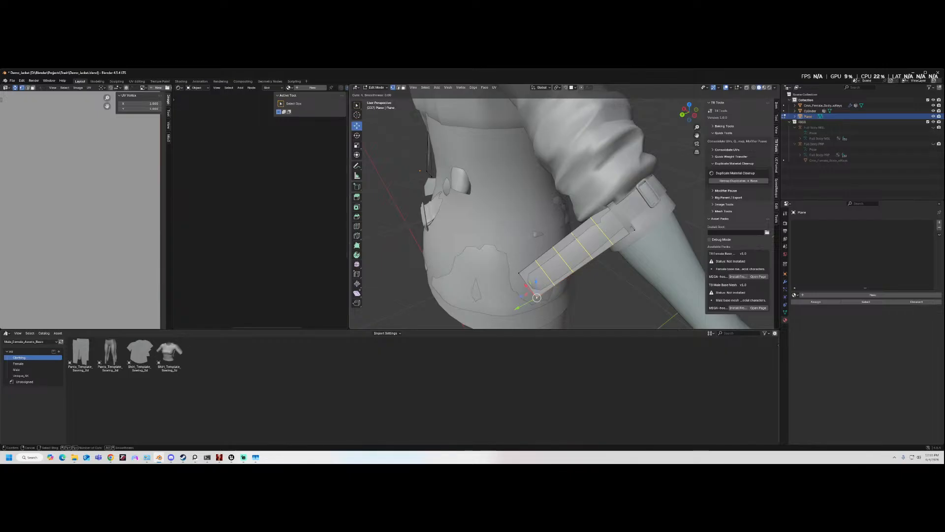
left_click(571, 238)
right_click(571, 237)
- Add extra centred loop cuts to the copied plane's segments nearest the cuff band
key("ctrl+r")
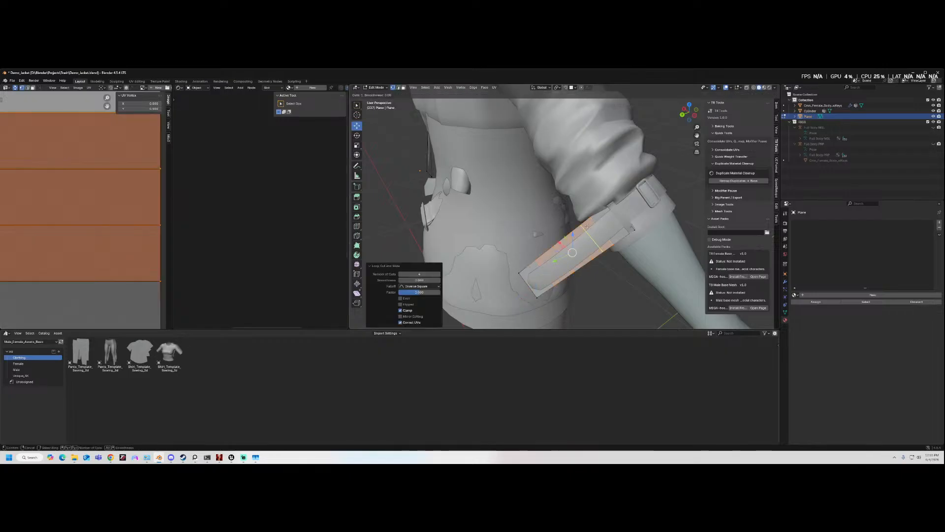
left_click(572, 253)
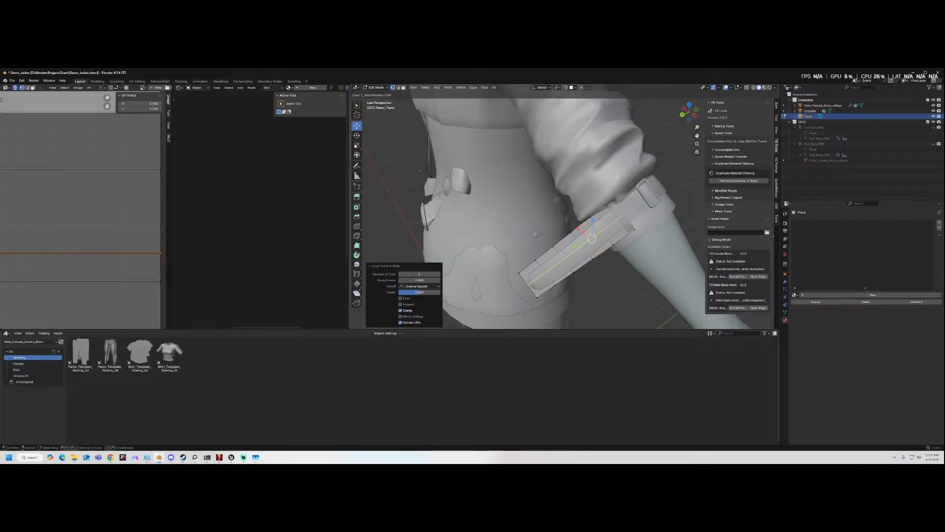
left_click(603, 214)
right_click(603, 215)
- Add four evenly spaced crosswise loop cuts to the original strap plane on the opposite sleeve
mouse_move(474, 246)
middle_mouse_down()
mouse_move(552, 246)
mouse_move(555, 265)
mouse_move(471, 240)
middle_mouse_up()
key("ctrl+r")
scroll(471, 240, "up", 3)
scroll(471, 240, "down", 1)
left_click(470, 240)
right_click(471, 240)
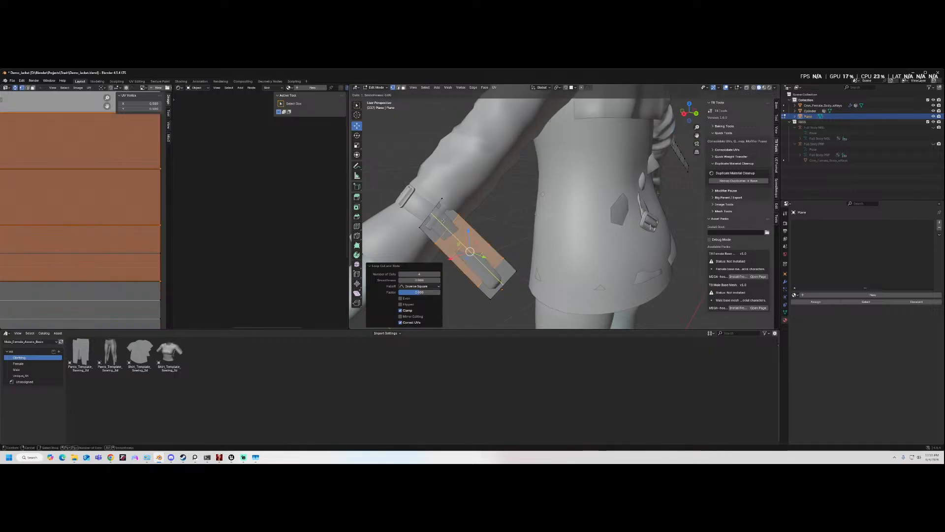
- Add finer centred loop cuts near the cuff end of the original strap plane and clear the selection
scroll(427, 231, "up", 1)
left_click(427, 232)
right_click(427, 232)
key("ctrl+r")
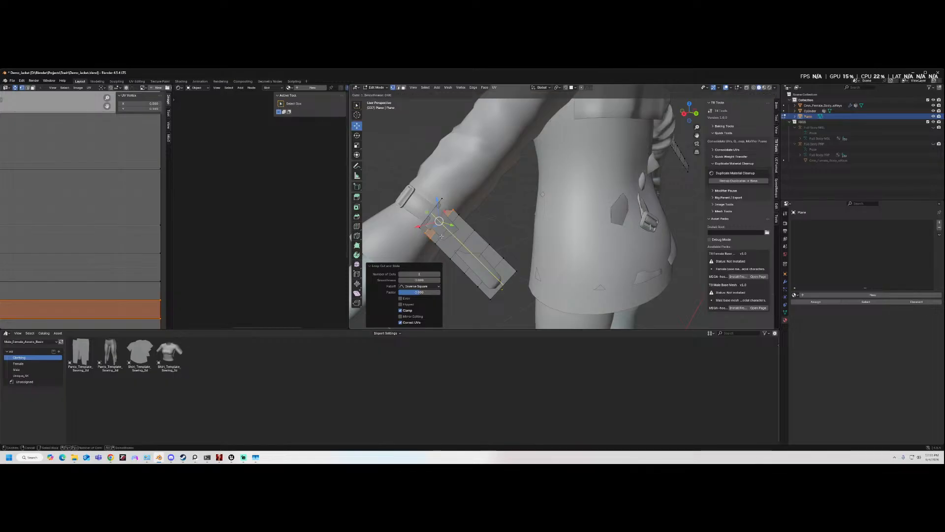
left_click(444, 247)
right_click(443, 247)
left_click(501, 227)
middle_click_drag(502, 239, 505, 240)
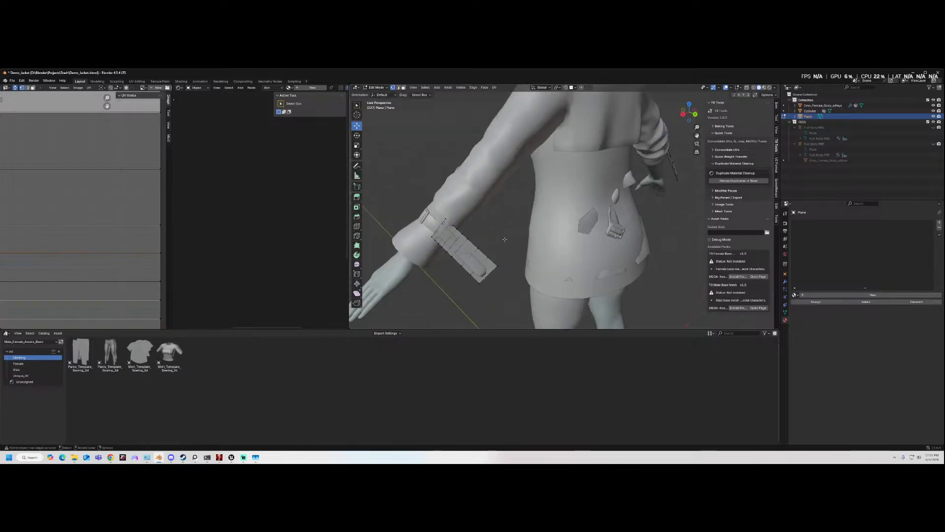
- Return to Object Mode, select the female body and jacket mesh, and isolate it in local view
left_click(376, 87)
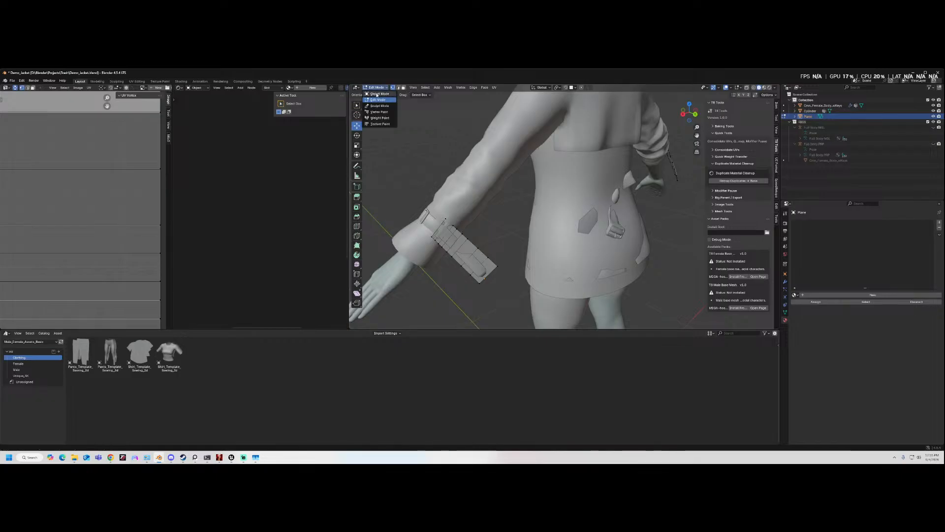
left_click(379, 95)
left_click(478, 270)
middle_click_drag(626, 223, 587, 219)
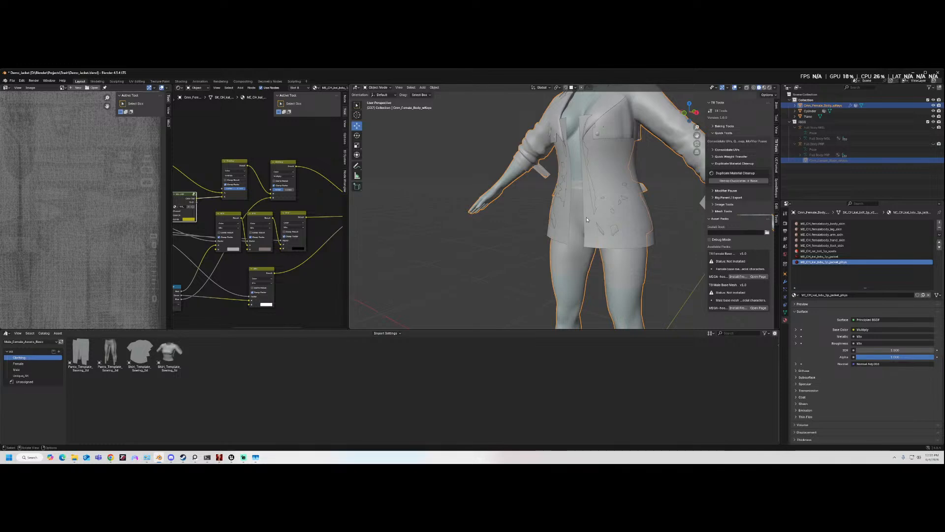
key("KP_Divide")
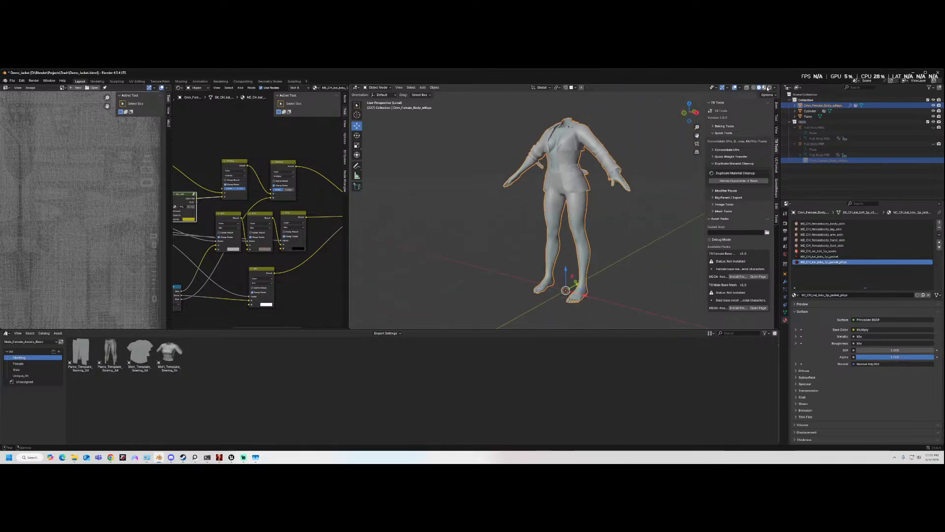
- Switch the viewport to Material Preview and examine the jacket's hem, back belt and hanging cuff straps
left_click(766, 87)
scroll(646, 162, "up", 3)
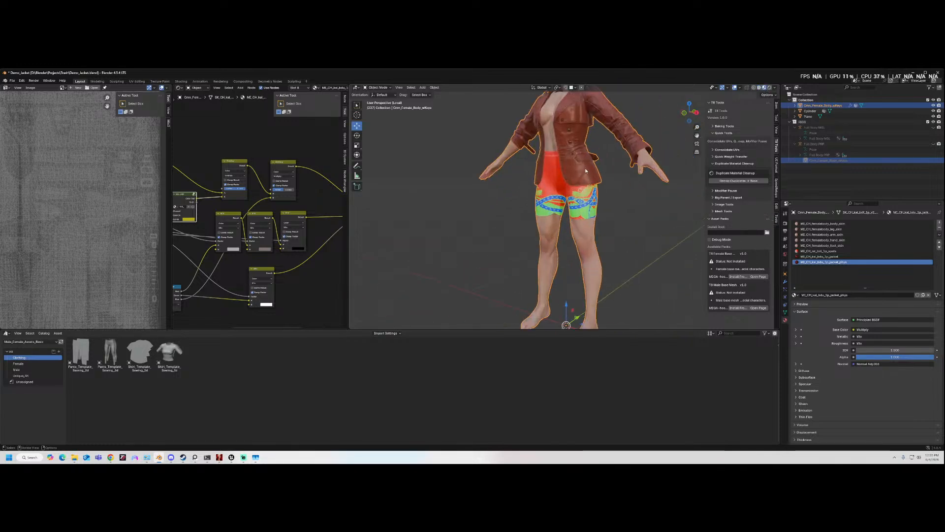
scroll(663, 184, "up", 1)
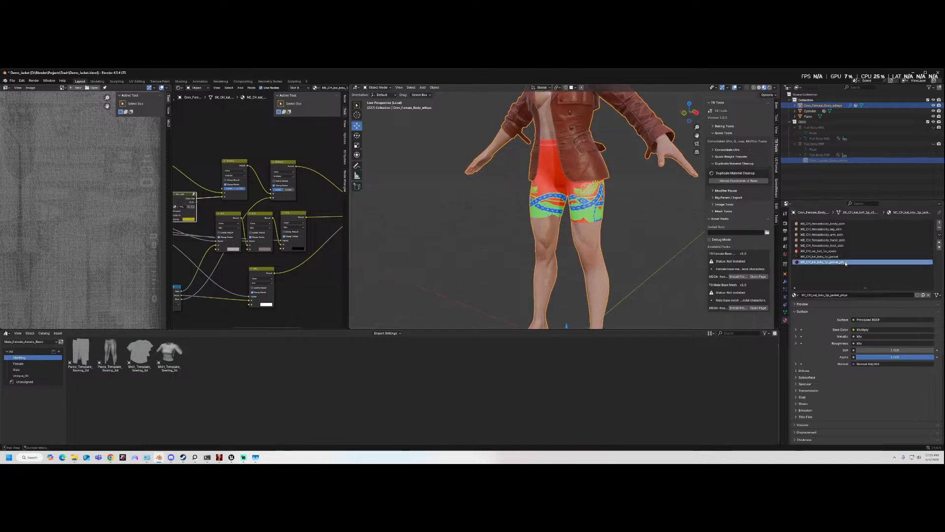
middle_click_drag(605, 230, 542, 187)
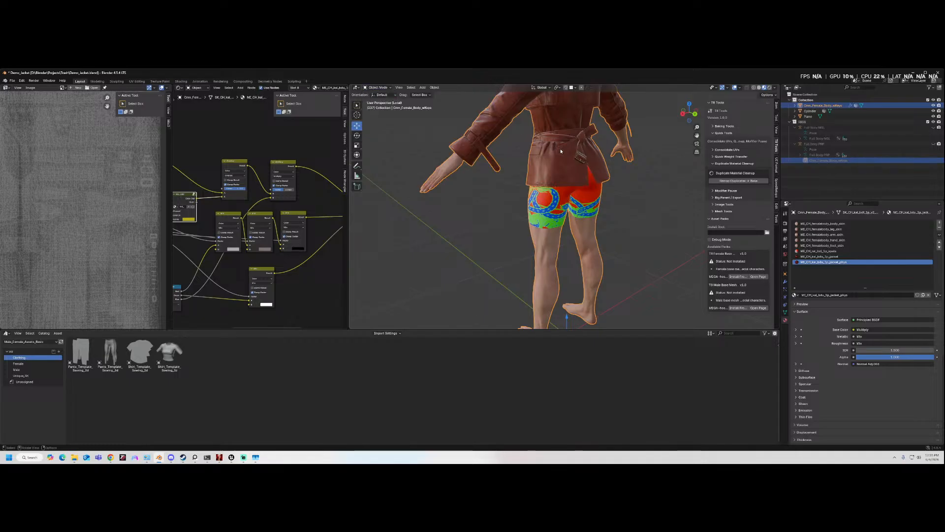
middle_click_drag(560, 153, 537, 149)
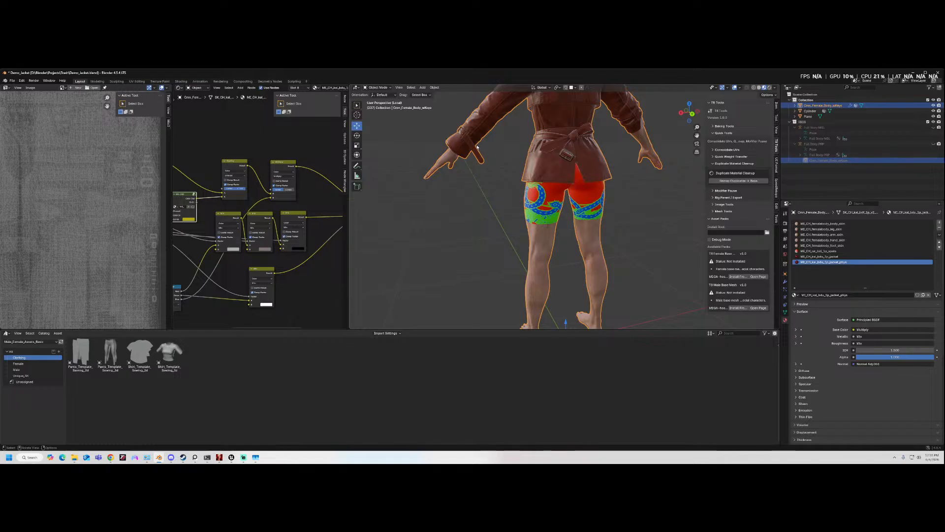
mouse_move(654, 136)
middle_mouse_down()
mouse_move(627, 139)
mouse_move(658, 147)
middle_mouse_up()
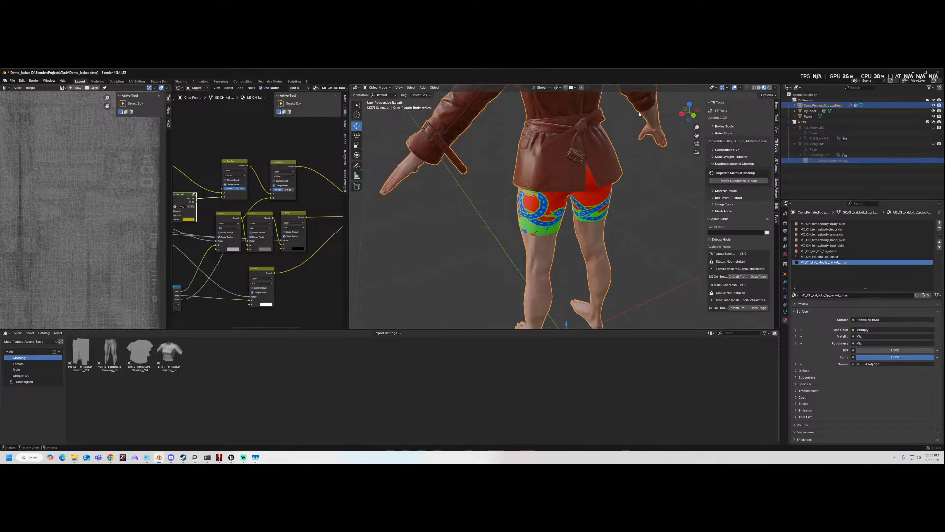
- Enter Edit Mode on the body and jacket mesh and select the linked faces of the hanging cuff straps on both sleeves
left_click(388, 88)
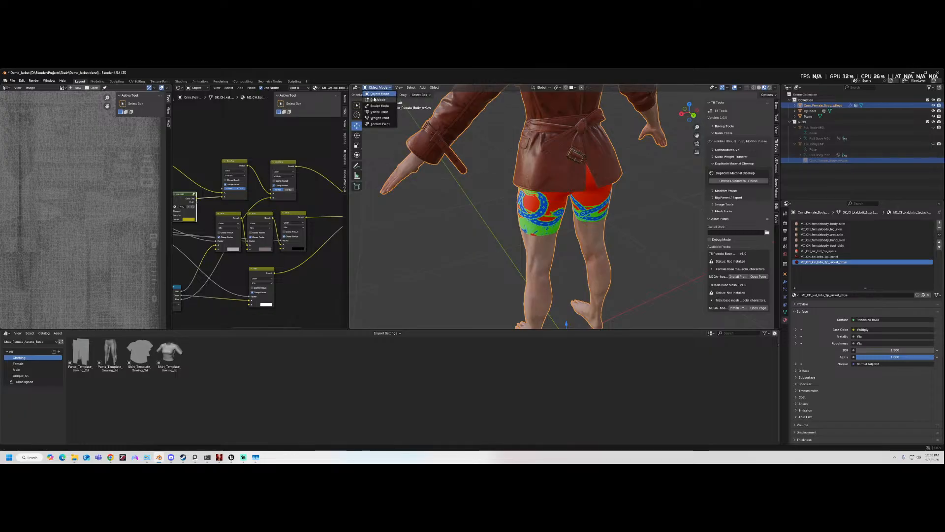
left_click(381, 100)
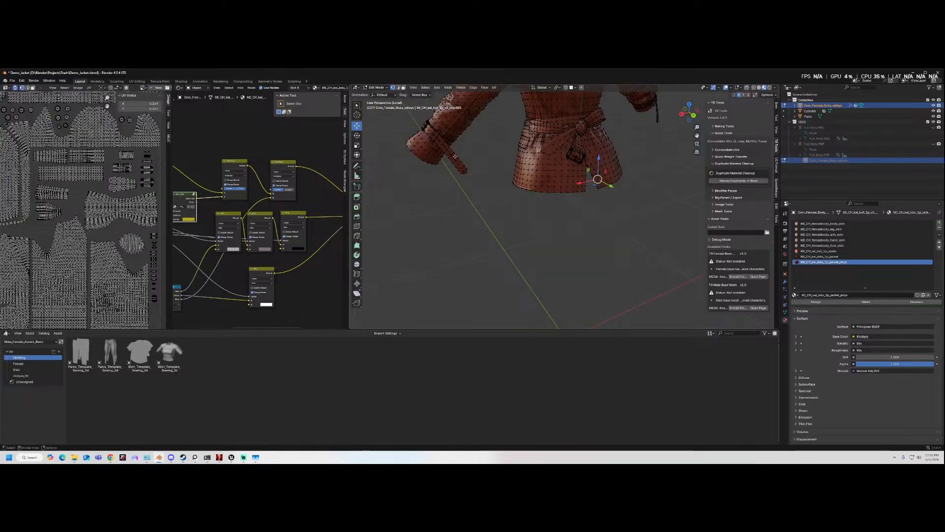
key("l")
middle_click_drag(487, 163, 700, 153)
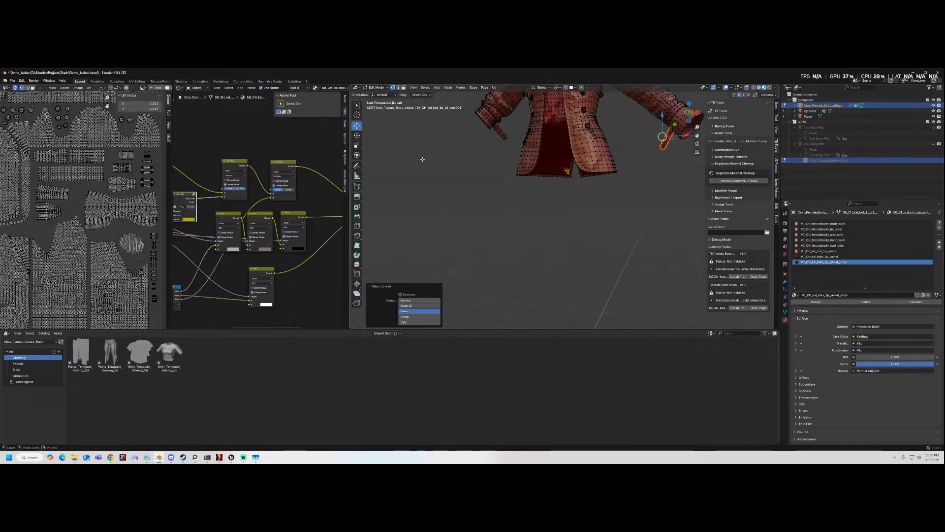
left_click(403, 88)
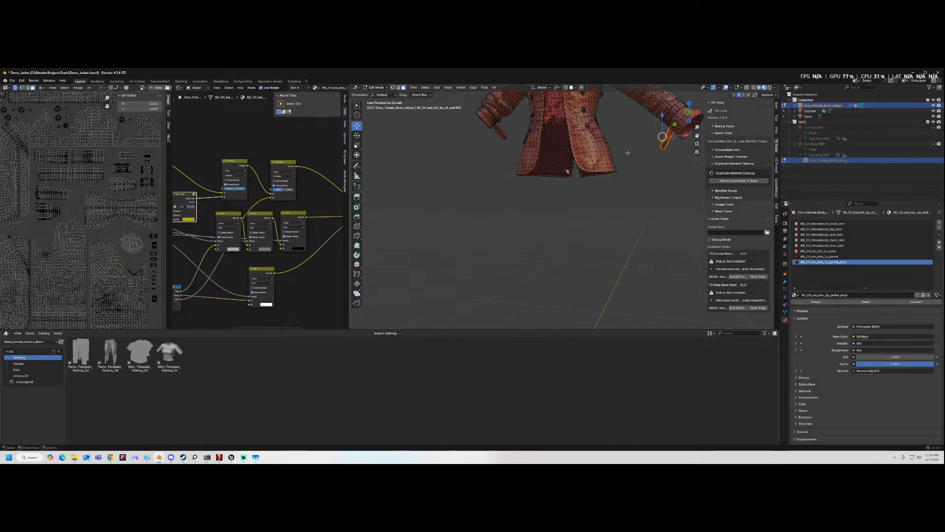
key("l")
middle_click_drag(541, 160, 696, 200)
key("l")
mouse_move(650, 179)
middle_mouse_down()
mouse_move(504, 146)
mouse_move(683, 182)
mouse_move(669, 180)
middle_mouse_up()
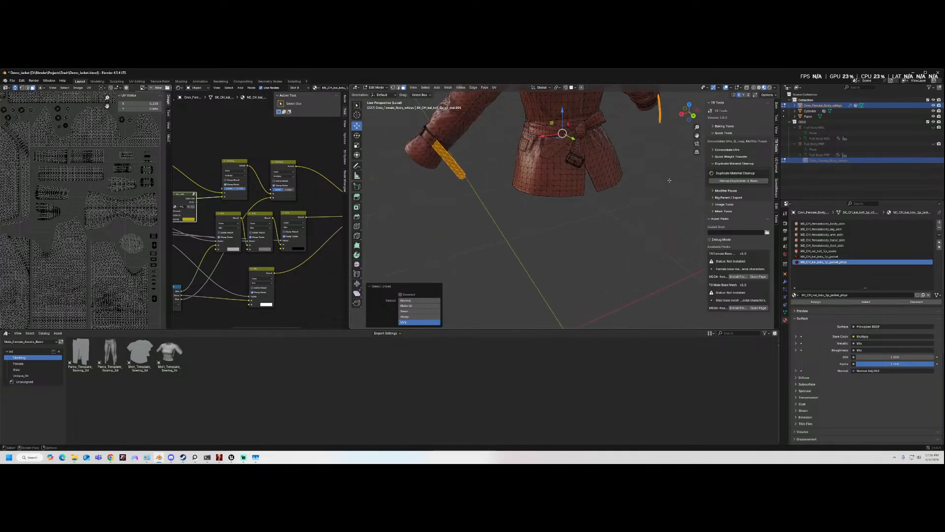
- Assign the selected cuff strap faces to the jacket_phys material slot and clear the selection
middle_click_drag(593, 222, 561, 191)
key("h")
key("ctrl+z")
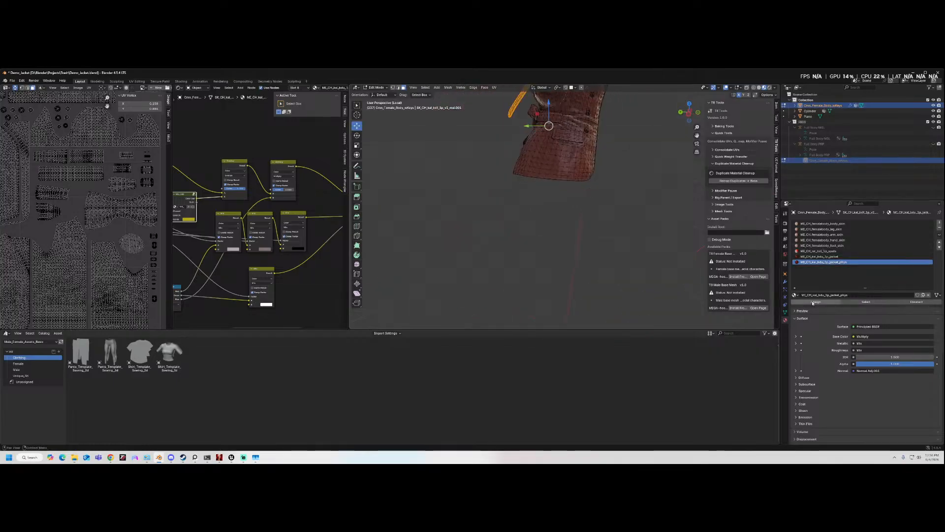
middle_click_drag(685, 244, 670, 242, "shift")
key("h")
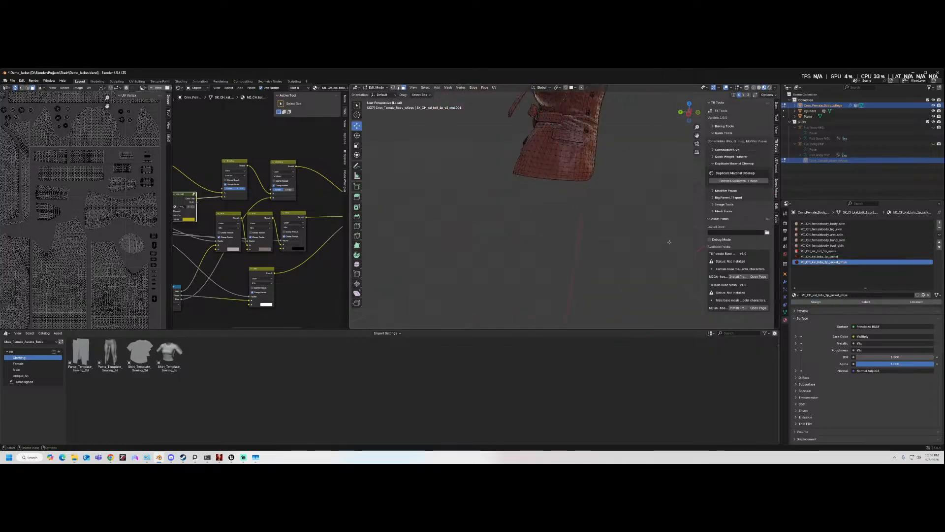
- Select every face using the jacket_phys material to check the assignment, then return to Object Mode and leave local view
left_click(876, 303)
middle_click_drag(689, 206, 588, 154)
scroll(614, 200, "down", 3)
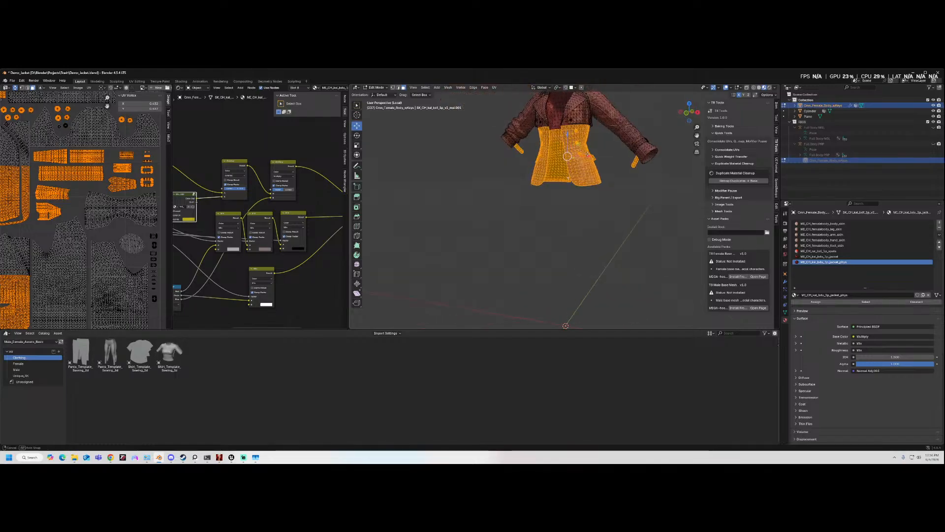
middle_click_drag(529, 144, 656, 184)
left_click(376, 88)
left_click(377, 95)
scroll(493, 162, "up", 3)
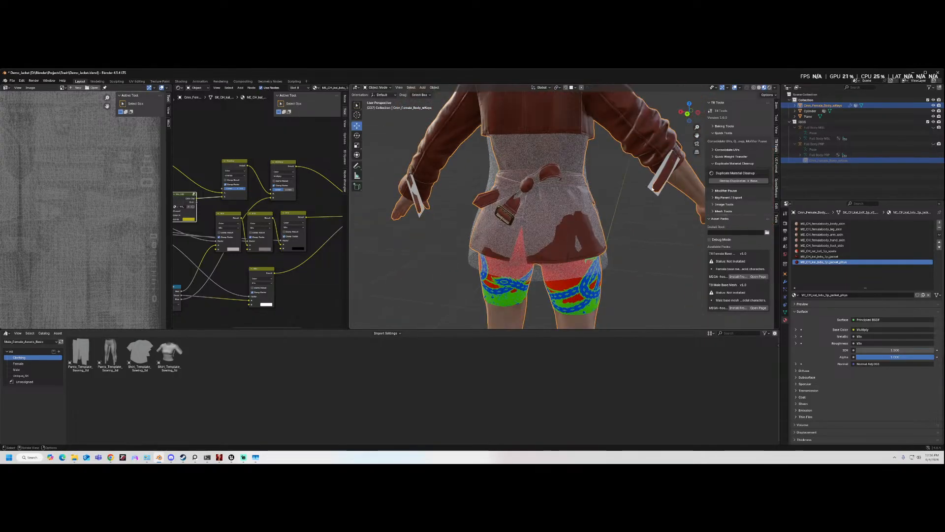
- Join the cuff strap planes into the cylinder proxy mesh around the jacket's waist
left_click(652, 188)
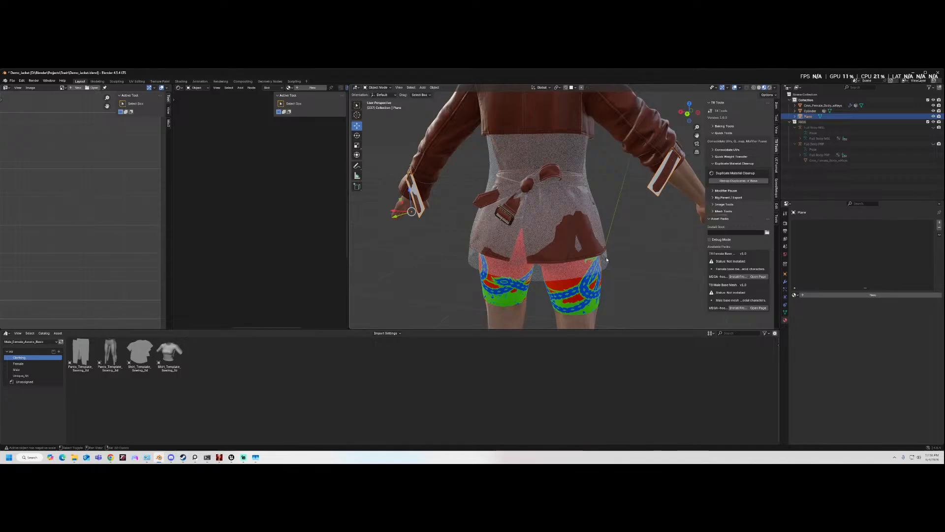
left_click(597, 217)
right_click(629, 245)
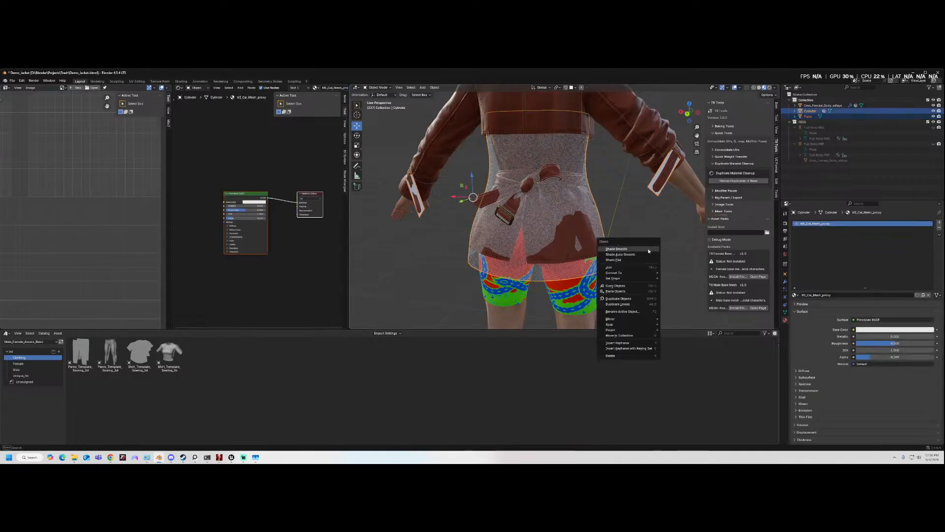
left_click(628, 268)
left_click(651, 195)
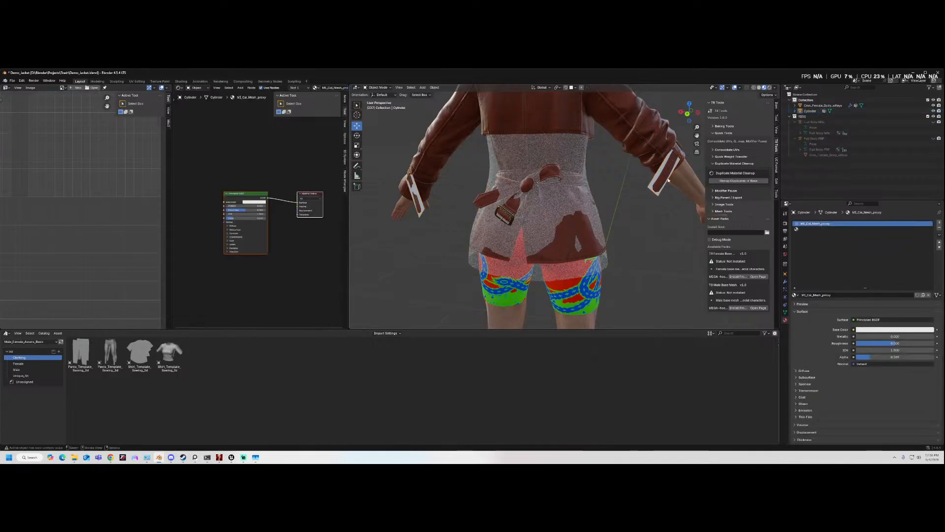
key("ctrl+z")
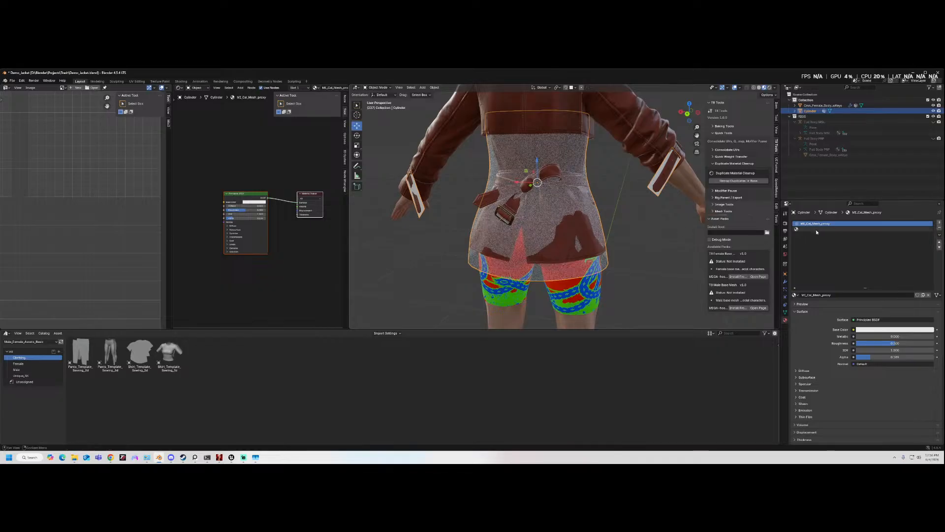
- Remove the empty second material slot from the joined proxy mesh
left_click(815, 230)
left_click(939, 228)
middle_click_drag(552, 222, 612, 237)
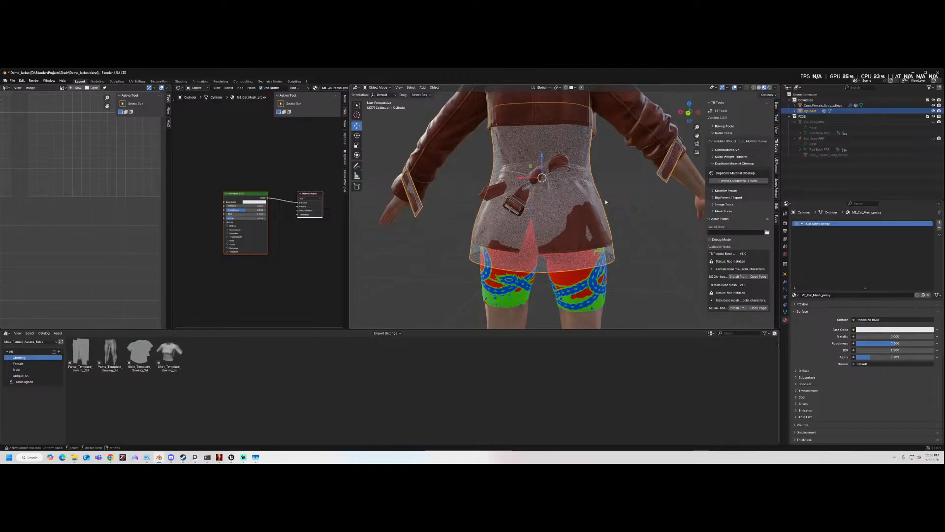
- Transfer weights from the body and jacket mesh to the proxy using nearest face interpolated mapping and source layers by name, then return to Object Mode
left_click(441, 158)
left_click(480, 231, "shift")
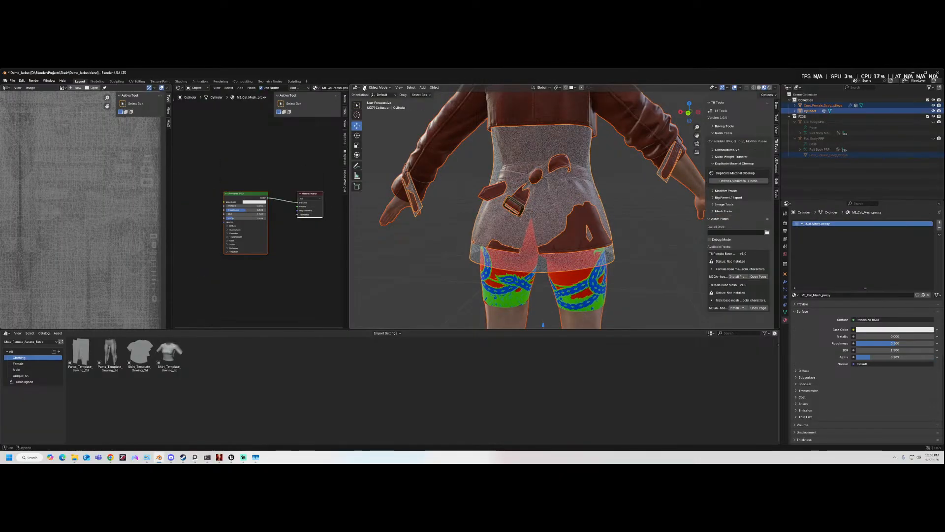
left_click(371, 89)
left_click(376, 121)
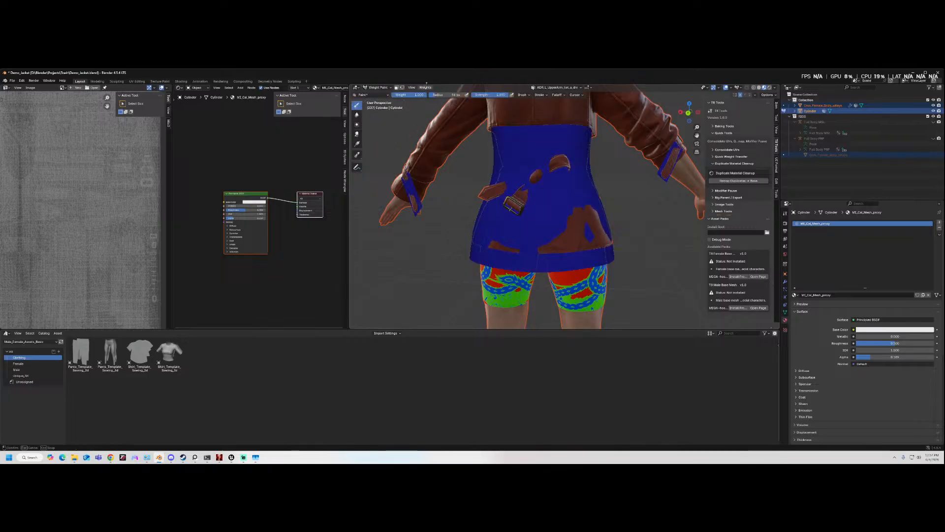
left_click(426, 87)
left_click(452, 156)
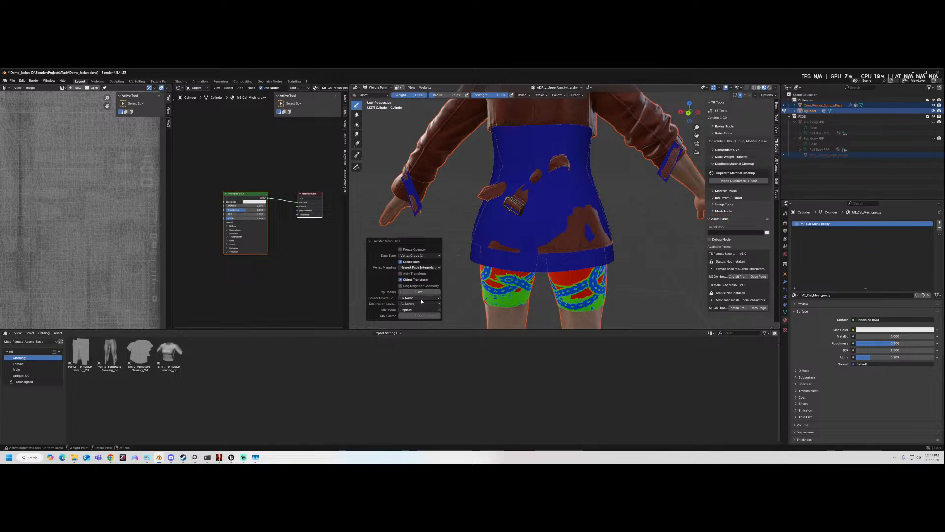
left_click(374, 89)
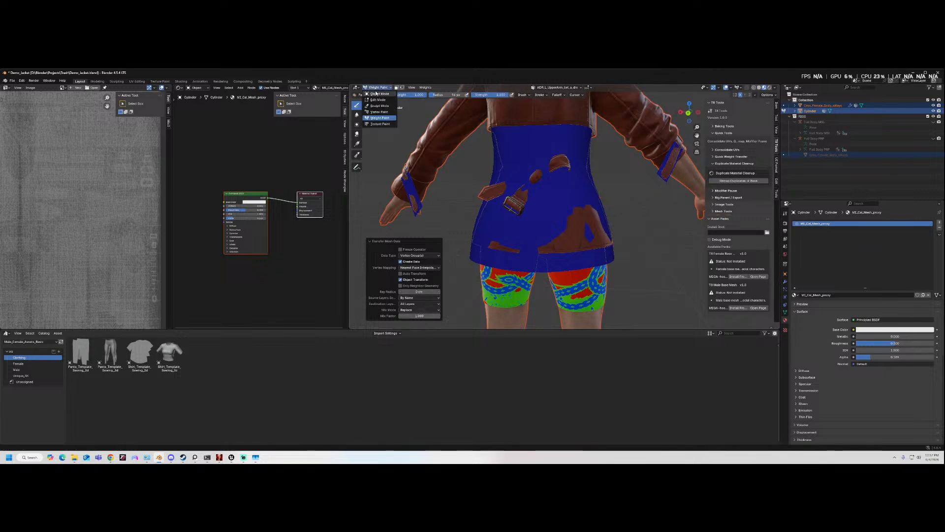
left_click(377, 94)
- Select only the proxy mesh and switch it to Sculpt Mode
mouse_move(443, 163)
middle_mouse_down()
mouse_move(500, 158)
mouse_move(477, 167)
middle_mouse_up()
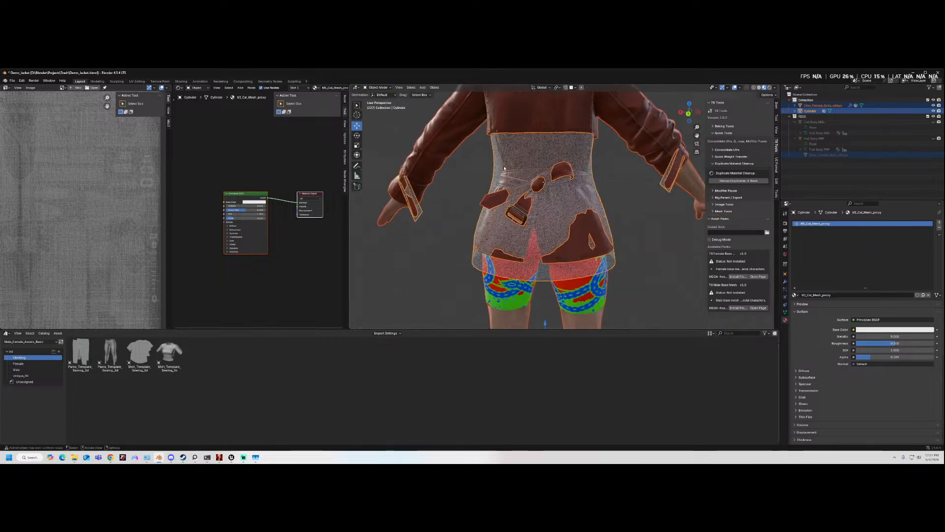
scroll(508, 169, "up", 1)
left_click(688, 114)
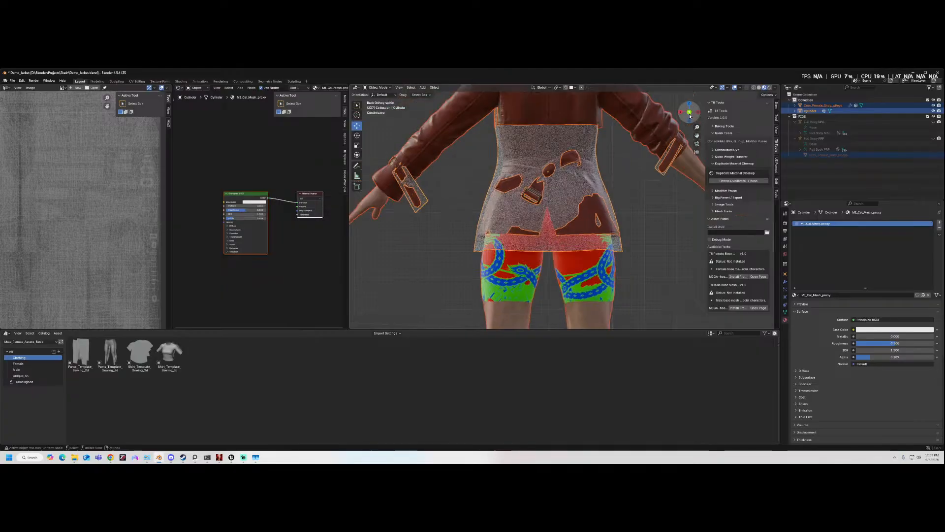
scroll(584, 160, "up", 1)
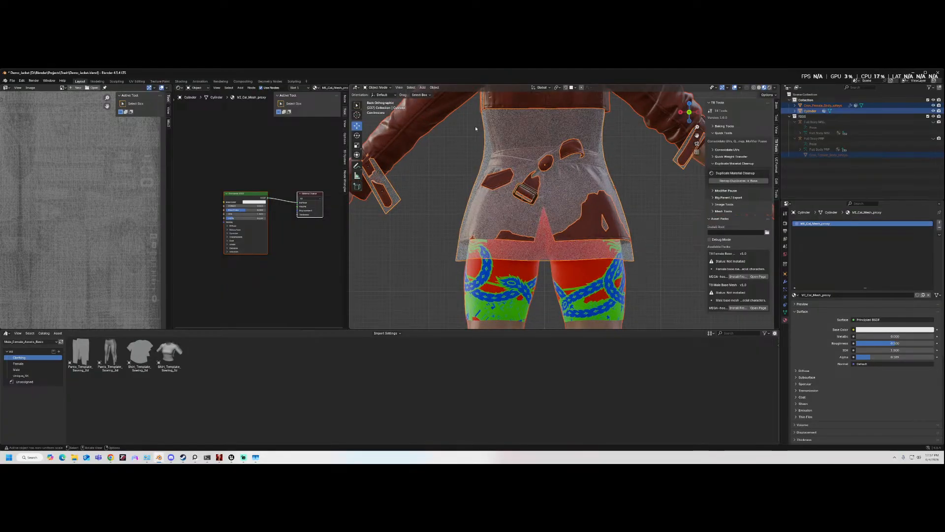
left_click(478, 147)
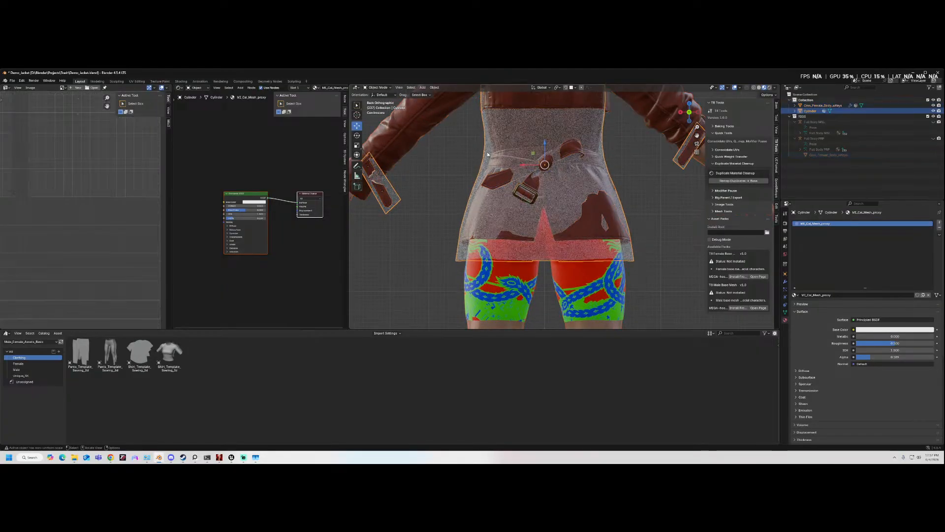
left_click(379, 87)
left_click(378, 106)
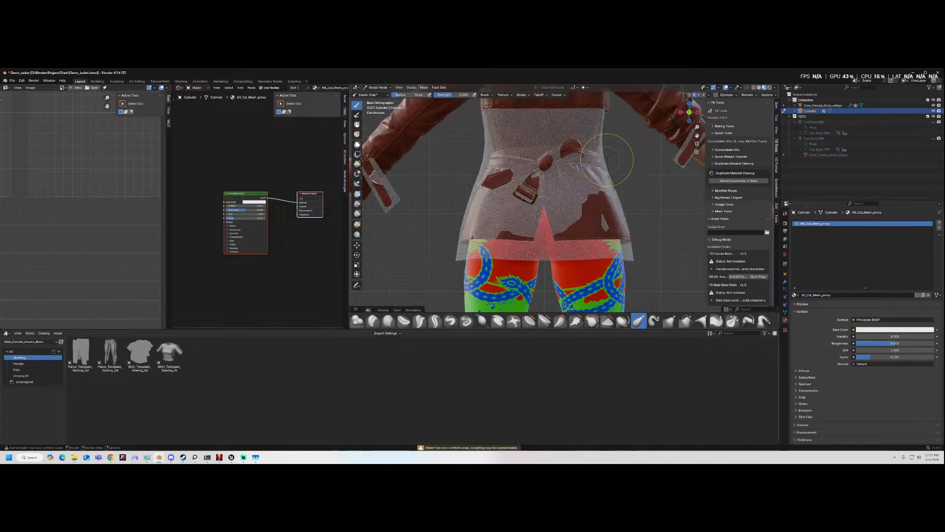
- Pull the proxy mesh slightly outward along its side at the waist and hip with the Elastic Grab brush
scroll(620, 152, "up", 1)
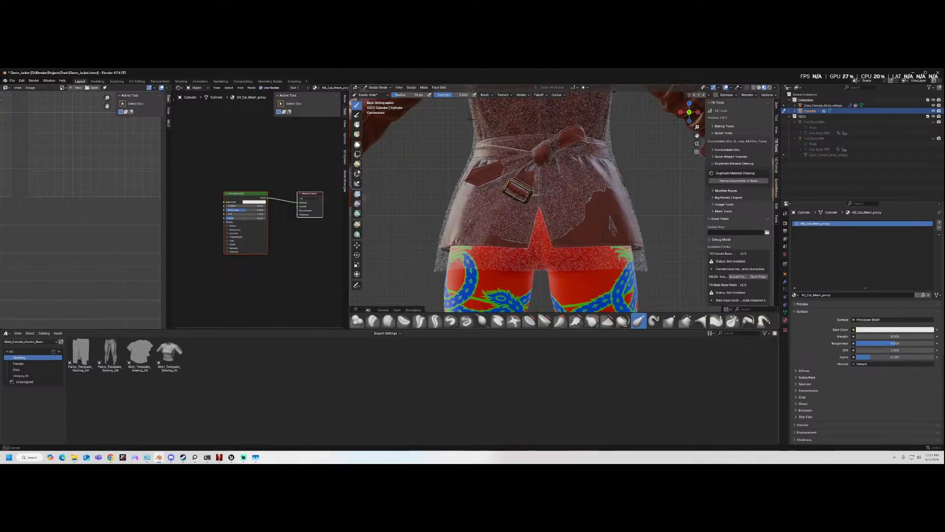
middle_click_drag(481, 148, 506, 154)
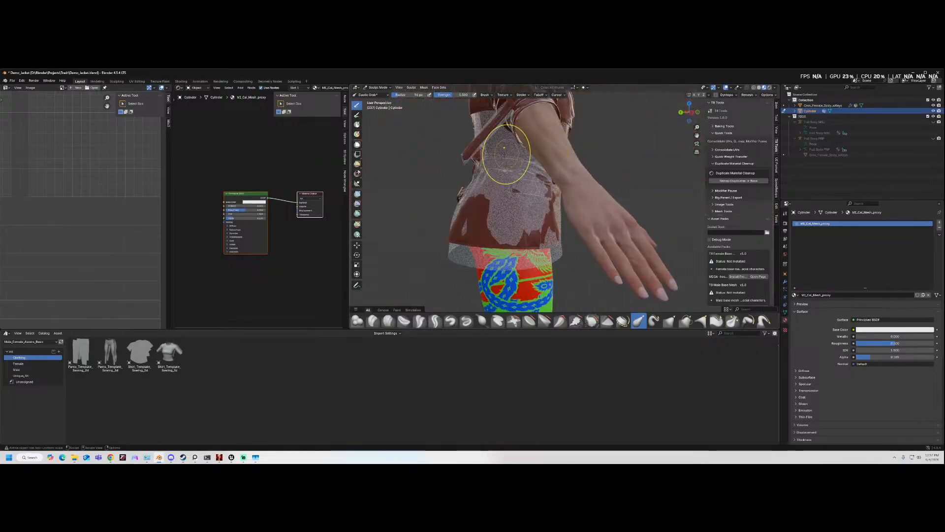
left_click_drag(486, 158, 473, 157)
mouse_move(472, 158)
middle_mouse_down()
mouse_move(620, 175)
mouse_move(539, 190)
middle_mouse_up()
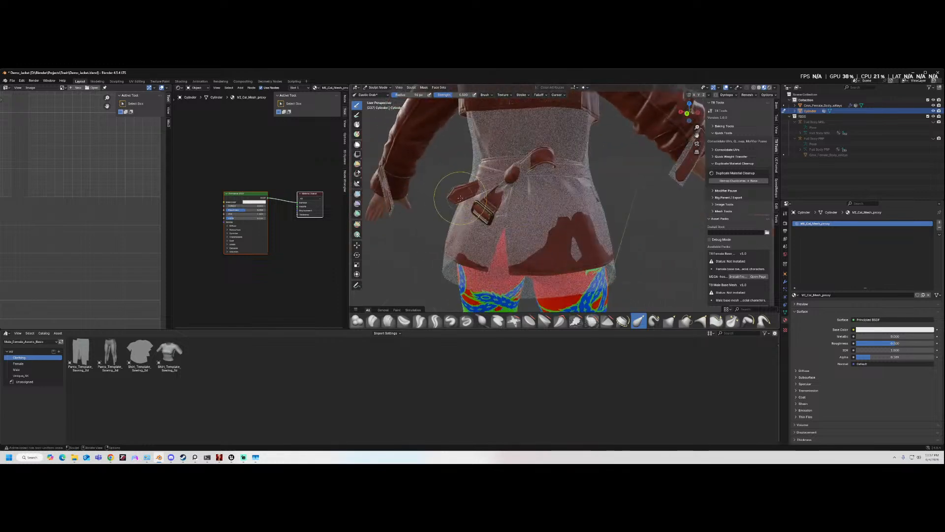
left_click_drag(463, 198, 458, 199)
middle_click_drag(462, 199, 473, 169)
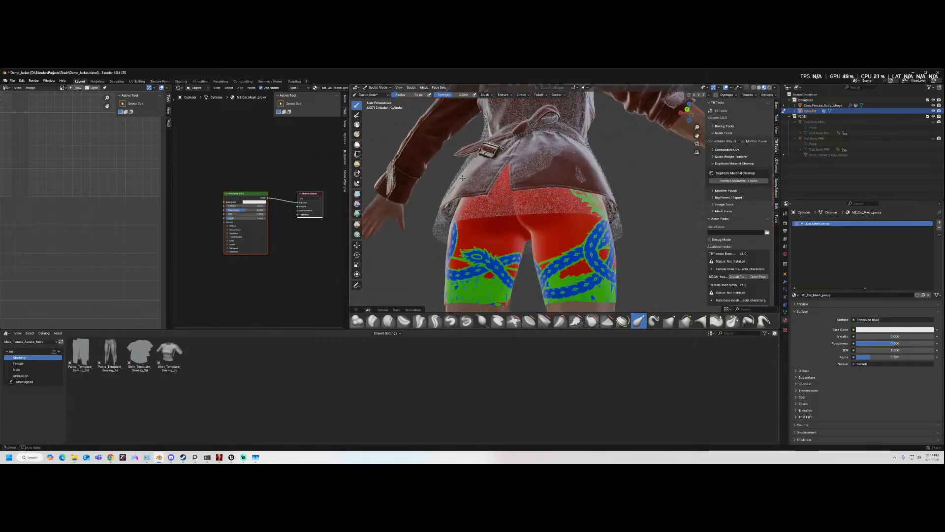
left_click_drag(472, 168, 460, 160)
mouse_move(461, 160)
middle_mouse_down()
mouse_move(512, 196)
mouse_move(630, 195)
mouse_move(443, 191)
middle_mouse_up()
middle_click_drag(660, 196, 489, 177)
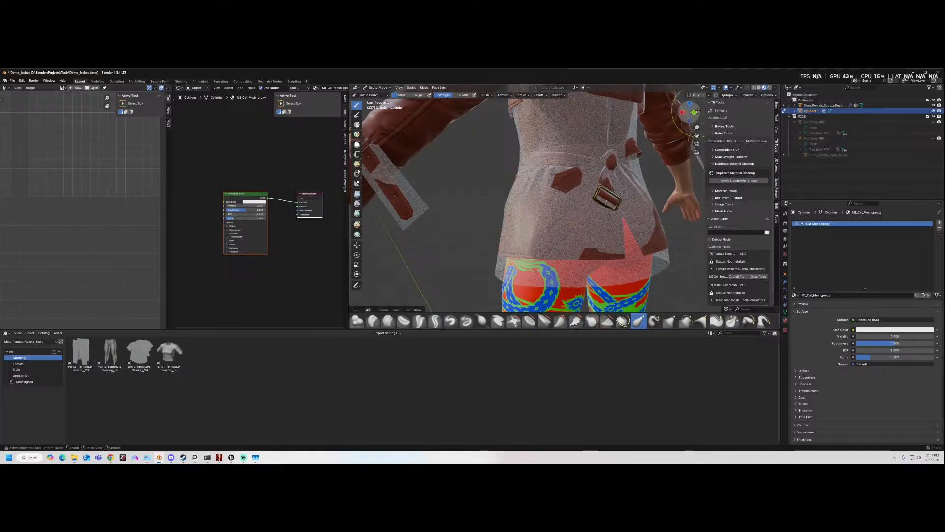
- Leave Sculpt Mode, switch the proxy to Vertex Paint with Solid shading, and paint its body black from hem to waist
left_click(696, 111)
left_click(697, 112)
left_click(682, 112)
left_click(682, 112)
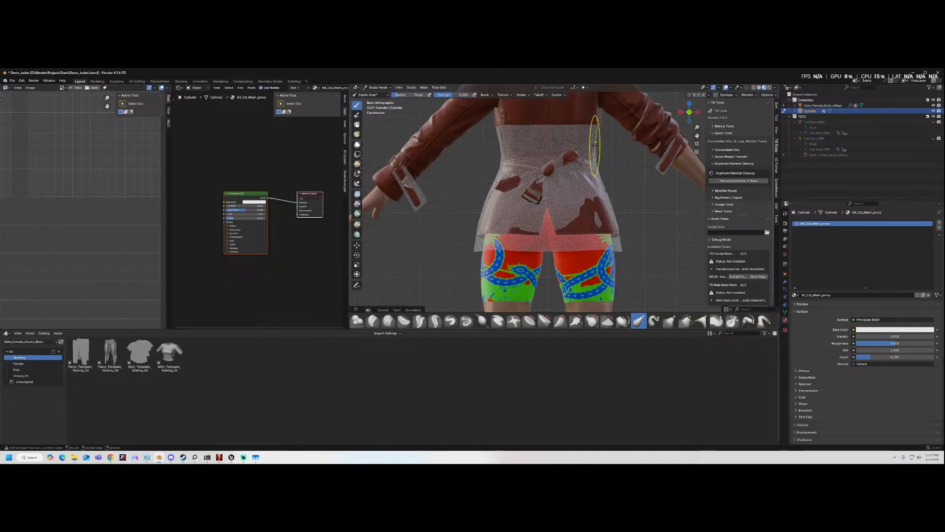
left_click(378, 88)
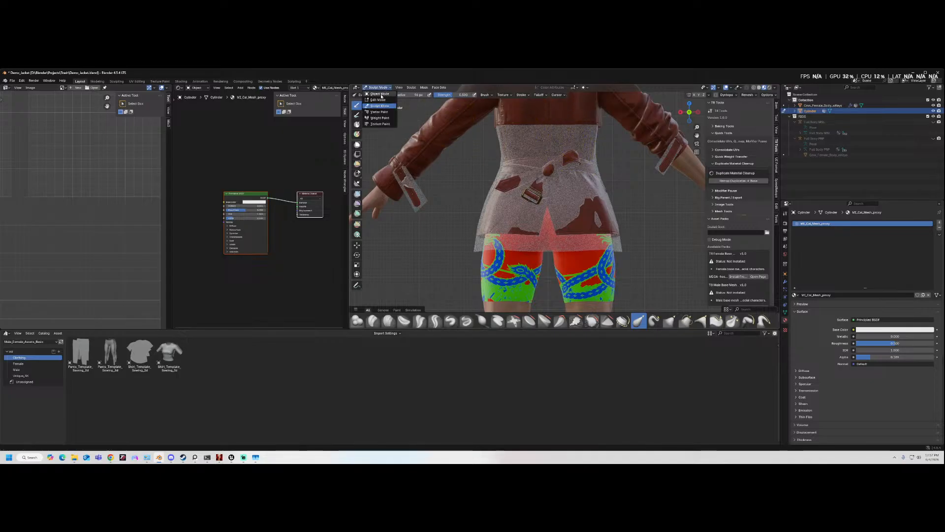
left_click(380, 94)
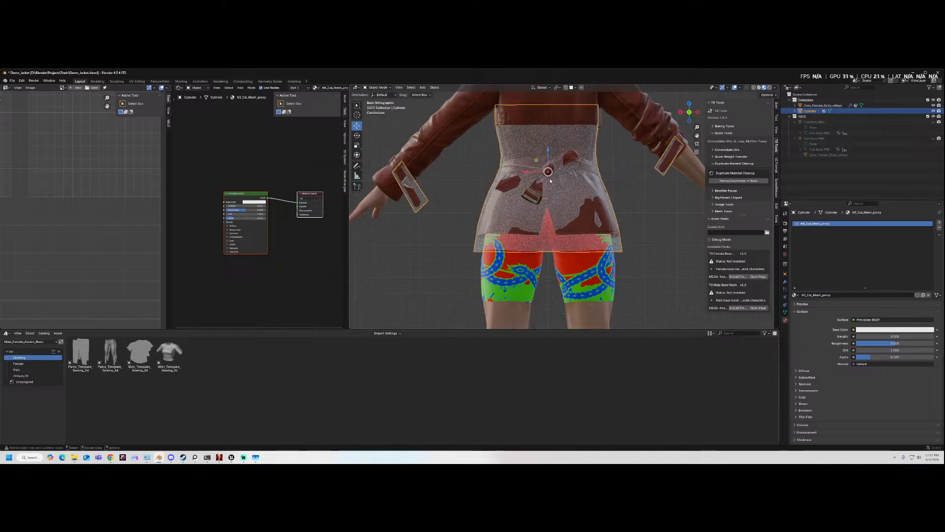
left_click(377, 88)
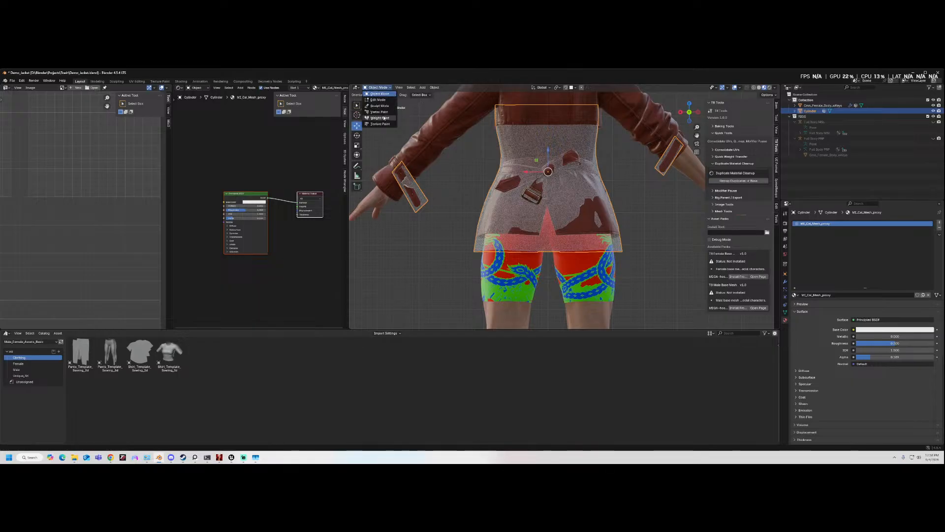
left_click(379, 112)
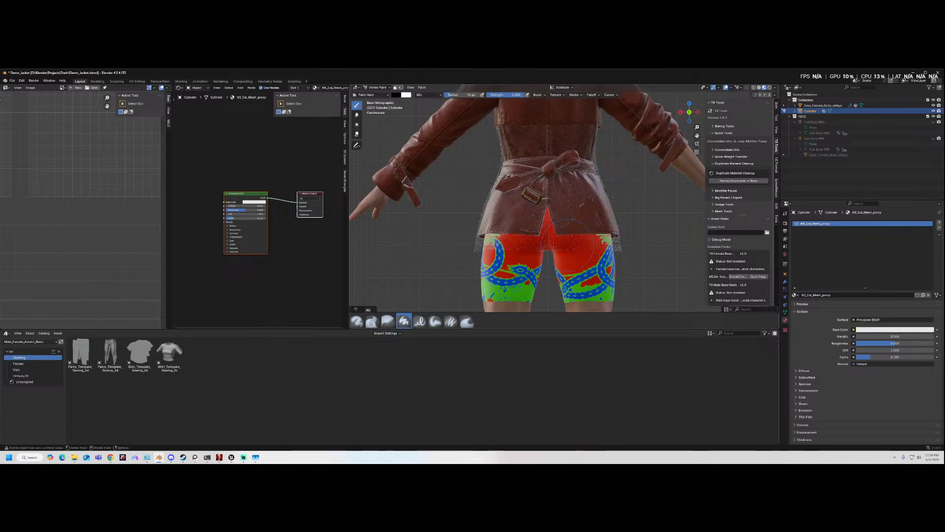
left_click(758, 88)
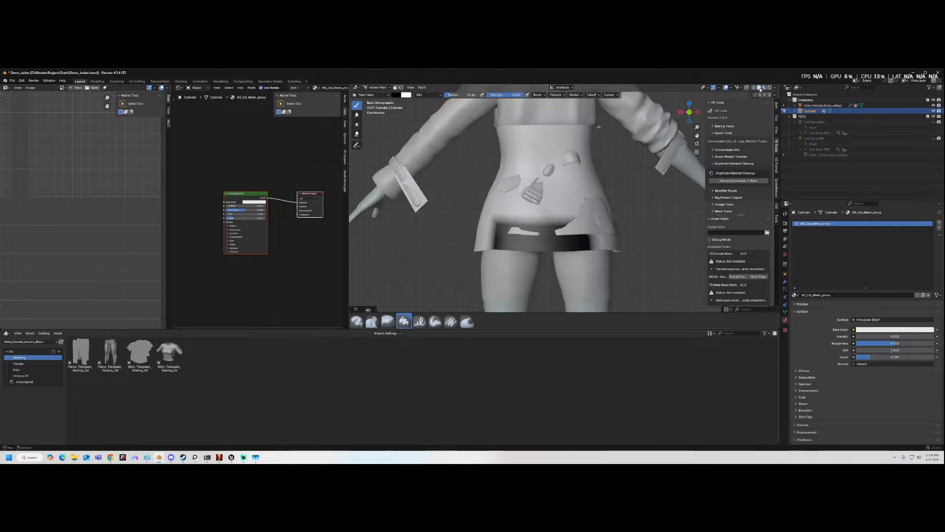
mouse_move(604, 239)
left_mouse_down()
mouse_move(483, 219)
mouse_move(566, 162)
mouse_move(572, 143)
mouse_move(544, 143)
left_mouse_up()
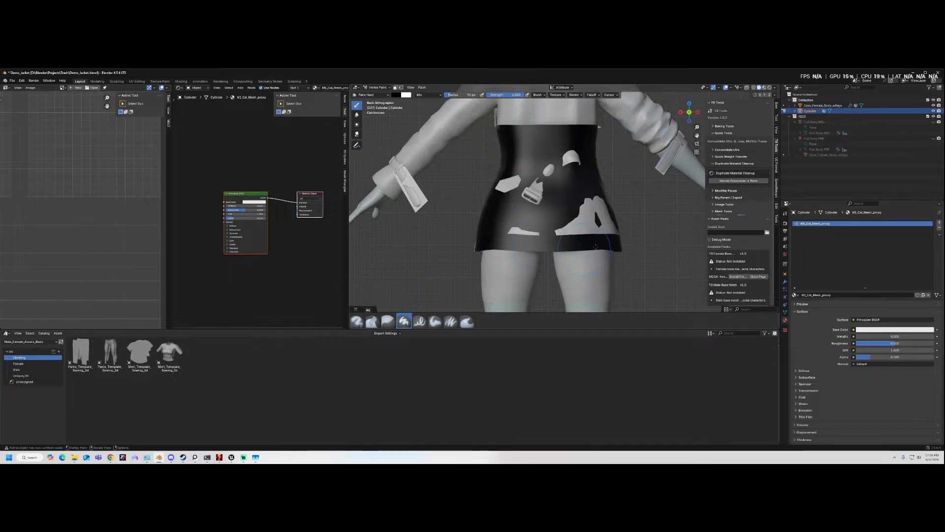
- Paint the remaining unpainted side of the proxy body black from hem to waist and check it from all around
middle_click_drag(585, 249, 493, 217)
mouse_move(492, 216)
left_mouse_down()
mouse_move(532, 226)
mouse_move(512, 182)
mouse_move(596, 123)
left_mouse_up()
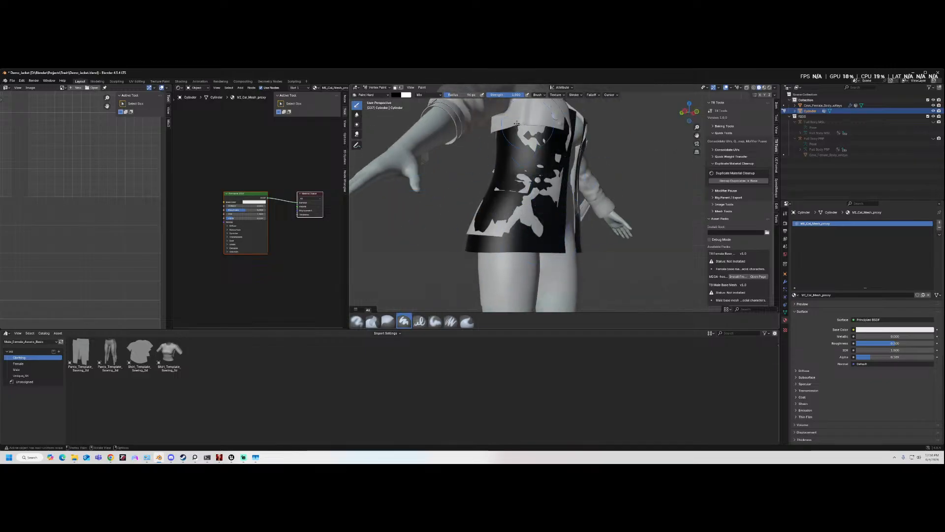
middle_click_drag(537, 241, 637, 230)
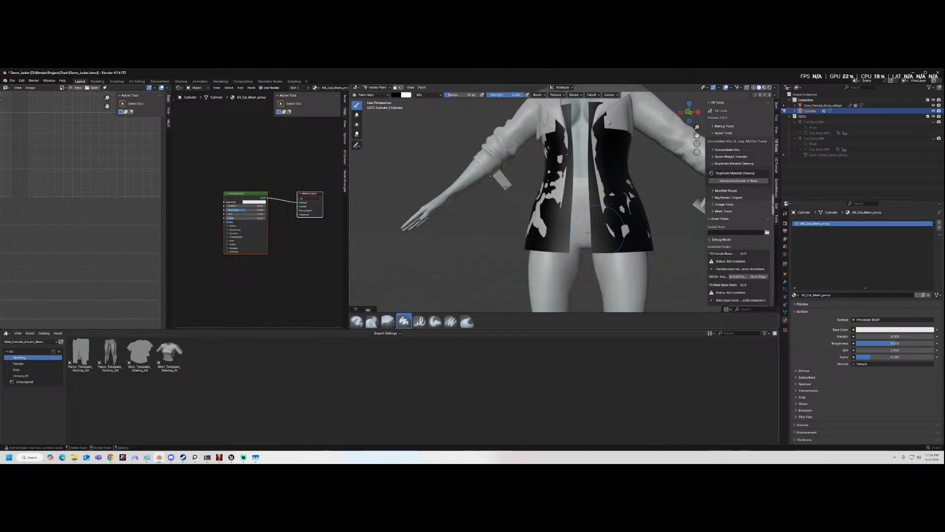
scroll(640, 226, "down", 2)
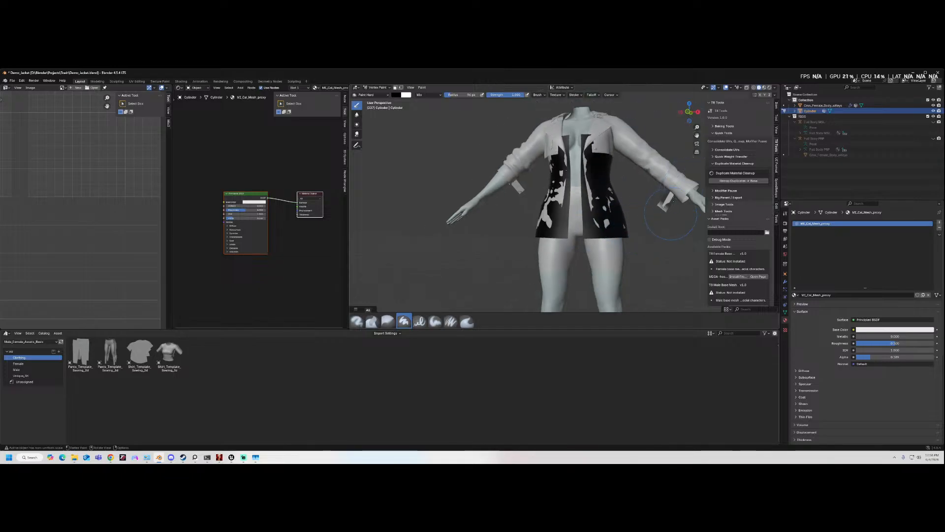
scroll(533, 198, "up", 2)
middle_click_drag(533, 198, 675, 157)
middle_click_drag(611, 169, 763, 162)
middle_click_drag(480, 188, 486, 187)
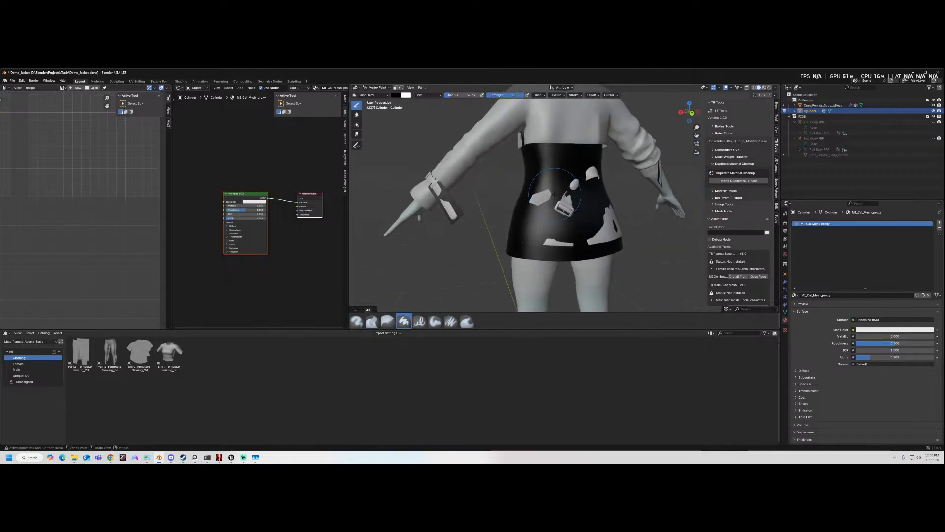
- Set the paint colour to pure red with Red at 1.000, shrink the brush, and paint the cuff strap's free end red
left_click(397, 95)
left_click_drag(405, 157, 445, 157)
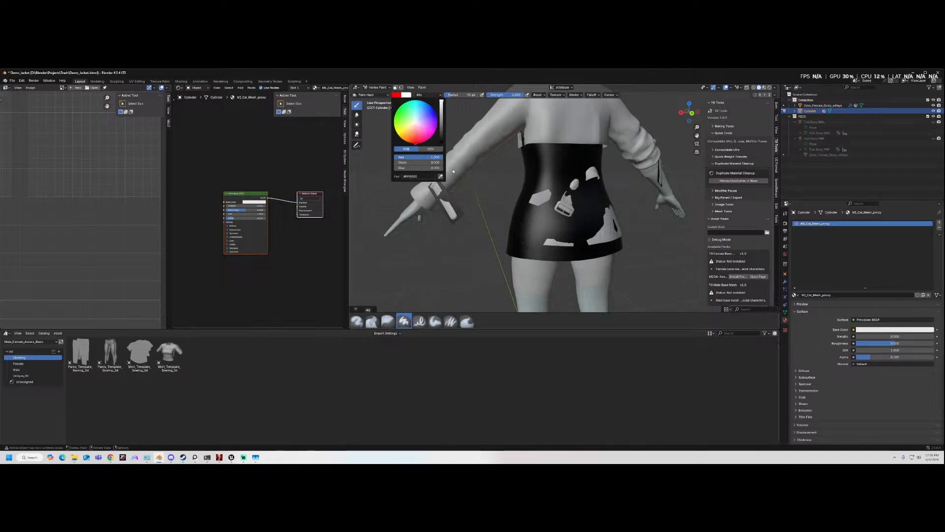
key("f")
left_click(446, 225)
scroll(435, 221, "up", 2)
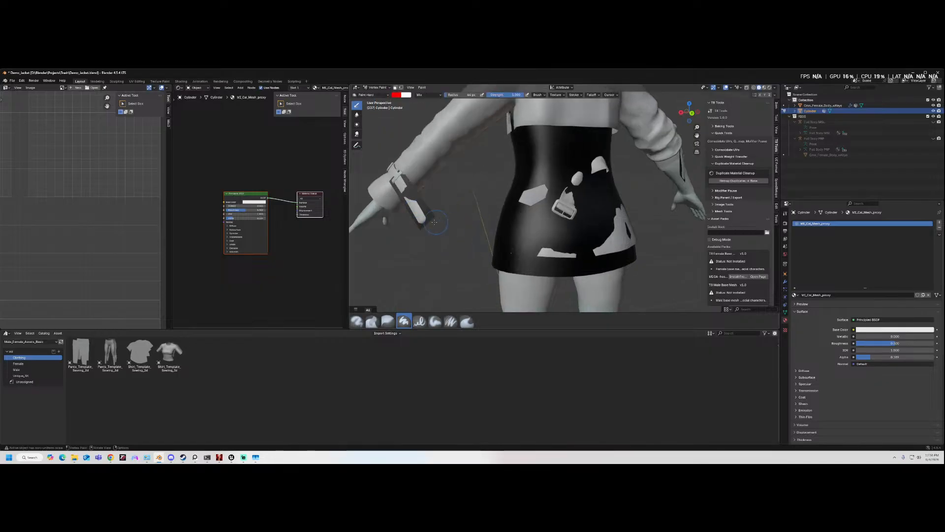
left_click_drag(421, 223, 431, 208)
- Paint a red band along the proxy's hem across the back and around the side
mouse_move(647, 228)
middle_mouse_down()
mouse_move(606, 222)
mouse_move(487, 263)
middle_mouse_up()
mouse_move(487, 263)
left_mouse_down()
mouse_move(599, 262)
mouse_move(512, 244)
mouse_move(485, 252)
left_mouse_up()
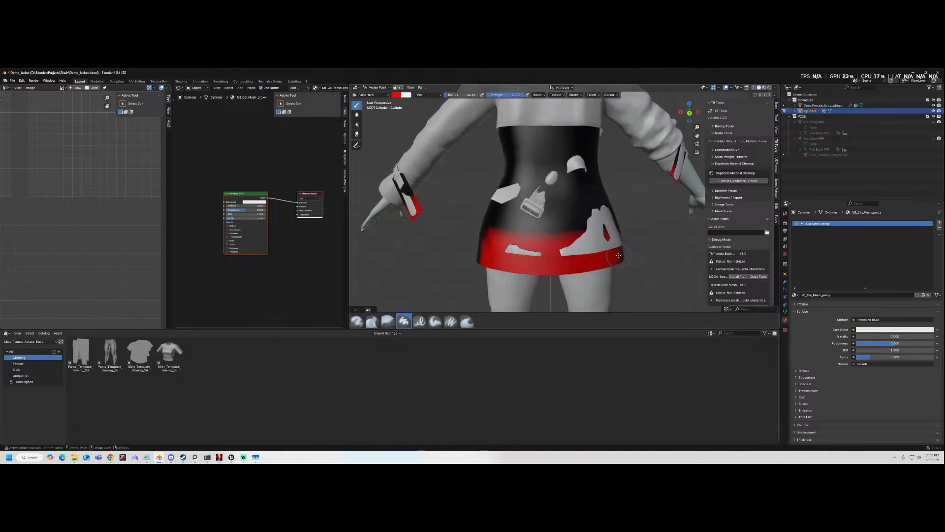
middle_click_drag(481, 258, 530, 257)
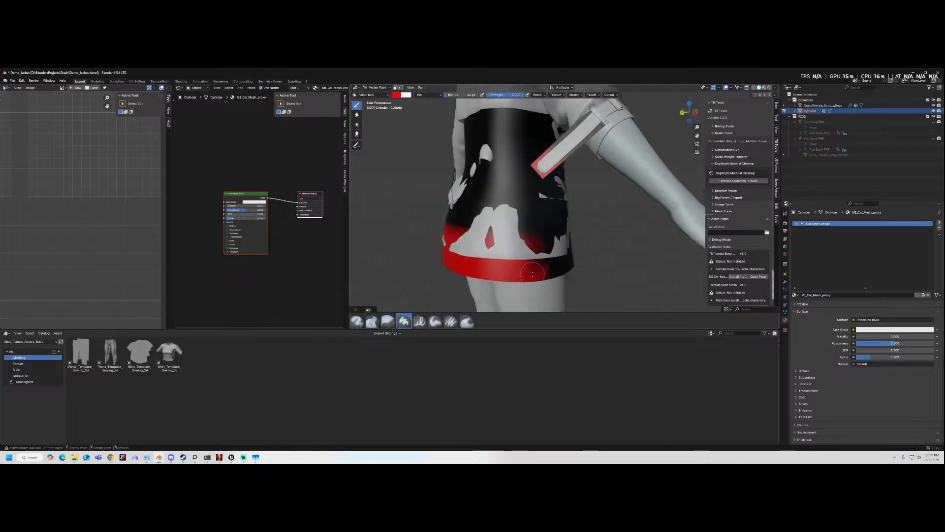
middle_click_drag(534, 241, 561, 174)
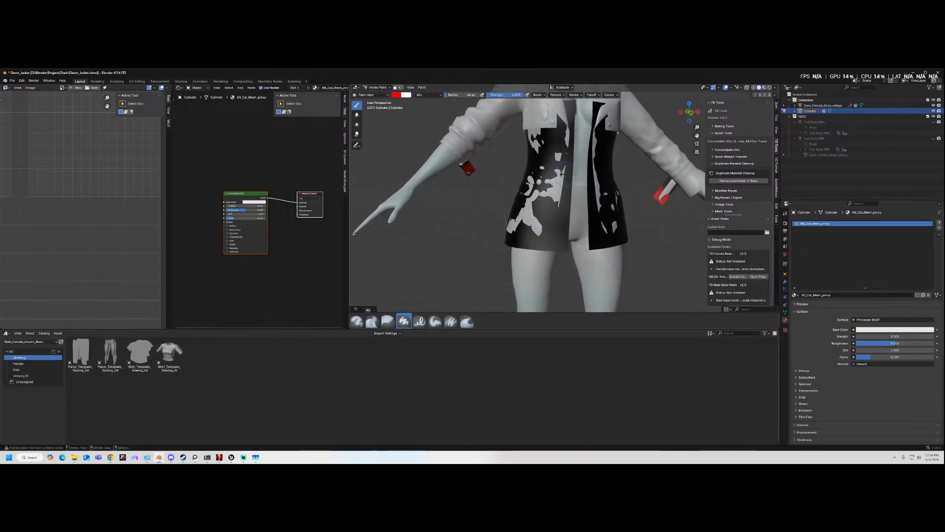
- Paint the lower part of both front panels red, extending the red up their opening edges towards the waist
left_click_drag(553, 173, 564, 175)
key("ctrl+z")
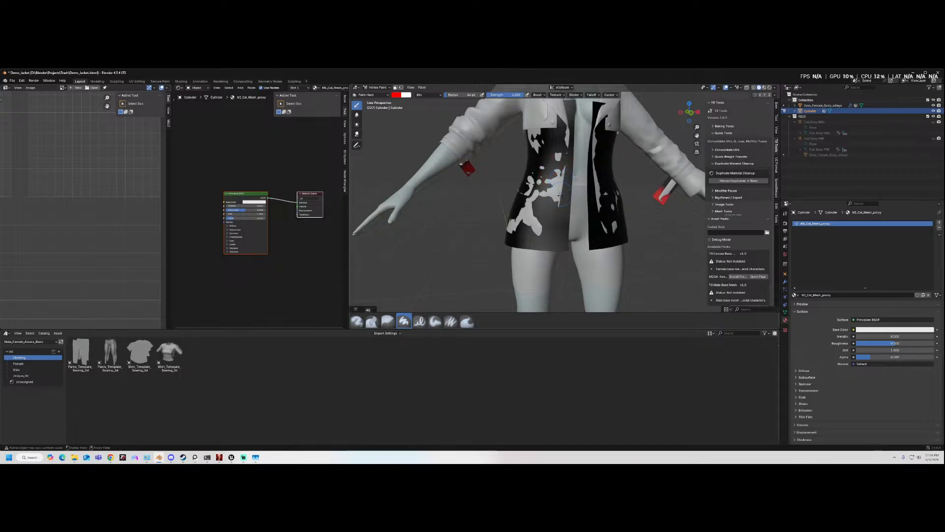
mouse_move(565, 233)
left_mouse_down()
mouse_move(515, 237)
mouse_move(618, 235)
left_mouse_up()
mouse_move(618, 236)
middle_mouse_down()
mouse_move(565, 236)
mouse_move(638, 260)
mouse_move(653, 246)
mouse_move(544, 224)
mouse_move(562, 212)
middle_mouse_up()
scroll(561, 217, "up", 3)
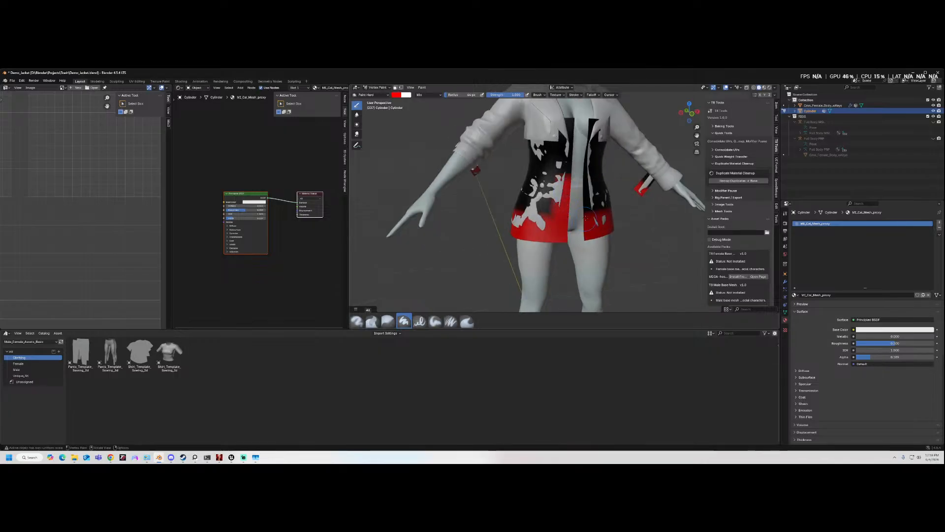
mouse_move(602, 166)
left_mouse_down()
mouse_move(609, 216)
mouse_move(604, 206)
left_mouse_up()
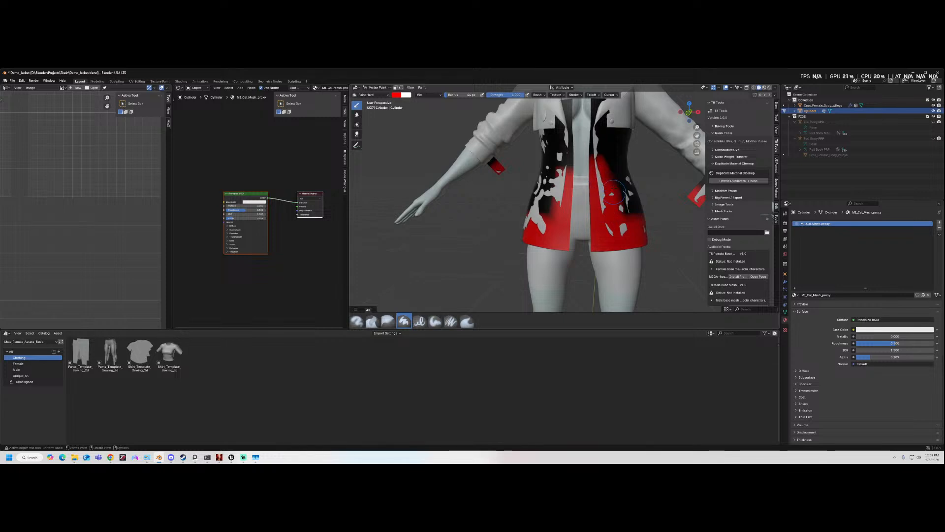
mouse_move(610, 158)
left_mouse_down("ctrl")
mouse_move(602, 159)
mouse_move(620, 170)
mouse_move(605, 175)
mouse_move(562, 170)
left_mouse_up("ctrl")
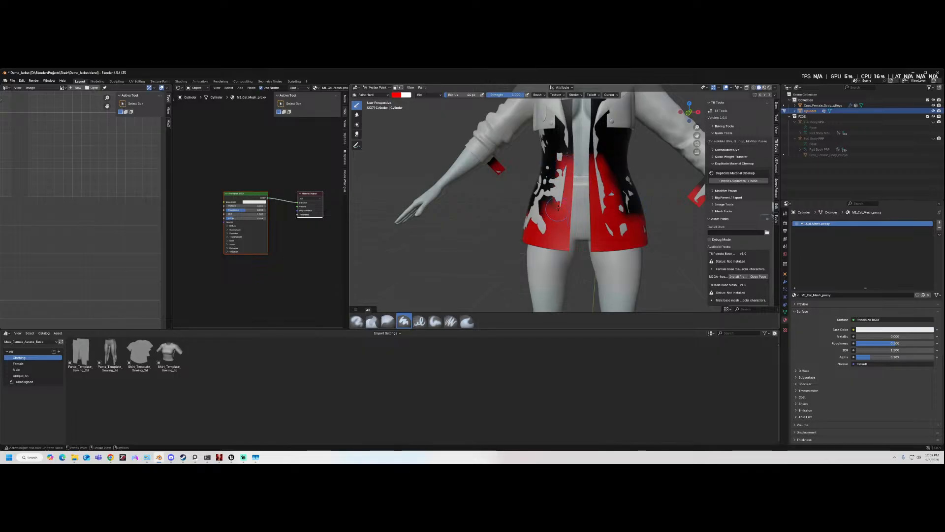
- Extend the red paint over both hips and sides of the proxy so it joins the front panels and hem
middle_click_drag(557, 223, 544, 206)
left_click_drag(542, 206, 494, 215)
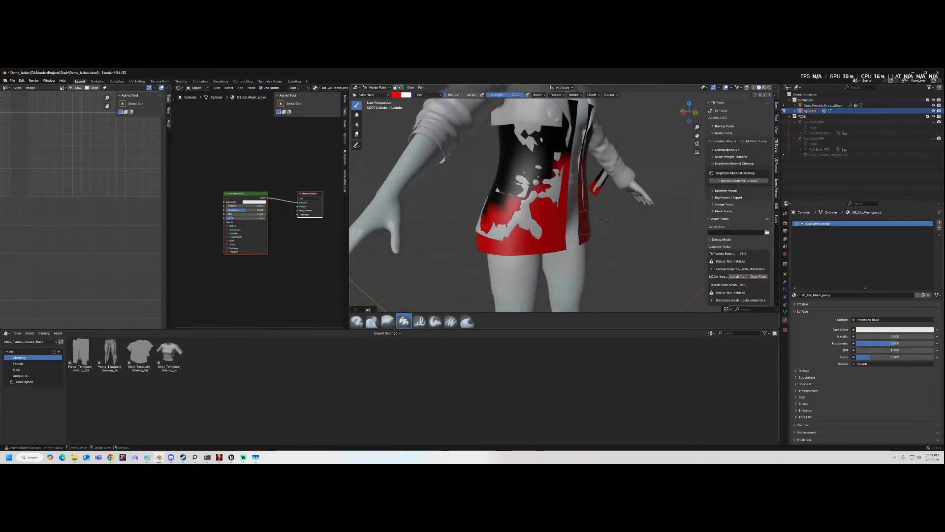
middle_click_drag(494, 214, 648, 207)
left_click_drag(608, 196, 672, 232)
middle_click_drag(638, 229, 542, 225)
middle_click_drag(596, 213, 536, 201)
left_click_drag(538, 201, 514, 203)
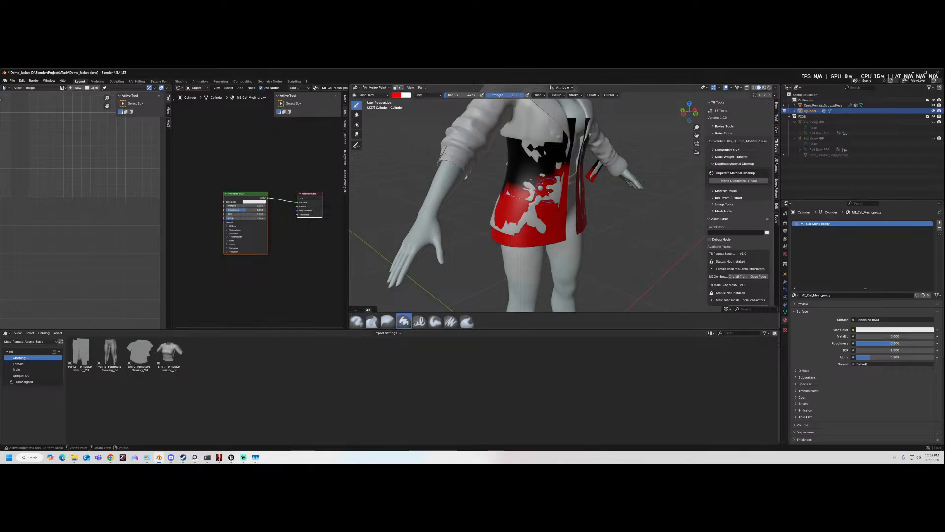
middle_click_drag(557, 202, 561, 204)
middle_click_drag(635, 207, 534, 200)
scroll(487, 228, "up", 1)
middle_click_drag(487, 228, 475, 235)
left_click_drag(475, 234, 580, 235)
mouse_move(580, 235)
middle_mouse_down()
mouse_move(649, 223)
mouse_move(631, 222)
middle_mouse_up()
scroll(603, 232, "down", 5)
scroll(630, 225, "up", 4)
scroll(639, 218, "down", 3)
- Return the proxy to Object Mode, view it from the front, and rename the object Jacket Proxy
left_click(377, 87)
left_click(379, 93)
middle_click_drag(591, 187, 610, 189)
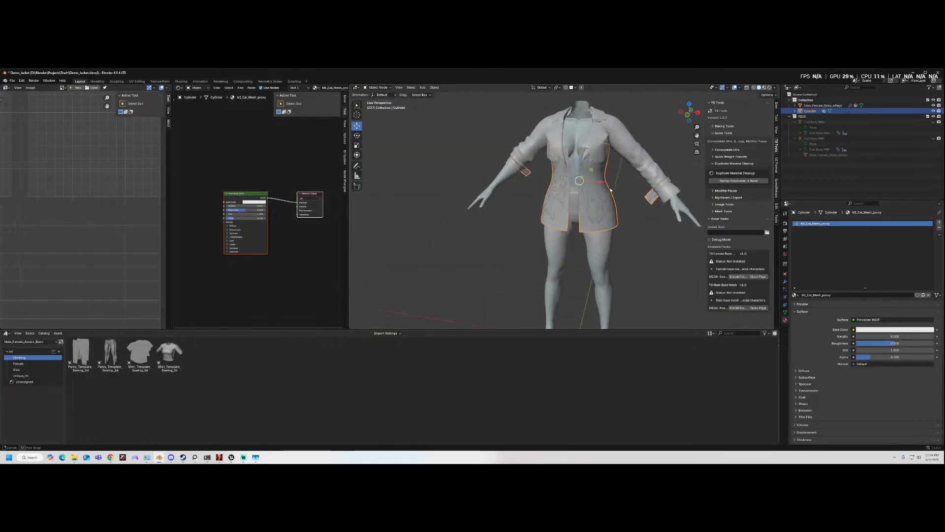
left_click(688, 115)
scroll(638, 208, "up", 1)
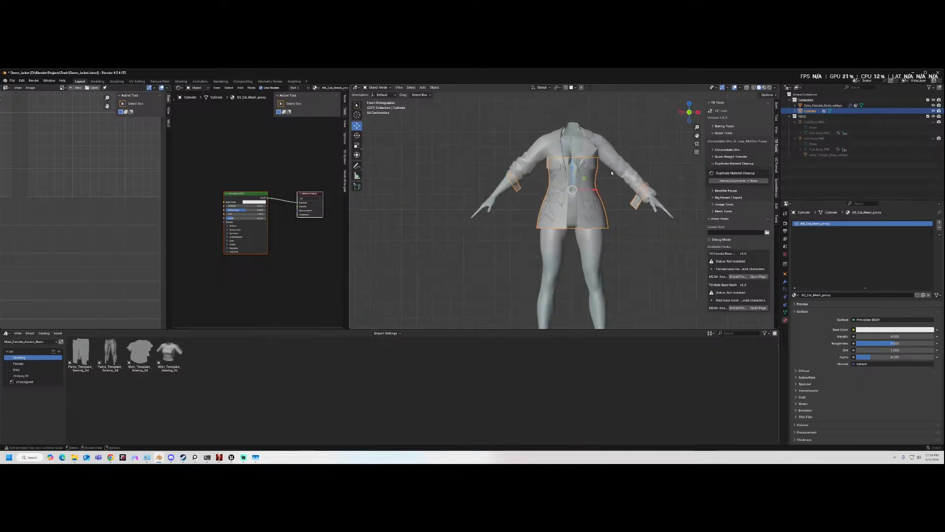
double_click(822, 111)
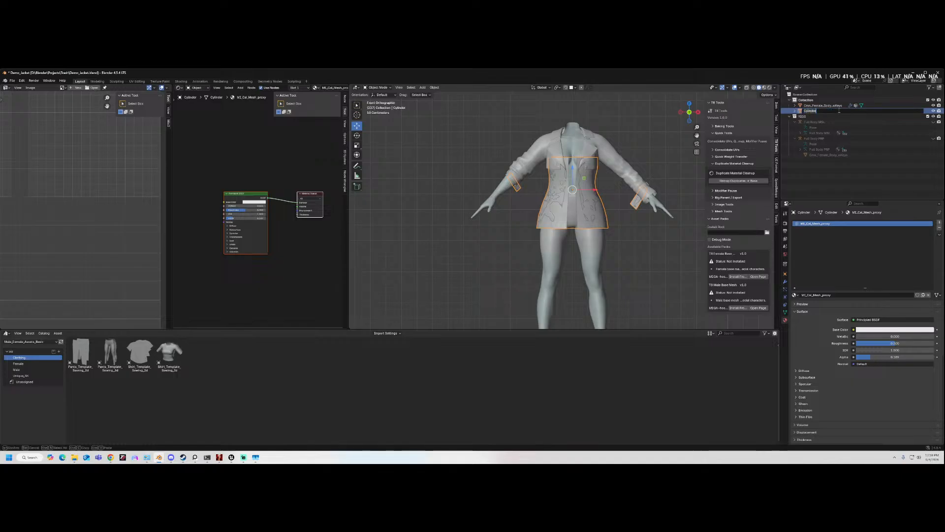
type("Jacket Proxy")
key("Return")
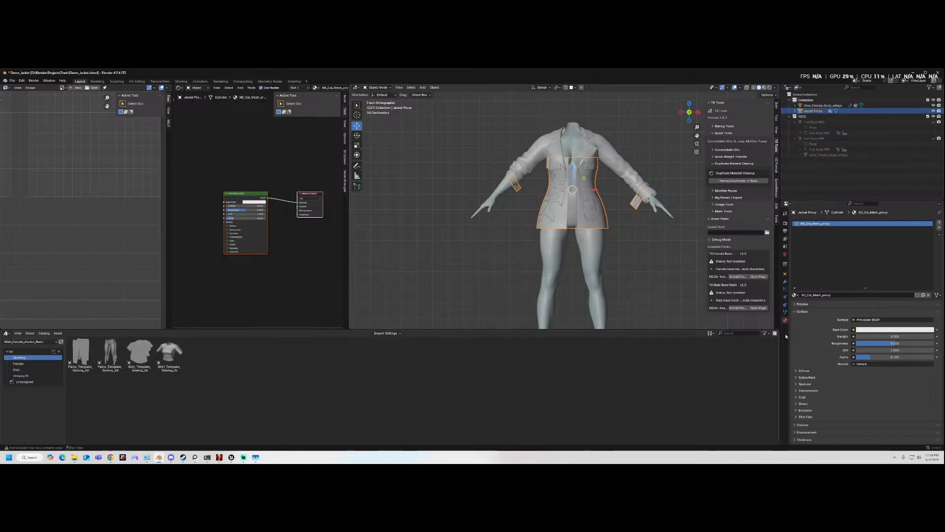
- Display the Jacket Proxy's vertex groups and unhide the Full Body MSL armature
left_click(785, 312)
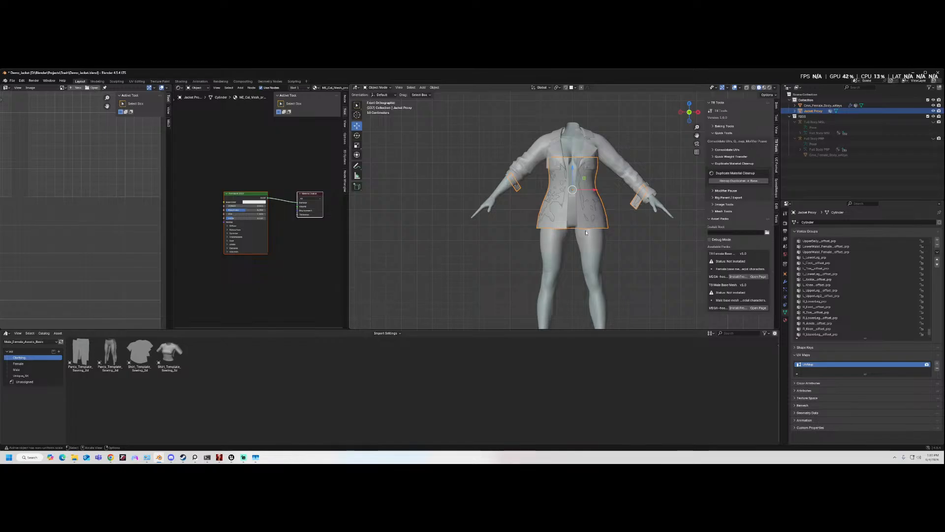
scroll(612, 219, "down", 1)
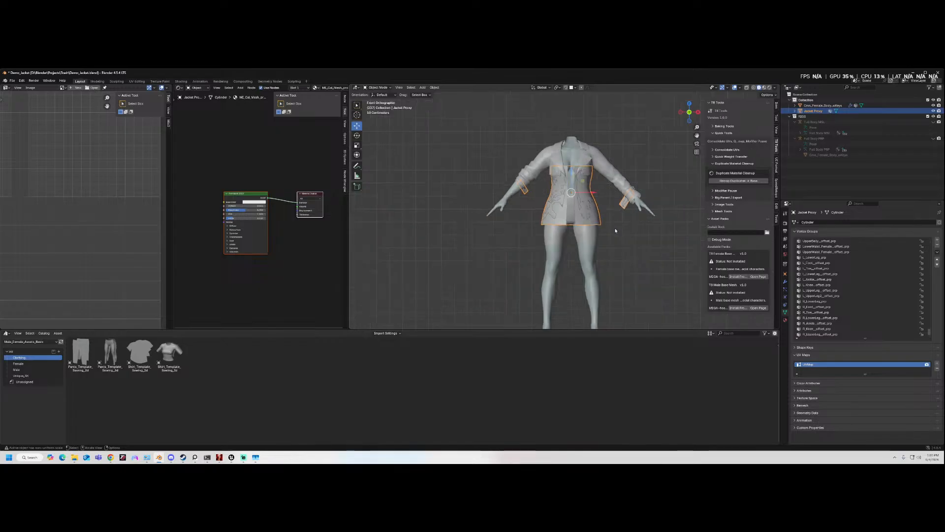
scroll(140, 203, "down", 4)
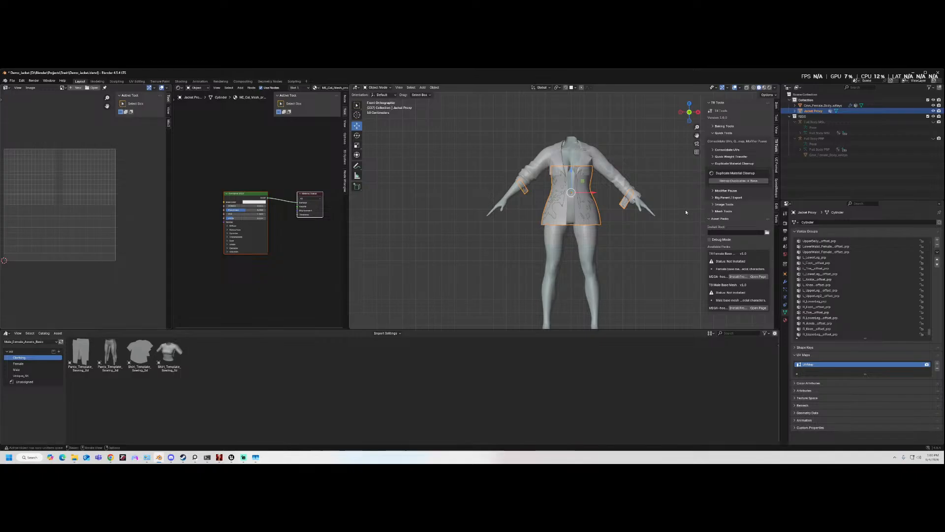
left_click(617, 216)
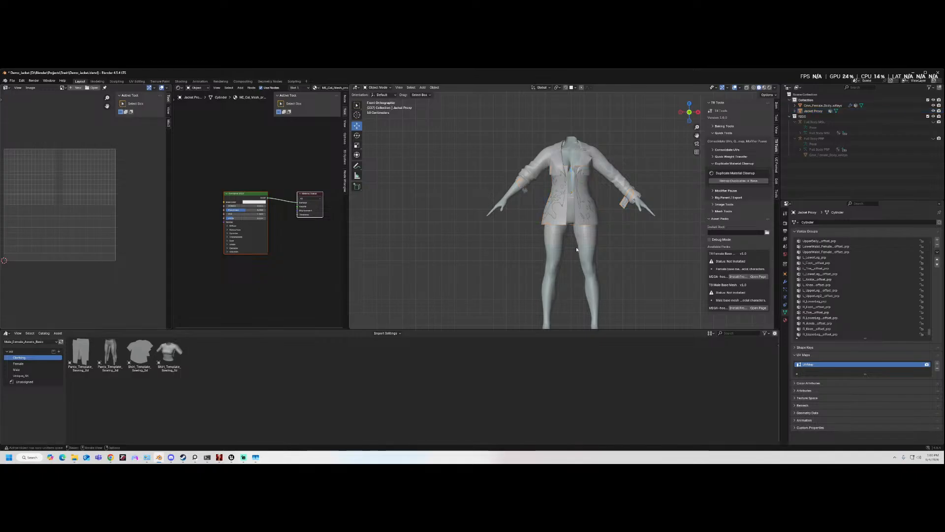
left_click(934, 122)
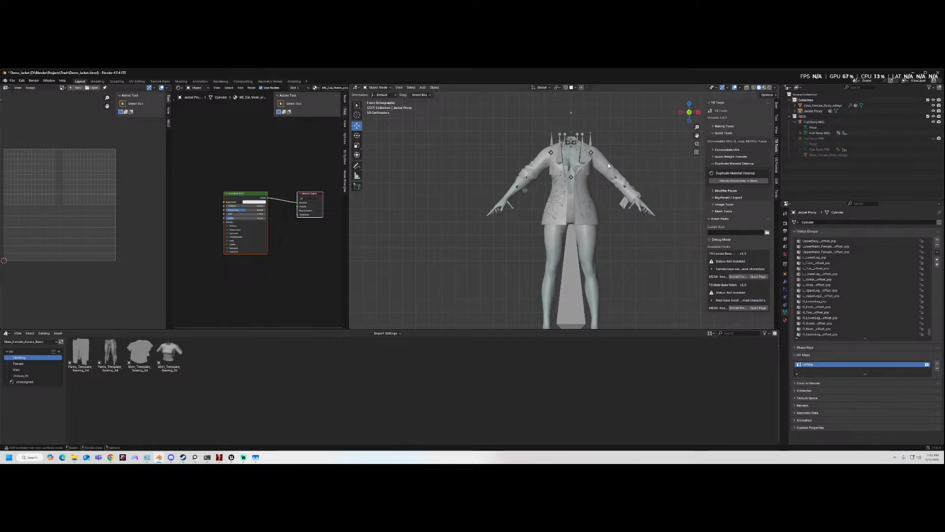
- Parent the body and Jacket Proxy meshes to the Full Body MSL armature, and apply all transforms to the selection
key("a")
key("alt+a")
key("a")
key("alt+a")
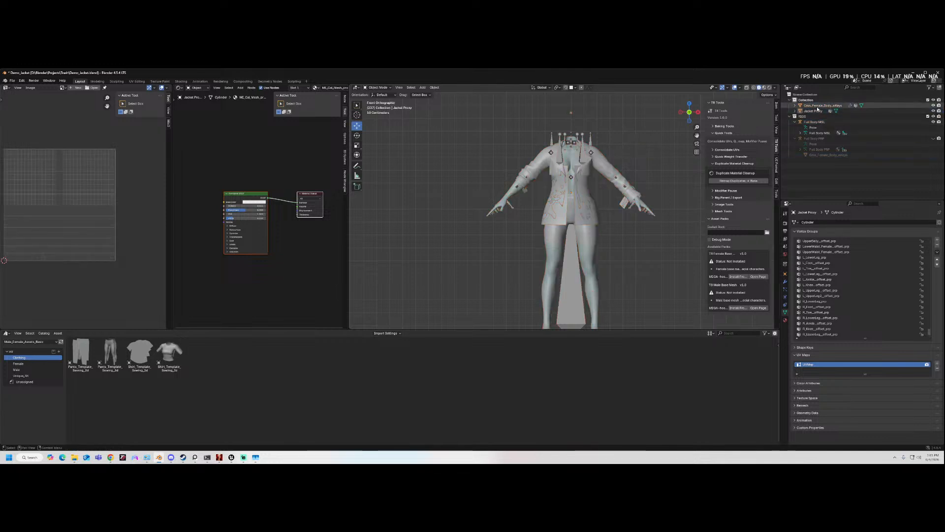
left_click(818, 106)
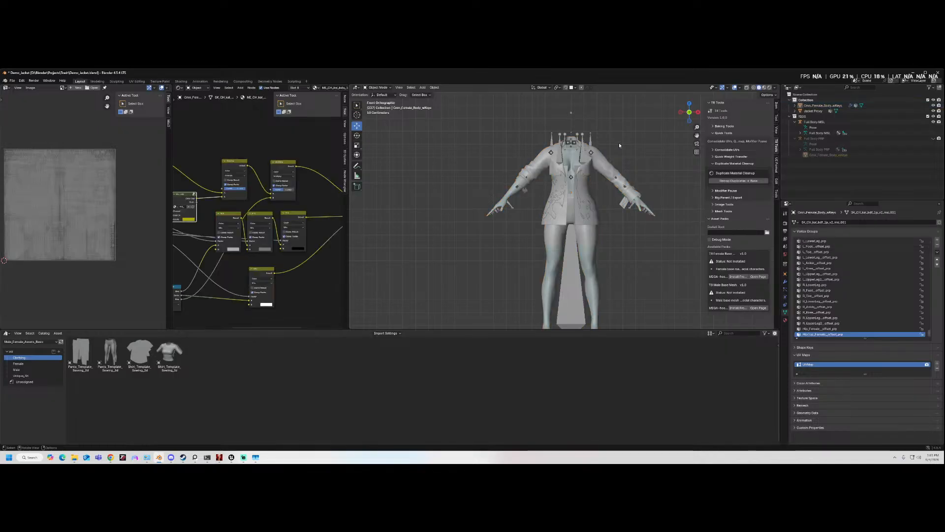
key("a")
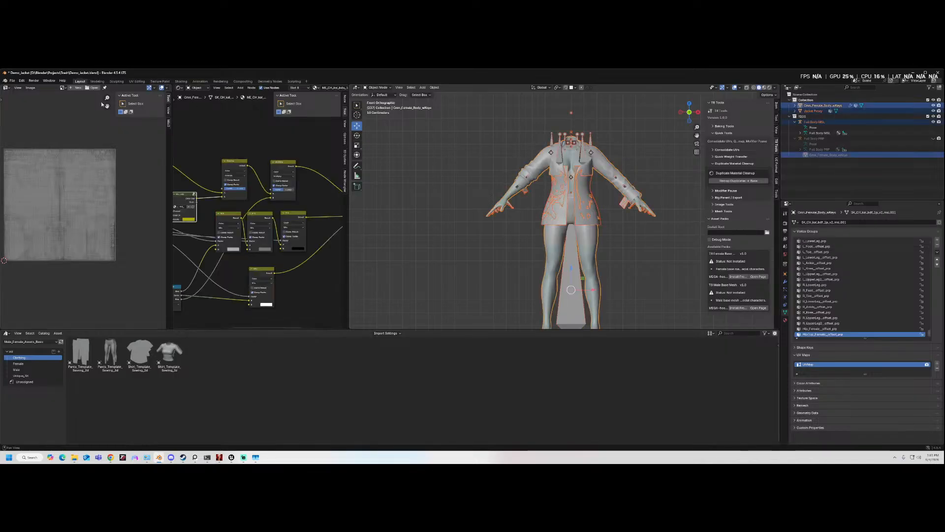
left_click(584, 154, "shift")
right_click(584, 154)
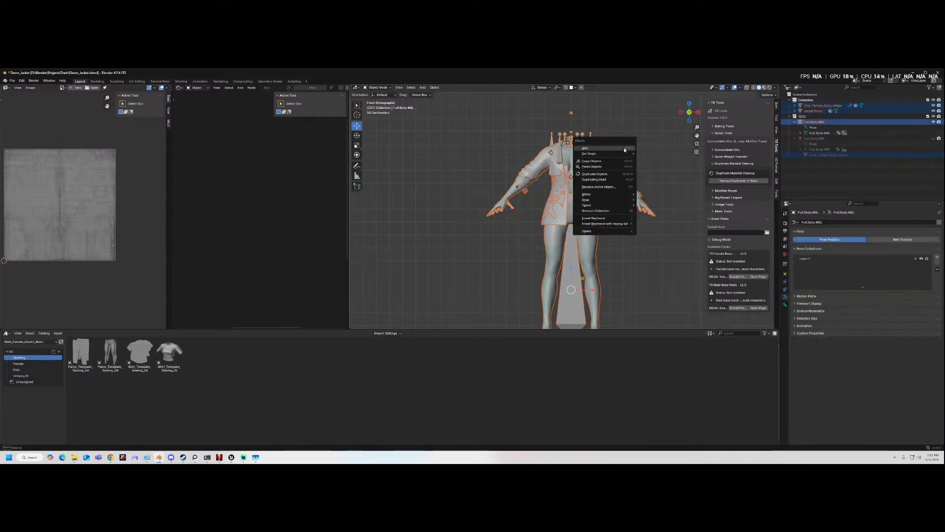
mouse_move(606, 206)
left_click(680, 211)
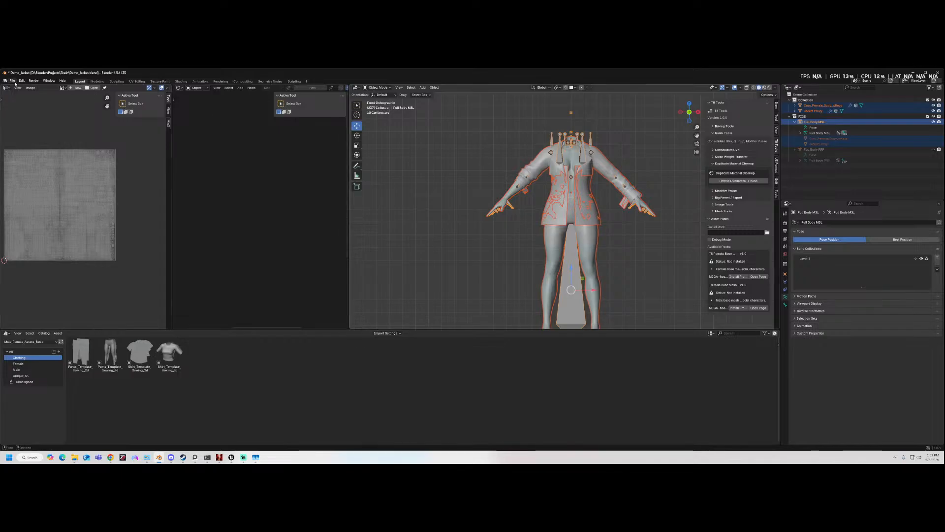
key("ctrl+a")
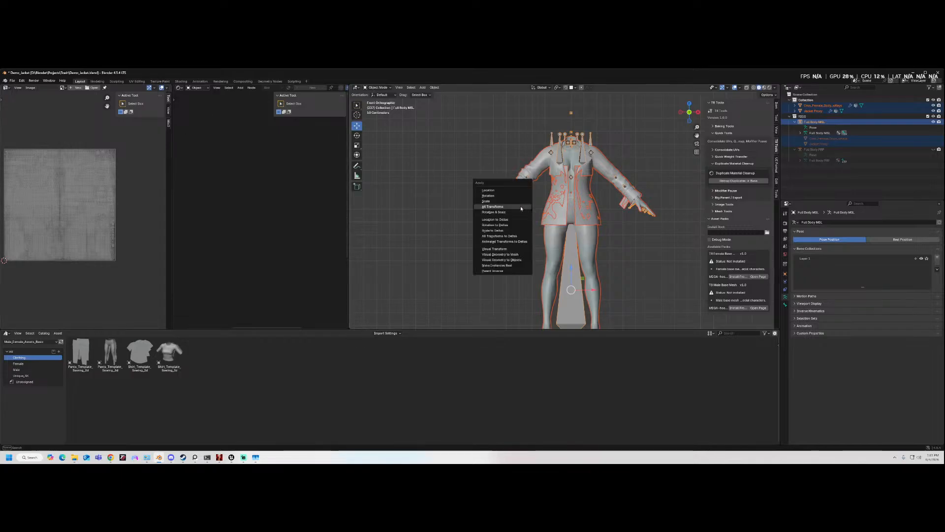
left_click(518, 211)
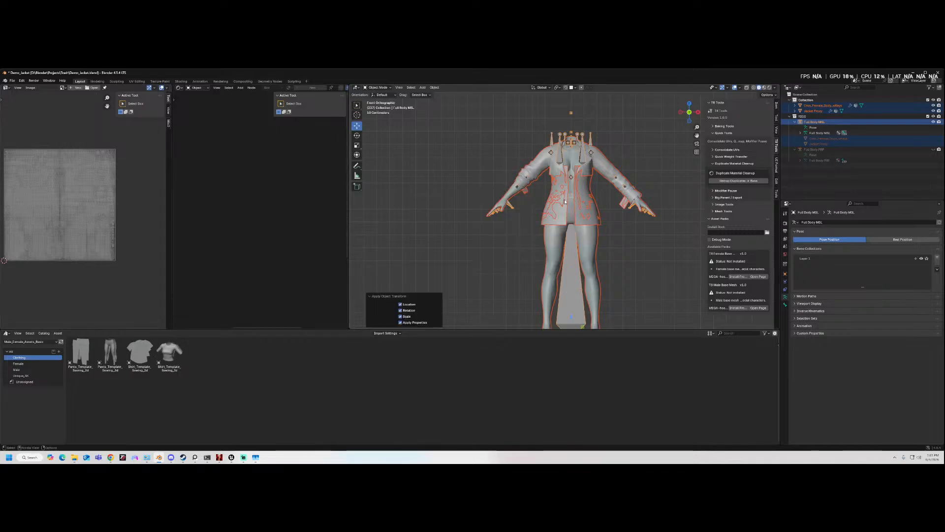
- Select the Jacket Proxy from behind and put it in Edit Mode
left_click(740, 87)
middle_click_drag(615, 177, 474, 227)
left_click(479, 213)
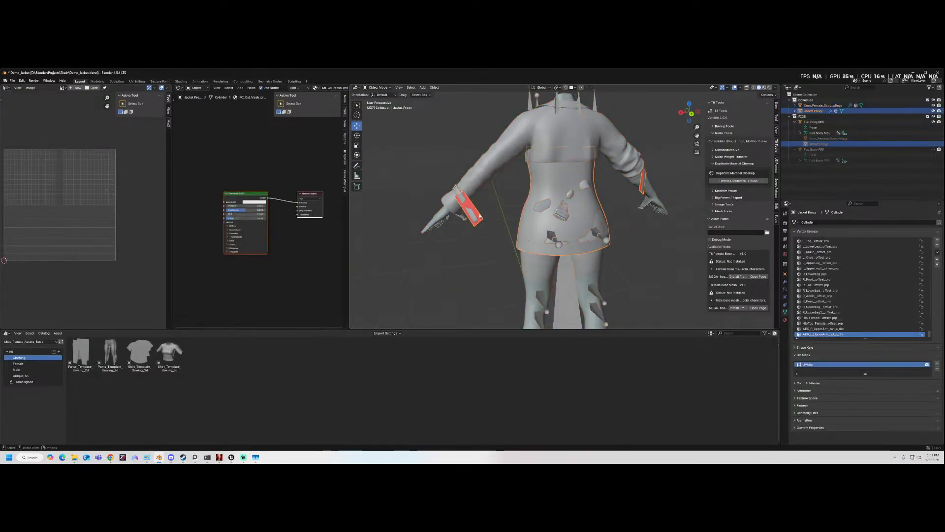
left_click(377, 87)
left_click(376, 100)
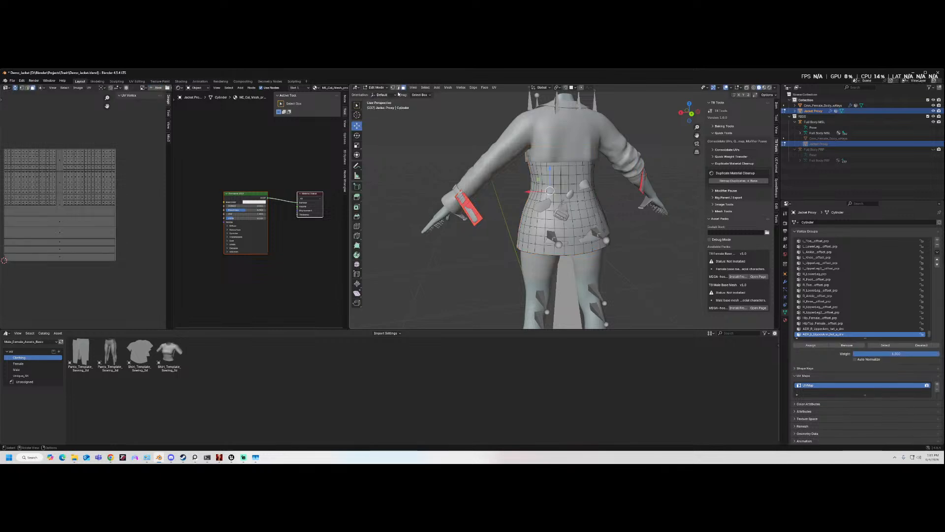
- Select both cuff straps as linked geometry on the Jacket Proxy and flip their normals
key("l")
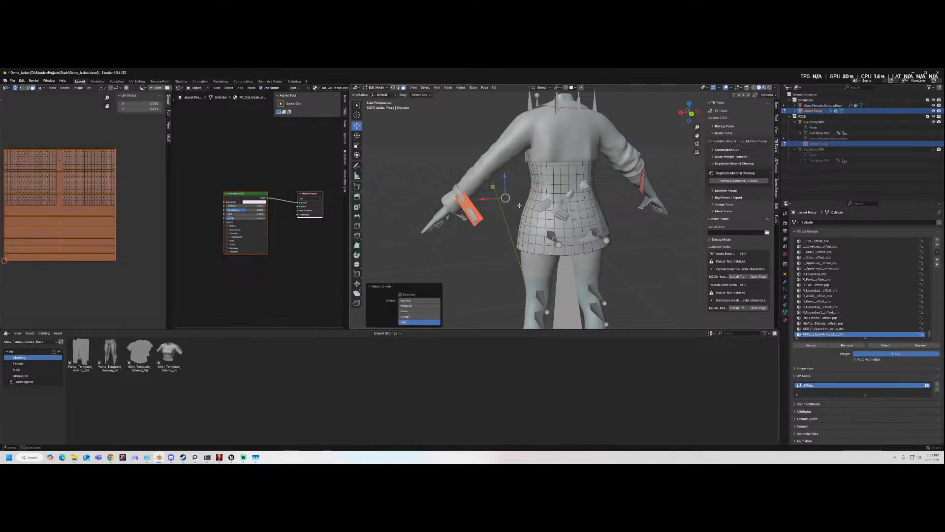
middle_click_drag(463, 209, 602, 188)
key("l")
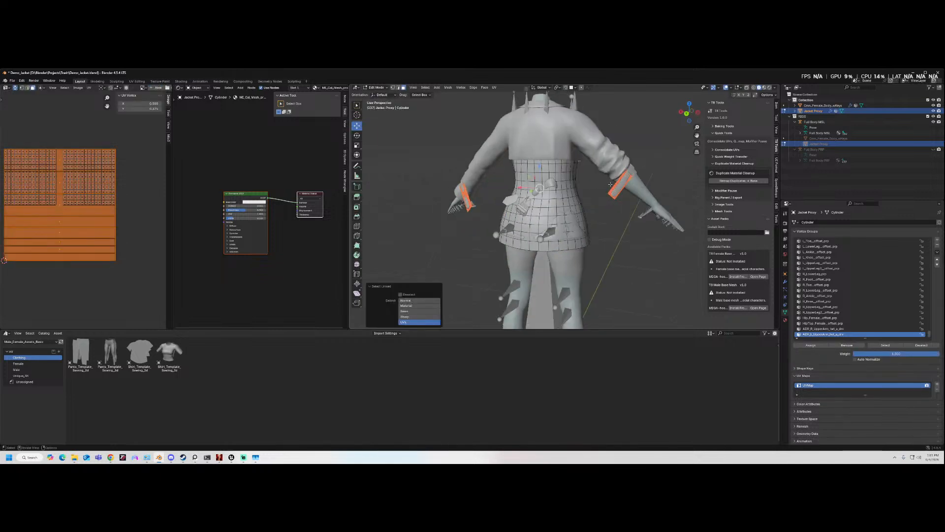
key("alt+n")
mouse_move(610, 184)
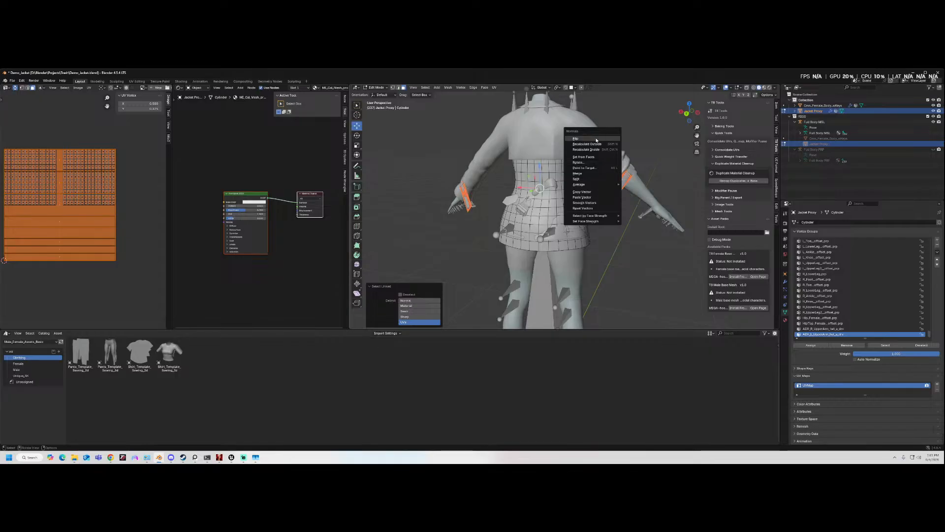
left_click(596, 140)
middle_click_drag(597, 140, 673, 184)
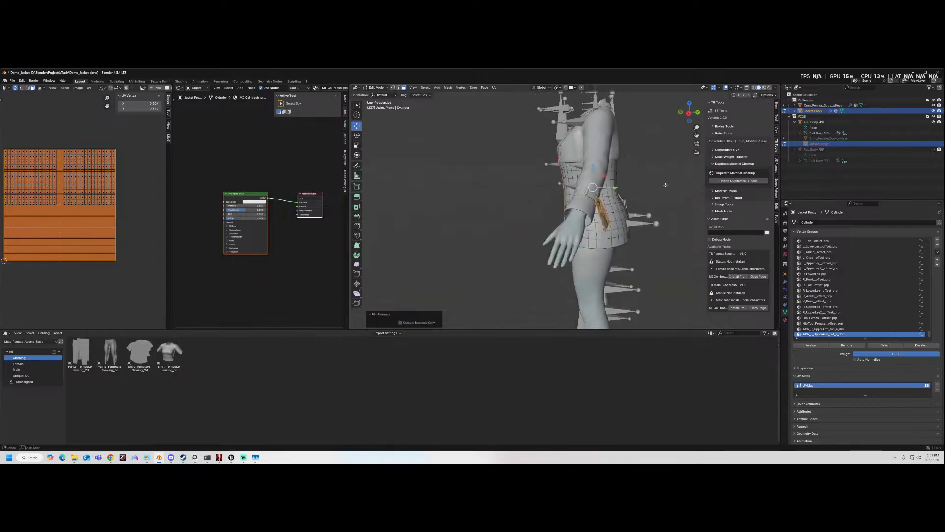
- Return the Jacket Proxy to Object Mode and select all visible objects
left_click(376, 87)
left_click(380, 95)
middle_click_drag(563, 166, 609, 173)
key("a")
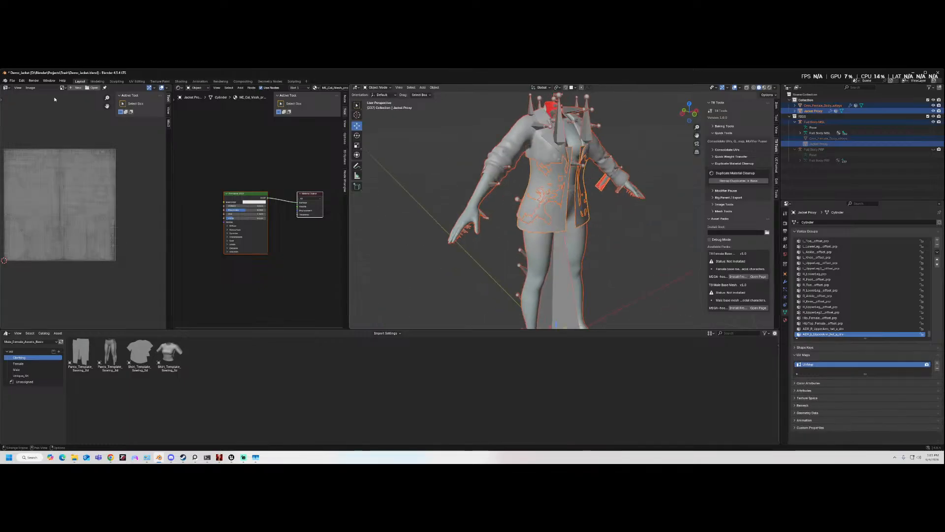
- Export the selected objects to FBX as Demo_full_body_phys_MSL.fbx
left_click(11, 80)
mouse_move(22, 164)
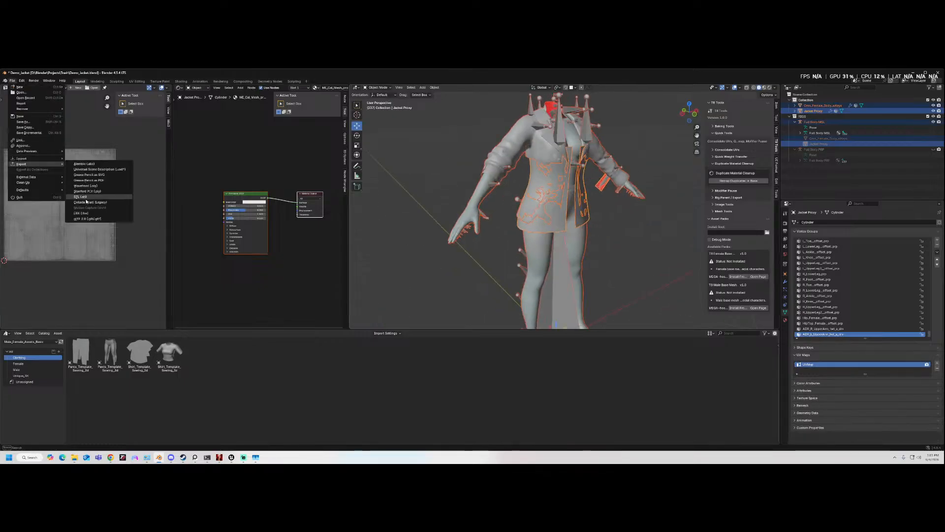
left_click(81, 213)
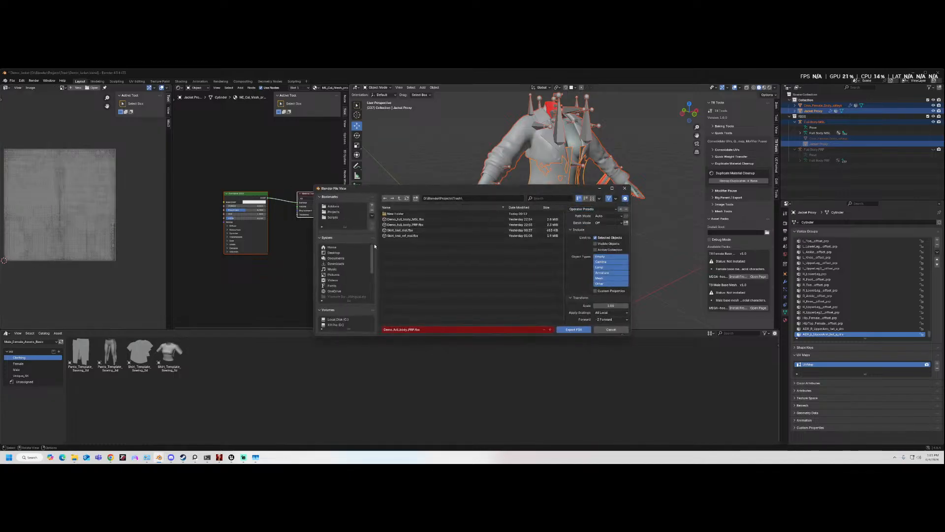
left_click(437, 219)
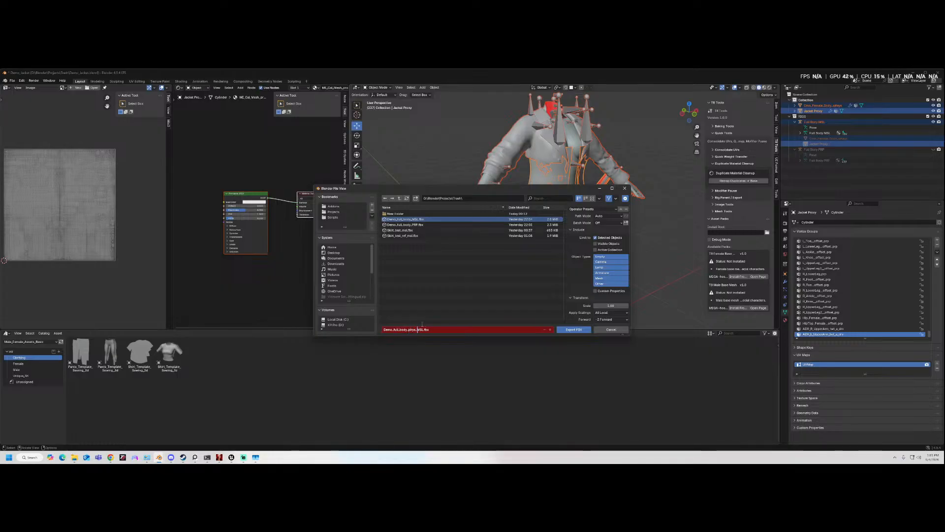
left_click(576, 329)
- Clear the parent of the body and Jacket Proxy meshes, and show the Full Body PRP armature in place of Full Body MSL
middle_click_drag(608, 187, 593, 196)
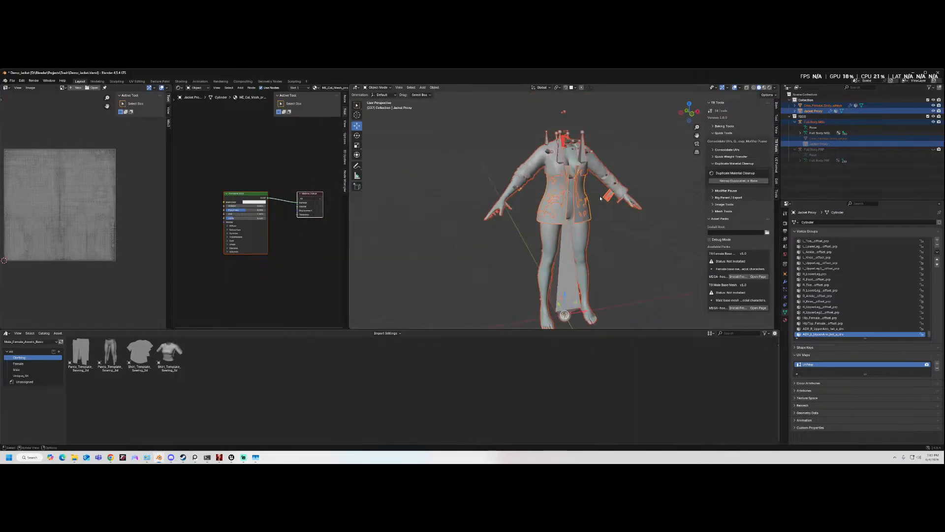
right_click(594, 197)
mouse_move(591, 198)
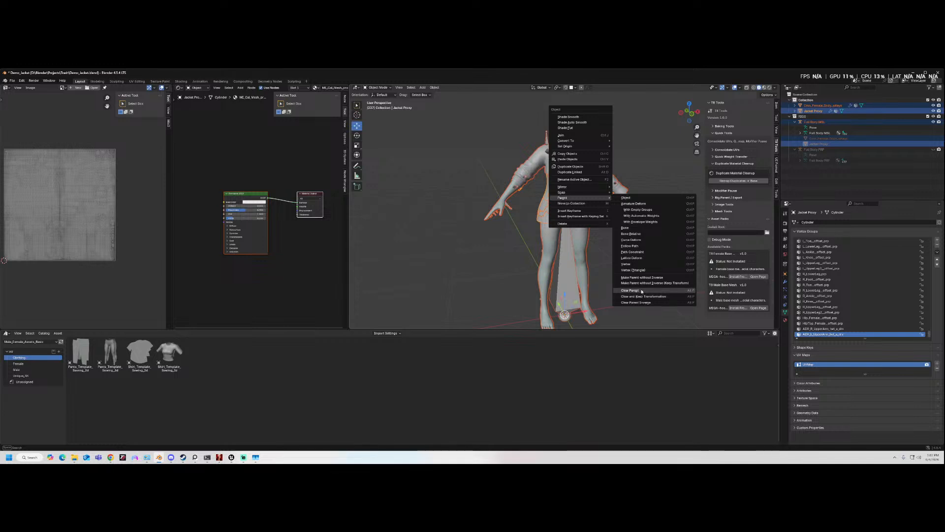
left_click(630, 290)
left_click(933, 122)
left_click(933, 138)
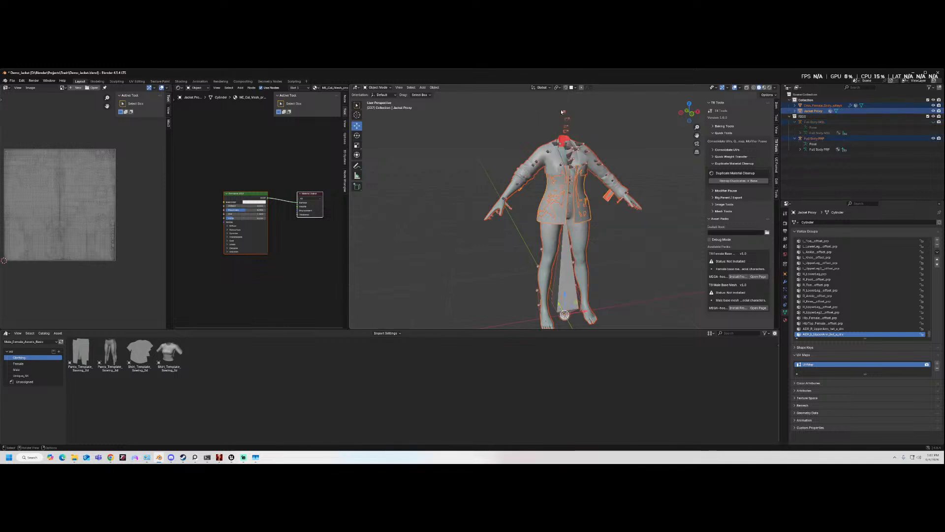
- Parent the body and Jacket Proxy meshes to the Full Body PRP armature
left_click(566, 128, "shift")
right_click(576, 124)
mouse_move(569, 148)
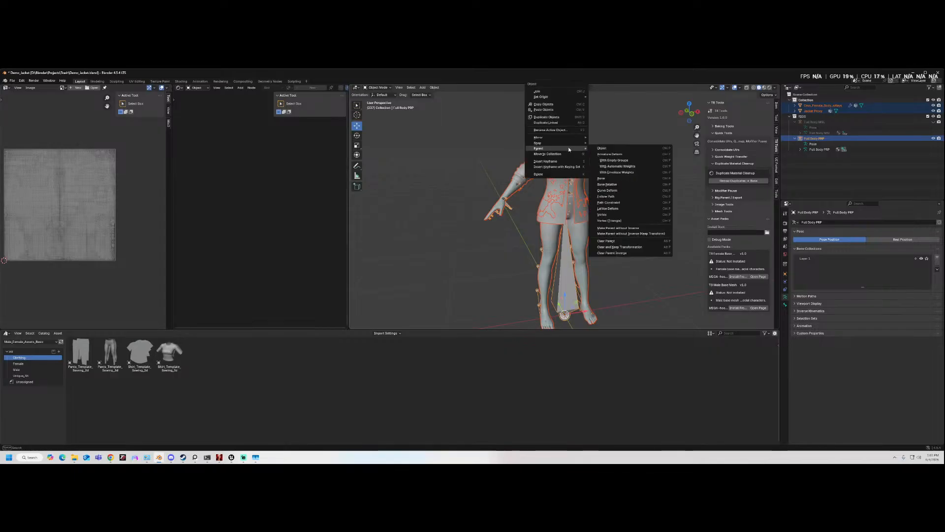
left_click(623, 157)
left_click(606, 140)
- Export all visible objects to FBX, replacing MSL with PRP in the physics body file name
key("a")
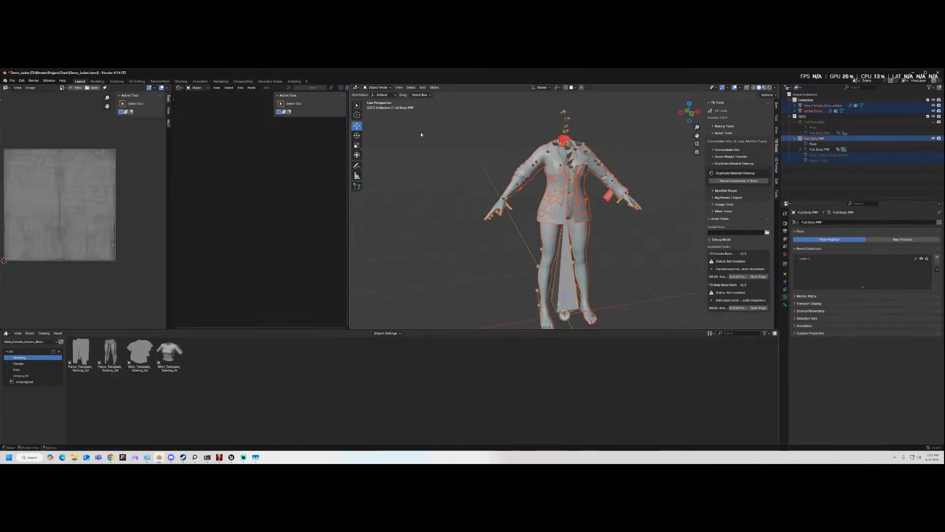
left_click(12, 80)
mouse_move(21, 158)
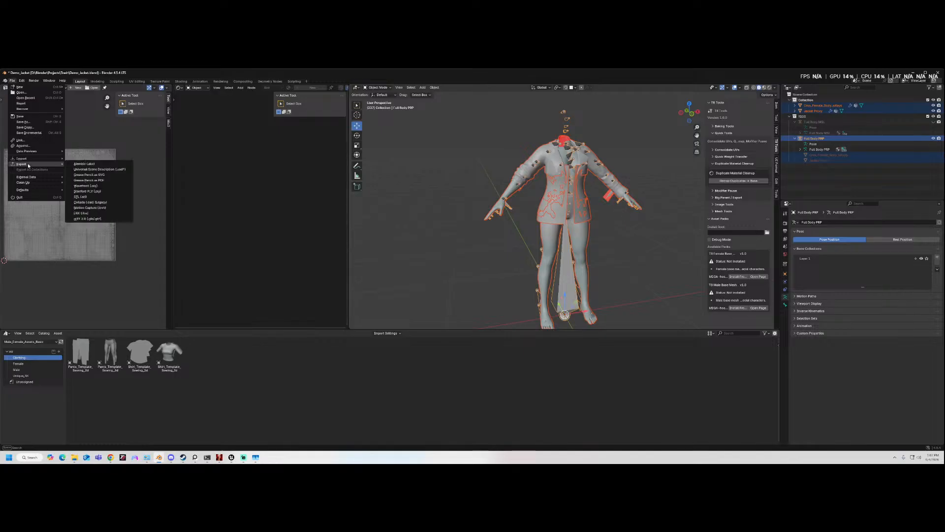
left_click(91, 210)
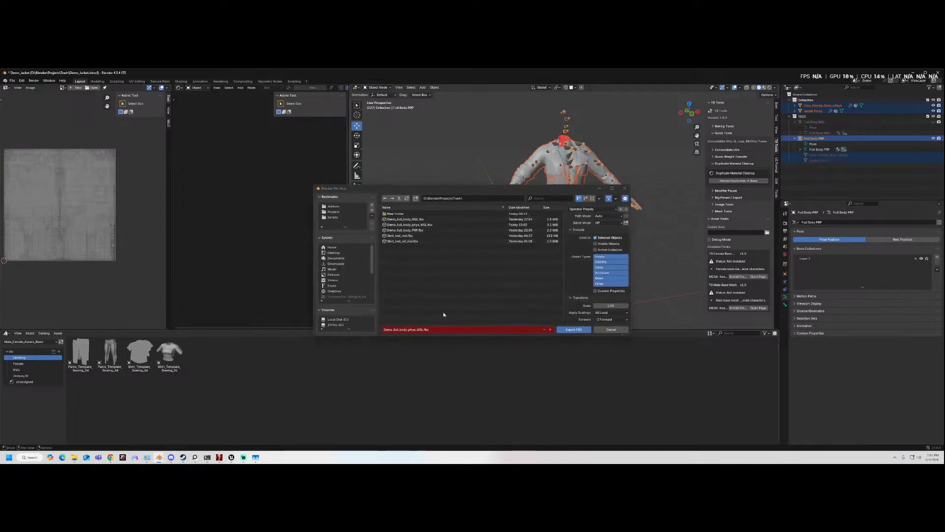
left_click(424, 331)
left_click_drag(416, 329, 477, 325)
key("BackSpace")
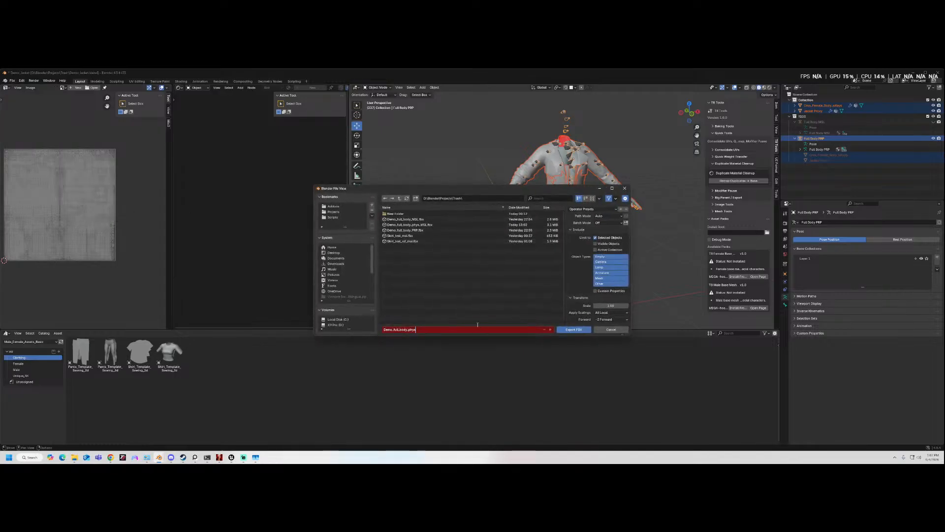
type("PRP")
key("Return")
left_click(573, 330)
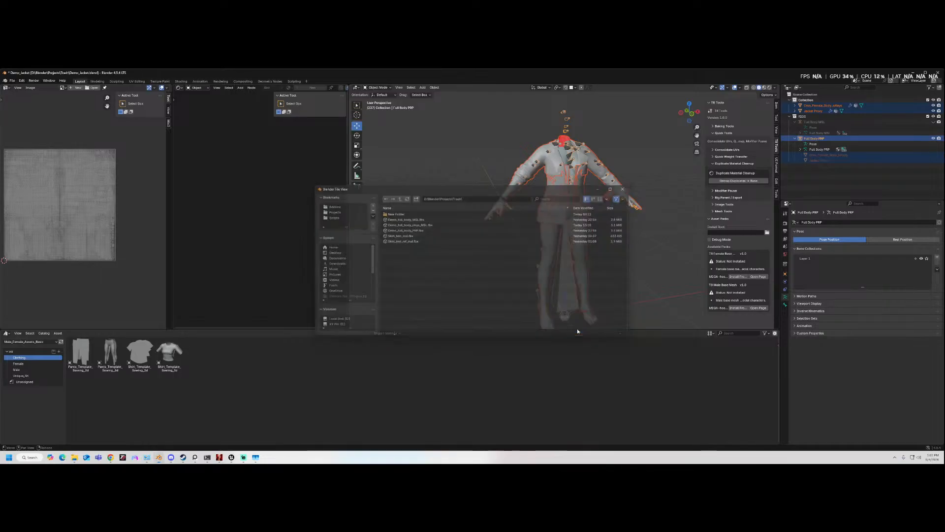
- Switch to Unreal Editor and open folder 2 of 9998_Demo, where the full-body meshes are stored
scroll(557, 219, "down", 2)
middle_click_drag(557, 220, 518, 219)
scroll(518, 220, "up", 1)
mouse_move(232, 457)
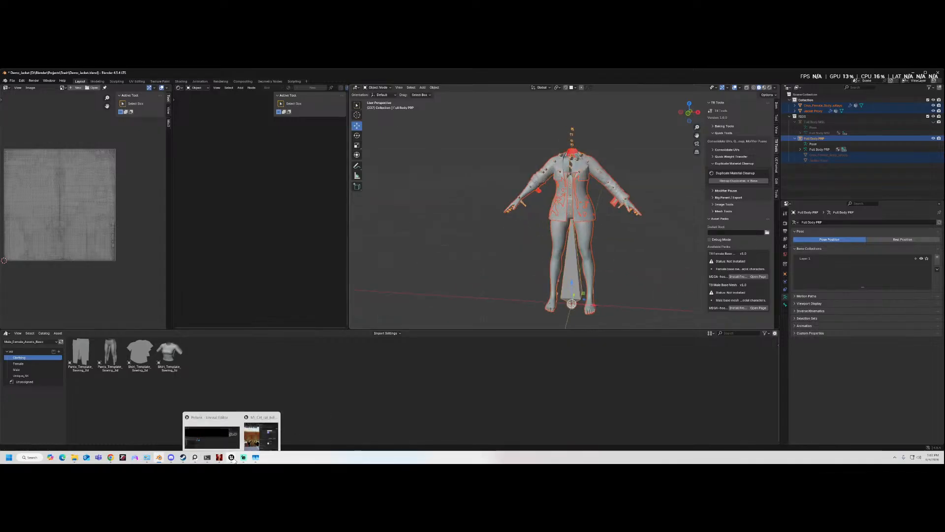
left_click(274, 438)
left_click(609, 143)
left_click(23, 301)
left_click(216, 297)
left_click(244, 297)
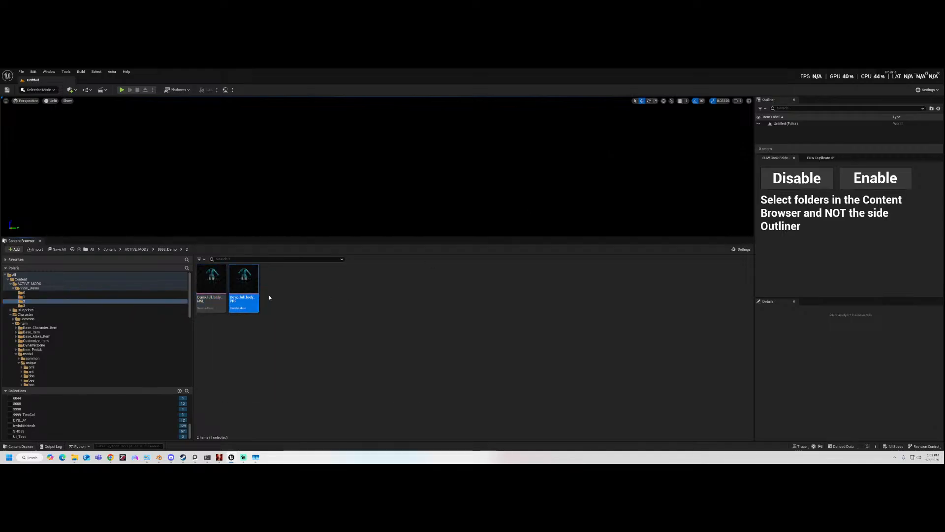
- Create a new subfolder and move the Demo_full_body_MSL and Demo_full_body_PRP meshes into it
right_click(286, 294)
left_click(330, 201)
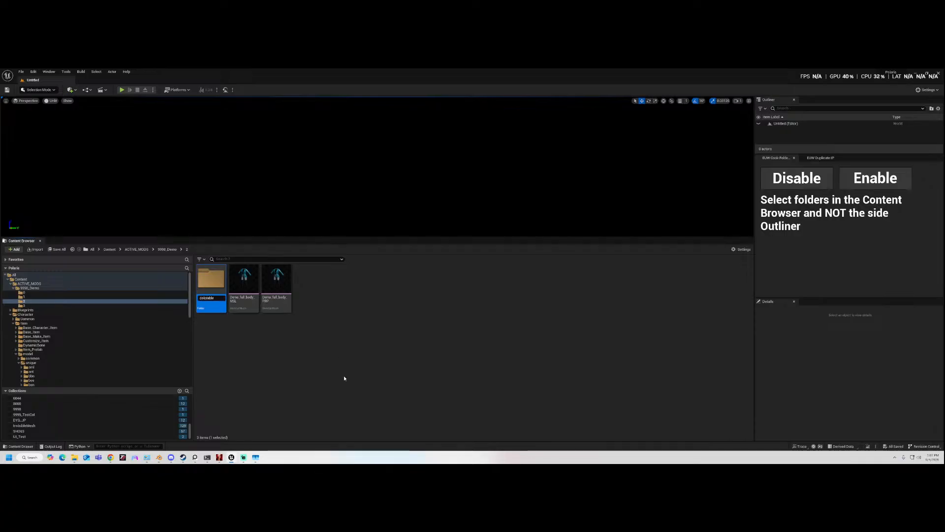
key("Return")
left_click(267, 279)
left_click(240, 281, "ctrl")
left_click_drag(241, 282, 210, 282)
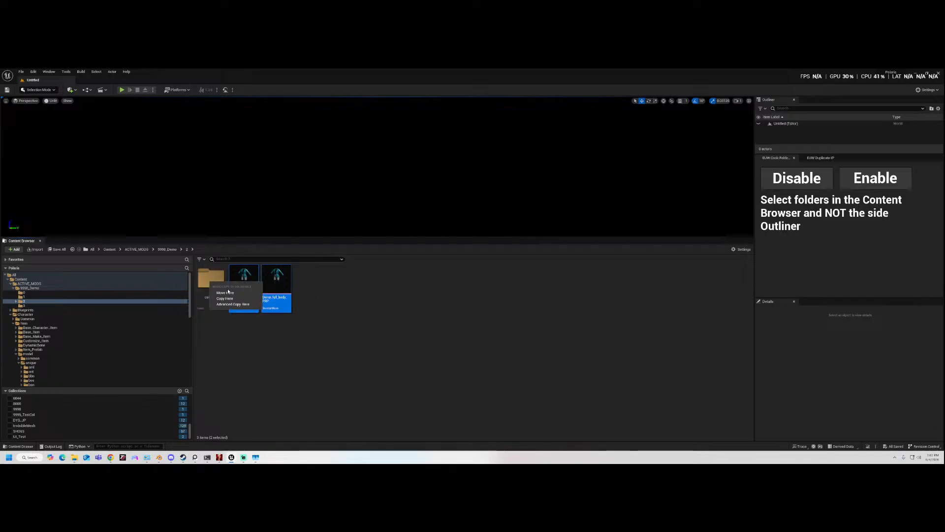
left_click(226, 292)
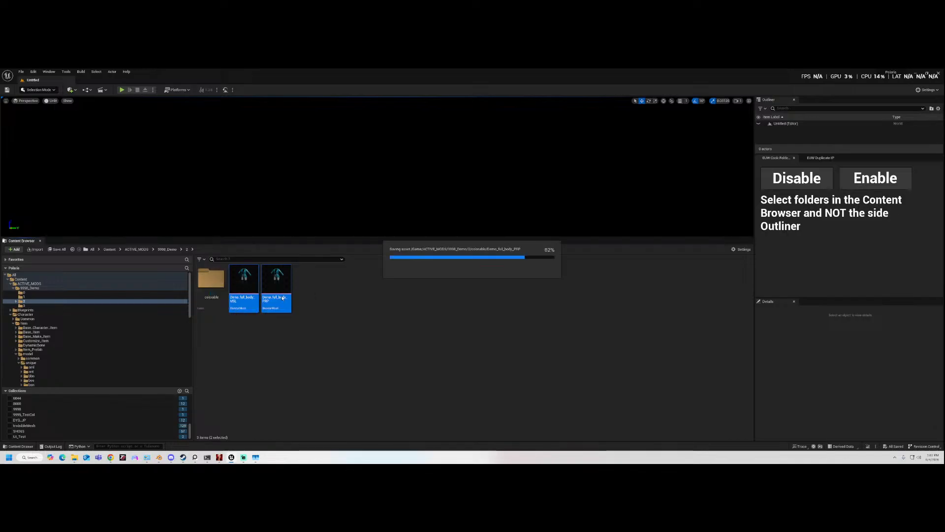
right_click(274, 286)
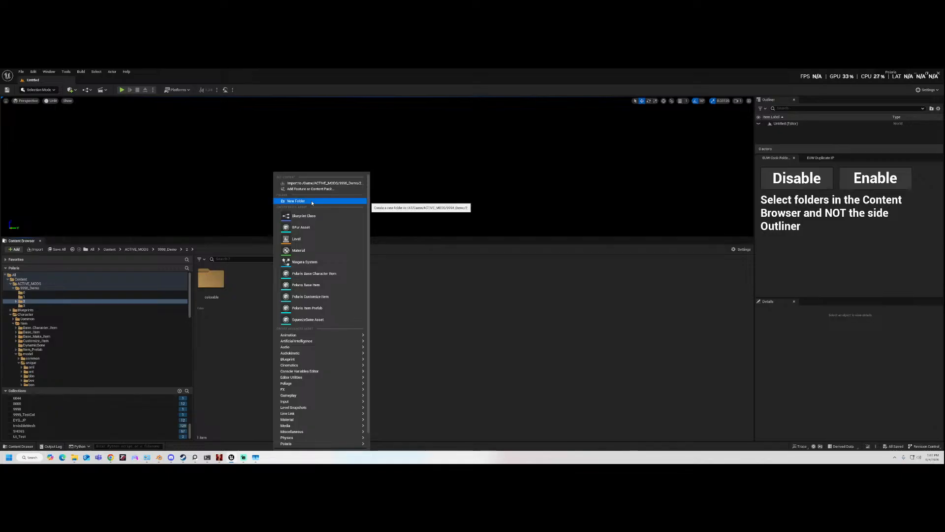
left_click(460, 319)
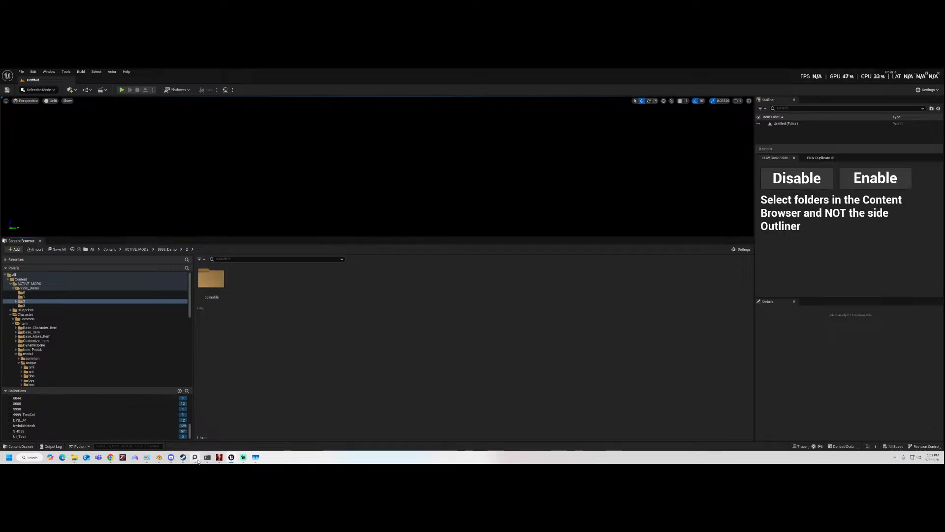
- Switch back to Blender, widen the 3D viewport, and view the selected body mesh from the front
left_click(158, 457)
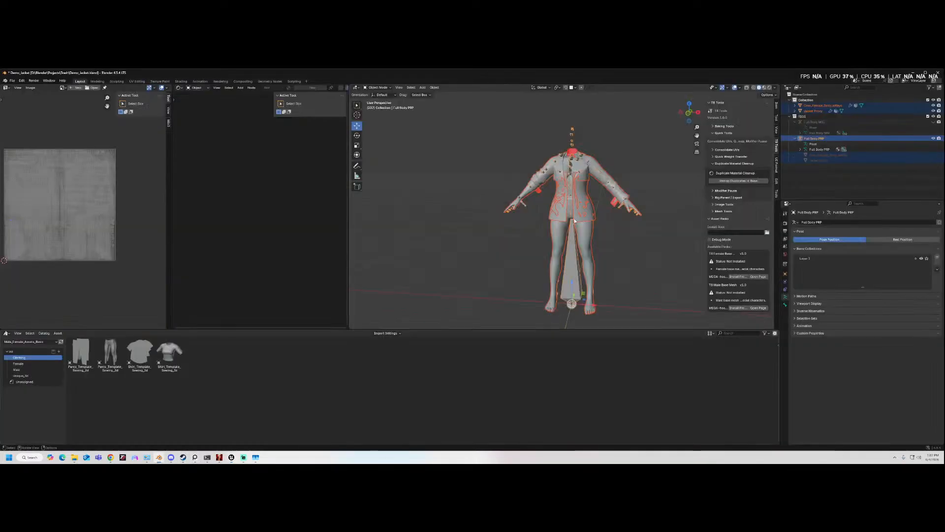
left_click(689, 113)
scroll(640, 160, "up", 2)
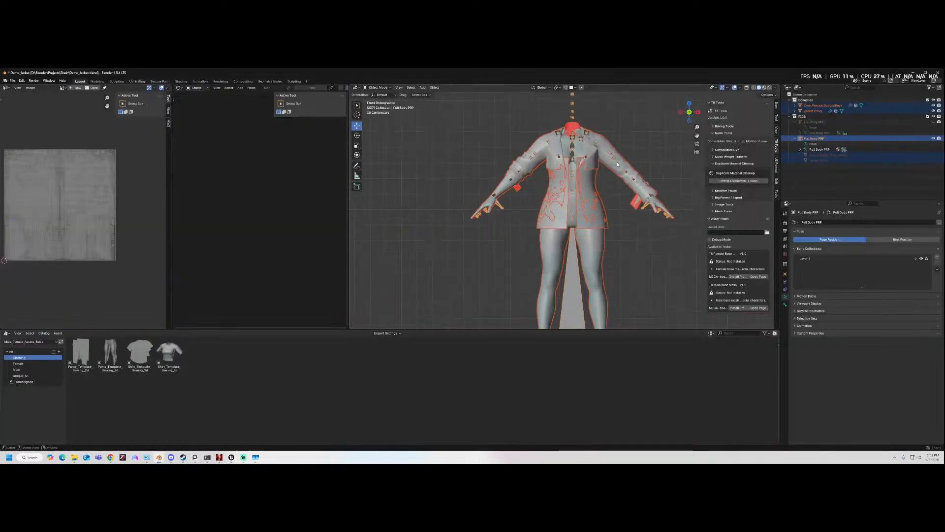
left_click(580, 242)
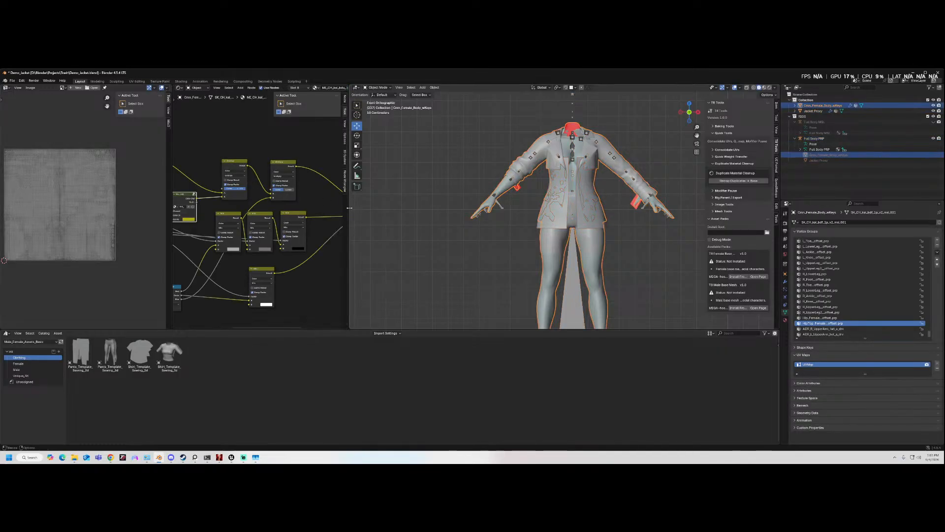
left_click_drag(347, 208, 250, 208)
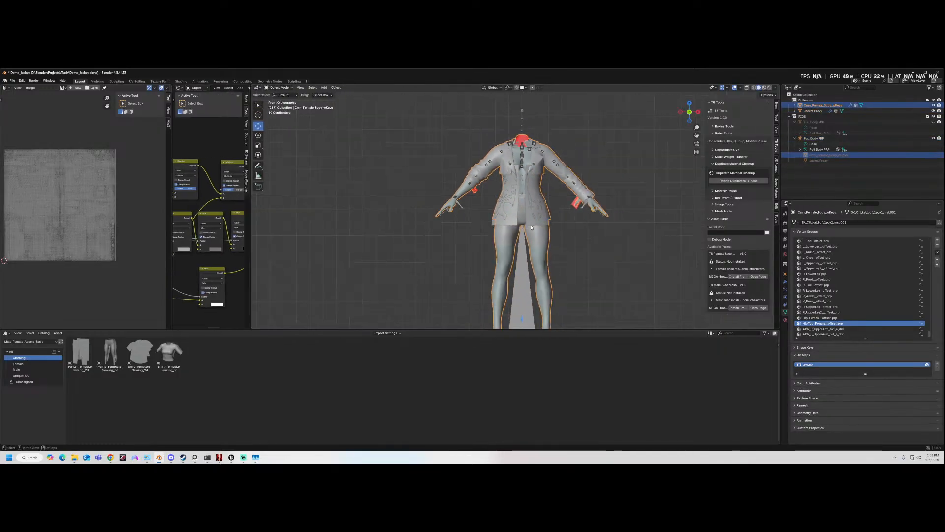
middle_click_drag(551, 230, 517, 228)
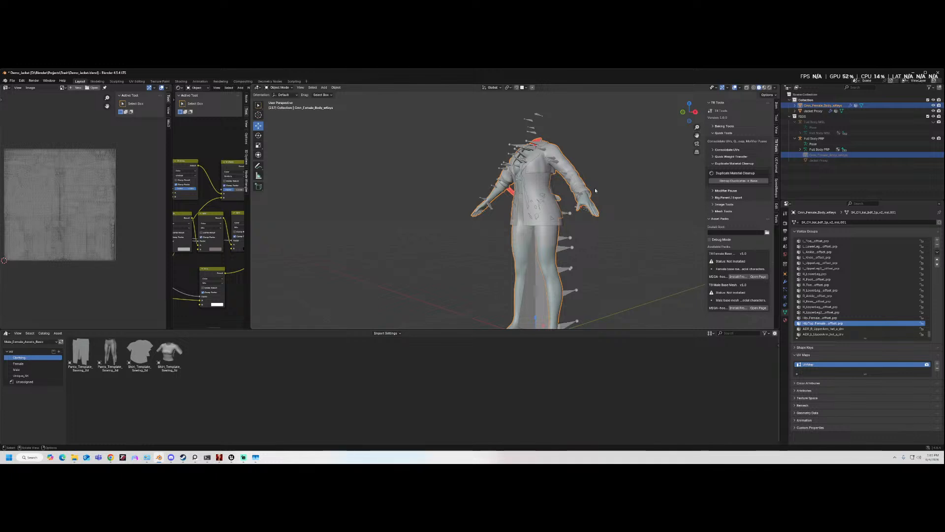
left_click(695, 112)
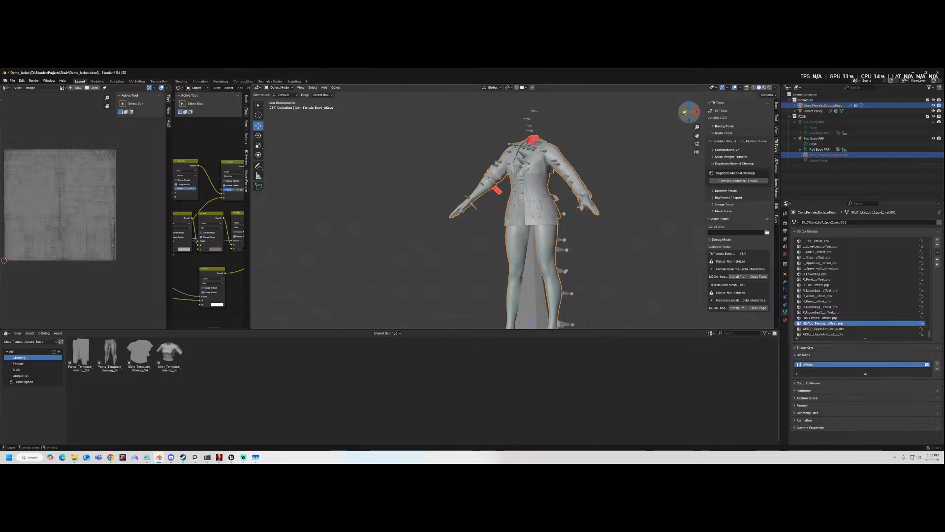
left_click(700, 116)
- Clear the parent of the body mesh and Jacket Proxy so they detach from the Full Body PRP armature
left_click(520, 265)
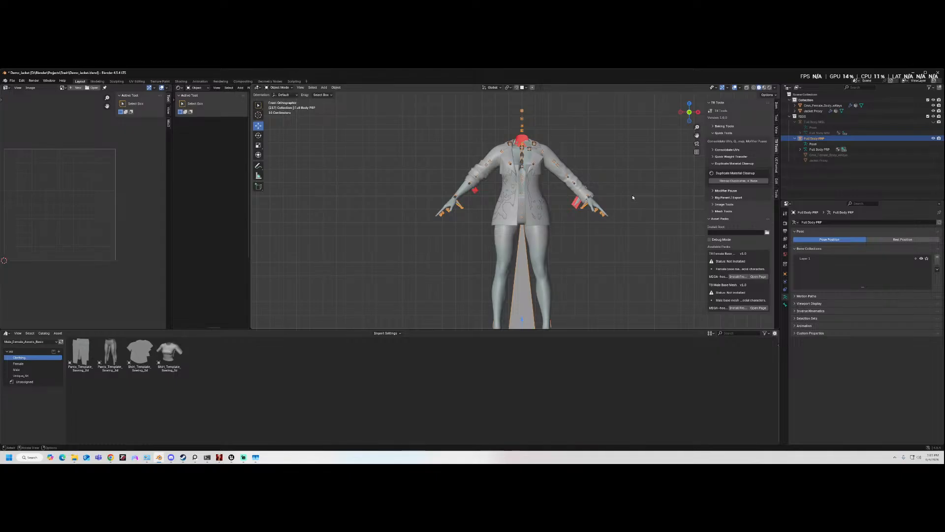
key("a")
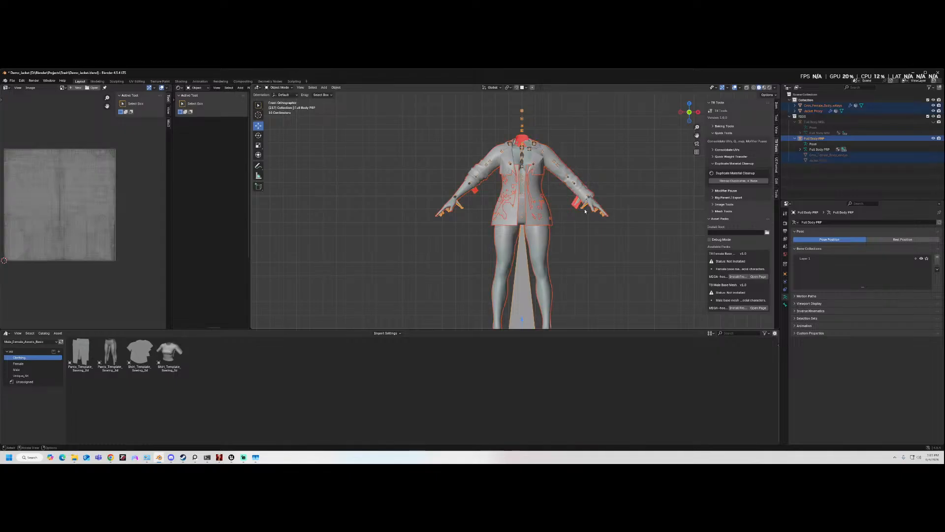
right_click(552, 221)
mouse_move(553, 223)
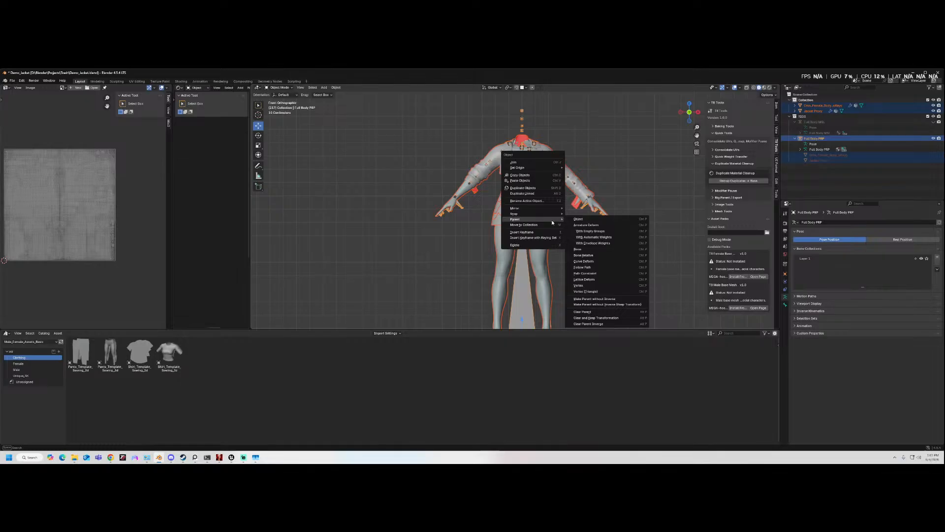
left_click(598, 312)
- Hide both the Full Body PRP and Full Body MSL armatures so only the two meshes remain displayed
left_click(933, 139)
left_click(933, 122)
left_click(845, 121)
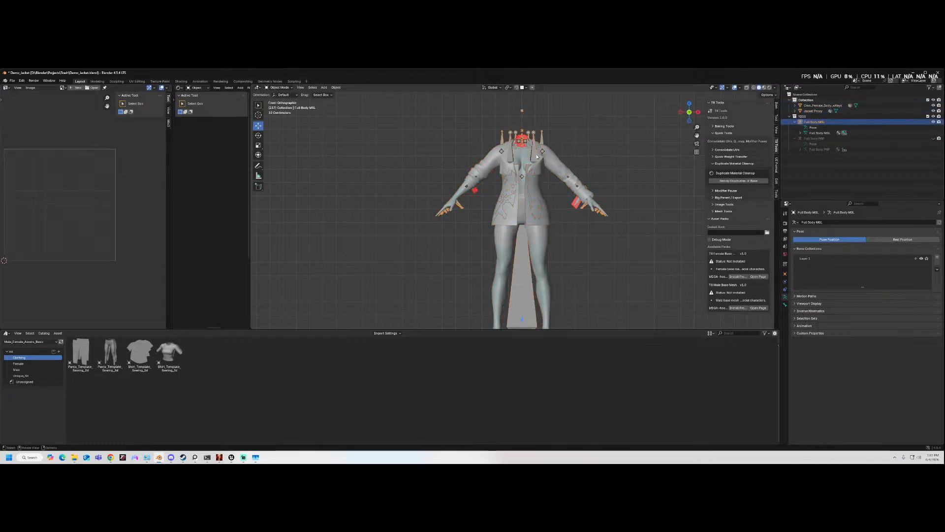
key("h")
left_click(844, 123)
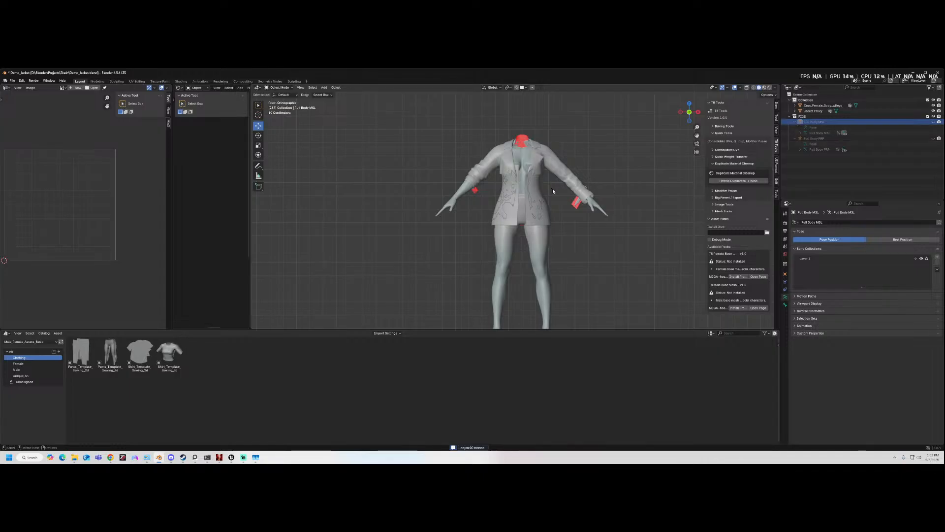
- Display the Female asset catalog and check the Jacket Proxy's material
left_click(530, 237)
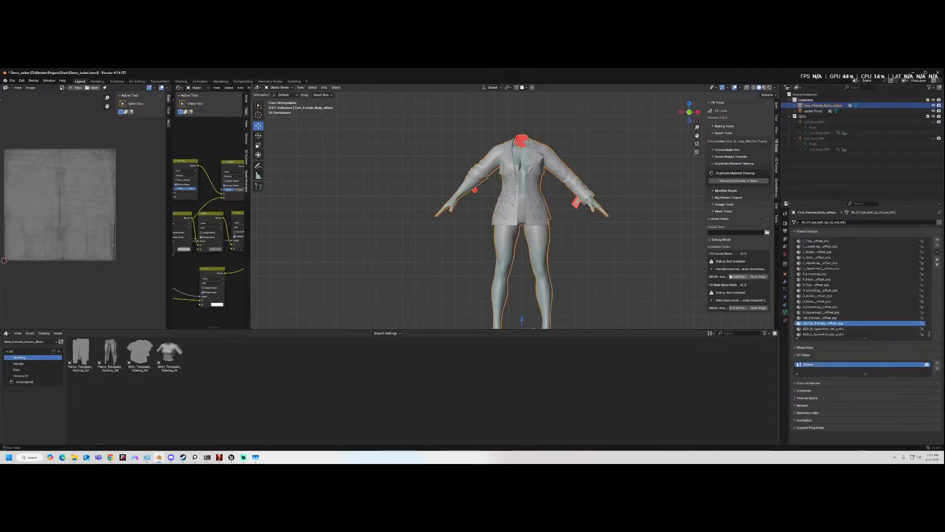
left_click(35, 364)
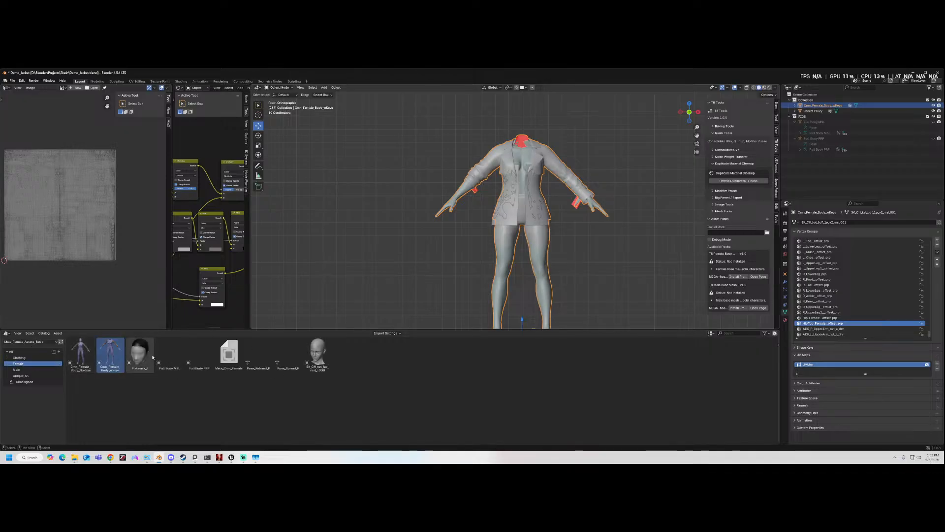
left_click(510, 219)
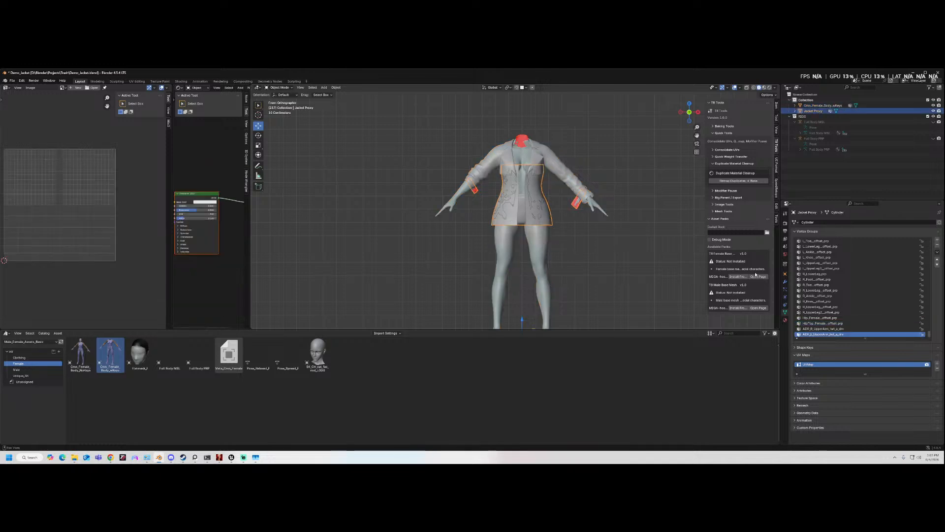
left_click(786, 320)
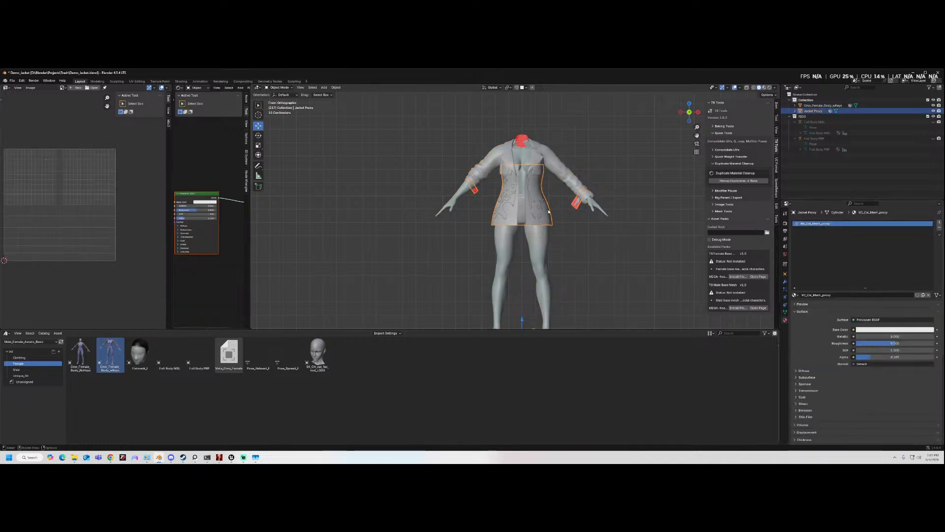
left_click(785, 312)
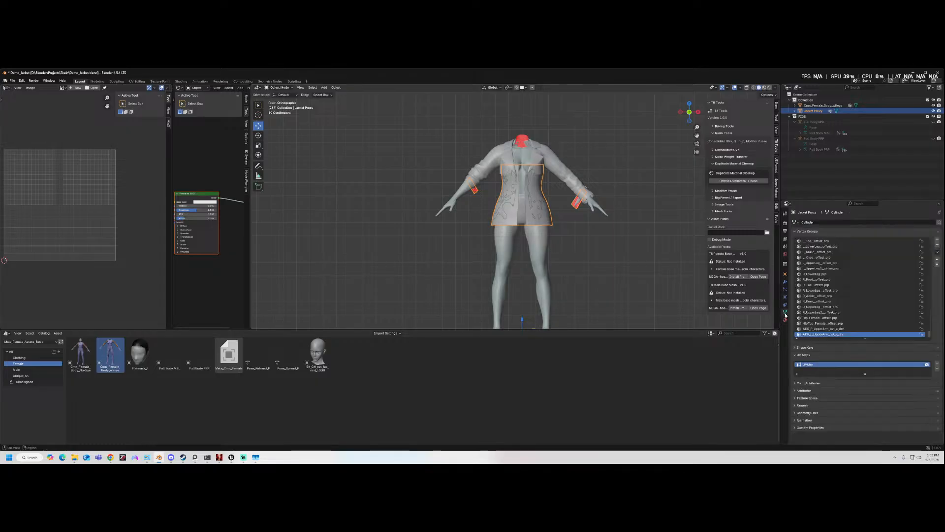
- Pack the Jacket Proxy's UV islands in Edit Mode and return to Object Mode
left_click(278, 87)
left_click(280, 100)
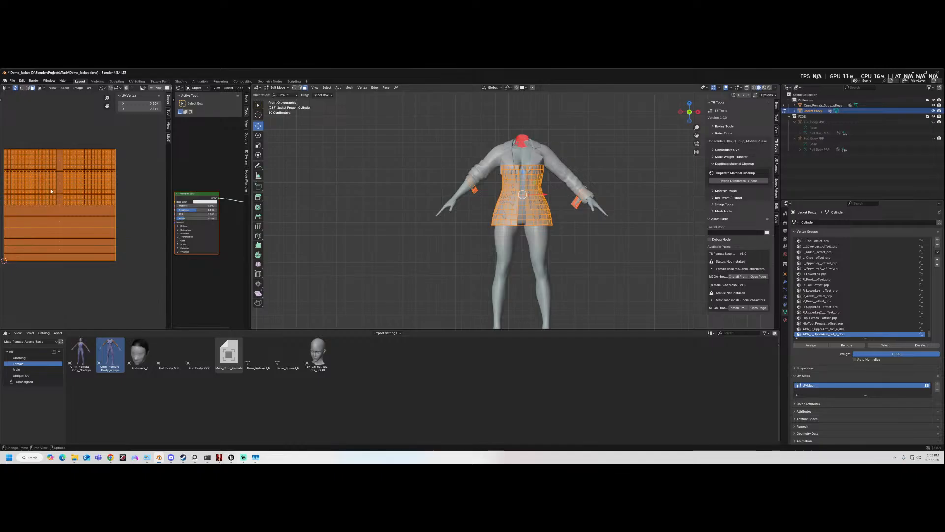
scroll(87, 213, "down", 1)
left_click(396, 87)
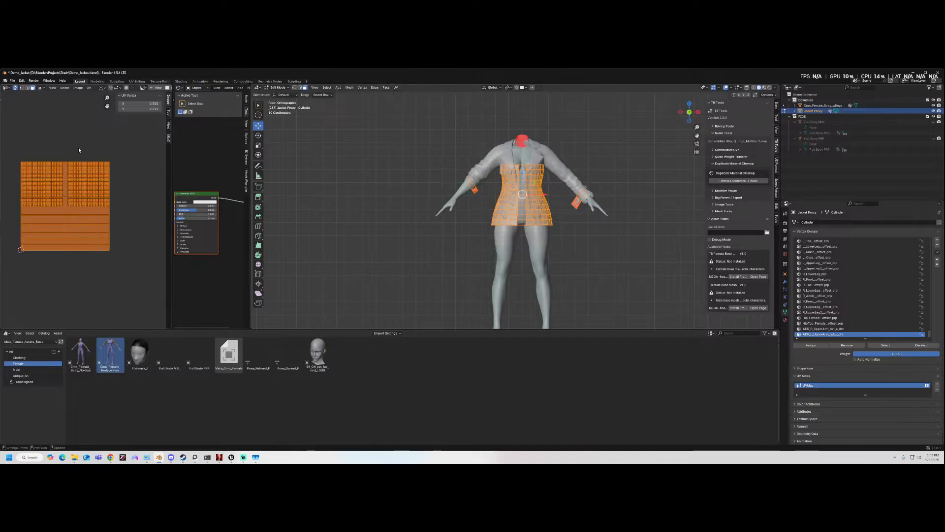
left_click(89, 88)
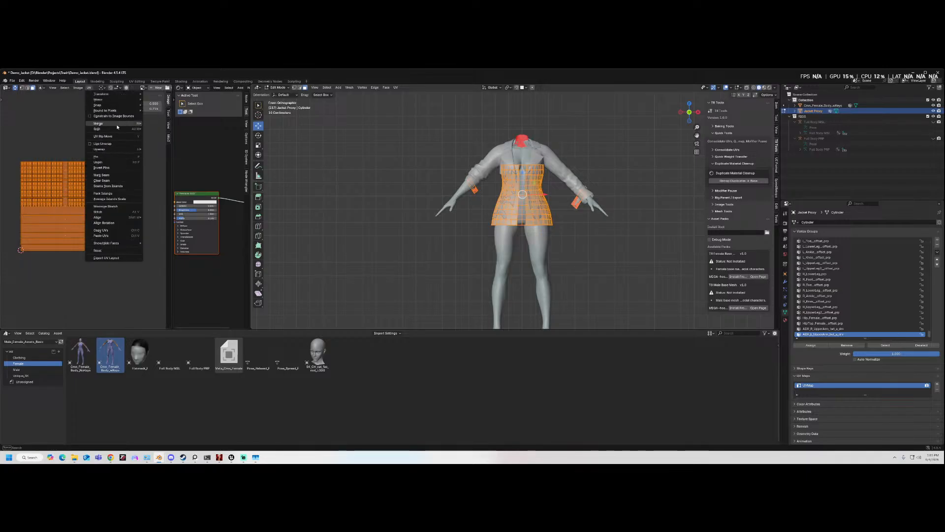
left_click(106, 193)
left_click(103, 279)
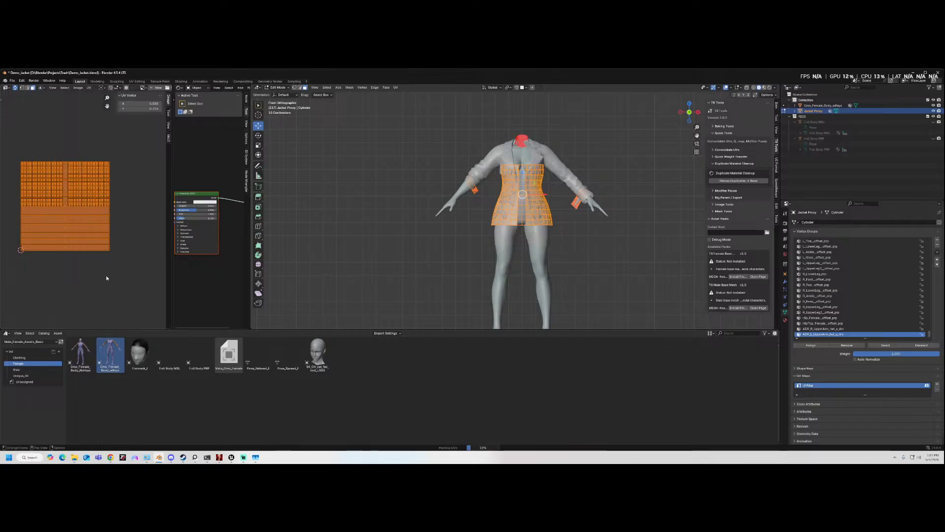
left_click(120, 193)
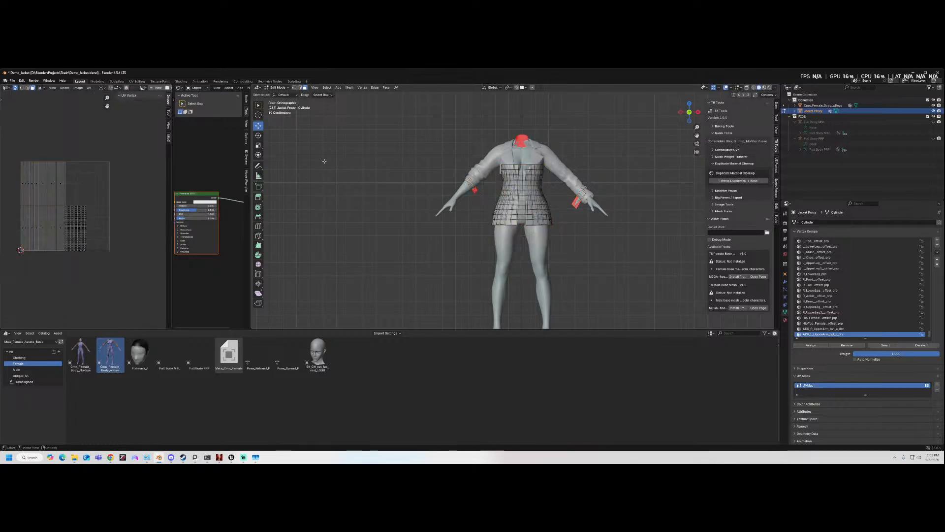
left_click(278, 87)
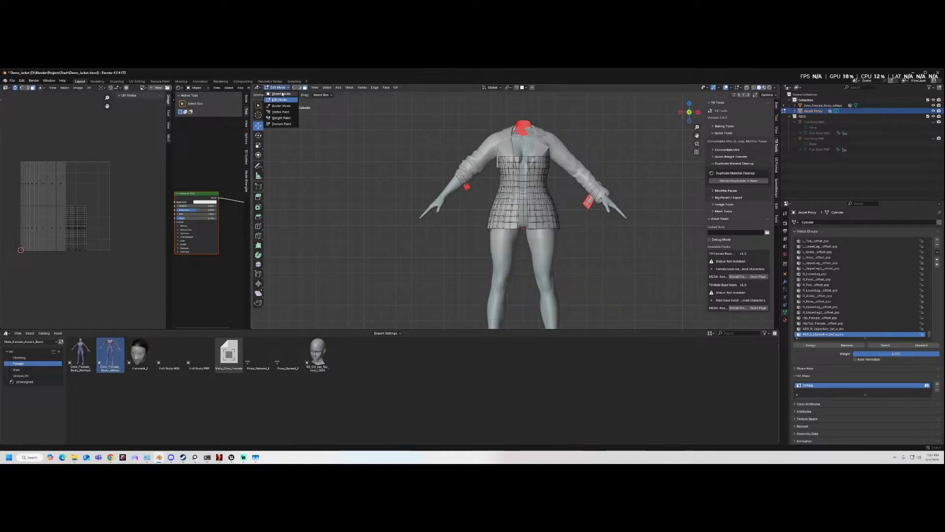
left_click(281, 97)
- Join the Jacket Proxy into the female body mesh, keeping the body as the active object
scroll(508, 183, "up", 1)
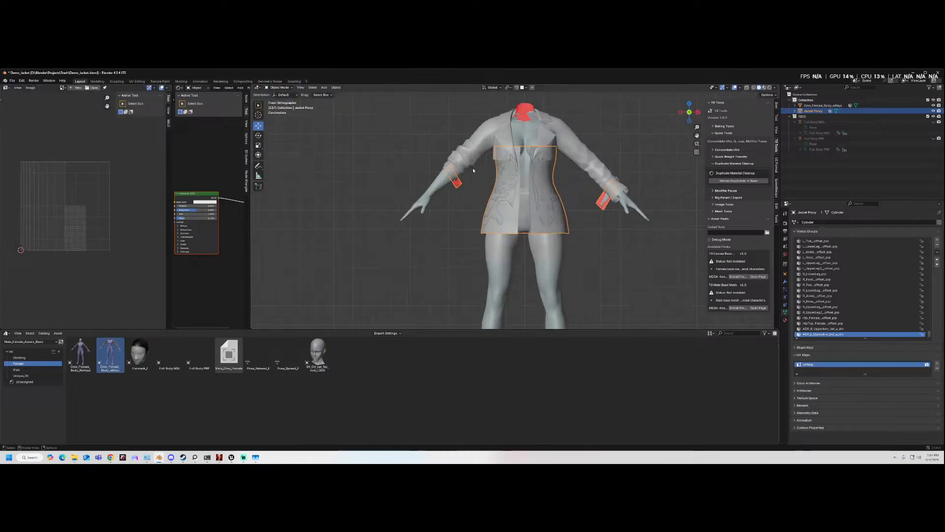
left_click(472, 166, "shift")
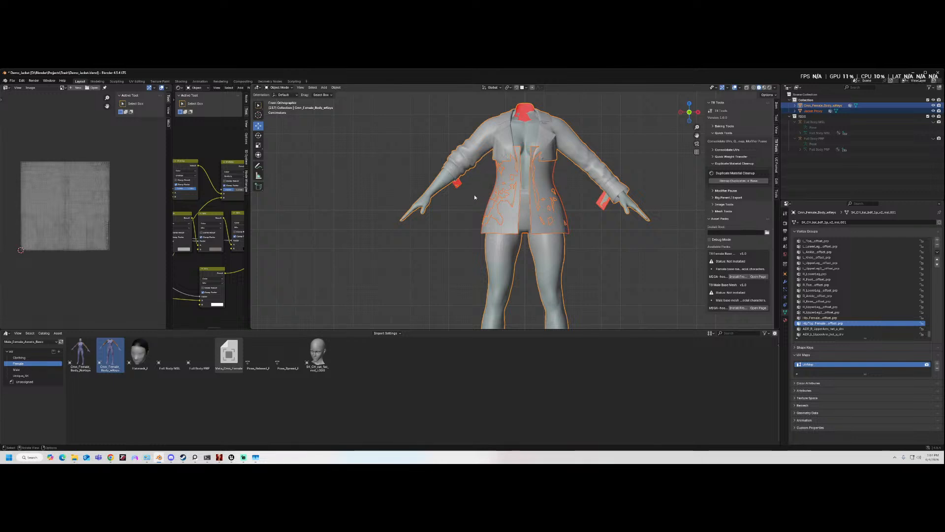
left_click(478, 231, "shift")
right_click(501, 224)
mouse_move(501, 224)
left_click(581, 152, "shift")
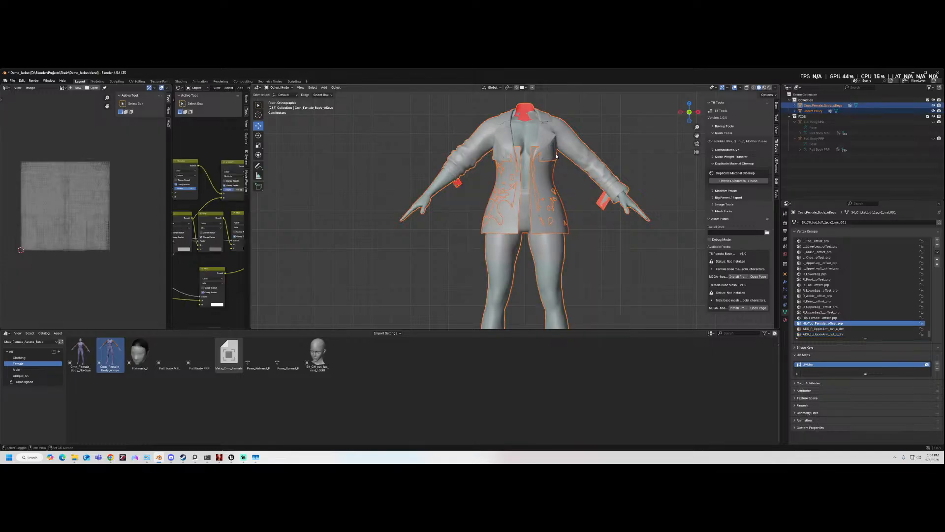
right_click(581, 152)
left_click(569, 109)
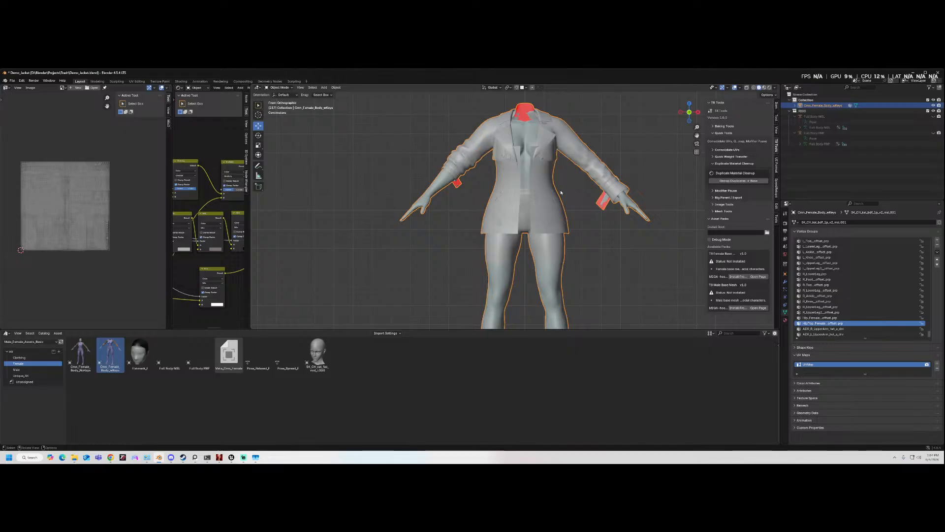
- Try to place a copy of the female body wKeys asset beside the jacketed body, and delete the copy
scroll(570, 192, "down", 2)
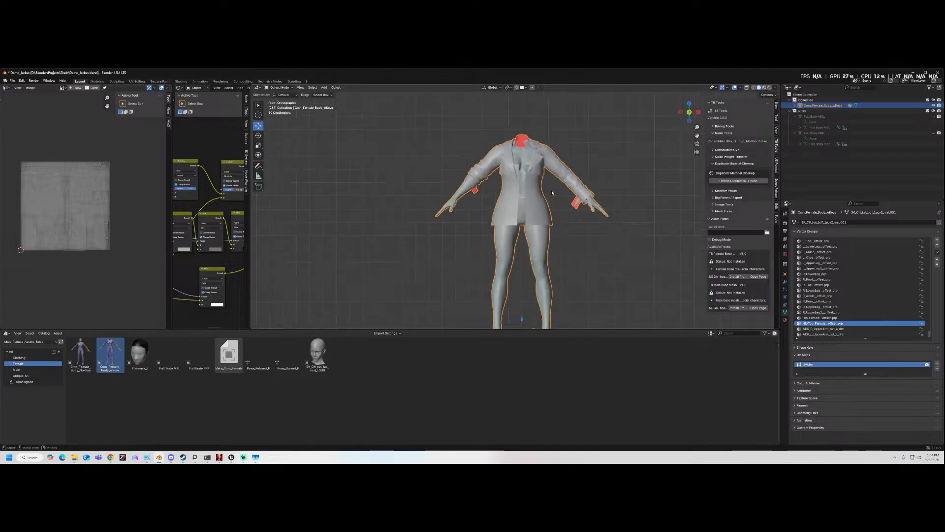
scroll(553, 192, "down", 2)
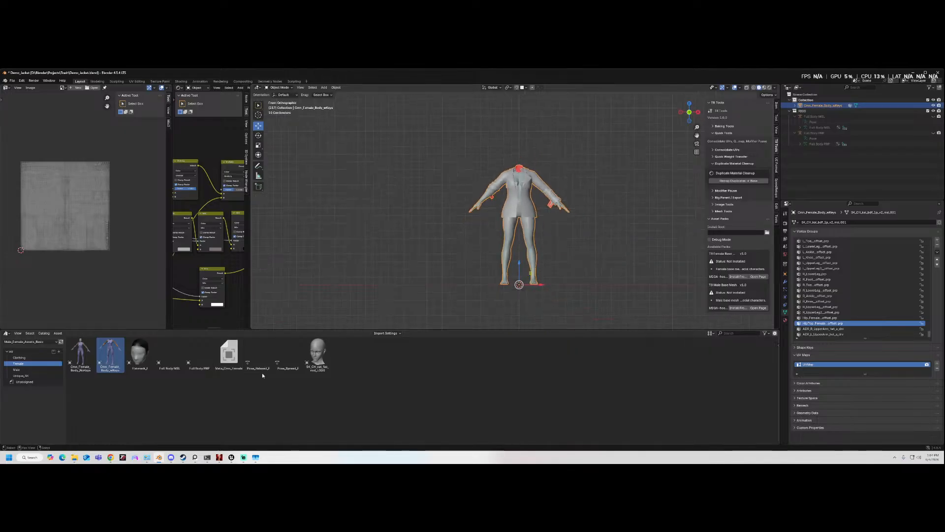
left_click_drag(119, 343, 395, 266)
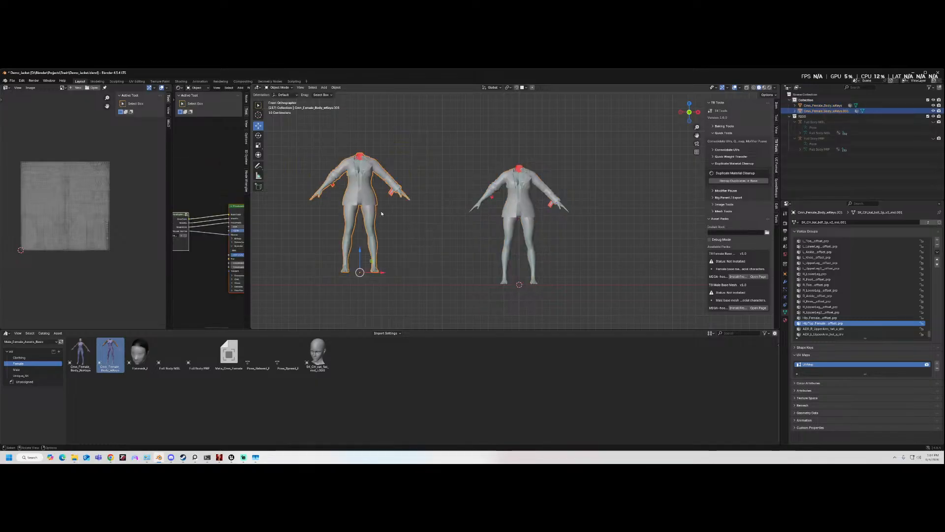
key("Delete")
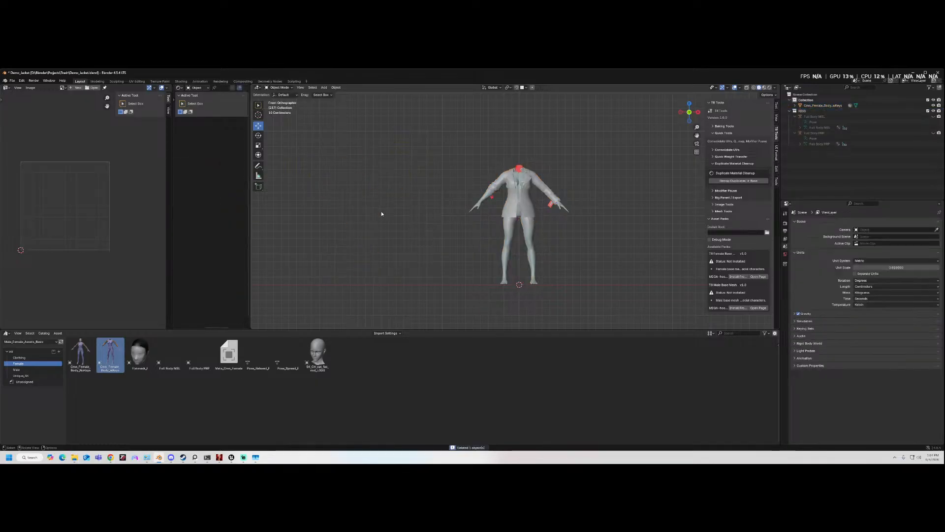
- Change the asset import method and place a fresh female body wKeys asset beside the jacketed body
left_click(385, 333)
left_click(401, 344)
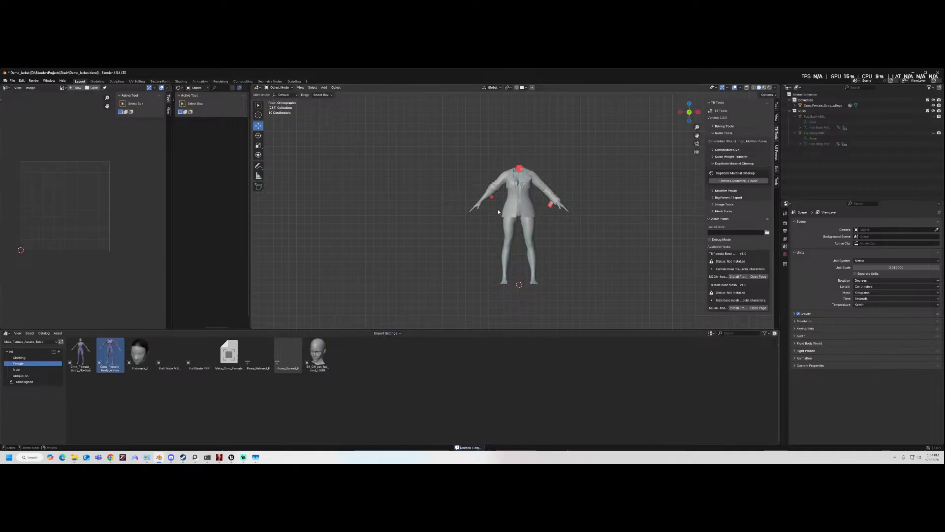
left_click_drag(124, 347, 440, 196)
scroll(433, 230, "up", 1)
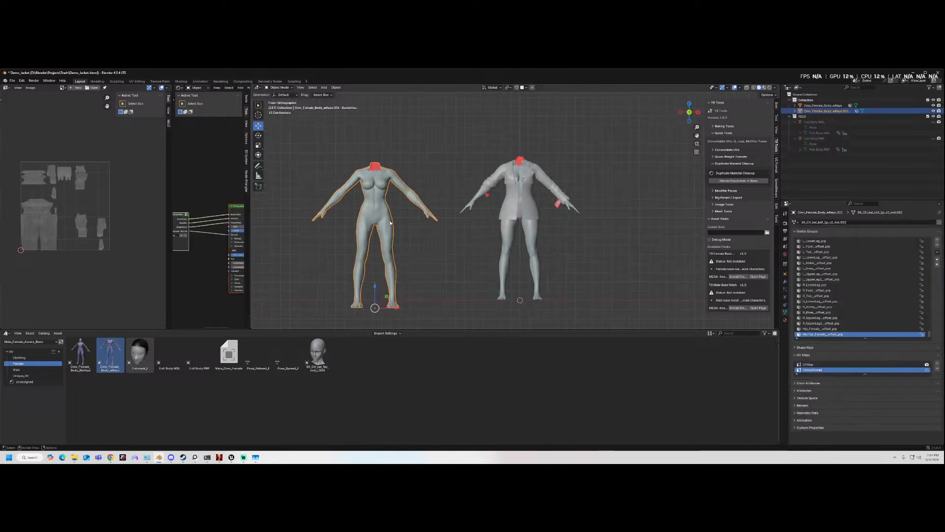
- Set the newly added body's X, Y and Z location to 0
left_click(784, 274)
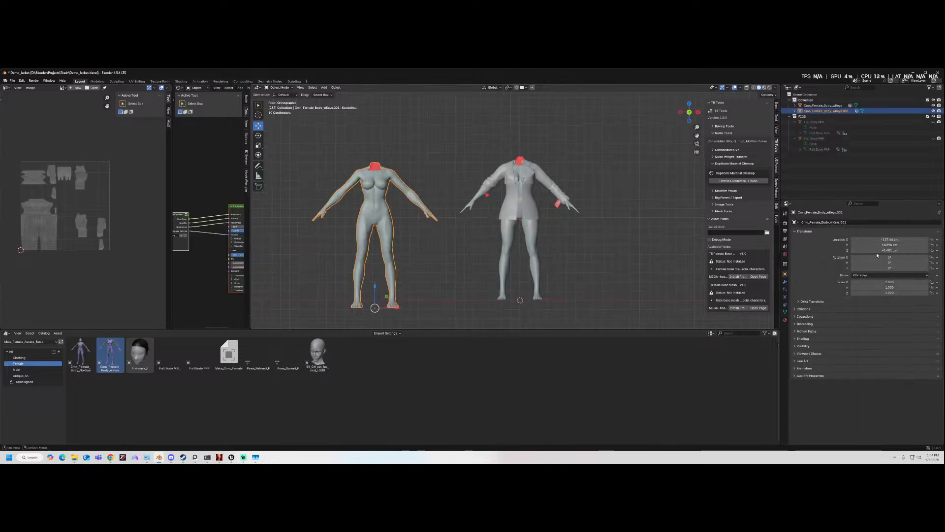
left_click_drag(885, 239, 885, 250)
type("0")
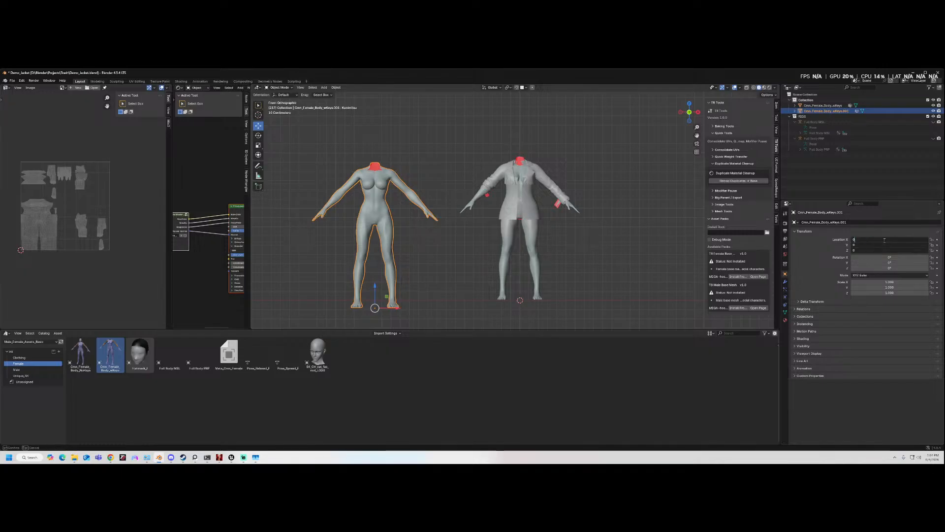
key("Return")
- Expand the added body's shape keys and lower the second enabled key to 0.000 to match the jacketed body
scroll(594, 213, "up", 3)
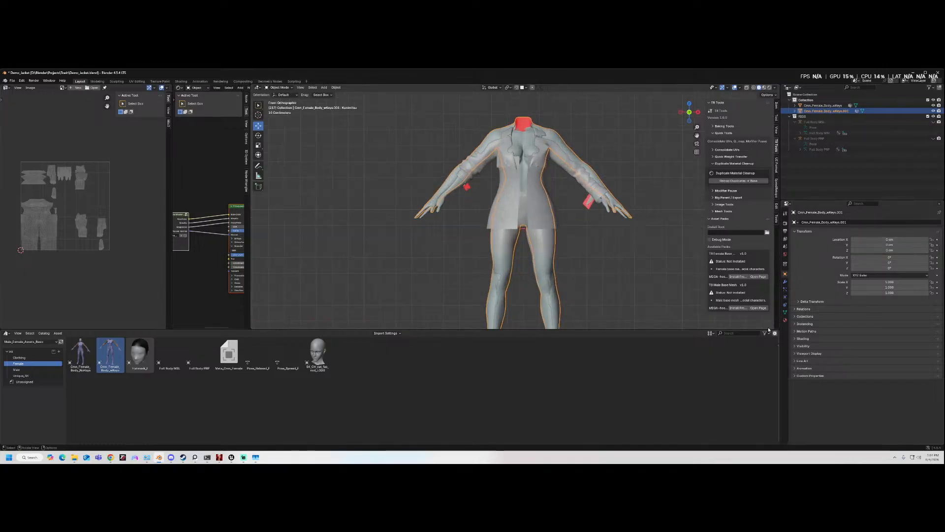
left_click(784, 312)
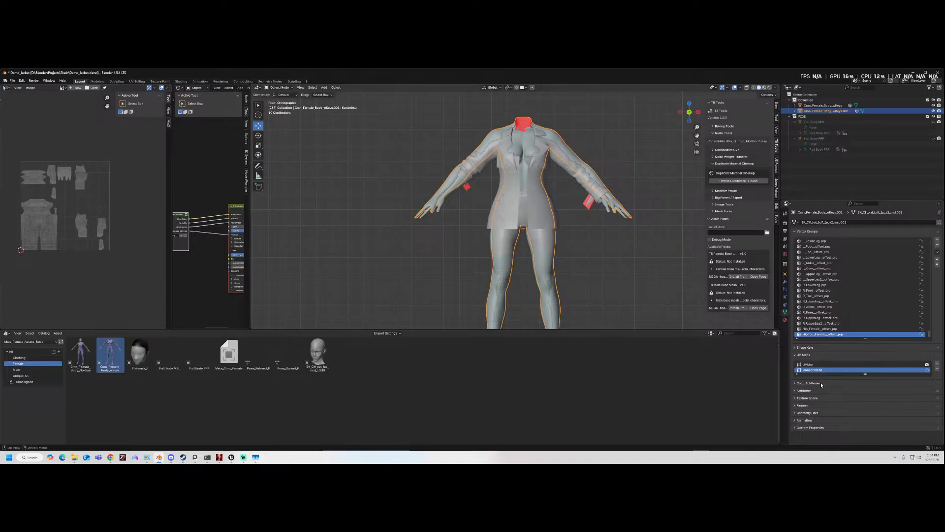
left_click(813, 348)
left_click_drag(903, 379, 862, 379)
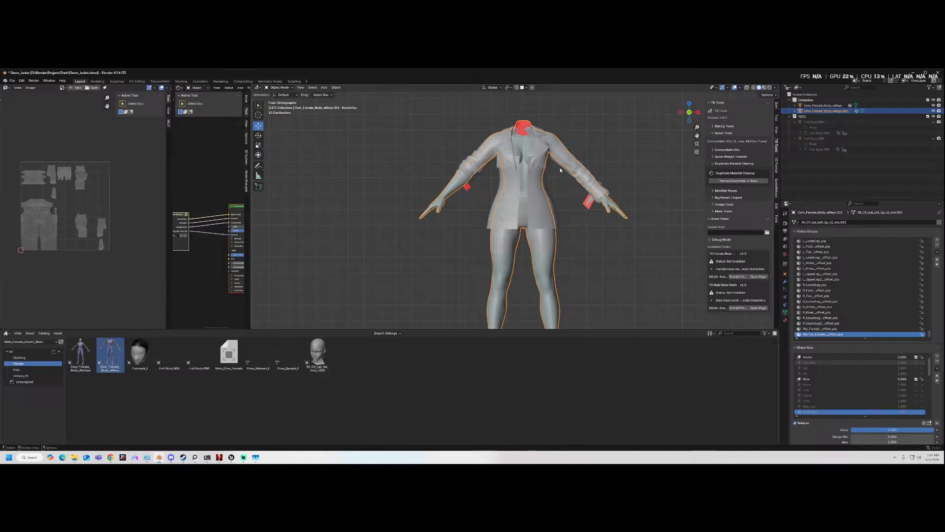
- Add a Surface Deform modifier to the joined jacketed body mesh
left_click(553, 218)
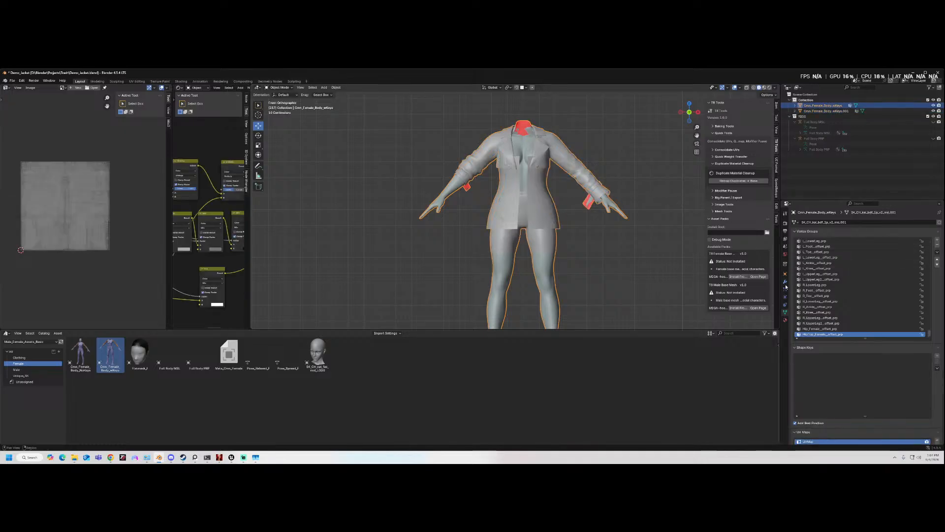
left_click(785, 282)
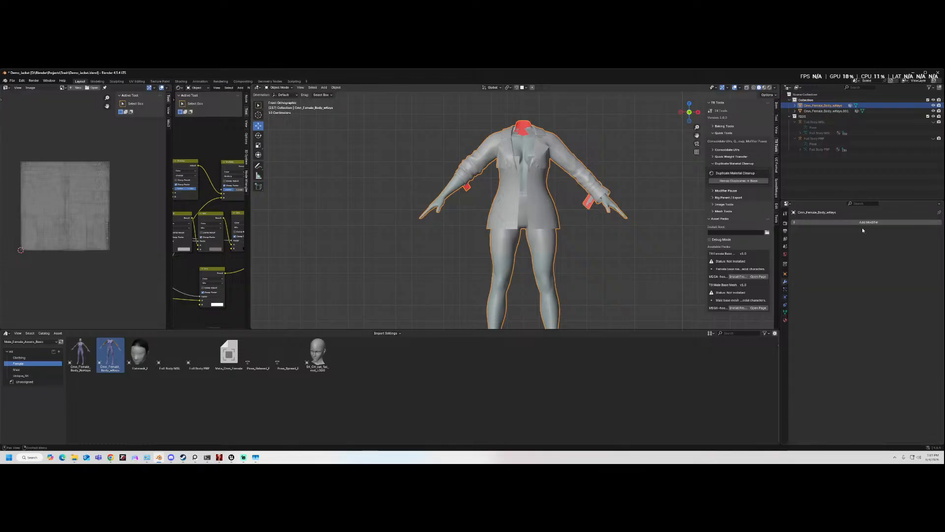
left_click(866, 222)
mouse_move(853, 229)
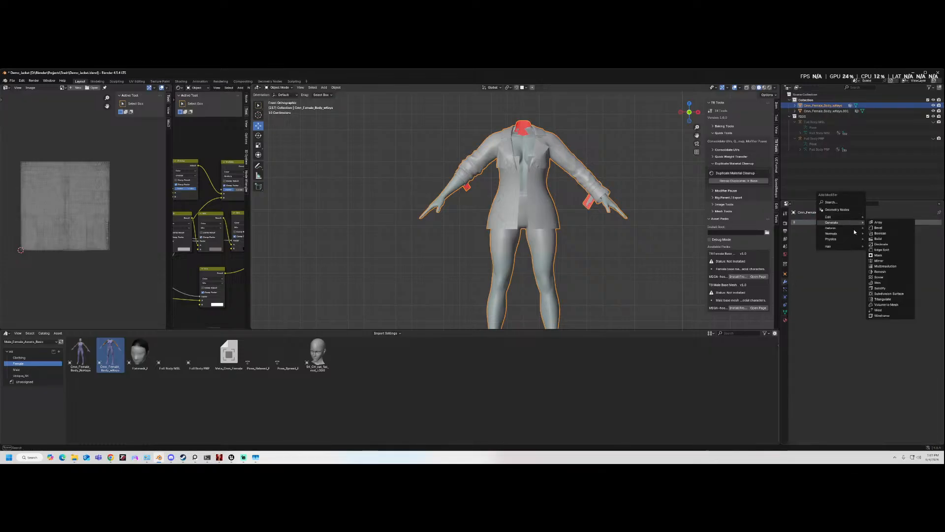
left_click(886, 299)
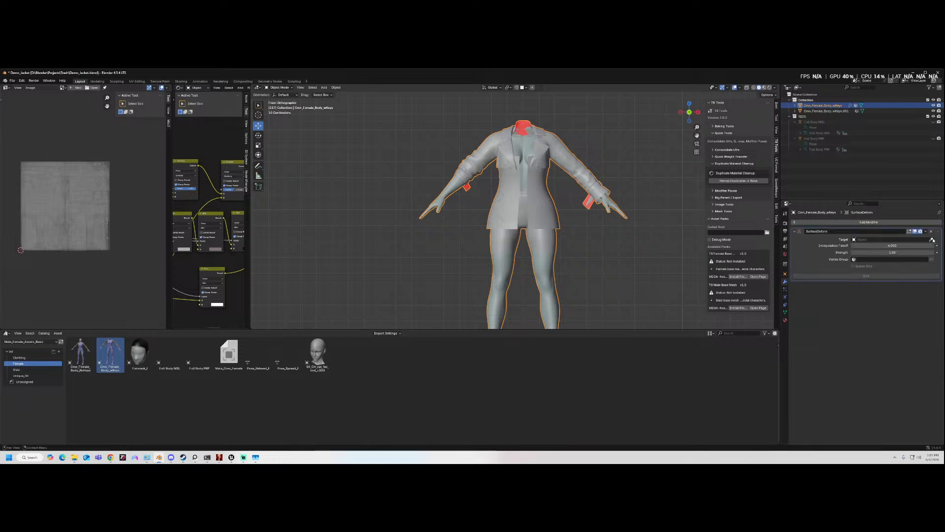
- Set the added female body as the Surface Deform target on the joined jacketed mesh and bind it
left_click(827, 107)
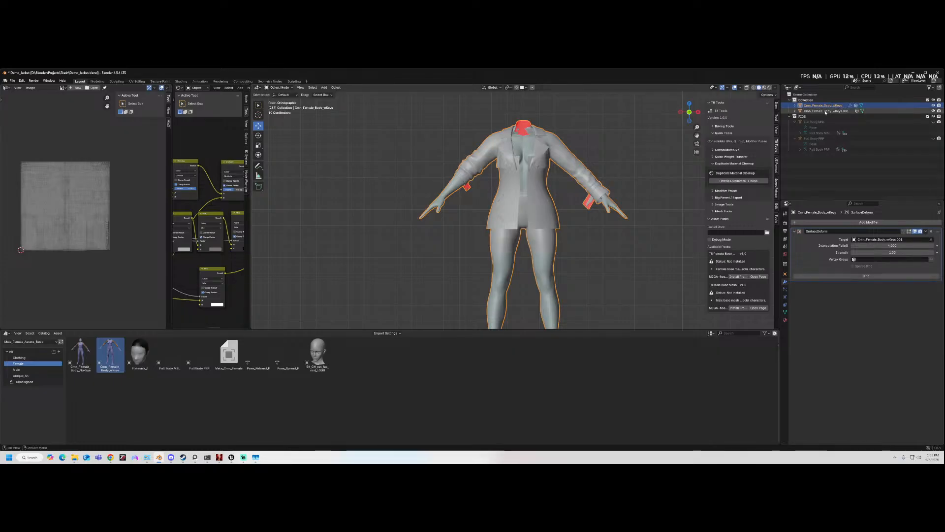
left_click(855, 278)
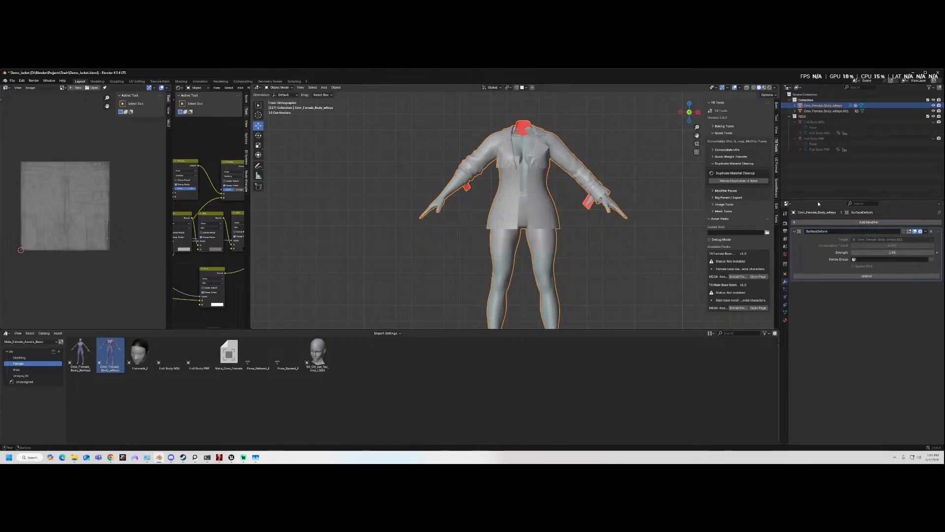
left_click(602, 204)
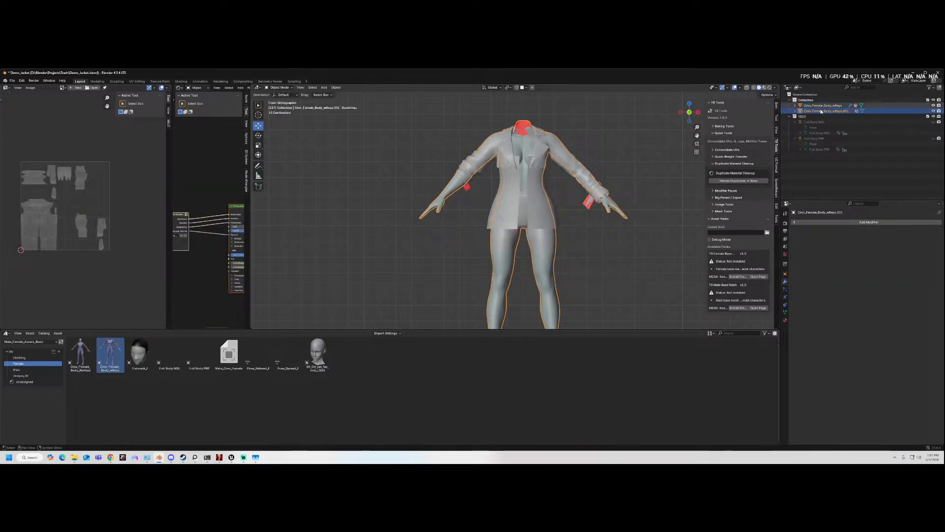
middle_click_drag(541, 194, 501, 188)
left_click(496, 153)
- Filter the added body's shape keys by "kun" and enable the matching key
left_click(827, 111)
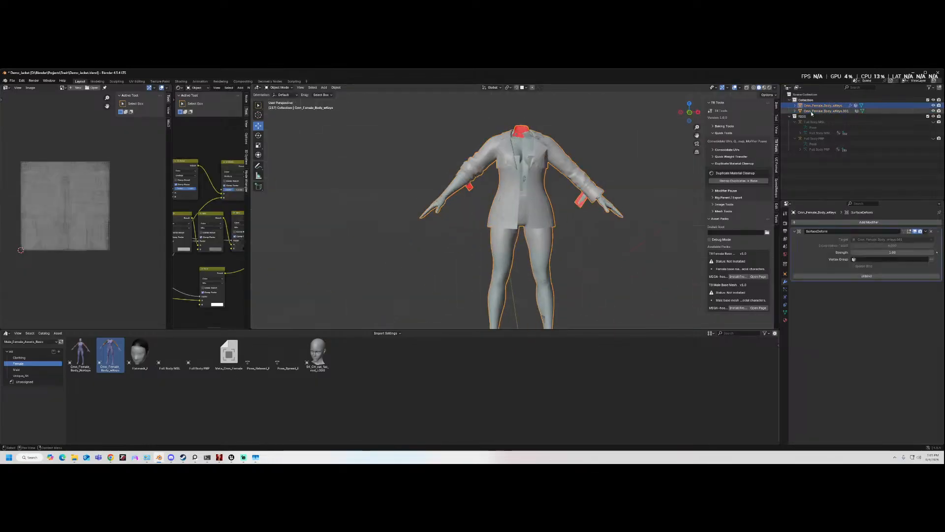
left_click(786, 312)
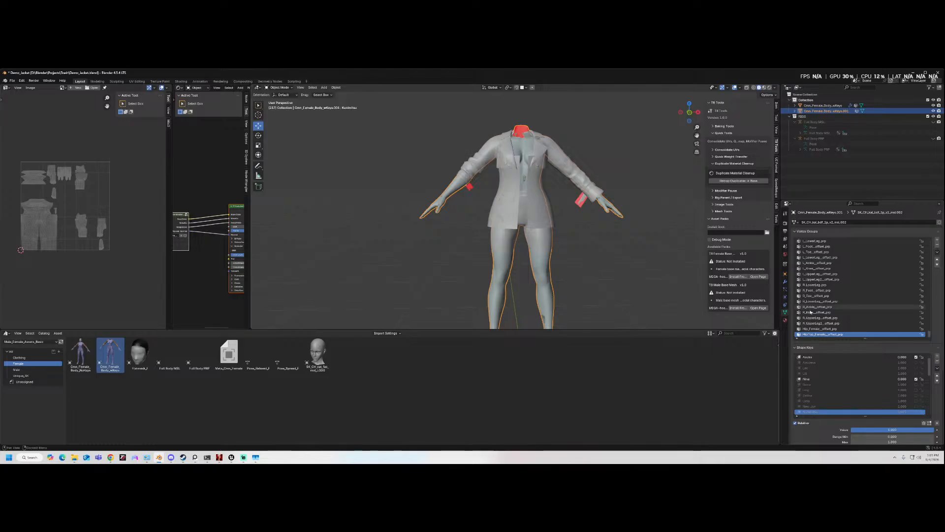
left_click_drag(905, 384, 884, 379)
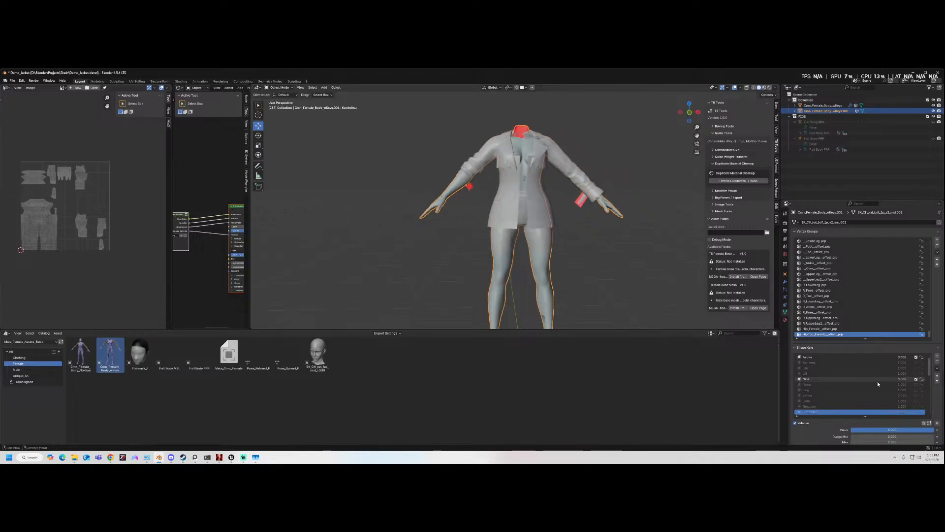
scroll(899, 393, "down", 3)
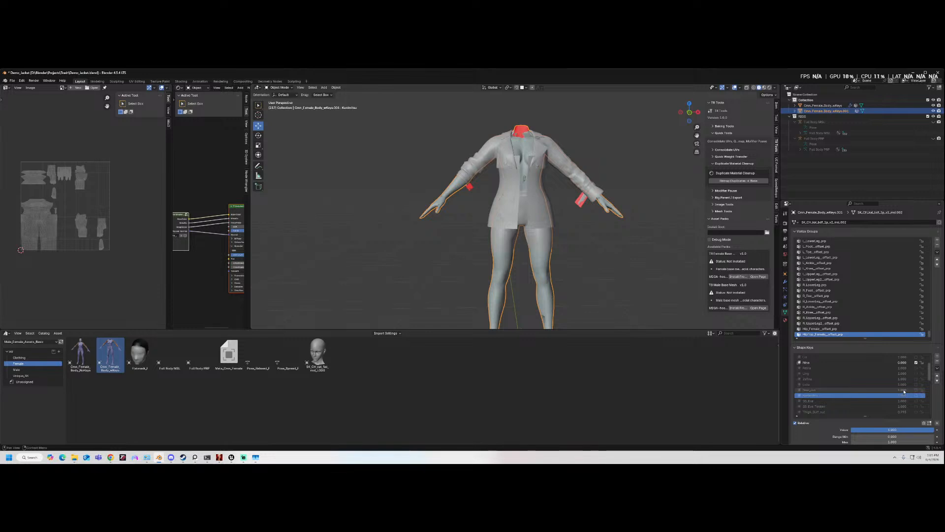
scroll(903, 389, "down", 9)
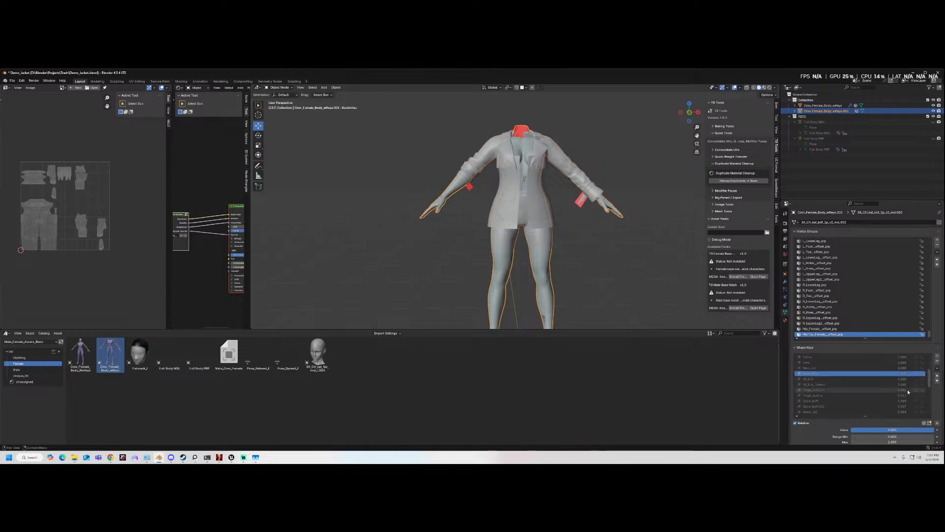
scroll(909, 389, "down", 7)
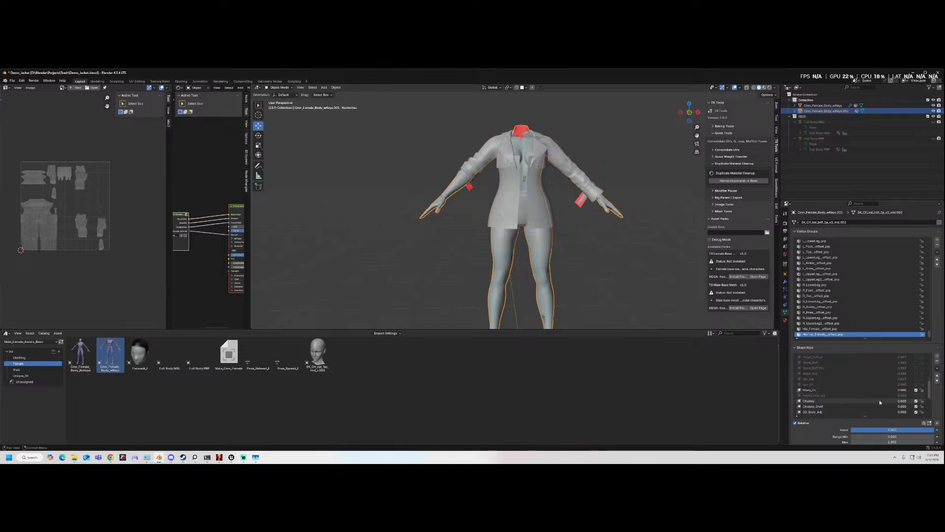
scroll(885, 398, "down", 5)
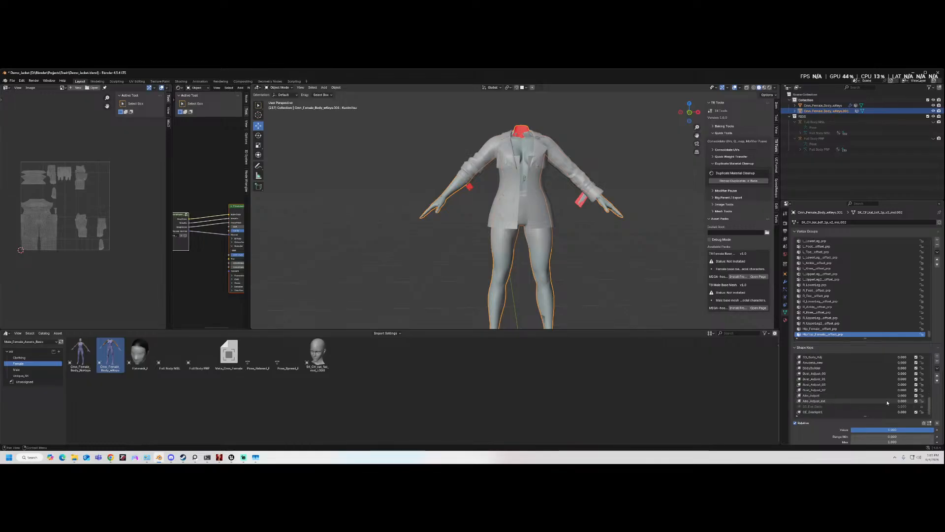
key("ctrl+f")
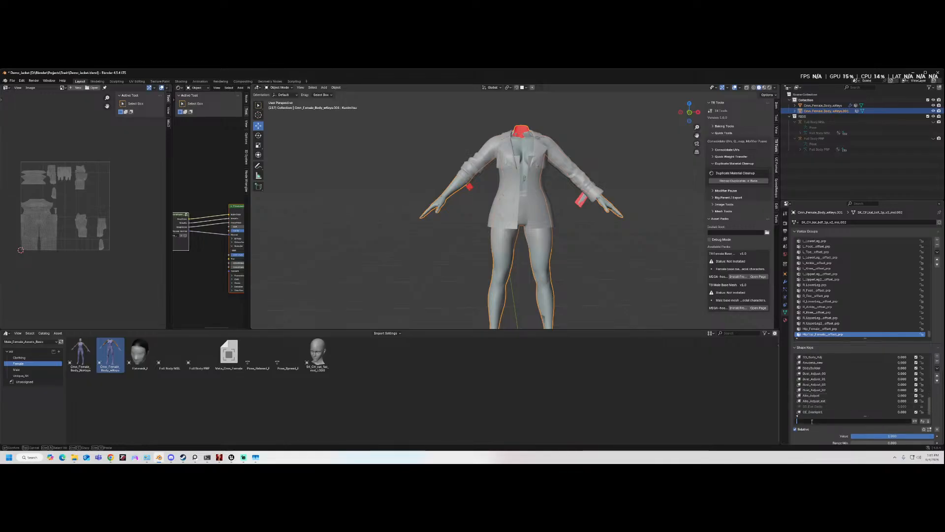
type("kun")
left_click(927, 357)
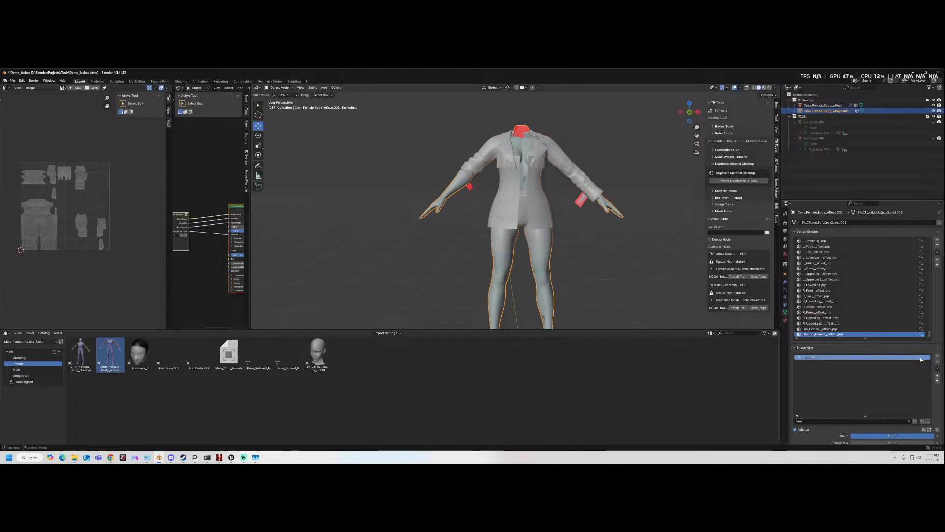
left_click(922, 358)
mouse_move(908, 358)
left_mouse_down()
mouse_move(857, 358)
mouse_move(909, 358)
left_mouse_up()
- Inspect from several angles how the bound jacketed body follows the enabled shape key
scroll(518, 152, "up", 3)
middle_click_drag(519, 151, 642, 164)
middle_click_drag(523, 166, 602, 227, "shift")
scroll(520, 227, "up", 3)
scroll(518, 188, "down", 5)
left_click(692, 116)
left_click_drag(697, 135, 688, 63)
scroll(553, 232, "down", 1)
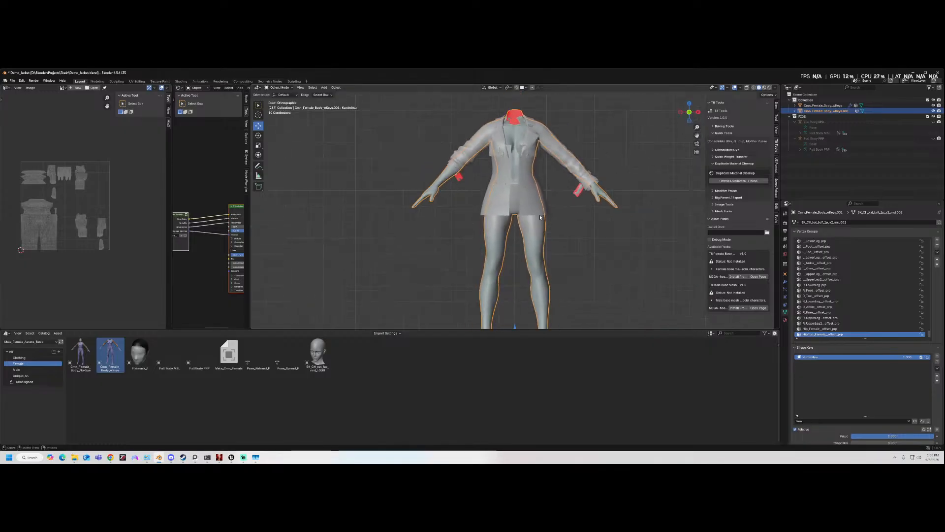
left_click(543, 219)
scroll(549, 216, "down", 2)
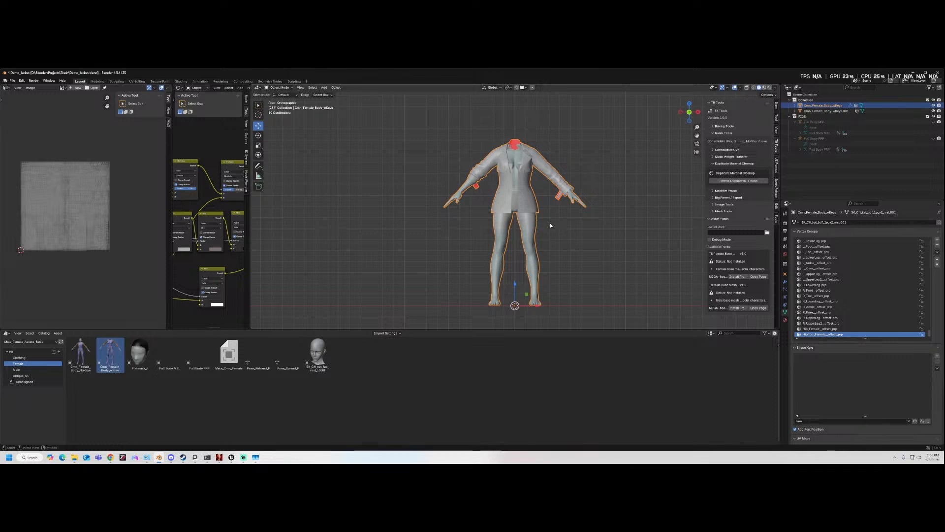
scroll(550, 222, "up", 3)
scroll(553, 213, "down", 2)
left_click(561, 215)
key("a")
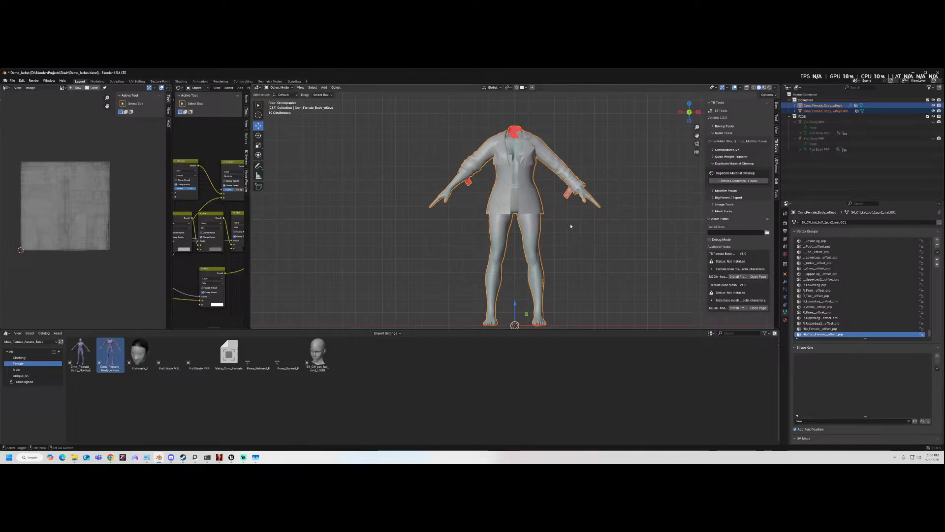
key("shift+d")
key("Escape")
left_click(840, 116)
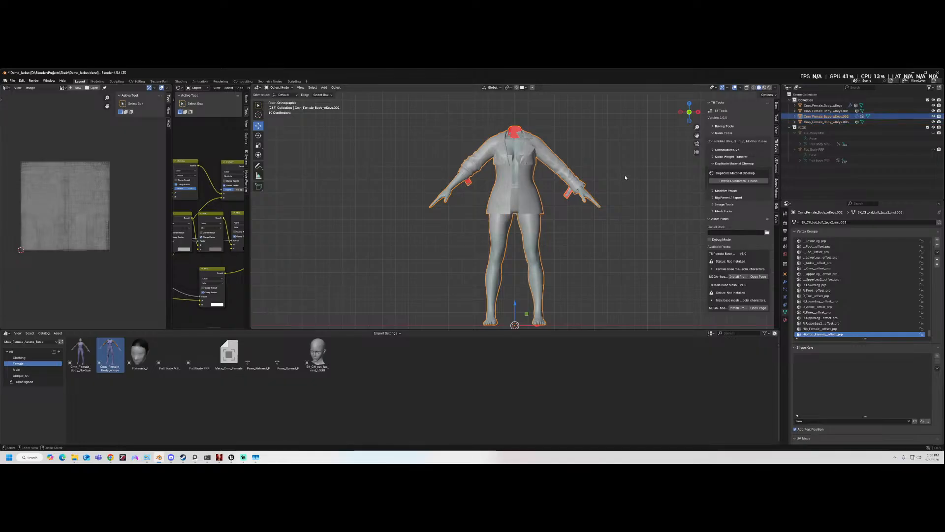
key("ctrl+z")
key("ctrl+z")
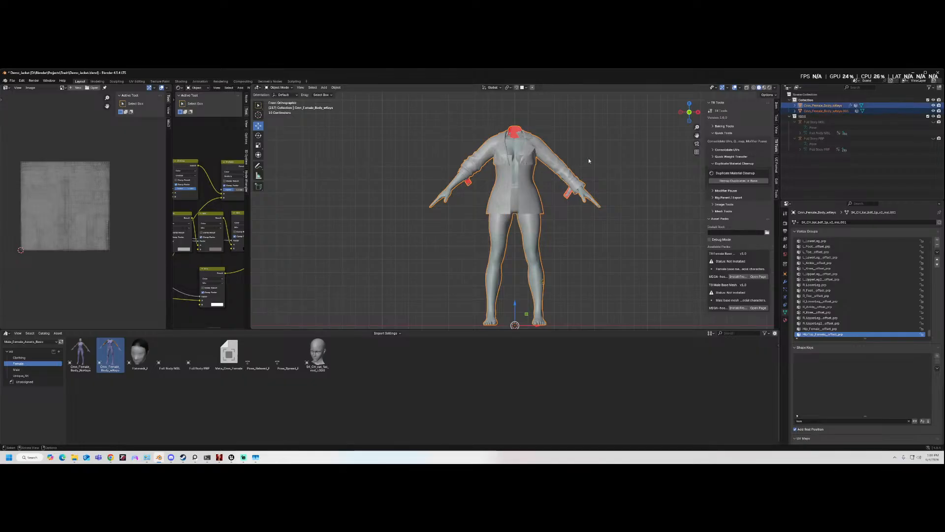
- Rename the added body that carries the shape keys as Key and hide it
double_click(826, 110)
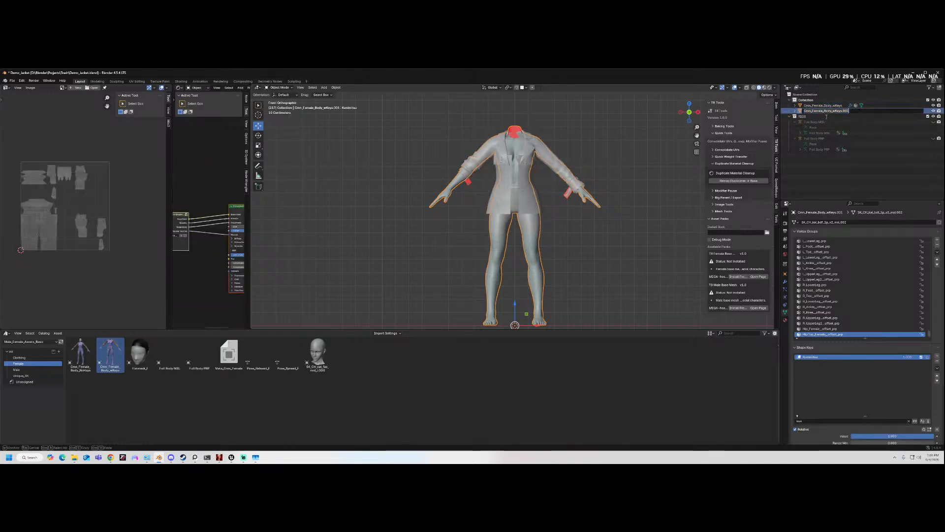
type("Key")
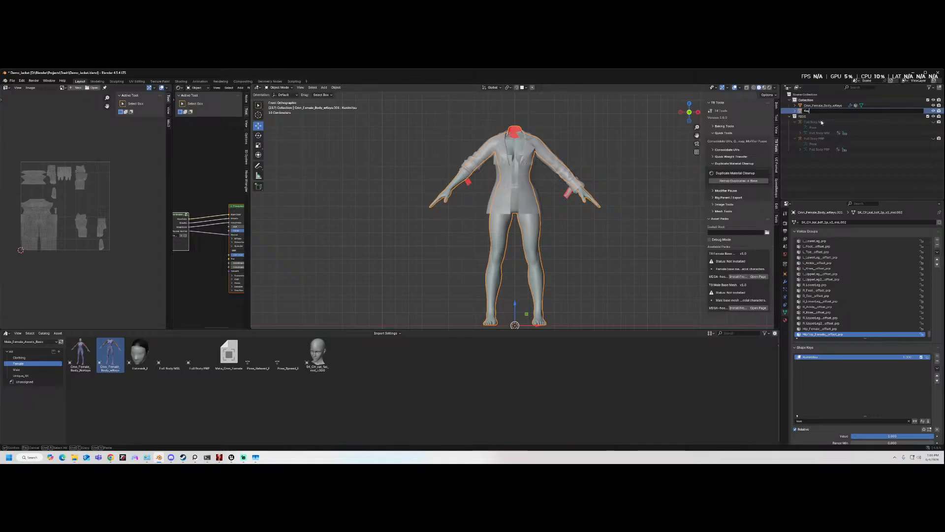
key("Return")
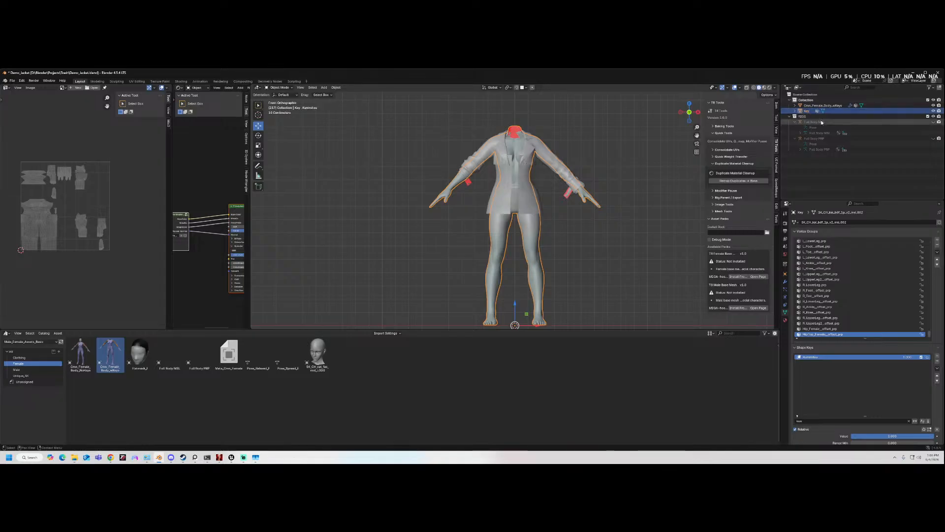
left_click(934, 110)
- Duplicate the joined jacketed body mesh in place
left_click(916, 106)
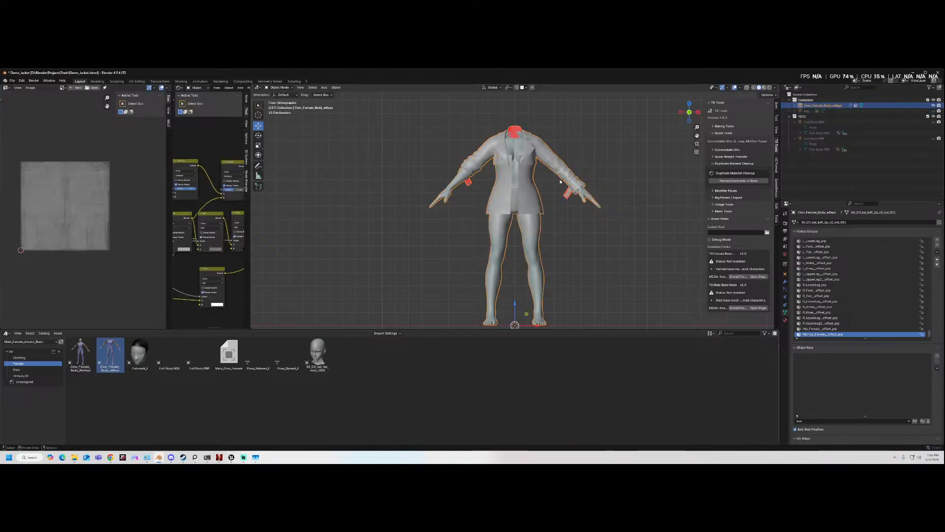
key("shift+d")
right_click(596, 182)
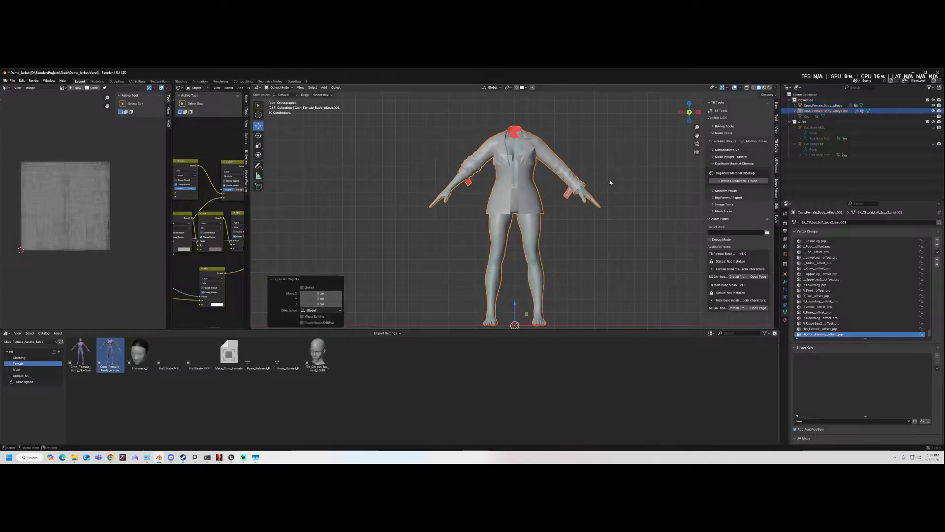
- Rename the duplicated jacketed body with a name that starts with Demo_Mod and identifies the enabled body shape
double_click(833, 111)
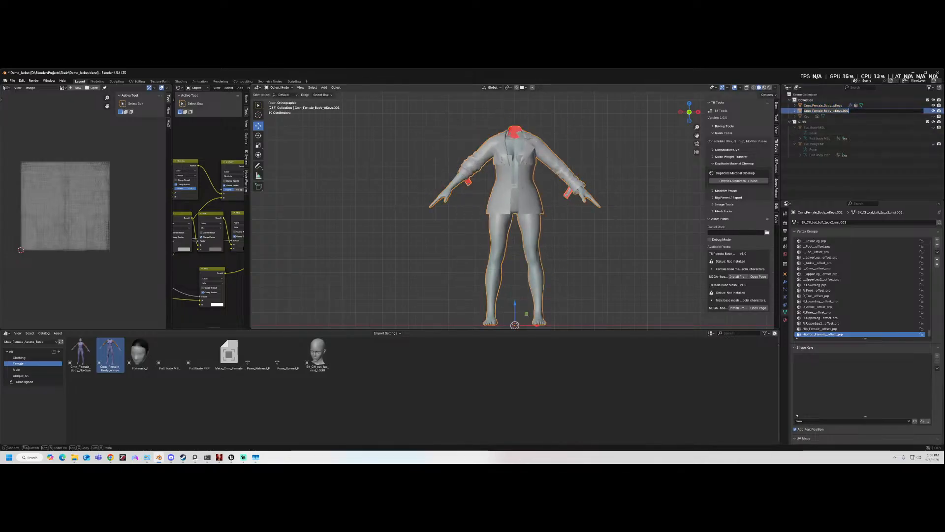
key("BackSpace")
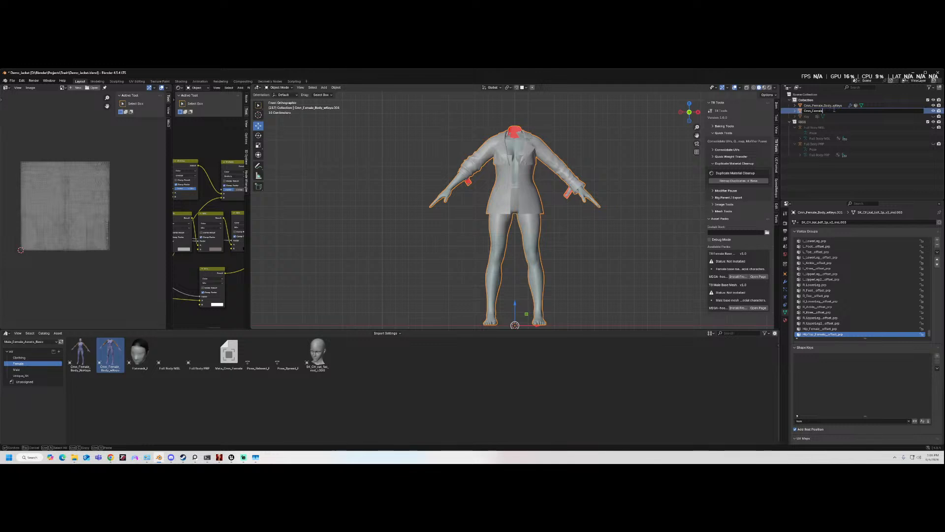
type("C")
type("emo_Mes")
type("l_")
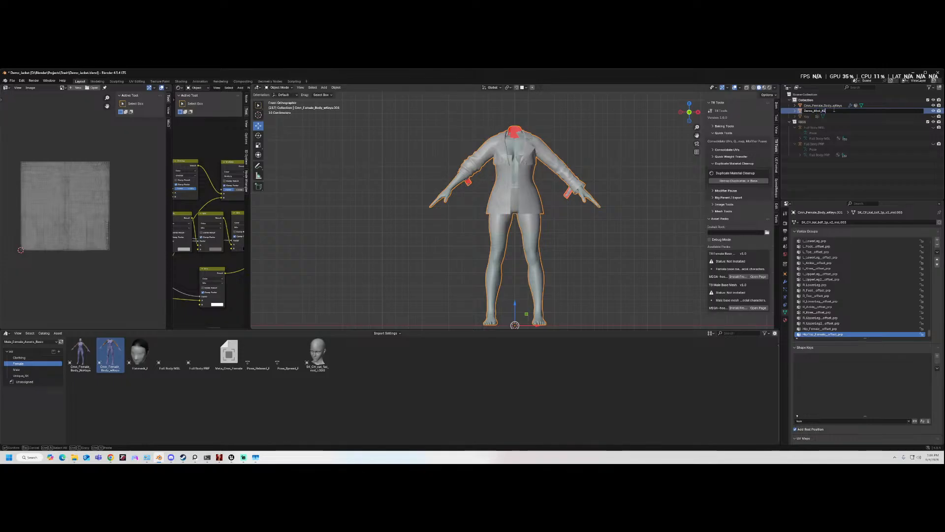
type("Kum")
key("BackSpace")
key("BackSpace")
key("BackSpace")
type("un")
key("Return")
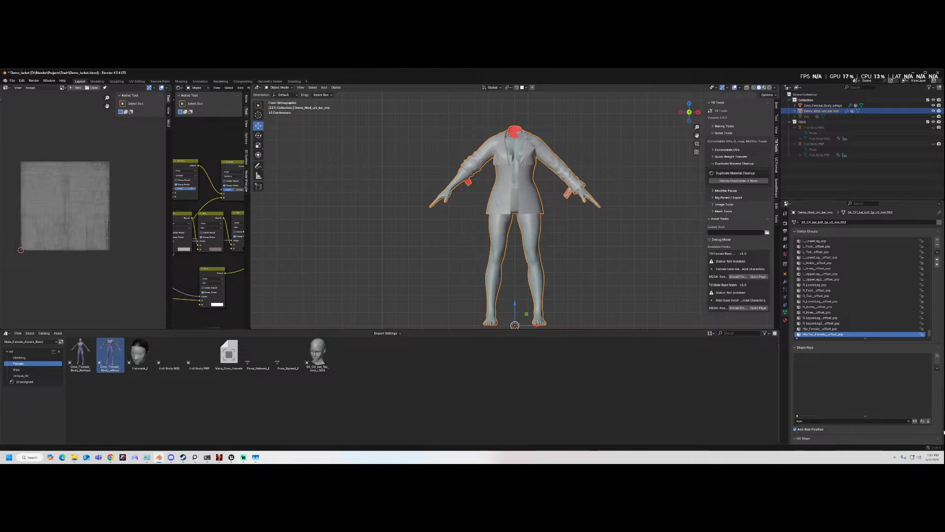
- Clear the shape key filter and apply the Surface Deform modifier on the renamed duplicate
left_click(909, 422)
left_click(786, 281)
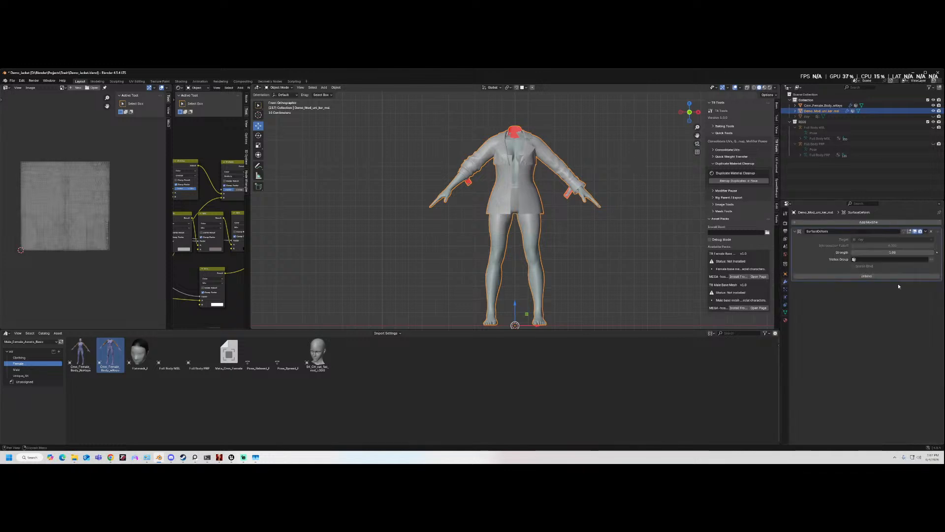
left_click(927, 232)
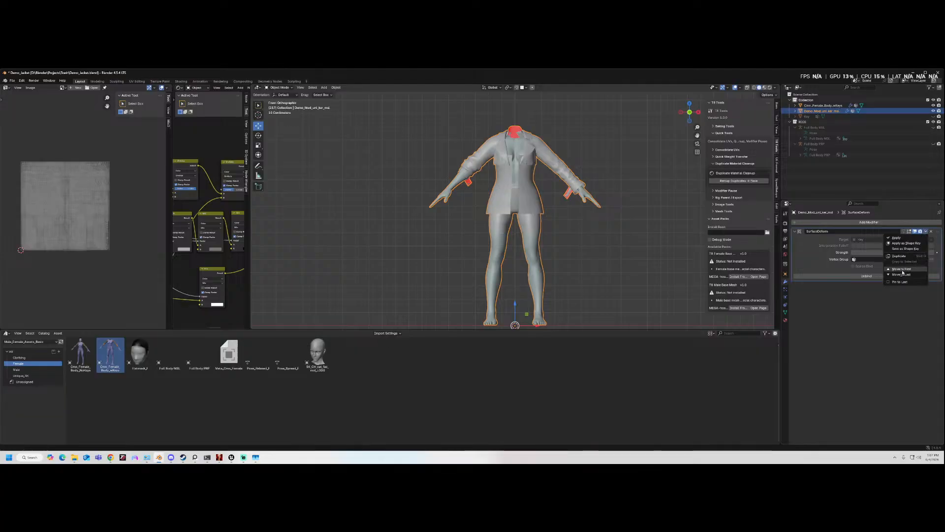
left_click(902, 238)
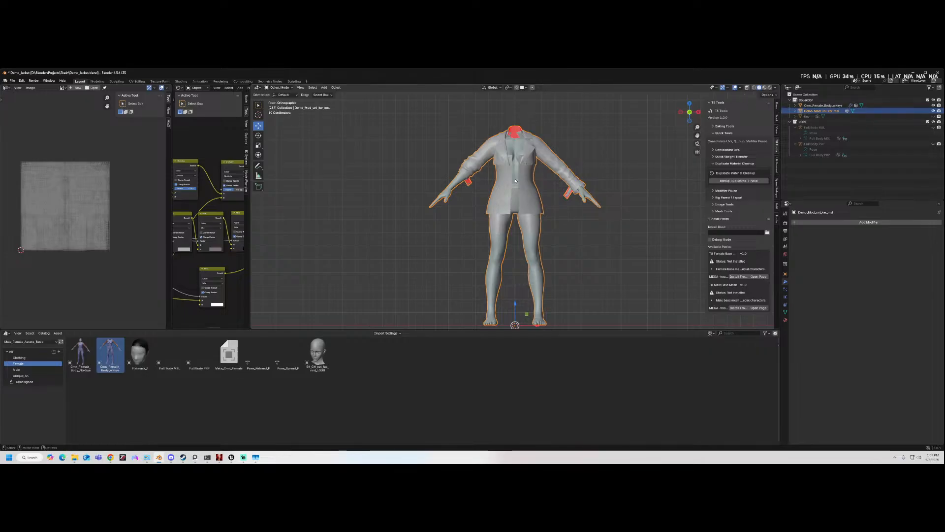
- Remove the Surface Deform modifier from the original jacketed body mesh
left_click(824, 106)
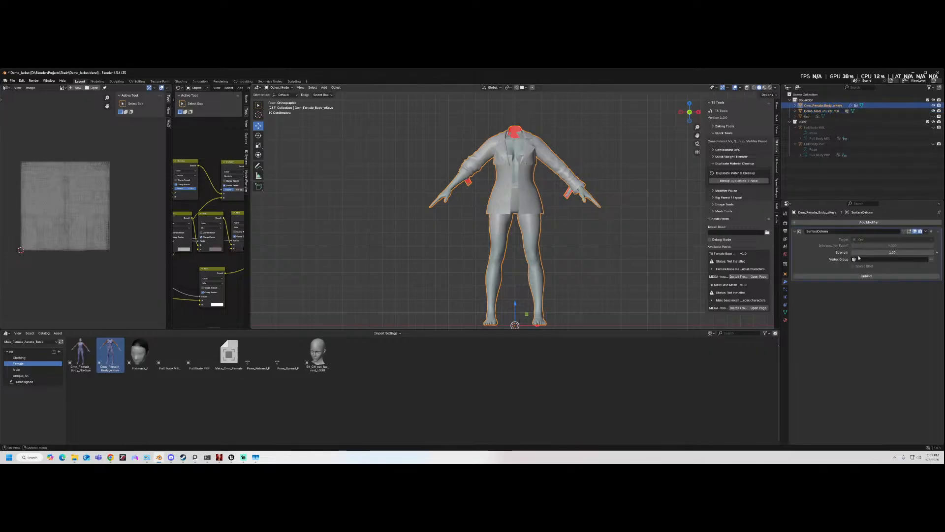
left_click(921, 231)
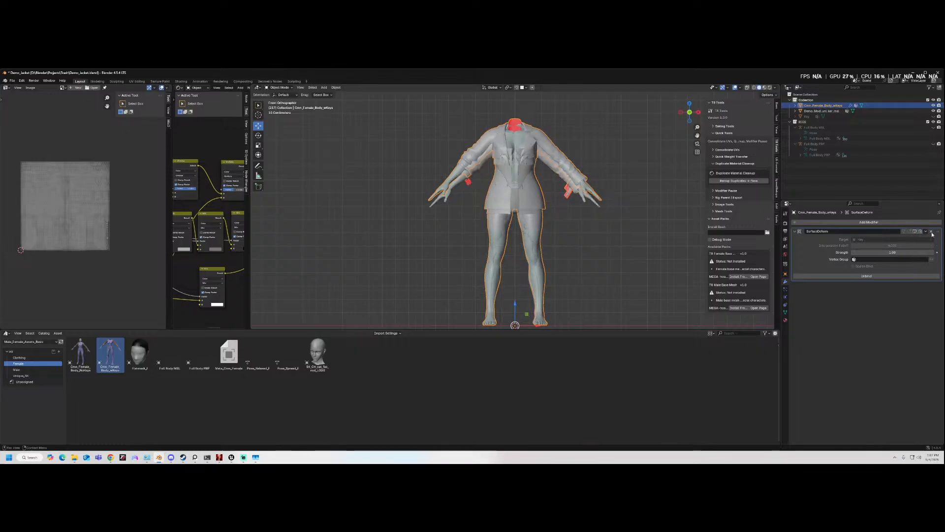
left_click(932, 232)
middle_click_drag(581, 178, 611, 185)
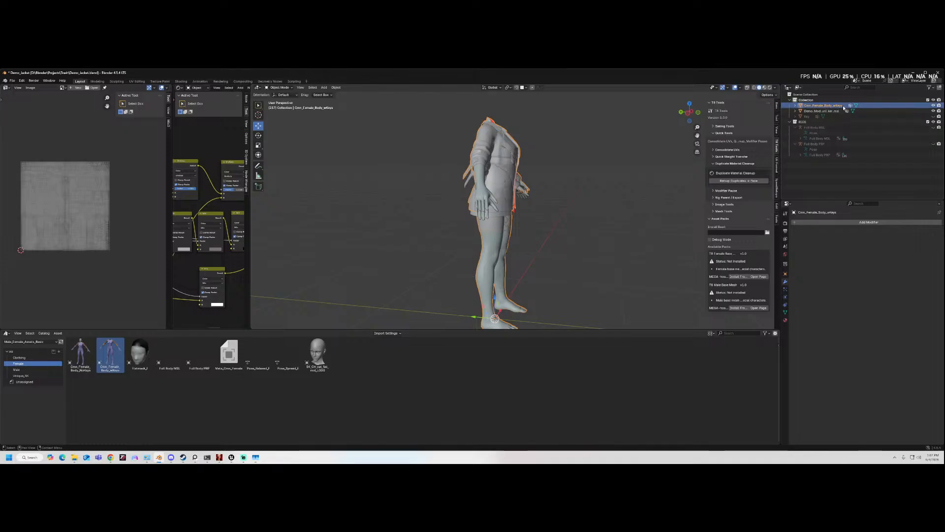
- Rename the original jacketed body mesh with a shorter Demo_Mod name, dropping the duplicate's last two name parts, and hide it in the viewport
double_click(822, 110)
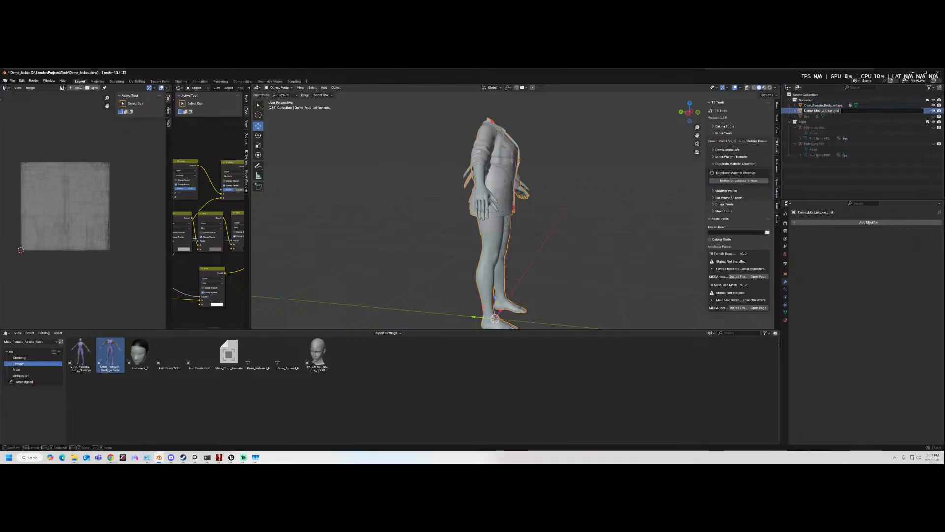
double_click(830, 105)
left_click_drag(845, 106, 786, 108)
type("Demo_Mod_uni_ker_msl")
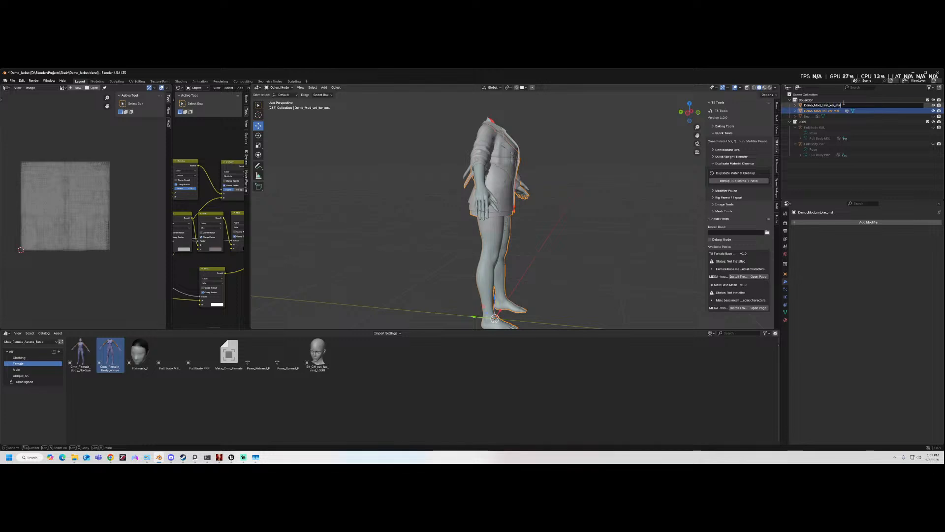
key("BackSpace")
key("BackSpace")
key("BackSpace")
key("BackSpace")
key("BackSpace")
key("BackSpace")
key("BackSpace")
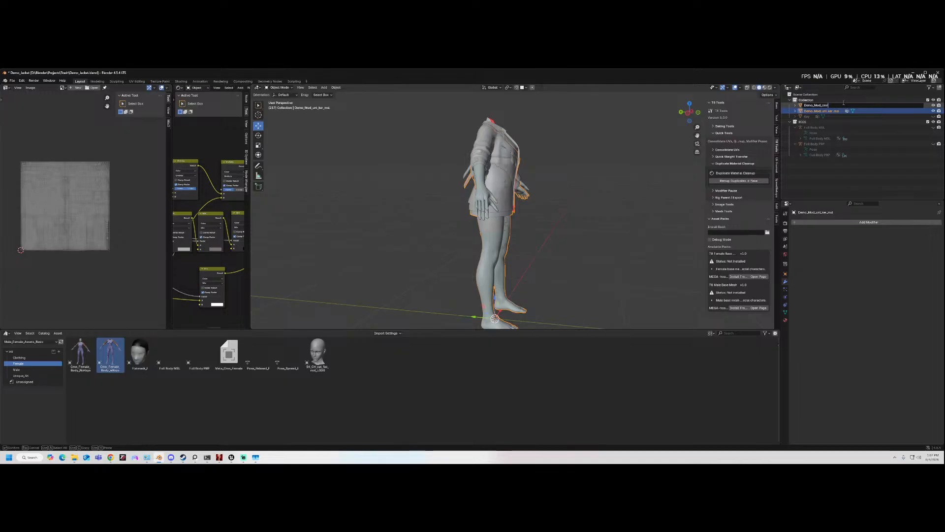
key("Return")
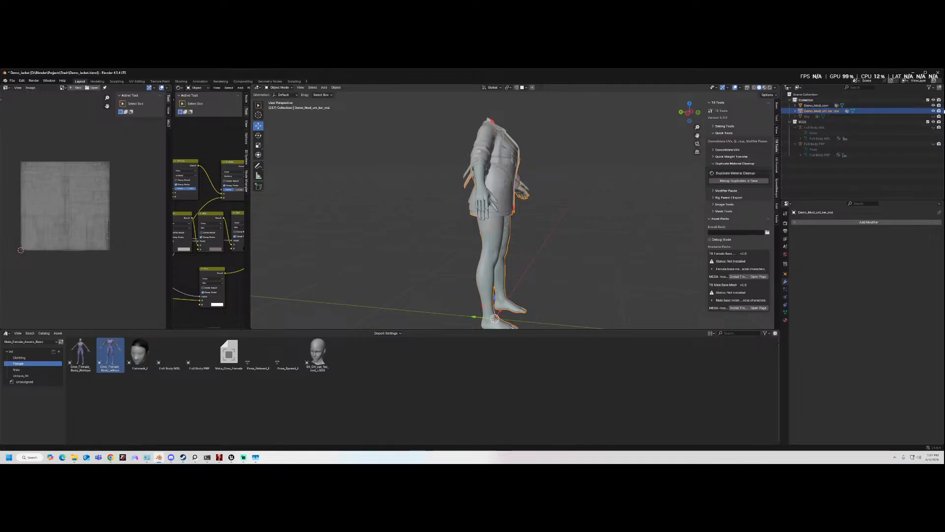
left_click(933, 106)
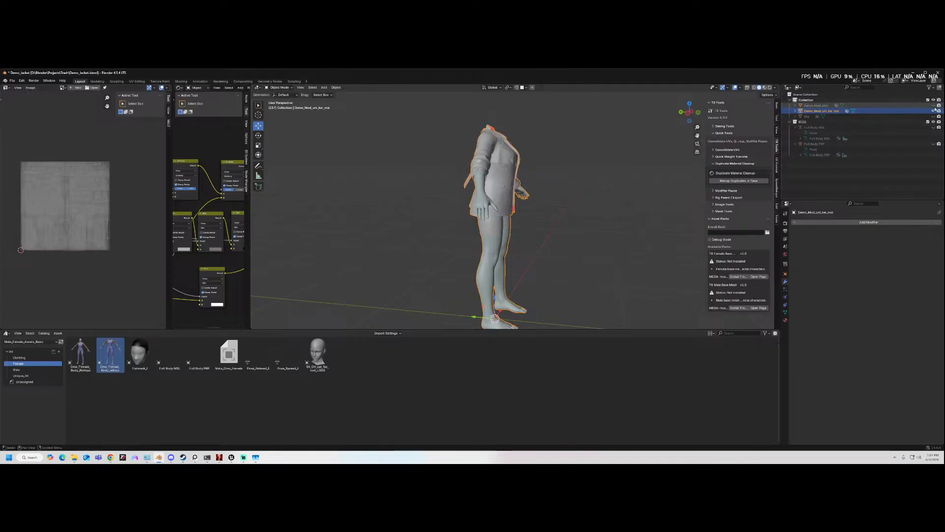
- Examine the fit of the jacket on the baked body duplicate from the front and at slight angles
left_click(698, 114)
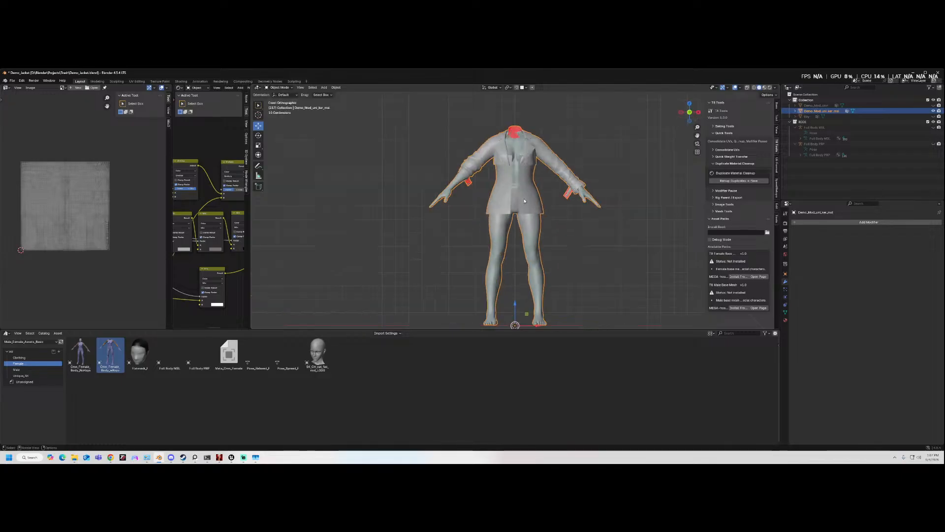
scroll(524, 212, "up", 3)
middle_click_drag(417, 158, 534, 203)
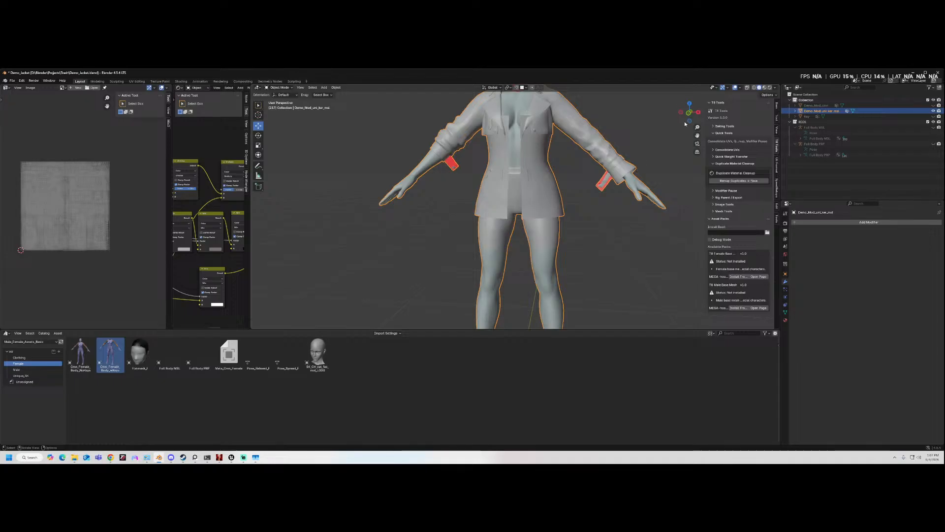
left_click(690, 112)
left_click(690, 113)
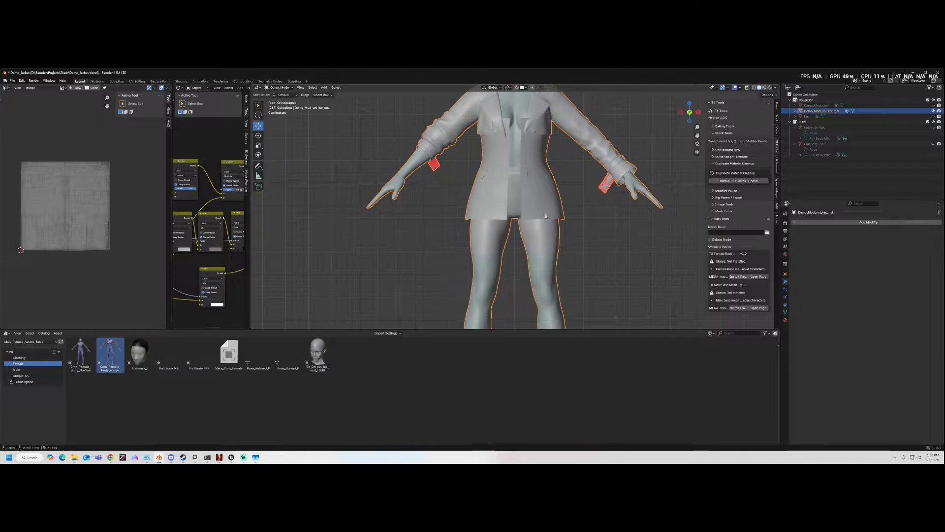
middle_click_drag(501, 169, 518, 218)
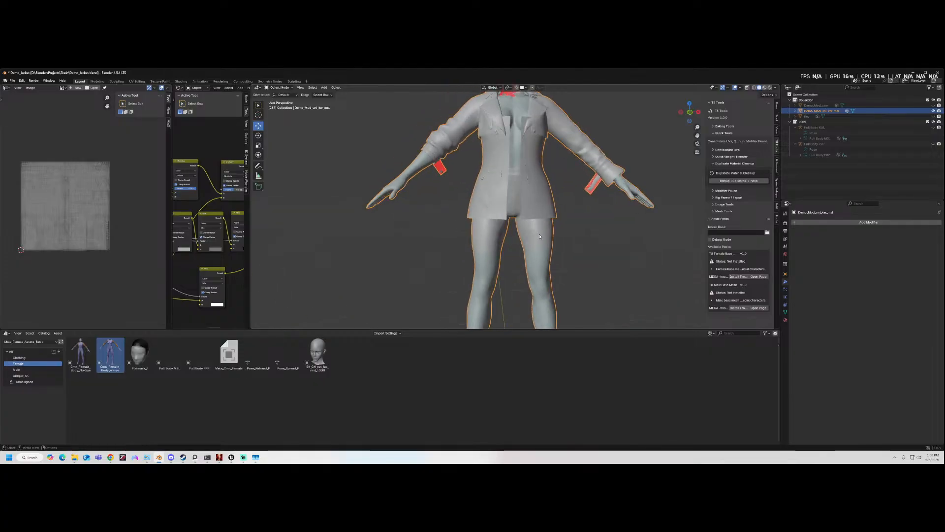
middle_click_drag(539, 186, 557, 190)
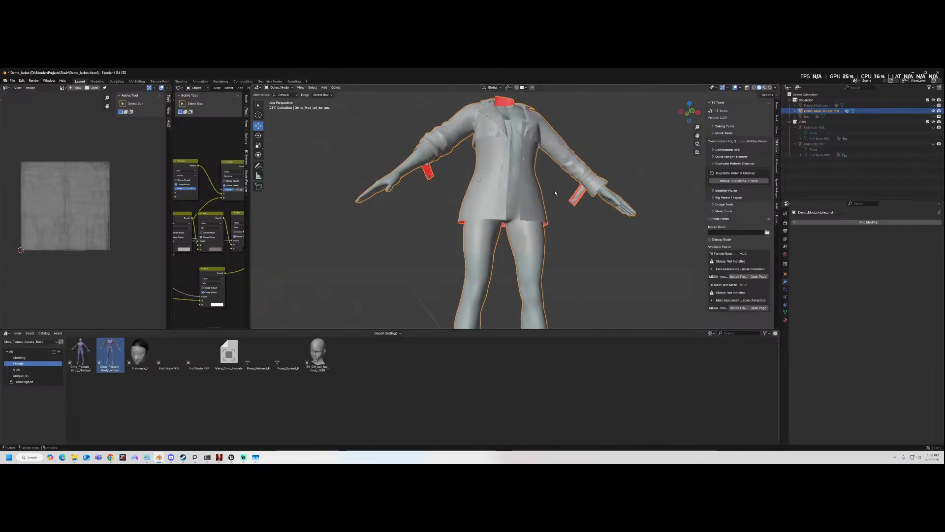
left_click(685, 116)
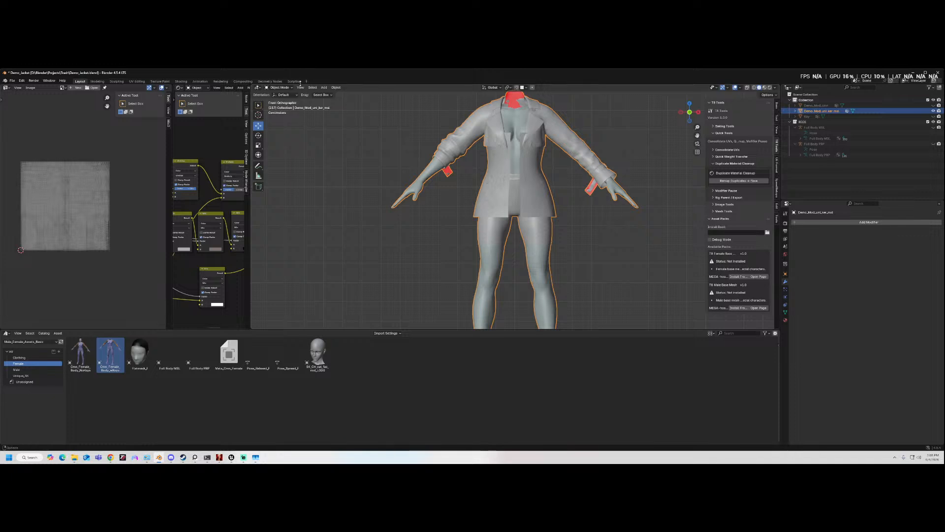
- Enter Edit Mode on the baked duplicate and select the faces assigned to the material ending in jacket_phys
left_click(279, 87)
left_click(278, 99)
scroll(456, 189, "up", 2)
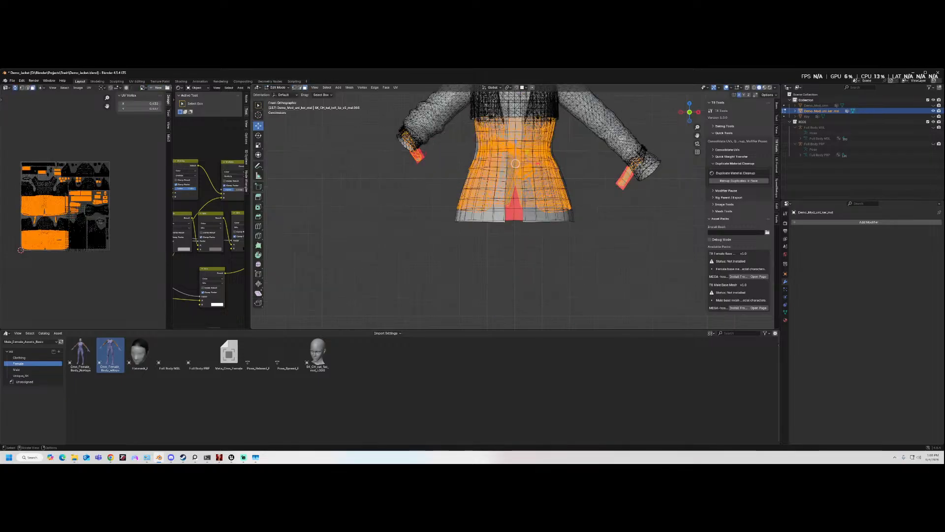
scroll(564, 204, "down", 2)
middle_click_drag(601, 210, 473, 202)
middle_click_drag(599, 202, 585, 201)
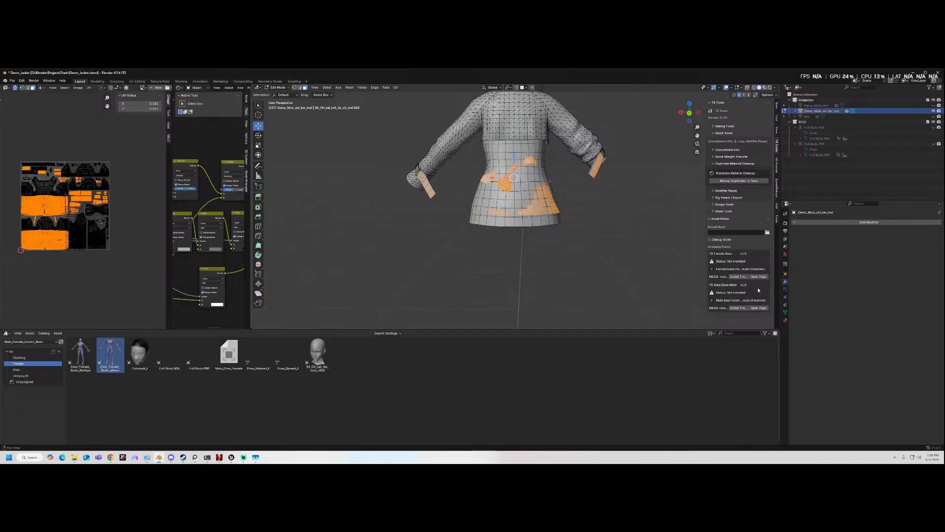
left_click(785, 320)
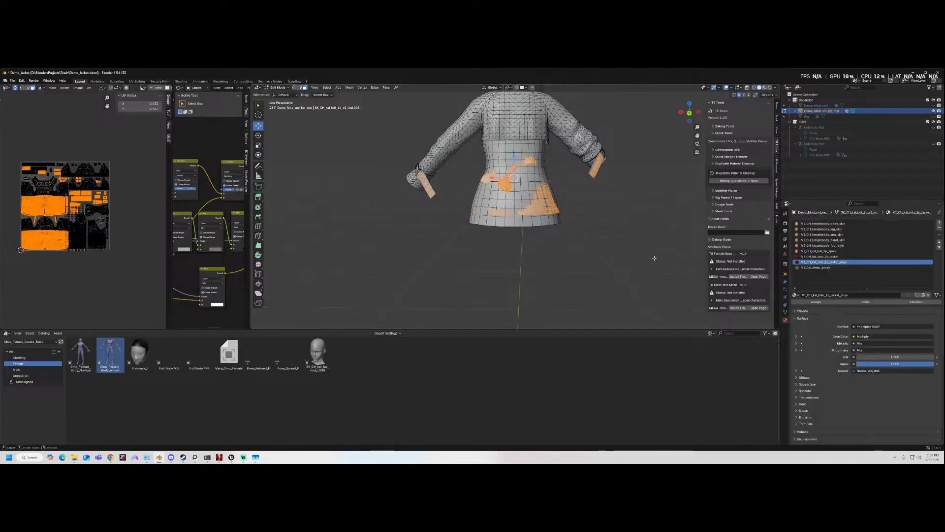
left_click(655, 258)
left_click(868, 303)
middle_click_drag(529, 206, 652, 201)
middle_click_drag(581, 198, 556, 197)
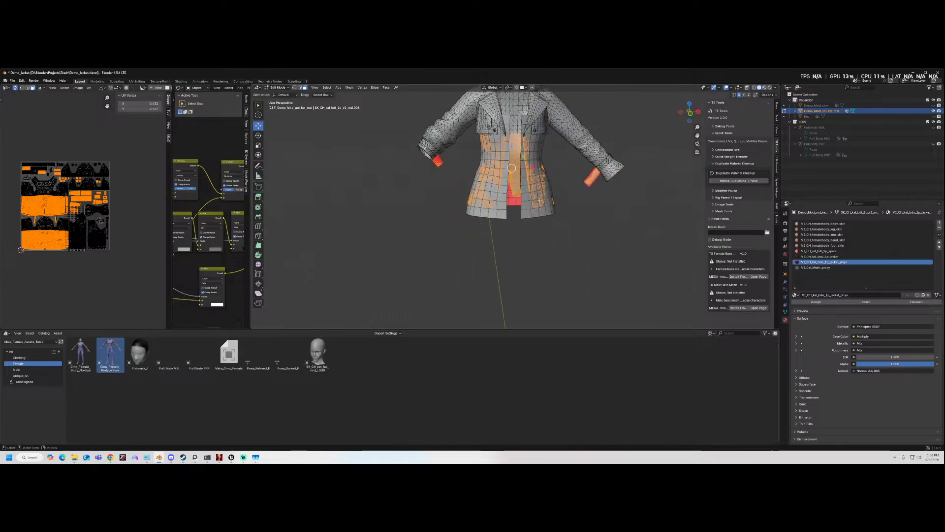
- Try to isolate the physics pieces by adding the linked lower jacket panels to the selection and hiding them
key("l")
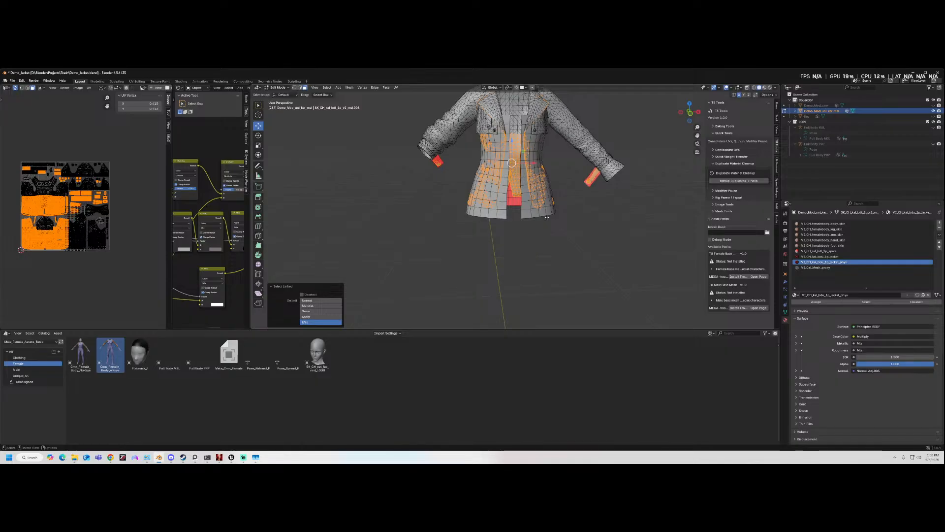
key("ctrl+z")
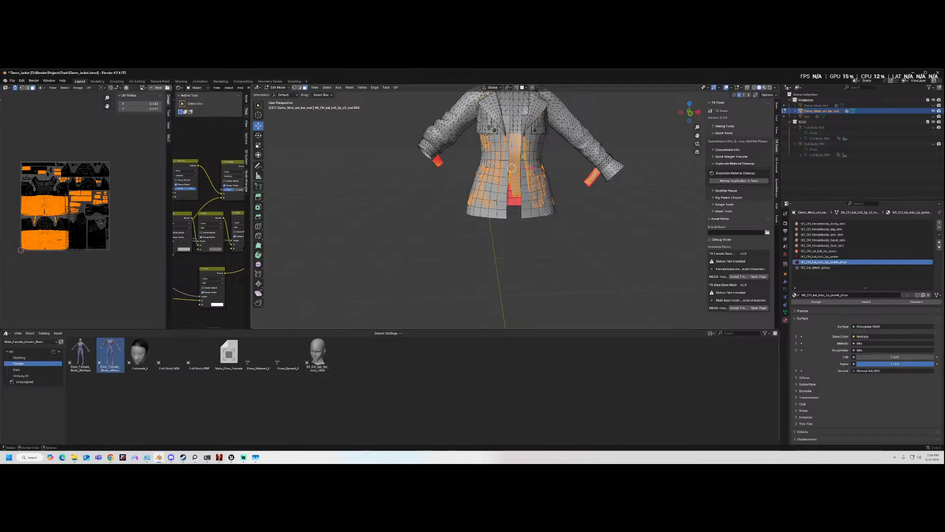
key("l")
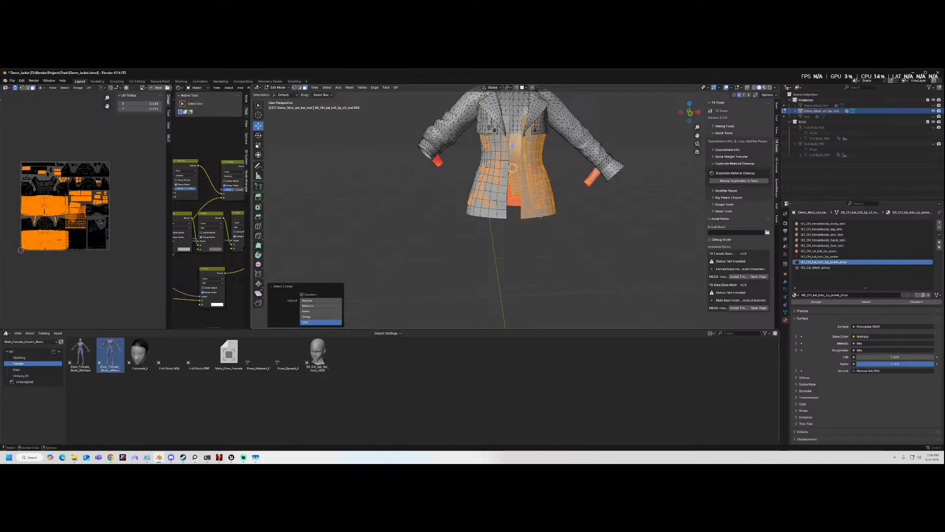
key("l")
key("l")
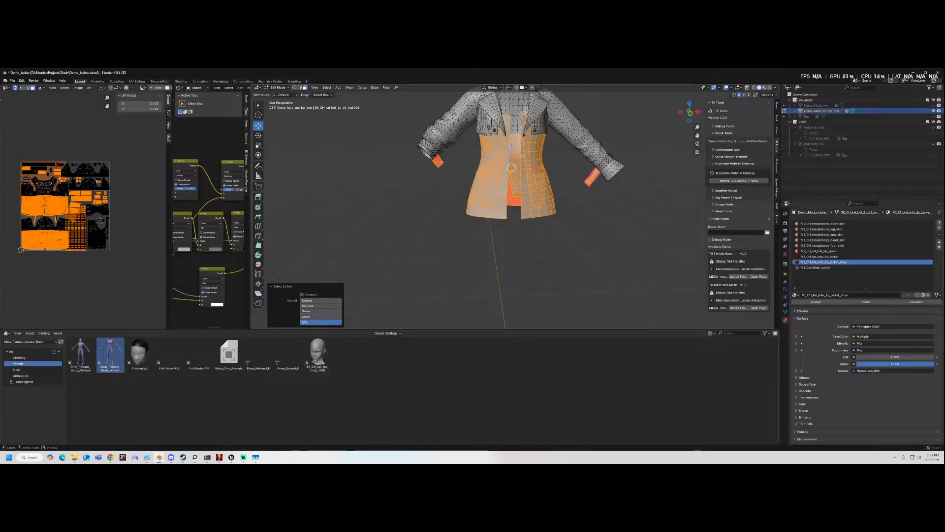
key("l")
key("h")
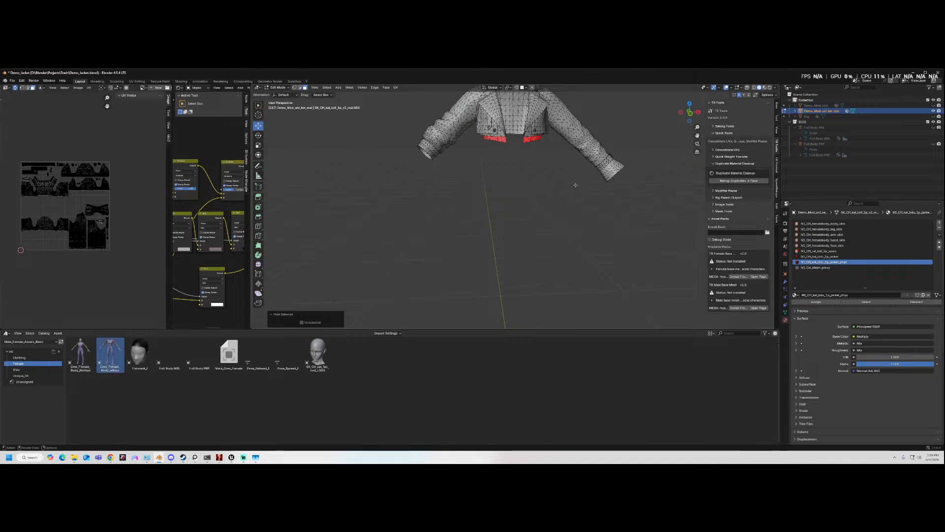
- Reveal all hidden faces of the duplicate mesh and clear the selection
key("alt+h")
middle_click_drag(577, 185, 601, 209)
key("alt+h")
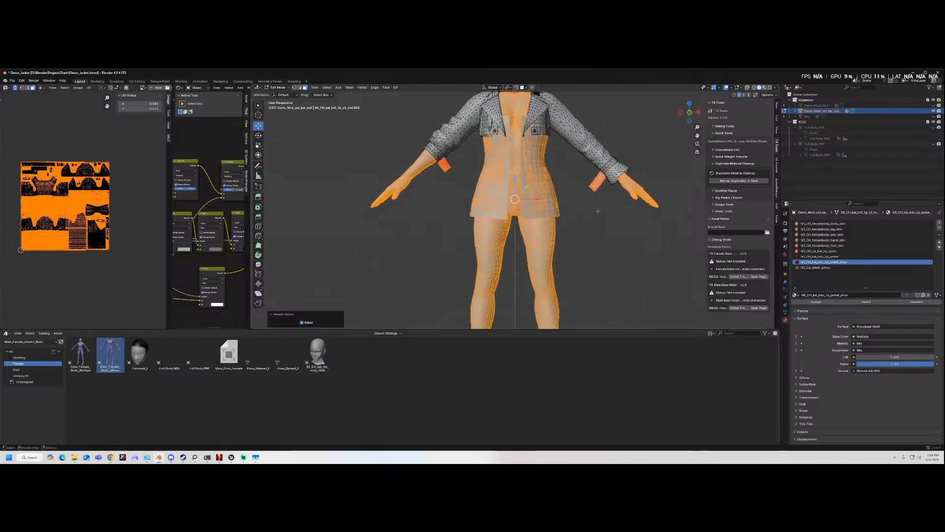
left_click(601, 210)
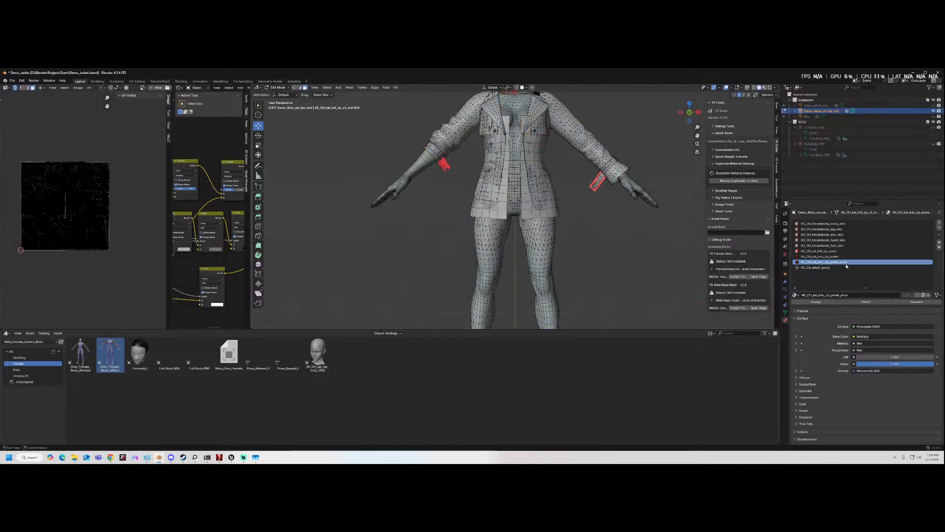
- Select the faces assigned to the jacket_phys and mesh proxy materials and hide them
left_click(867, 301)
left_click(829, 268)
left_click(873, 301)
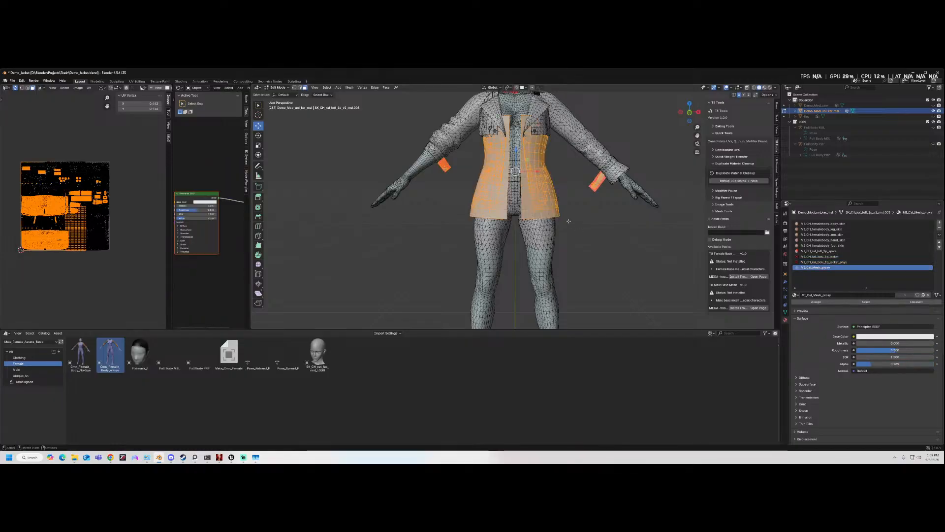
key("h")
mouse_move(546, 208)
middle_mouse_down()
mouse_move(578, 213)
mouse_move(561, 182)
mouse_move(525, 219)
mouse_move(489, 217)
mouse_move(549, 202)
middle_mouse_up()
scroll(549, 202, "down", 3)
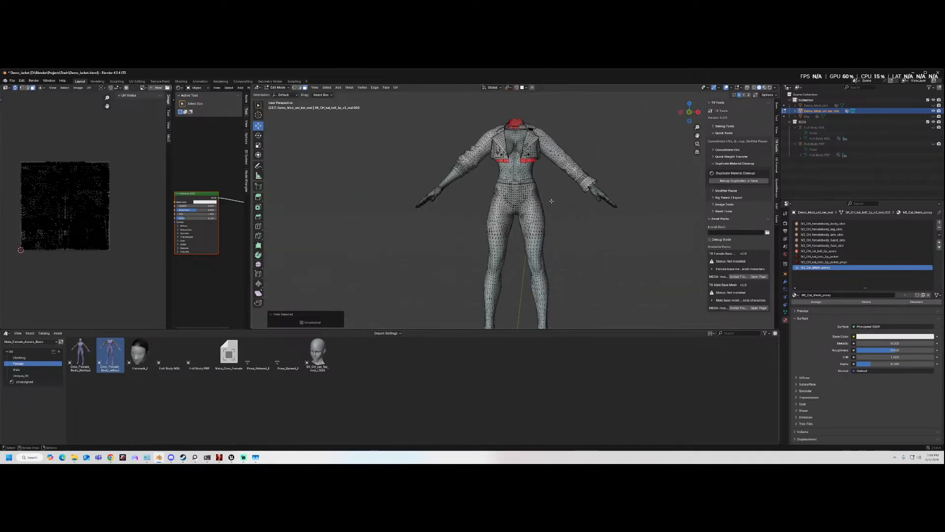
- Duplicate all visible faces in place, separate the copy by selection into its own object, and return to Object Mode
key("a")
key("shift+d")
key("Escape")
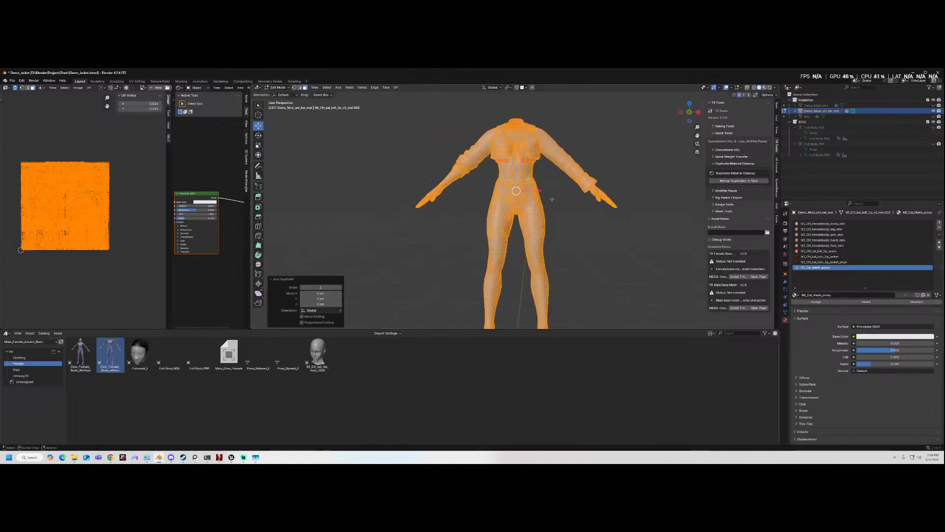
right_click(552, 199)
mouse_move(547, 293)
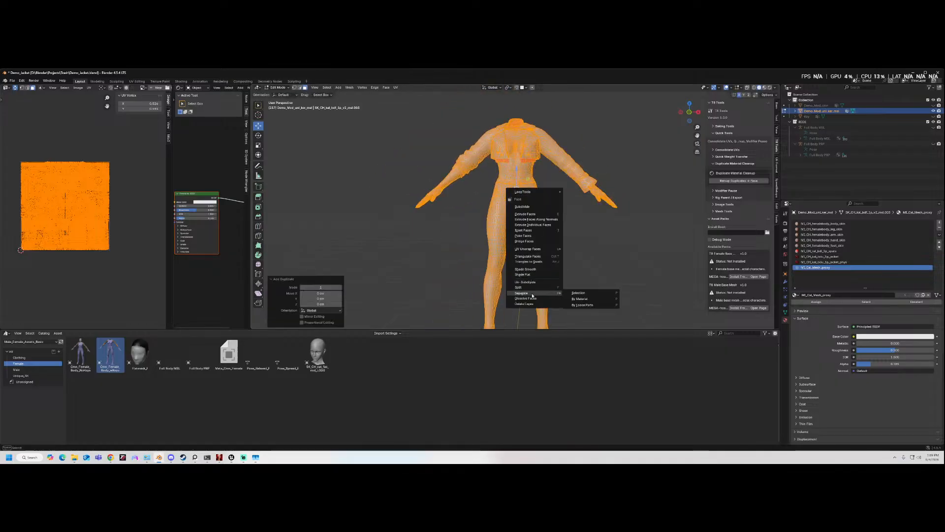
left_click(579, 294)
left_click(278, 88)
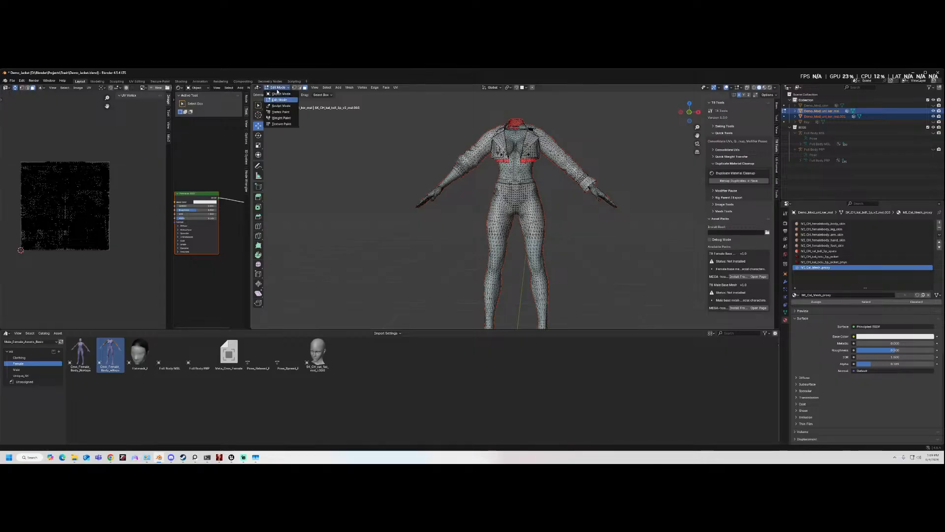
left_click(280, 94)
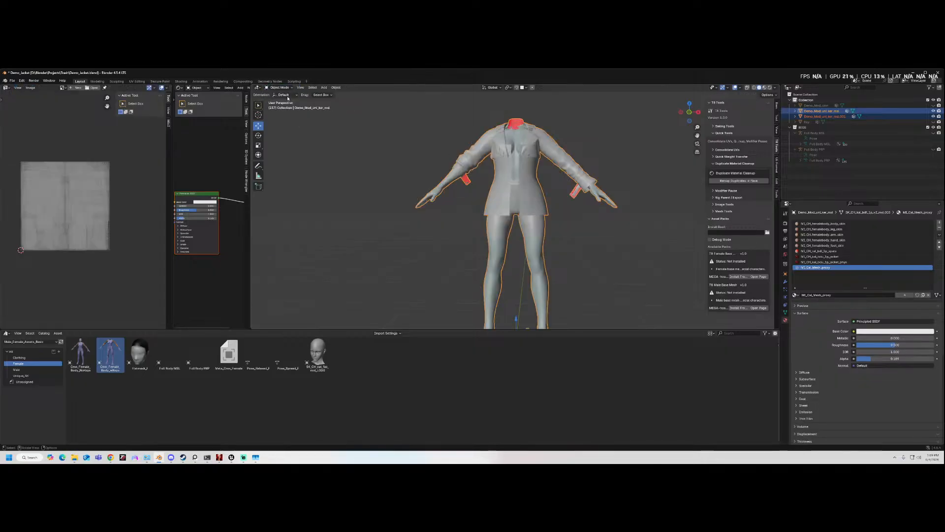
- Hide the long jacket mesh and select the remaining .001 body mesh with the cropped jacket
key("h")
left_click(507, 187)
middle_click_drag(508, 187, 502, 158)
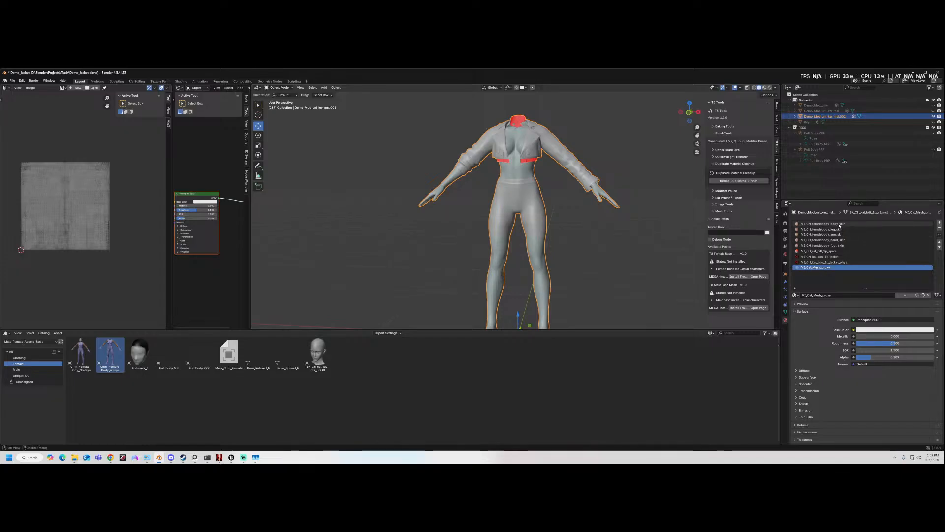
- Remove all material slots from the .001 body mesh and assign the existing Material in their place
left_click(910, 225)
left_click(940, 228)
left_click(940, 228)
left_click(940, 228)
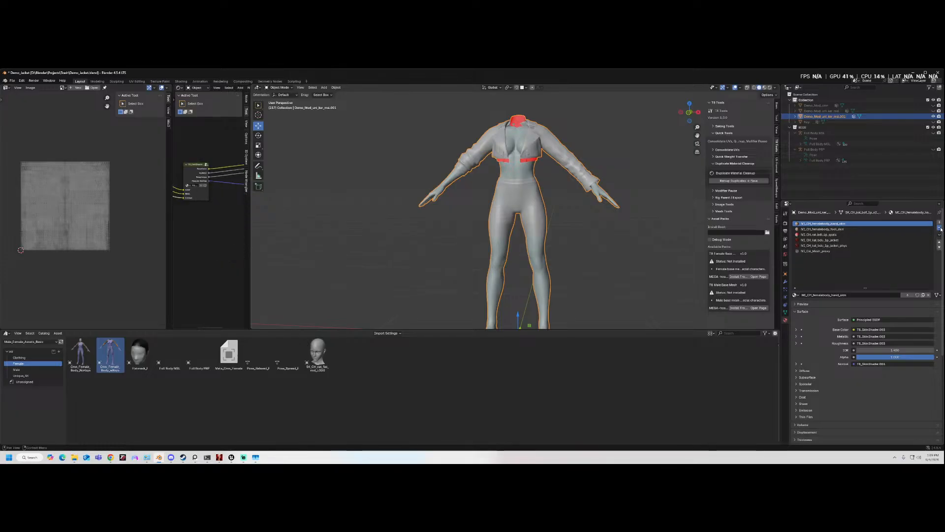
left_click(940, 228)
left_click(940, 228)
left_click(940, 228)
left_click(940, 228)
left_click(940, 228)
left_click(940, 228)
left_click(795, 295)
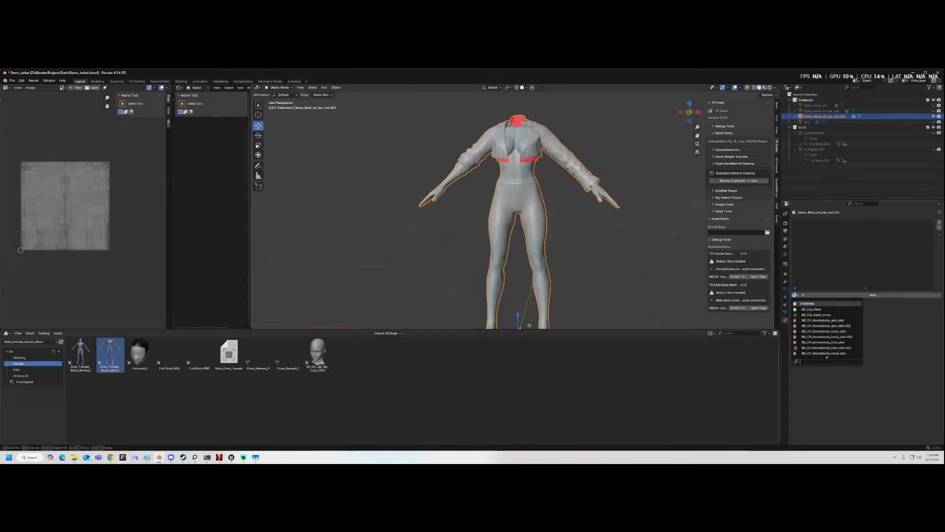
left_click(828, 301)
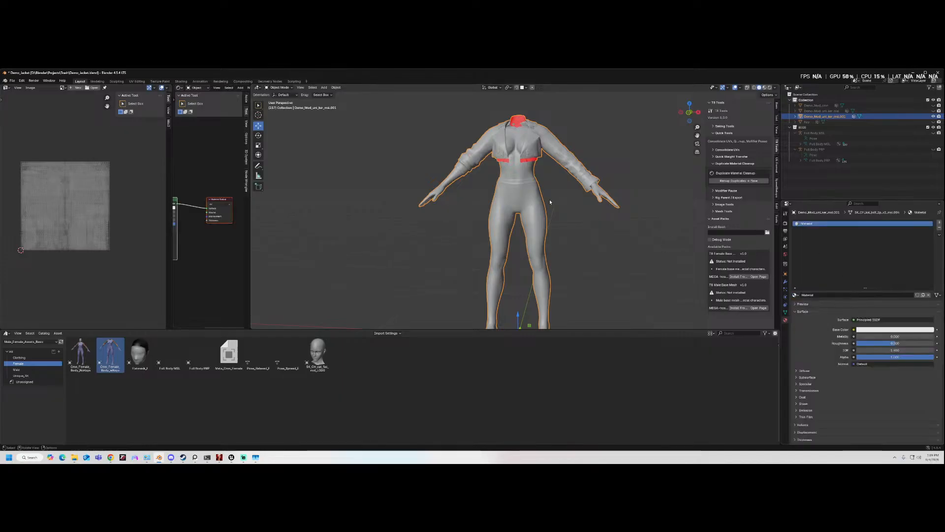
- In front view, add the skeleton rig asset from the library's unique rig catalog to the scene beside the body mesh
left_click(687, 114)
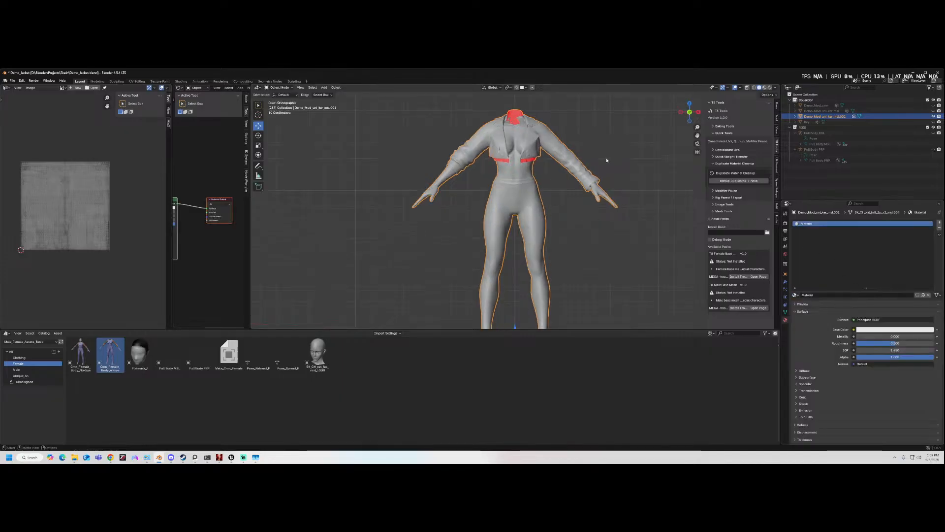
scroll(569, 182, "down", 1)
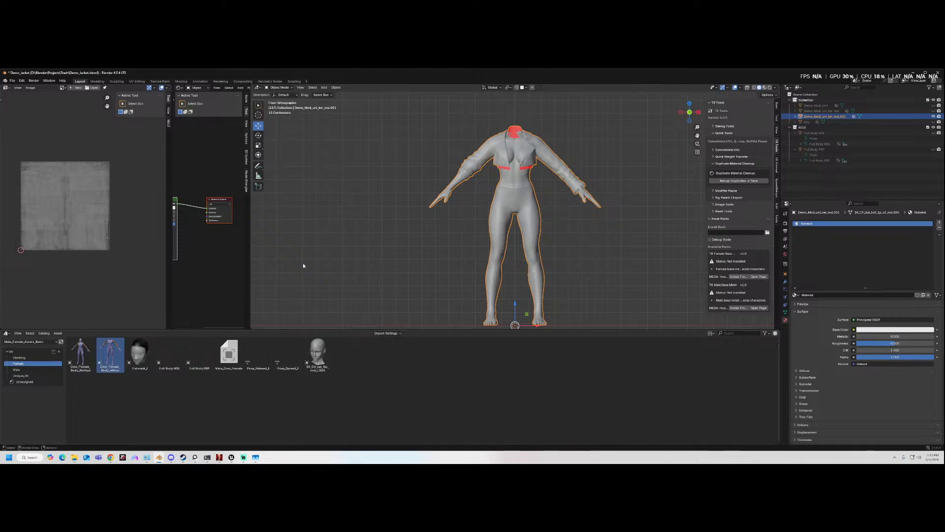
left_click(21, 375)
left_click(84, 362)
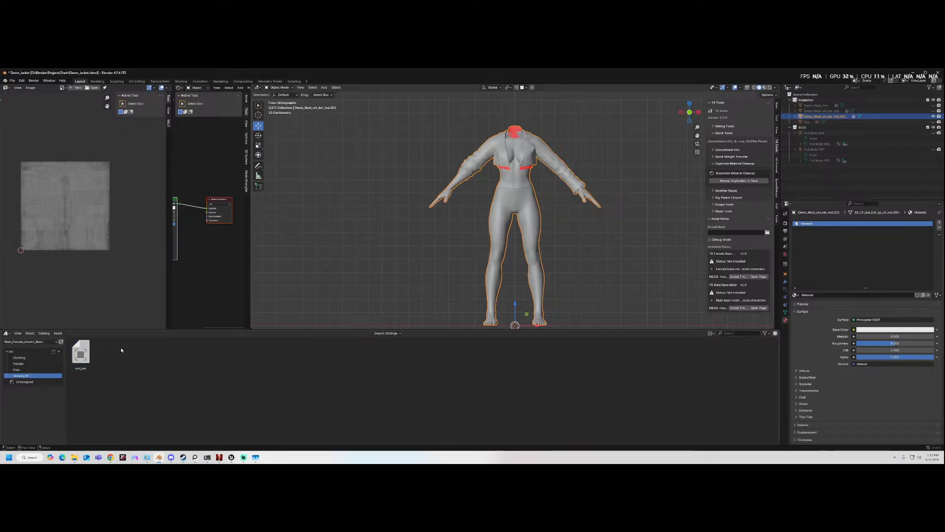
left_click_drag(80, 354, 379, 271)
scroll(411, 252, "down", 2)
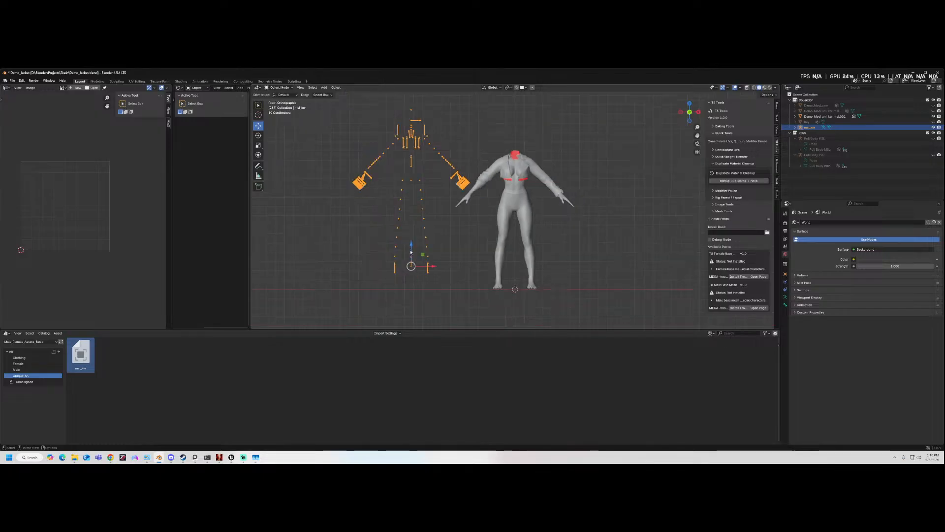
- Set the rig's X, Y and Z location to 0 so it lines up with the body mesh
left_click(786, 273)
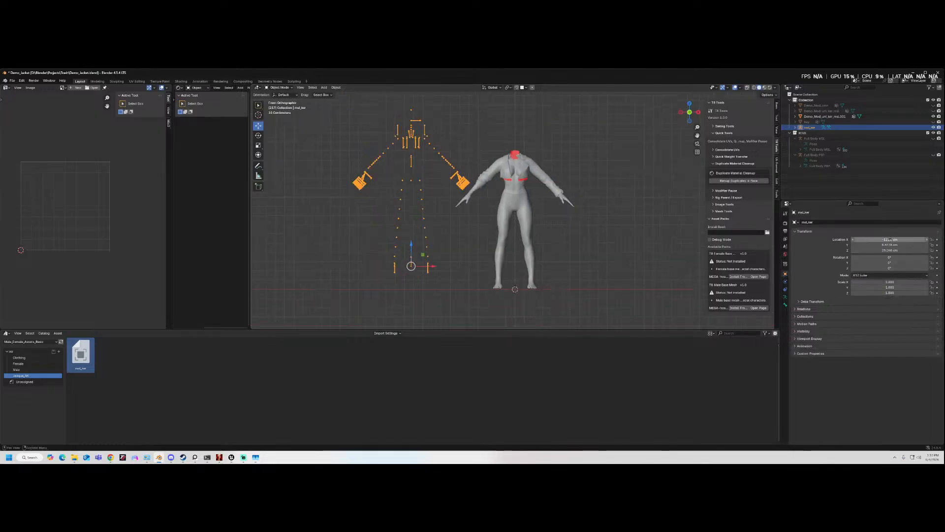
left_click_drag(869, 239, 879, 274)
type("0")
key("Return")
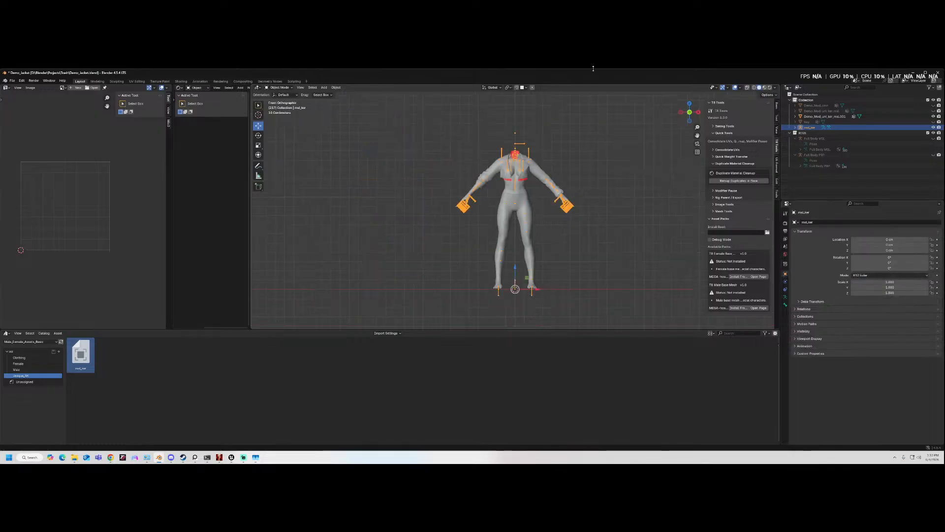
scroll(587, 193, "up", 4)
scroll(625, 193, "down", 2)
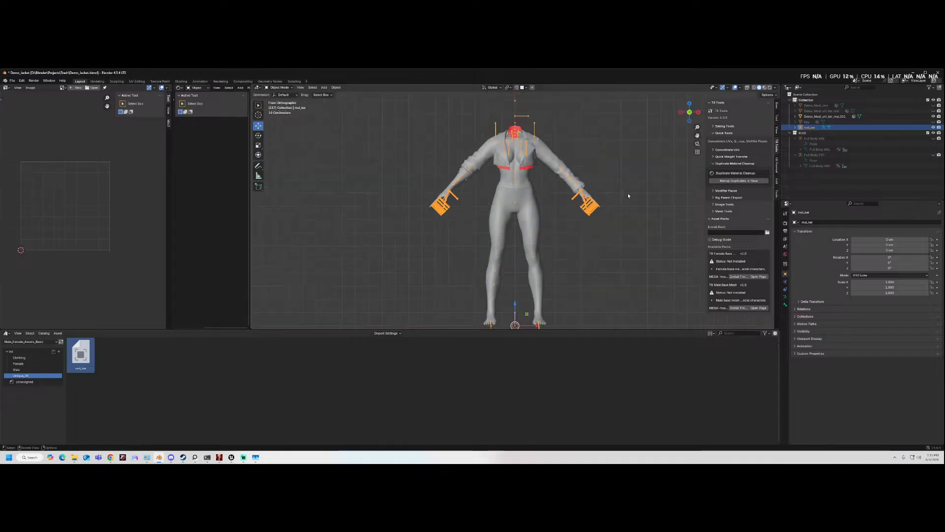
- Rename the .001 body mesh, replacing its numeric suffix with "_ref"
left_click(935, 111)
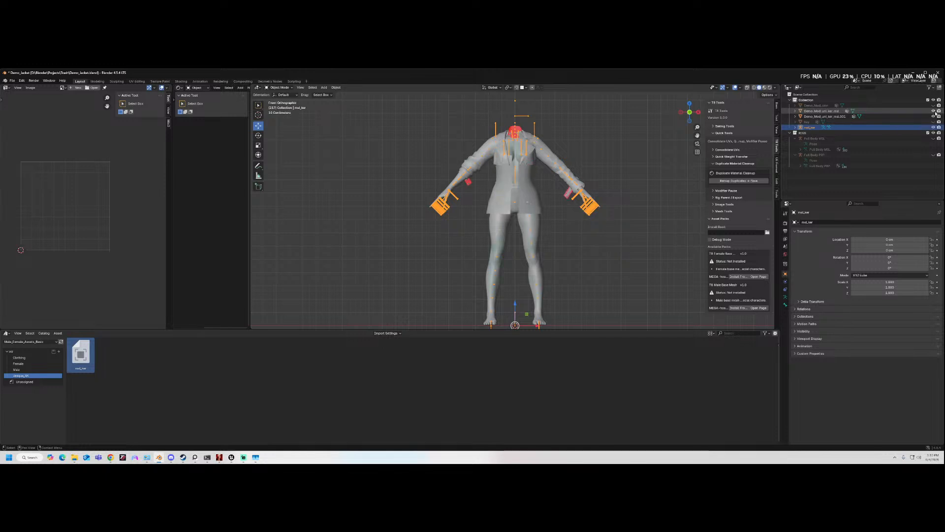
left_click(934, 112)
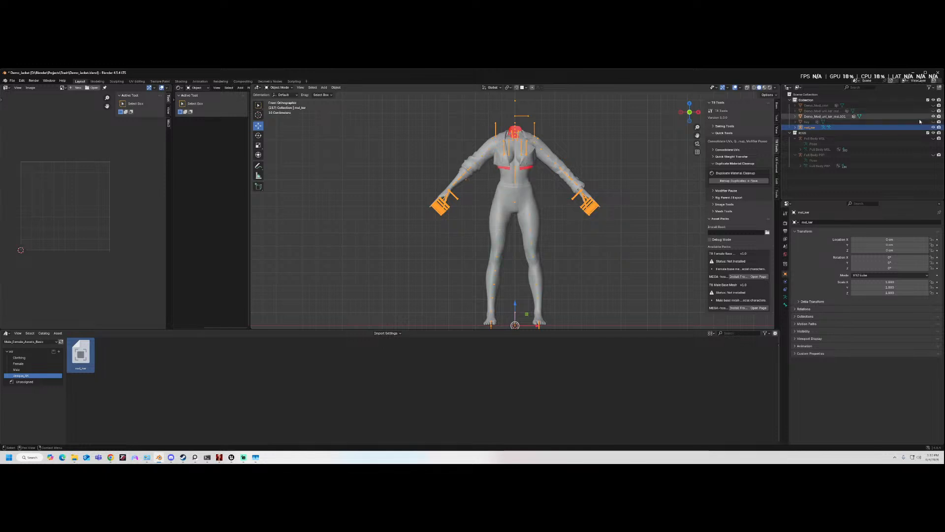
left_click(928, 115)
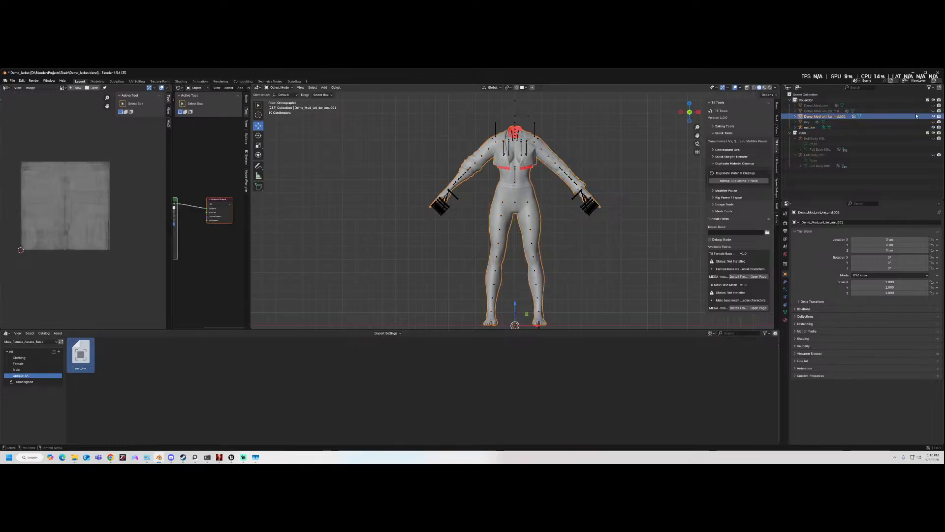
double_click(847, 116)
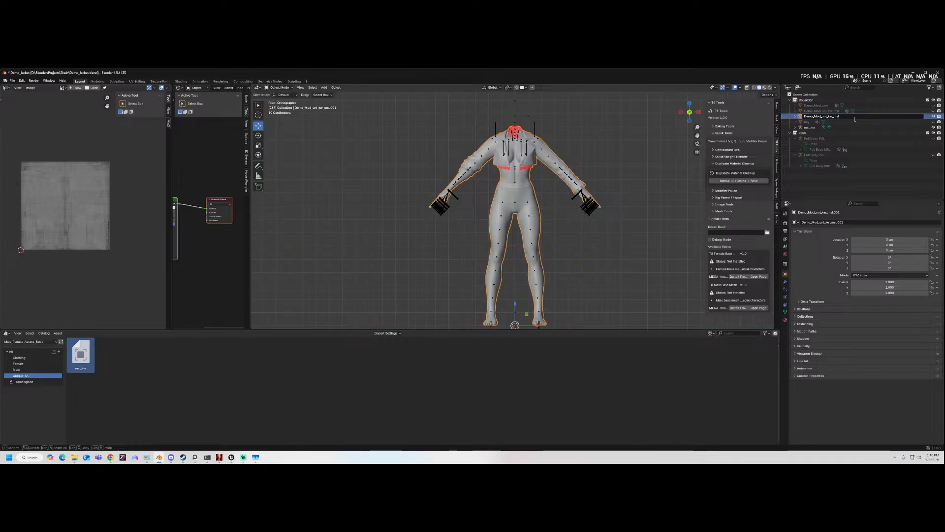
key("BackSpace")
key("BackSpace")
type("ref")
key("Return")
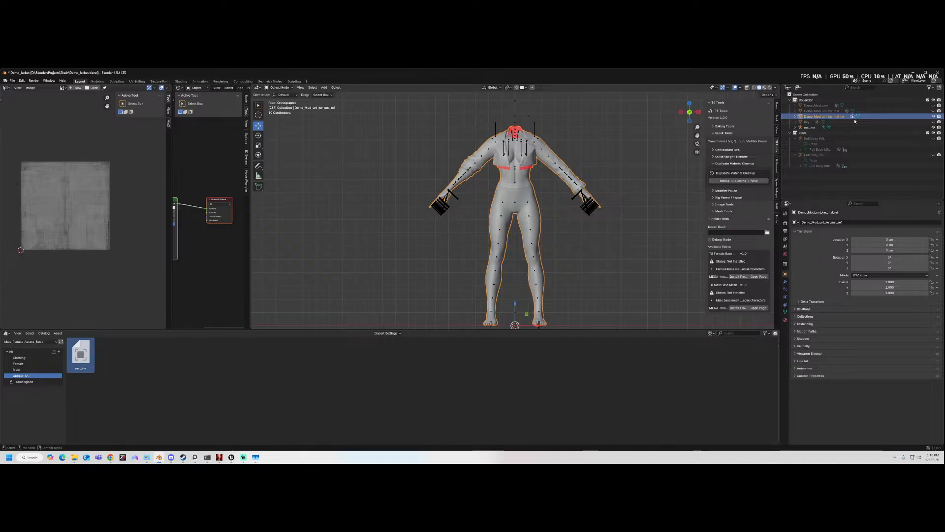
- Show the long jacket mesh and parent both it and the _ref mesh to the rig with Armature Deform
left_click(933, 111)
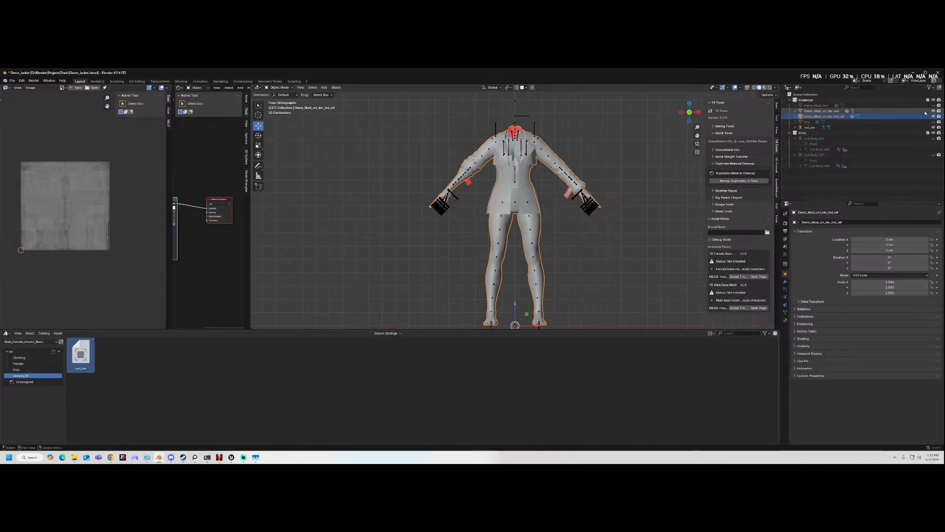
left_click(835, 111)
left_click(818, 127, "shift")
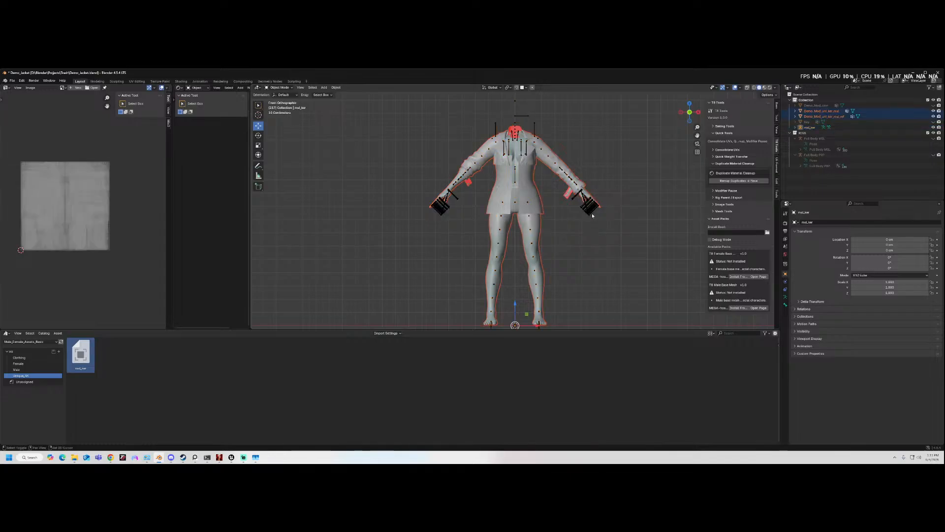
right_click(615, 215)
mouse_move(602, 272)
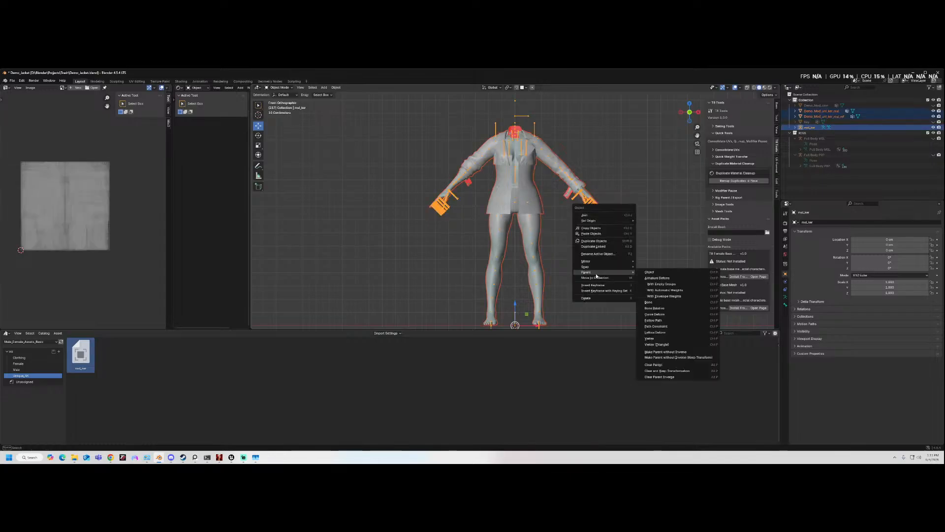
left_click(681, 278)
left_click(795, 116)
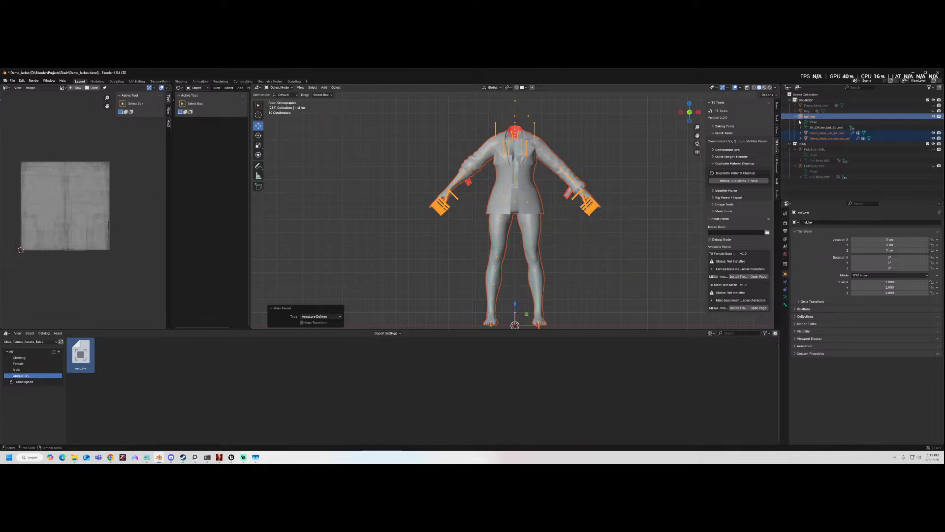
left_click(655, 172)
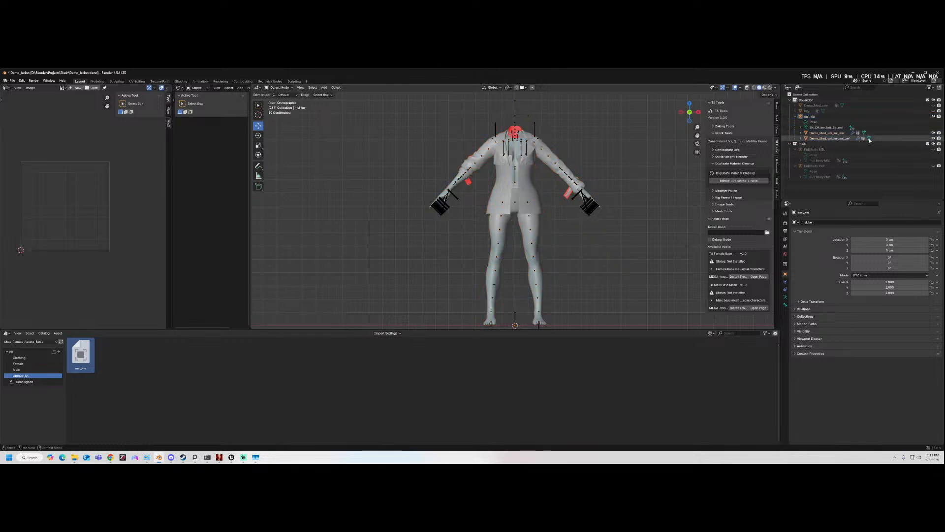
- Hide the _ref mesh and export the selected jacket mesh and rig as FBX, overwriting Demo_full_body_MSL.fbx
left_click(933, 139)
key("a")
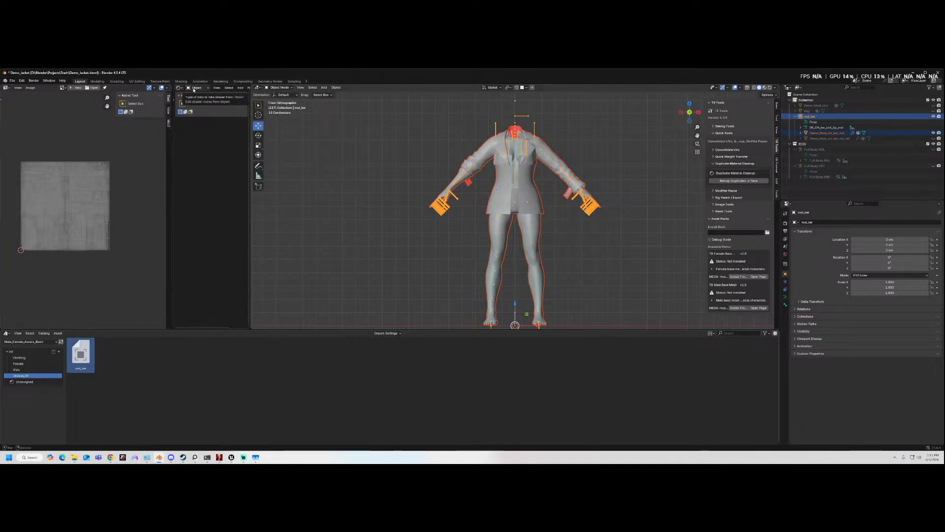
left_click(12, 80)
mouse_move(38, 166)
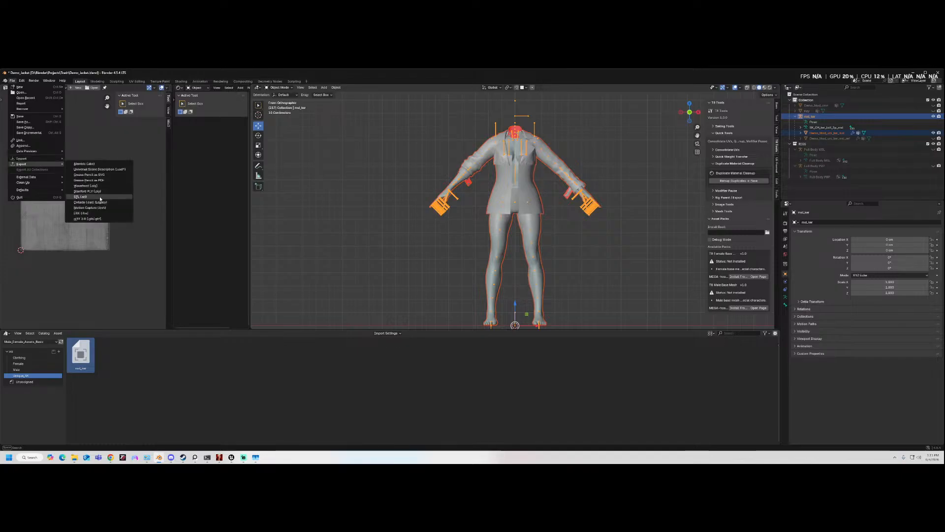
left_click(81, 212)
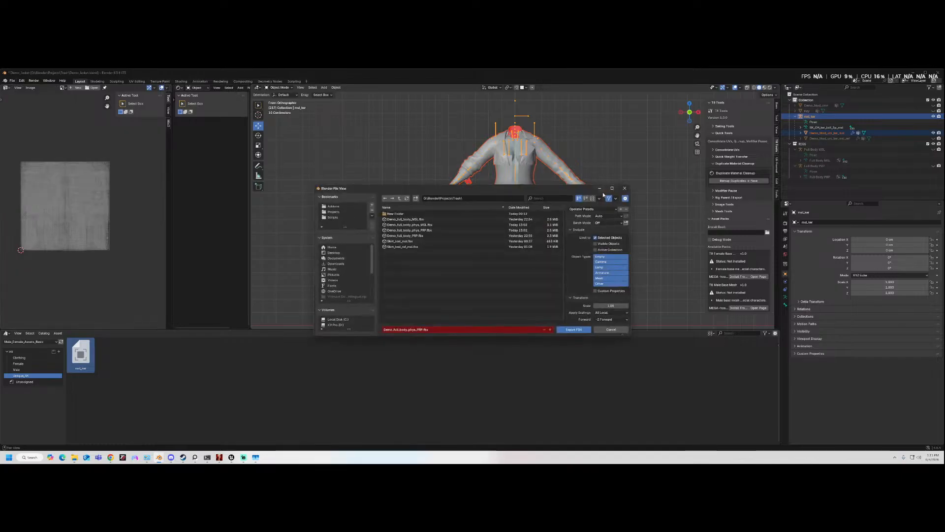
left_click(590, 209)
left_click(592, 224)
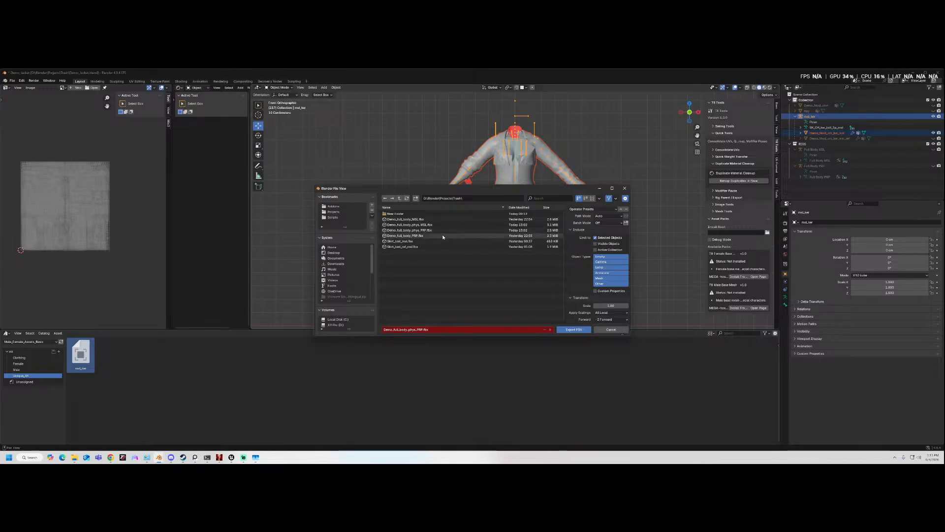
left_click(420, 220)
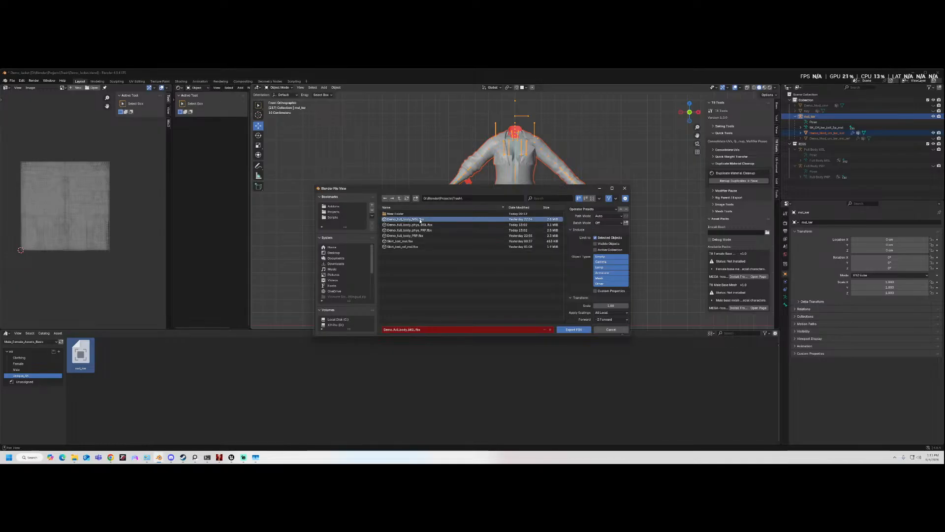
left_click(569, 331)
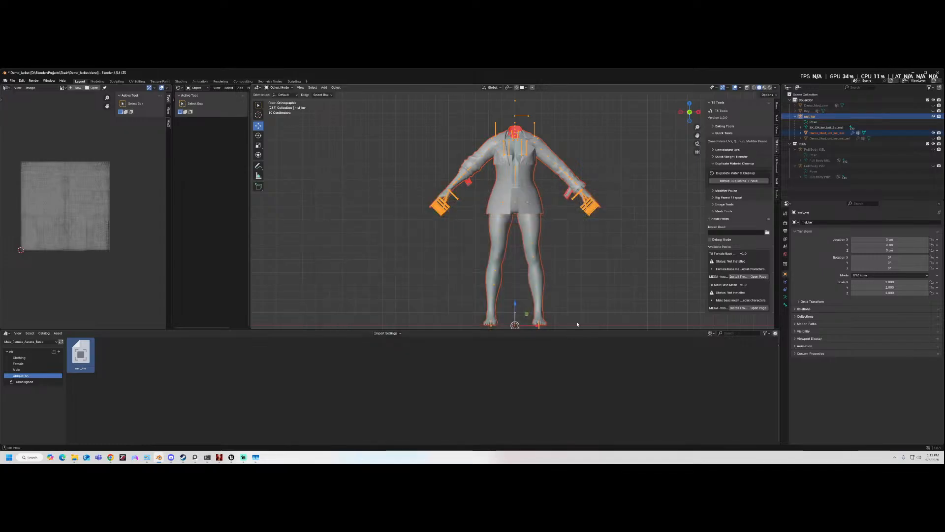
- Hide the long jacket mesh and show the _ref mesh, keeping it selected together with the rig
scroll(573, 254, "down", 2)
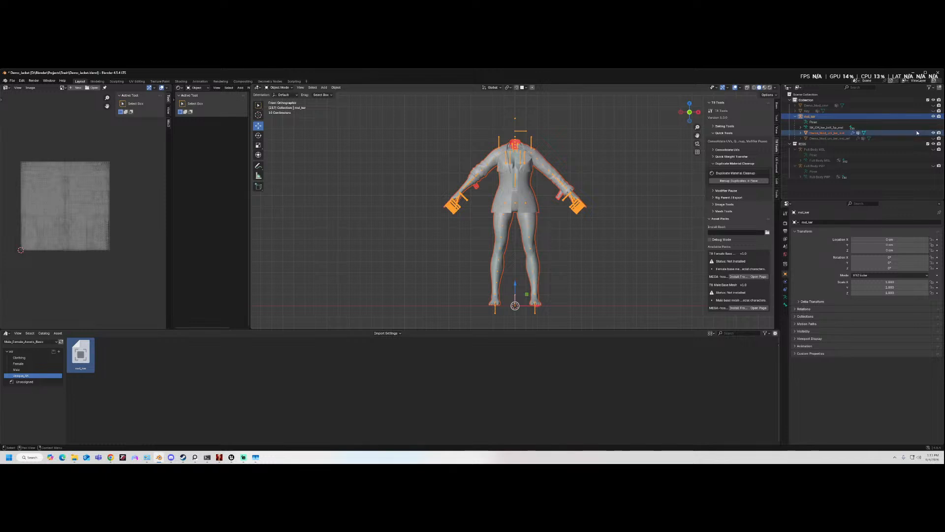
left_click(934, 133)
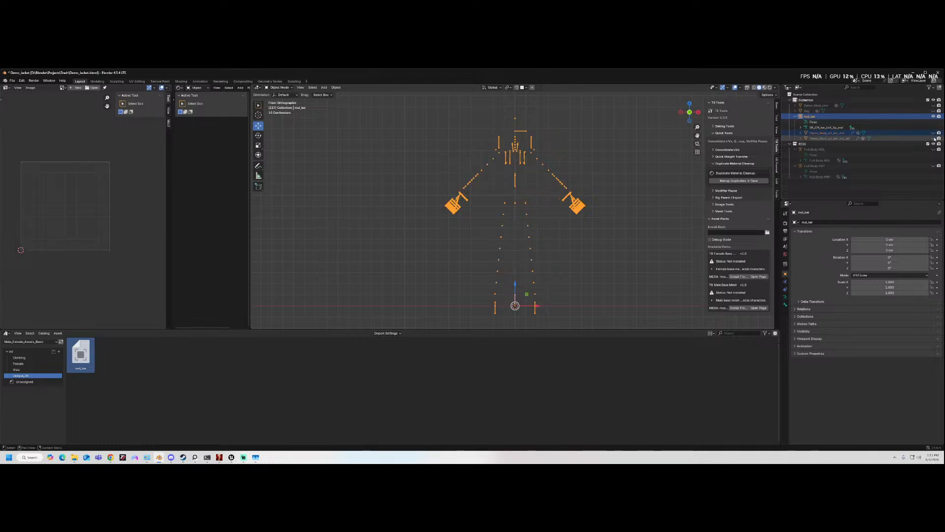
left_click(538, 155)
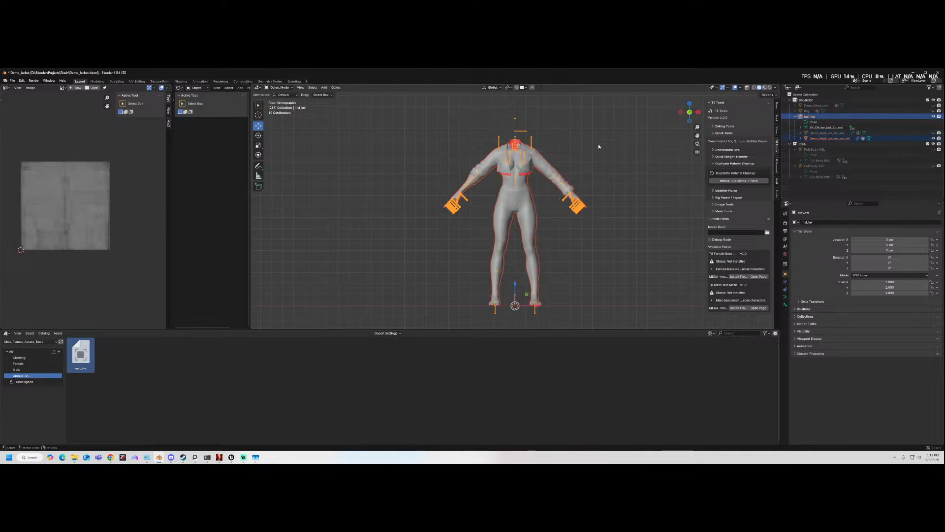
- Export the selected _ref mesh and rig as an FBX file named Demo_full_body_MSL_PA.fbx
left_click(11, 80)
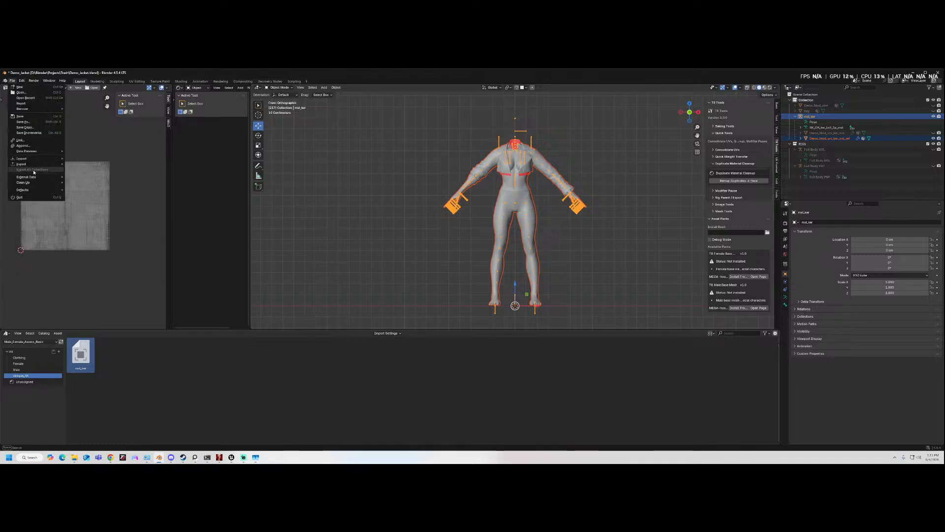
mouse_move(22, 164)
left_click(89, 213)
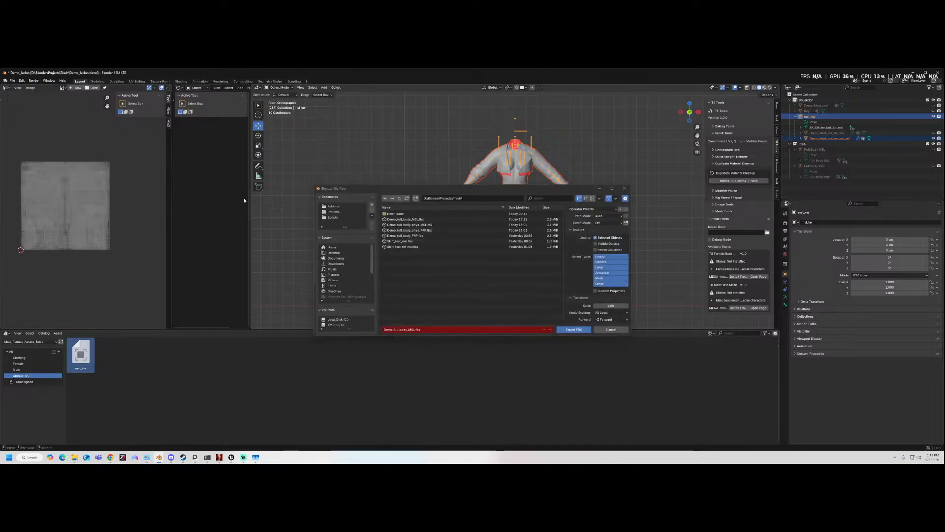
left_click(435, 220)
left_click(400, 329)
key("BackSpace")
key("BackSpace")
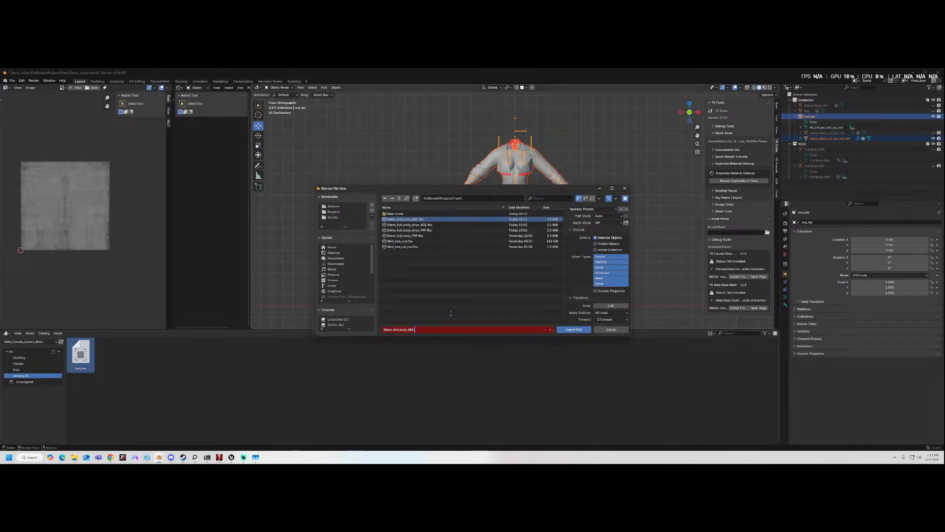
key("Return")
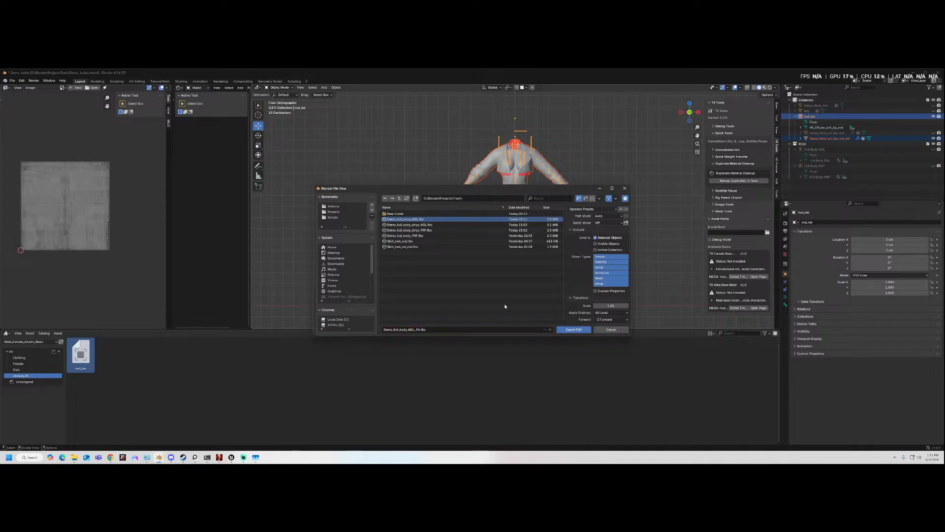
left_click(573, 329)
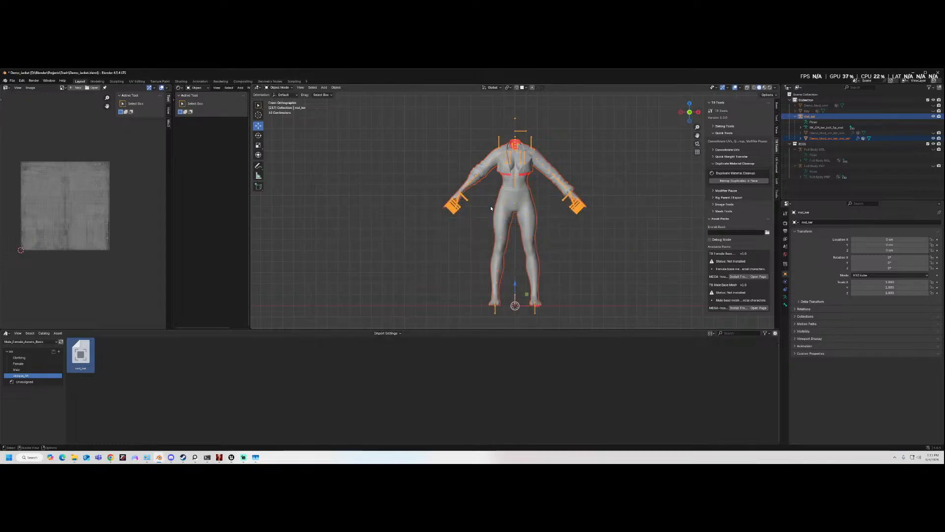
- Switch to Unreal Editor, create a folder named simulated inside the demo mod's folder 2, and open it
scroll(498, 238, "up", 1)
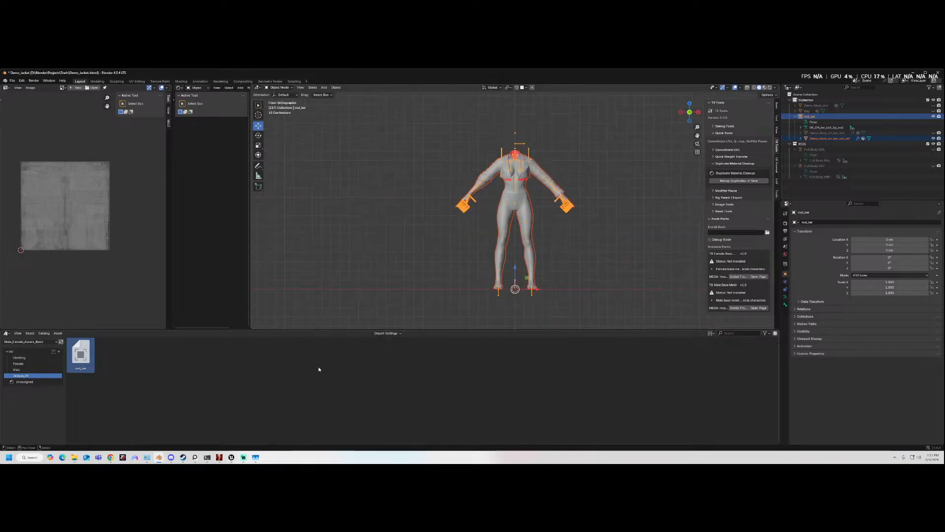
left_click(232, 458)
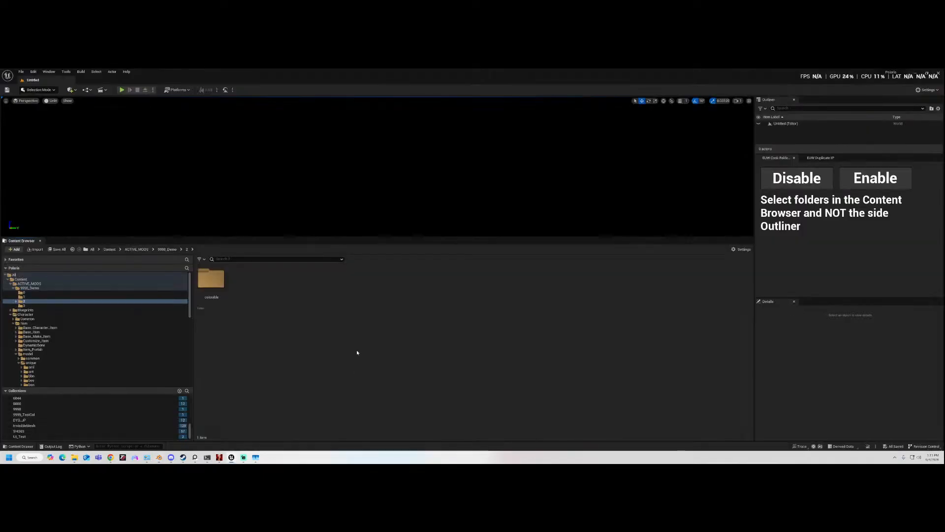
right_click(299, 302)
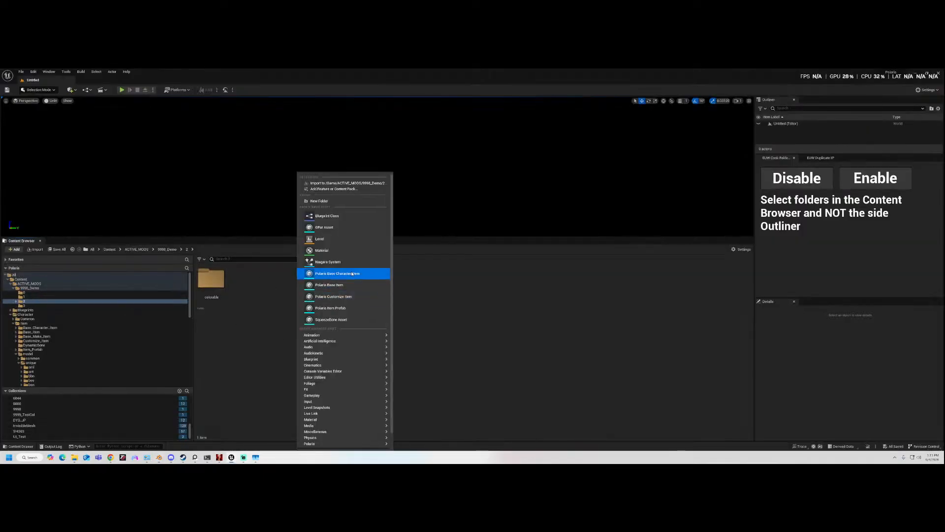
left_click(326, 203)
type("P")
key("BackSpace")
type("S")
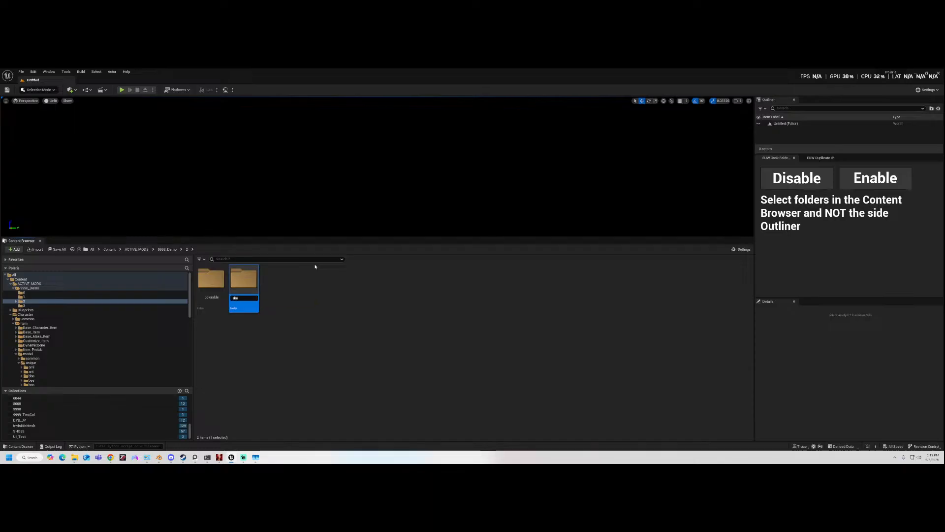
type("ed")
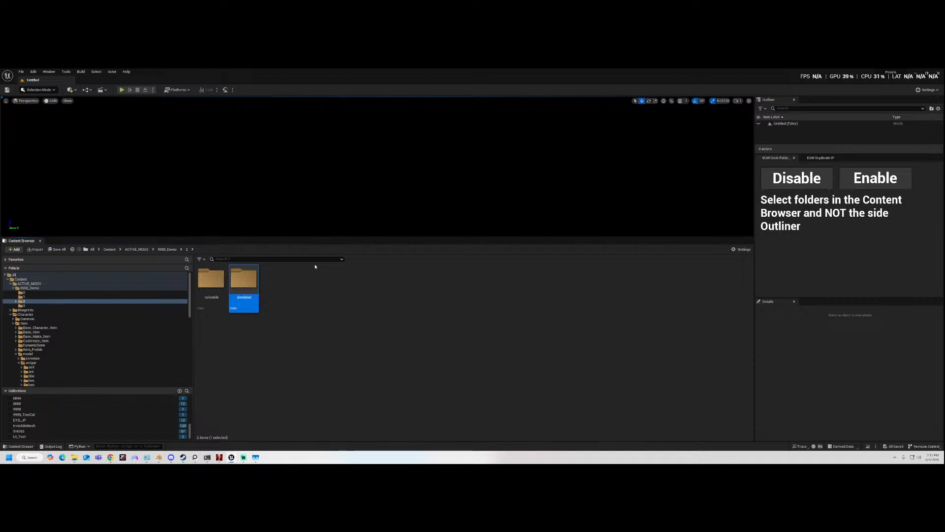
double_click(253, 285)
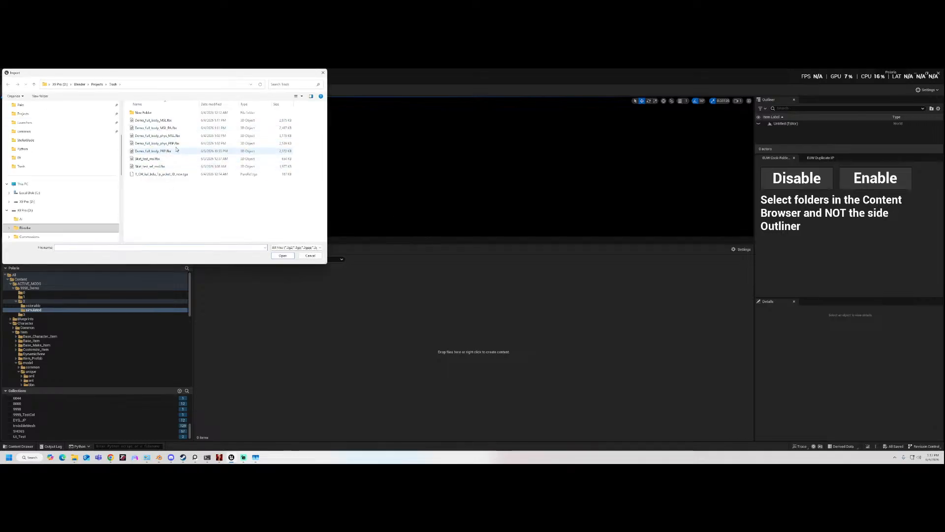
- Import Demo_full_body_MSL.fbx and Demo_full_body_MSL_PA.fbx as skeletal meshes, assigning the skeleton SKT_CH_base_msl to both
left_click(154, 120)
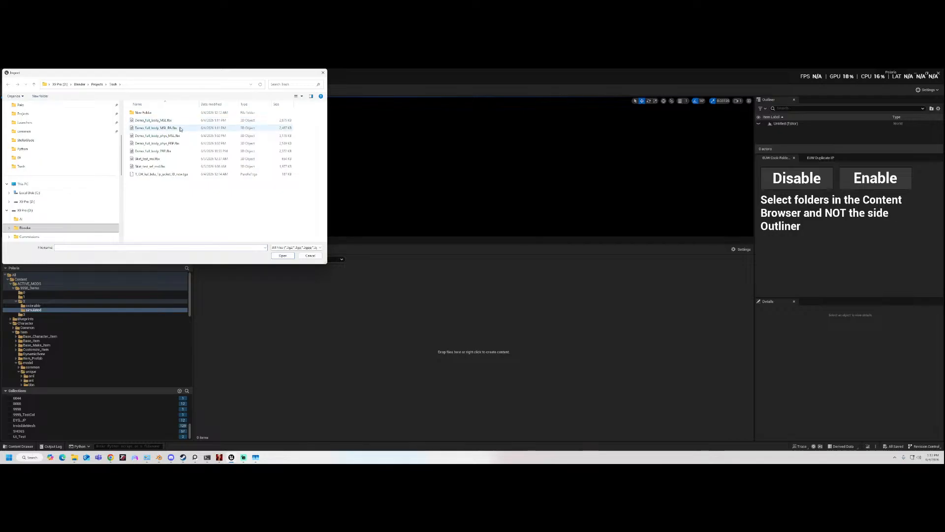
left_click(156, 127, "shift")
left_click(279, 258)
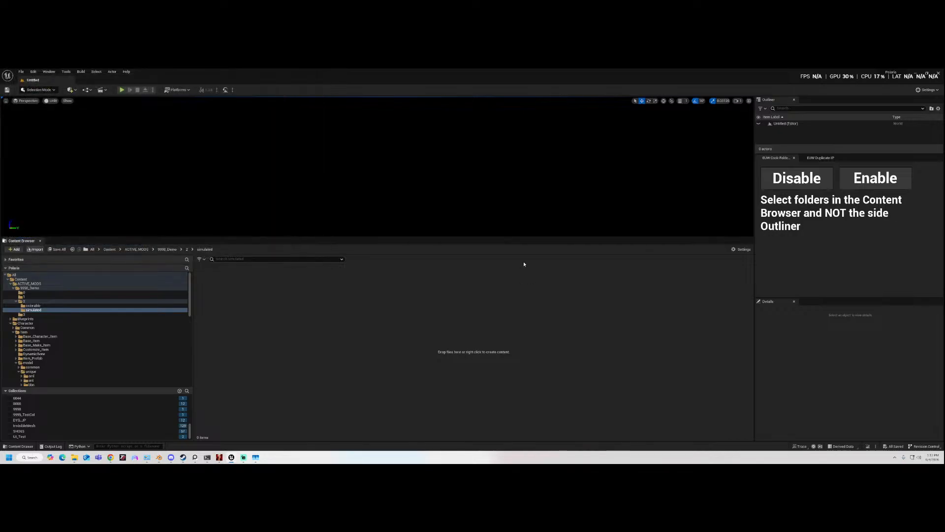
left_click(501, 217)
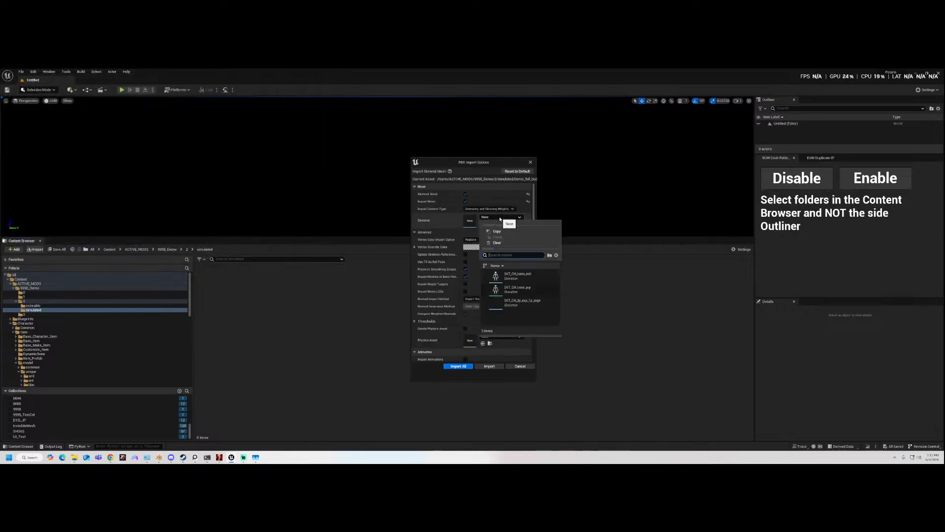
left_click(517, 276)
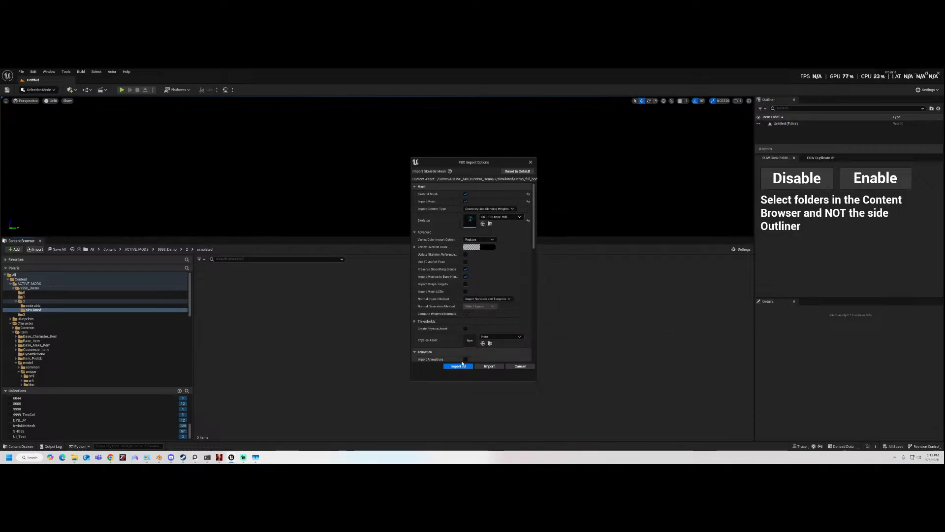
left_click(457, 366)
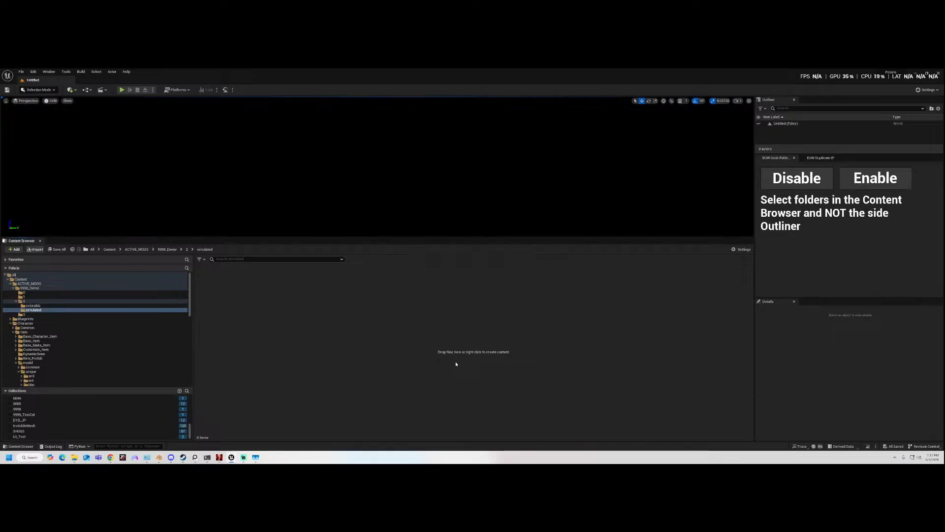
- Open the imported Demo_full_body_MSL skeletal mesh and examine the jacket and body from the front
left_click(212, 286)
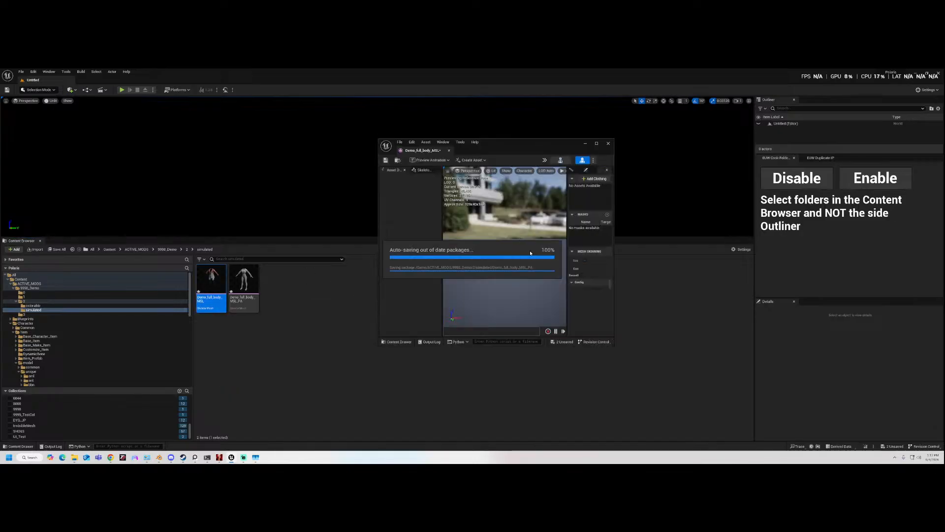
left_click_drag(508, 261, 508, 229)
mouse_move(509, 261)
right_mouse_down()
mouse_move(549, 296)
mouse_move(512, 263)
right_mouse_up()
left_click_drag(509, 261, 515, 283, "alt")
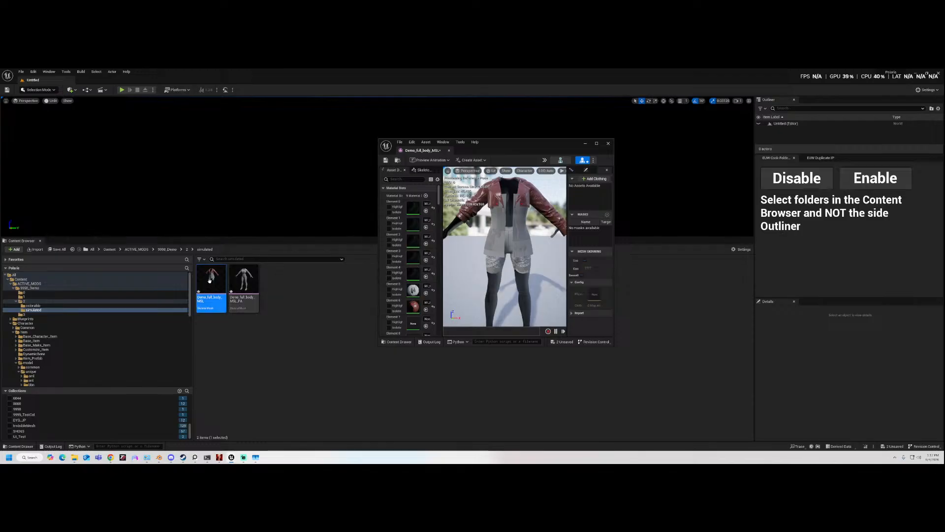
- Close the mesh editor and delete the Demo_full_body_MSL skeletal mesh from the simulated folder
left_click(609, 143)
right_click(242, 290)
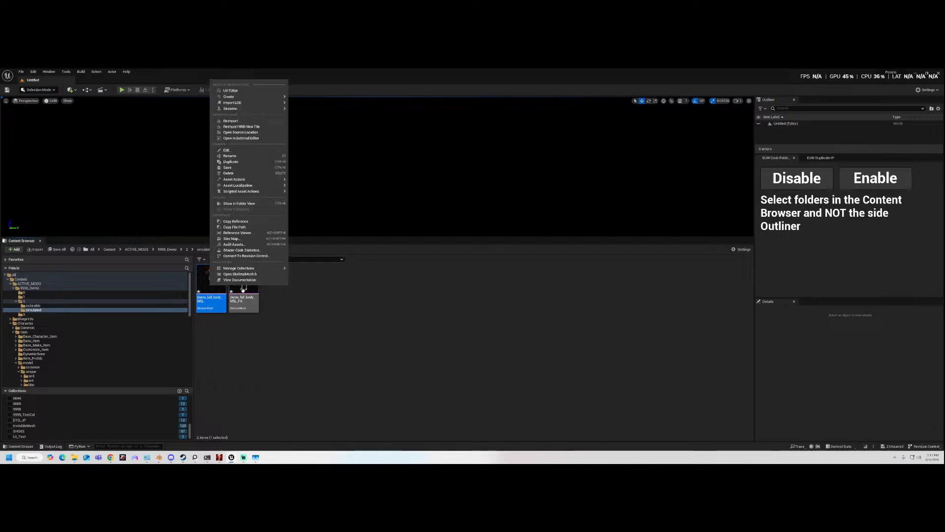
left_click(243, 173)
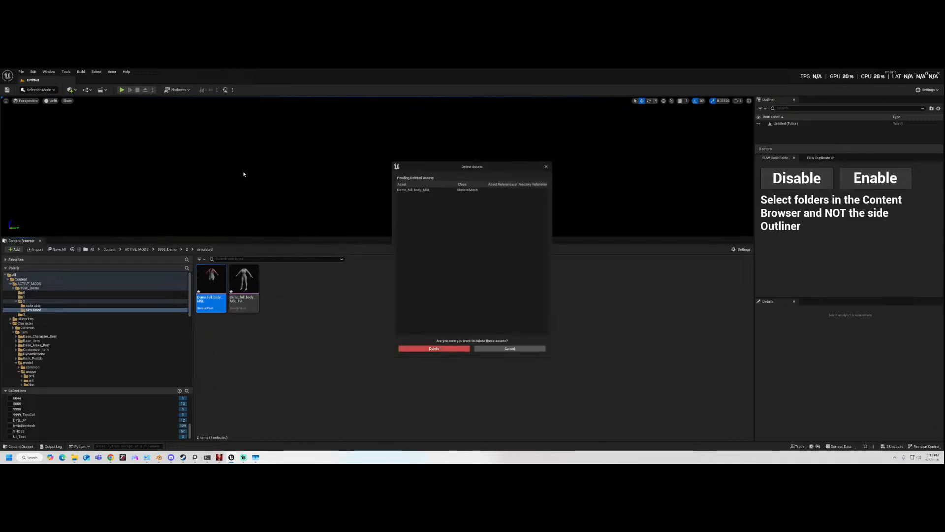
left_click(439, 351)
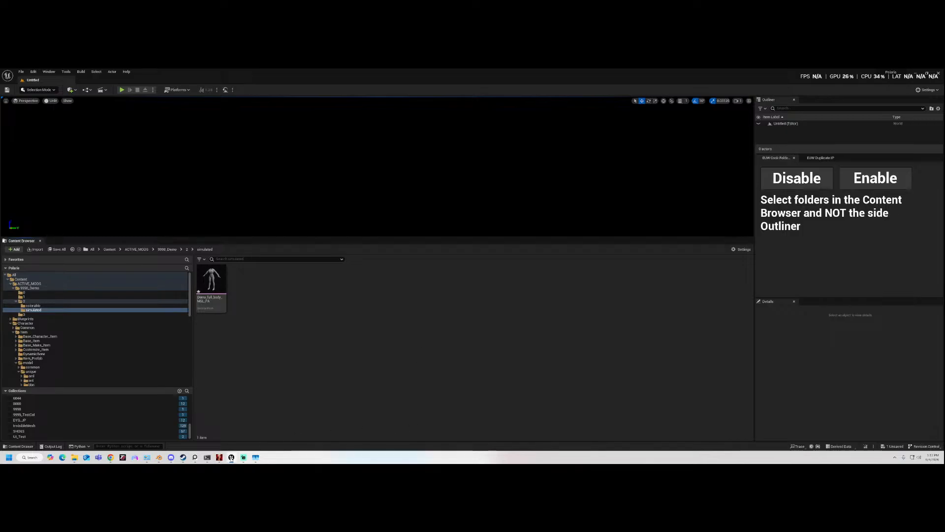
- Open the Demo_full_body_MSL_PA skeletal mesh, examine its body shape, and minimize the mesh editor
double_click(217, 283)
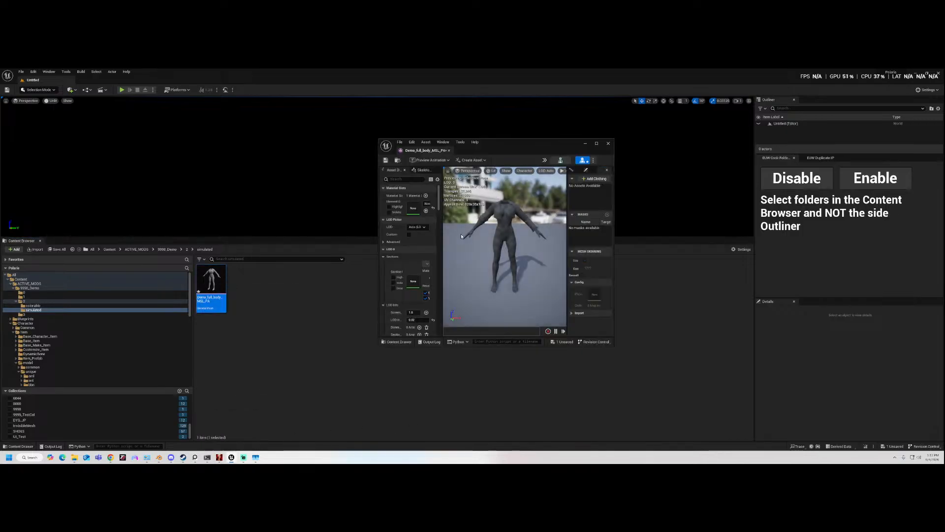
scroll(454, 239, "up", 5)
right_click_drag(455, 240, 455, 221)
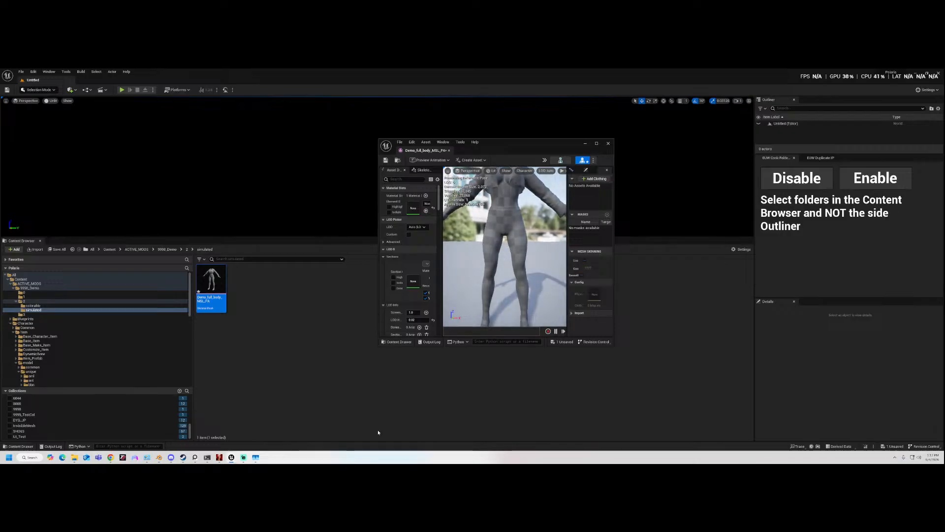
left_click(586, 144)
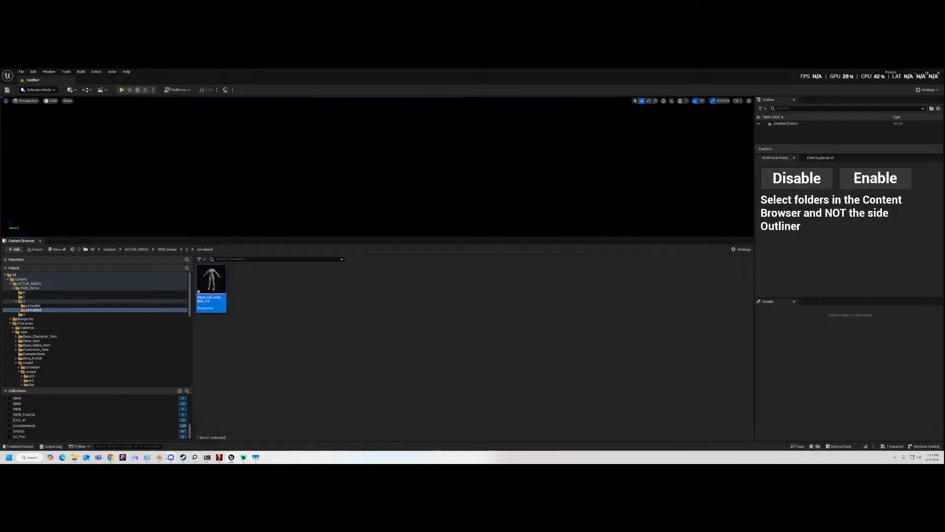
- Switch to Blender, show the jacket mesh instead of the _ref mesh, and reveal its hidden geometry in Edit Mode
left_click(161, 458)
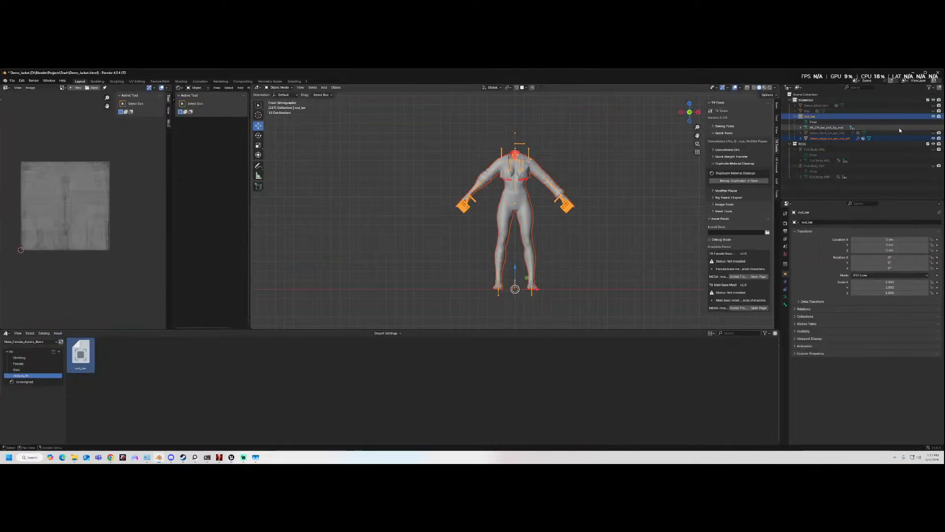
left_click(933, 138)
left_click(933, 133)
left_click(860, 133)
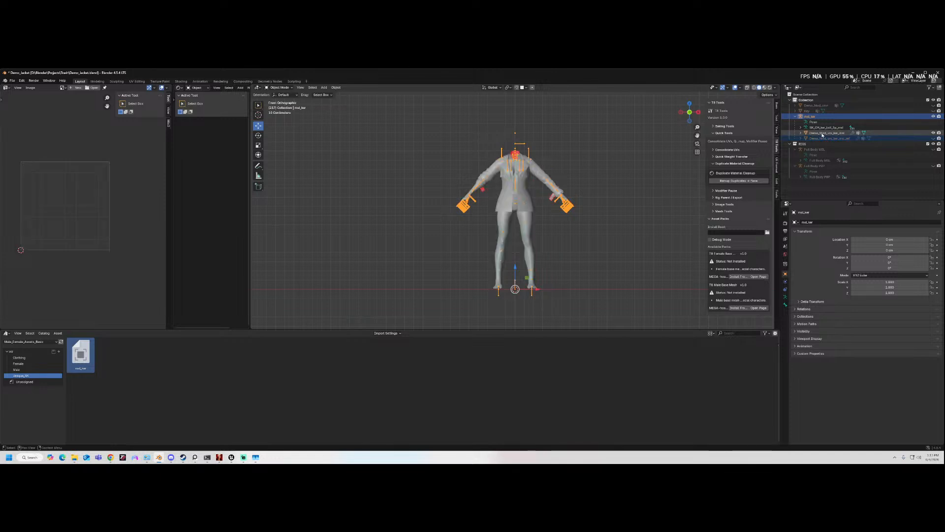
scroll(476, 181, "up", 3)
left_click(279, 88)
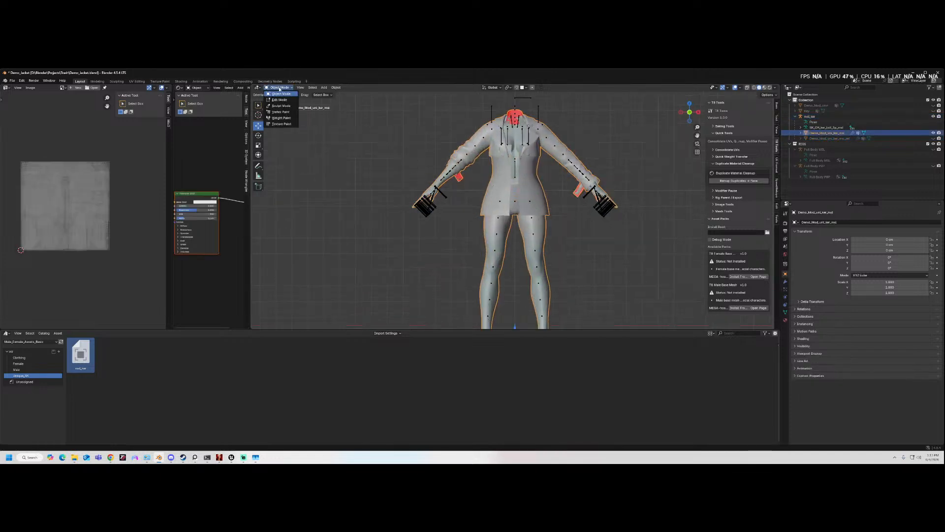
left_click(279, 100)
key("alt+h")
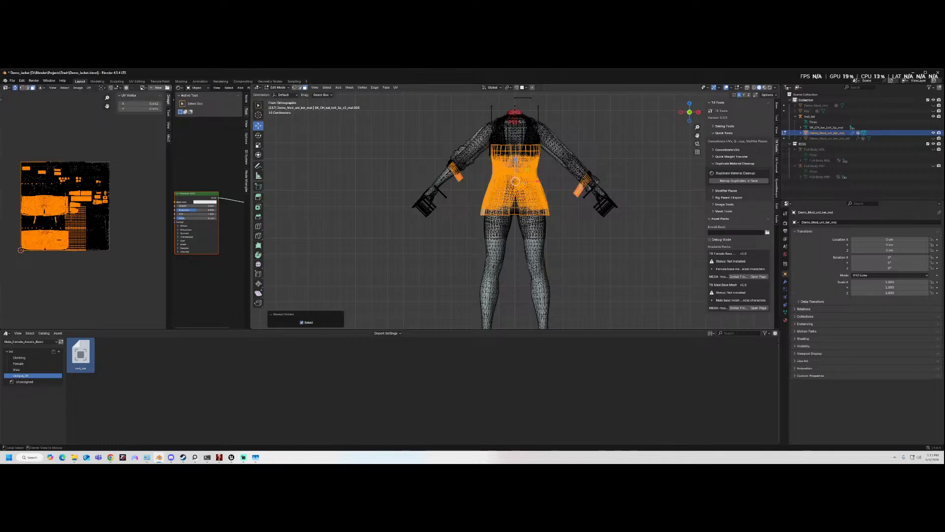
- Deselect the jacket geometry and examine its lower section and the body beneath it in Material Preview shading
scroll(552, 193, "up", 1)
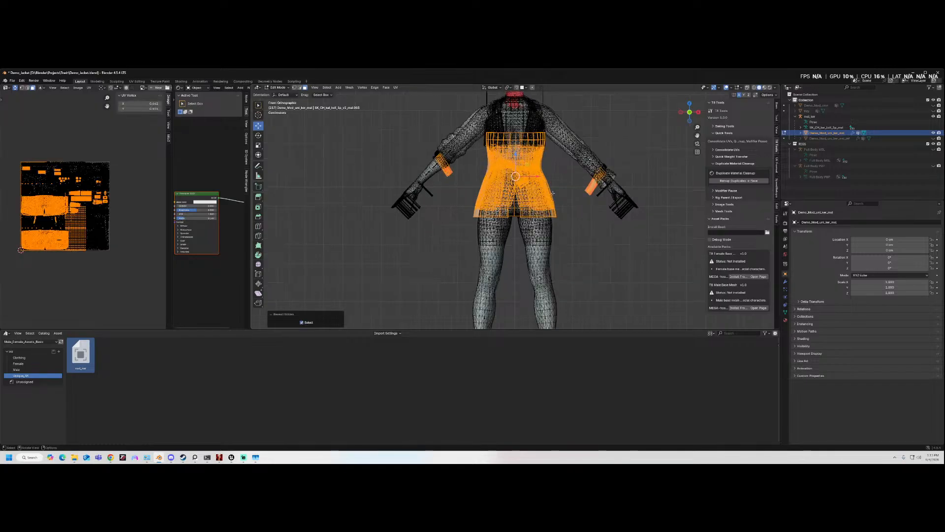
left_click(562, 186)
scroll(563, 186, "up", 1)
middle_click_drag(563, 187, 566, 186)
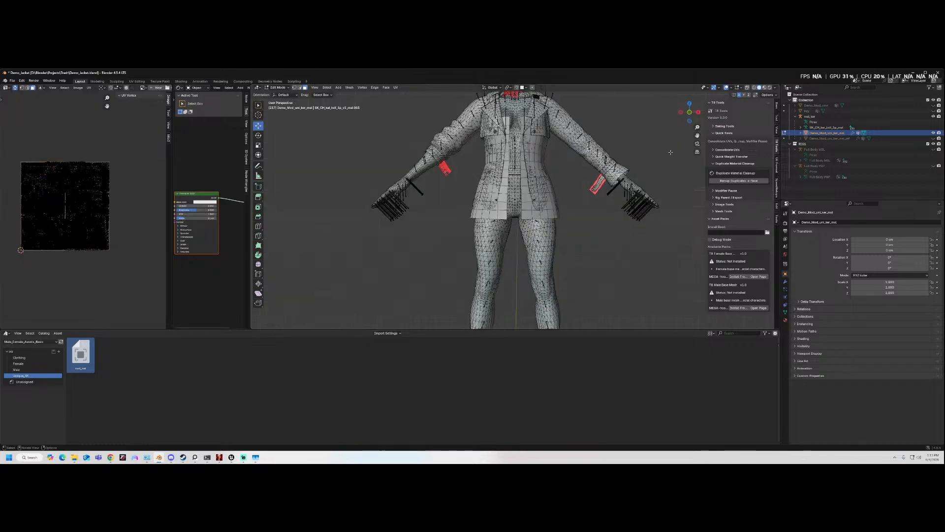
left_click(755, 87)
scroll(600, 185, "up", 2)
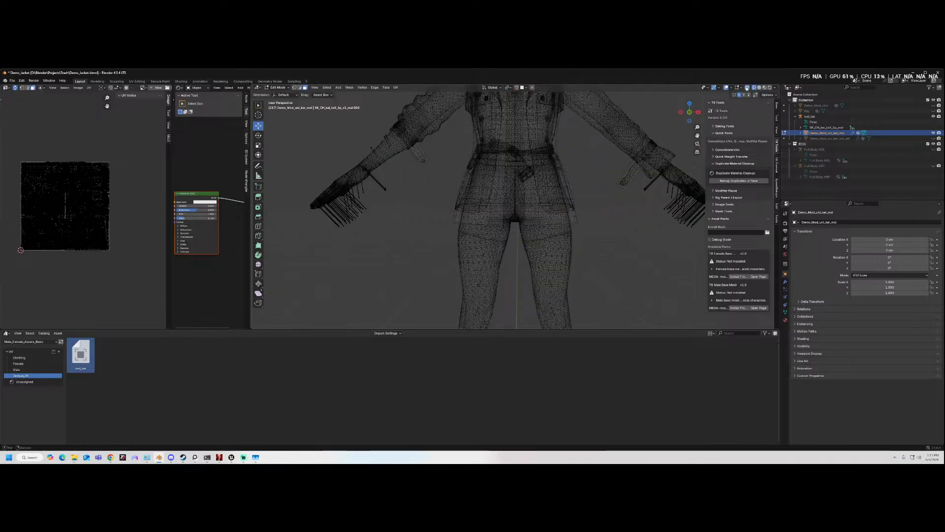
left_click(747, 87)
left_click(764, 88)
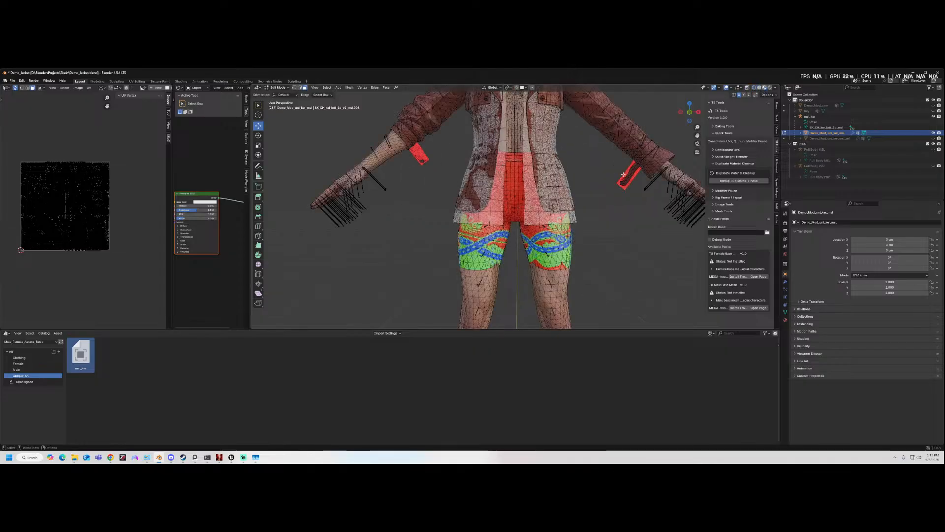
scroll(660, 189, "down", 2)
middle_click_drag(659, 190, 404, 195)
middle_click_drag(570, 159, 550, 158)
left_click(556, 181)
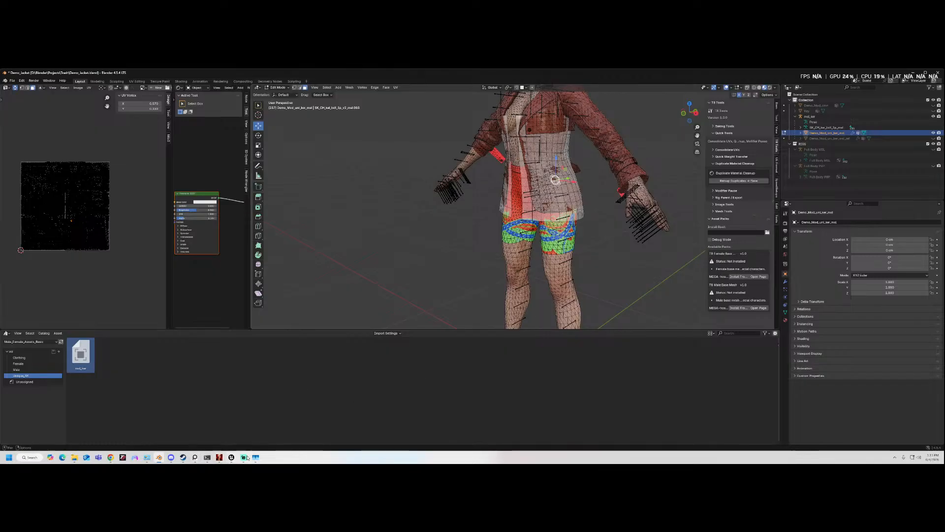
- Switch to Unreal Editor, import Demo_full_body_MSL.fbx again with skeleton SKT_CH_base_msl, and open the resulting skeletal mesh
mouse_move(232, 459)
left_click(213, 426)
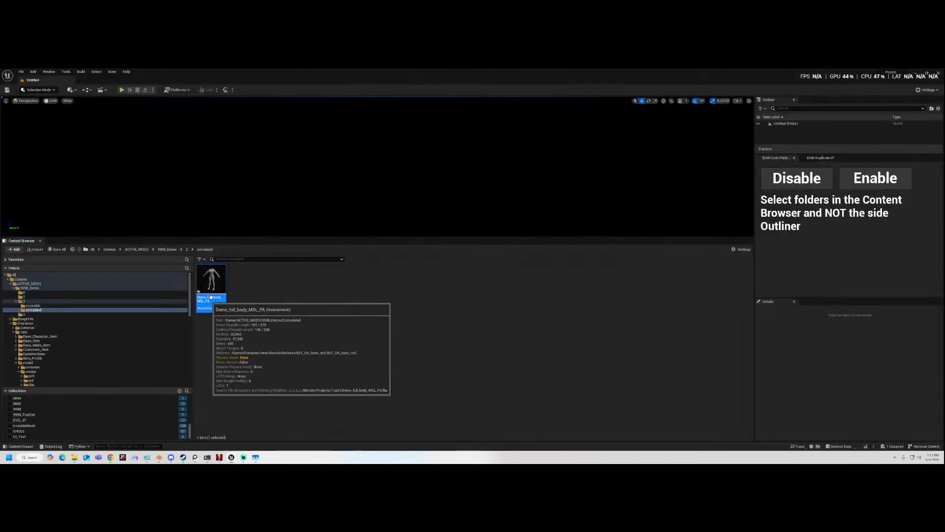
left_click(35, 249)
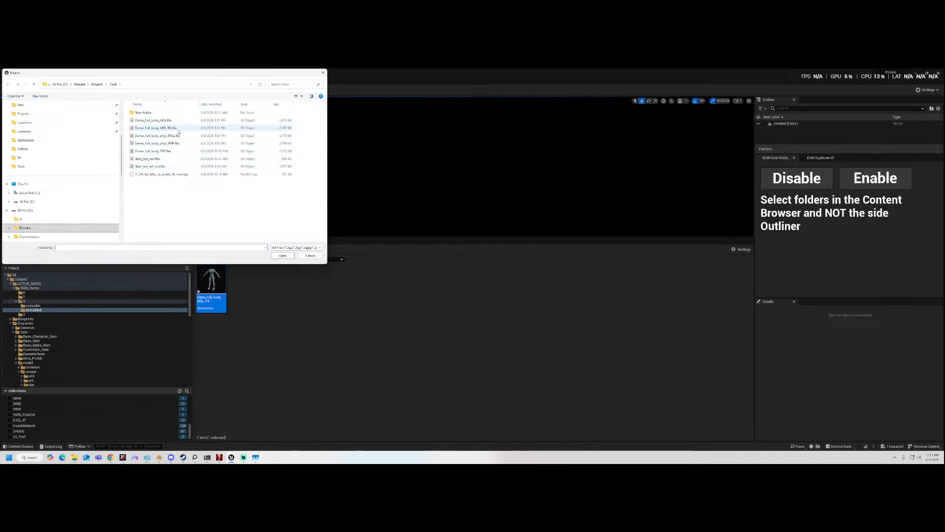
left_click(182, 123)
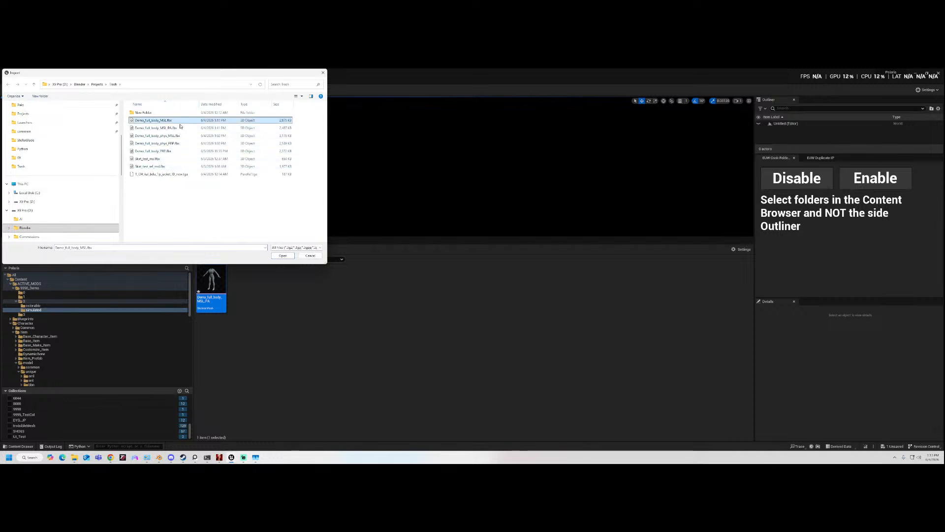
double_click(178, 124)
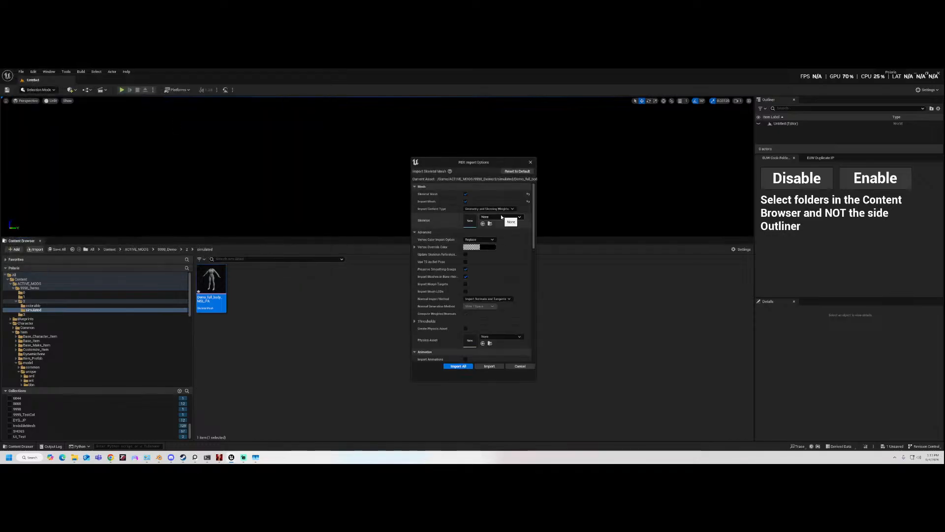
left_click(499, 217)
left_click(536, 275)
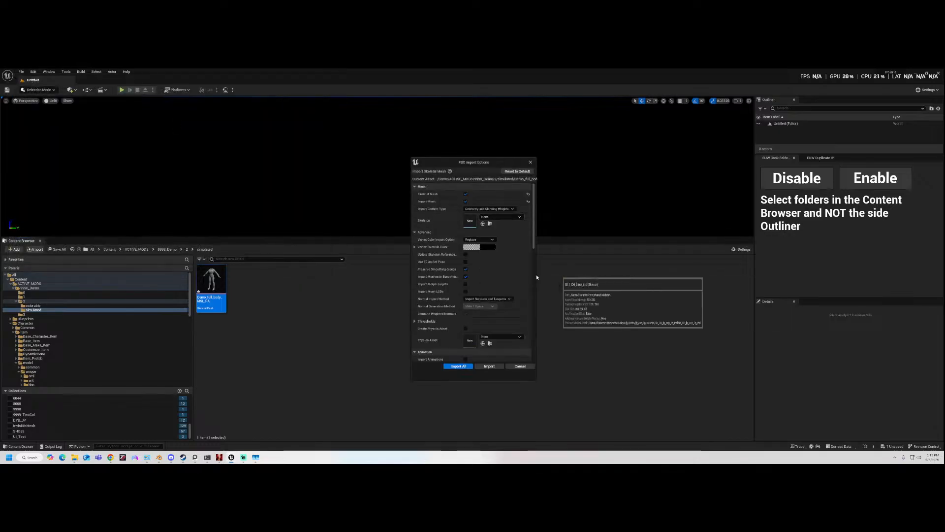
left_click(489, 367)
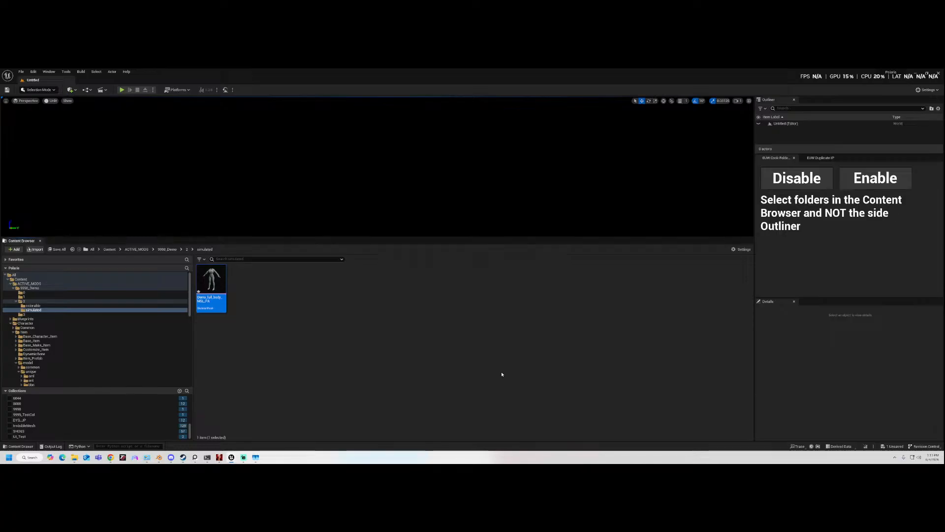
double_click(250, 283)
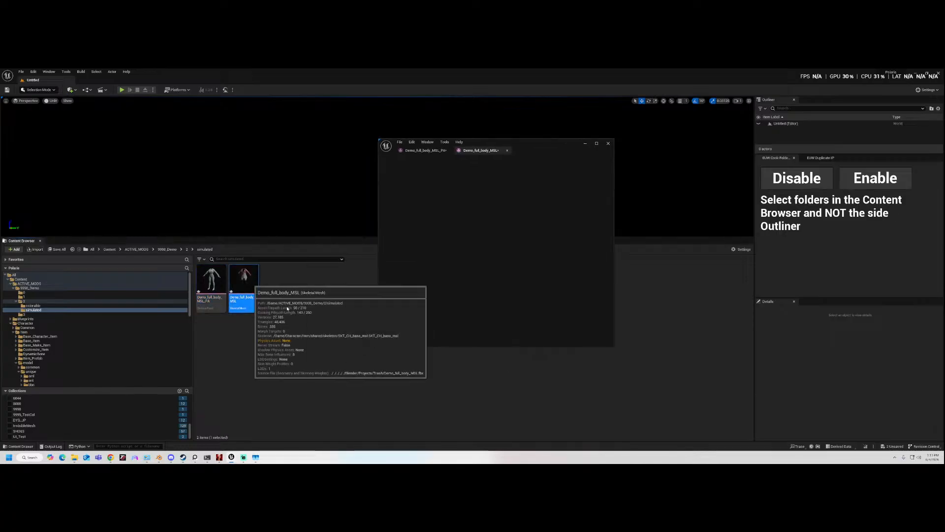
- Maximize the skeletal mesh editor and examine the jacket, its lower section and the shorts on the imported body
left_click(597, 145)
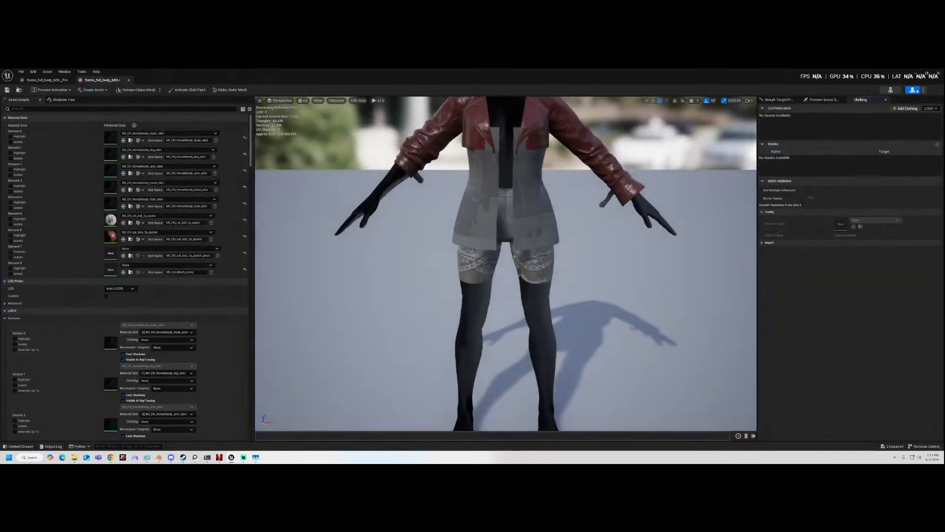
left_click_drag(306, 266, 719, 266, "alt")
left_click_drag(542, 248, 520, 227, "alt")
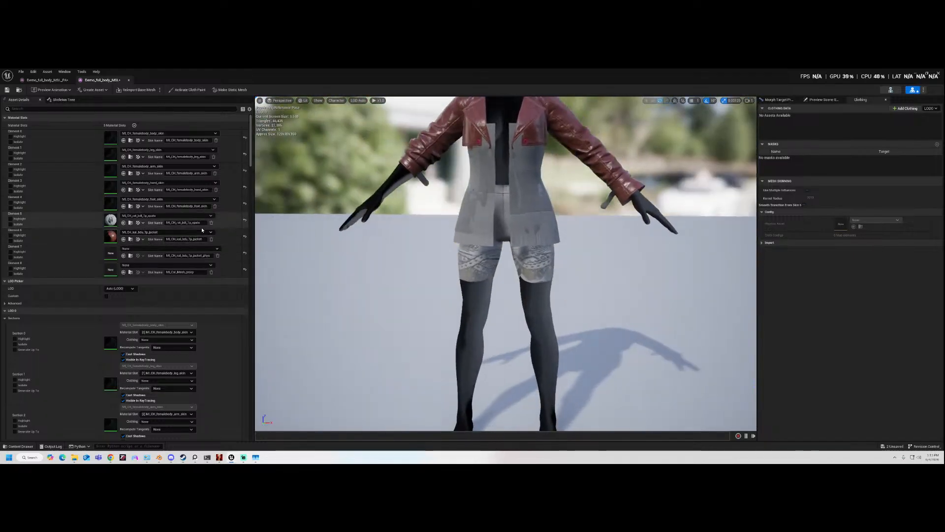
left_click_drag(508, 248, 537, 242, "alt")
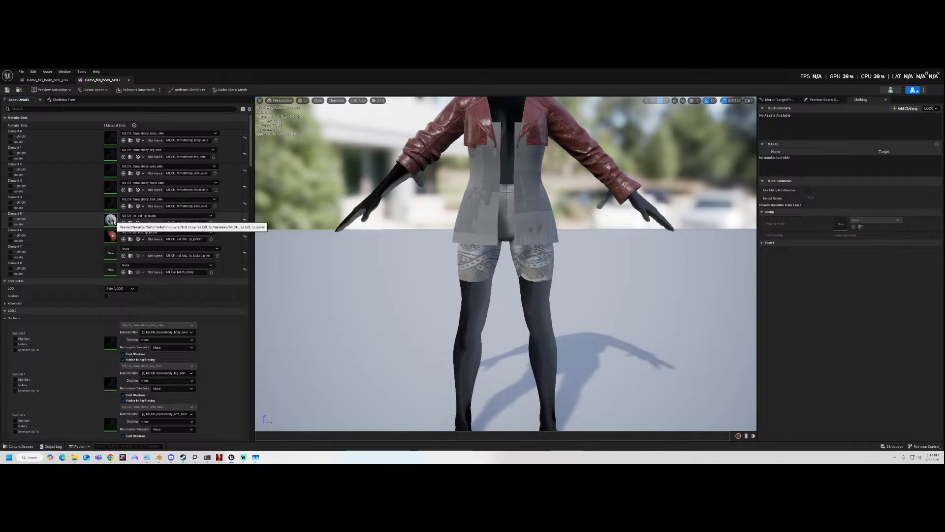
- Replace Element 5's spats material with the custom variant listed directly below it and save the skeletal mesh
left_click(187, 215)
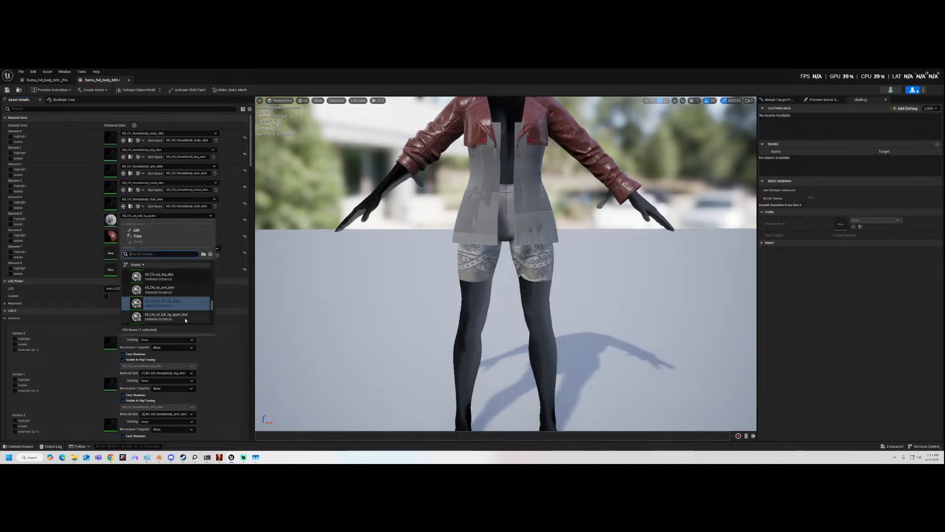
left_click(166, 316)
left_click_drag(507, 263, 443, 264, "alt")
scroll(507, 263, "down", 3)
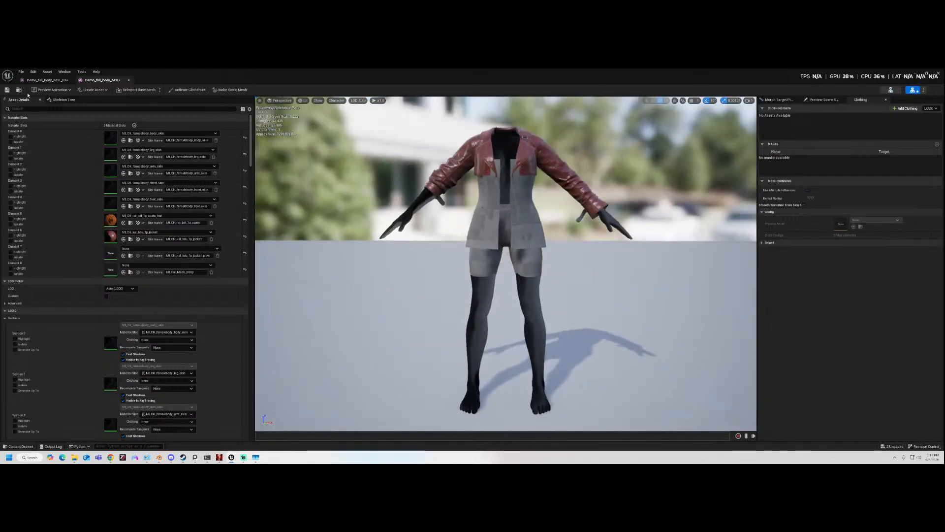
left_click(8, 90)
left_click_drag(506, 264, 458, 251, "alt")
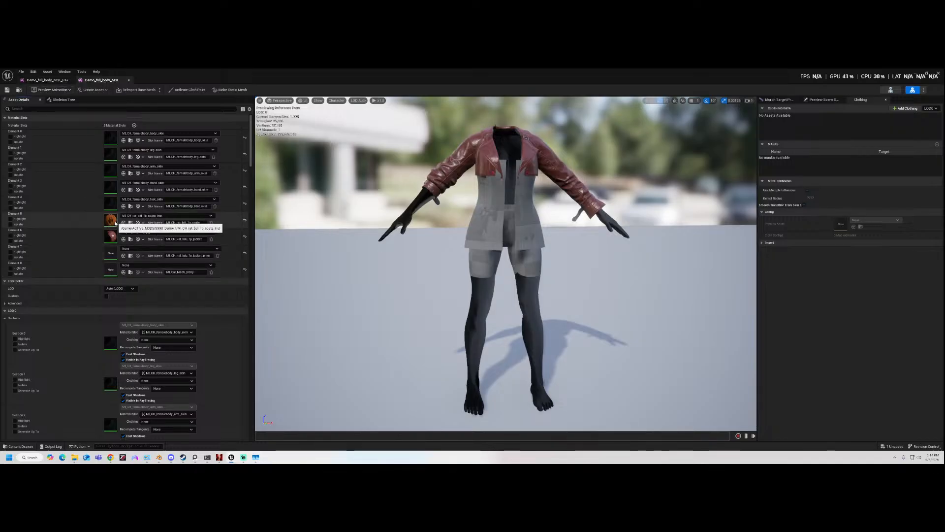
- Open Element 5's material instance and examine its texture maps, ID color parameters and parent material
double_click(111, 220)
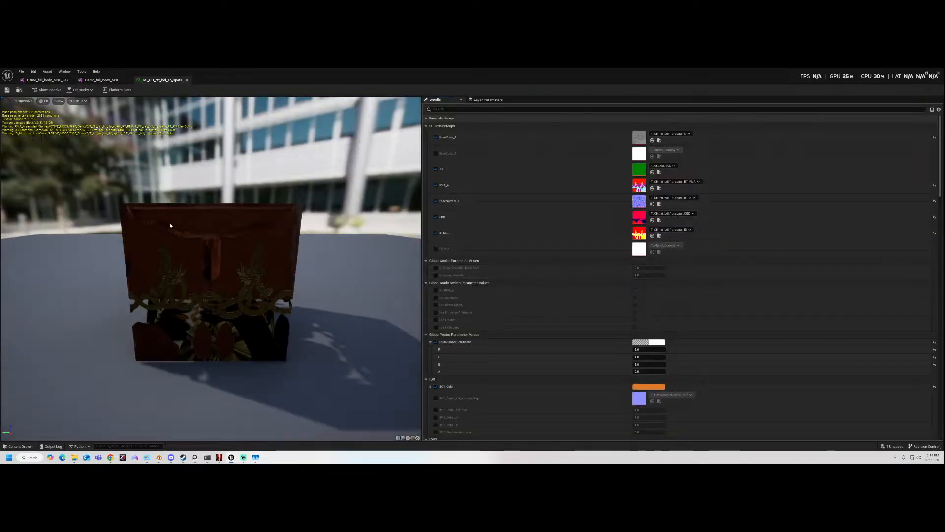
scroll(583, 388, "down", 15)
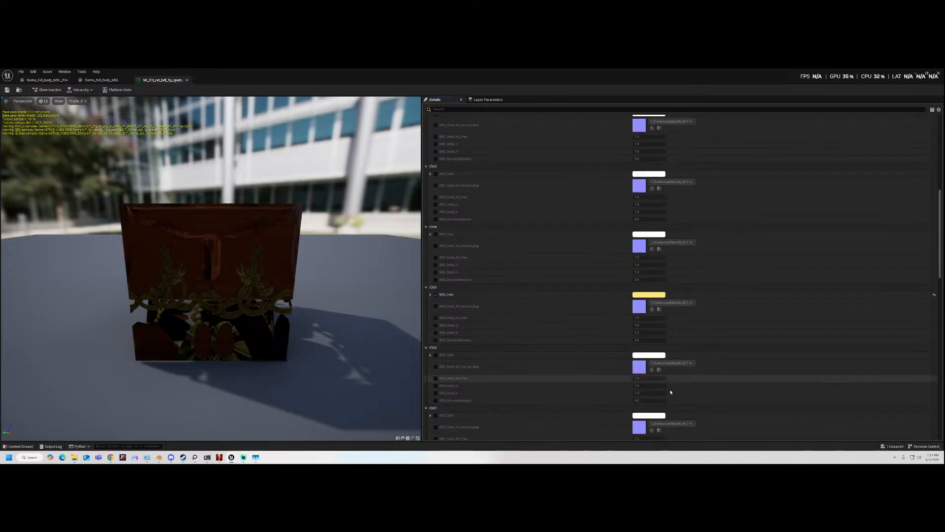
scroll(677, 392, "down", 10)
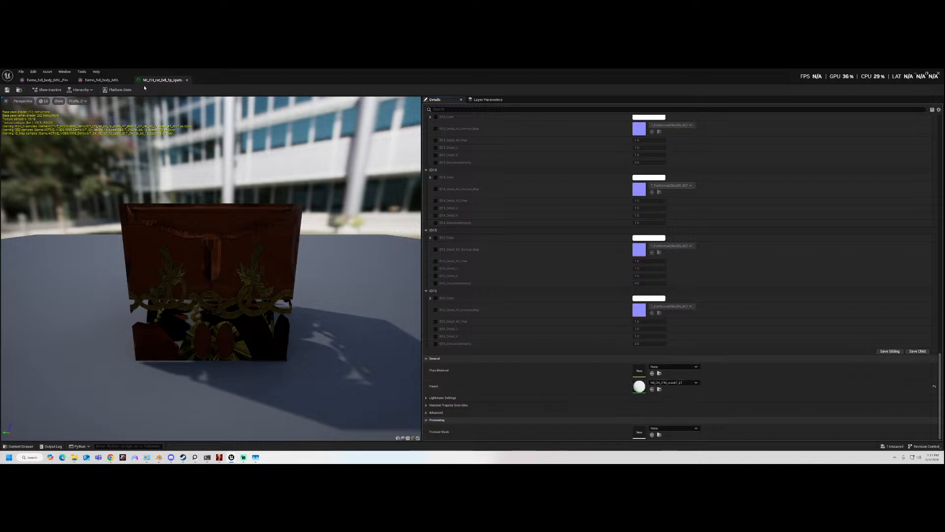
- Return to the Demo_full_body_MSL mesh and highlight the lower jacket section to compare it with the shorts
left_click(101, 80)
scroll(550, 279, "up", 5)
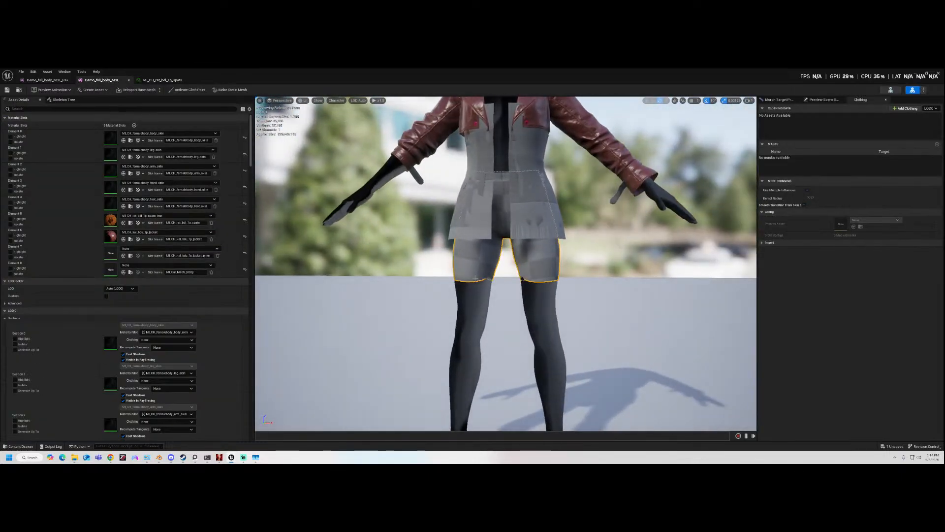
mouse_move(530, 246)
left_mouse_down("alt")
mouse_move(532, 261)
mouse_move(532, 248)
left_mouse_up("alt")
left_click(531, 231)
scroll(507, 263, "down", 4)
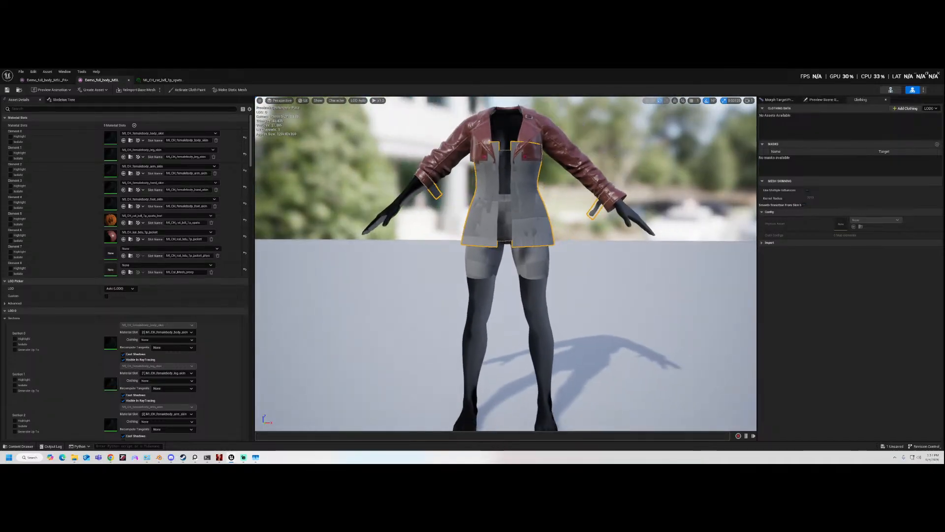
- Switch to Blender, select the linked panel on the lower jacket, and inspect the mesh from the front in Object Mode
left_click(160, 458)
left_click(688, 114)
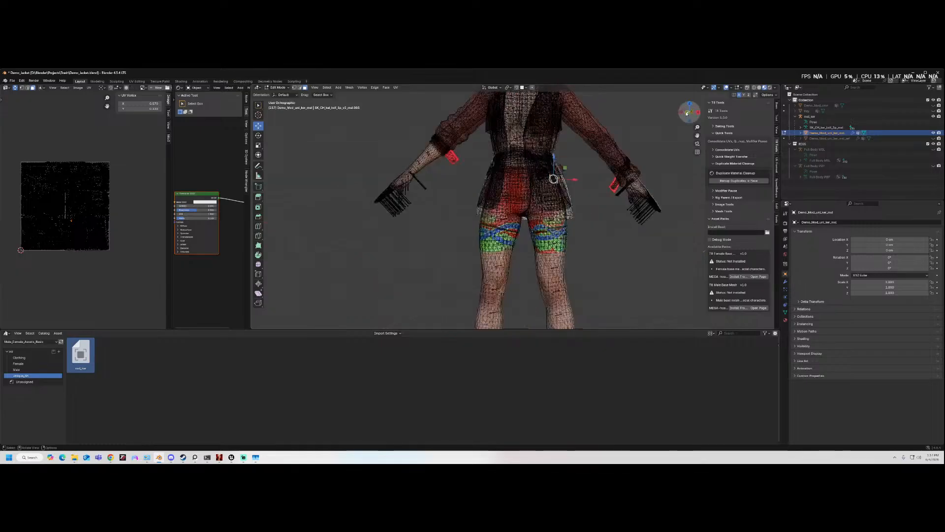
mouse_move(686, 114)
left_mouse_down()
mouse_move(642, 116)
mouse_move(670, 116)
left_mouse_up()
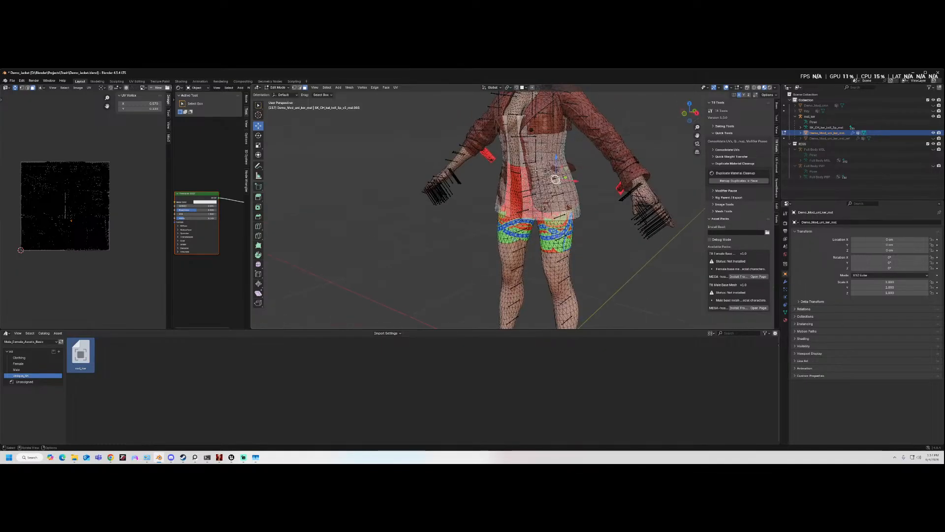
key("l")
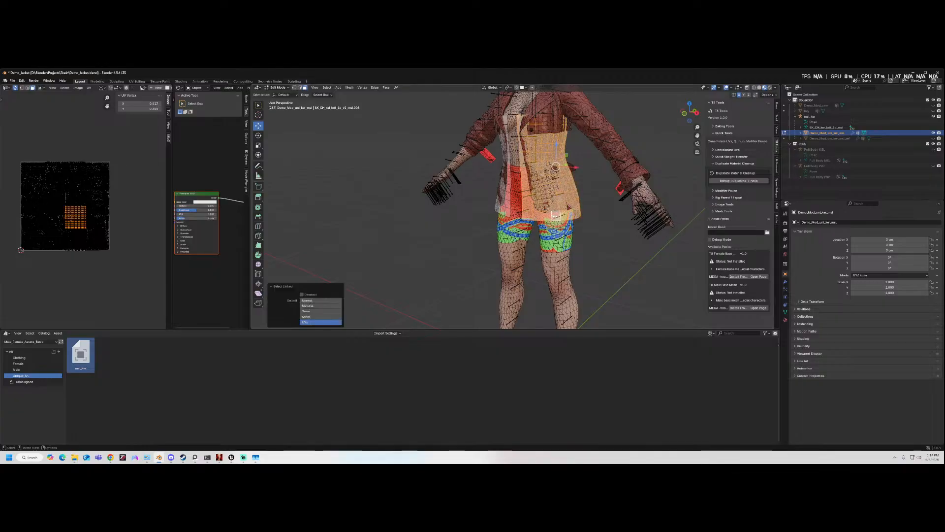
left_click(278, 88)
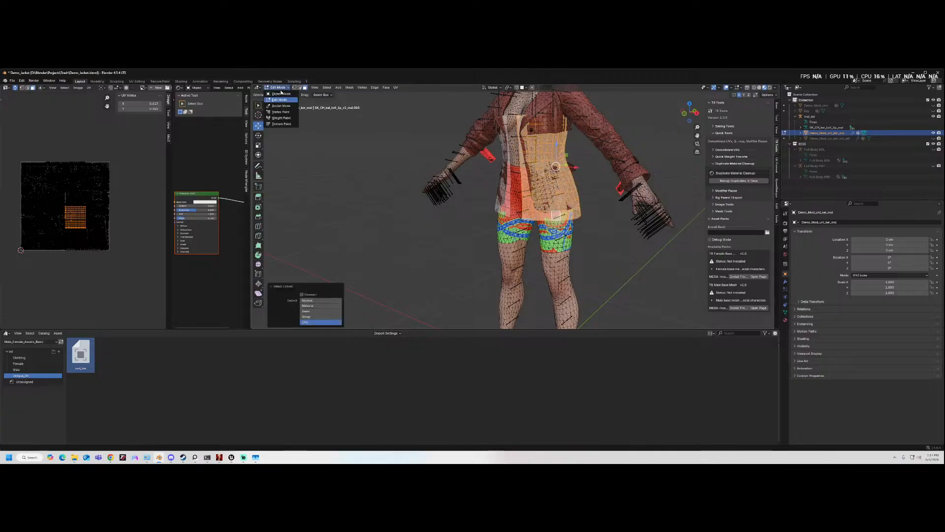
key("Tab")
middle_click_drag(637, 148, 672, 129)
left_click(688, 113)
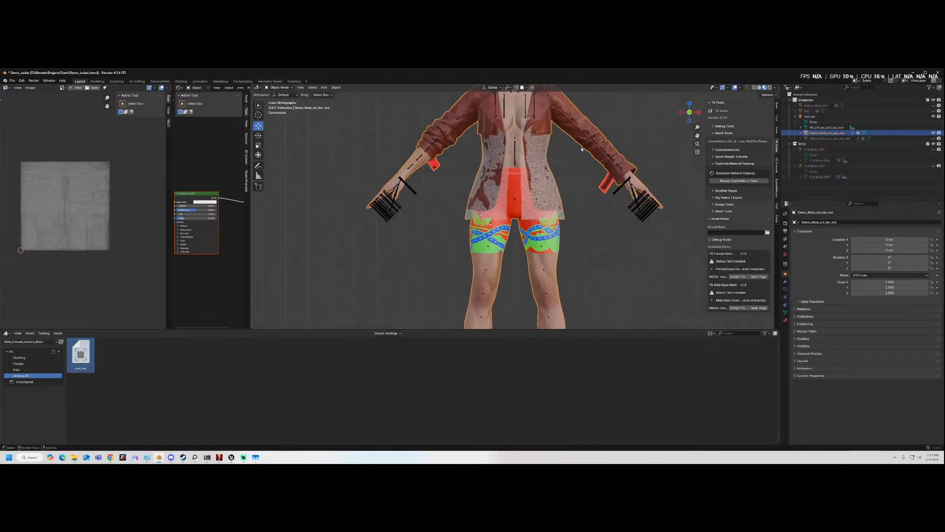
- In Edit Mode, add all faces of the jacket and jacket_phys materials to the selection, invert it, and hide the rest
left_click(283, 89)
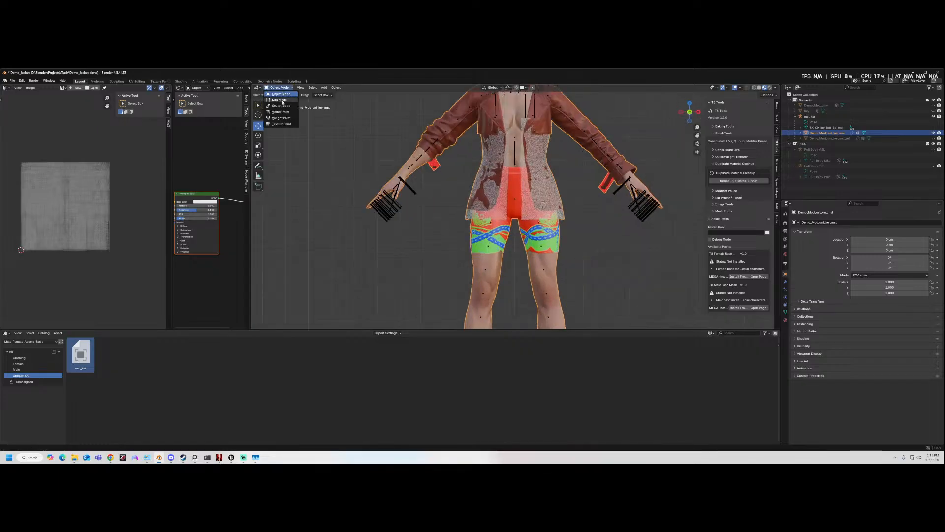
left_click(280, 100)
left_click(785, 320)
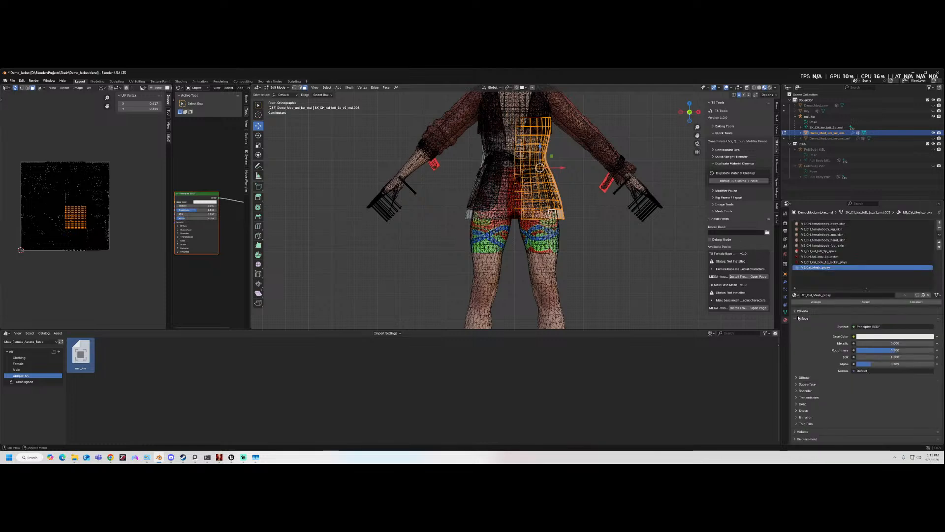
left_click(852, 262)
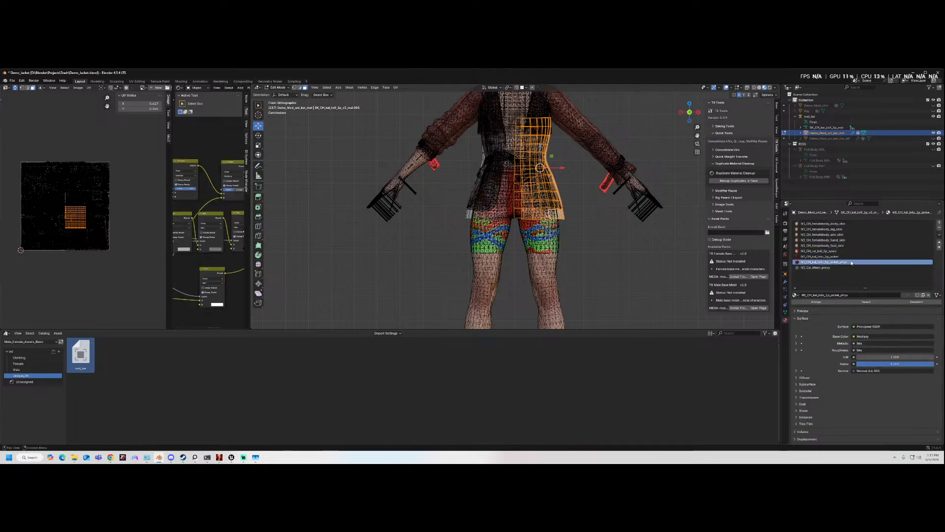
left_click(853, 256)
left_click(870, 303)
left_click(837, 262)
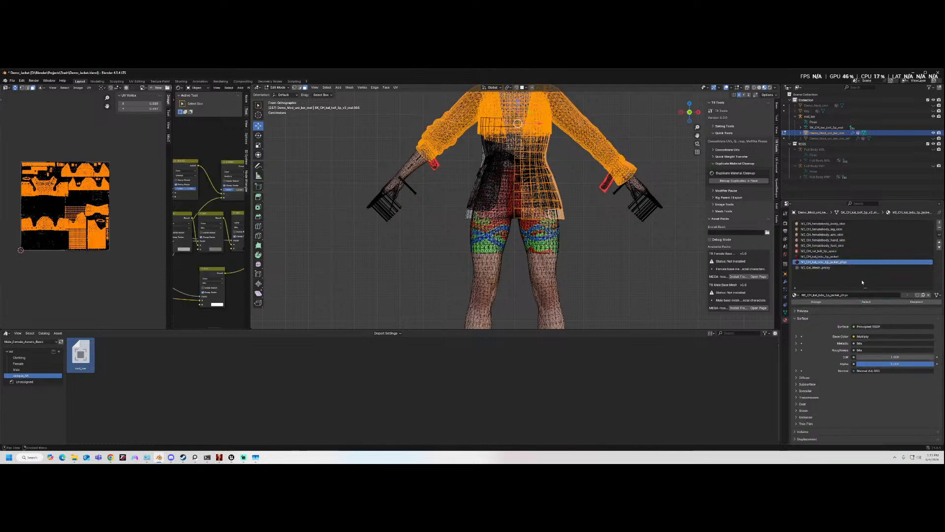
left_click(867, 302)
key("ctrl+i")
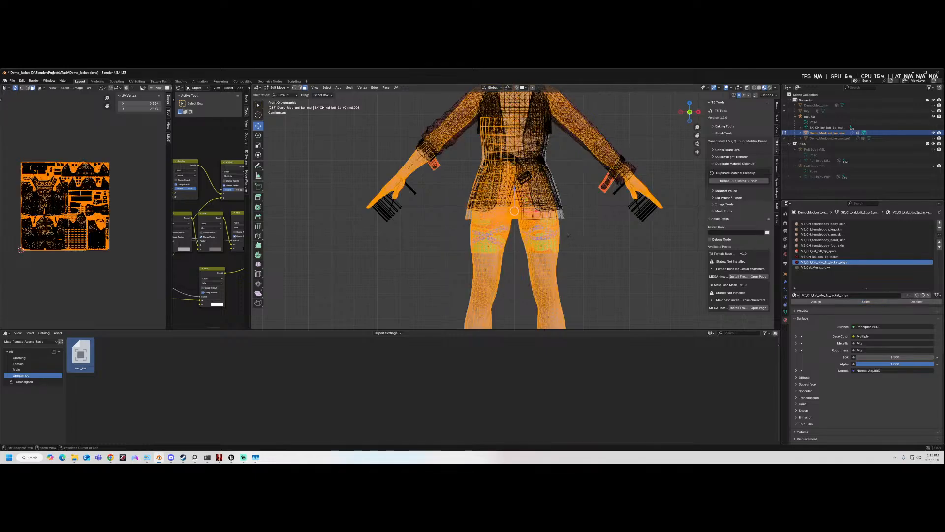
key("h")
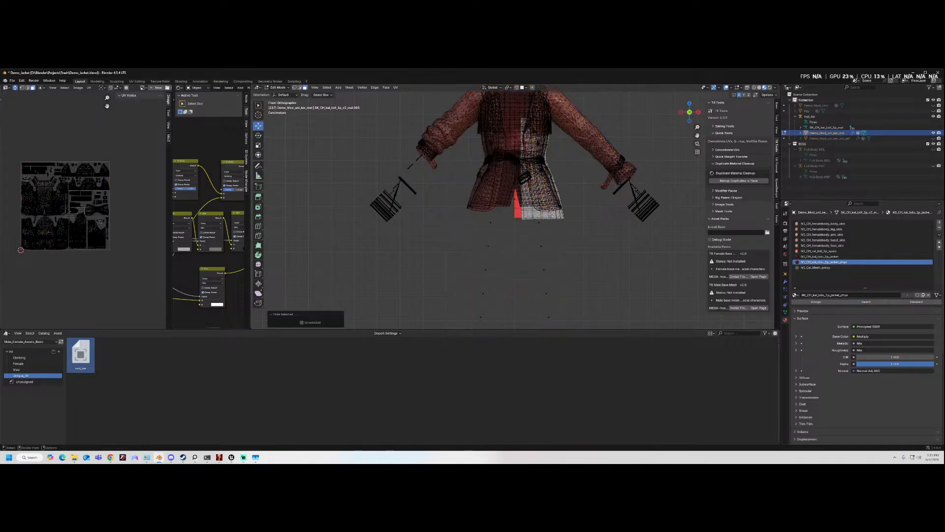
- Hide all remaining faces that use the Mesh_proxy material and turn off X-ray to show the jacket as solid
left_click(552, 214)
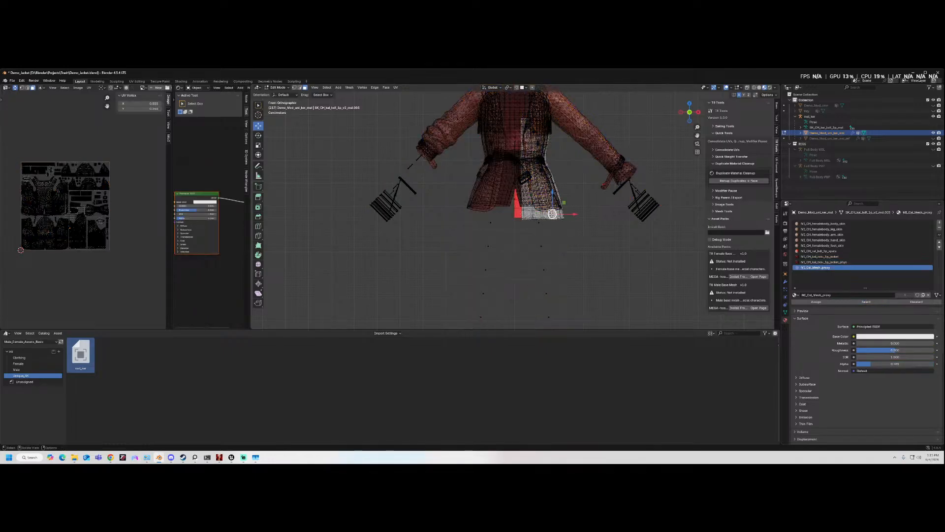
left_click(863, 302)
key("h")
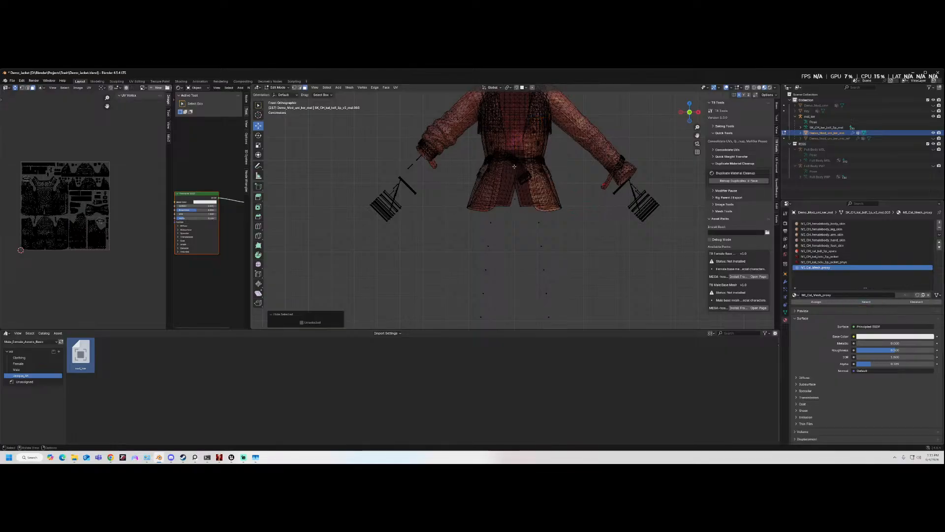
key("alt+z")
middle_click_drag(559, 174, 363, 361)
- Enlarge the asset browser area, change it to a Shader Editor, and display the jacket_phys material's node tree
left_click_drag(352, 329, 351, 279)
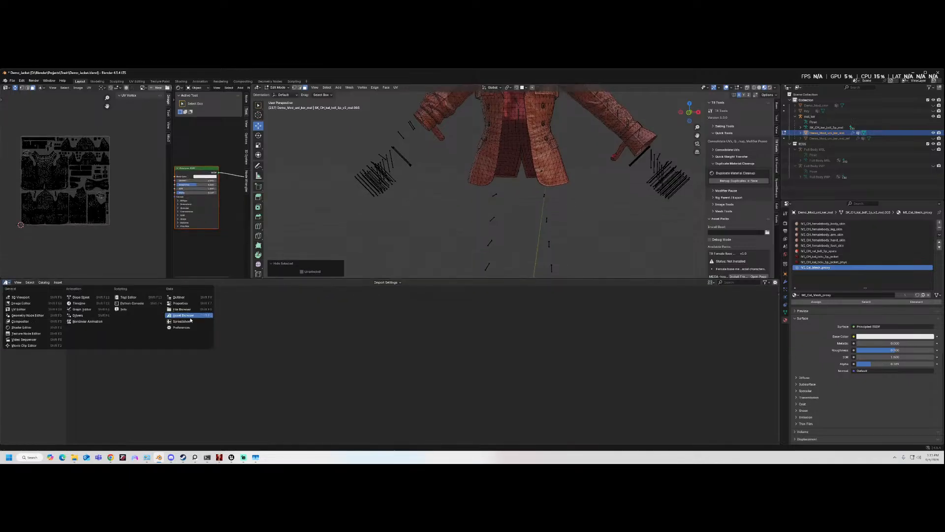
left_click(187, 316)
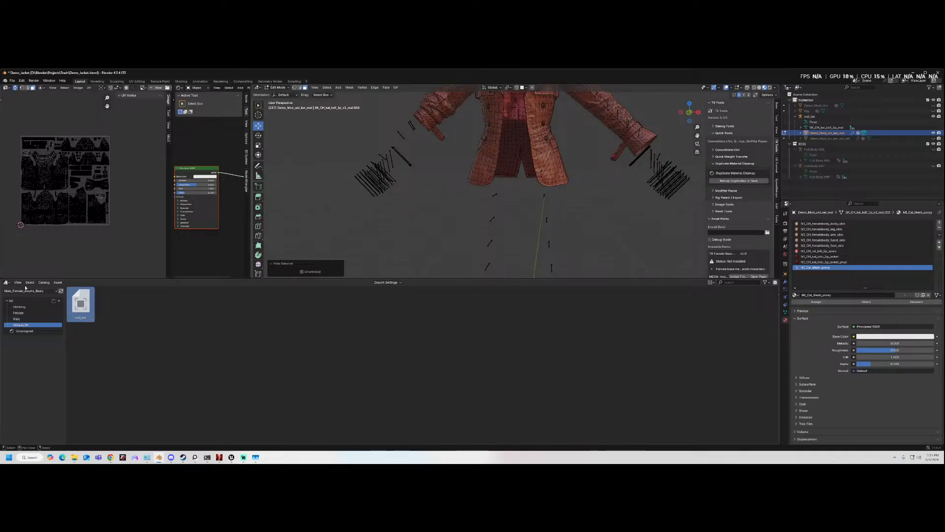
left_click(7, 282)
left_click(21, 328)
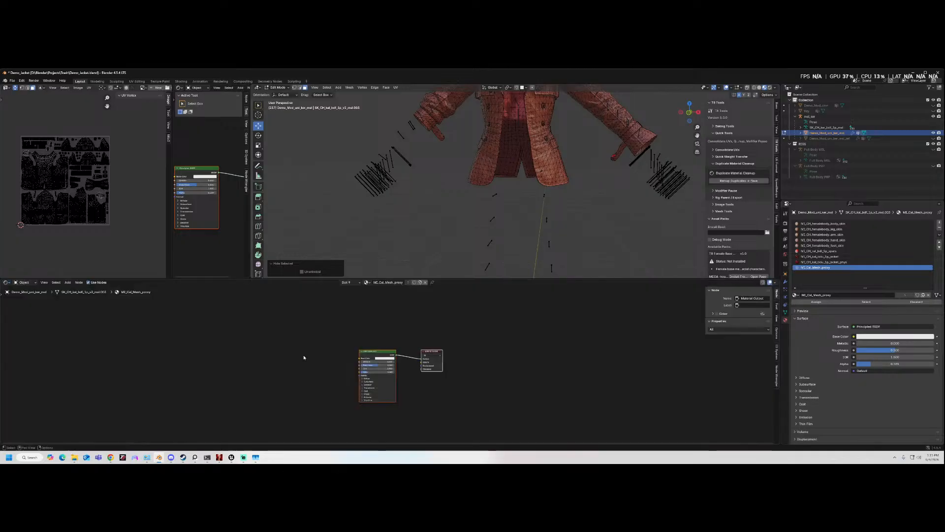
left_click(545, 152)
key("Home")
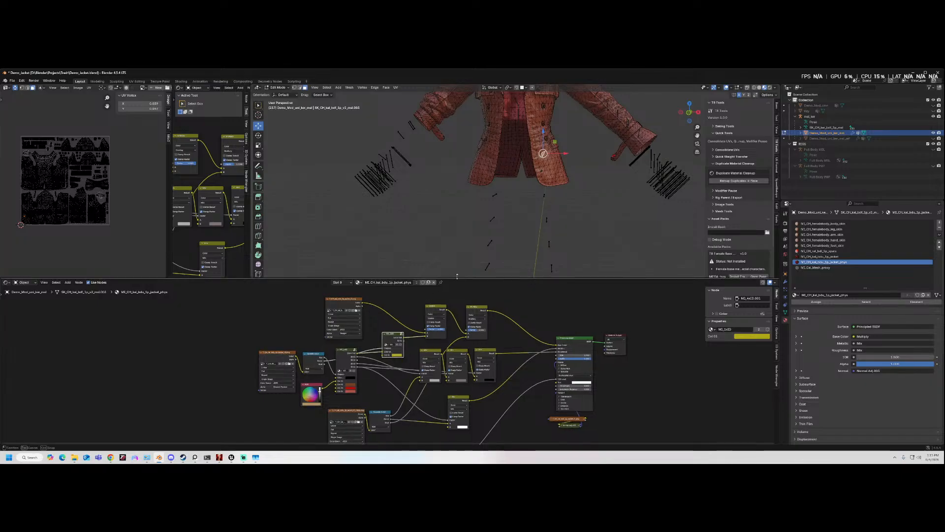
left_click_drag(455, 283, 453, 231)
scroll(421, 312, "up", 2)
middle_click_drag(389, 323, 383, 330)
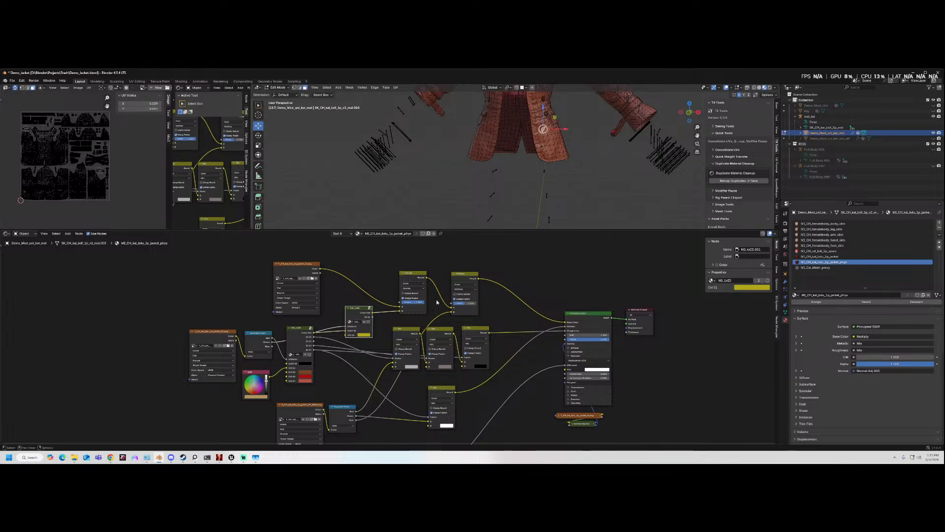
- Compare the jacket and jacket_phys material node trees, then examine the jacket material's texture and mix nodes
left_click(839, 257)
left_click(839, 262)
left_click(839, 257)
middle_click_drag(501, 357, 468, 338)
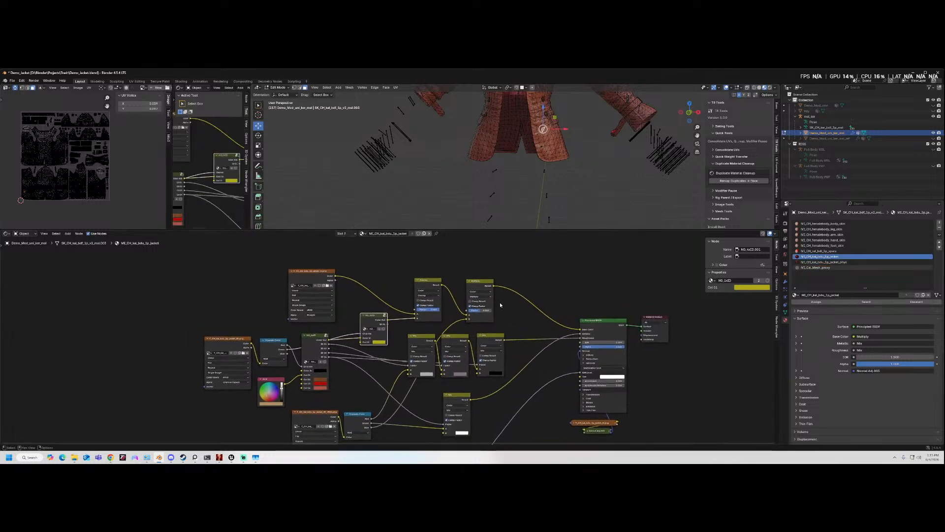
middle_click_drag(492, 375, 489, 359)
scroll(398, 341, "up", 2)
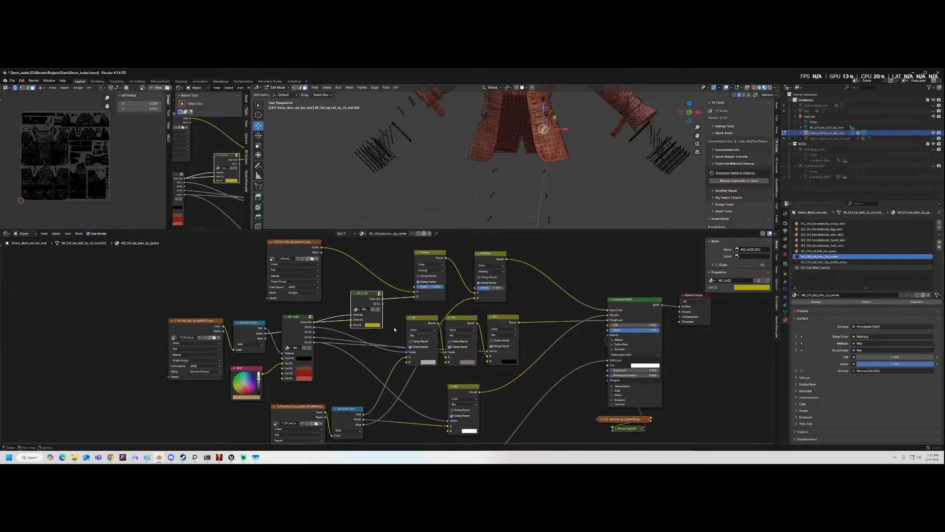
middle_click_drag(338, 275, 327, 280)
left_click(333, 252)
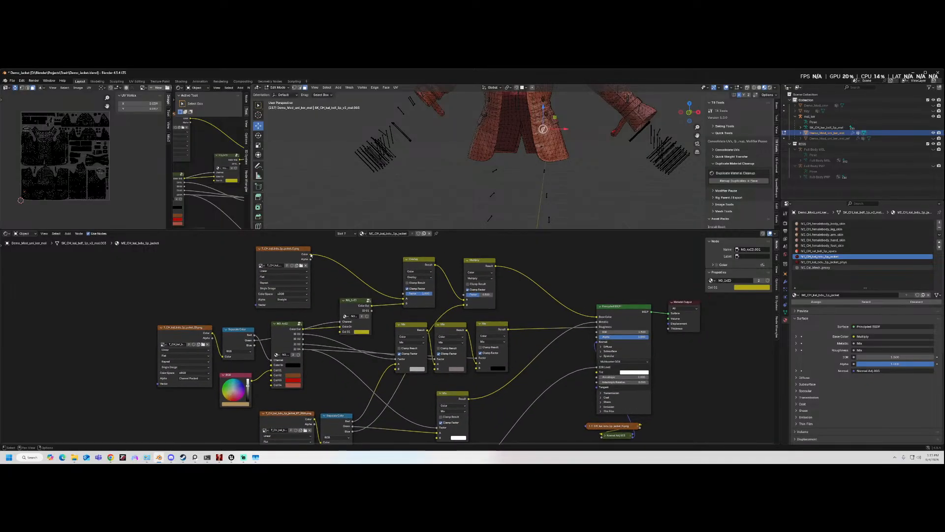
- Bring the whole jacket into view and examine the jacket material's ID texture, Separate Color and NG_4xID color nodes
left_click(689, 113)
middle_click_drag(559, 99, 462, 226, "shift")
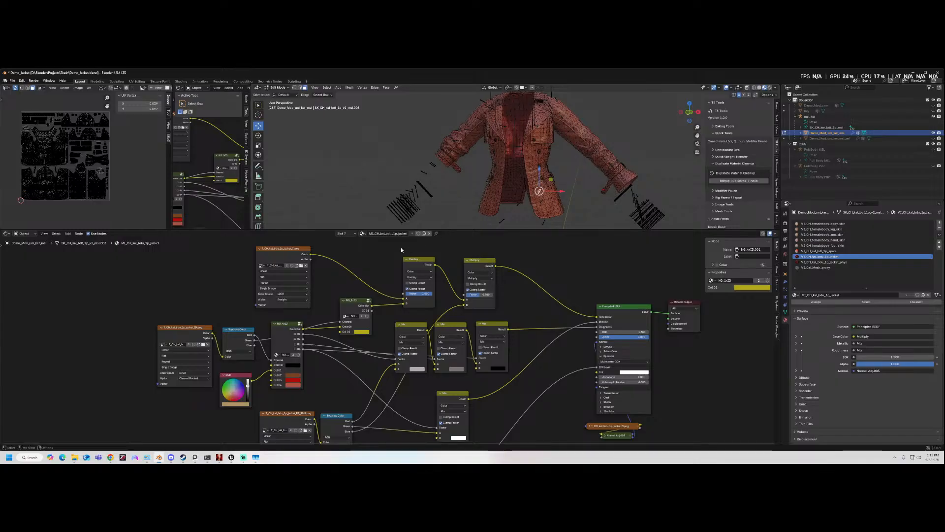
scroll(443, 295, "up", 1)
middle_click_drag(292, 362, 384, 335)
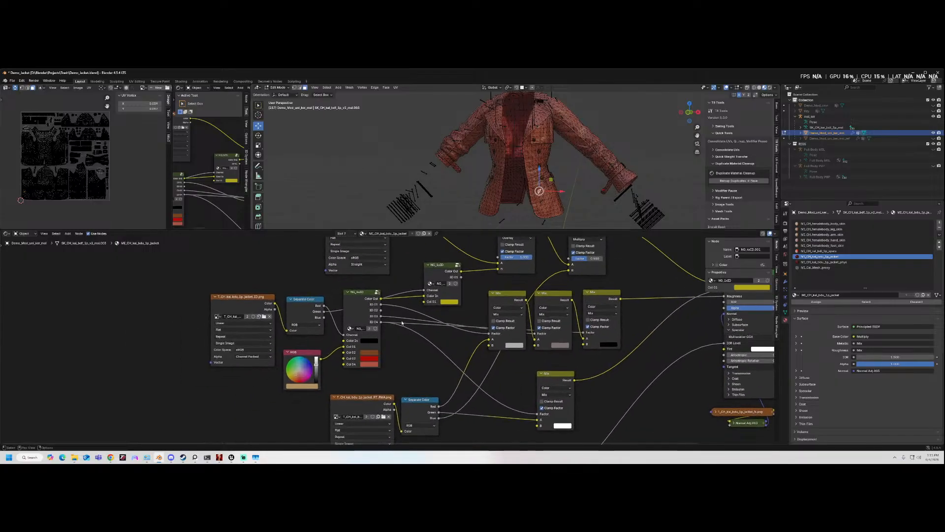
scroll(348, 362, "up", 2)
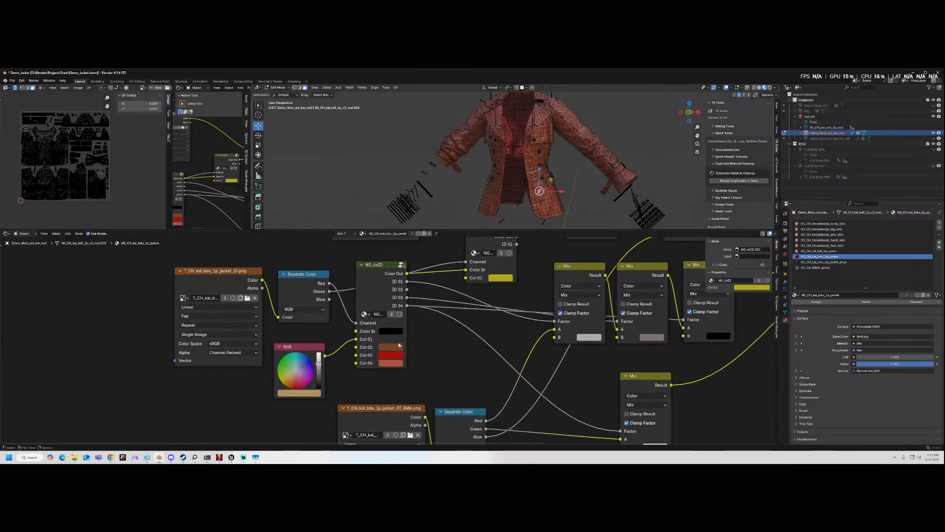
- Darken the Col 02 brown of the NG_4xID node slightly and move the RGB node's link from Col 01 to Col 04
left_click(389, 348)
left_click_drag(442, 264, 445, 262)
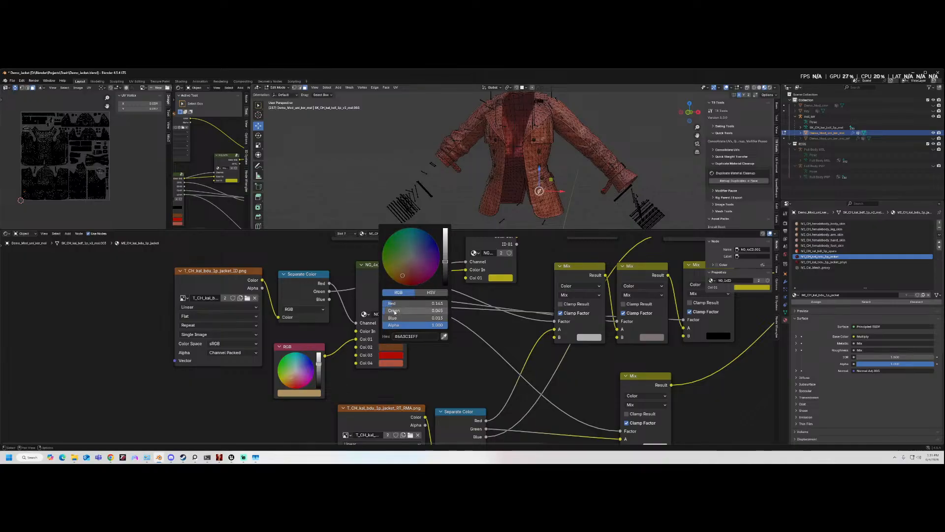
left_click_drag(408, 305, 429, 305)
key("Escape")
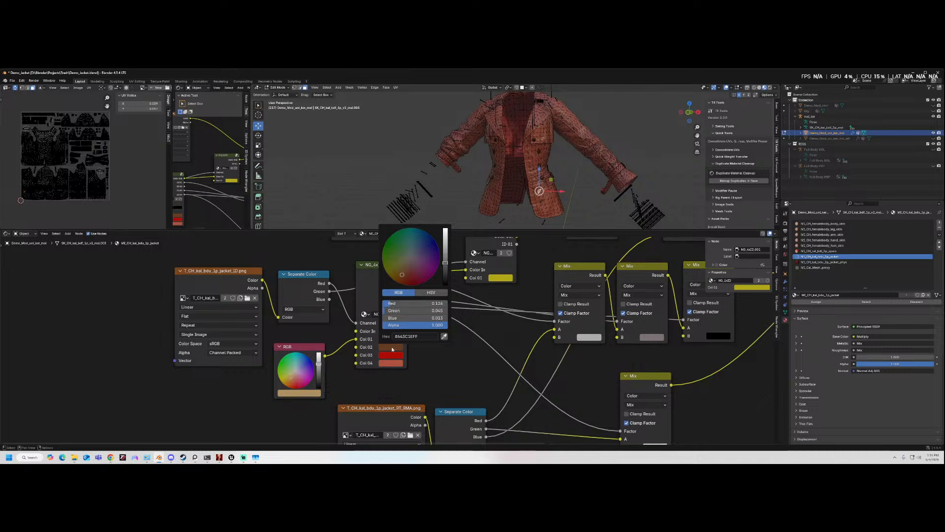
left_click_drag(356, 339, 345, 345)
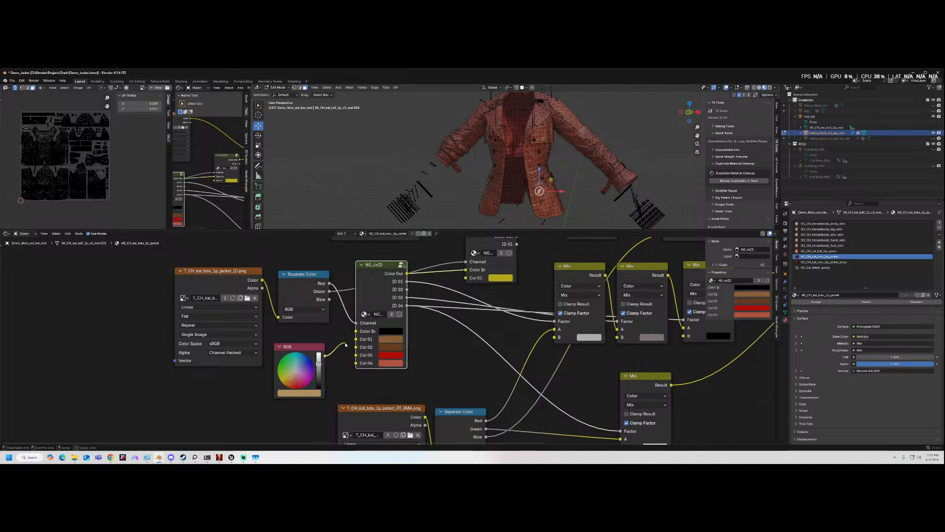
left_click_drag(322, 374, 356, 363)
- Replace the material in the jacket_phys slot with the jacket material
middle_click_drag(562, 182, 606, 184)
left_click(827, 261)
left_click(796, 295)
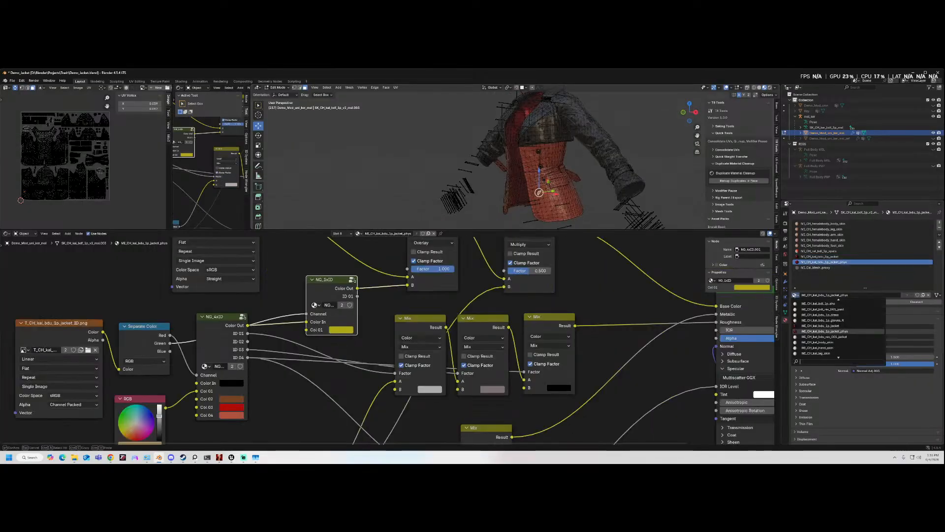
left_click(821, 325)
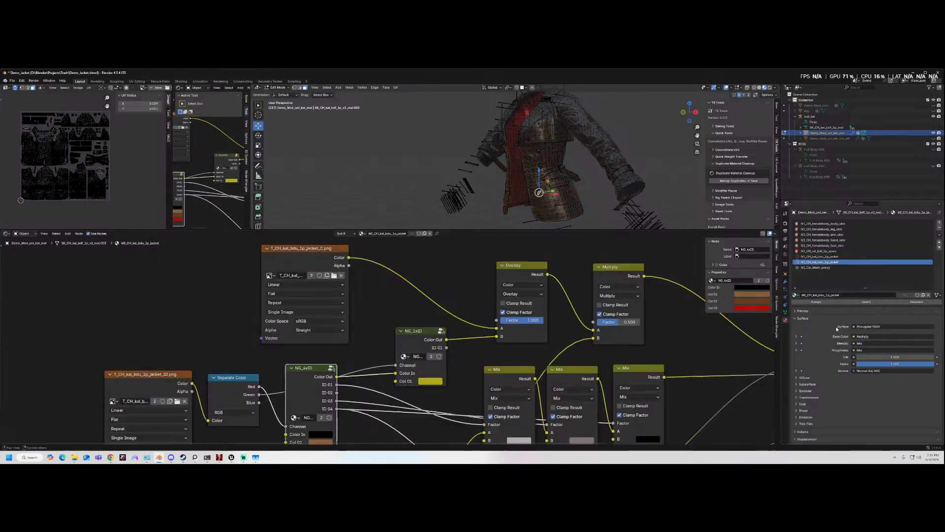
- Darken the RGB colour feeding Col 04 to a dark brown and collapse that RGB node
middle_click_drag(571, 155, 586, 149)
scroll(586, 148, "up", 5)
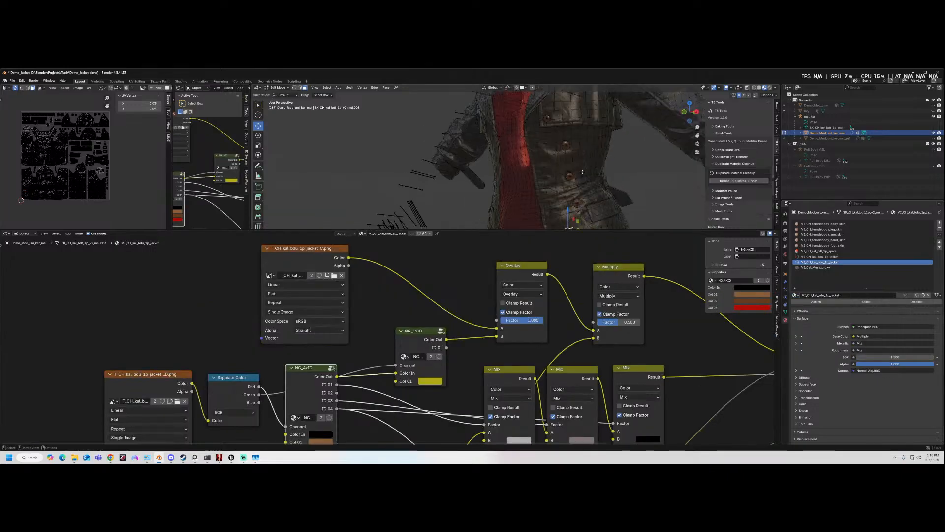
middle_click_drag(316, 326, 341, 266)
middle_click_drag(309, 394, 362, 344)
left_click(288, 340)
left_click(287, 341)
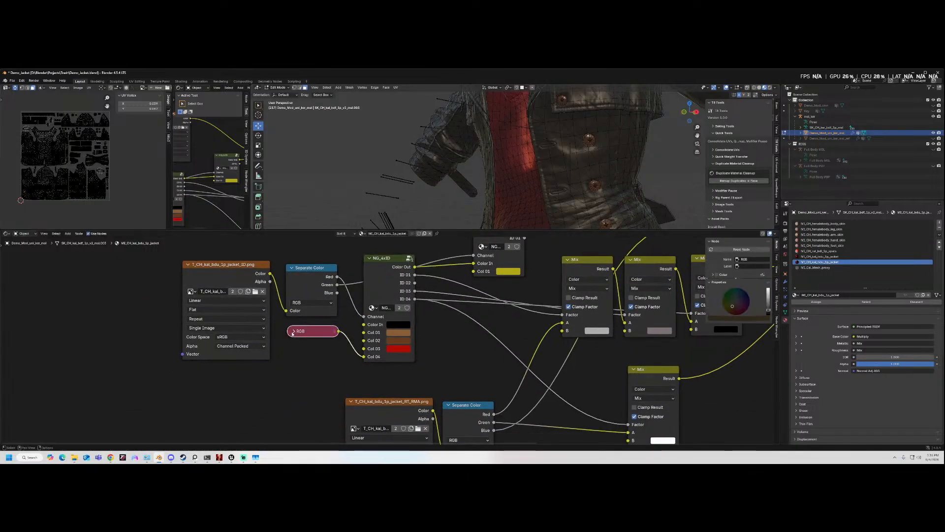
- Feed Col 02 of NG_4xID from a second RGB node set to mid grey, and stack it collapsed above the Col 04 one
left_click_drag(284, 366, 364, 340)
left_click(266, 391)
middle_click_drag(322, 372, 350, 355)
mouse_move(316, 353)
left_mouse_down()
mouse_move(330, 336)
mouse_move(310, 361)
mouse_move(314, 373)
mouse_move(371, 339)
mouse_move(371, 353)
left_mouse_up()
left_click(324, 383)
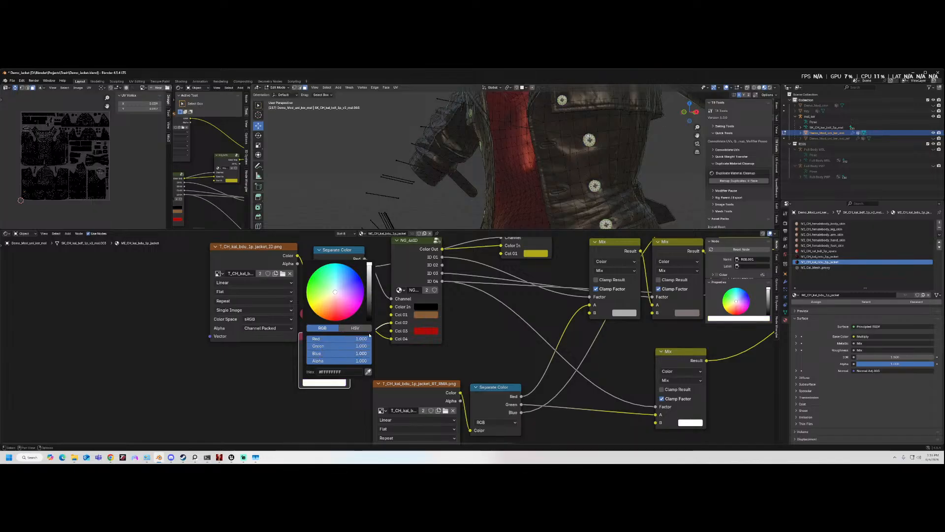
left_click_drag(369, 266, 368, 294)
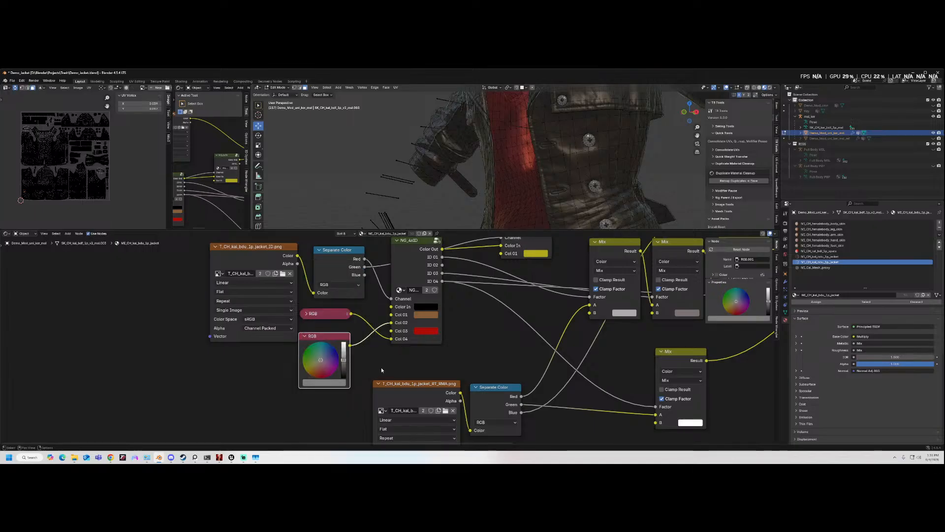
left_click(304, 336)
left_click_drag(320, 336, 330, 347)
- Connect a third RGB node to Col 01 of NG_4xID and set its colour to white, checking the belt buckle
scroll(517, 185, "down", 7)
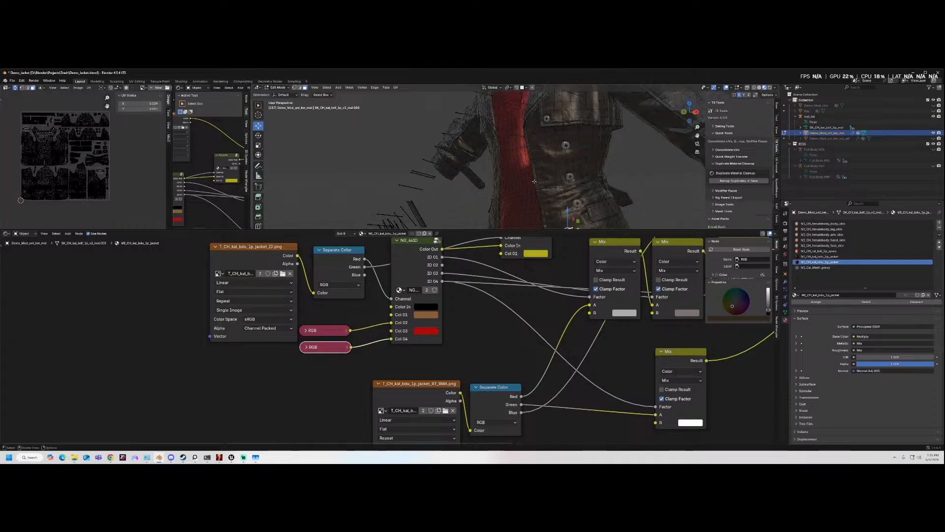
middle_click_drag(514, 186, 541, 187)
scroll(537, 185, "up", 4)
scroll(392, 342, "up", 1)
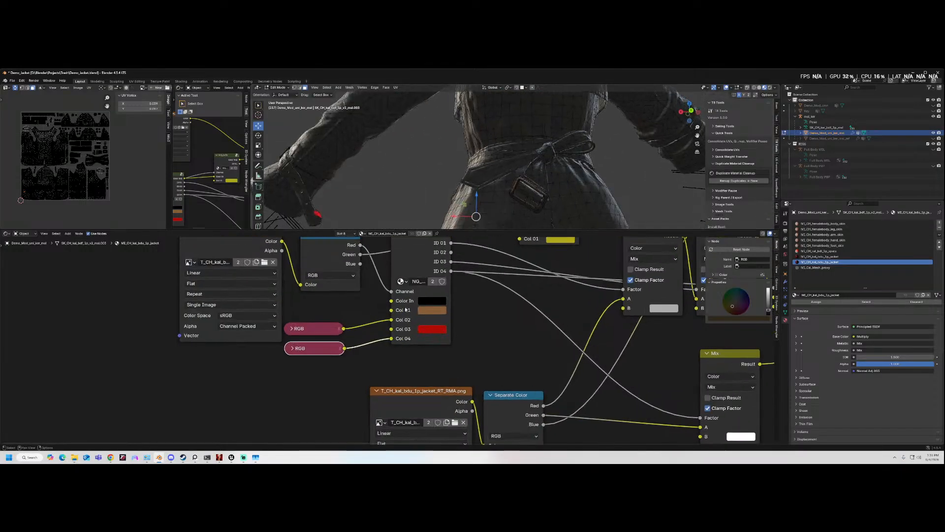
left_click_drag(279, 400, 263, 396)
left_click_drag(323, 411, 392, 310)
middle_click_drag(327, 365, 332, 303)
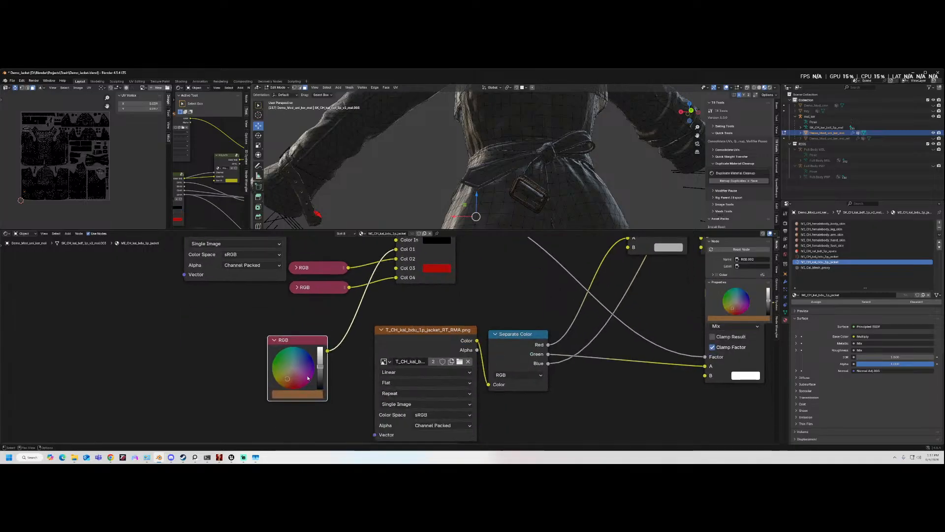
left_click(306, 395)
left_click_drag(316, 353, 352, 347)
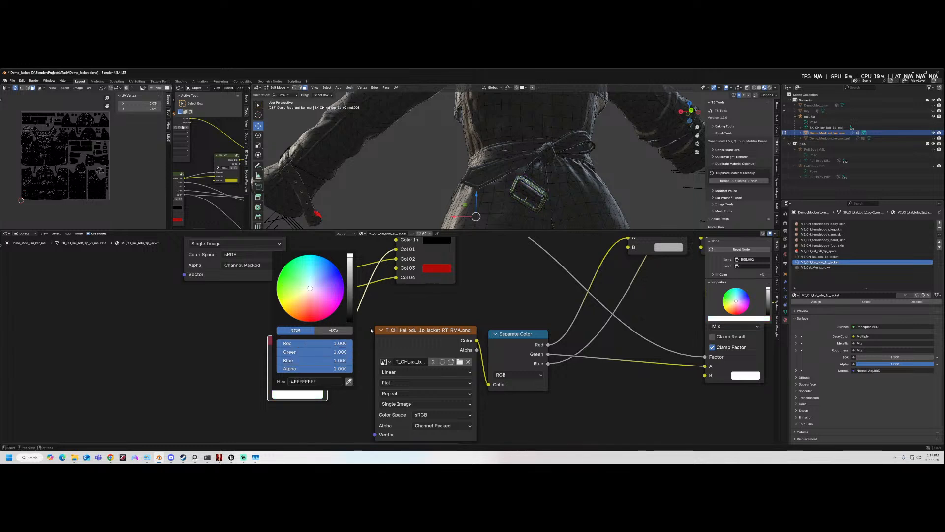
- Stack the Col 01 RGB node collapsed above the other two and darken its colour slightly to a light grey
left_click(275, 340)
left_click_drag(283, 341, 315, 248)
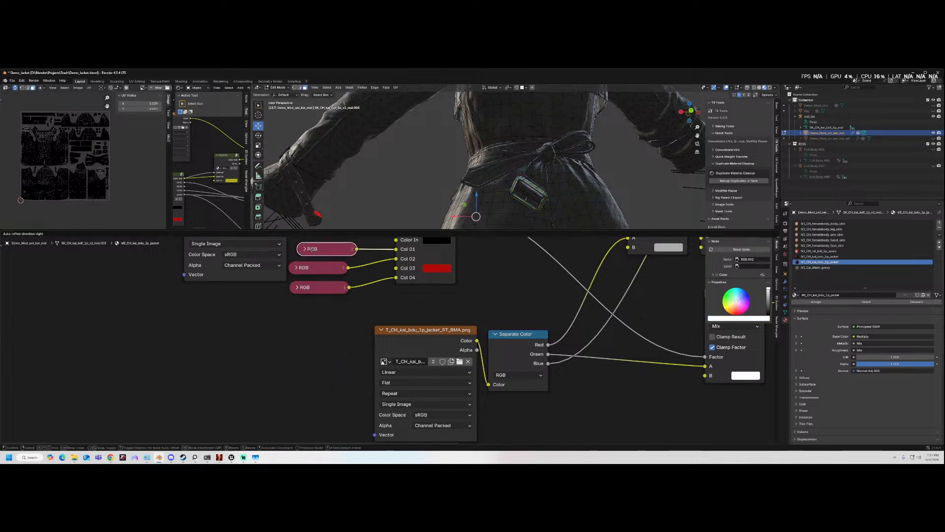
middle_click_drag(316, 248, 294, 315)
left_click(291, 315)
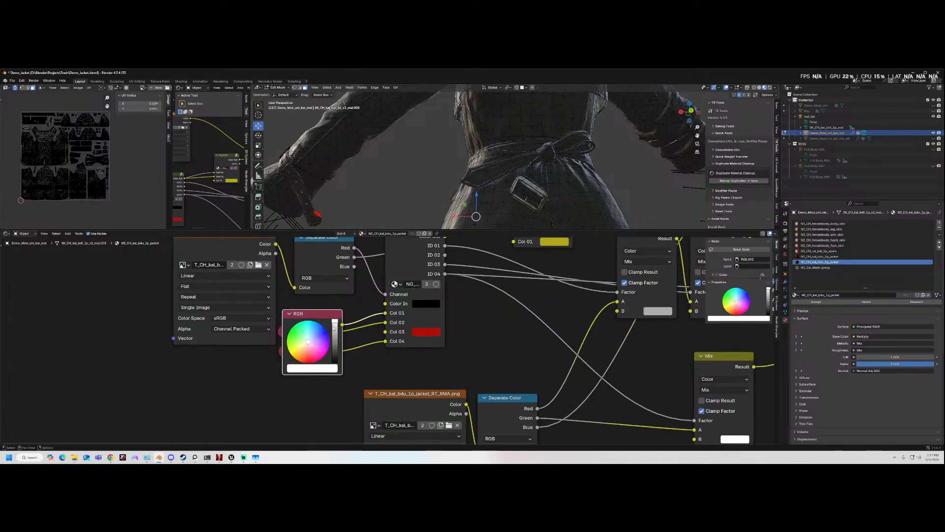
left_click_drag(336, 323, 336, 326)
left_click(289, 314)
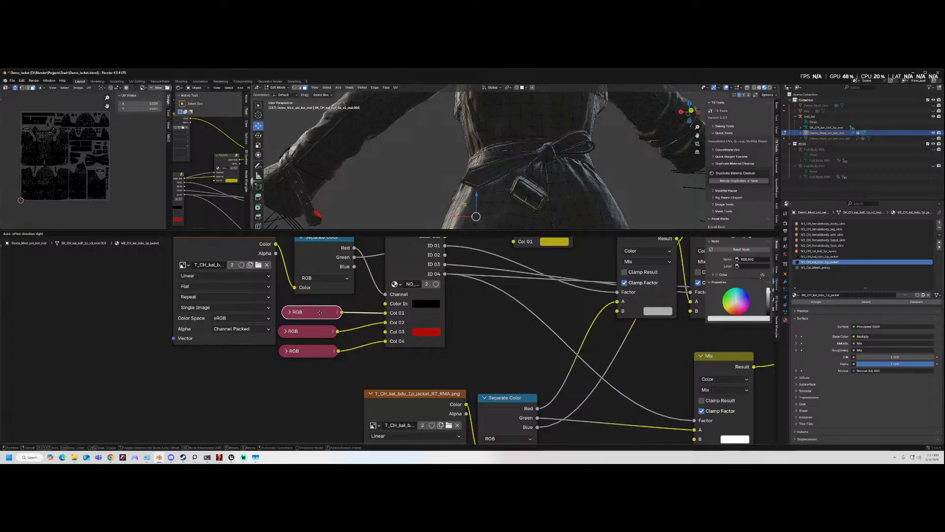
- Examine the recoloured jacket from several sides and follow its node tree through the Mix nodes to the Principled BSDF
middle_click_drag(465, 260, 472, 291)
scroll(471, 290, "down", 5)
scroll(466, 162, "down", 5)
middle_click_drag(465, 157, 679, 143)
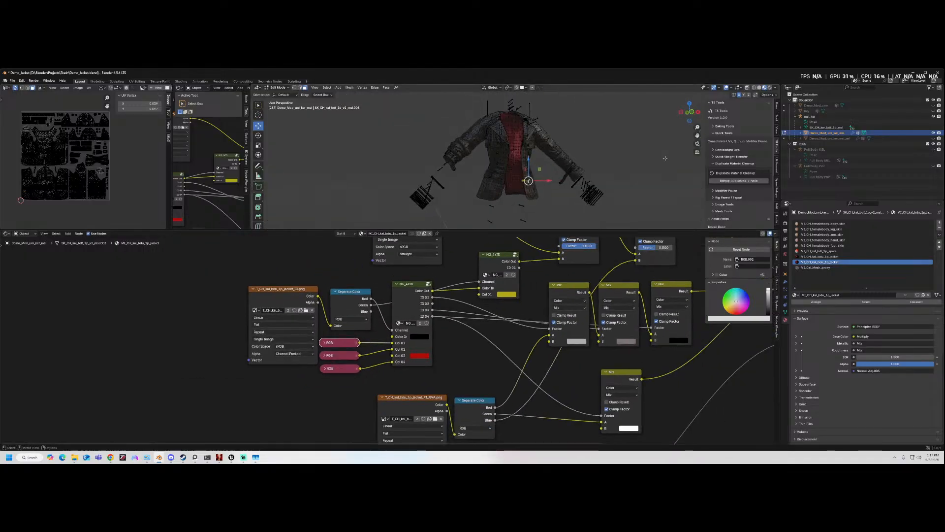
left_click(692, 112)
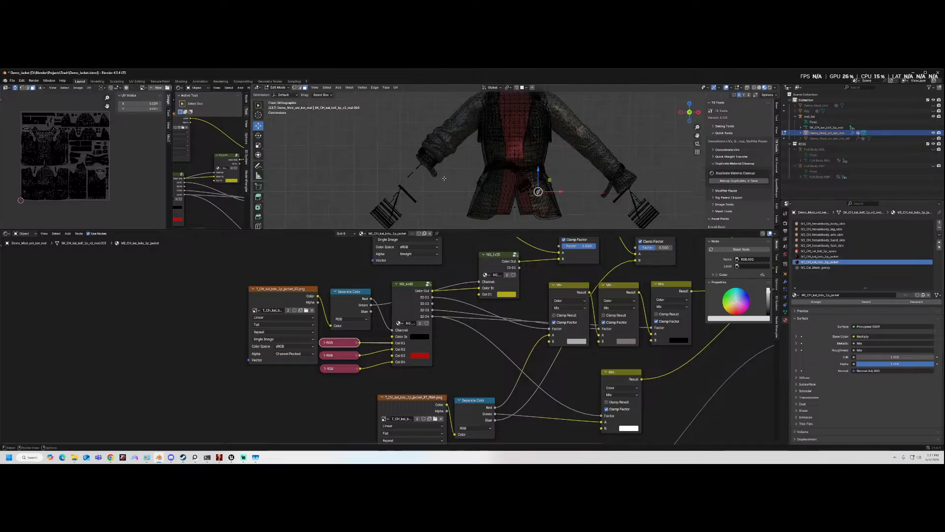
middle_click_drag(511, 186, 559, 186)
key("a")
scroll(71, 168, "up", 4)
scroll(71, 167, "down", 4)
key("alt+a")
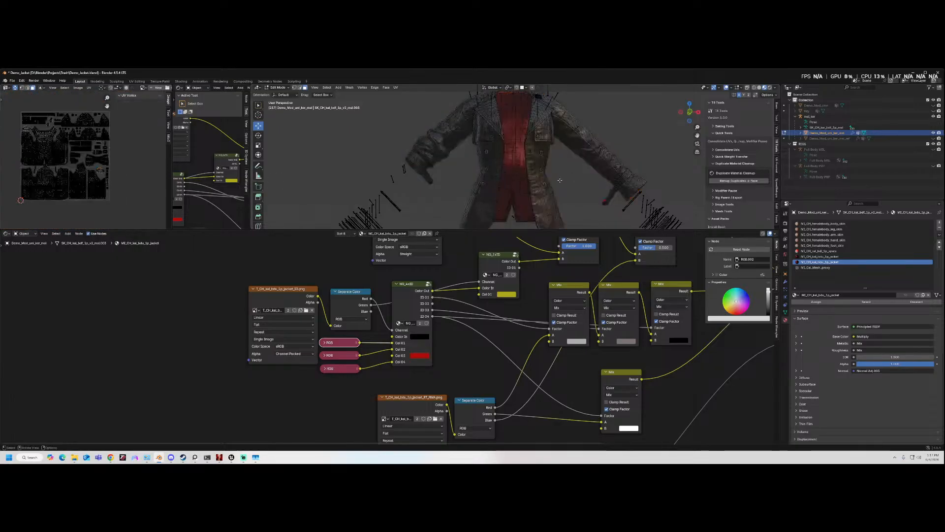
middle_click_drag(603, 353, 434, 379)
scroll(551, 347, "down", 3)
middle_click_drag(550, 346, 592, 311)
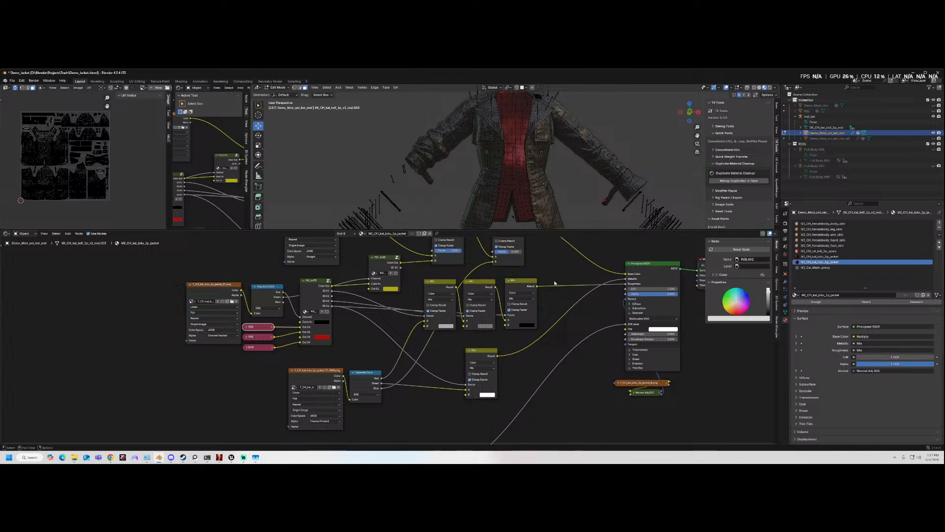
middle_click_drag(555, 289, 551, 313)
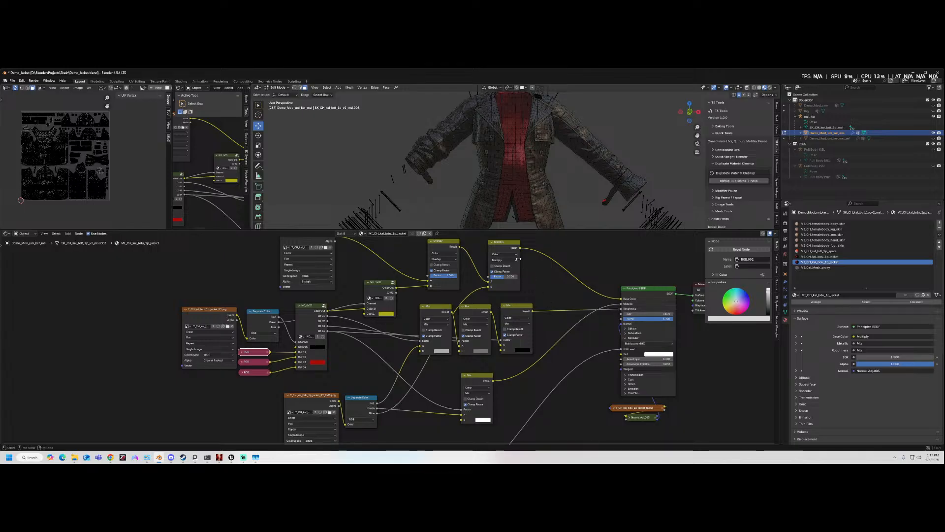
- Enlarge the 3D viewport above the shader editor and bring the whole jacket into front view
middle_click_drag(513, 149, 522, 167)
left_click_drag(506, 228, 507, 317)
left_click(690, 114)
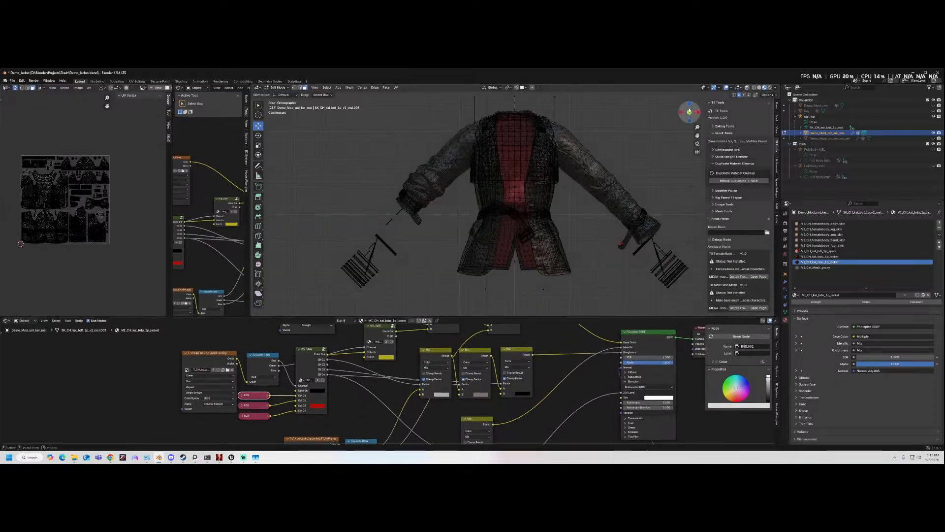
left_click(689, 112)
middle_click_drag(641, 171, 632, 173)
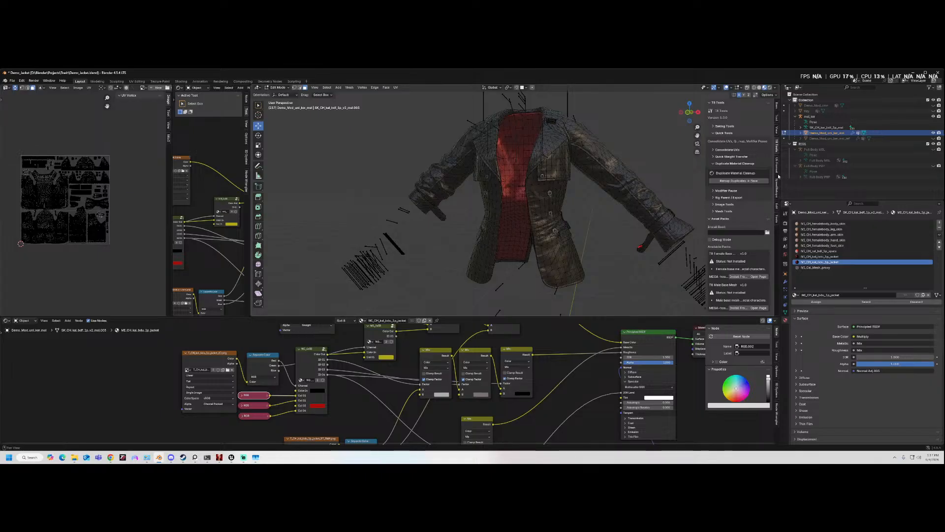
middle_click_drag(670, 207, 578, 221)
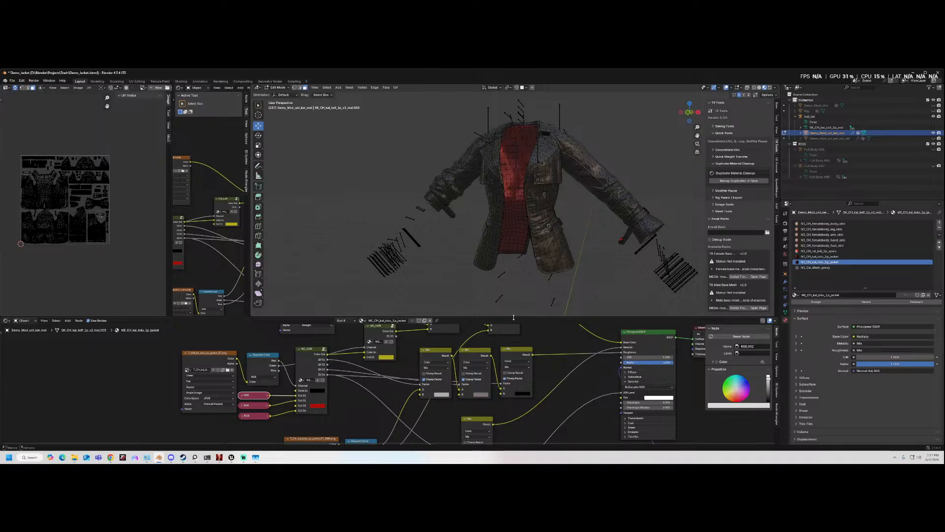
left_click_drag(512, 318, 513, 292)
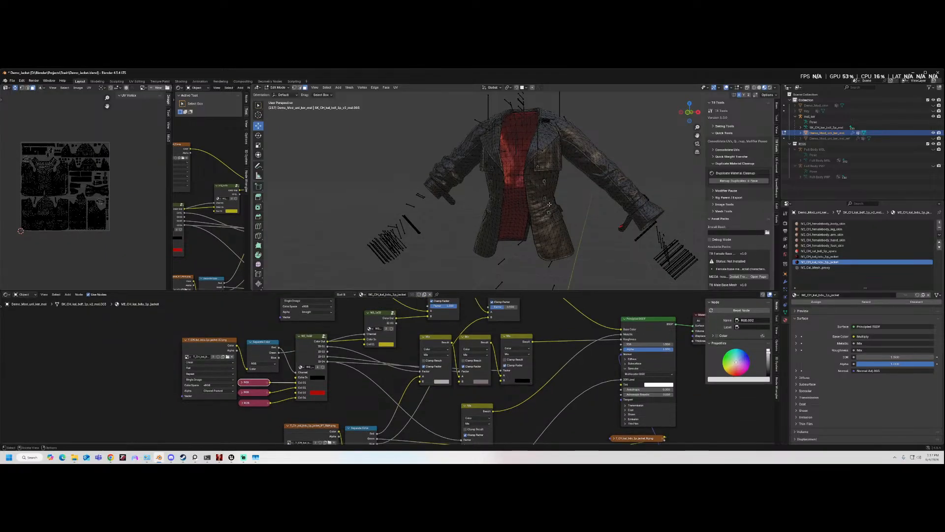
scroll(464, 200, "down", 2)
left_click(689, 113)
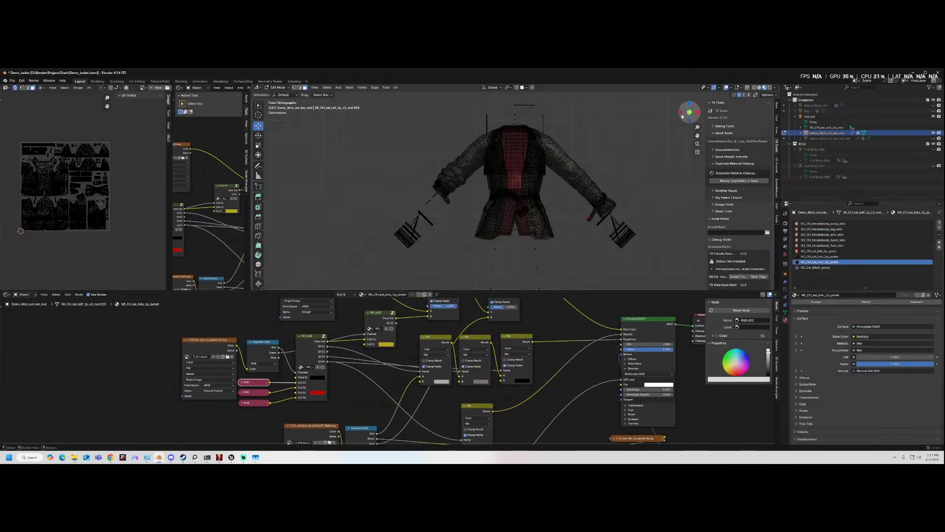
- Switch to Object Mode and add a mesh plane to the scene
left_click(278, 87)
left_click(279, 93)
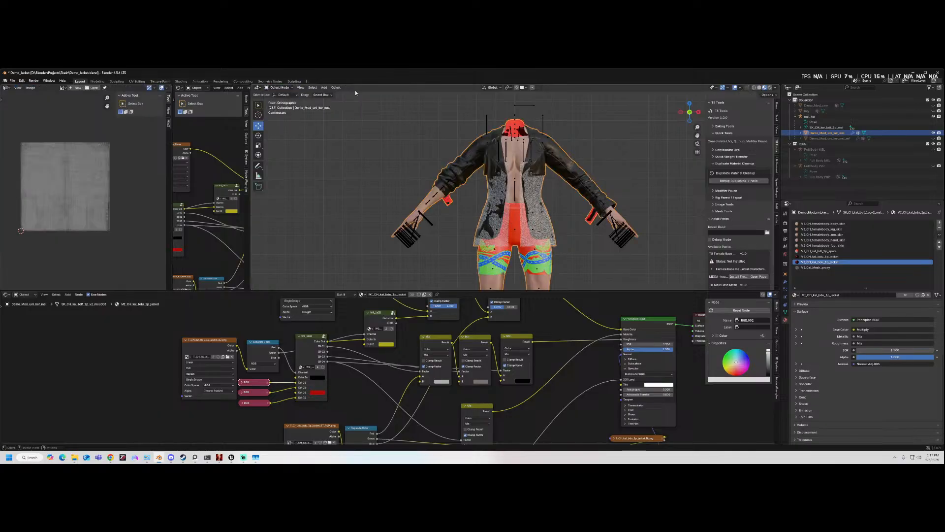
left_click(324, 87)
mouse_move(329, 94)
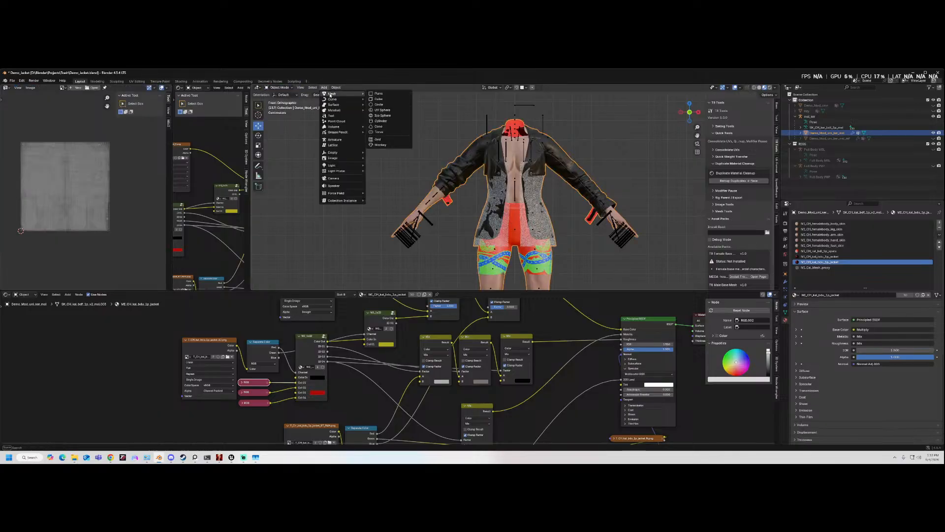
left_click(384, 94)
- Rotate the new plane 90 degrees about the X axis so it stands upright
scroll(515, 216, "down", 7)
middle_click_drag(515, 216, 513, 241)
key("r")
key("x")
left_click(576, 211)
left_click(325, 259)
type("90")
key("Return")
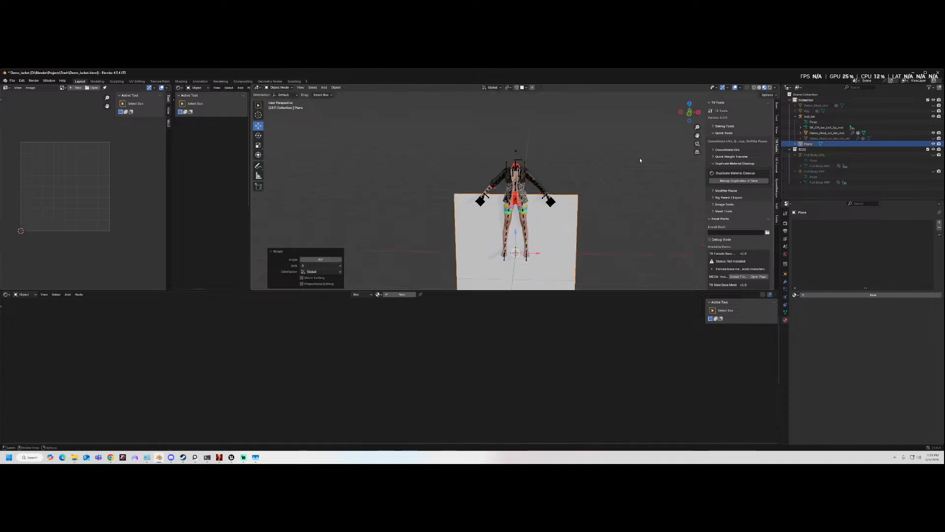
- Scale the plane down to about a third of its size and place it beside the character at torso height
left_click(690, 114)
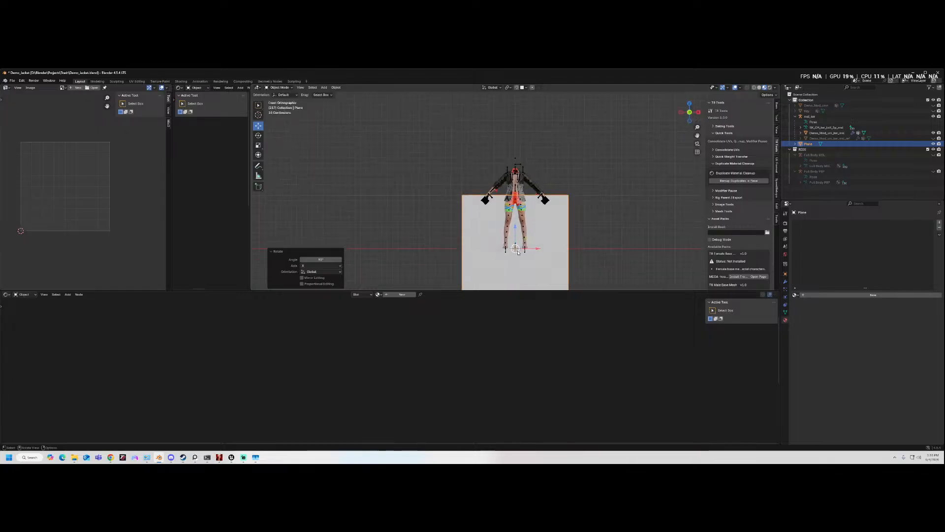
key("g")
left_click(485, 204)
key("s")
left_click(469, 204)
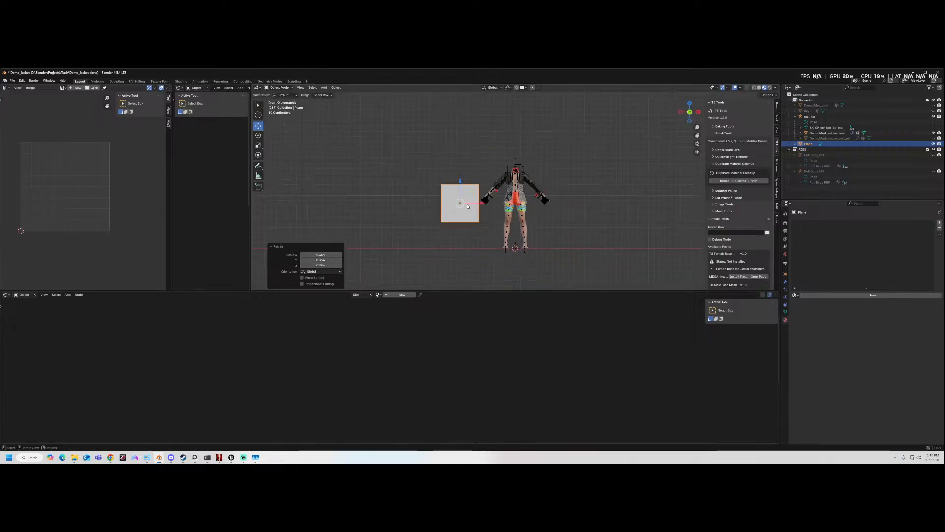
scroll(463, 203, "up", 2)
left_click_drag(438, 197, 439, 175)
scroll(459, 179, "up", 4)
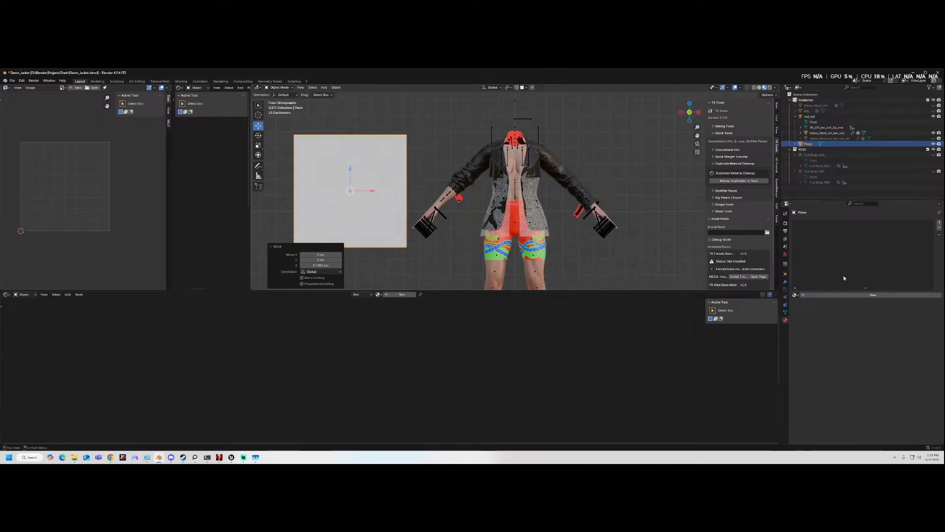
- Assign the jacket material to the plane and bring its full texture layout into view beside the character
left_click(800, 295)
type("jack")
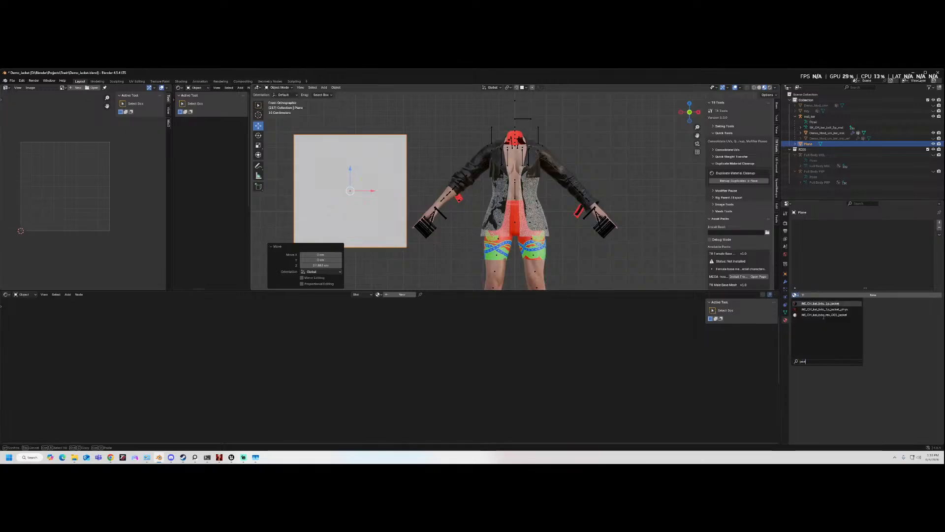
left_click(829, 304)
scroll(542, 197, "up", 2)
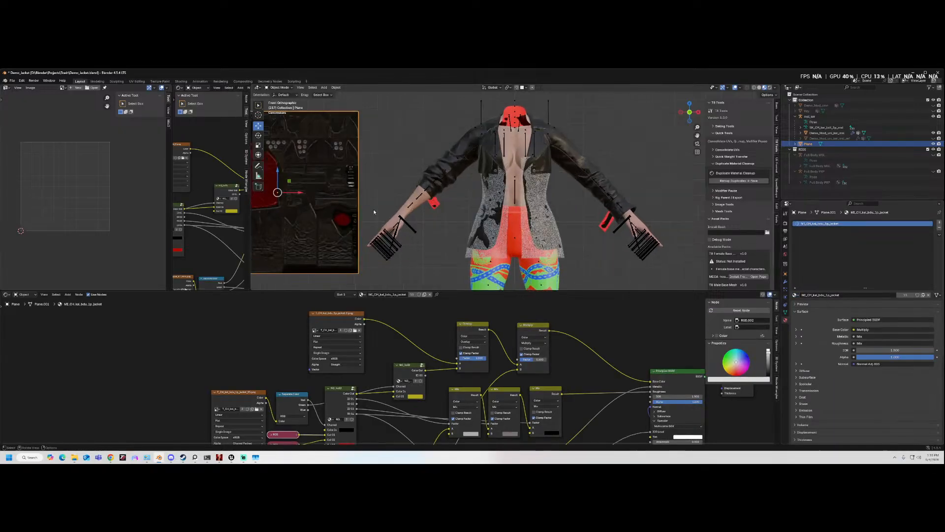
left_click_drag(300, 192, 302, 192)
middle_click_drag(343, 189, 438, 177, "shift")
left_click(438, 177)
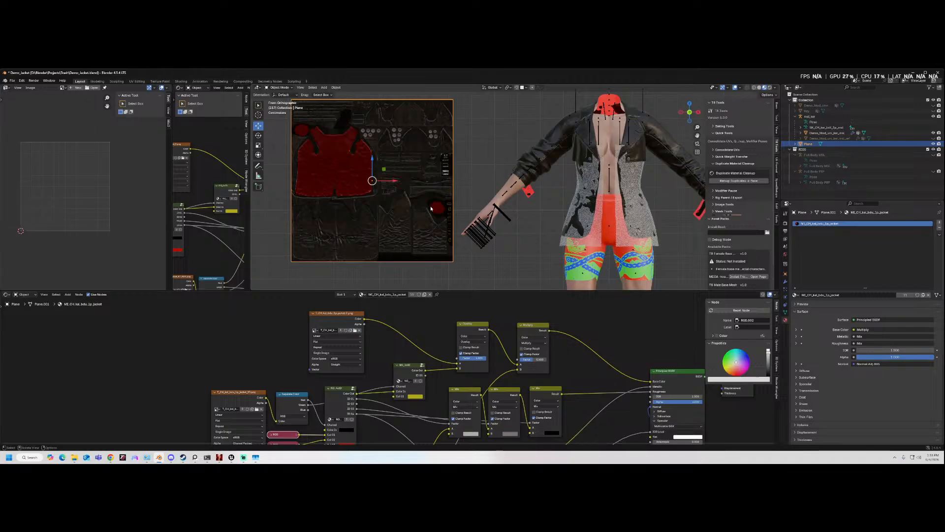
- Open the Texture Bake settings of the baking tools and turn off generating AO if missing
middle_click_drag(531, 323, 466, 309)
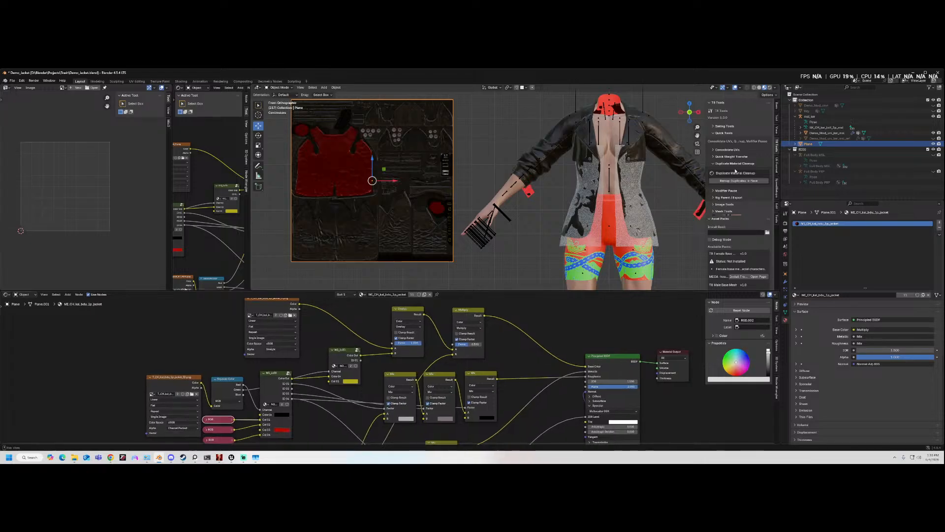
left_click(734, 164)
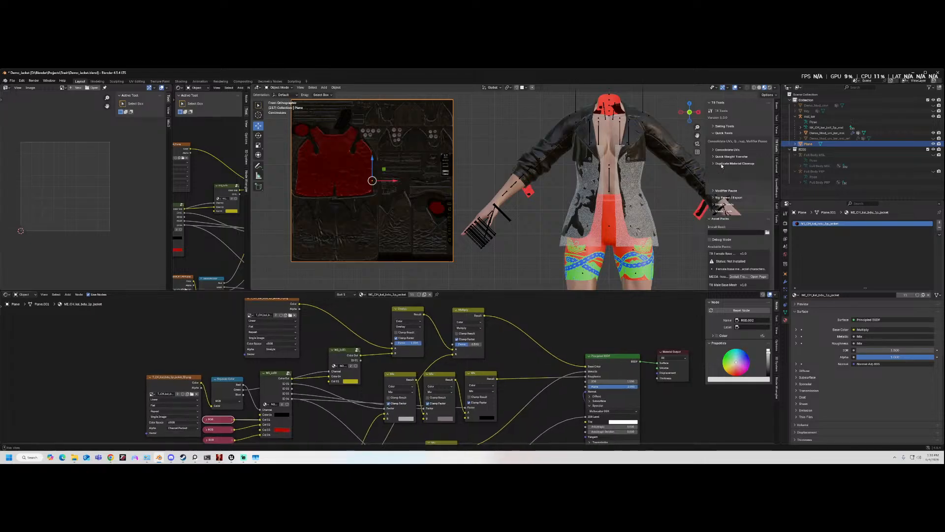
left_click(729, 127)
left_click(725, 143)
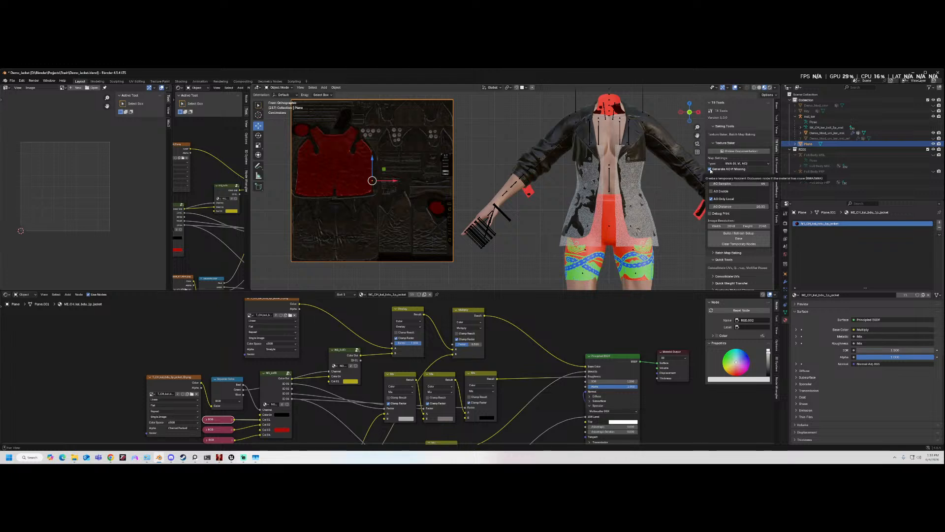
left_click(710, 169)
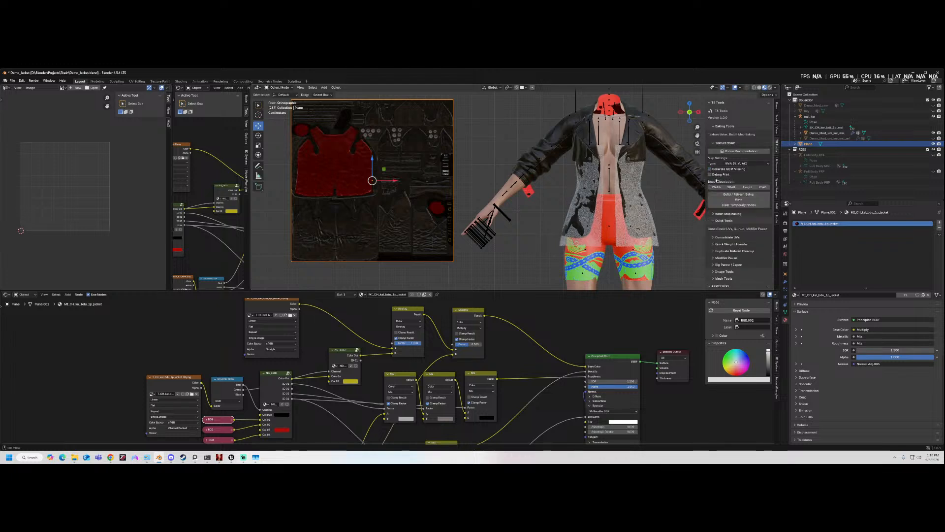
left_click_drag(470, 351, 466, 351)
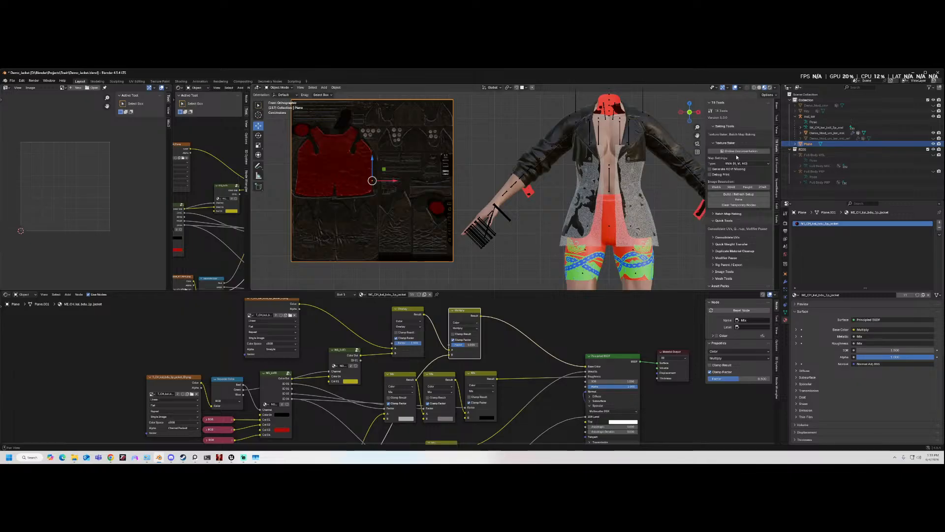
- Review the available bake map types and set the type to MRA (M, R, AO)
left_click(746, 164)
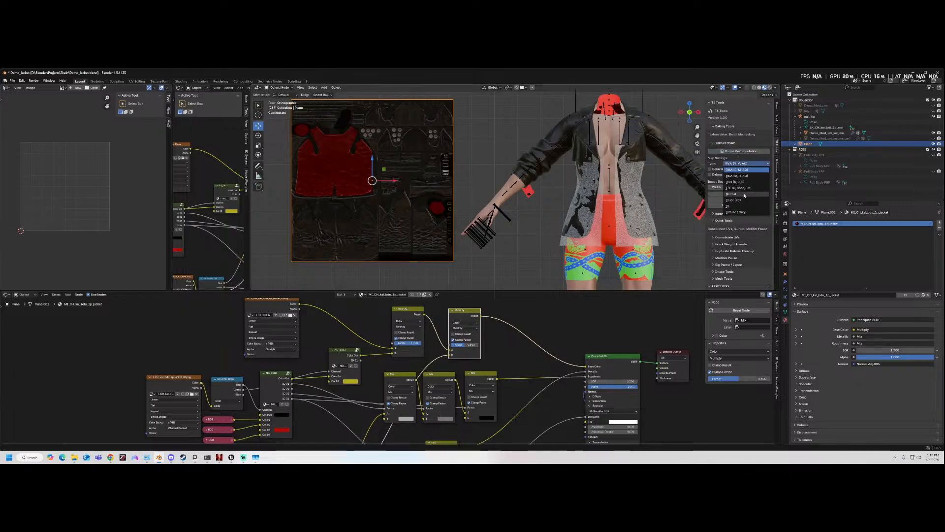
left_click(738, 194)
left_click(749, 164)
left_click(739, 182)
left_click(746, 163)
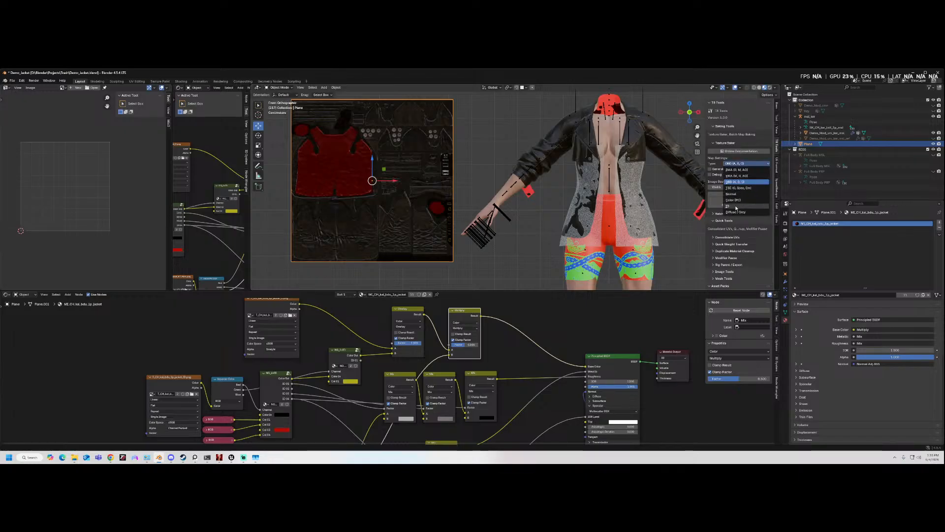
left_click(736, 211)
left_click(745, 165)
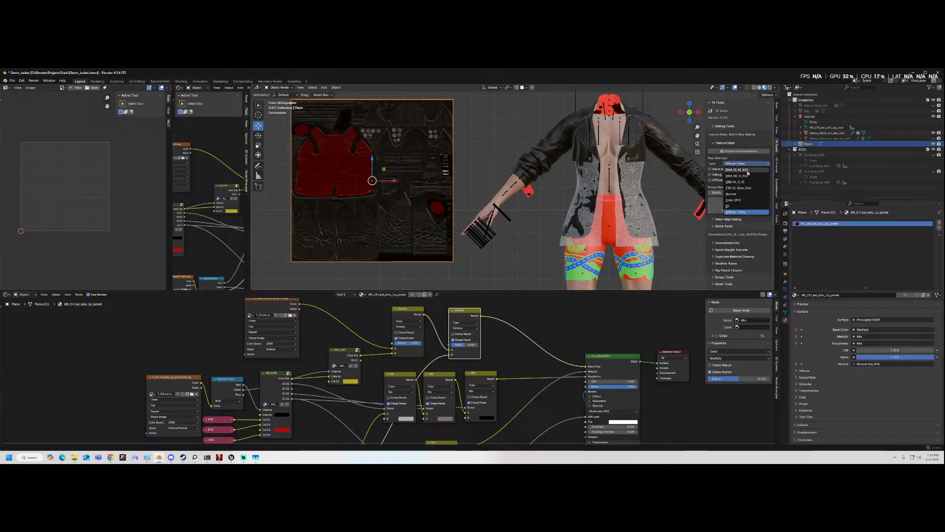
left_click(744, 176)
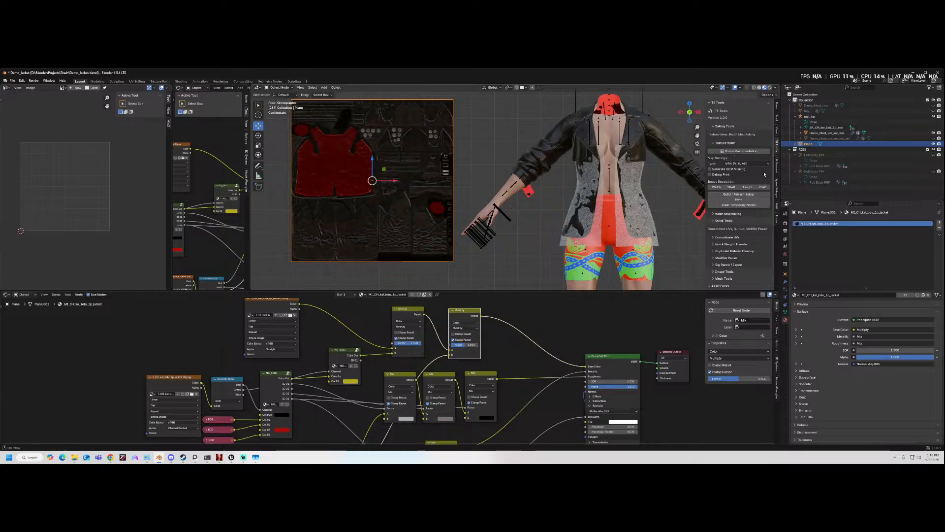
- Expand Batch Map Baking and choose only the MRA and PC maps for baking
left_click(715, 215)
scroll(714, 214, "down", 2)
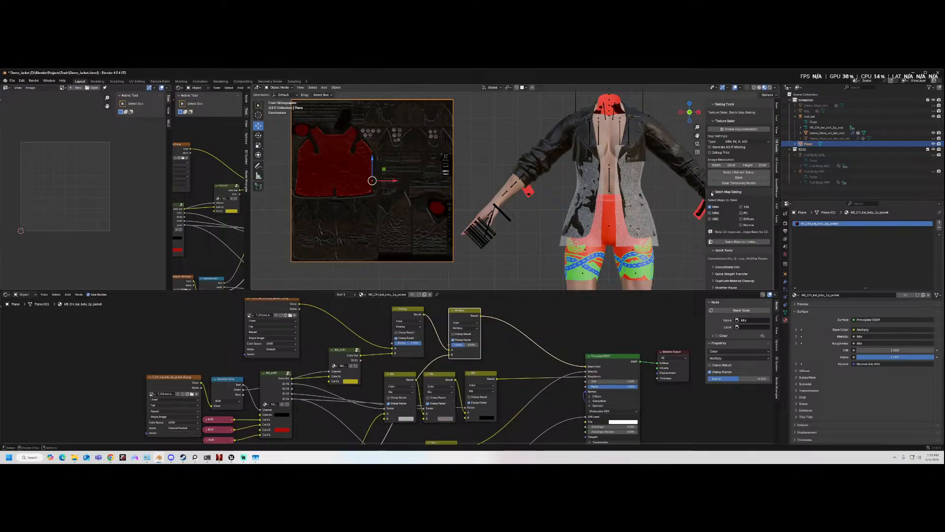
left_click(710, 213)
left_click(742, 213)
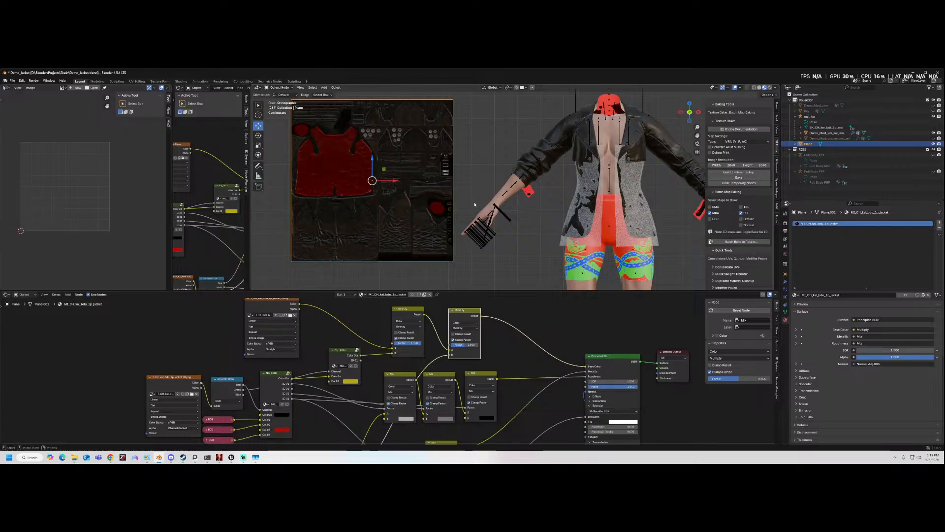
- Check the texture plane up close and save the Blender file
scroll(488, 220, "down", 1)
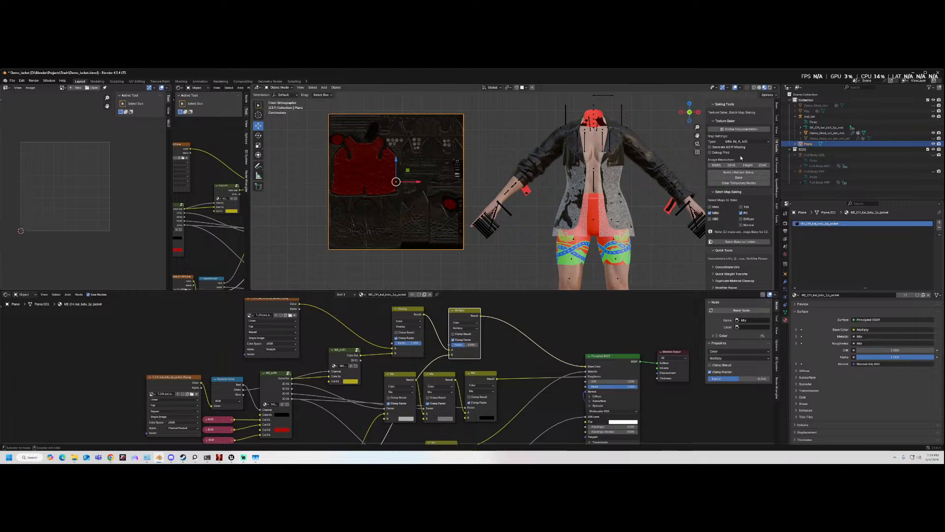
scroll(626, 171, "up", 3)
scroll(625, 170, "up", 4)
scroll(625, 171, "down", 4)
scroll(742, 161, "down", 1)
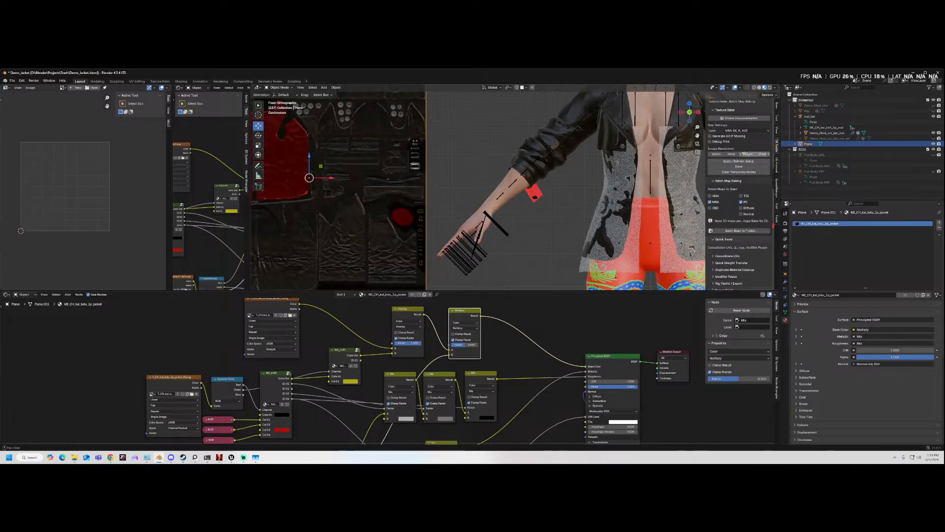
scroll(741, 161, "down", 2)
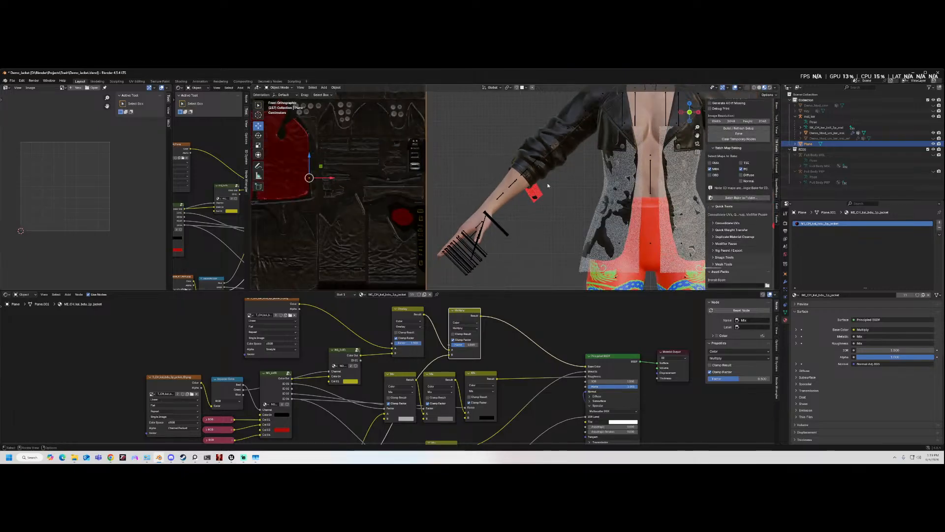
scroll(535, 184, "down", 4)
left_click(13, 81)
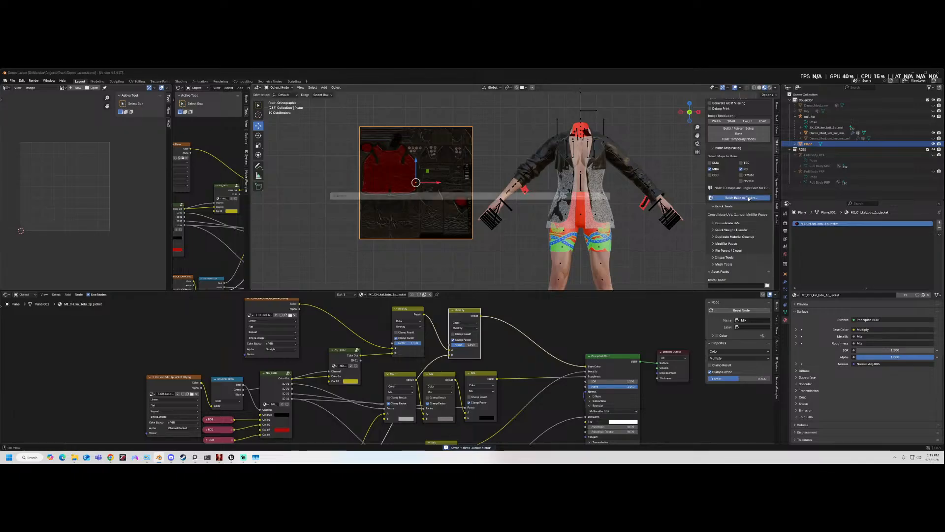
- Batch bake the selected maps into a new folder named textures inside the Trash project folder
left_click(747, 198)
left_click_drag(557, 188, 583, 189)
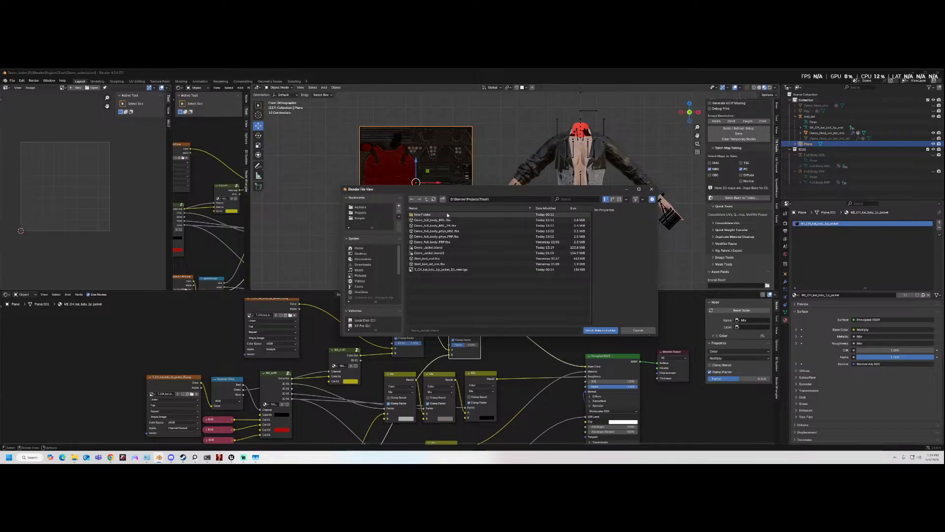
left_click(443, 199)
type("textures")
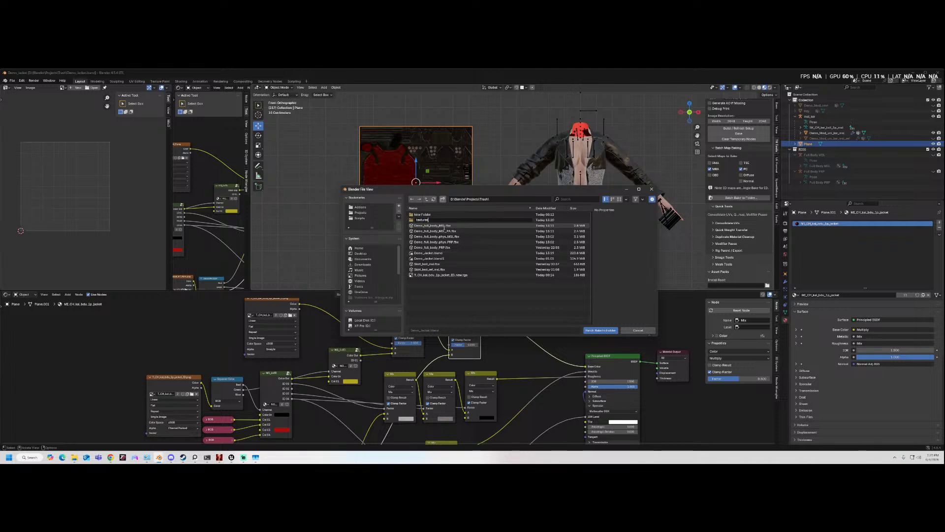
key("Return")
double_click(435, 220)
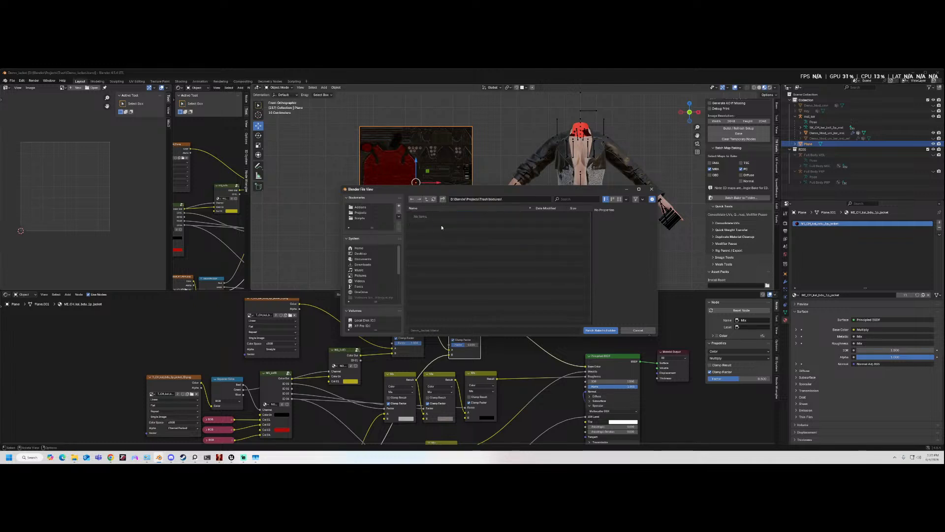
left_click(600, 330)
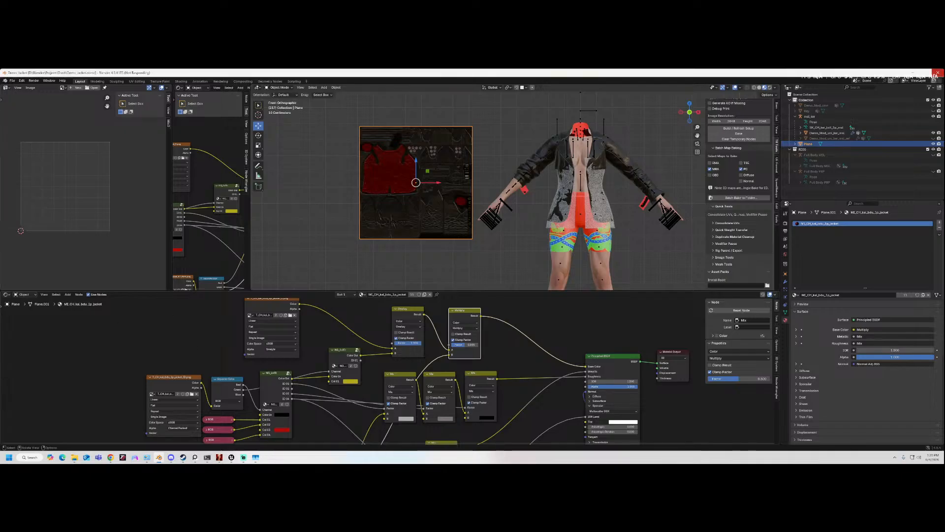
- Switch to File Explorer and open the textures folder of the Trash project in a new tab
left_click(74, 457)
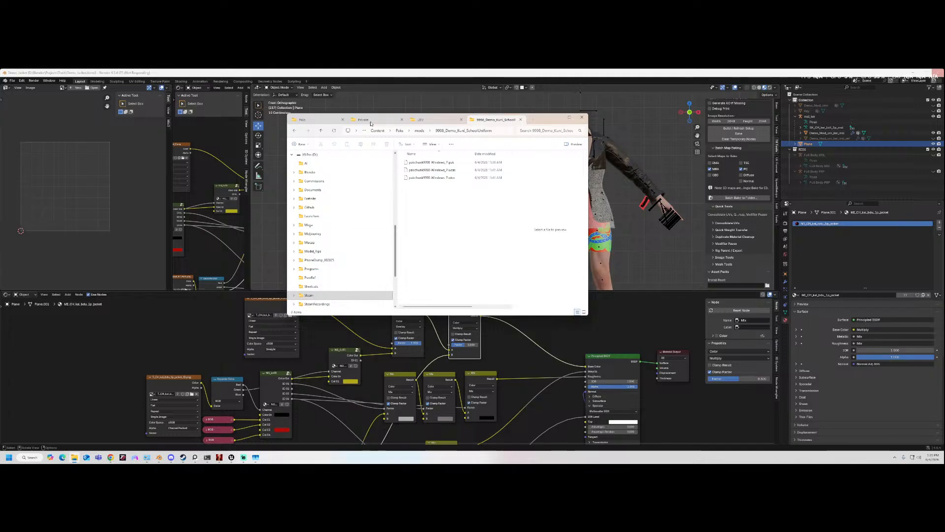
left_click(531, 120)
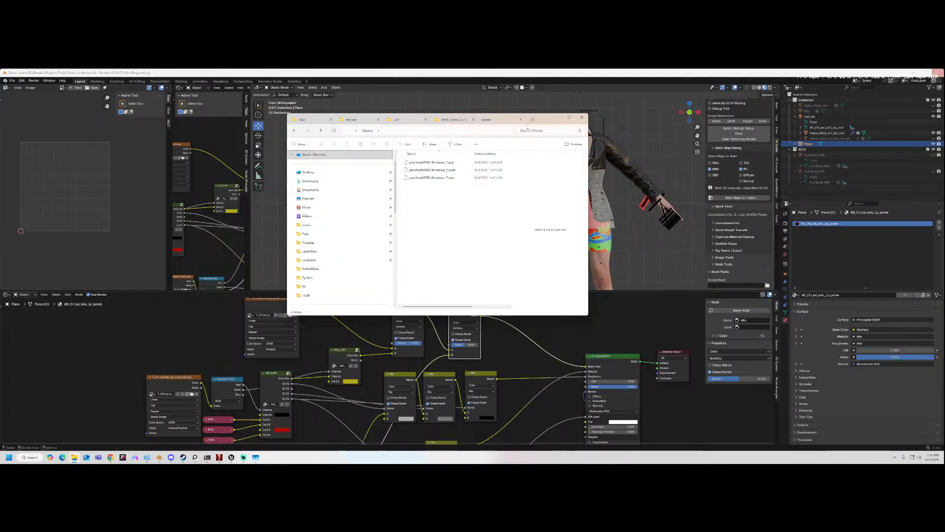
left_click(337, 243)
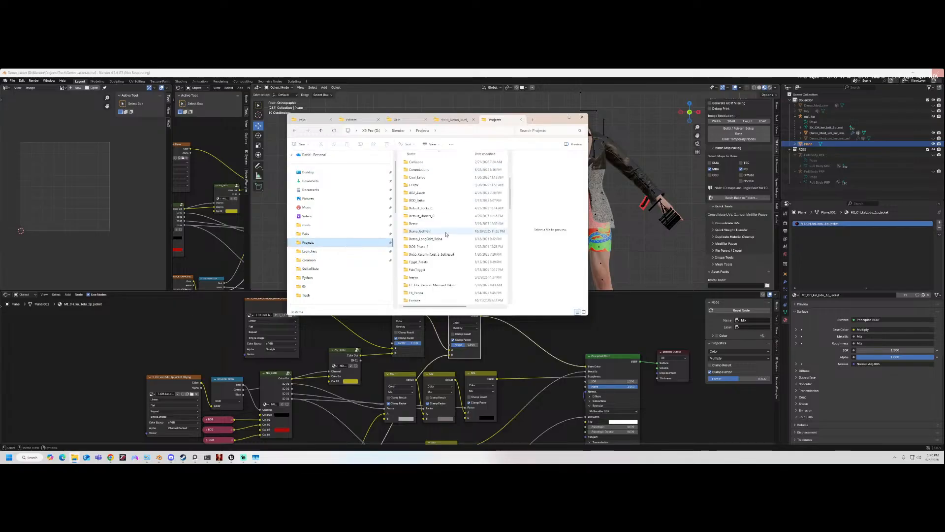
scroll(445, 229, "down", 5)
left_click(430, 246)
key("Return")
double_click(466, 168)
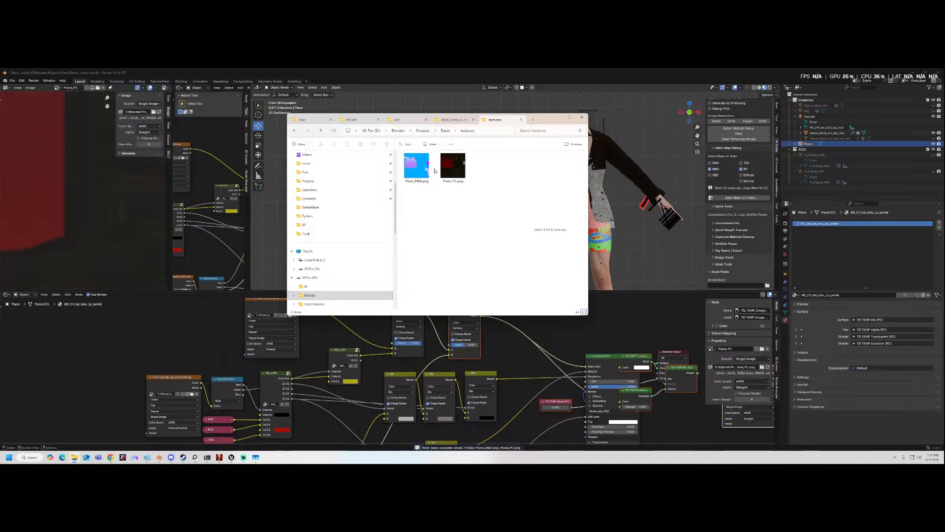
- Examine the baked PC map in Blender's image editor and minimise the File Explorer window
scroll(105, 190, "down", 4)
scroll(106, 190, "up", 5)
scroll(105, 190, "down", 3)
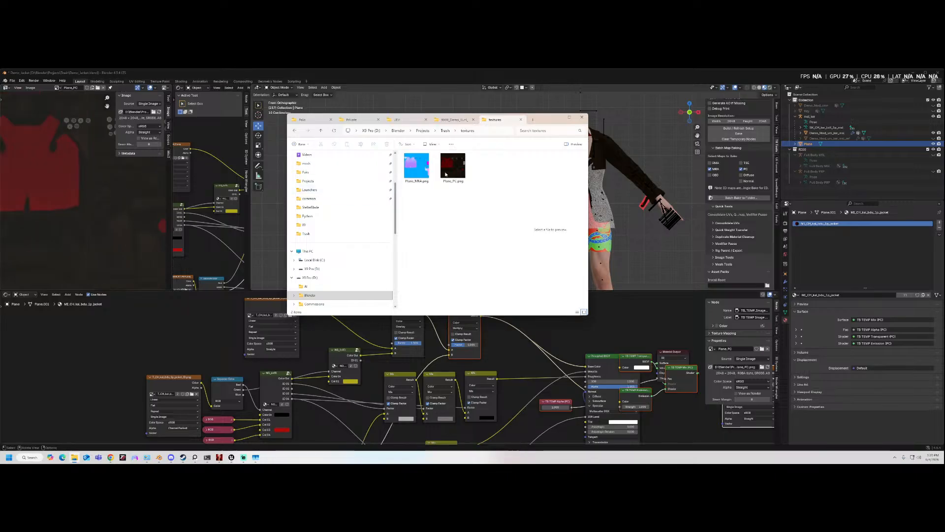
left_click_drag(551, 120, 512, 132)
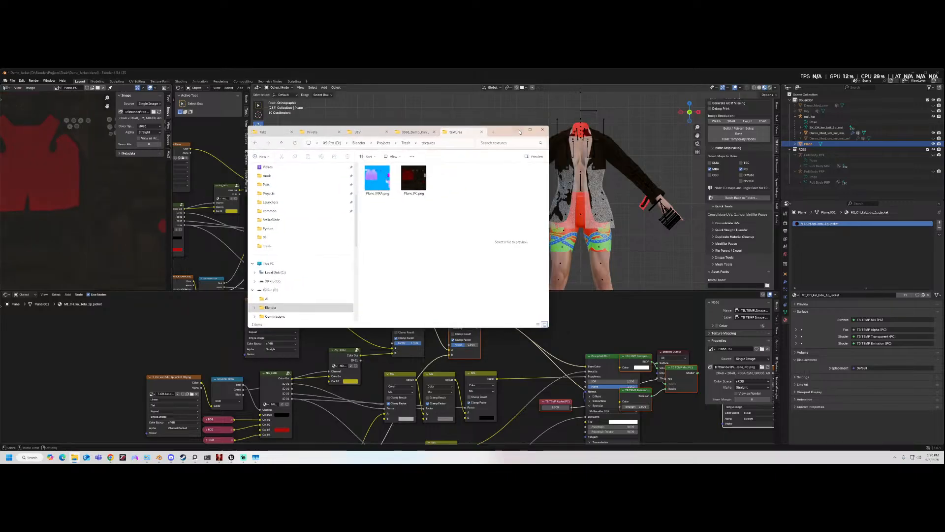
left_click(519, 130)
- Inspect the baked colours on the plane and jacket, and select the character body mesh
scroll(611, 239, "up", 4)
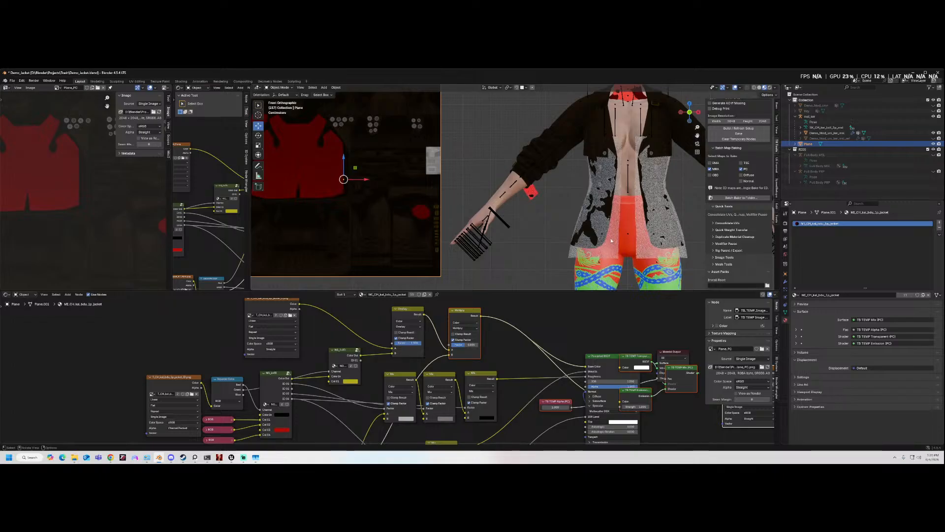
middle_click_drag(568, 206, 522, 217)
mouse_move(308, 340)
middle_mouse_down()
mouse_move(325, 351)
mouse_move(303, 349)
middle_mouse_up()
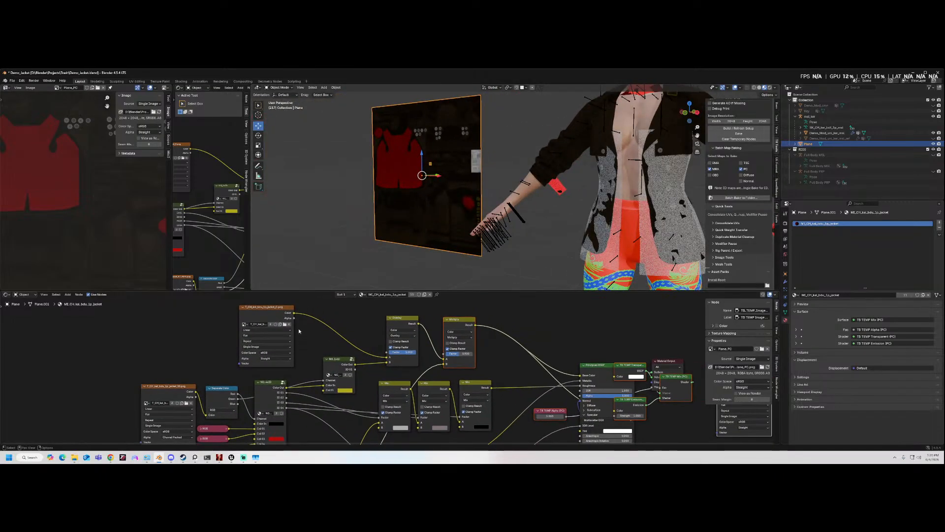
left_click(316, 337)
scroll(512, 271, "down", 3)
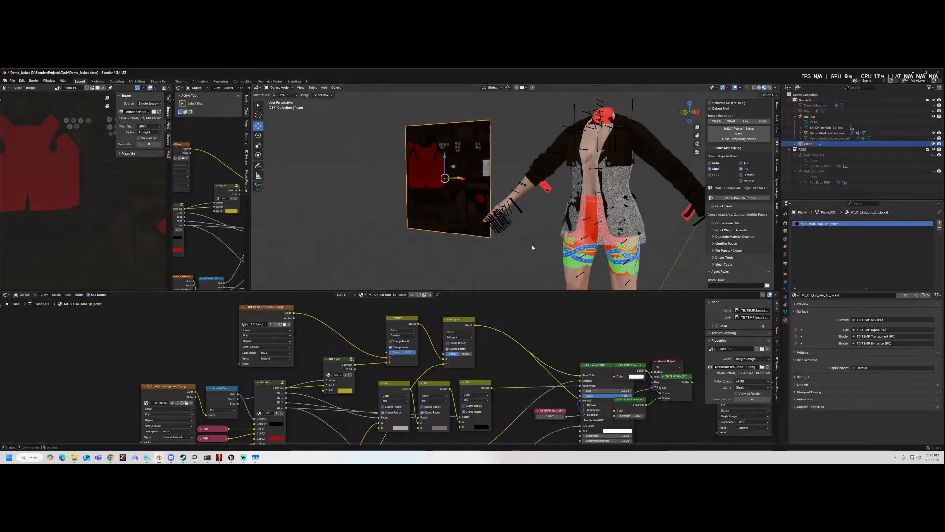
middle_click_drag(532, 247, 560, 241)
left_click(560, 241)
scroll(560, 242, "up", 2)
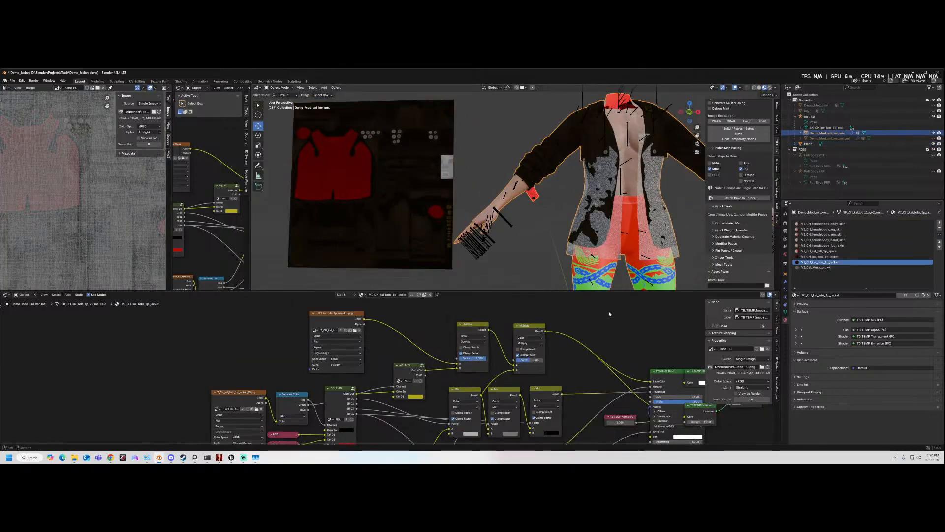
- Replace the image in the jacket material's colour texture node with Plane_PC.png from the textures folder
mouse_move(571, 343)
middle_mouse_down()
mouse_move(530, 326)
mouse_move(581, 340)
middle_mouse_up()
scroll(388, 315, "up", 1)
middle_click_drag(388, 314, 410, 331)
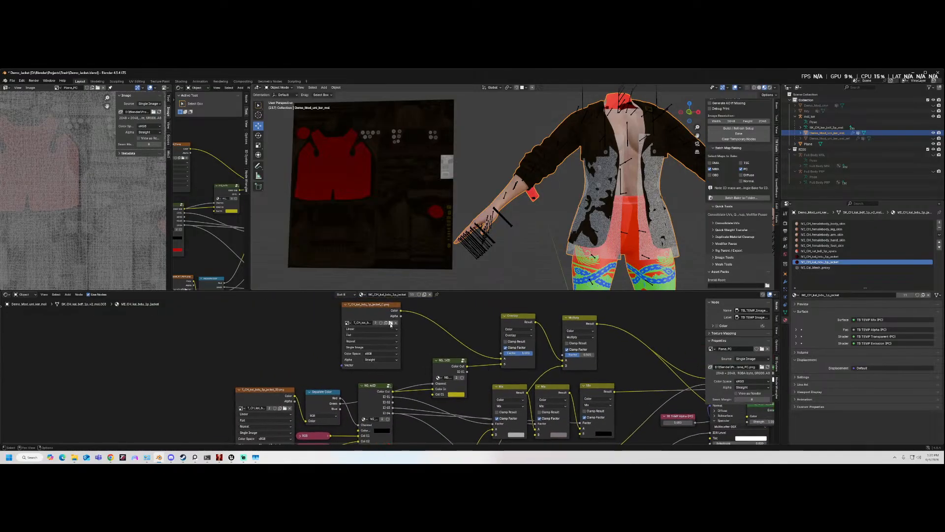
scroll(391, 324, "up", 1)
left_click(390, 324)
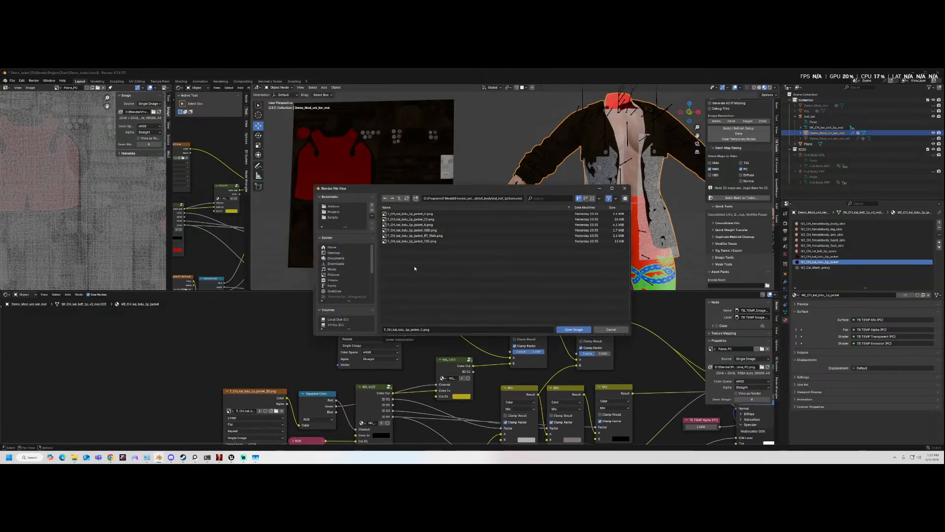
left_click(400, 198)
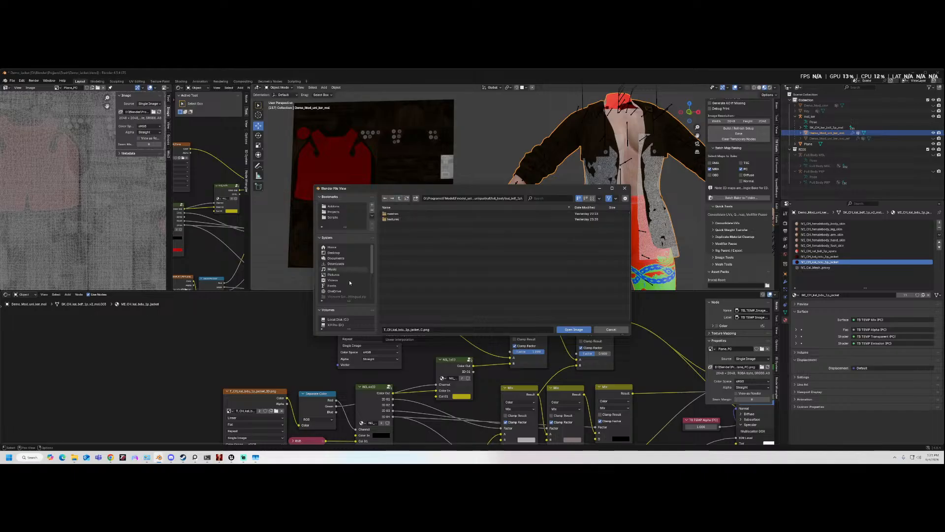
scroll(355, 322, "down", 3)
left_click(340, 315)
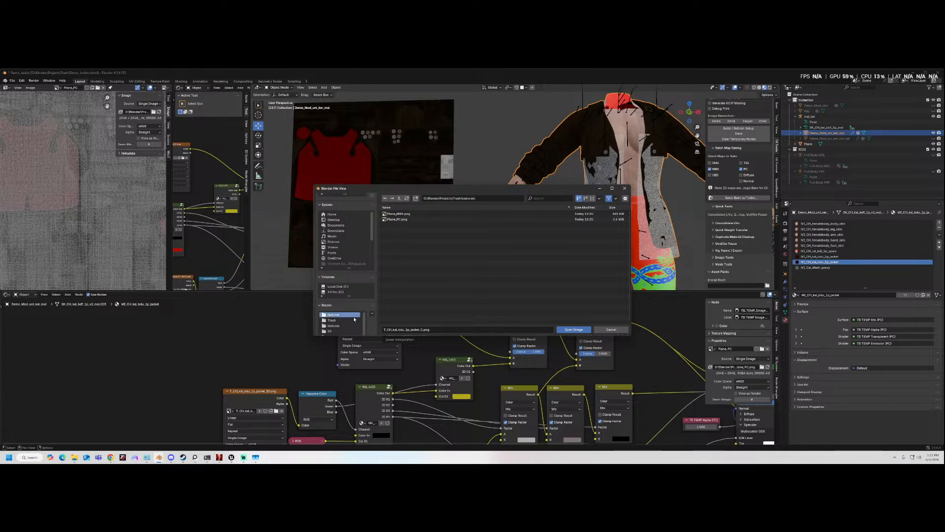
double_click(417, 219)
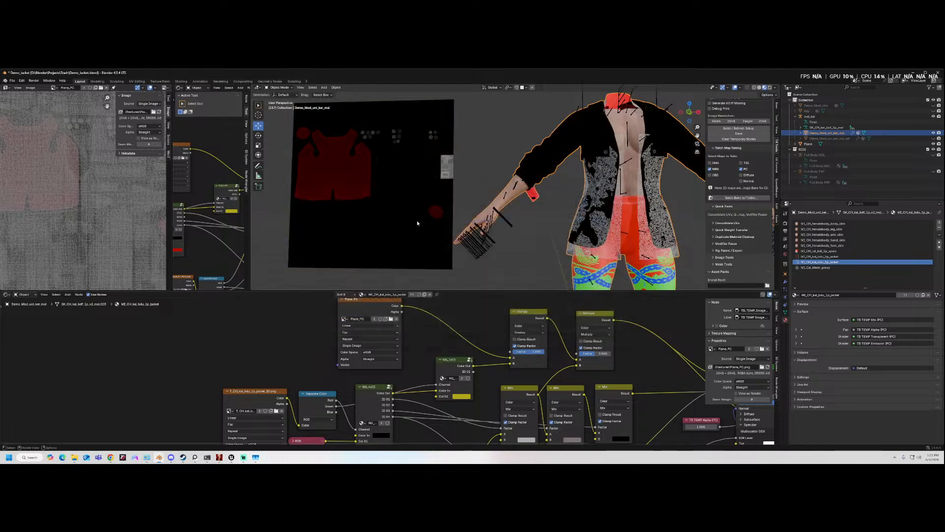
scroll(438, 325, "down", 3)
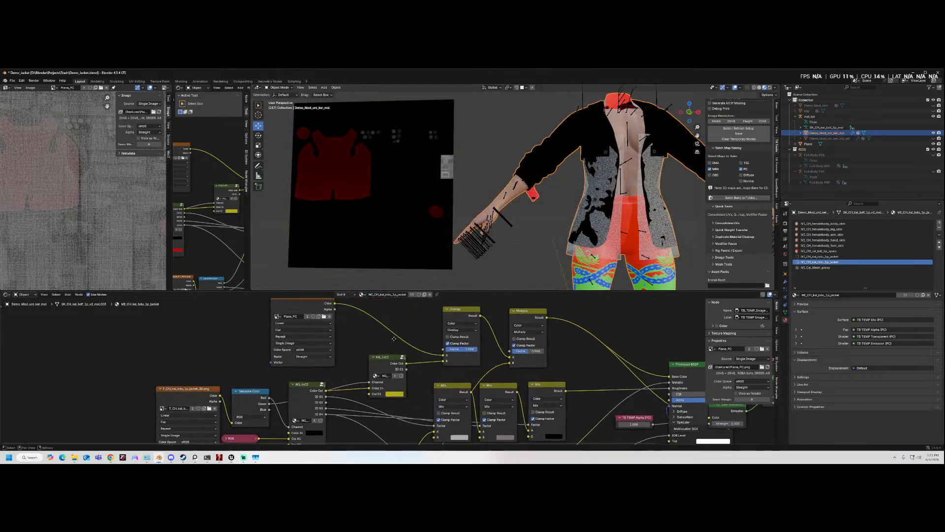
- Select the baked plane and clear its temporary bake nodes so the original jacket material drives it
scroll(367, 327, "up", 1)
left_click_drag(334, 319, 607, 379)
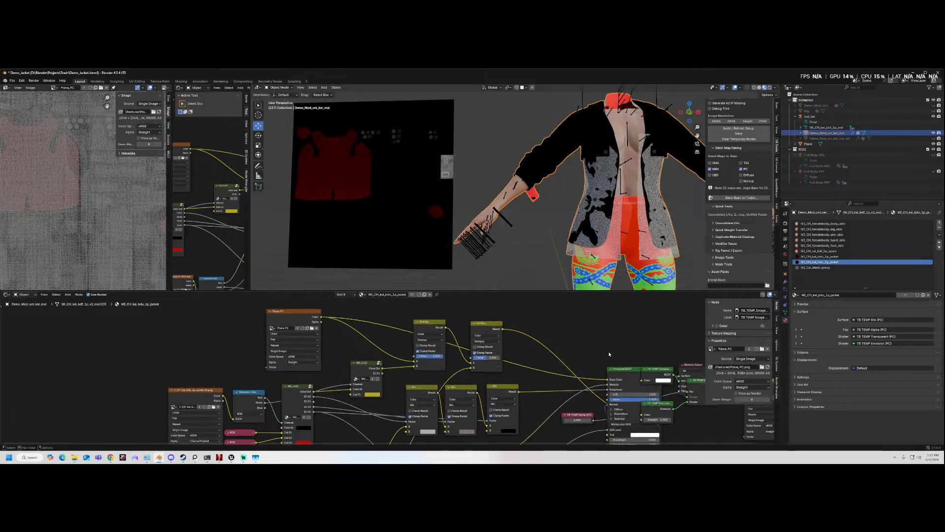
middle_click_drag(606, 355, 537, 331)
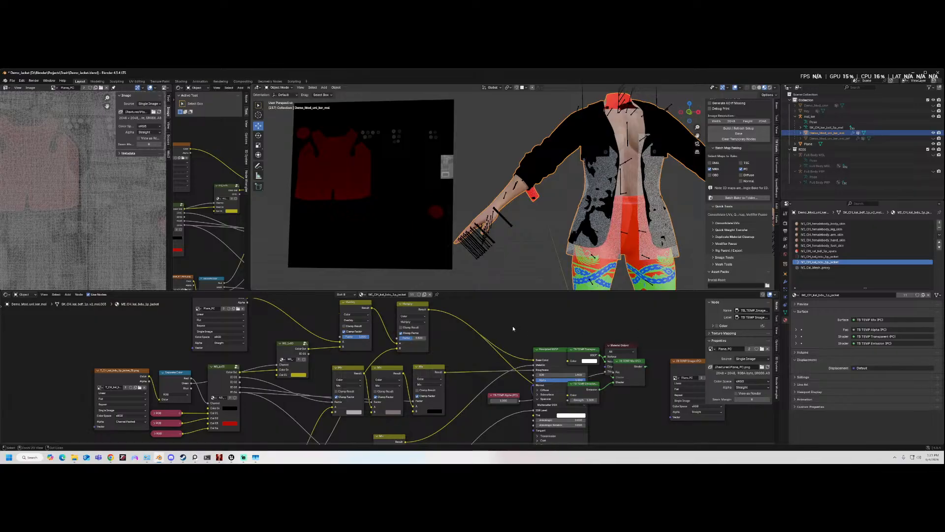
middle_click_drag(598, 182, 620, 197)
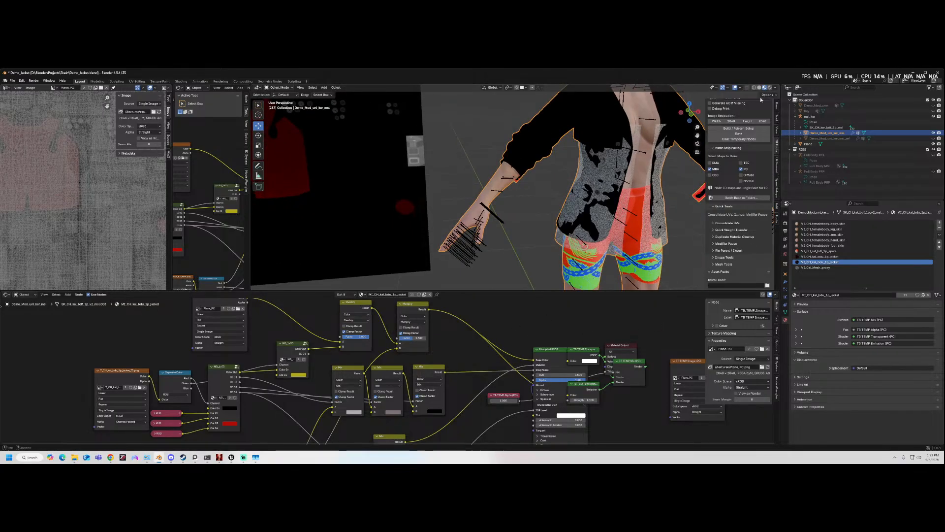
scroll(399, 165, "down", 5)
left_click(399, 165)
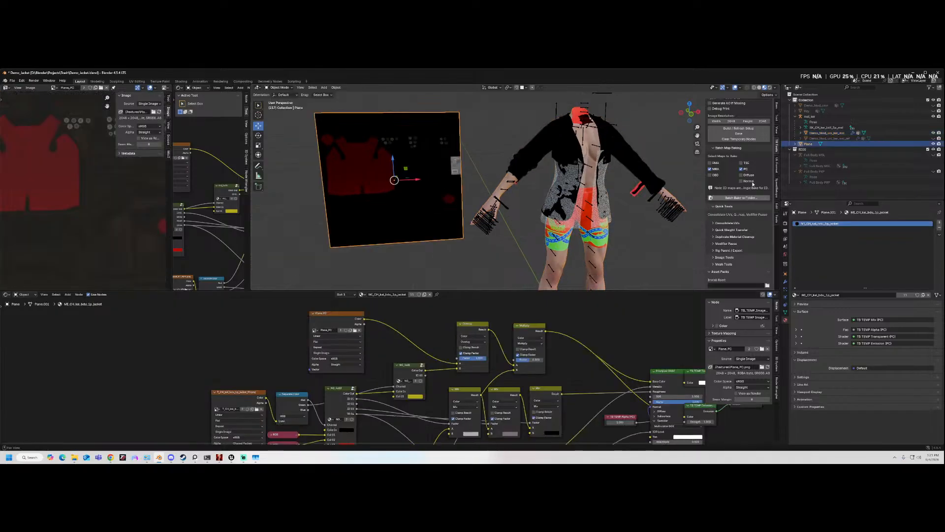
left_click(739, 139)
middle_click_drag(650, 197, 601, 211)
scroll(564, 358, "up", 1)
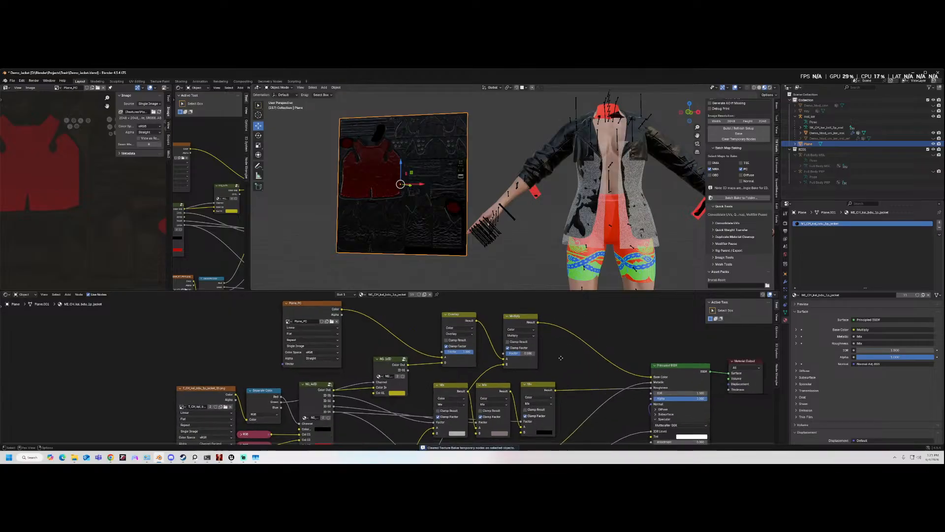
- Rebuild the temporary bake setup on the plane to compare the look, and clear the temporary nodes again
scroll(565, 358, "down", 3)
left_click(739, 128)
middle_click_drag(599, 390, 536, 365)
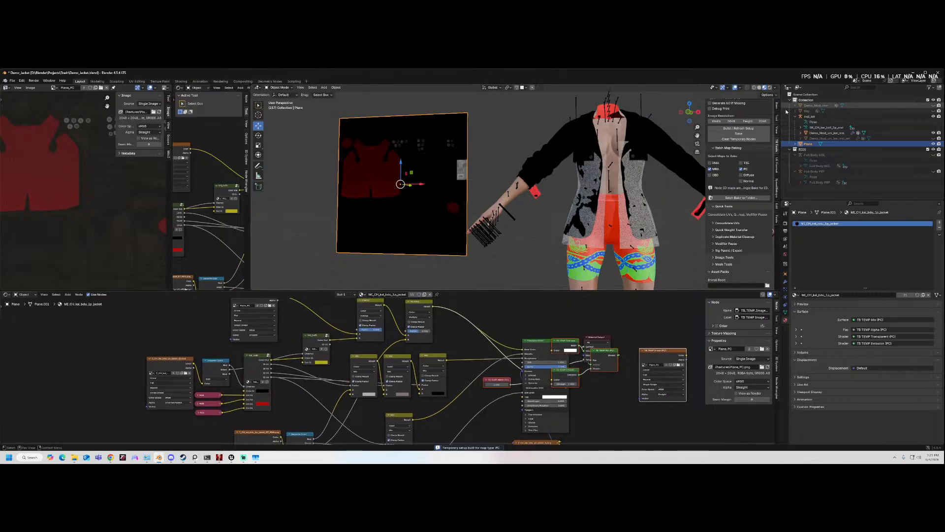
left_click(744, 140)
middle_click_drag(428, 197, 440, 216)
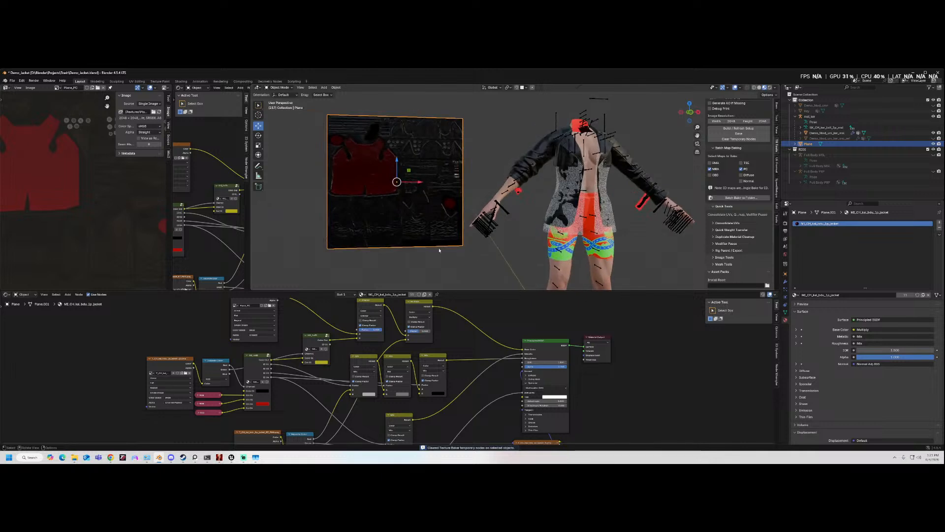
- Duplicate the Plane_PC texture node and connect the copy's colour directly to the Material Output surface to preview the map
middle_click_drag(337, 330, 340, 351)
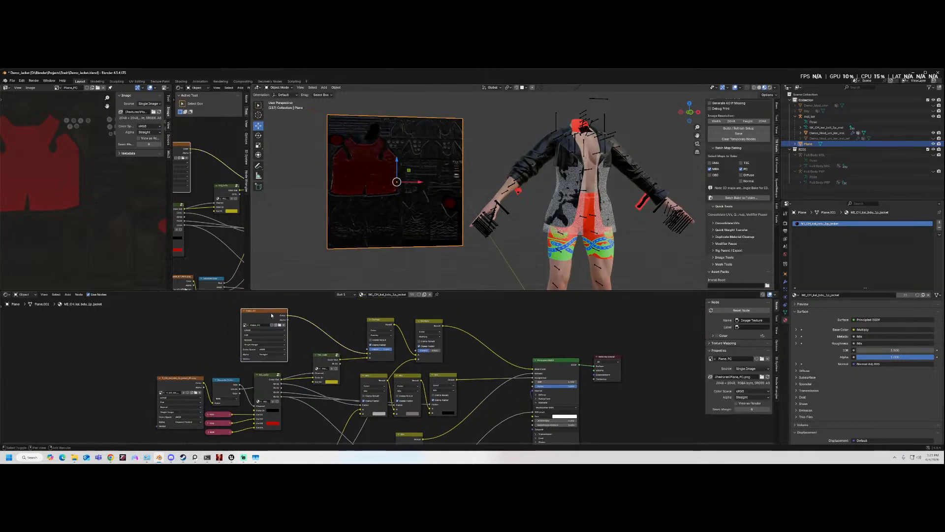
key("shift+d")
left_click(196, 317)
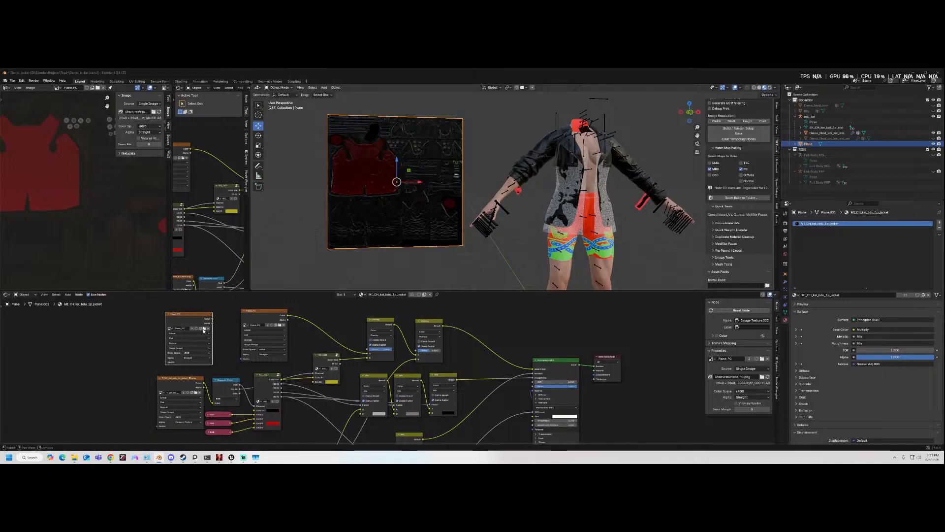
left_click(204, 329)
double_click(414, 219)
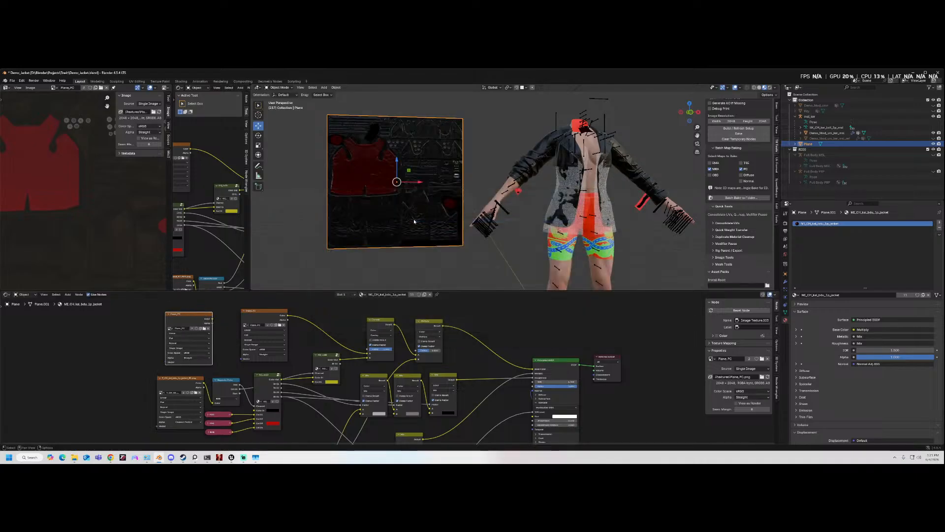
left_click_drag(213, 320, 611, 322)
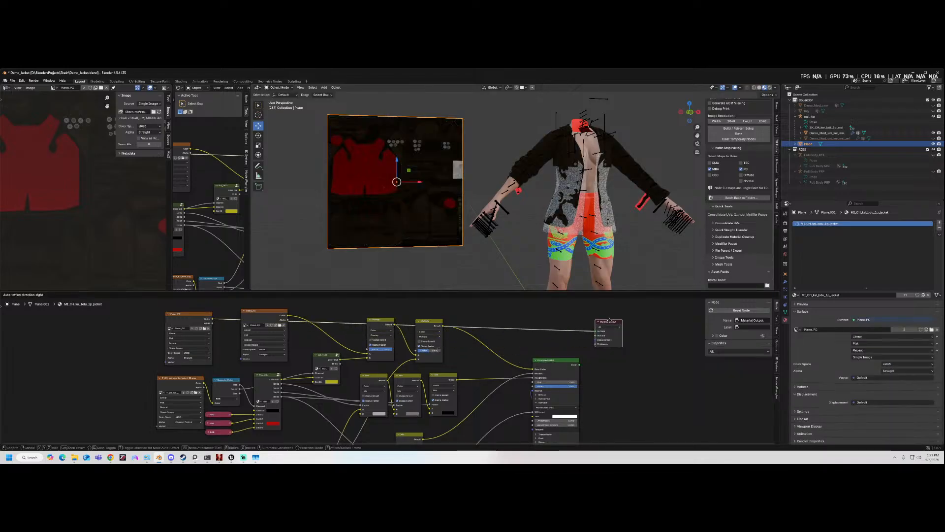
scroll(613, 239, "up", 5)
middle_click_drag(613, 239, 549, 260)
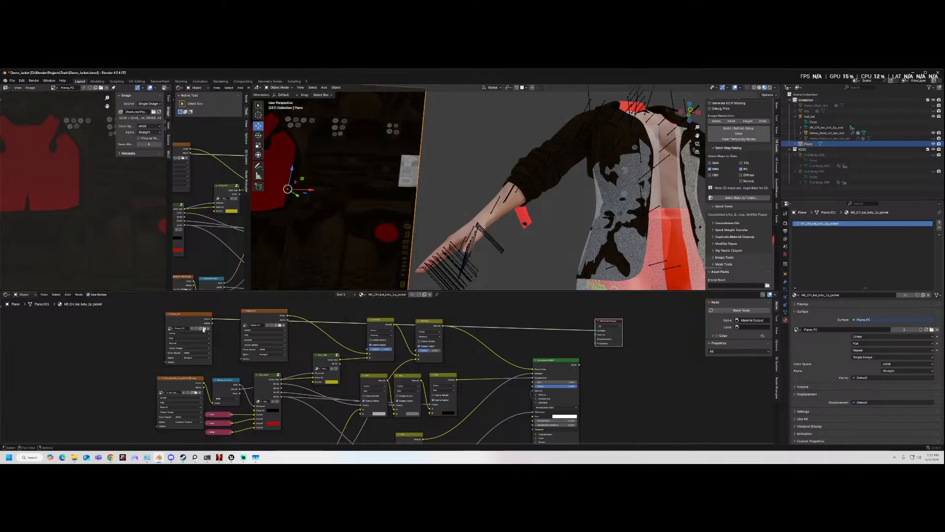
- Load Plane_MRA.png into the duplicated texture node and preview it on the plane and jacket
left_click(203, 329)
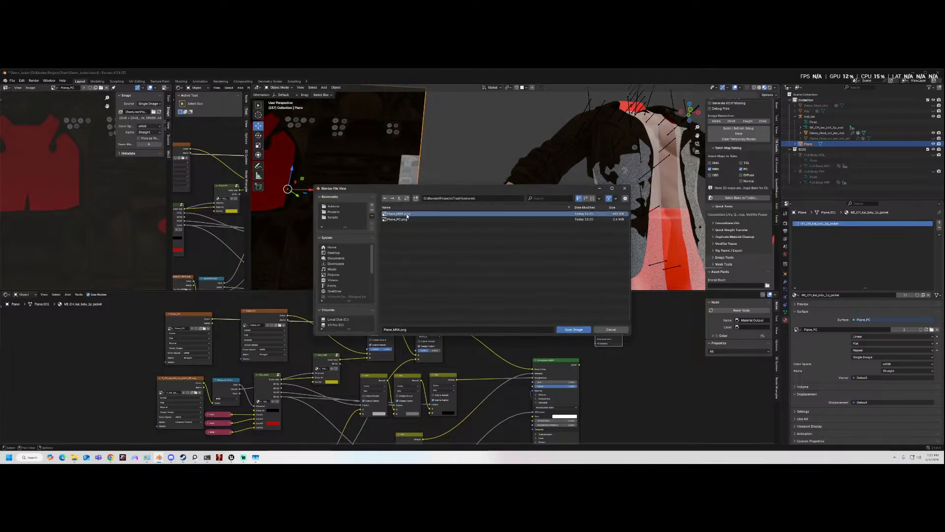
double_click(398, 214)
middle_click_drag(495, 283, 507, 223)
middle_click_drag(558, 335, 524, 338)
- Connect the Principled BSDF to the Material Output again and delete the Plane_MRA texture node
left_click_drag(572, 369, 596, 335)
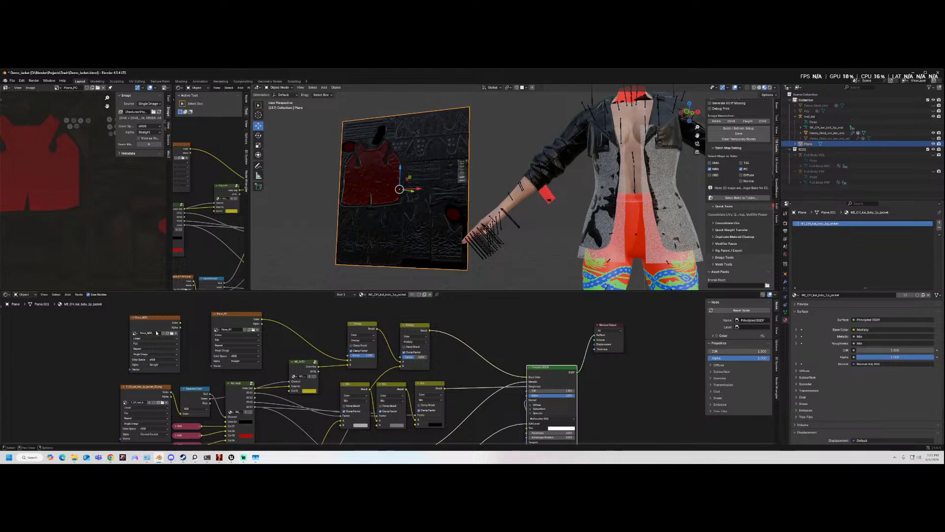
left_click(160, 326)
key("x")
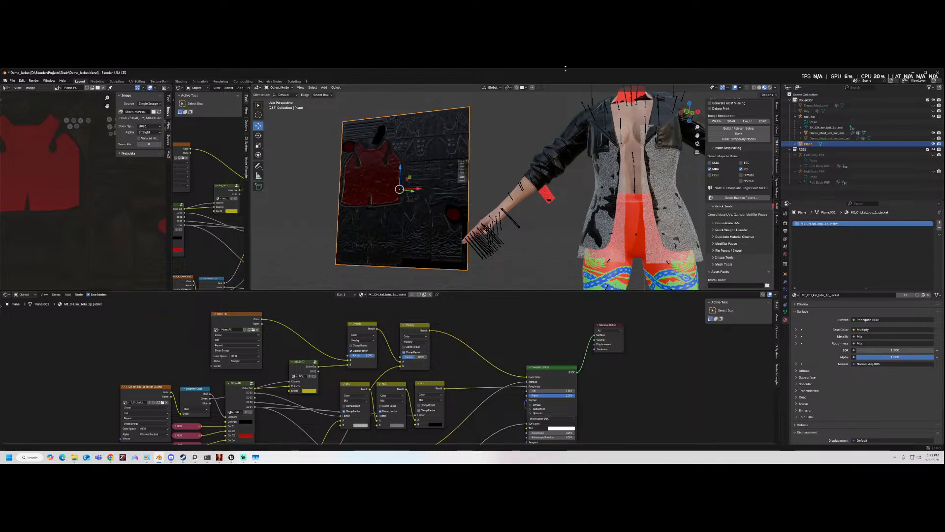
- Switch to the front view, rename the plane Bake_plane in the outliner and hide it
left_click(690, 112)
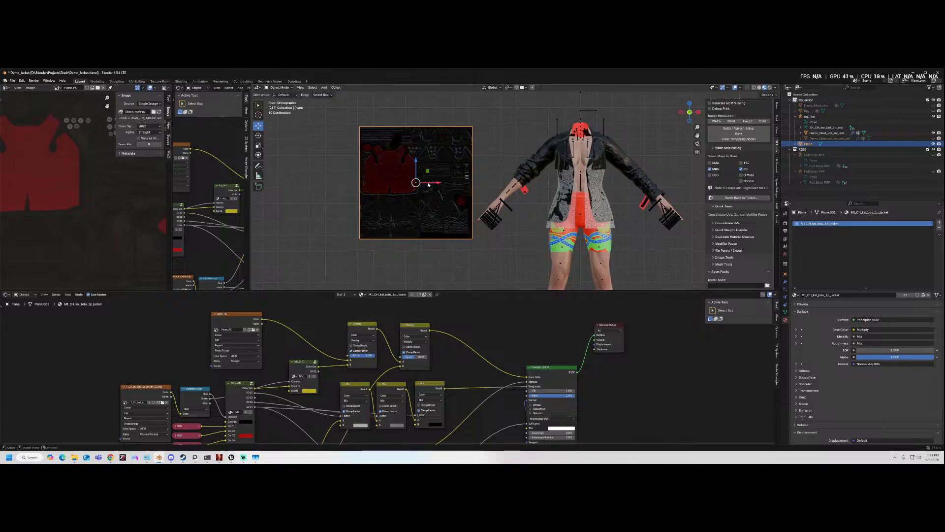
left_click(808, 143)
double_click(809, 143)
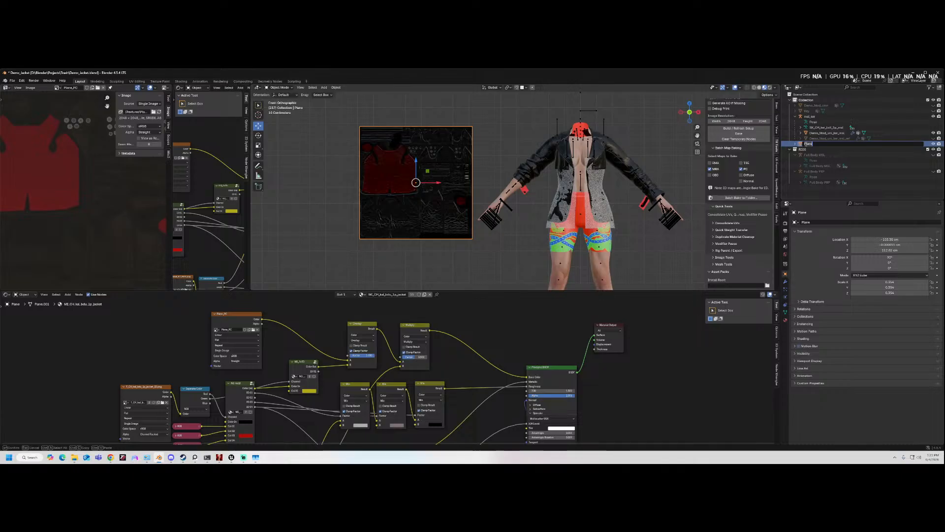
type("Bake_plane")
key("Return")
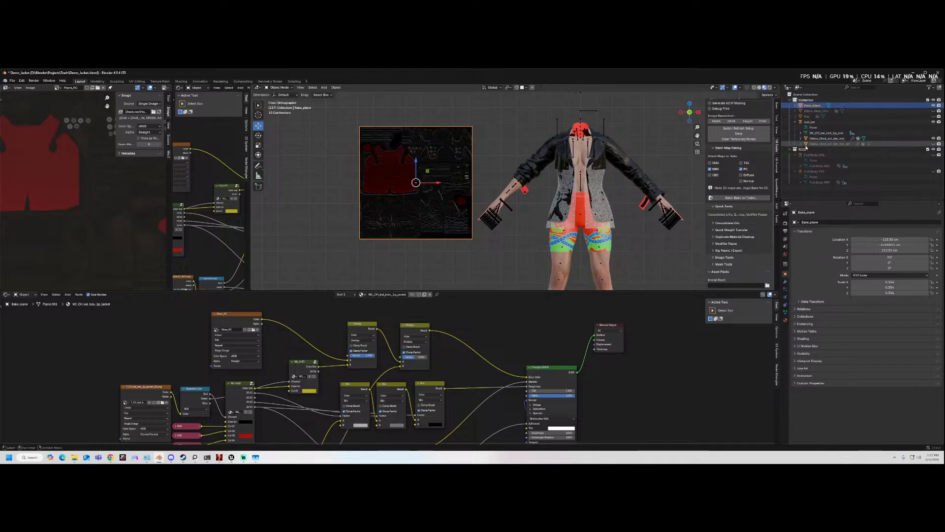
key("h")
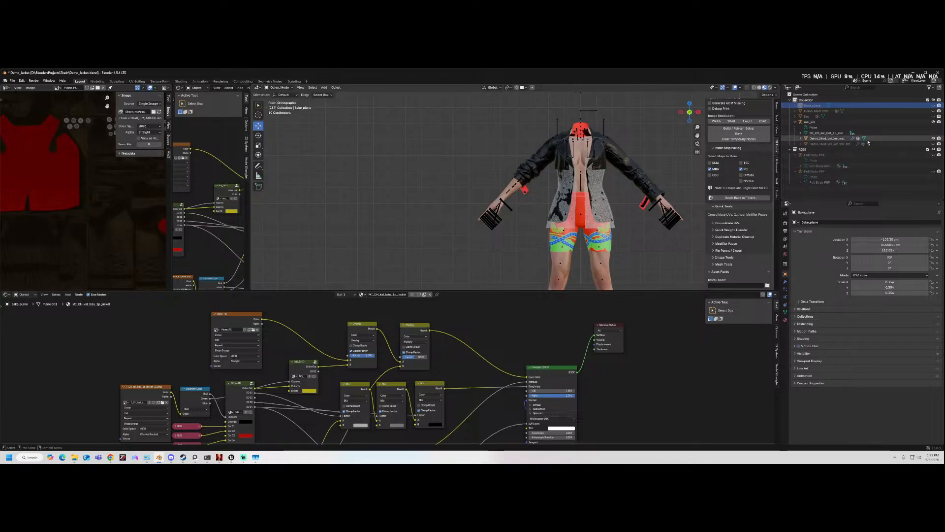
- Select the character body mesh together with its armature, keeping the mesh active
scroll(592, 169, "down", 3)
scroll(592, 167, "up", 2)
left_click_drag(697, 135, 663, 115)
left_click(562, 212)
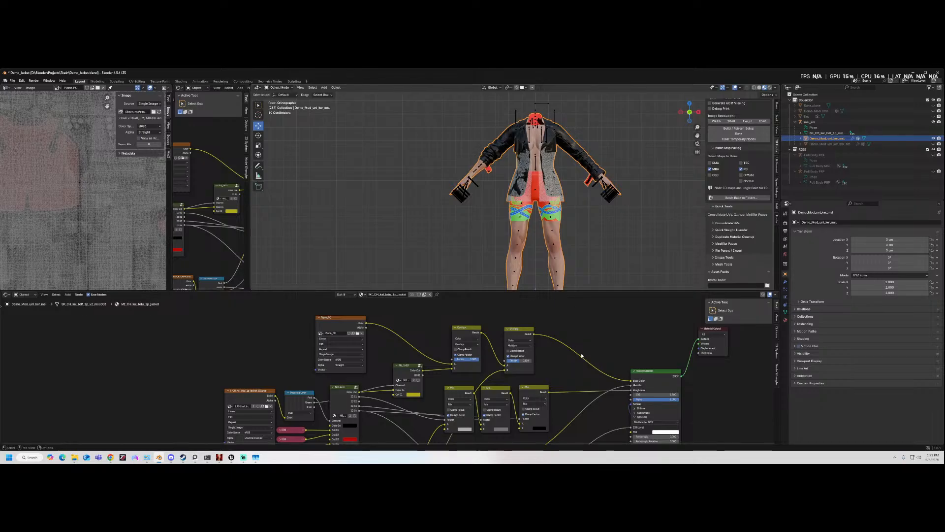
middle_click_drag(576, 370, 576, 336)
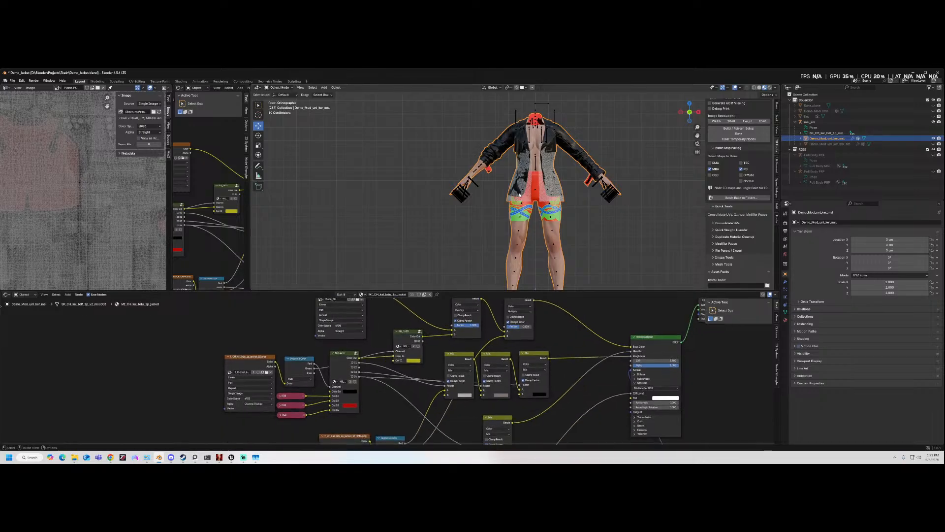
left_click(524, 207)
left_click(522, 217)
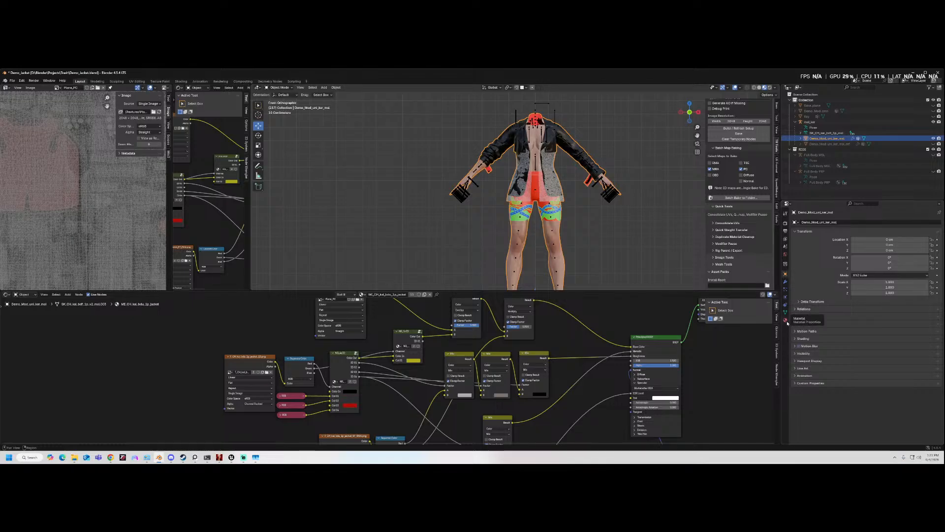
scroll(586, 201, "down", 2)
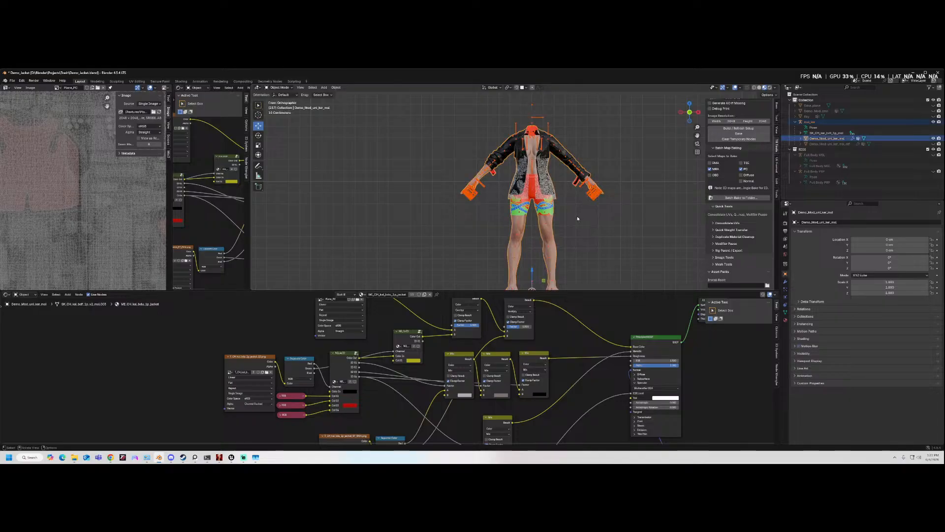
scroll(595, 223, "down", 2)
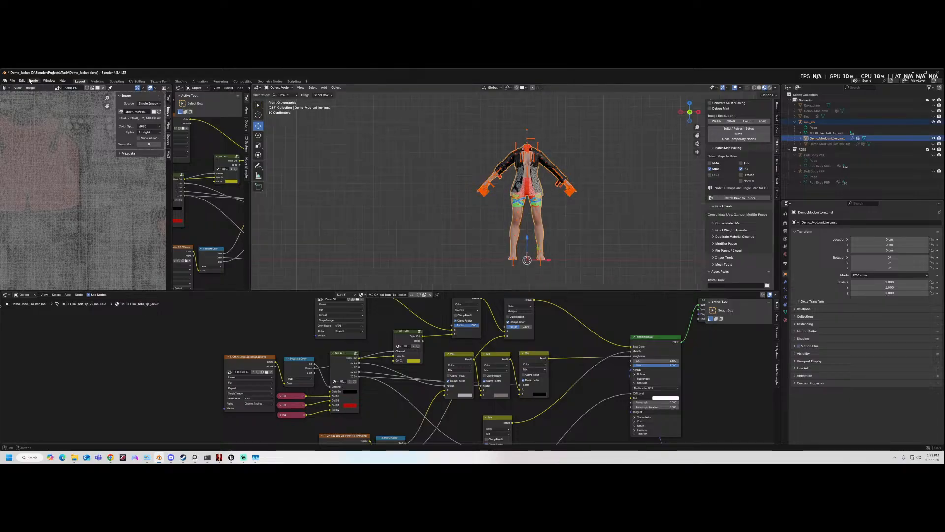
- Export the selected mesh and armature as an FBX file to the Trash project folder
left_click(12, 81)
mouse_move(40, 169)
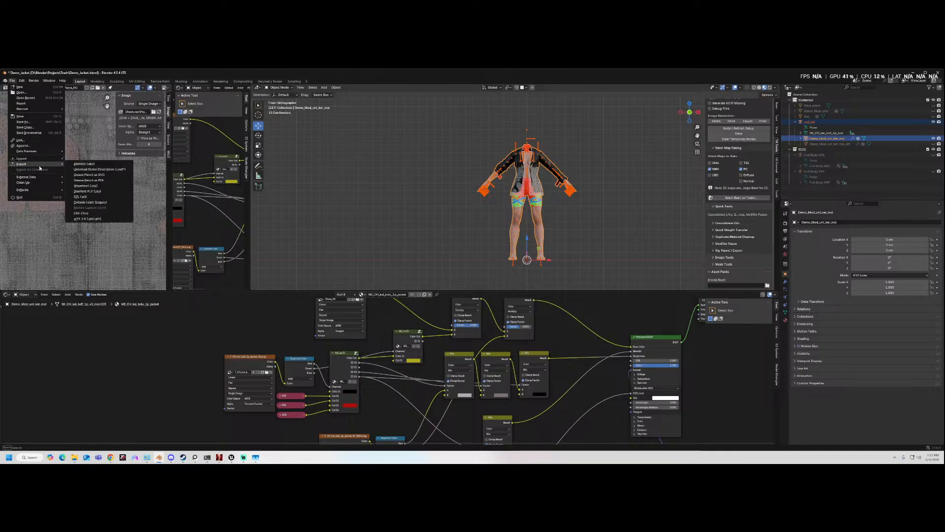
left_click(95, 213)
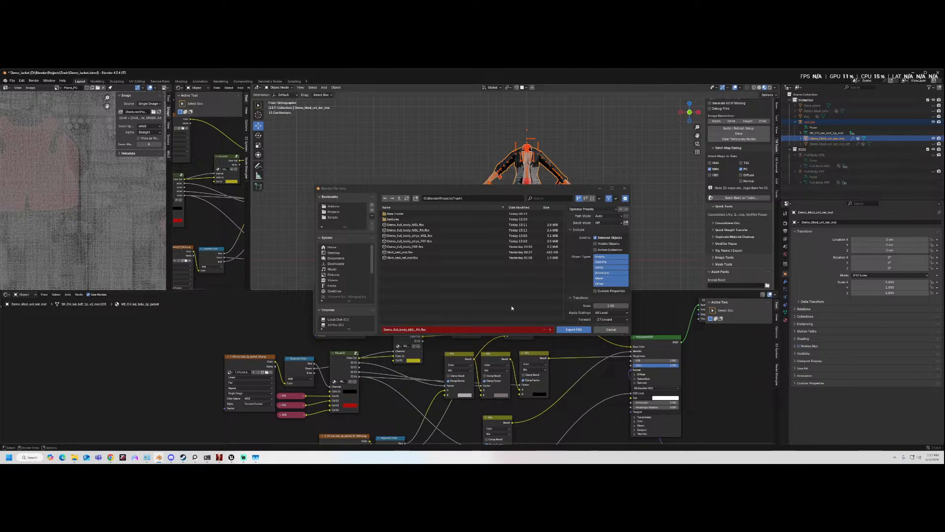
left_click(574, 329)
scroll(512, 175, "up", 2)
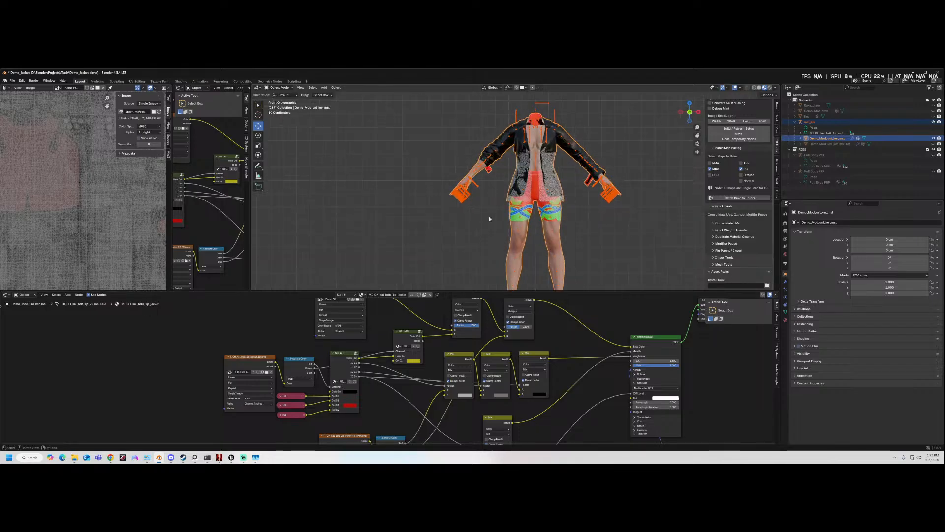
- View the full-body skeletal mesh and its material slots in Unreal Editor, and return to Blender
left_click(231, 457)
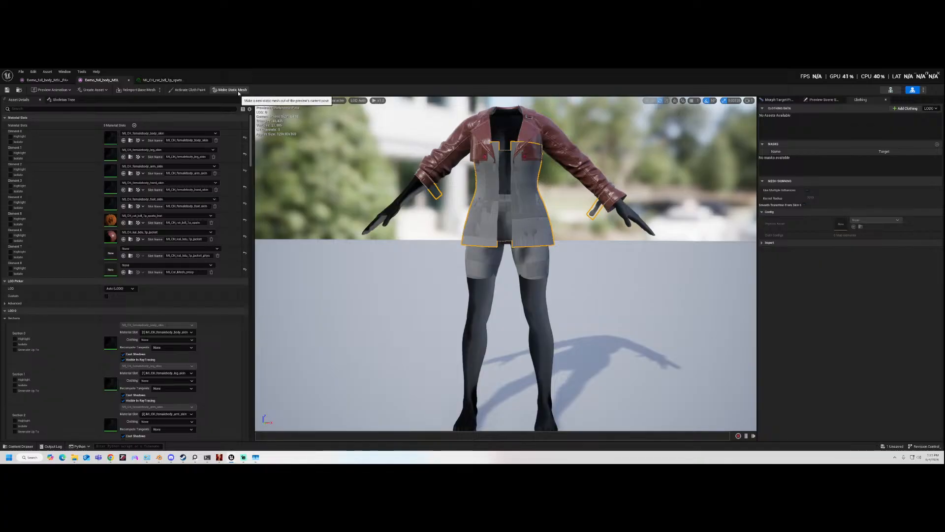
left_click(159, 457)
scroll(634, 113, "up", 2)
- Enter Edit Mode on the body mesh and select the faces belonging to the second jacket material slot
left_click(591, 152)
left_click(279, 88)
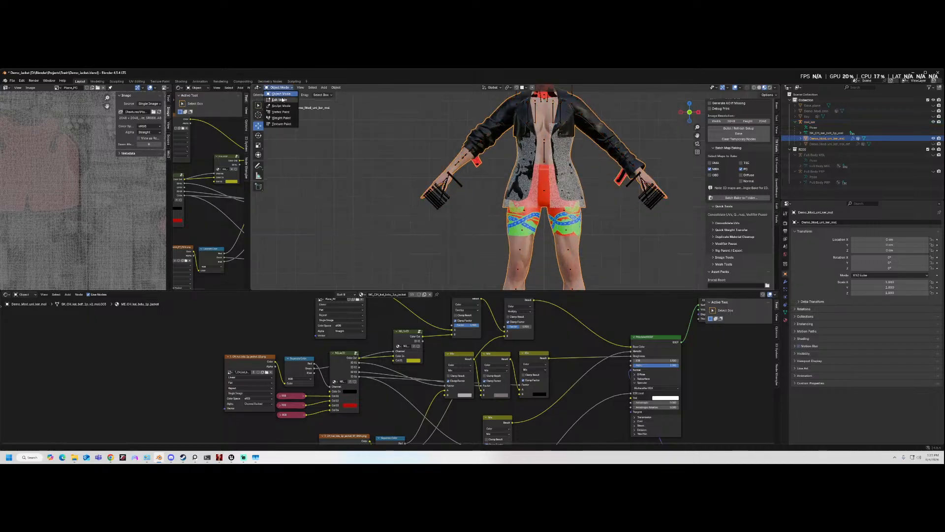
left_click(279, 100)
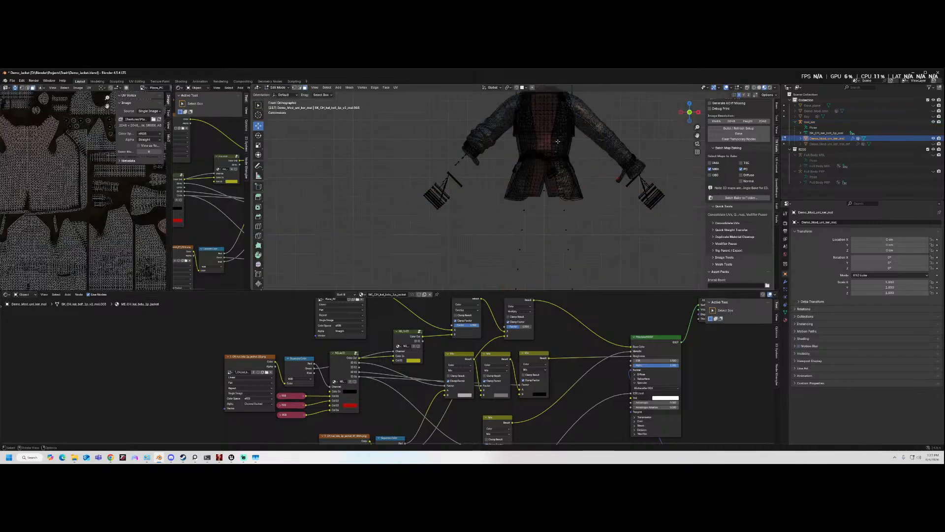
left_click(785, 320)
left_click(842, 263)
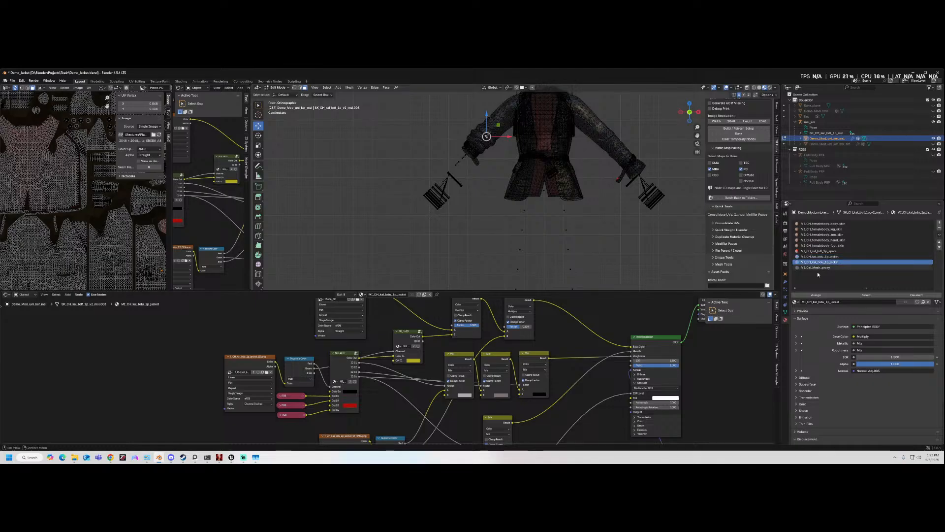
left_click(866, 295)
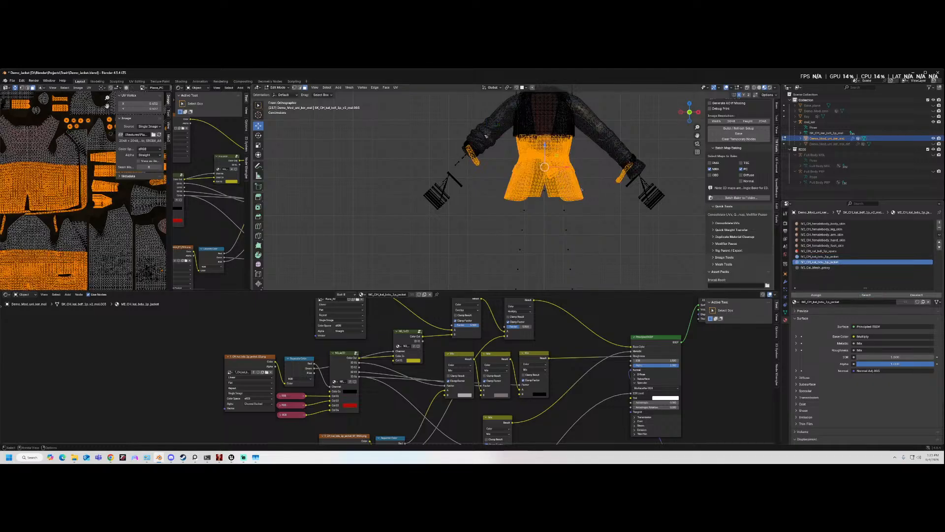
- Replace that slot's material with the jacket_phys material and return to Object Mode to view the jacket
left_click(796, 301)
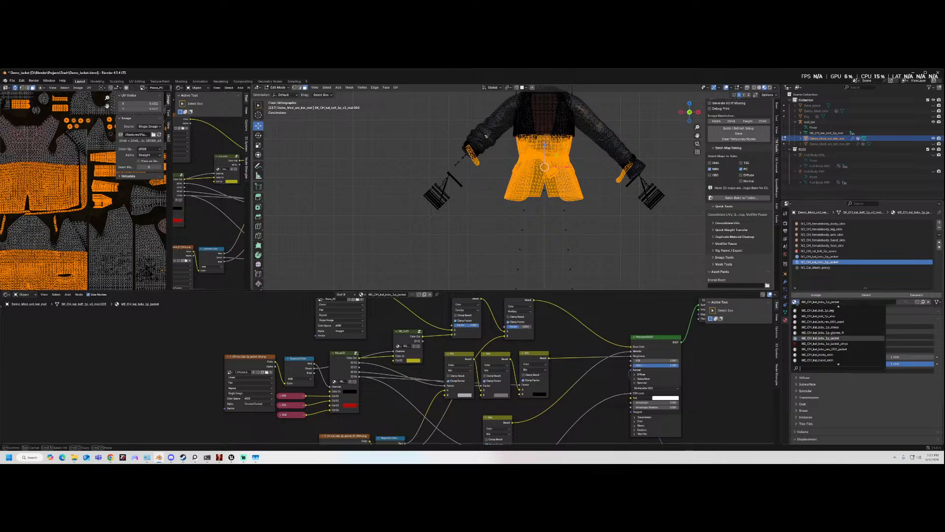
left_click(817, 344)
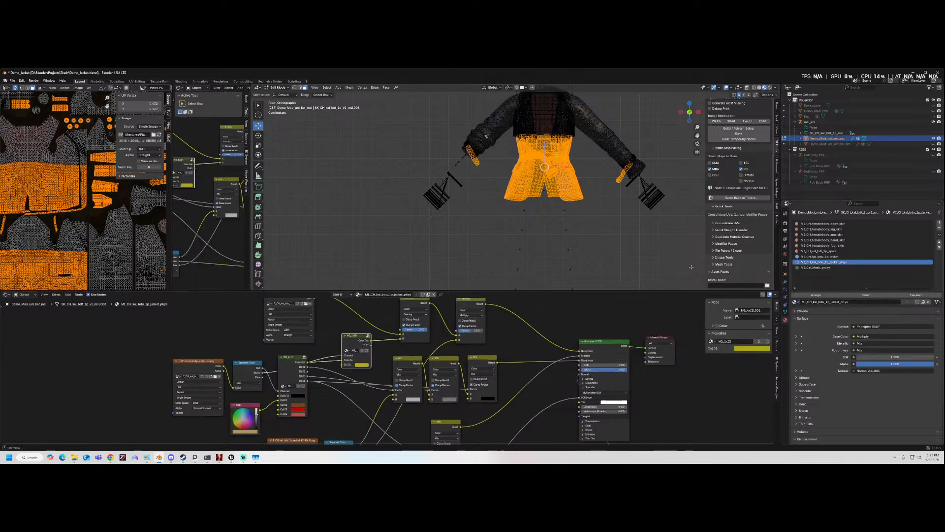
left_click(278, 87)
left_click(276, 95)
middle_click_drag(551, 182, 587, 198)
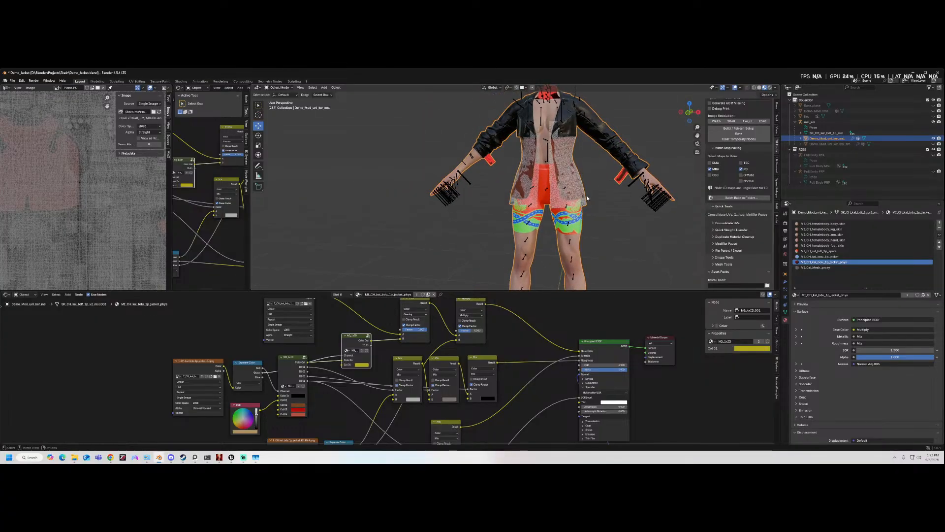
- Select the armature together with the body mesh and export them over Demo_full_body_MSL.fbx in the Trash project folder
scroll(545, 157, "down", 2)
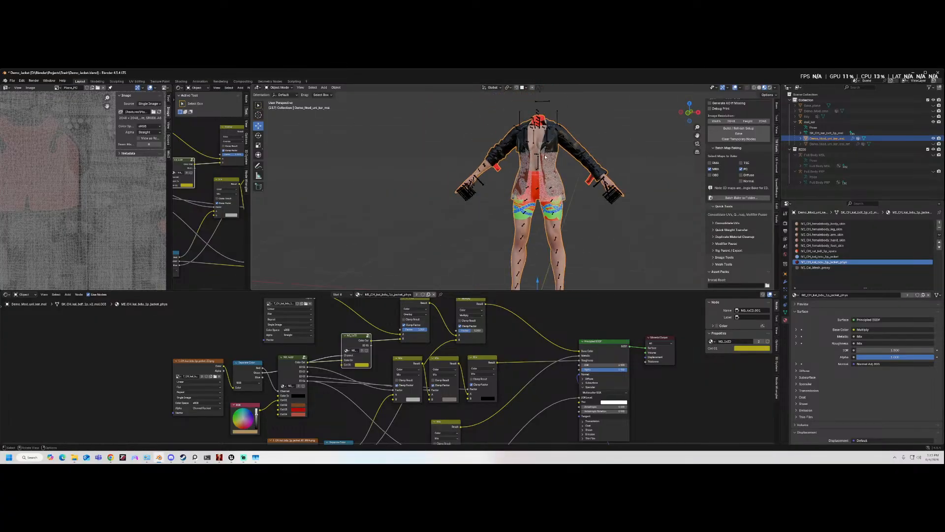
left_click(558, 165)
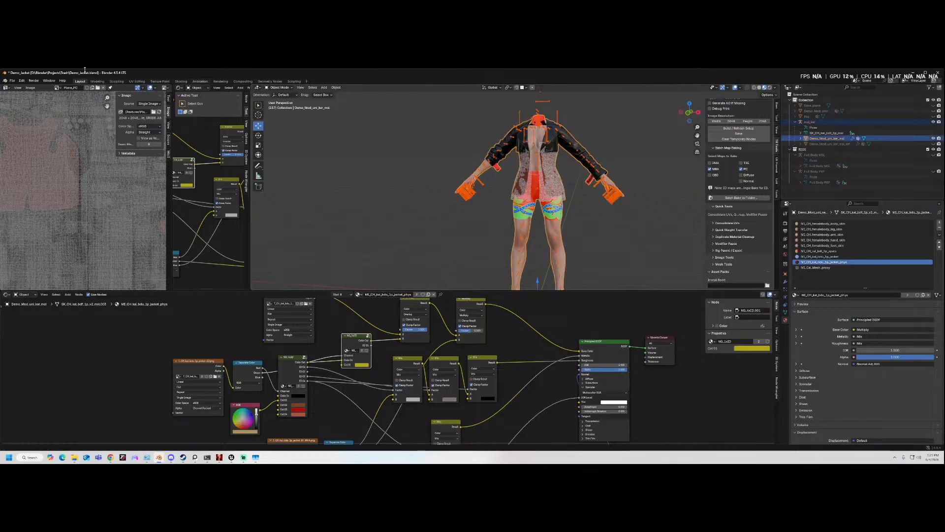
left_click(13, 80)
mouse_move(35, 164)
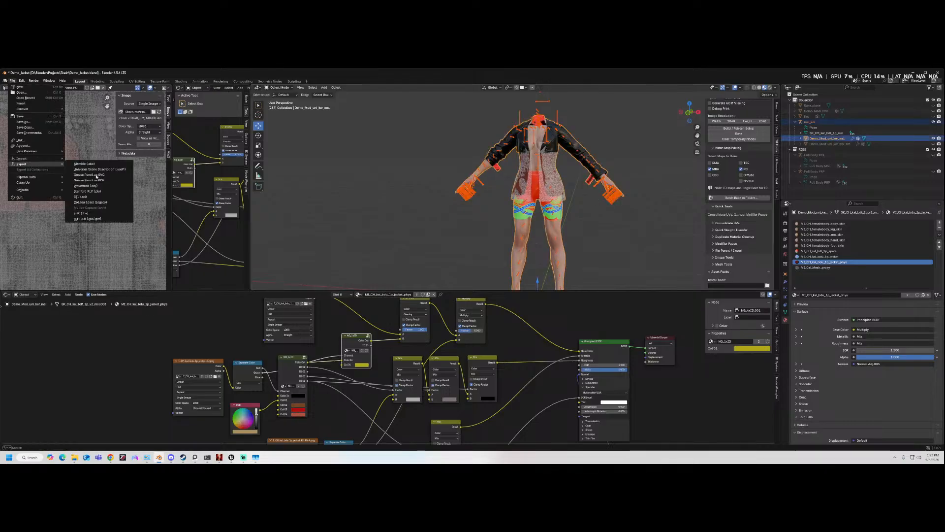
left_click(98, 213)
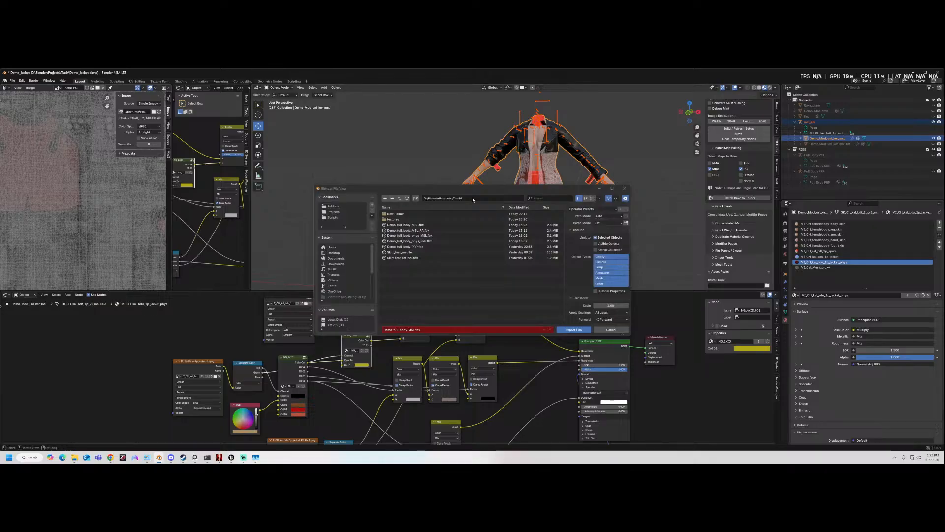
left_click(572, 330)
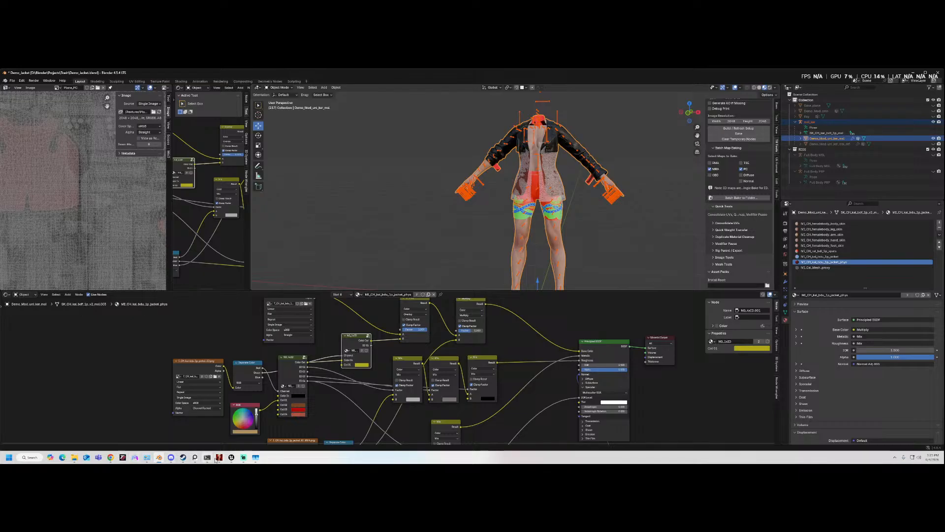
- Switch to Unreal Editor and reimport the full-body skeletal mesh's base mesh
mouse_move(232, 458)
left_click(261, 428)
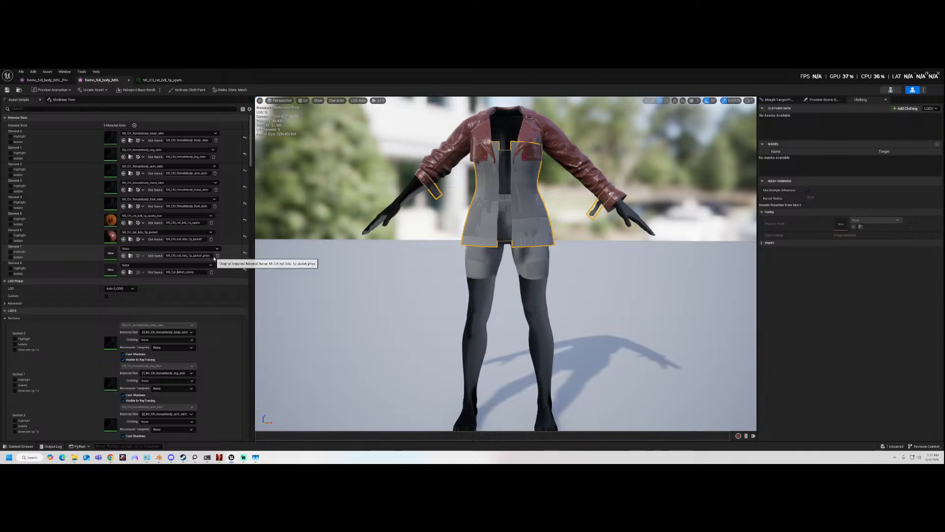
left_click(142, 91)
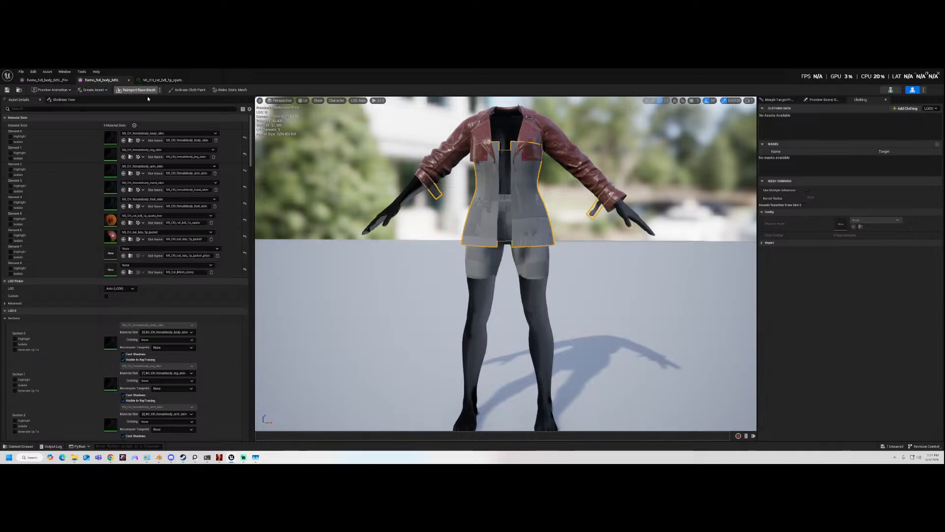
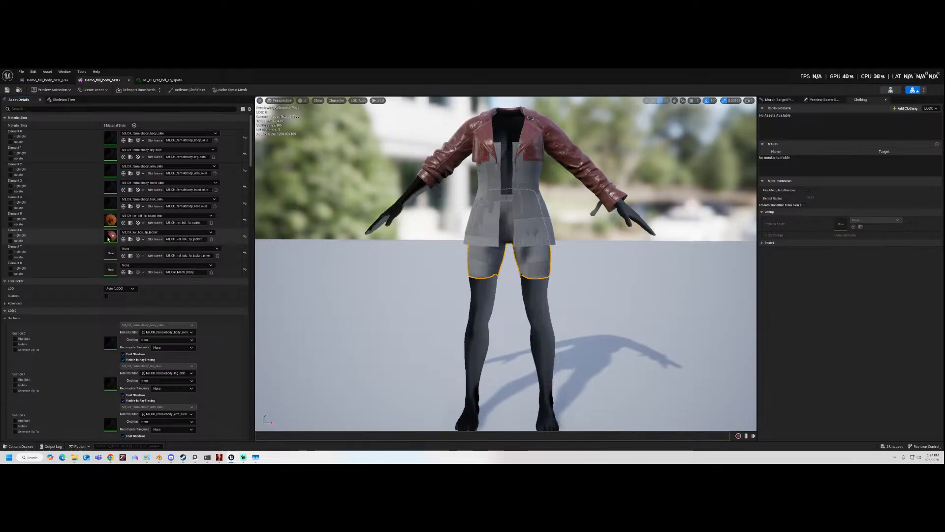
- Open the jacket's material instance, review its texture and color parameters, and move the editor window aside to reach the Content Browser
double_click(113, 238)
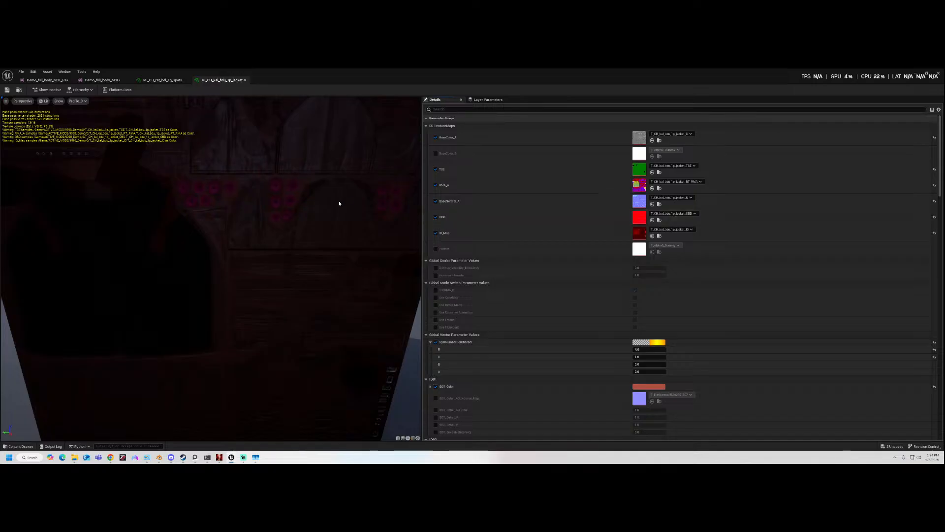
scroll(713, 225, "down", 1)
scroll(804, 277, "down", 10)
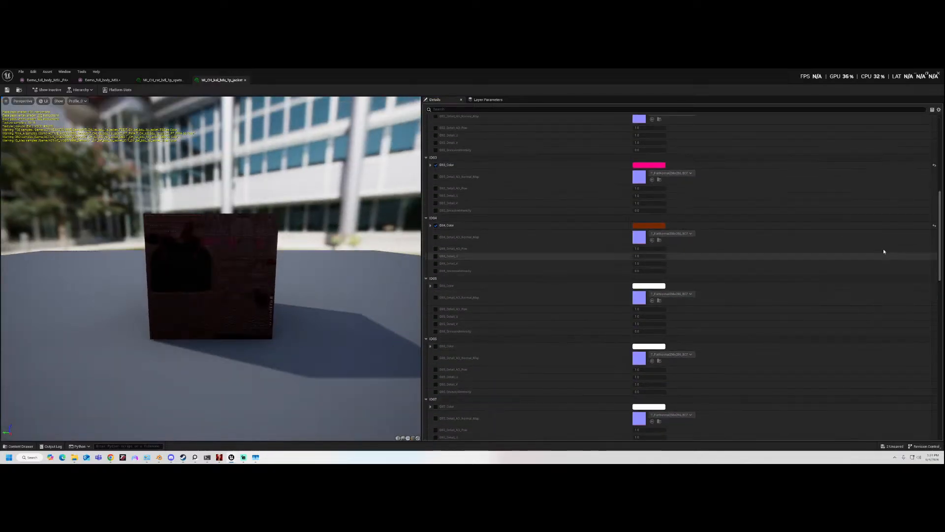
left_click_drag(758, 80, 662, 127)
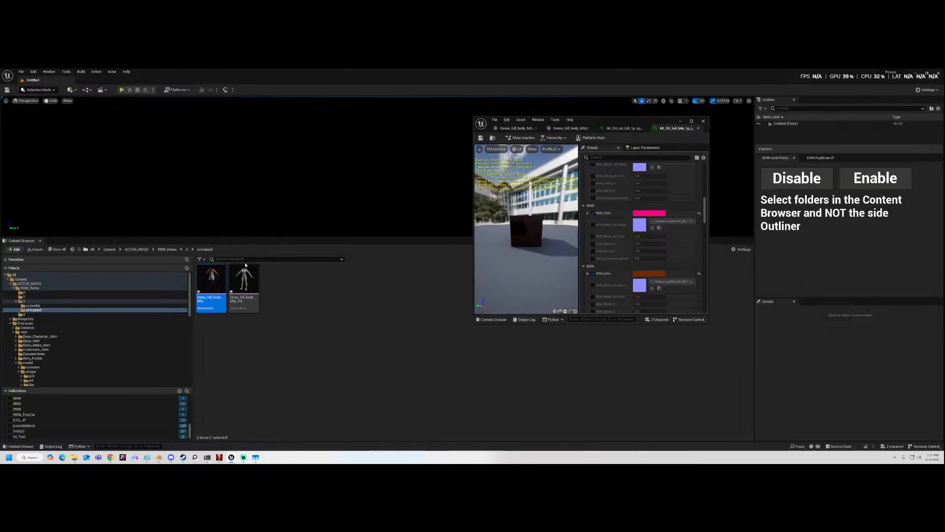
- Duplicate the jacket_inst material instance in the 9998_Demo materials folder and name the copy MI_CH_kal_bdu_1p_jacket_2
left_click(54, 301)
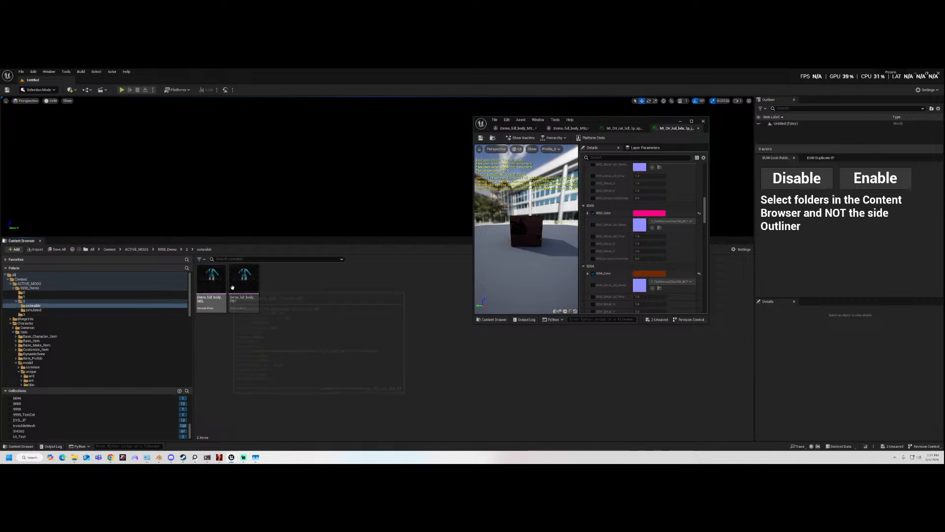
left_click(44, 297)
left_click(251, 290)
left_click(212, 292)
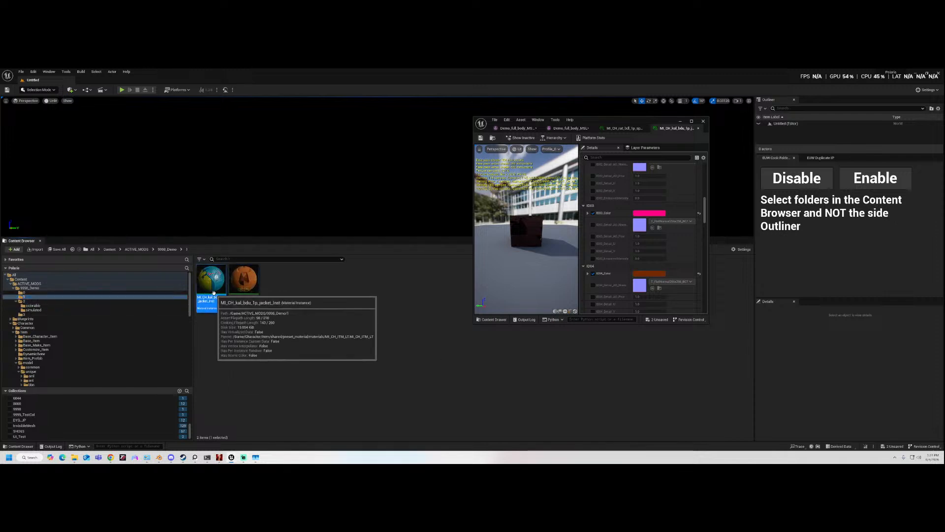
right_click(212, 292)
left_click(258, 176)
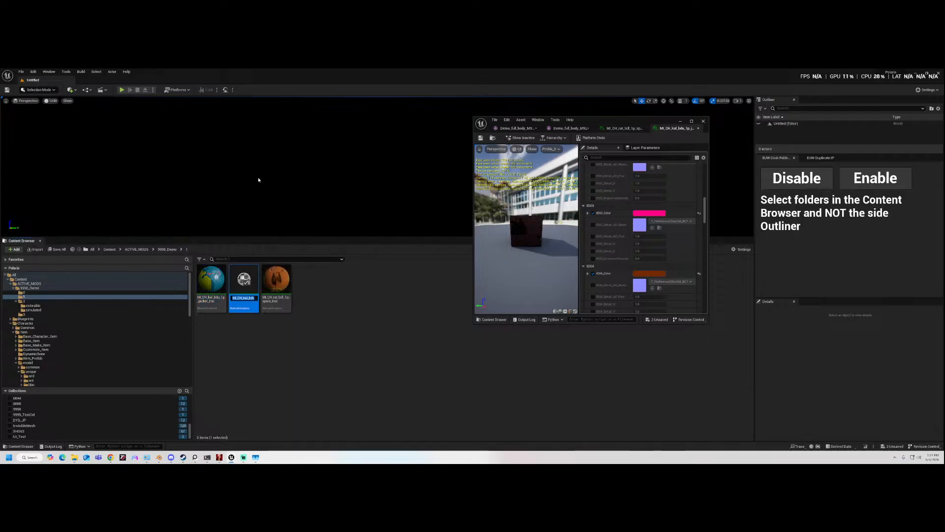
key("BackSpace")
key("BackSpace")
key("BackSpace")
type("o")
type("_")
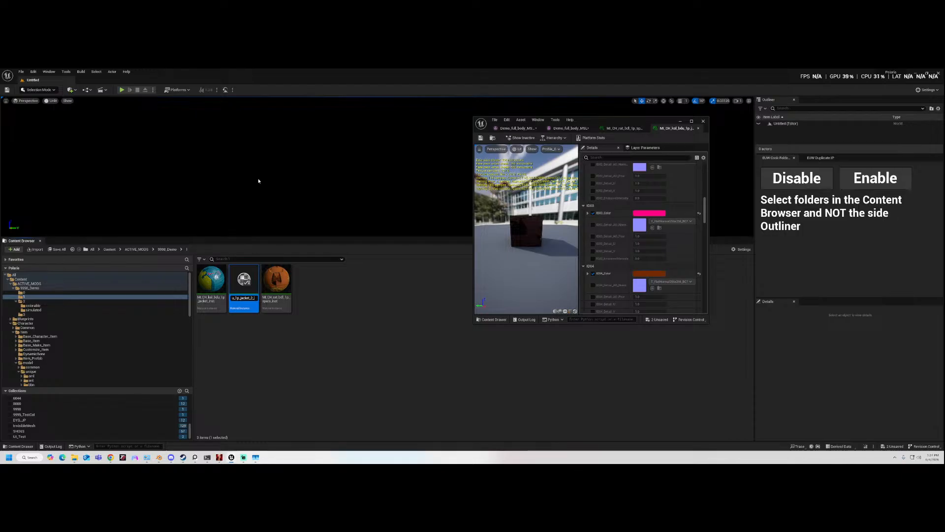
key("Return")
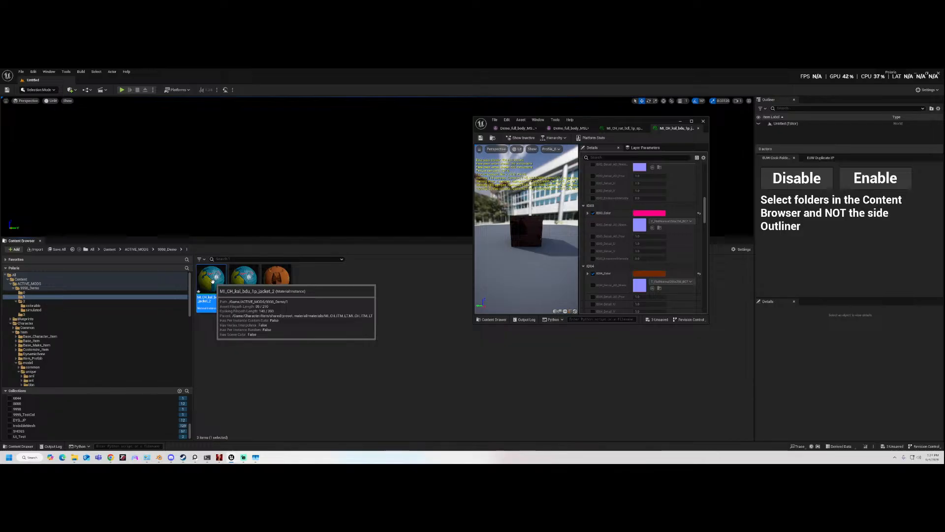
- Open the jacket_2 material instance and set its parent material to M_ENV_Base_Emi_CF
scroll(559, 249, "down", 2)
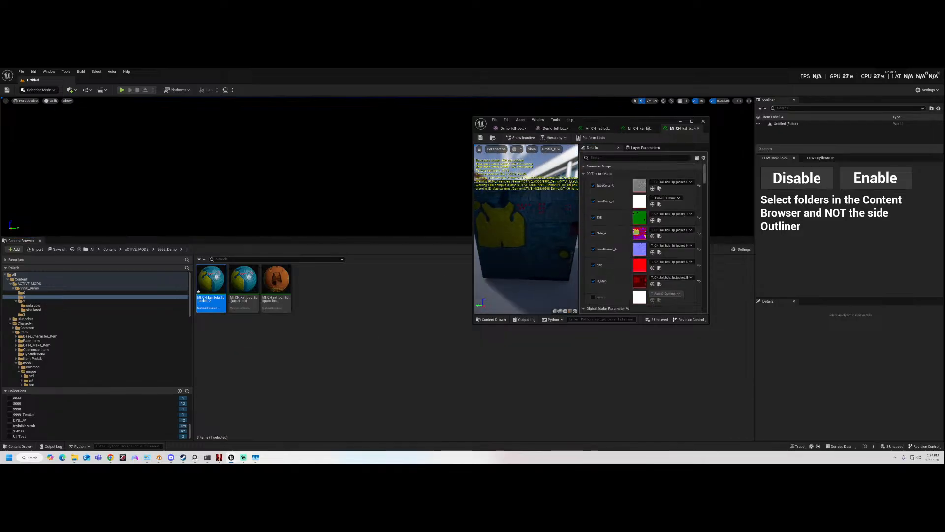
scroll(667, 267, "down", 15)
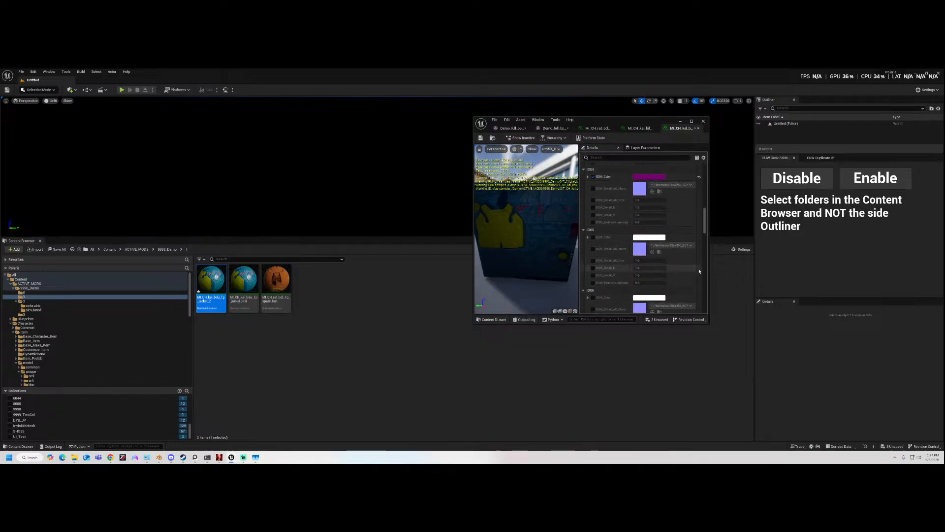
scroll(695, 265, "down", 10)
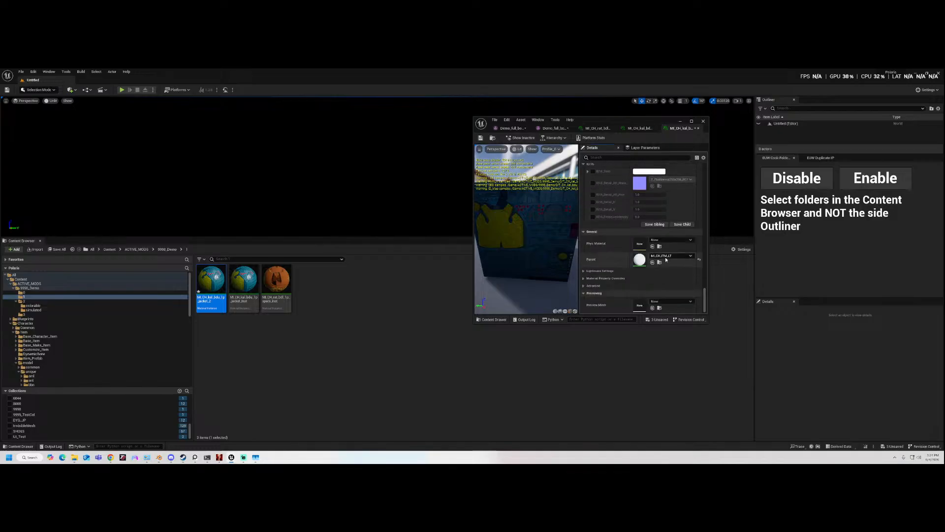
left_click(671, 256)
type("pare")
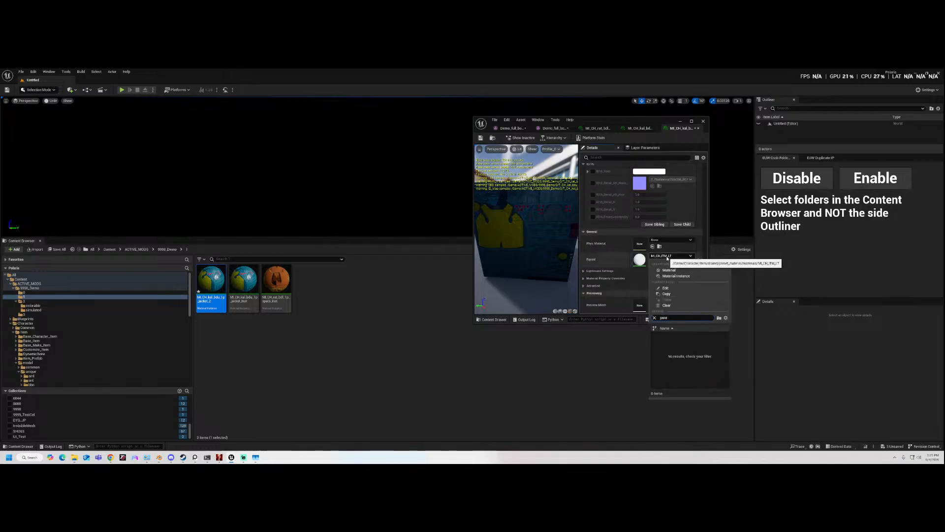
key("BackSpace")
type("CF_EMI")
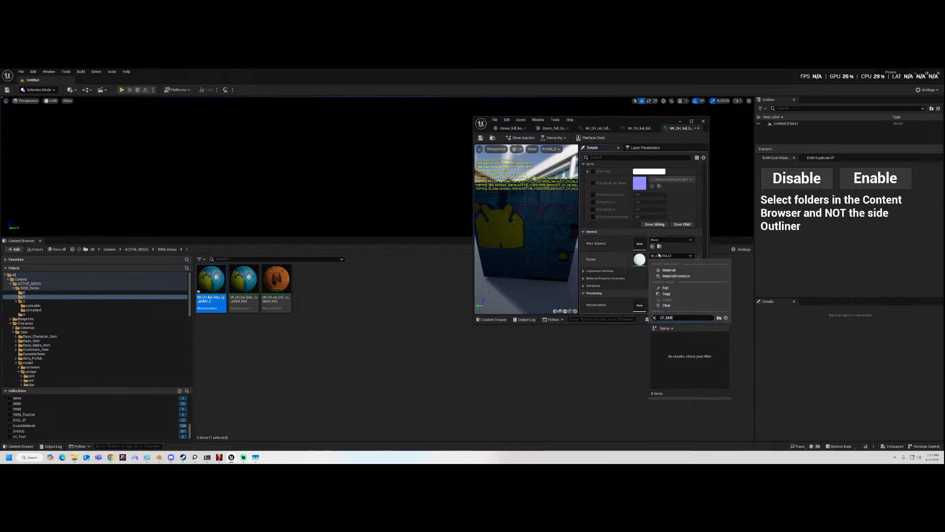
key("BackSpace")
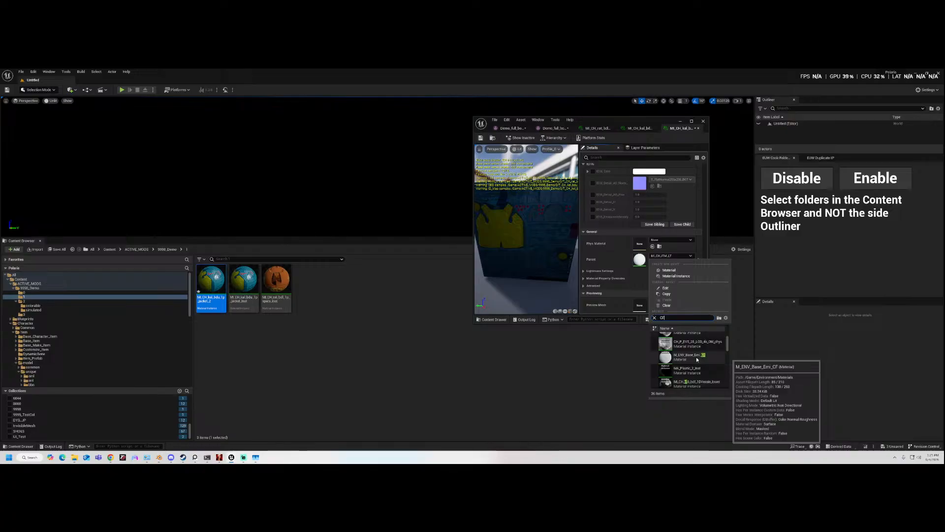
left_click(690, 357)
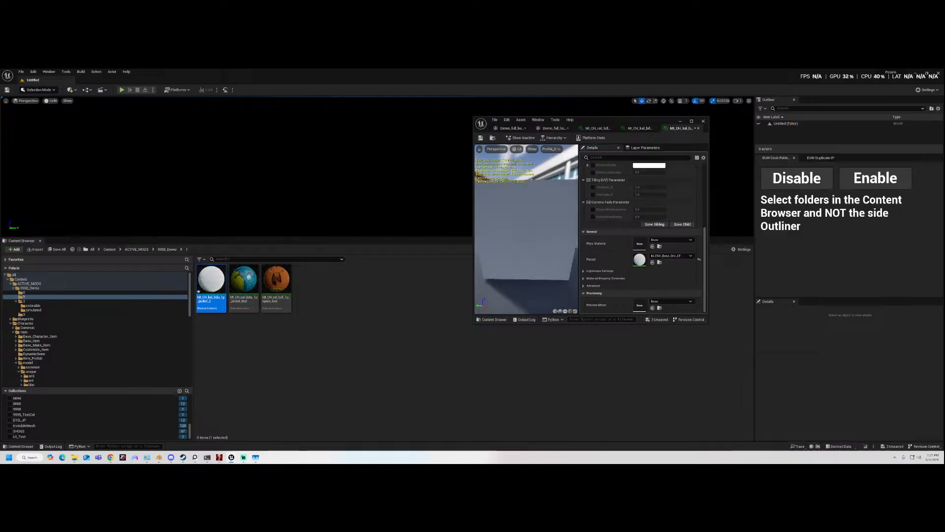
- Enable the tiling scale, camera fade, base color map, MRA and normal map overrides on the jacket_2 instance
left_click(593, 217)
left_click(593, 187)
left_click(593, 195)
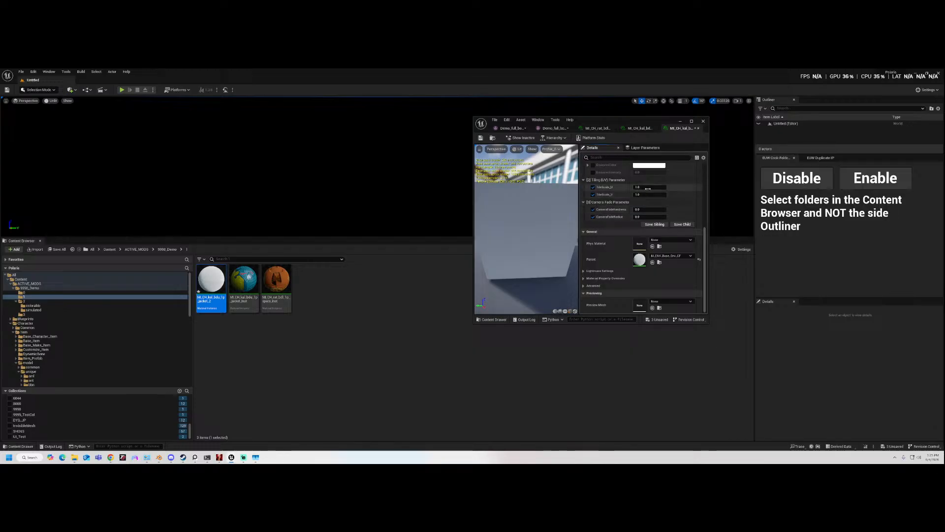
left_click_drag(540, 221, 510, 225)
scroll(656, 210, "up", 3)
scroll(656, 211, "up", 2)
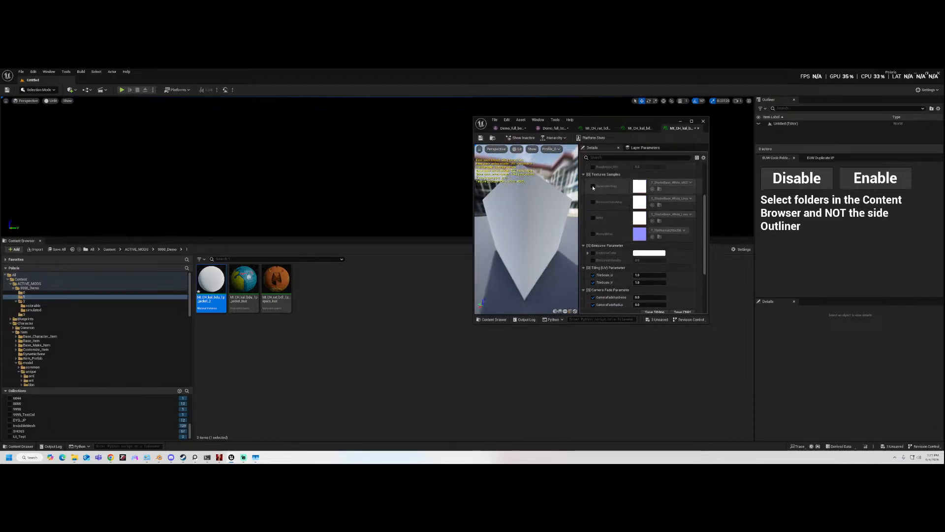
left_click(593, 217)
left_click(593, 233)
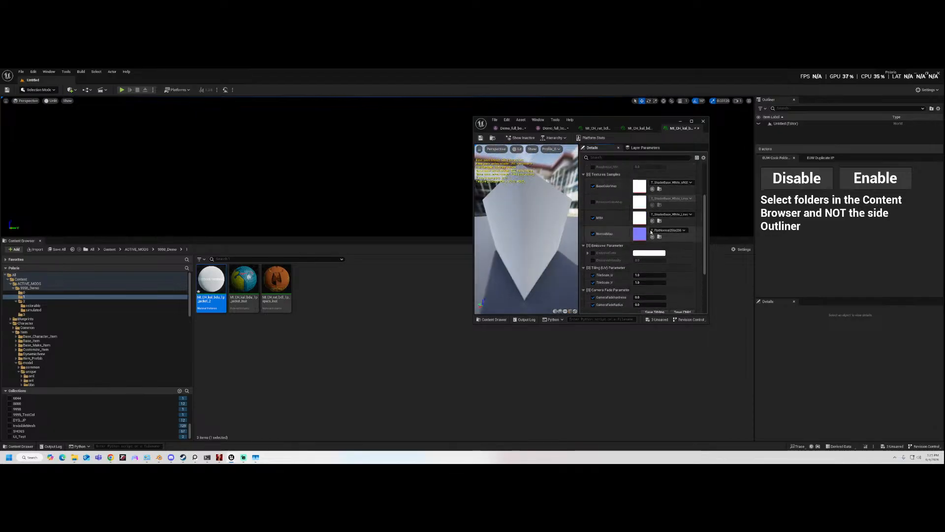
- Import the Plane_MRA.png and Plane_PC.png textures into the folder holding the jacket textures
left_click(53, 293)
left_click(30, 250)
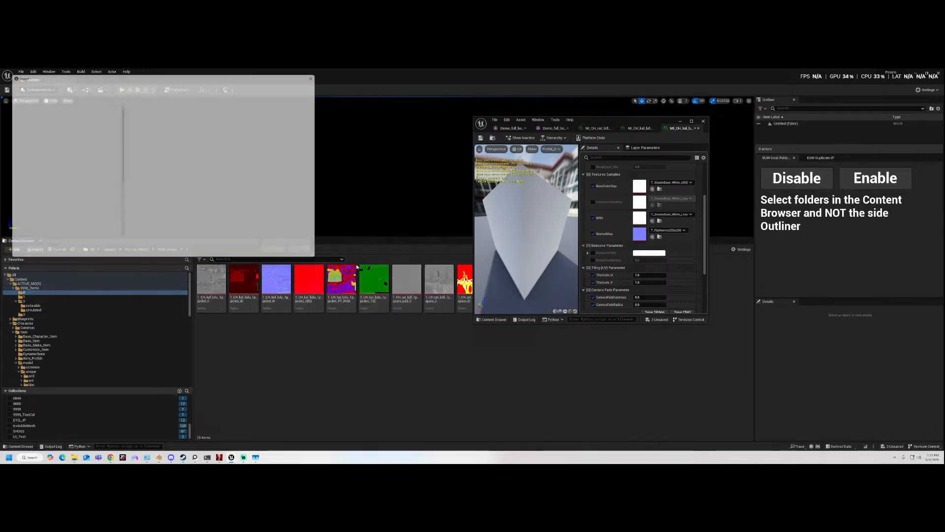
double_click(163, 121)
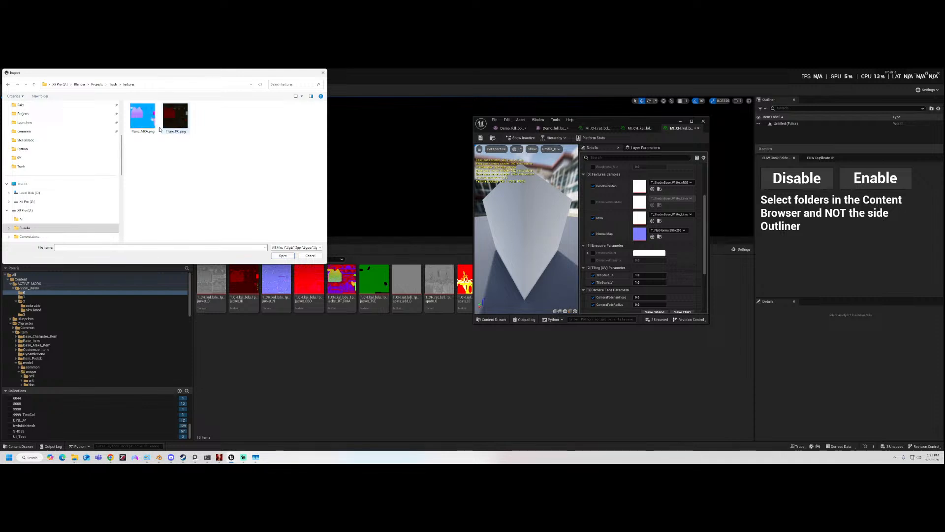
left_click(283, 256)
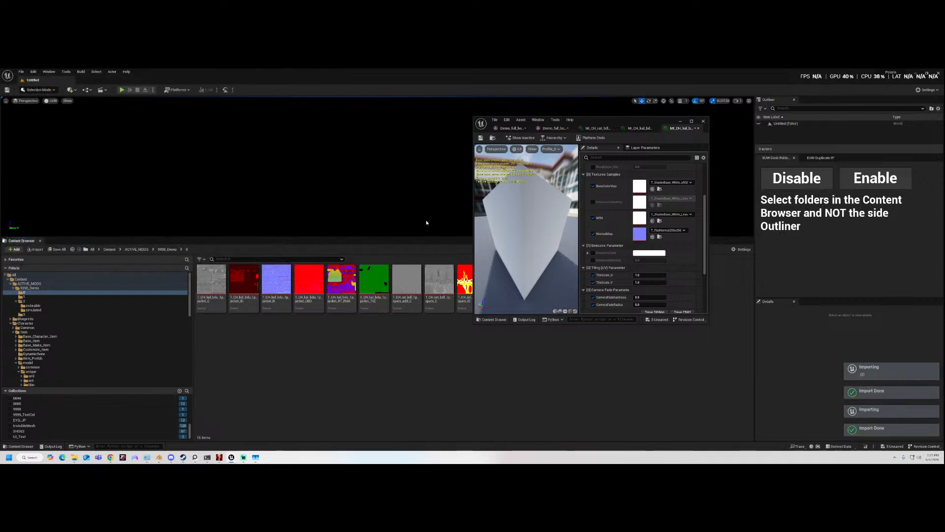
- Assign Plane_PC as base color, Plane_MRA as MRA and the jacket's N texture as normal map in jacket_2, and save it
left_click_drag(611, 123, 518, 125)
left_click(244, 280)
left_click_drag(244, 281, 572, 191)
left_click(212, 284)
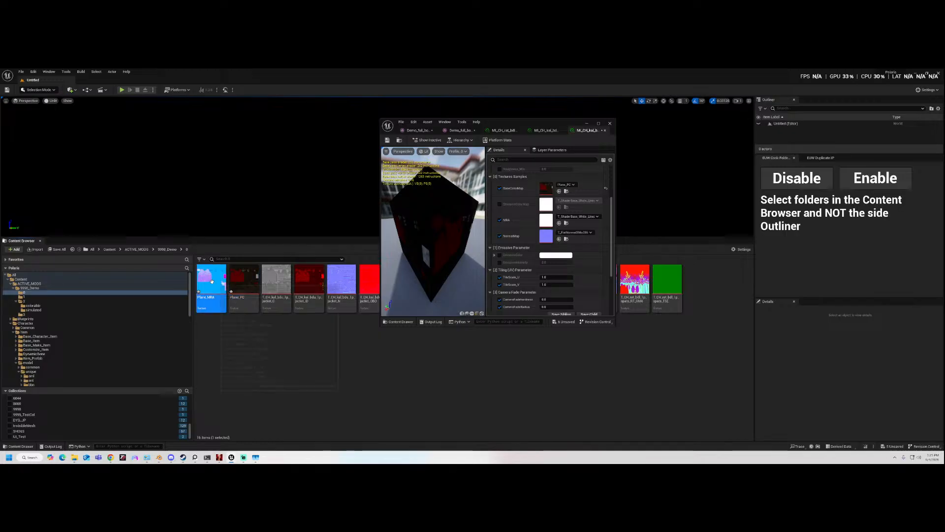
left_click_drag(213, 283, 546, 221)
left_click_drag(515, 122, 630, 159)
left_click_drag(342, 281, 662, 274)
left_click_drag(566, 273, 534, 220)
left_click(504, 177)
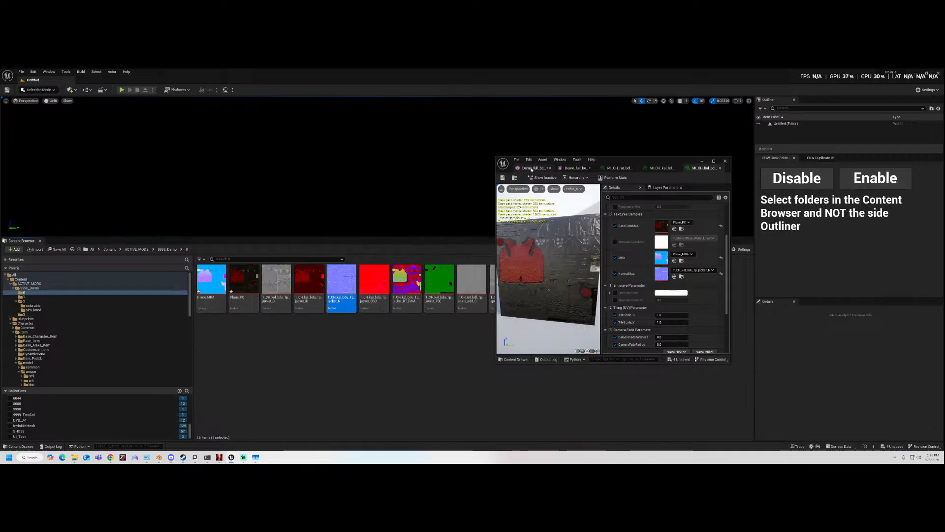
- Duplicate the jacket_2 material instance and name the copy MI_CH_kal_bdu_1p_jacket_2_phys
left_click(24, 297)
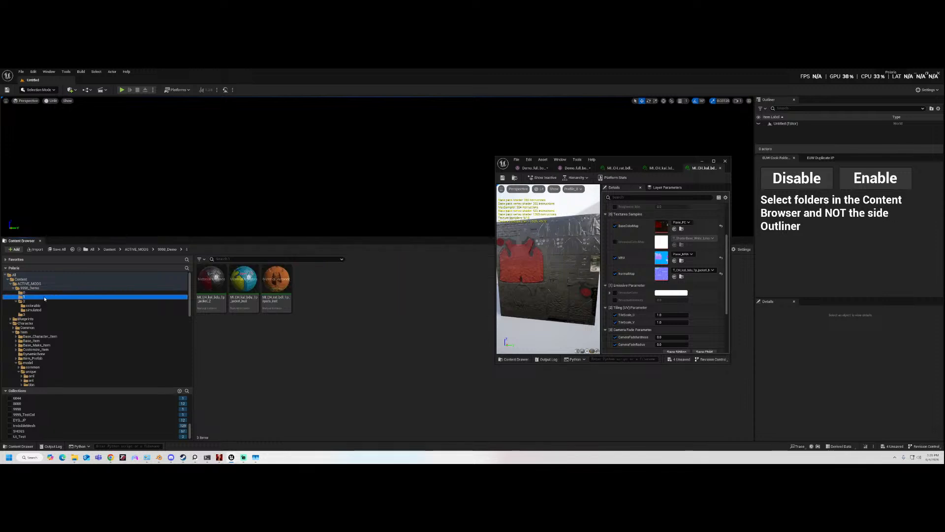
left_click(211, 294)
right_click(220, 288)
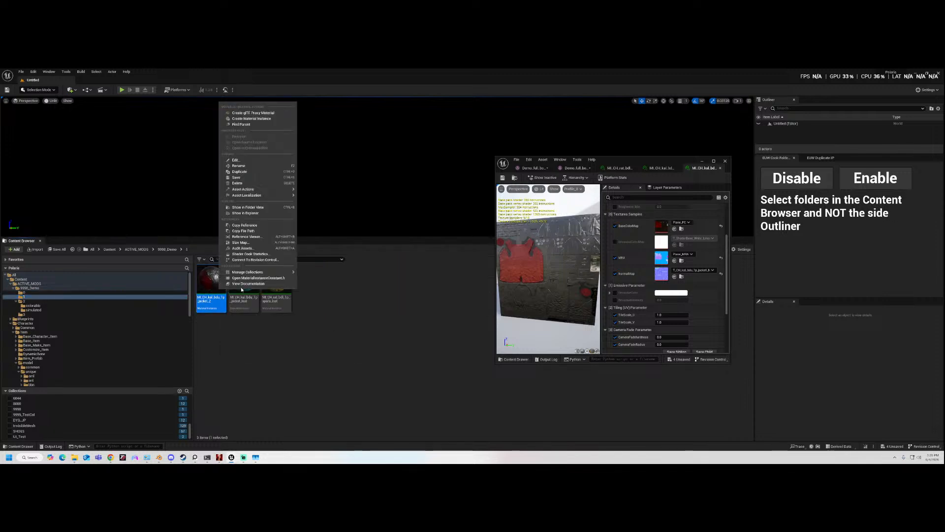
left_click(270, 172)
key("Right")
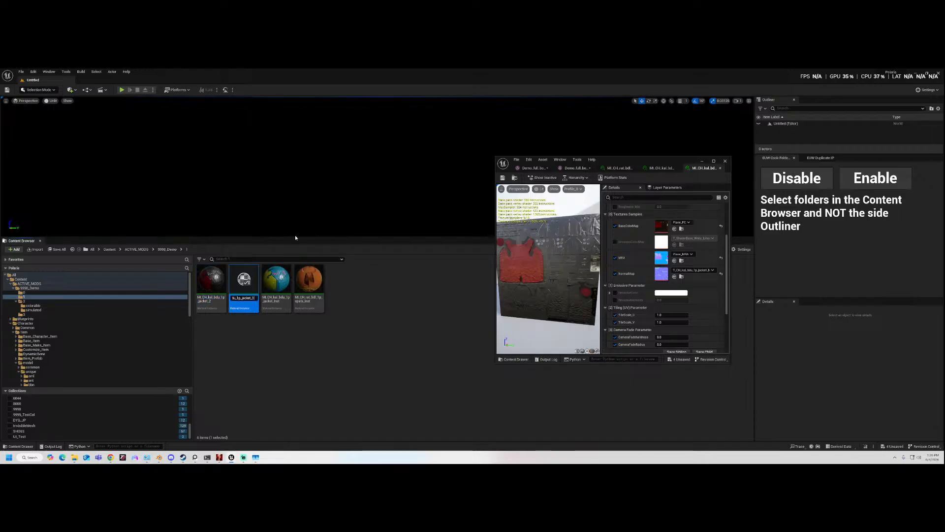
key("BackSpace")
type("2_Phys")
key("Return")
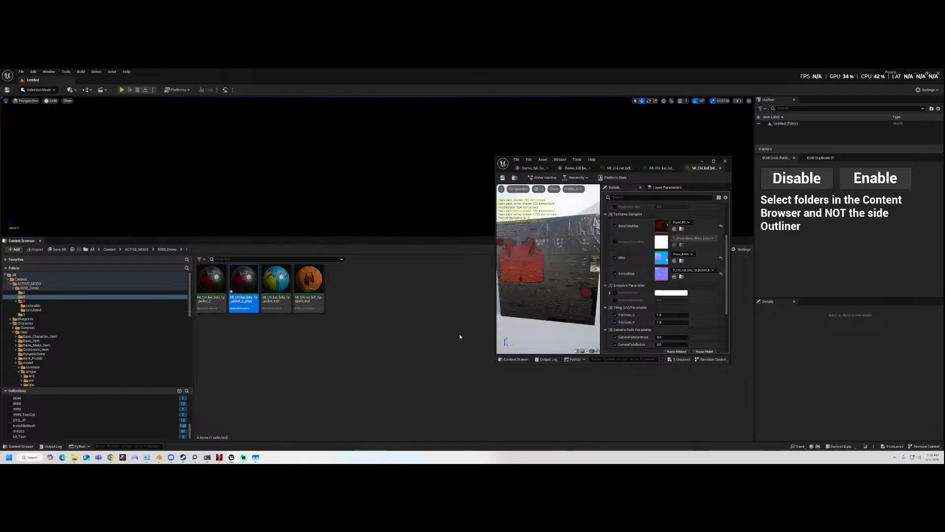
- Close the material instance editor and save all modified assets
left_click(726, 162)
left_click(65, 249)
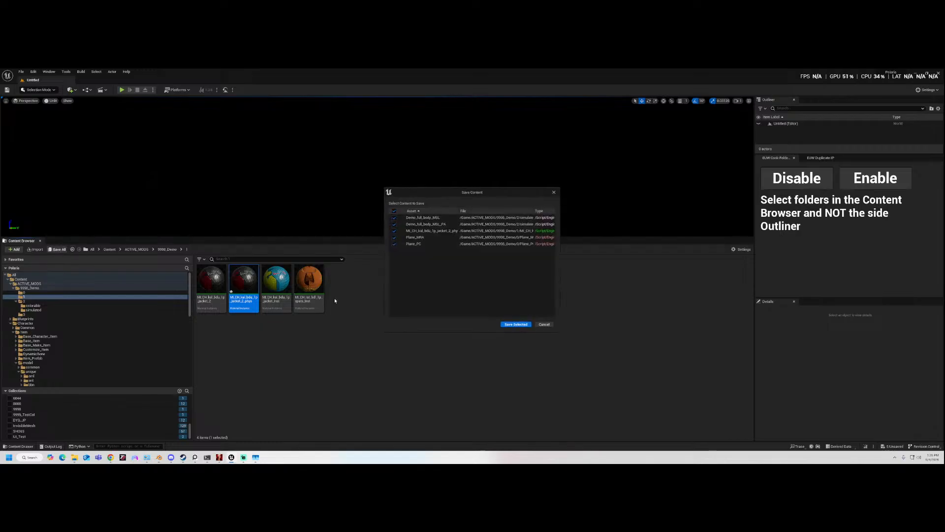
left_click(513, 323)
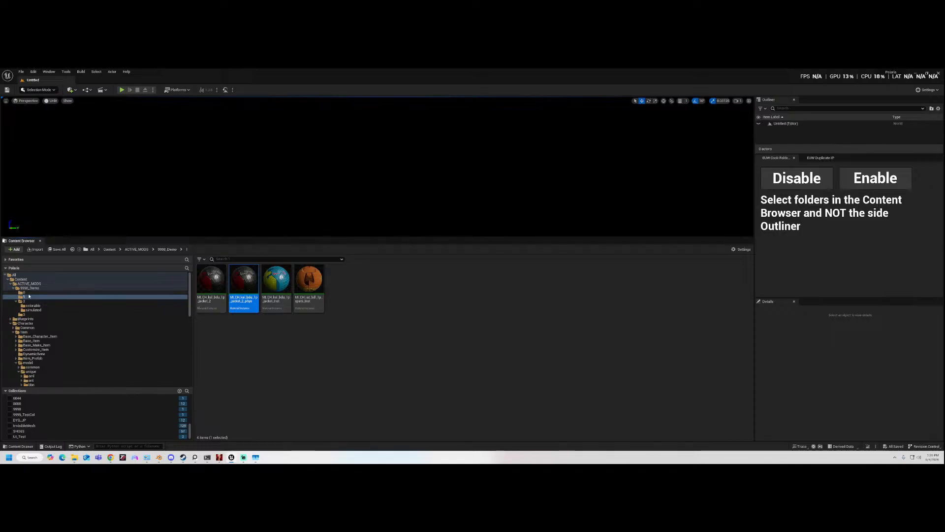
- Open the Demo_full_body_MSL mesh from the simulated folder and widen its asset details to show the material slots
left_click(45, 301)
left_click(56, 310)
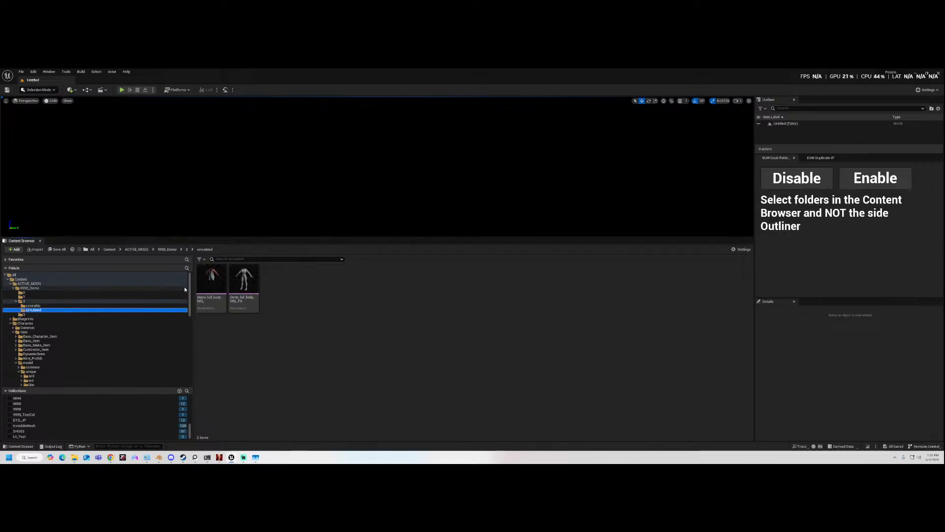
double_click(211, 280)
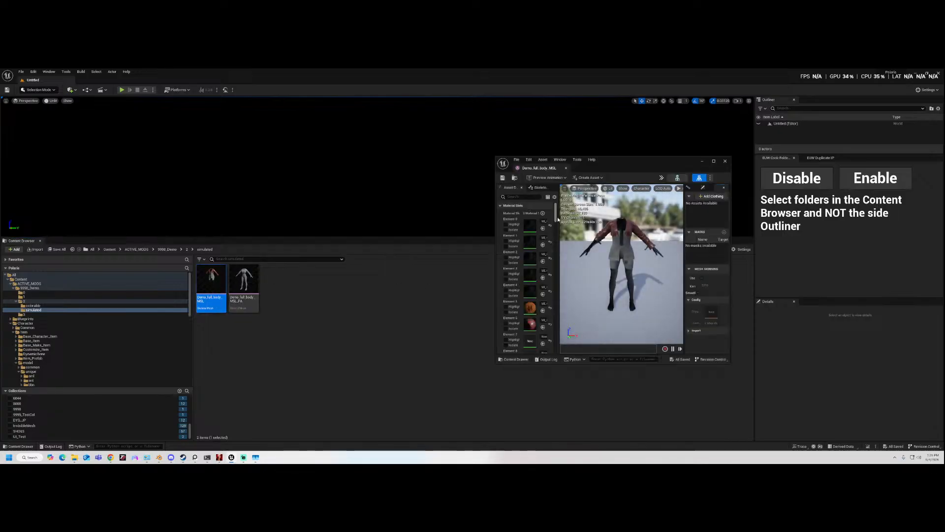
left_click_drag(559, 221, 637, 224)
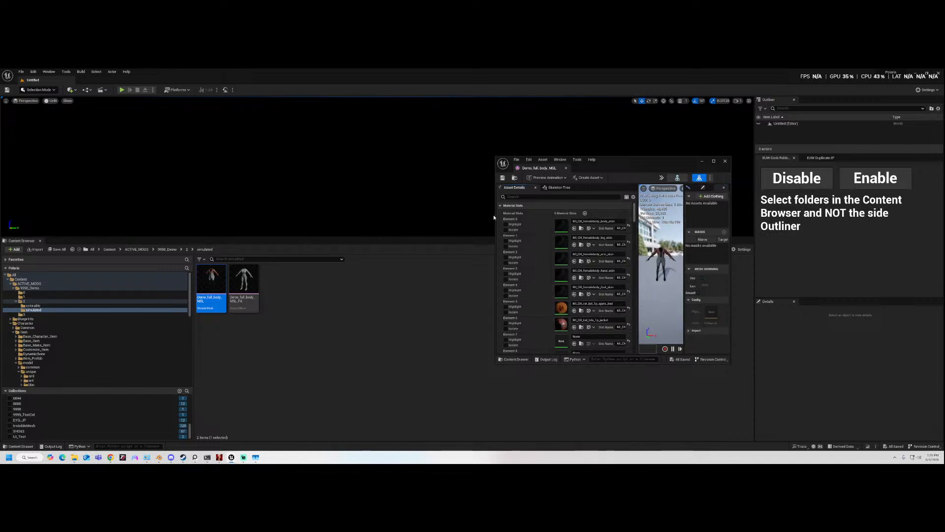
left_click_drag(494, 217, 437, 217)
scroll(567, 275, "down", 3)
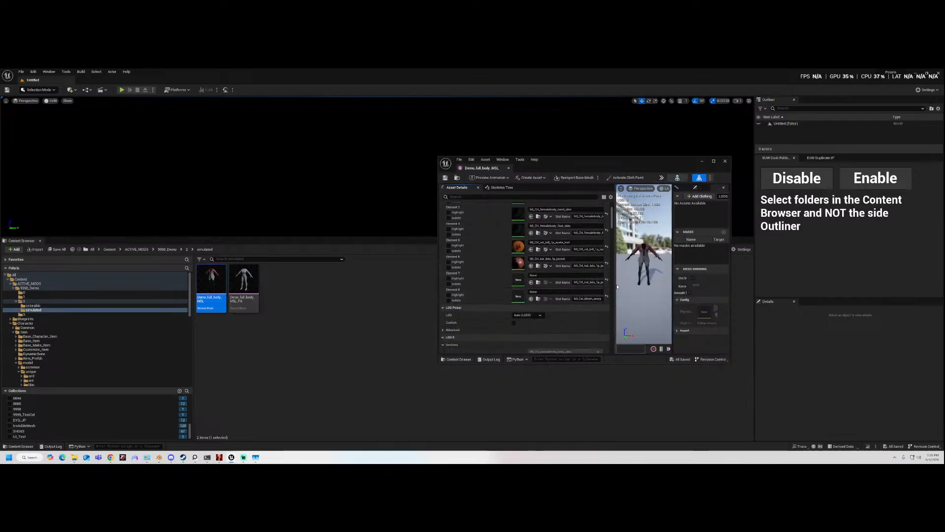
left_click_drag(615, 287, 660, 281)
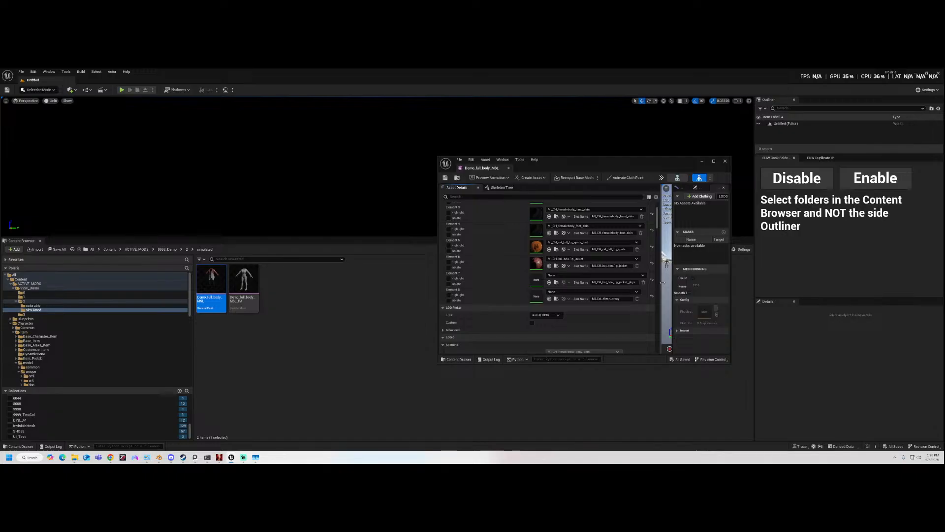
- Assign the jacket_2 instance to the mesh's jacket slot (Element 6) and jacket_2_phys to the jacket_phys slot (Element 7)
left_click(38, 305)
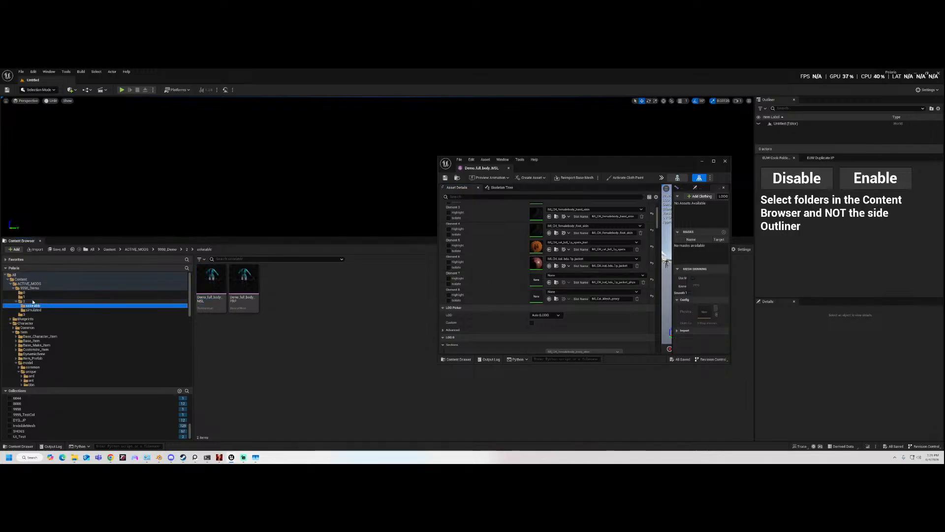
left_click(33, 301)
left_click(32, 297)
left_click(218, 287)
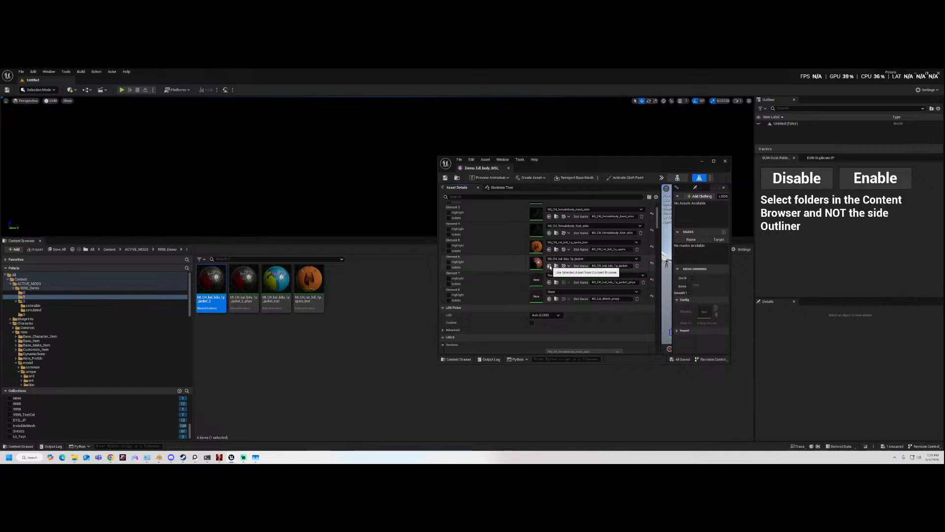
left_click(550, 266)
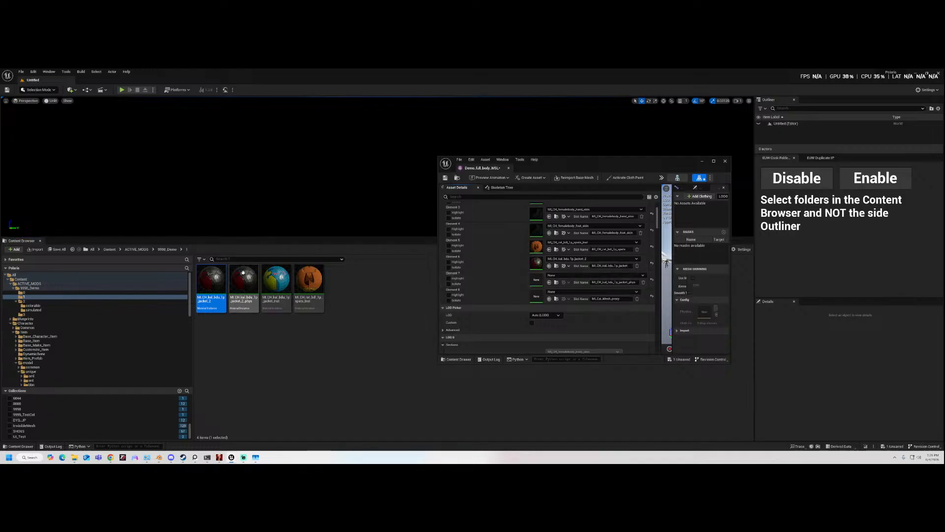
left_click(549, 283)
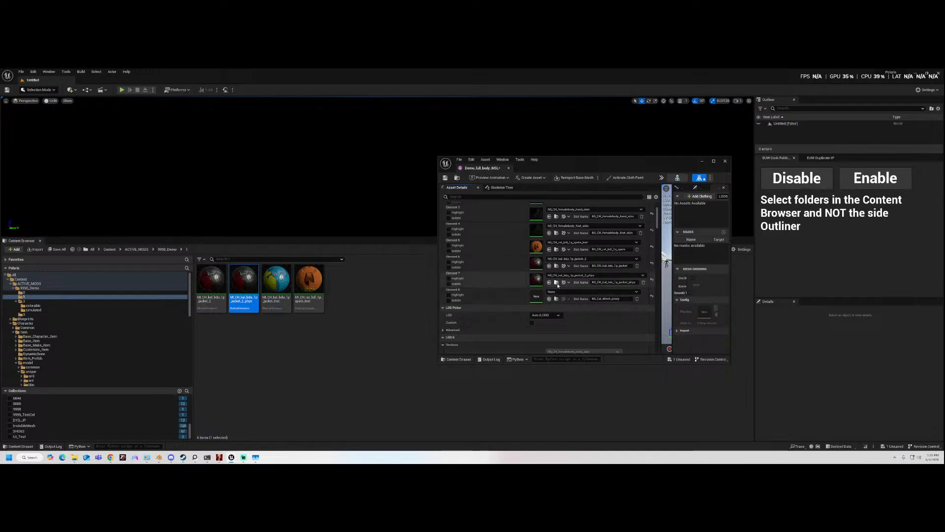
- Inspect the jacket materials in an enlarged mesh preview, and save and close Demo_full_body_MSL
left_click_drag(592, 164, 479, 169)
left_click(602, 166)
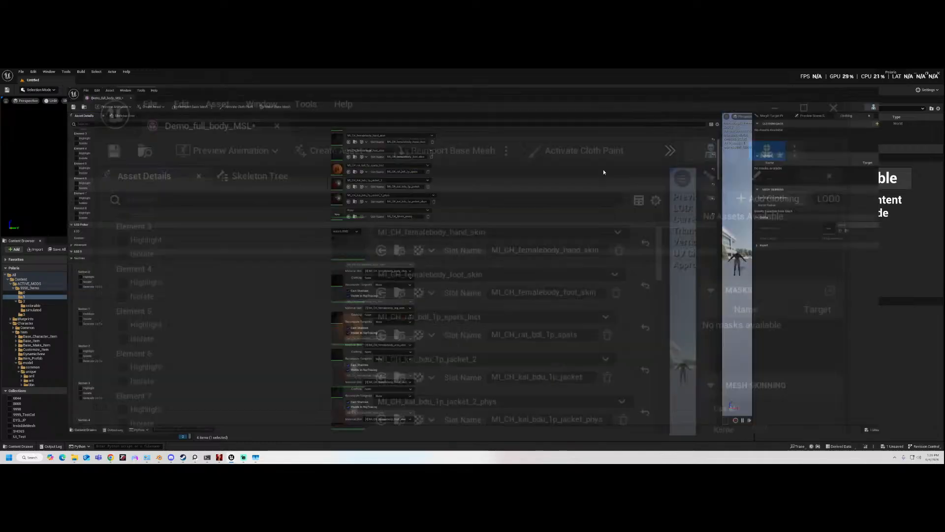
left_click_drag(720, 247, 365, 248)
left_click_drag(443, 246, 729, 295, "alt")
left_click_drag(493, 276, 719, 236, "alt")
left_click_drag(561, 256, 640, 261, "alt")
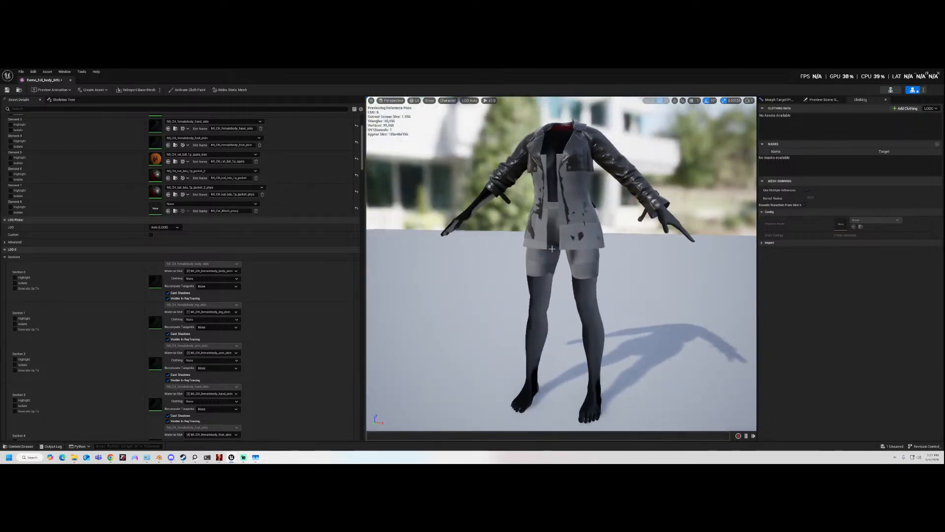
scroll(561, 263, "up", 5)
scroll(561, 263, "down", 4)
left_click_drag(561, 264, 586, 264, "alt")
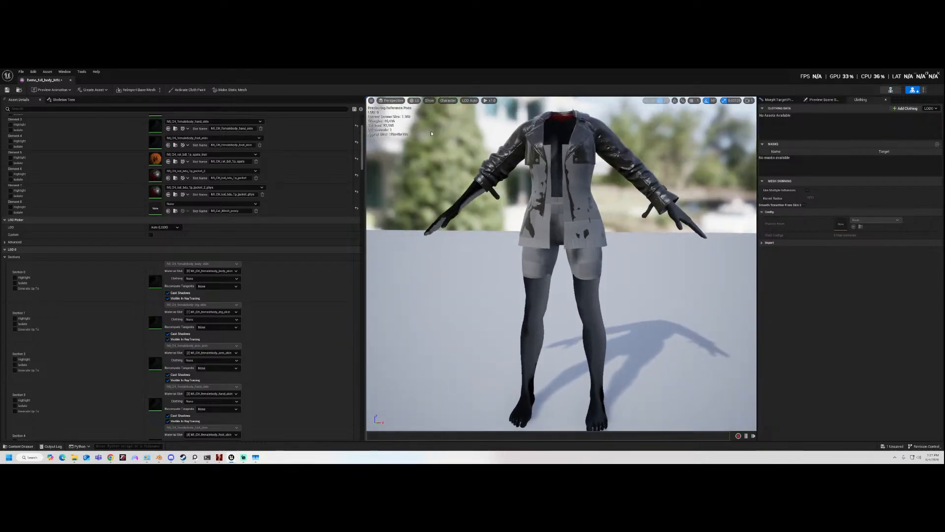
key("ctrl+s")
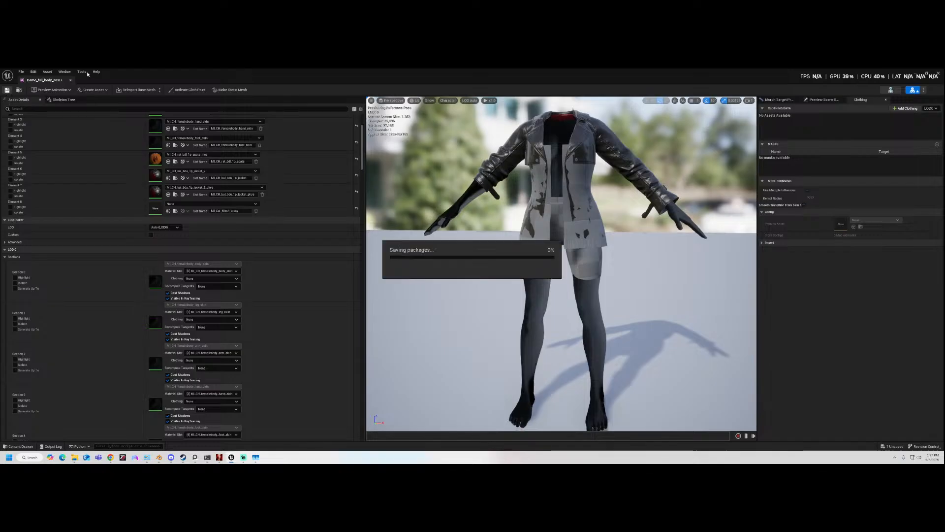
left_click(71, 80)
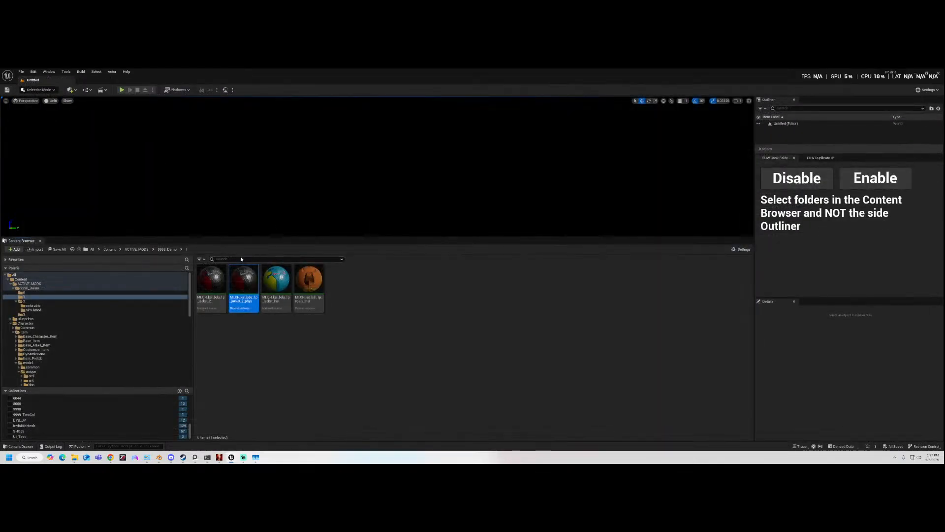
- Reopen the simulated Demo_full_body_MSL mesh and examine which part of the jacket its physics section covers
left_click(52, 306)
left_click(48, 310)
double_click(214, 280)
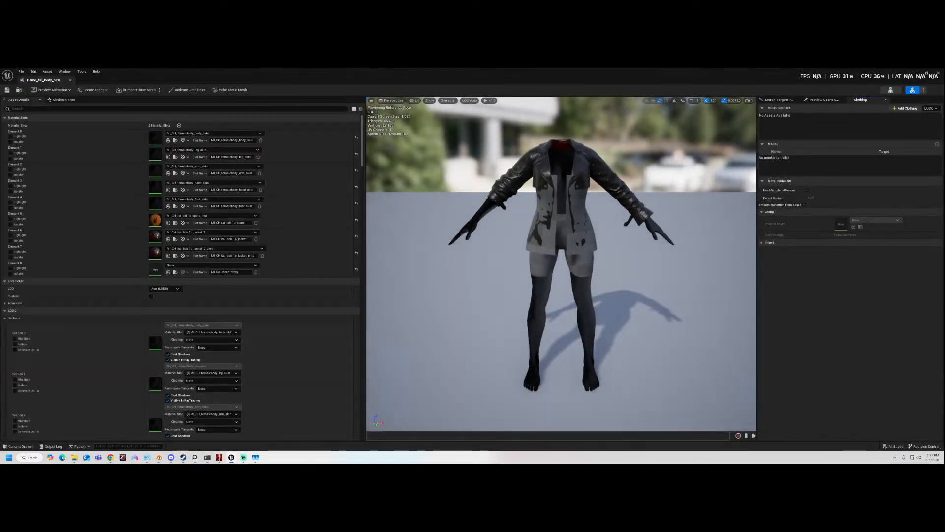
left_click(551, 257)
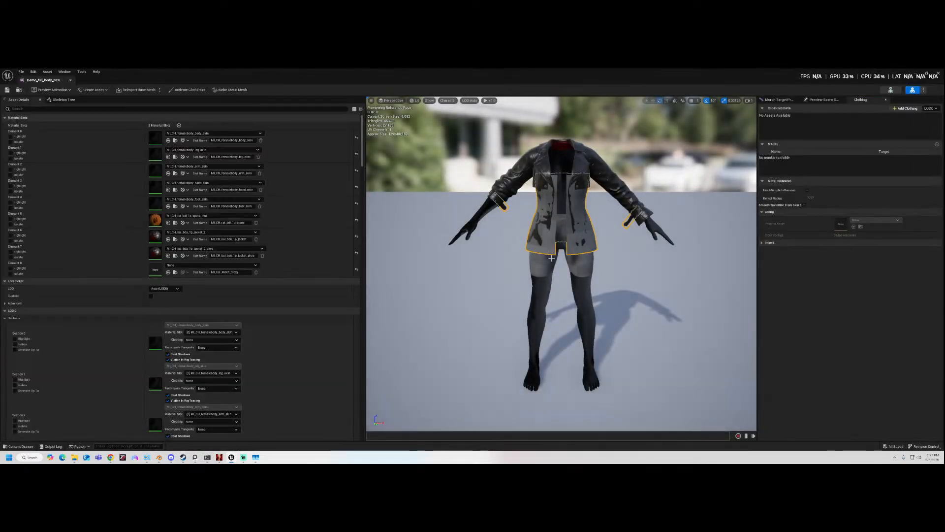
left_click_drag(568, 290, 471, 246, "alt")
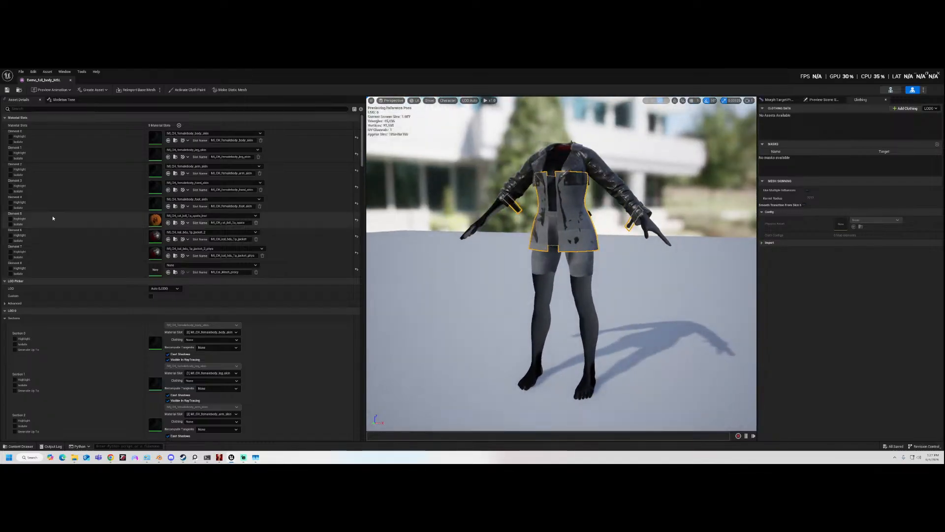
left_click(70, 80)
left_click(249, 296)
key("F2")
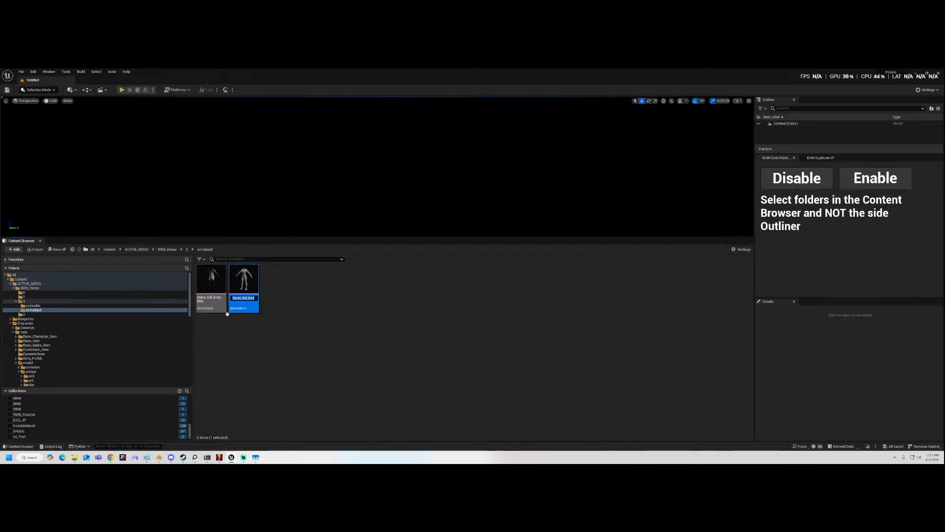
left_click(289, 276)
- Create a physics asset for the Demo_full_body_MSL_PA mesh with capsule primitives, without assigning it to the mesh
right_click(238, 284)
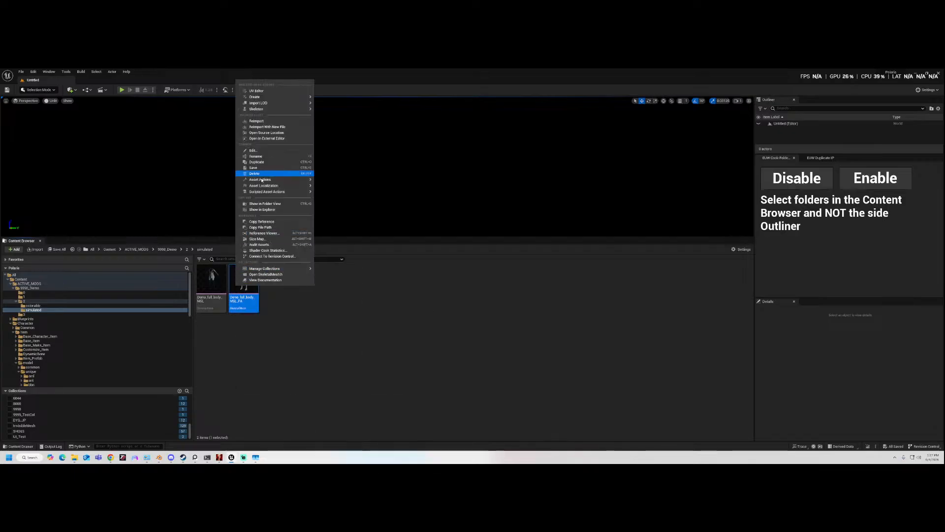
mouse_move(276, 97)
mouse_move(335, 105)
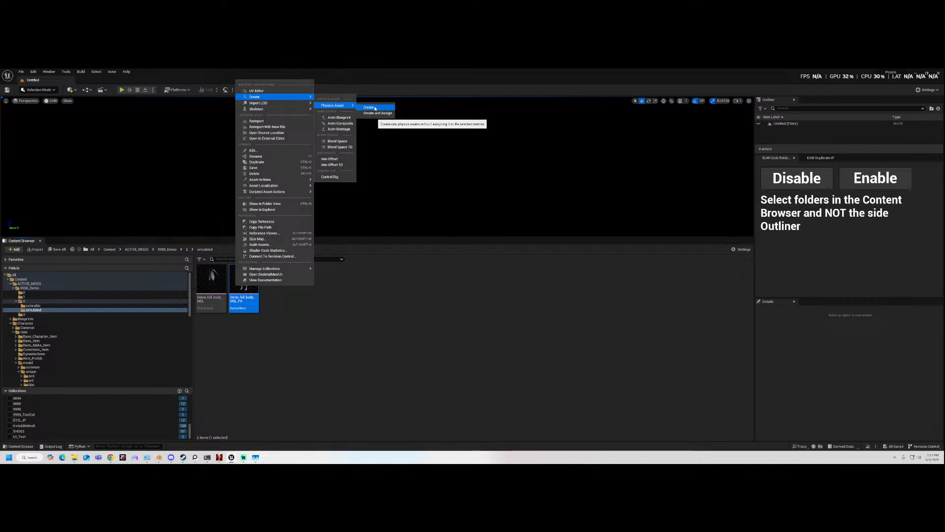
left_click(374, 108)
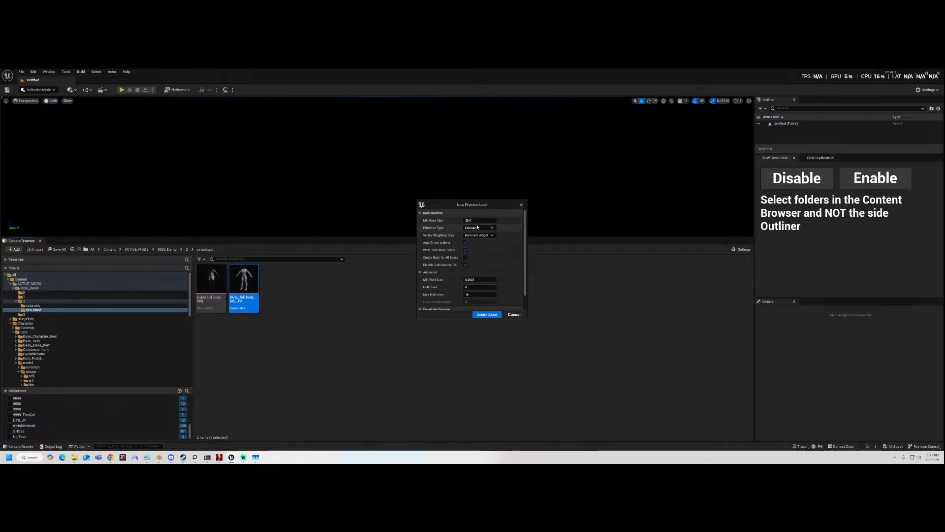
left_click(487, 314)
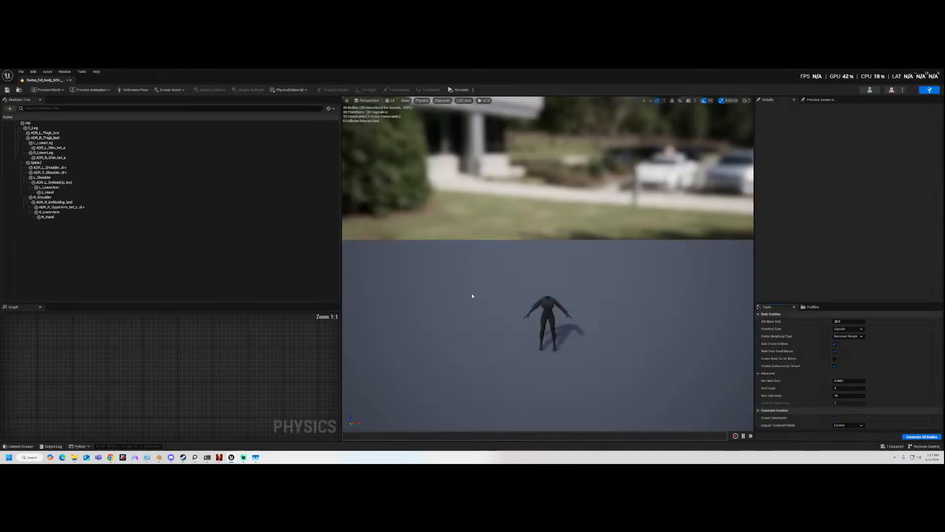
- Delete the C_Leg body and both lower leg bodies from the physics asset
left_click_drag(516, 298, 540, 273, "alt")
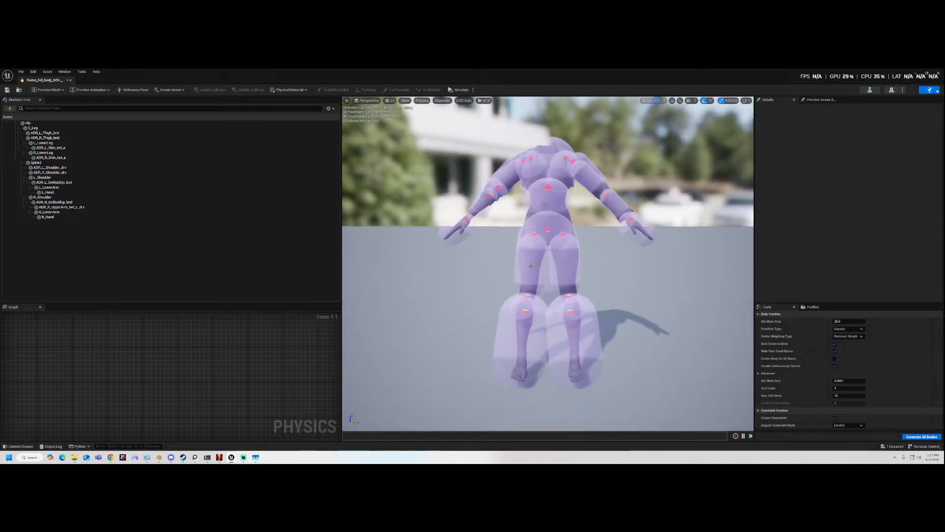
left_click(549, 299)
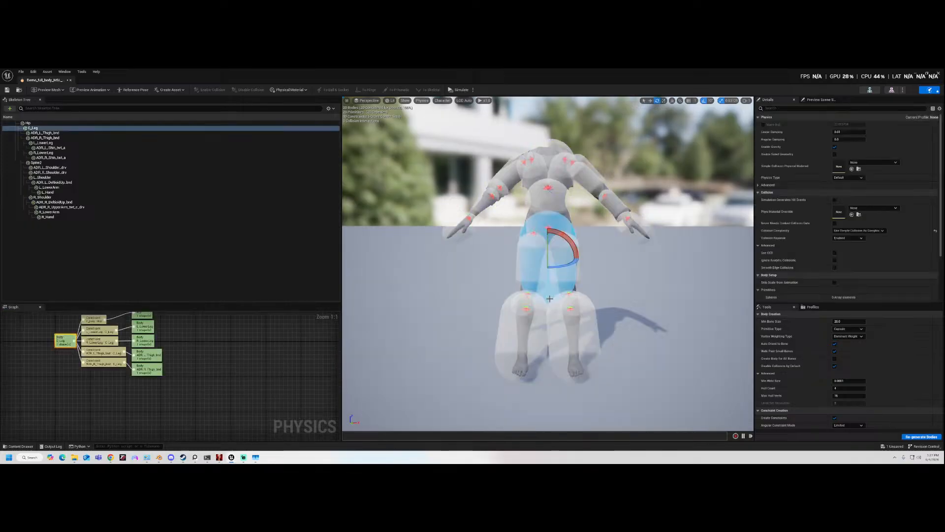
key("Delete")
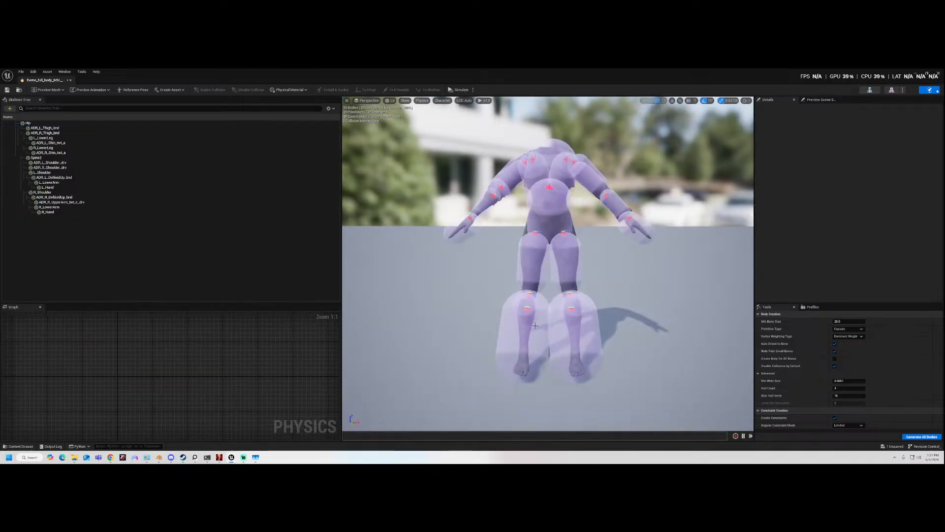
left_click(542, 323)
key("Delete")
left_click(553, 323)
key("Delete")
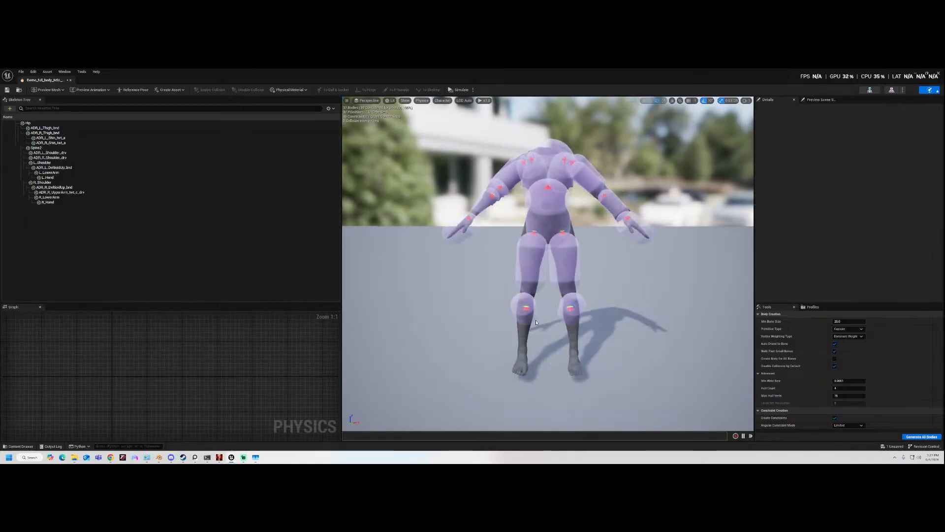
- Delete the shin twist and thigh bodies of both legs
left_click(536, 305)
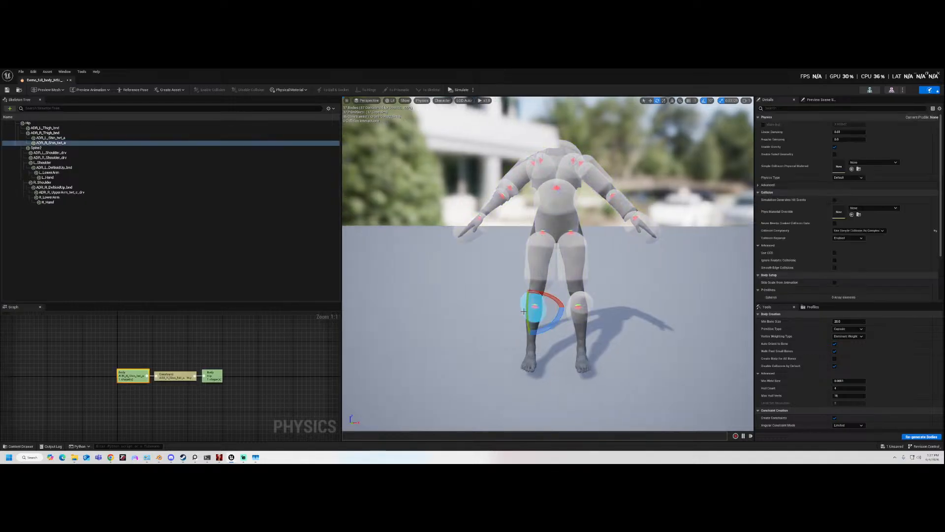
key("Delete")
left_click(578, 306)
key("Delete")
left_click(557, 277)
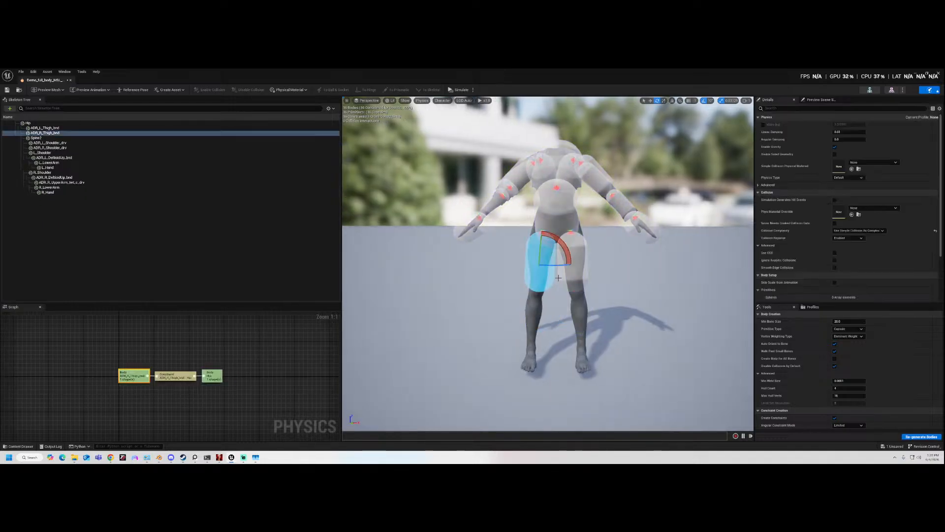
key("Delete")
left_click(565, 278)
key("Delete")
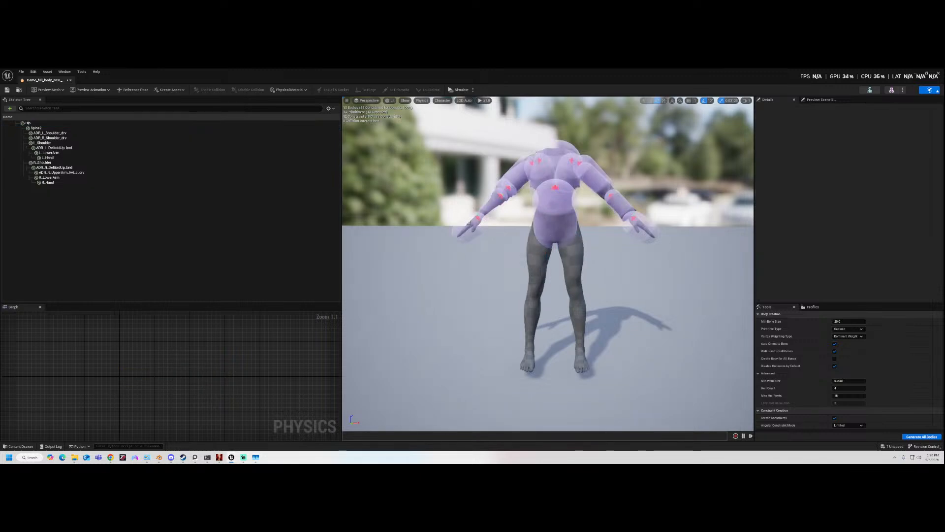
- Delete the physics bodies of both hands
left_click(465, 231)
key("Delete")
left_click(646, 229)
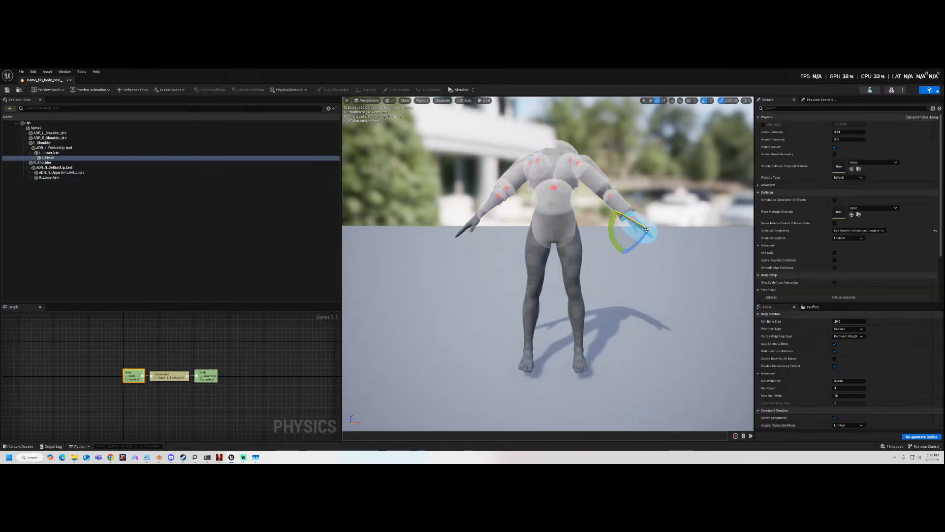
key("Delete")
- Delete the shoulder, upper arm and lower arm bodies of both arms, keeping only the Hip and Spine2 bodies
scroll(456, 189, "up", 3)
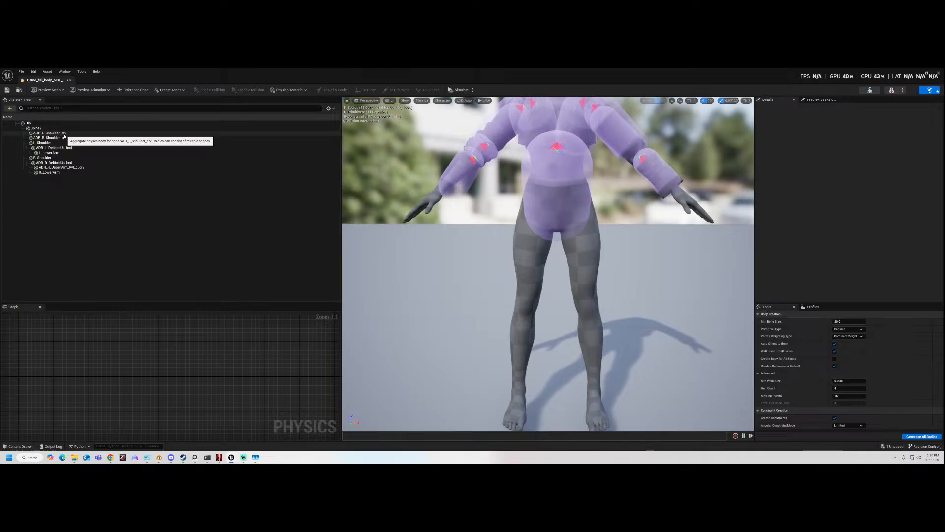
left_click(64, 133)
left_click(63, 138, "ctrl")
left_click(59, 148, "ctrl")
left_click(55, 143, "ctrl")
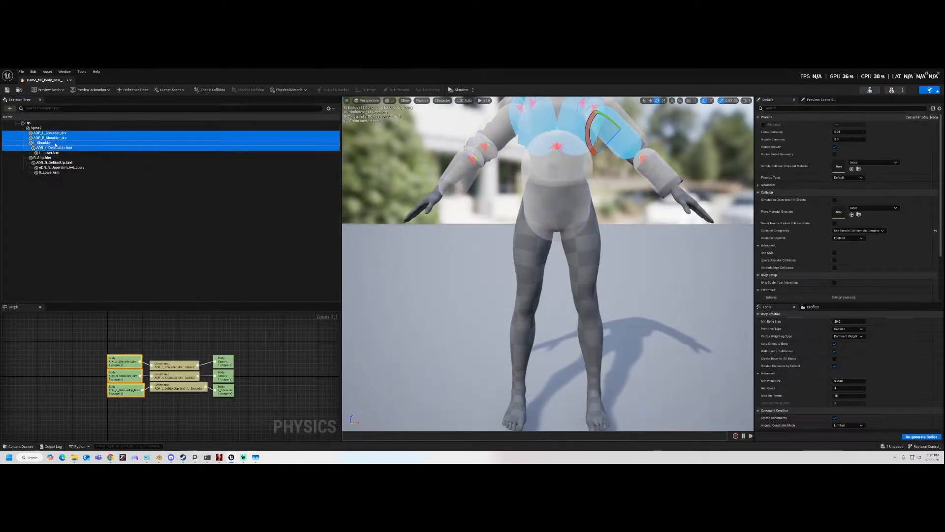
left_click(49, 153, "ctrl")
left_click(43, 157, "ctrl")
left_click(55, 163, "ctrl")
left_click(59, 168, "ctrl")
left_click(52, 173, "ctrl")
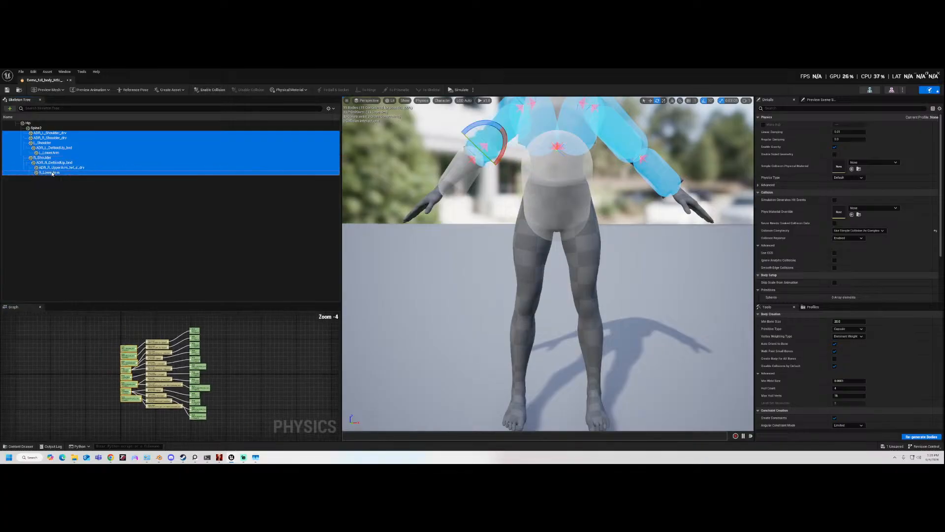
right_click(63, 154)
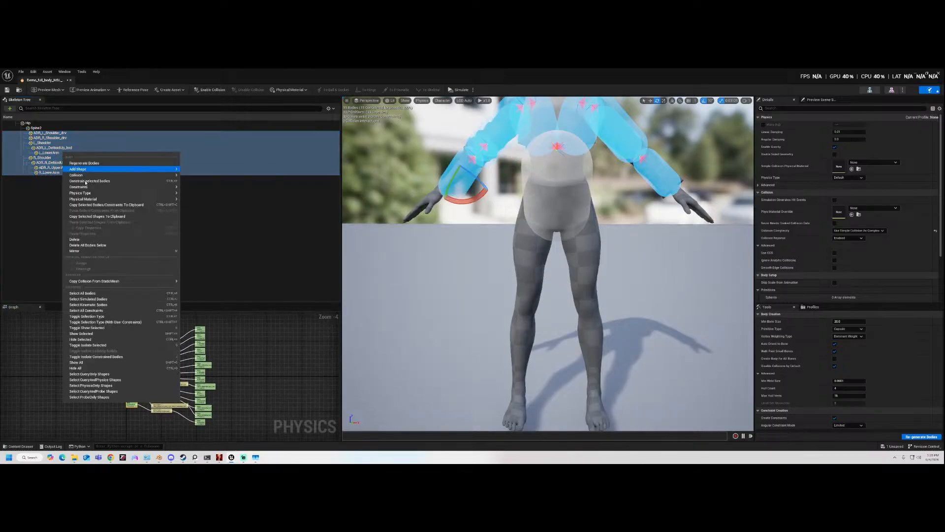
left_click(93, 243)
- Regenerate the Spine2 and Hip bodies as Single Convex Hull primitives with Max Hull Verts set to 32
left_click_drag(582, 185, 603, 180, "alt")
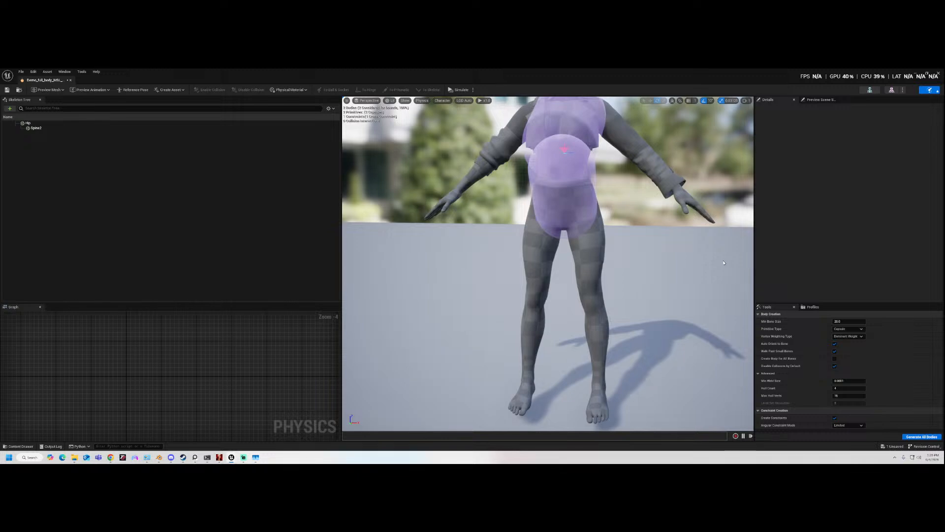
left_click(849, 329)
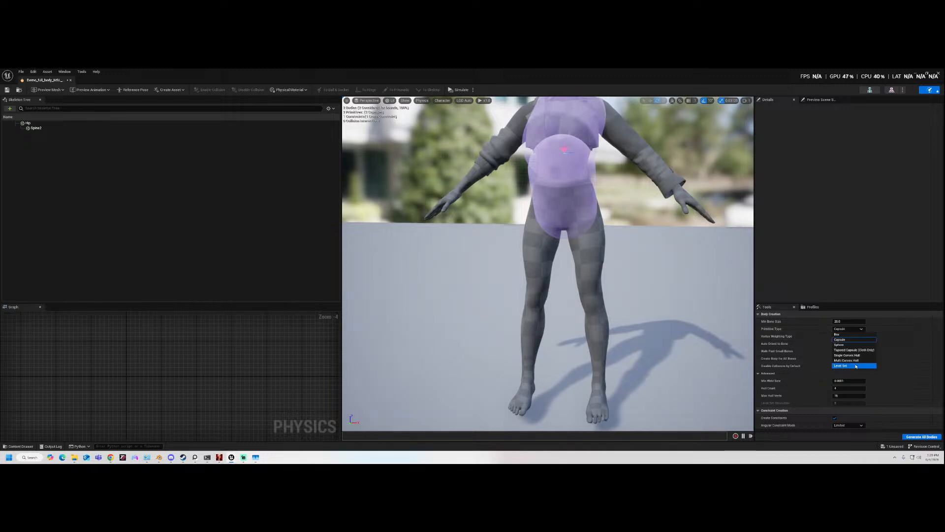
left_click(857, 356)
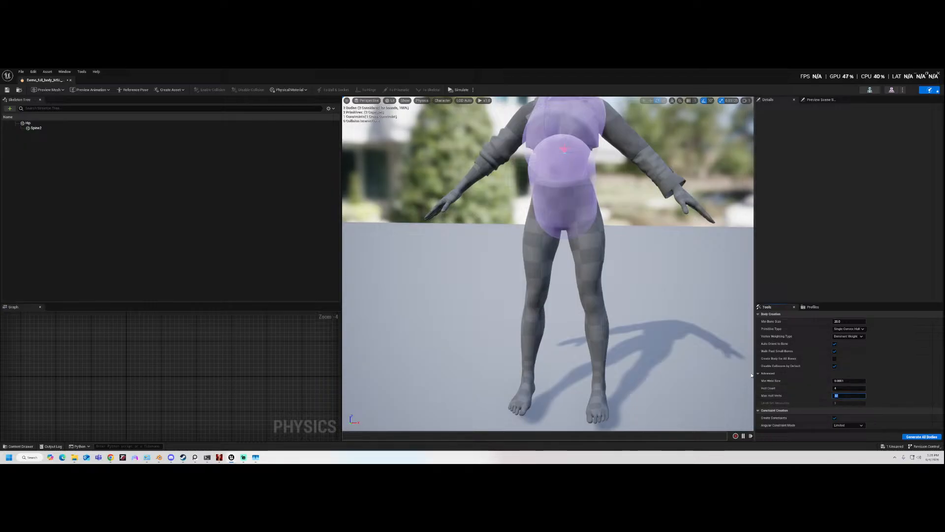
left_click(560, 208)
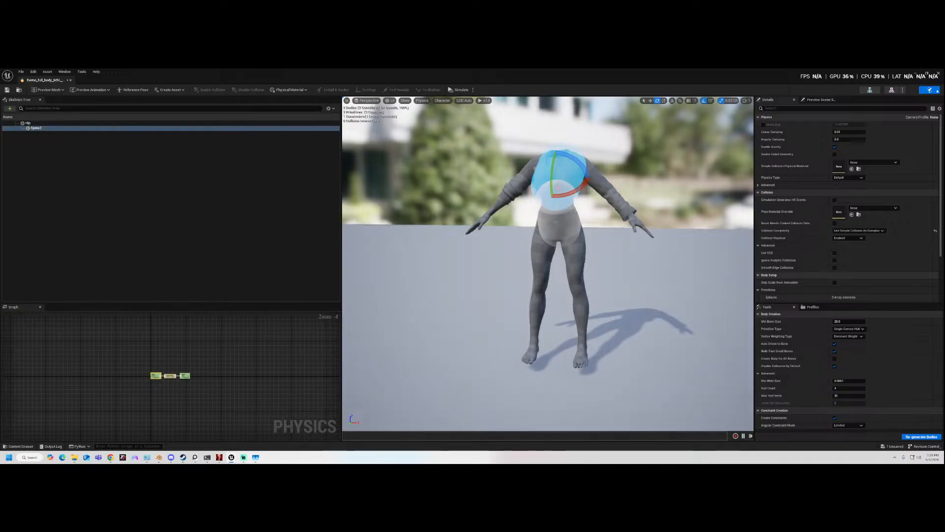
left_click(582, 222, "ctrl")
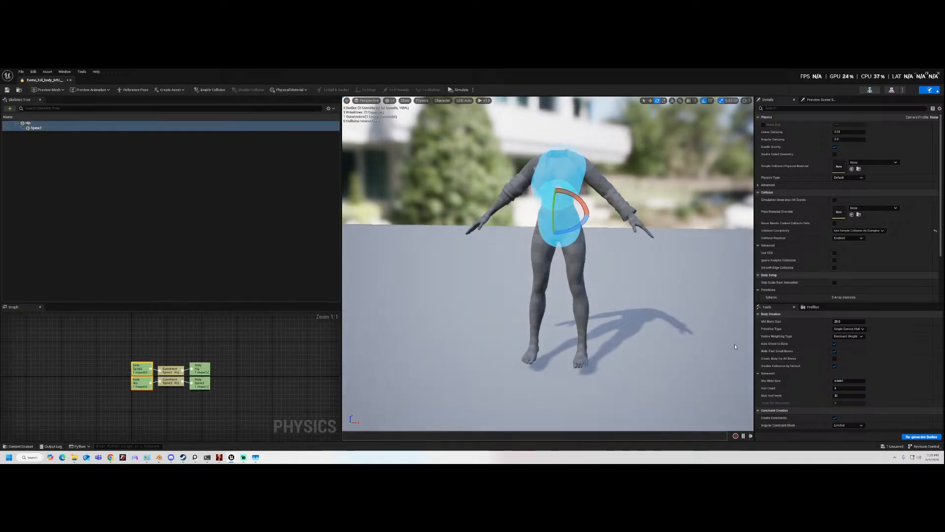
left_click(928, 437)
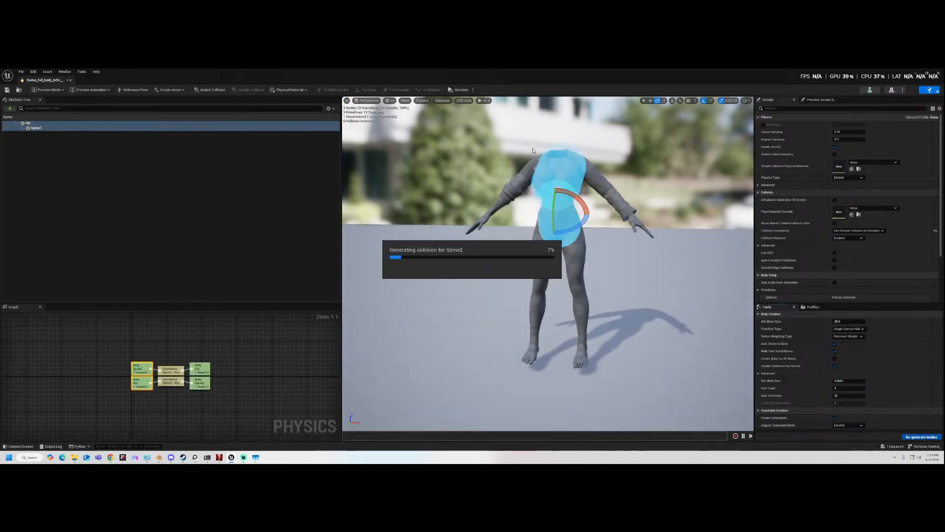
- Set Max Hull Verts to 64, regenerate the Hip and Spine2 hulls, and inspect their fit around the torso
left_click_drag(621, 214, 369, 231, "alt")
left_click_drag(640, 232, 425, 224, "alt")
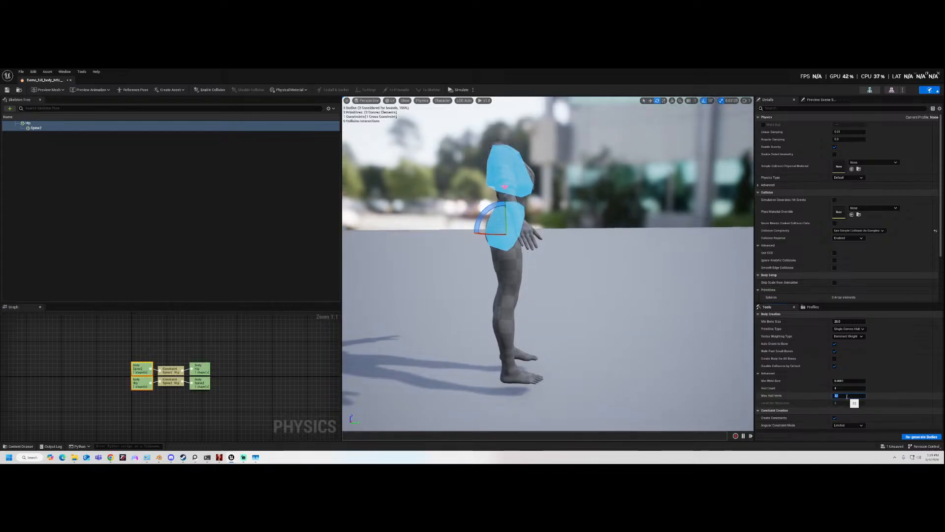
left_click(913, 437)
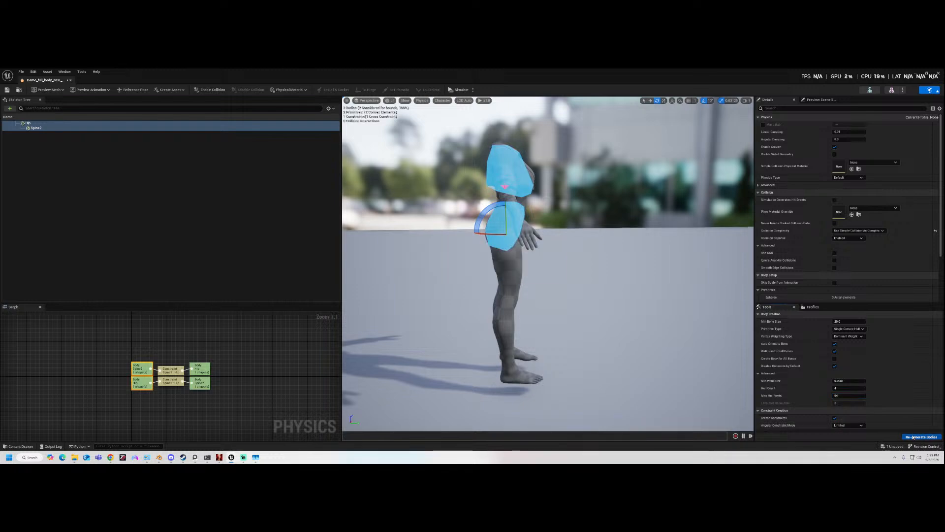
left_click_drag(590, 223, 605, 187, "alt")
scroll(601, 221, "up", 4)
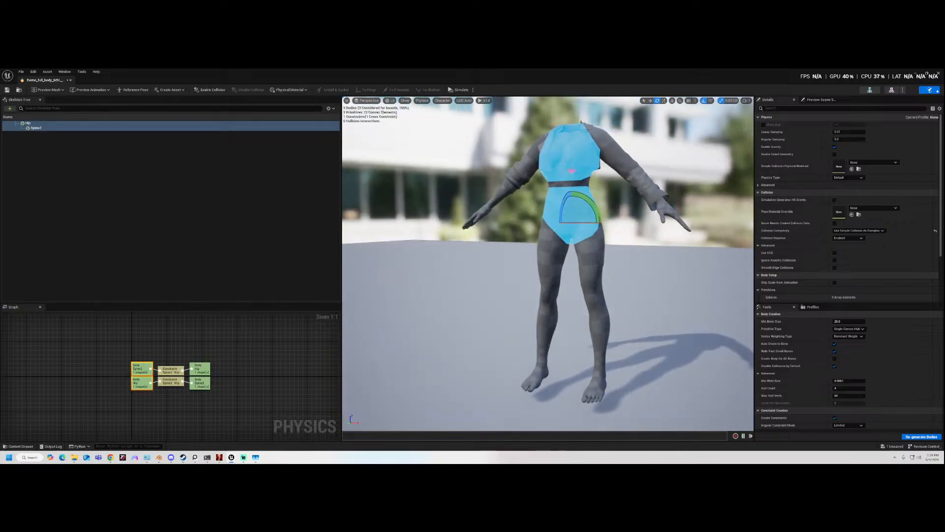
- Set the skeleton tree to show all bones of the character
left_click(331, 109)
left_click(347, 216)
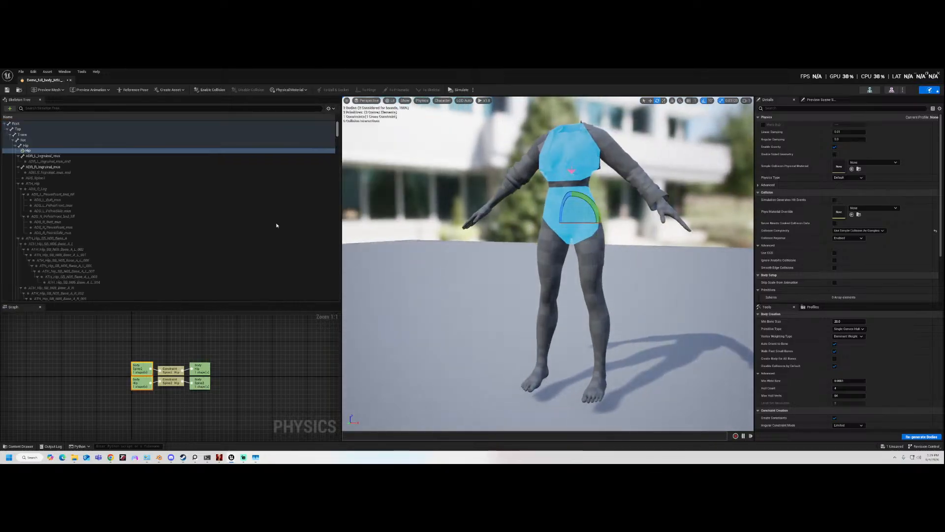
- Filter the skeleton tree by "spine" and add a physics body to the Spine1 bone
left_click(46, 108)
type("s")
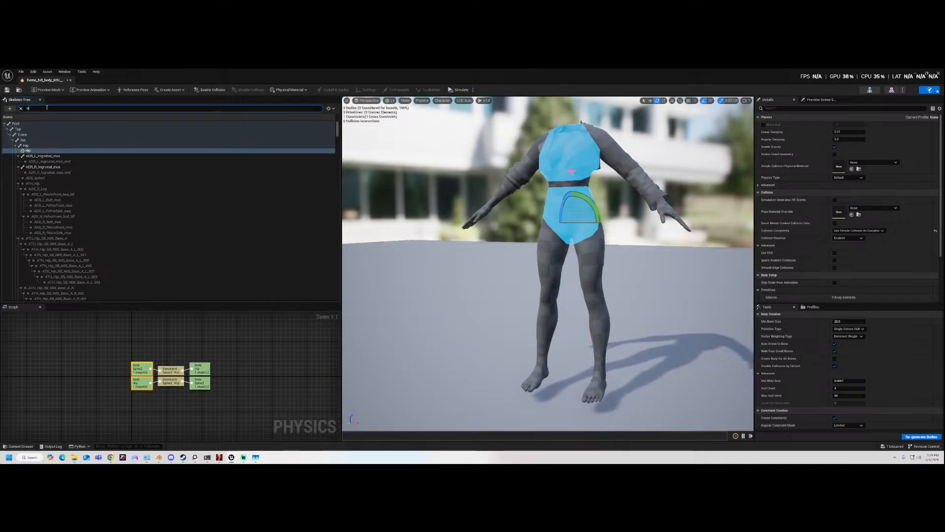
type("pine")
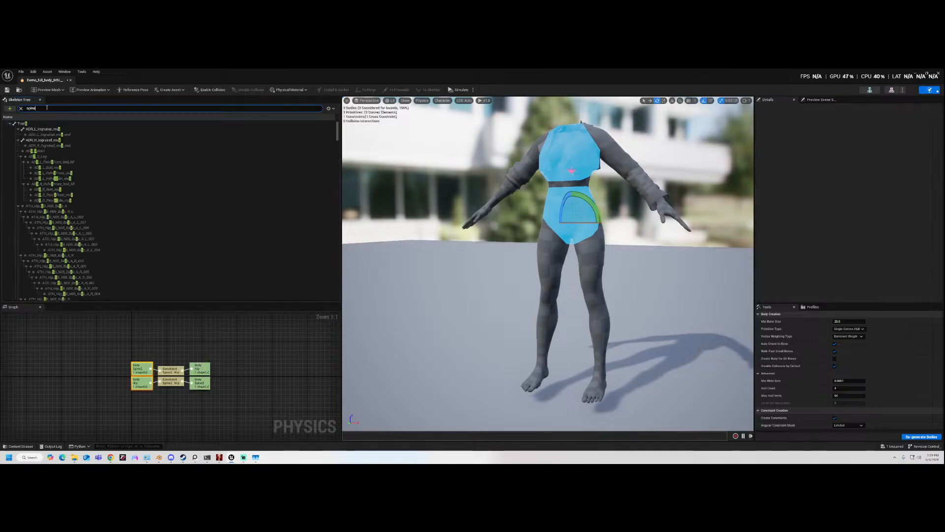
left_click(51, 195)
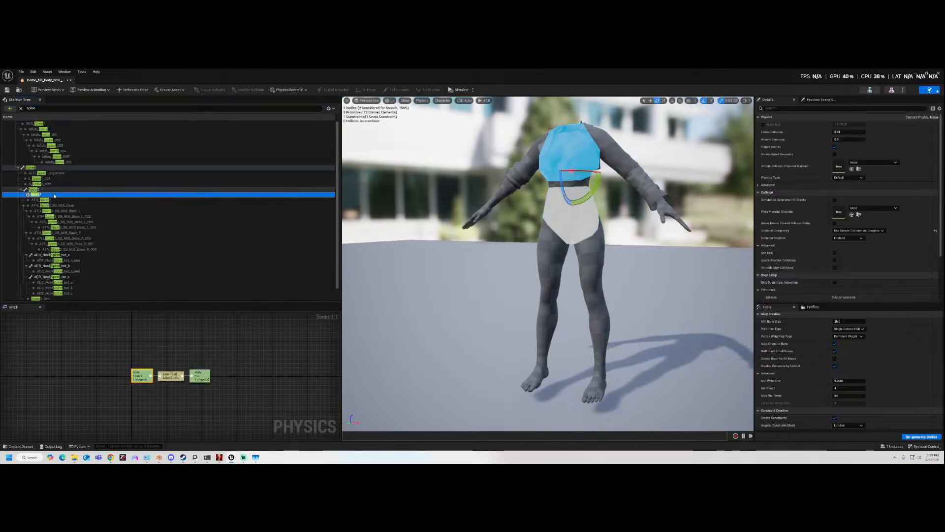
right_click(56, 168)
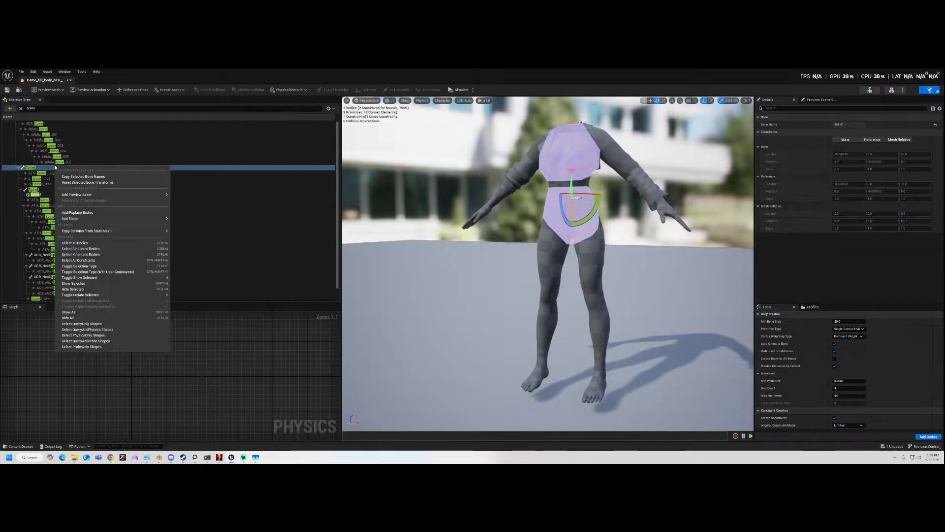
left_click(83, 213)
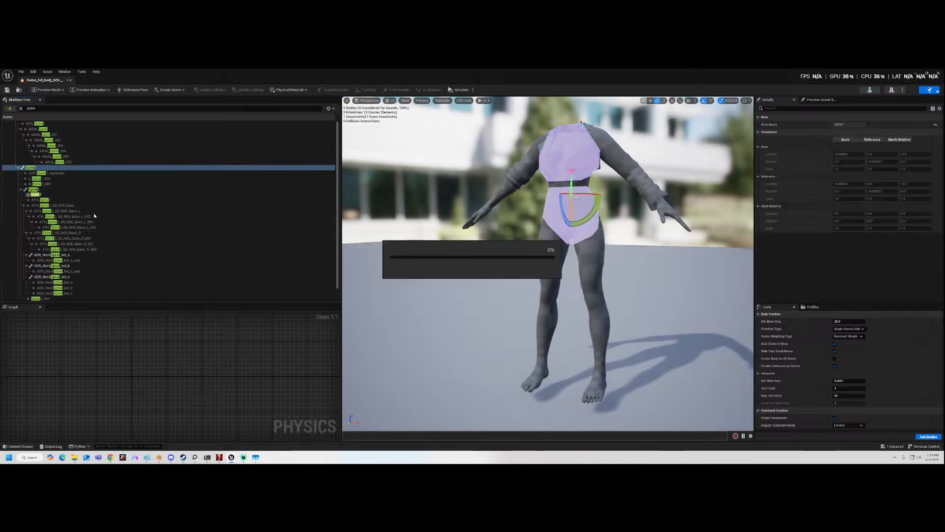
left_click_drag(472, 193, 579, 215, "alt")
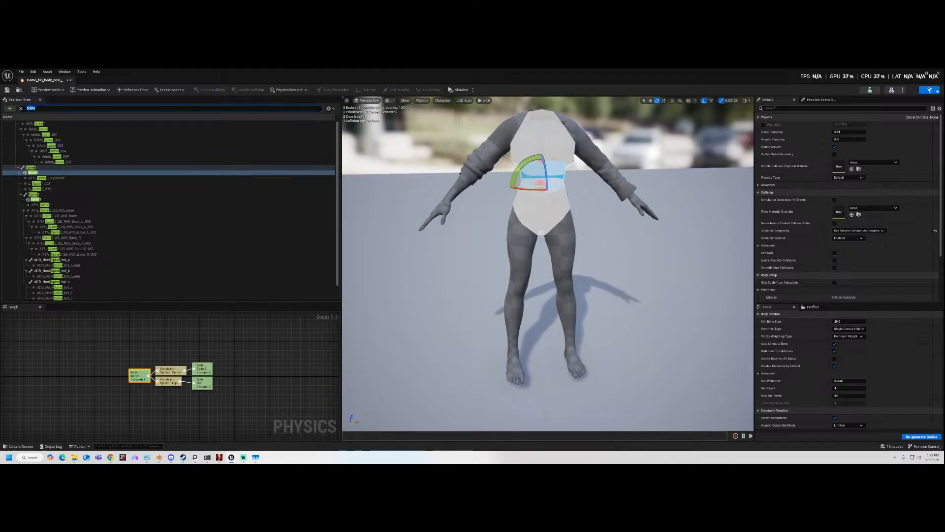
- Search the skeleton tree for "lower" and check the right lower arm helper bones on the model
type("lower")
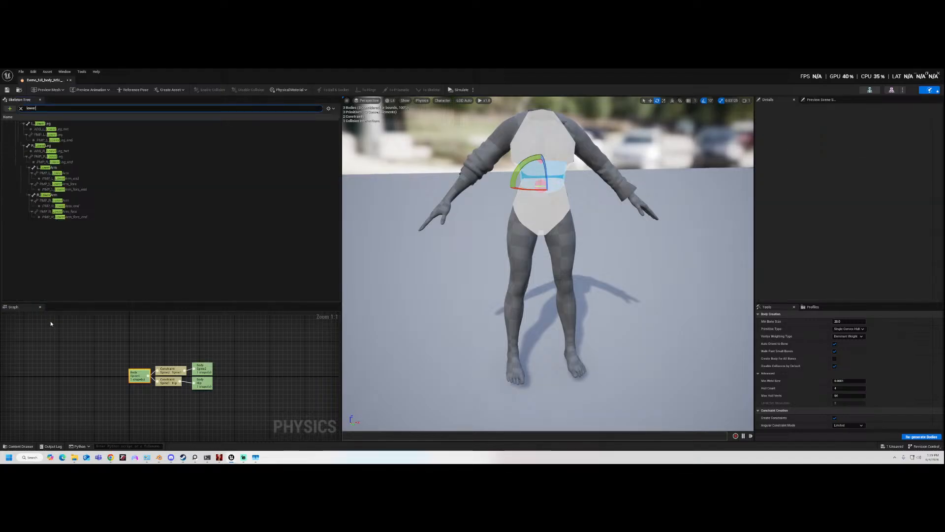
left_click(91, 211)
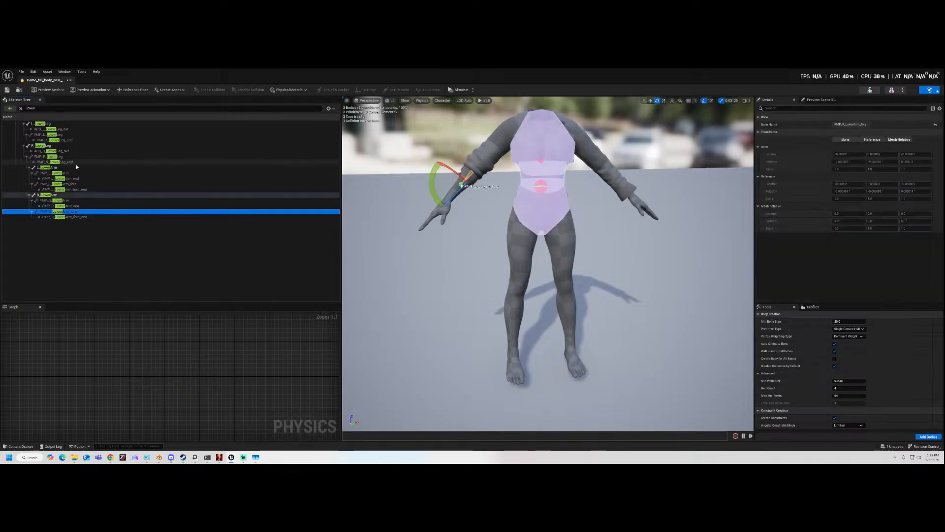
left_click(97, 217)
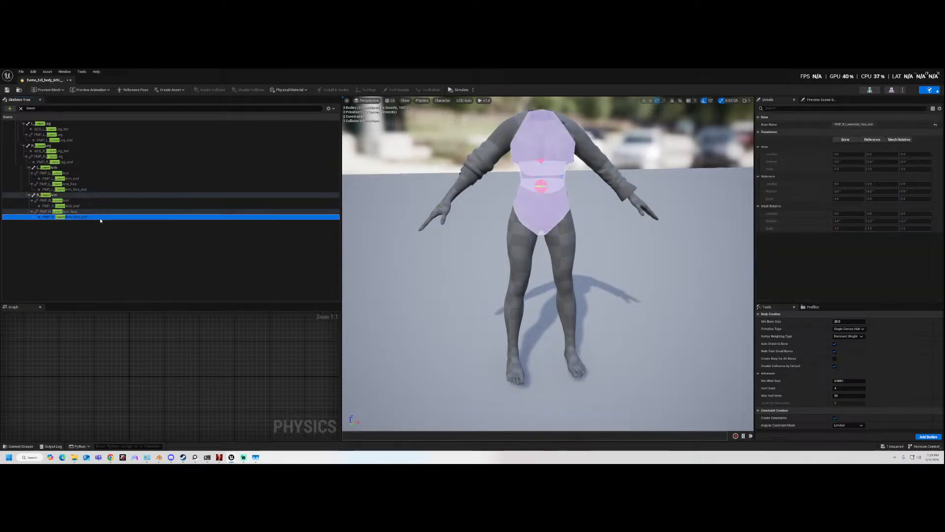
- Switch to Blender, select the jacket character mesh and put it in Weight Paint mode
left_click(160, 457)
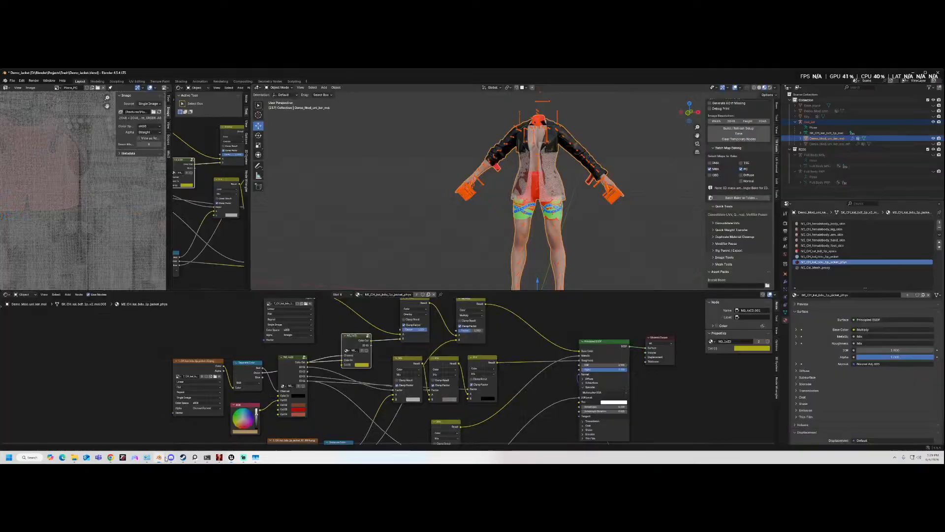
scroll(505, 213, "up", 3)
middle_click_drag(506, 213, 578, 205)
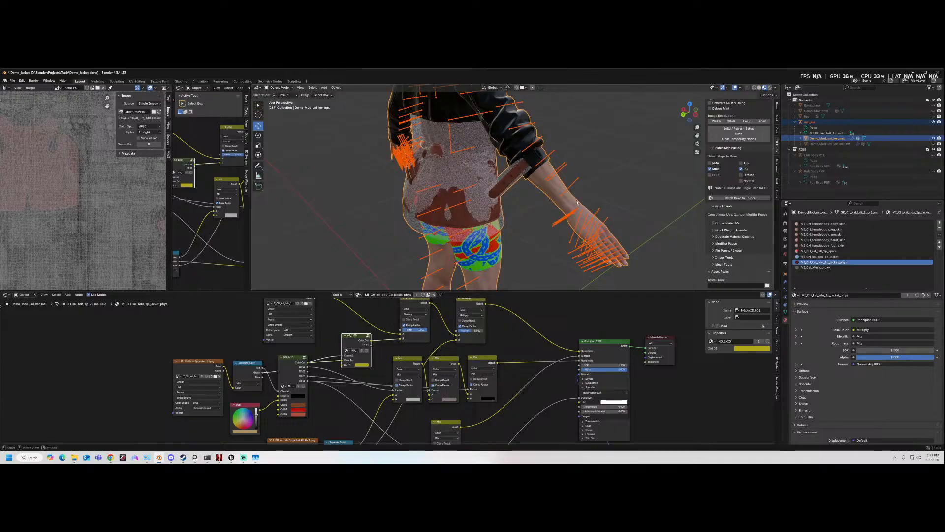
left_click(544, 157)
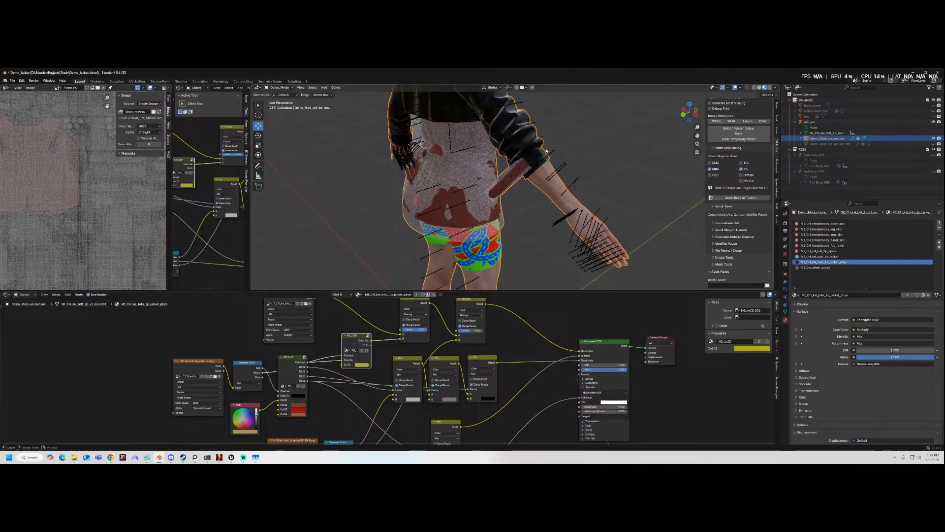
left_click(550, 178)
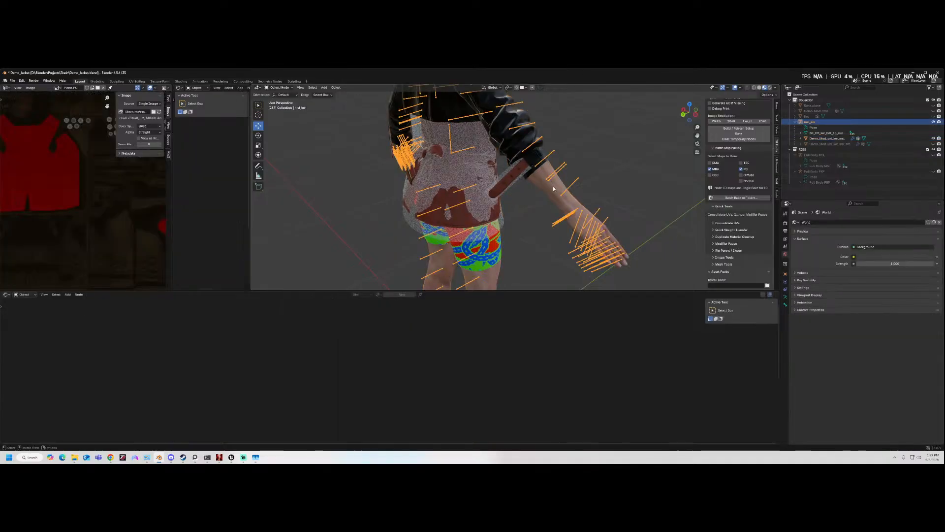
left_click(523, 176)
left_click(279, 88)
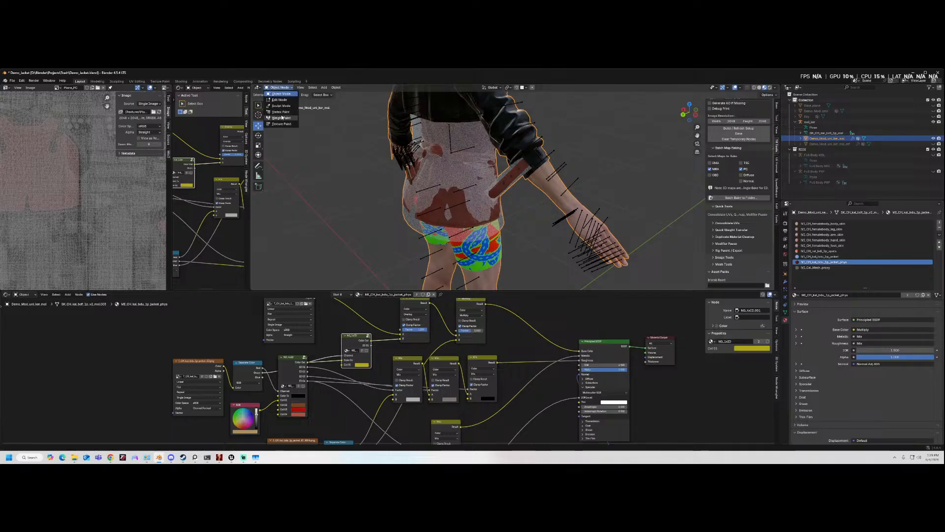
left_click(281, 118)
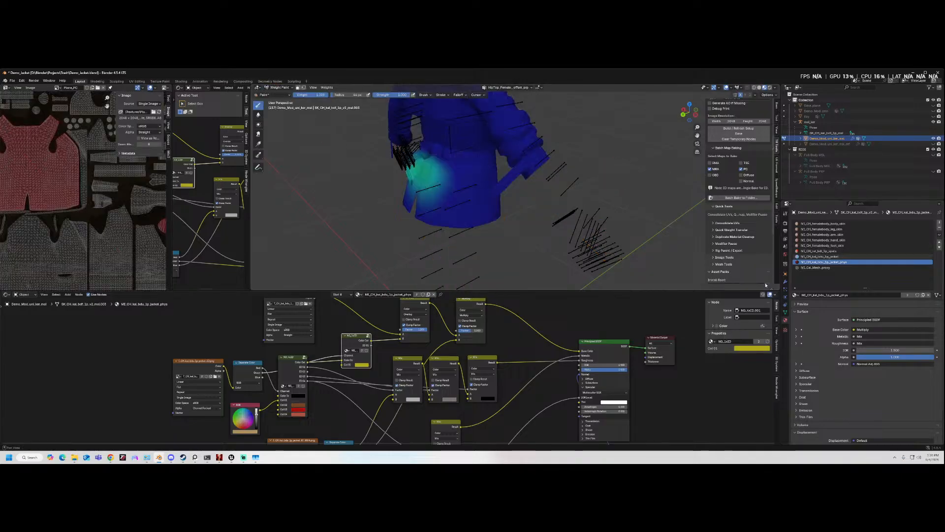
- Filter the mesh's vertex groups by "lower" and compare the weights of the left and right LowerArm groups
left_click(785, 312)
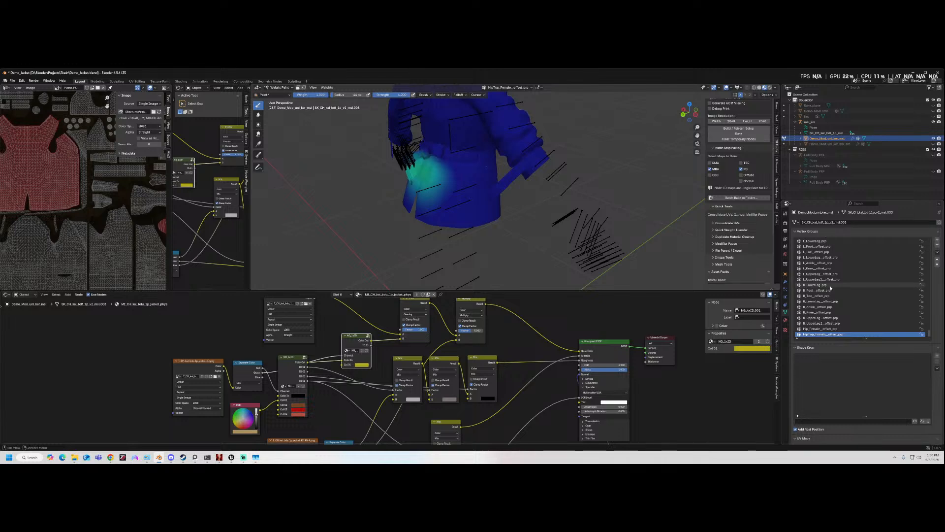
left_click(797, 340)
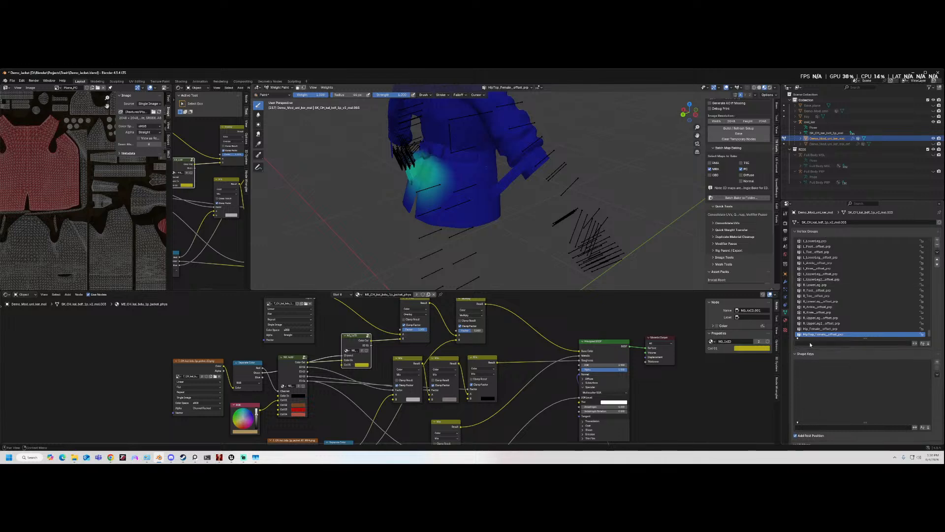
type("lower")
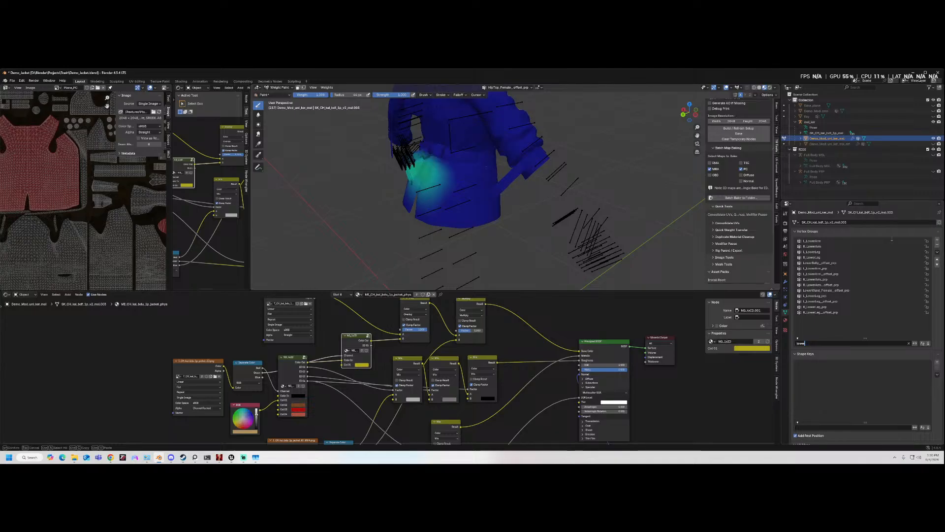
left_click(821, 246)
left_click(821, 242)
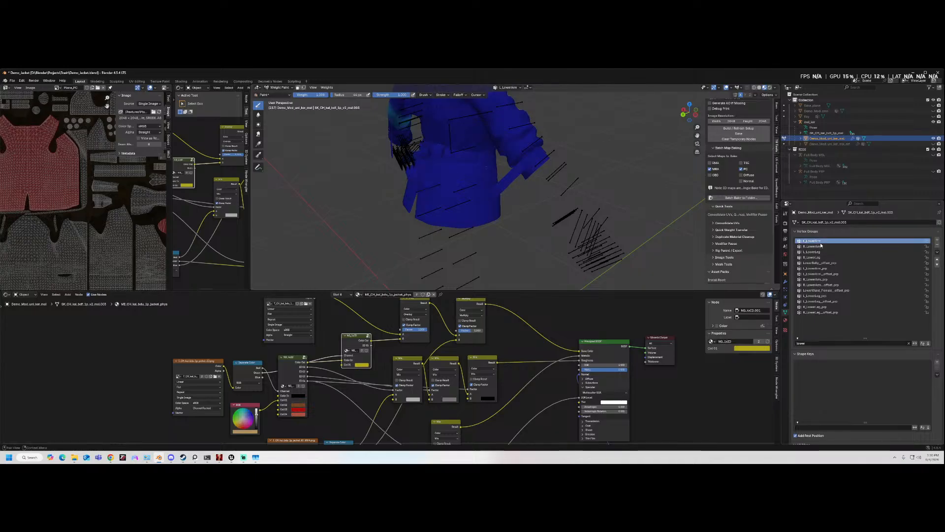
middle_click_drag(581, 232, 455, 289)
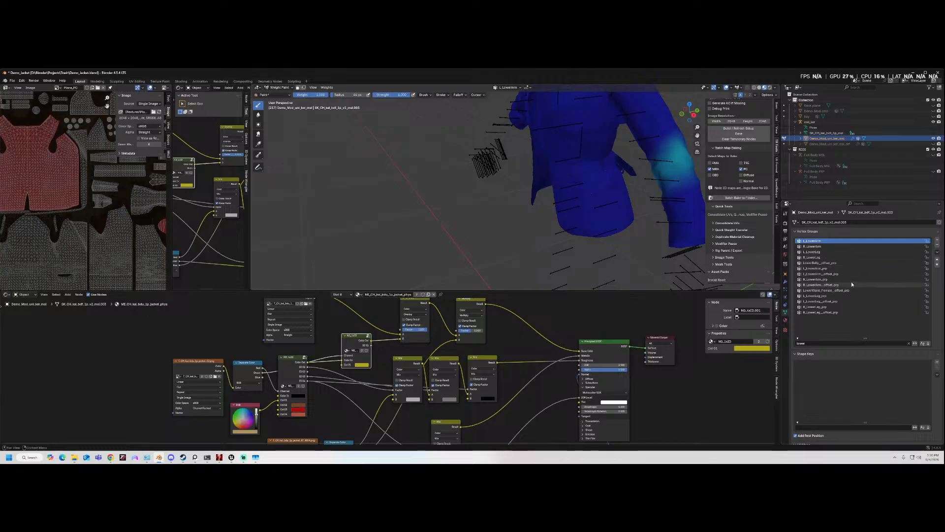
left_click(835, 246)
left_click(835, 241)
left_click(835, 247)
- Filter the vertex groups to the forearm ones and inspect the weights of the left forearm groups
key("BackSpace")
key("BackSpace")
key("BackSpace")
key("BackSpace")
type("fo")
left_click(834, 242)
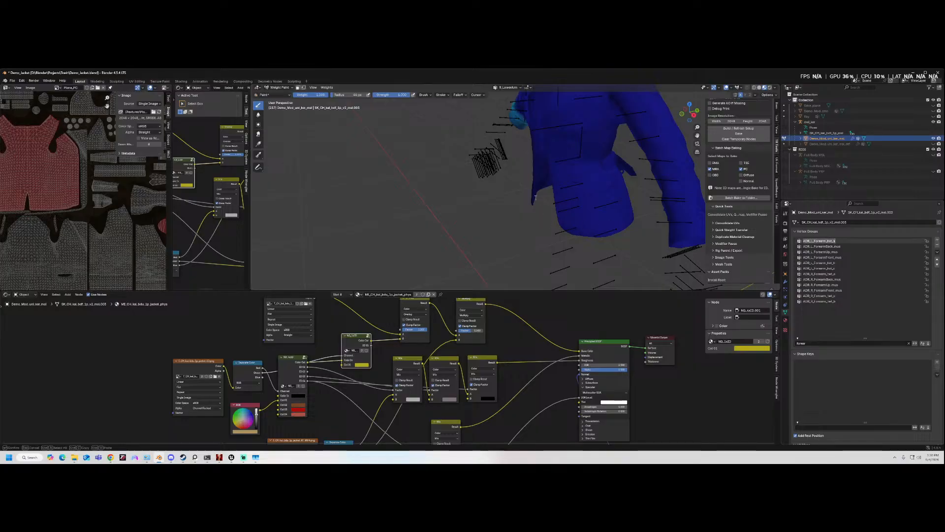
middle_click_drag(485, 158, 677, 168)
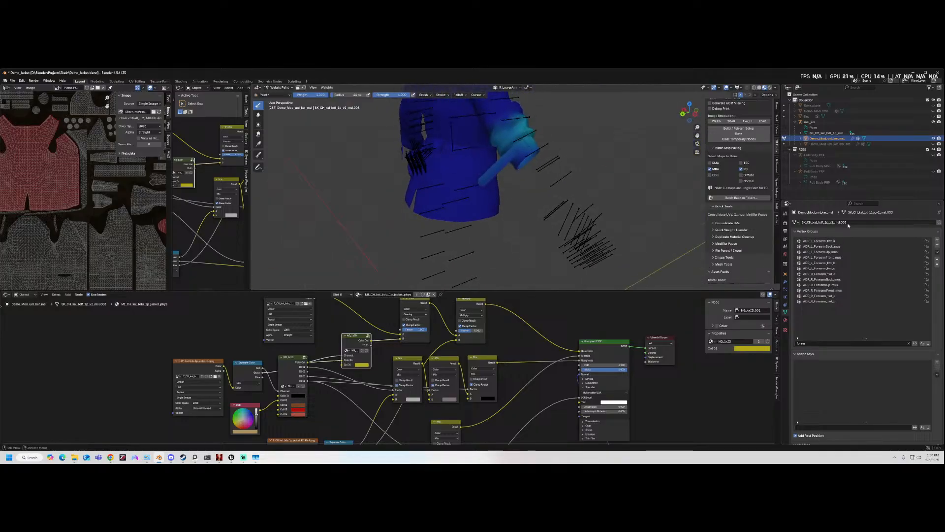
left_click(842, 264)
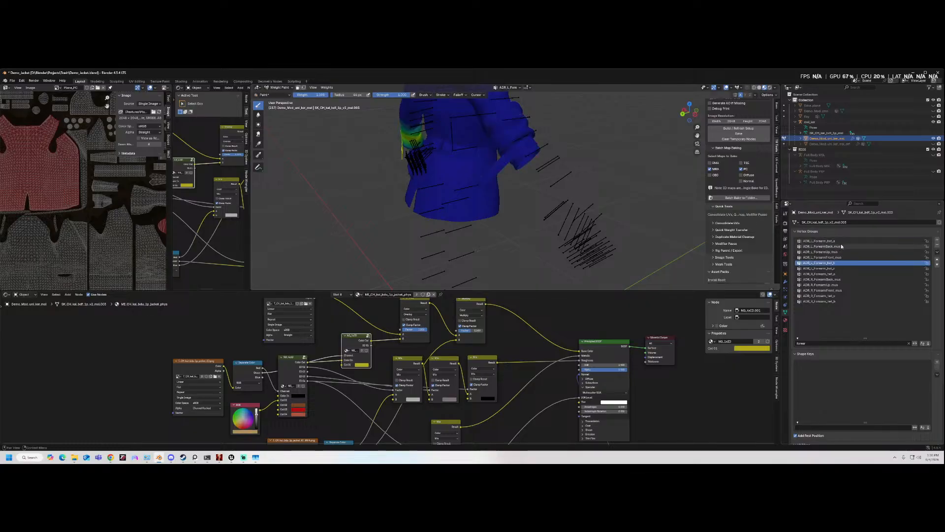
left_click(842, 242)
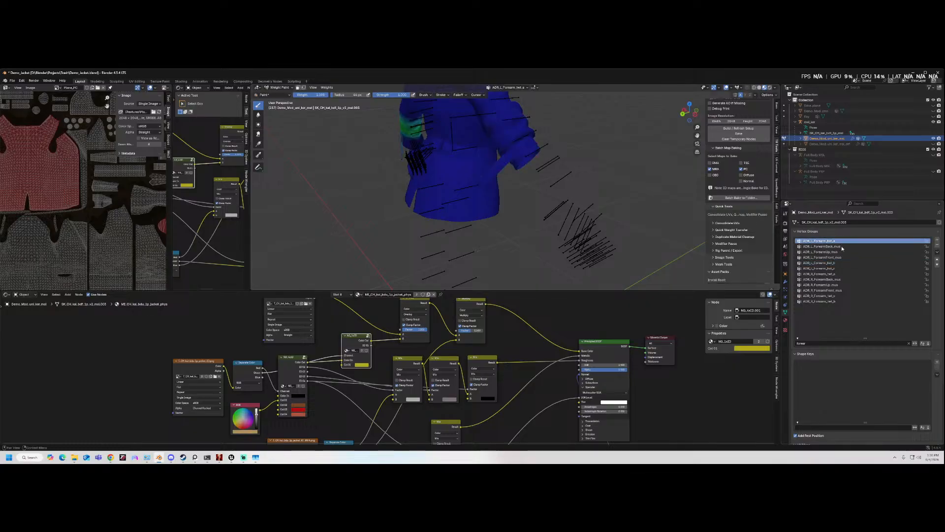
- Inspect how the right forearm twist vertex groups weight the jacket sleeve and its strap
left_click(837, 301)
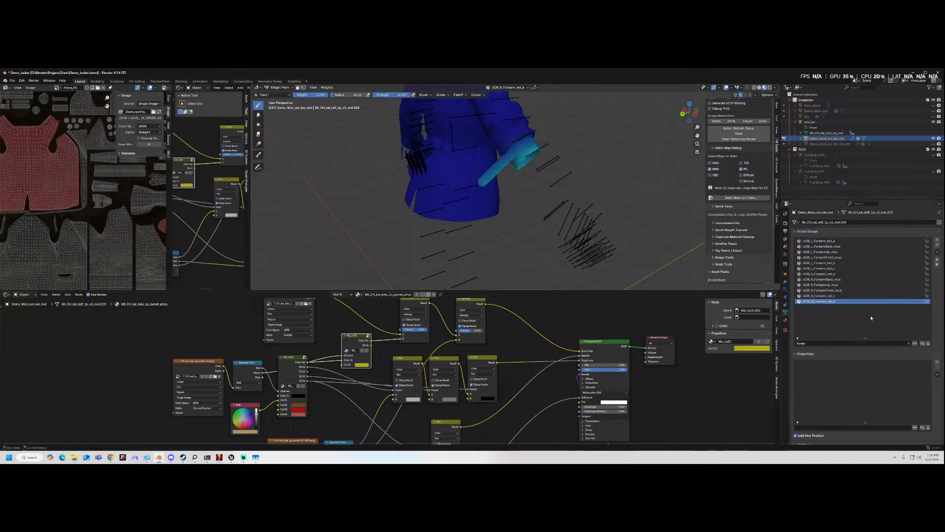
left_click(834, 296)
left_click(842, 302)
left_click(842, 296)
left_click(833, 274)
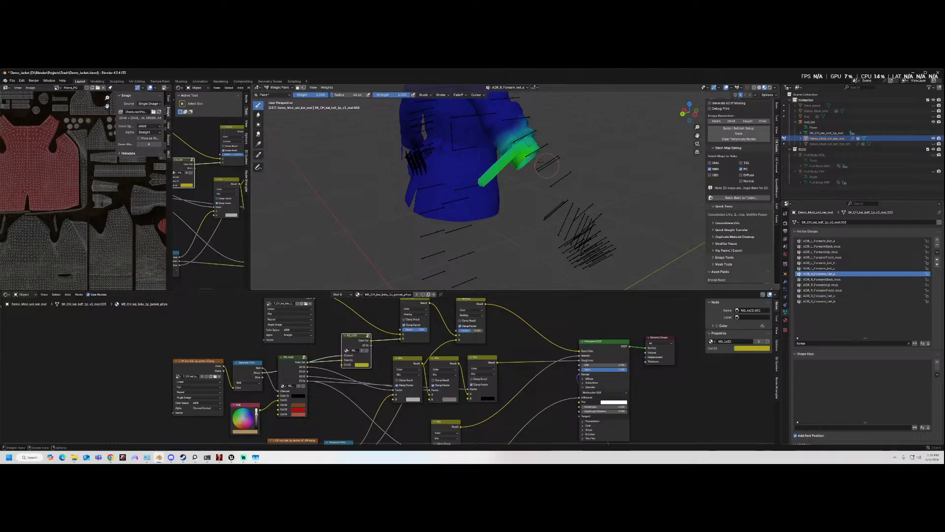
middle_click_drag(555, 163, 581, 184)
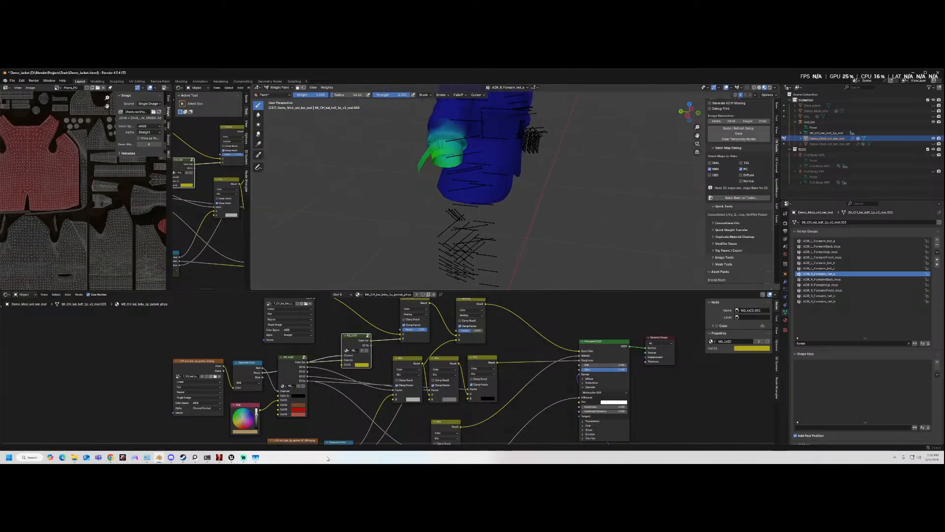
- Switch back to the Unreal physics asset and filter the skeleton tree by "forearm"
mouse_move(232, 457)
left_click(256, 429)
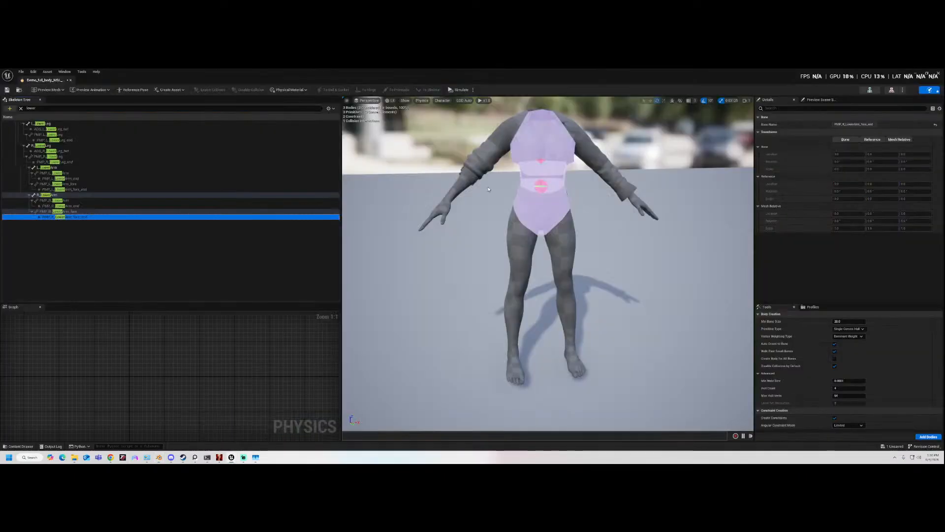
left_click(38, 108)
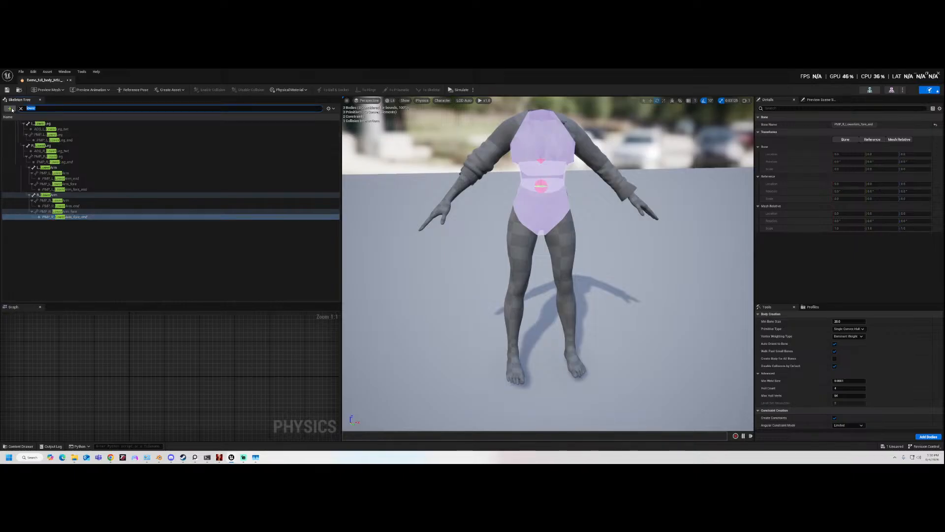
type("forearm")
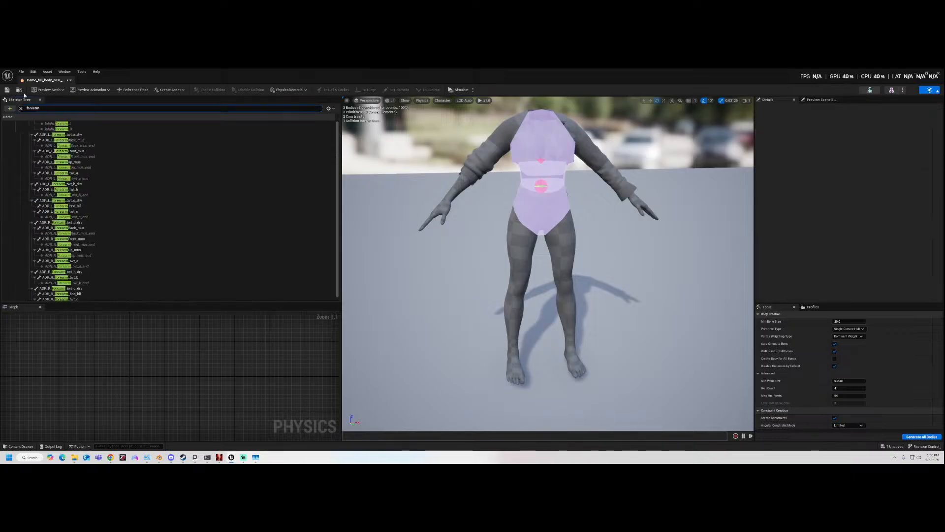
- Add physics bodies to the left and right forearm twist bones a, b and c together
left_click(74, 173)
left_click(74, 189, "ctrl")
left_click(74, 211, "ctrl")
left_click(96, 260, "ctrl")
left_click(92, 277, "ctrl")
scroll(86, 289, "down", 1)
left_click(83, 293, "ctrl")
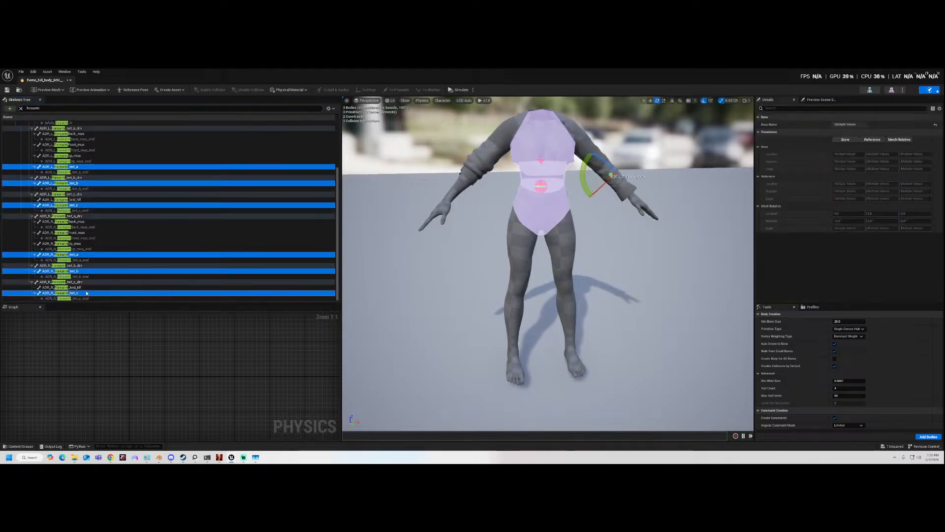
right_click(85, 292)
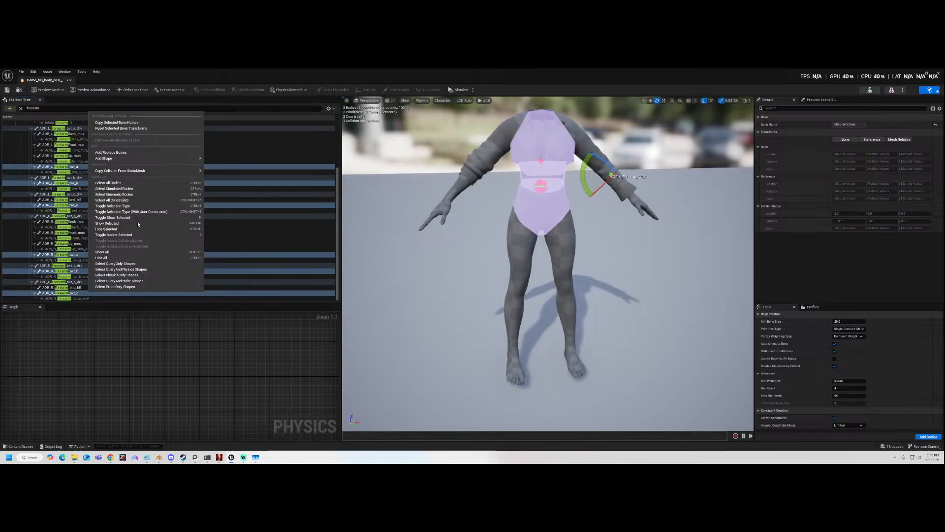
left_click(148, 153)
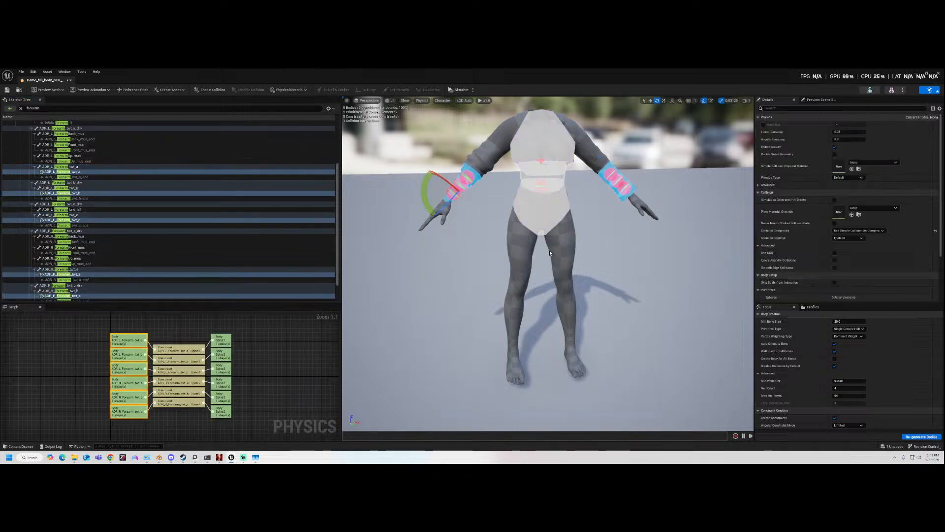
mouse_move(548, 264)
left_mouse_down("alt")
mouse_move(394, 271)
mouse_move(387, 261)
mouse_move(537, 266)
left_mouse_up("alt")
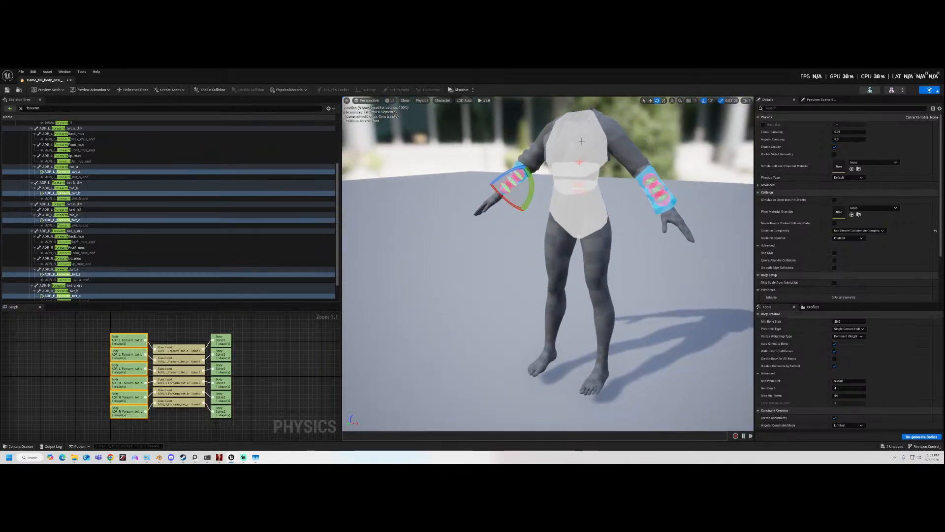
- Filter the skeleton tree by "bust" and add physics bodies to the left and right bust and bust tip bones
left_click_drag(42, 108, 14, 108)
type("bust")
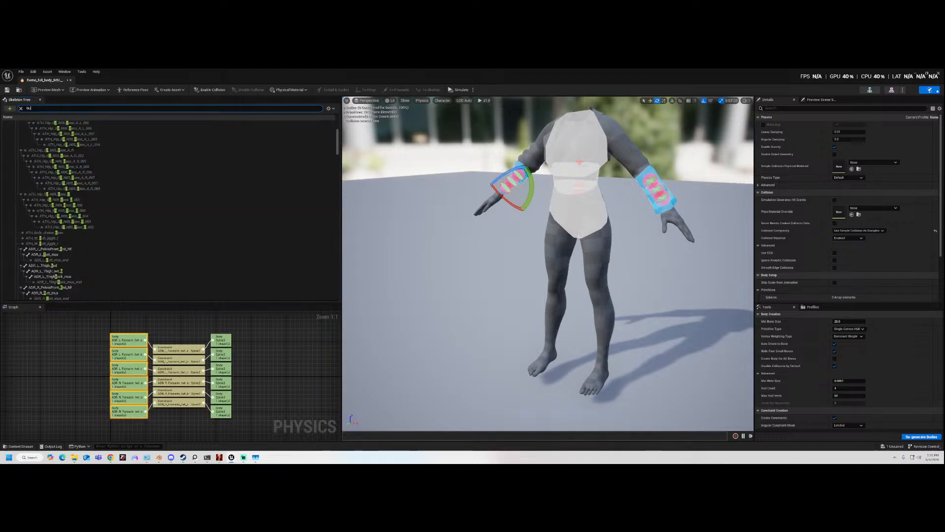
left_click(63, 129)
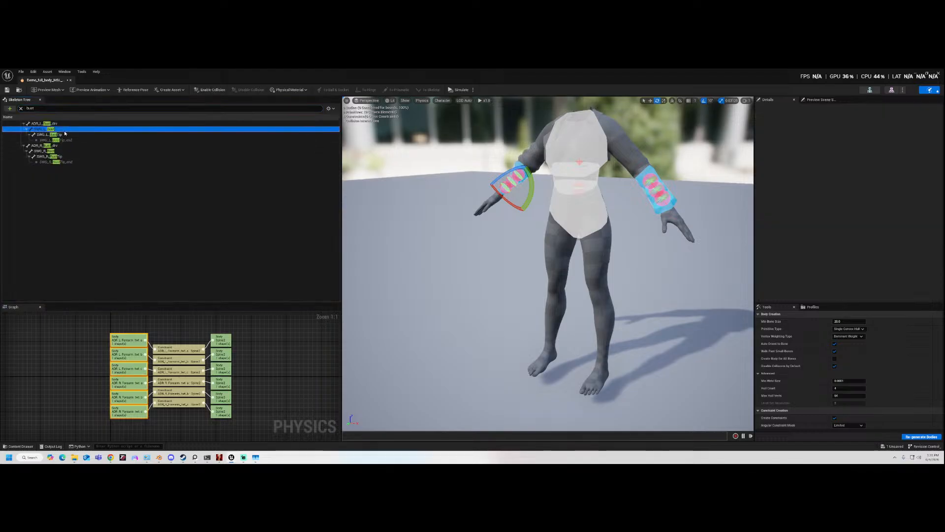
left_click(66, 134, "ctrl")
left_click(64, 151, "ctrl")
left_click(78, 156, "ctrl")
right_click(85, 156)
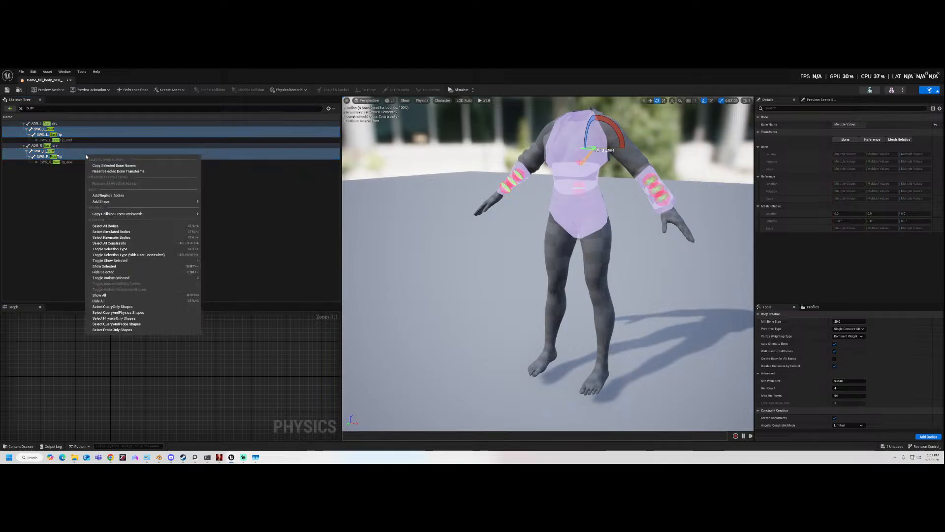
left_click(150, 198)
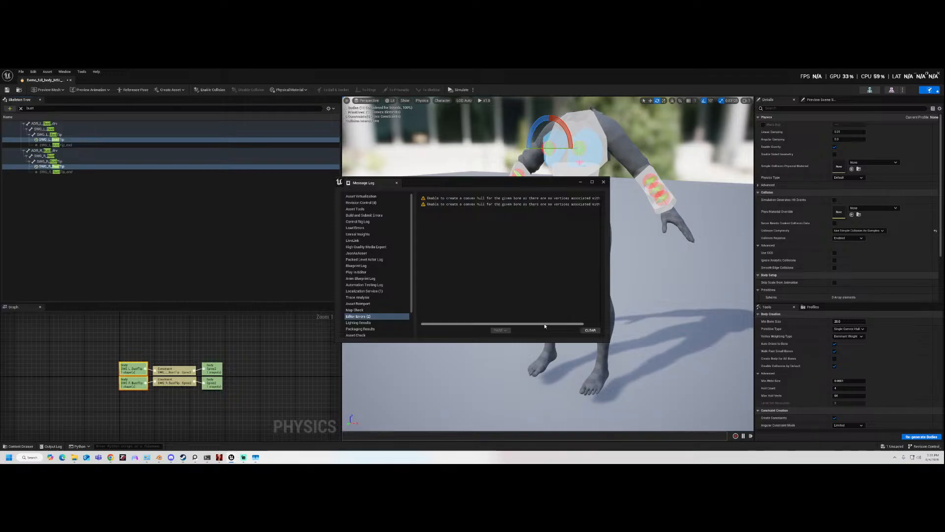
left_click(605, 182)
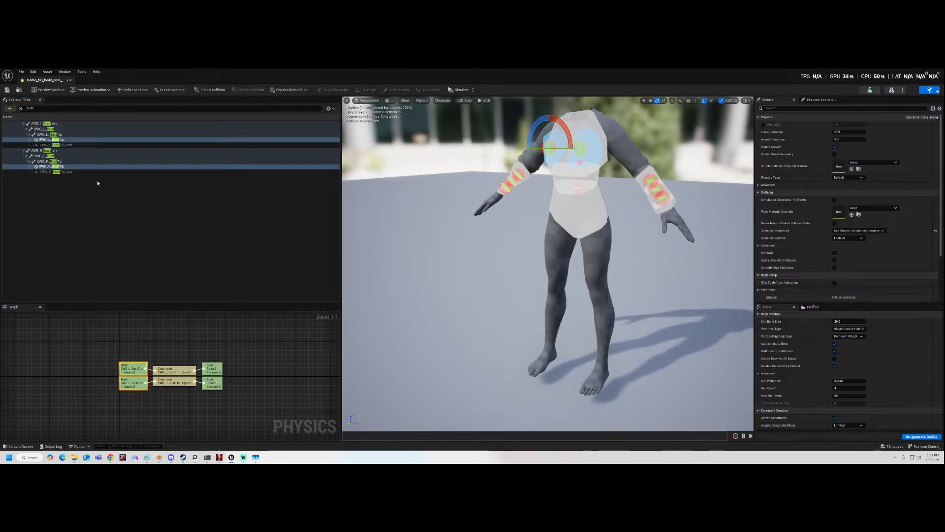
- Hide the bones in the skeleton tree, clear the search filter, and review the collision bodies from around the model
left_click(329, 109)
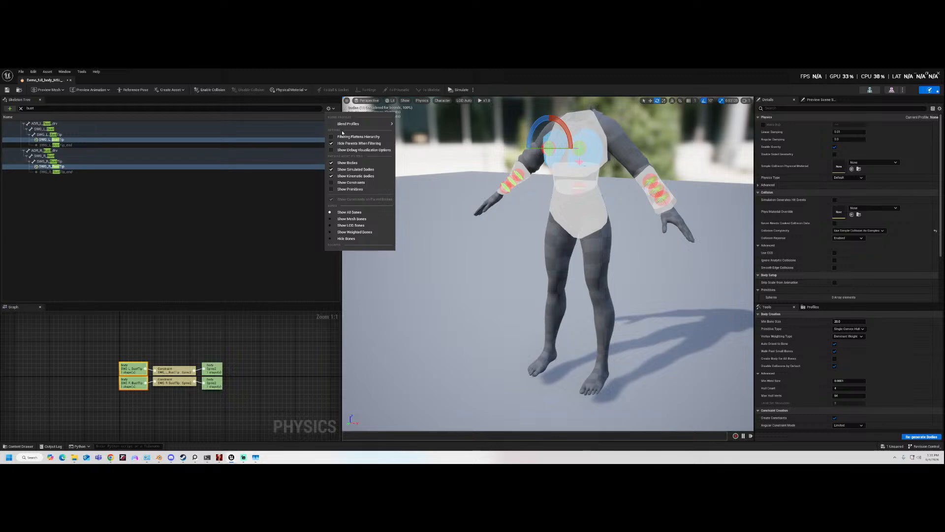
mouse_move(345, 128)
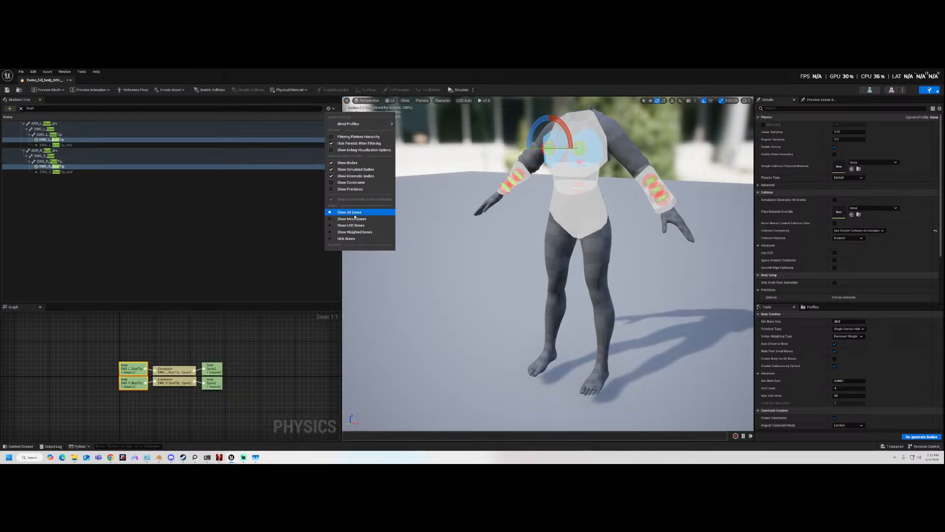
left_click(347, 238)
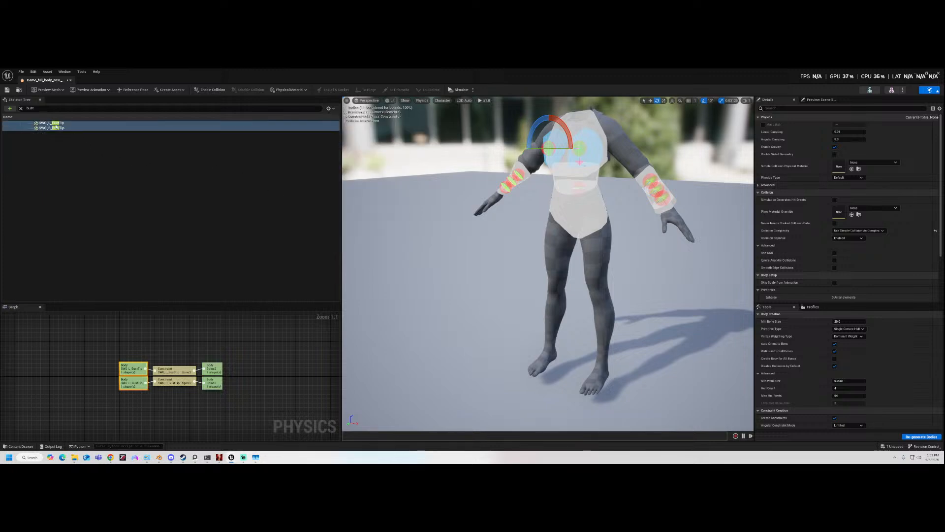
left_click(22, 109)
left_click_drag(636, 187, 709, 172, "alt")
left_click_drag(586, 178, 498, 168, "alt")
key("Escape")
scroll(586, 177, "down", 2)
left_click_drag(744, 236, 666, 245, "alt")
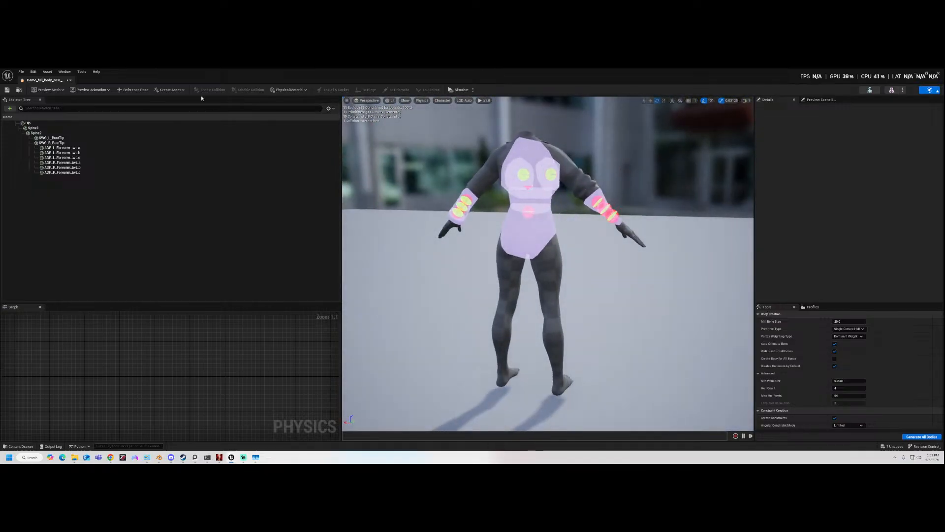
- Save and close the physics asset and open the Demo_full_body_MSL skeletal mesh from the simulated folder
left_click(9, 90)
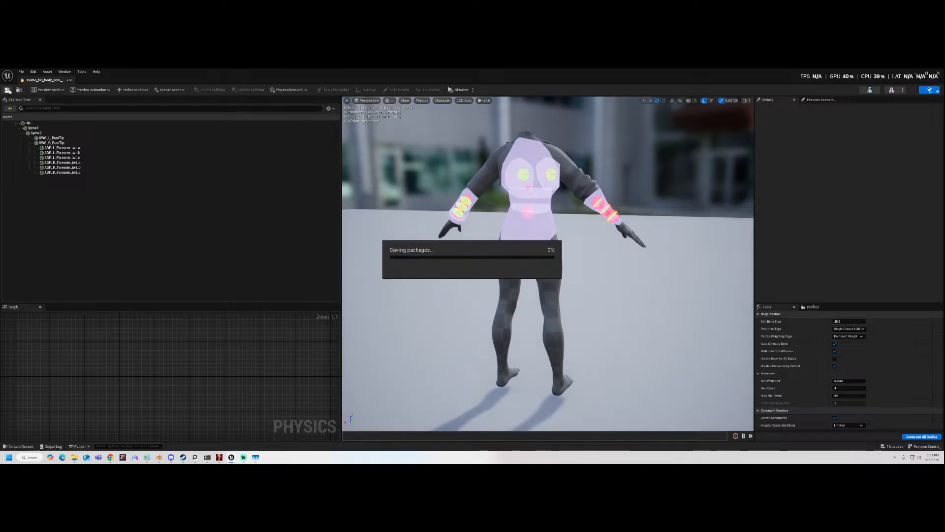
left_click(71, 81)
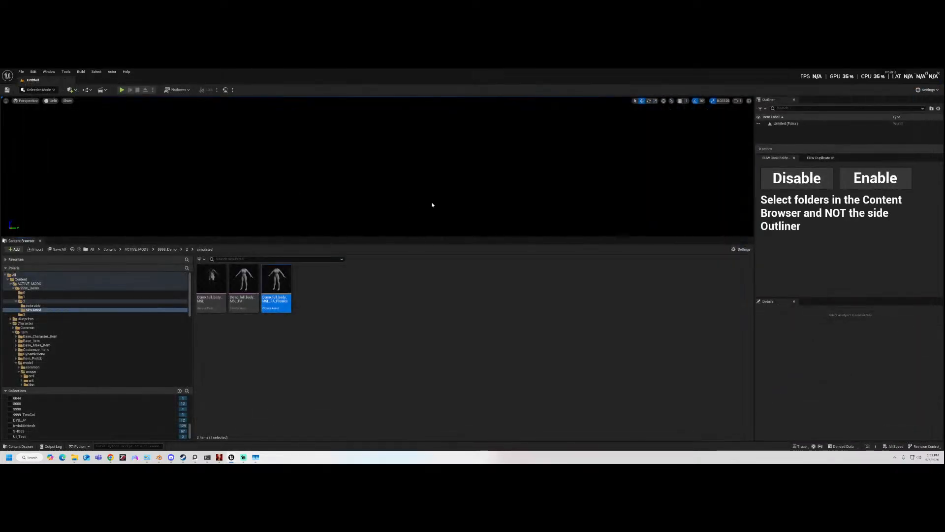
left_click_drag(245, 292, 232, 287)
left_click(271, 280)
left_click(240, 285)
double_click(211, 292)
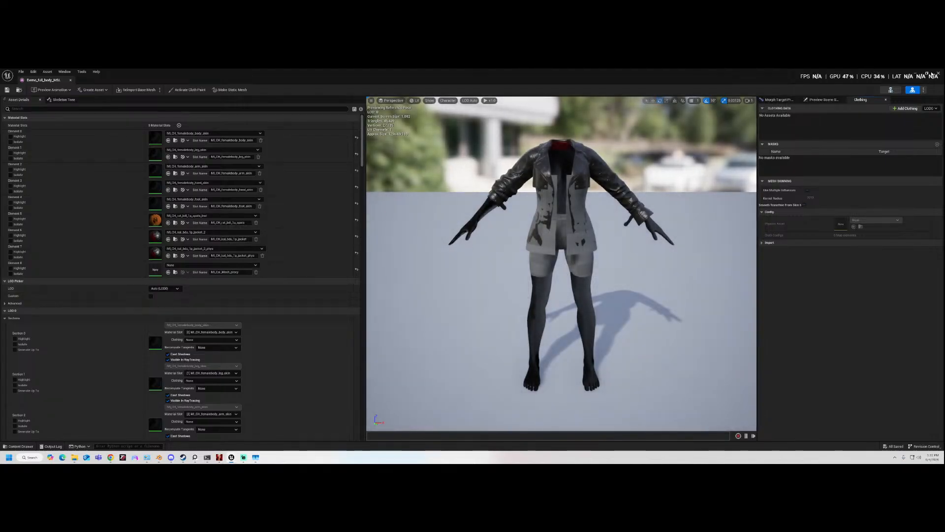
- Reduce the skeletal mesh editor to a smaller window and isolate the proxy section by its Element 8 material
left_click(929, 74)
left_click_drag(523, 174, 567, 151)
scroll(558, 207, "up", 5)
scroll(547, 216, "down", 5)
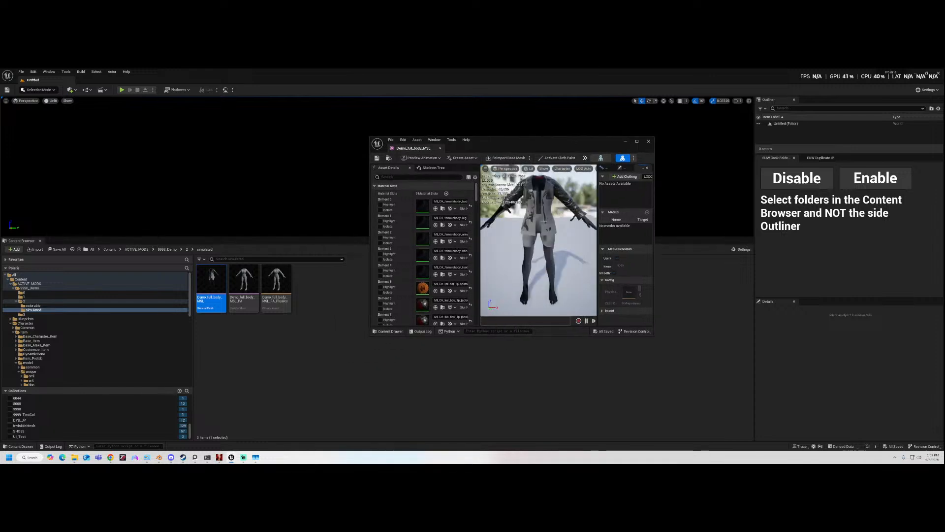
left_click(547, 217)
scroll(386, 299, "down", 2)
scroll(385, 299, "down", 3)
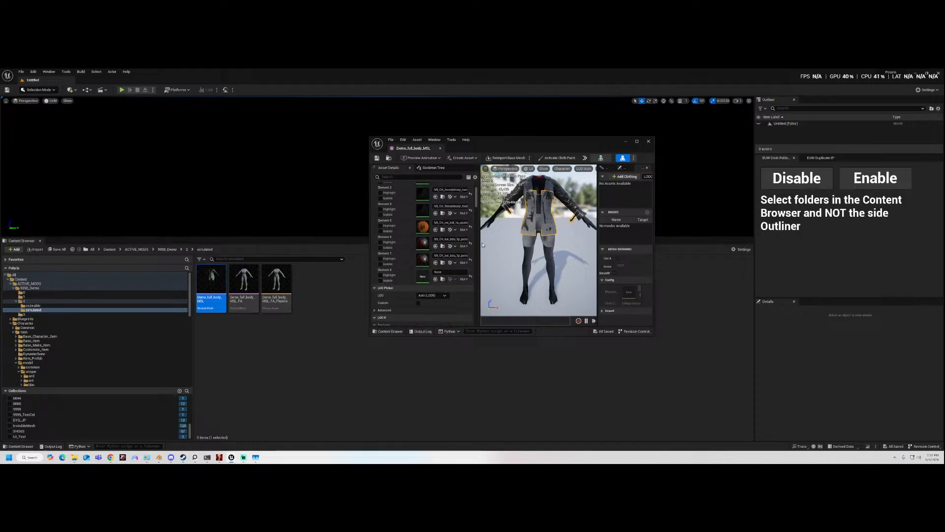
mouse_move(478, 244)
left_mouse_down()
mouse_move(550, 241)
mouse_move(471, 242)
left_mouse_up()
left_click(382, 281)
left_click_drag(545, 244, 529, 223, "alt")
left_click(533, 224)
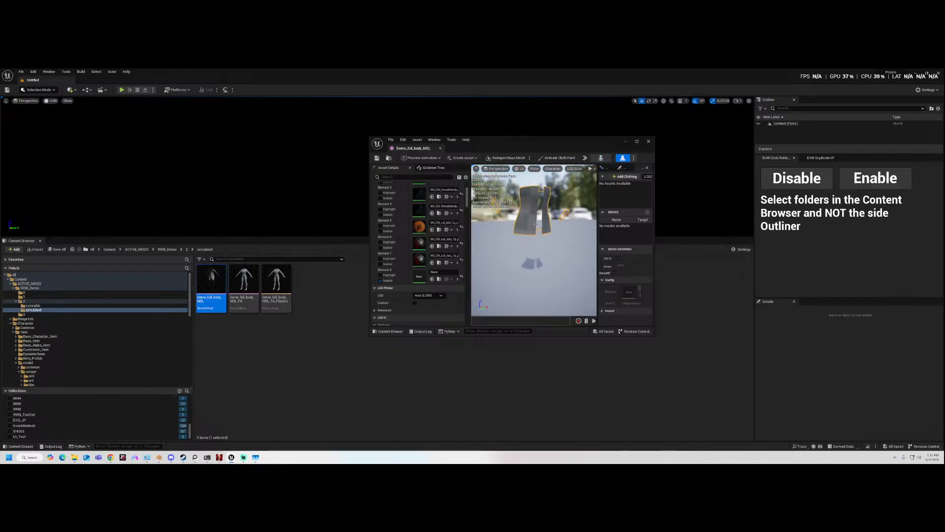
- Create clothing data named proxy from the isolated section, using the Demo_full_body_MSL_PA_Physics asset for collision, and save all assets
left_click(276, 281)
right_click(536, 221)
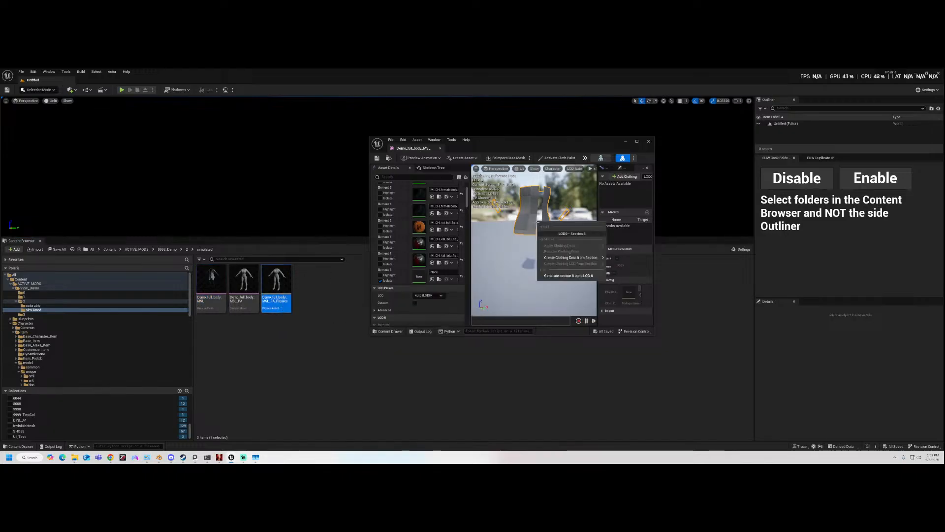
right_click(530, 225)
mouse_move(571, 262)
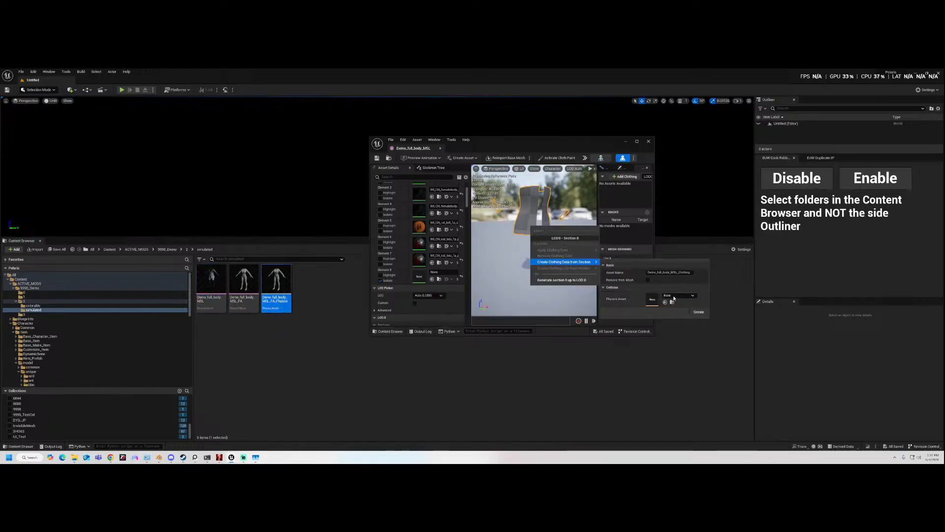
left_click(657, 271)
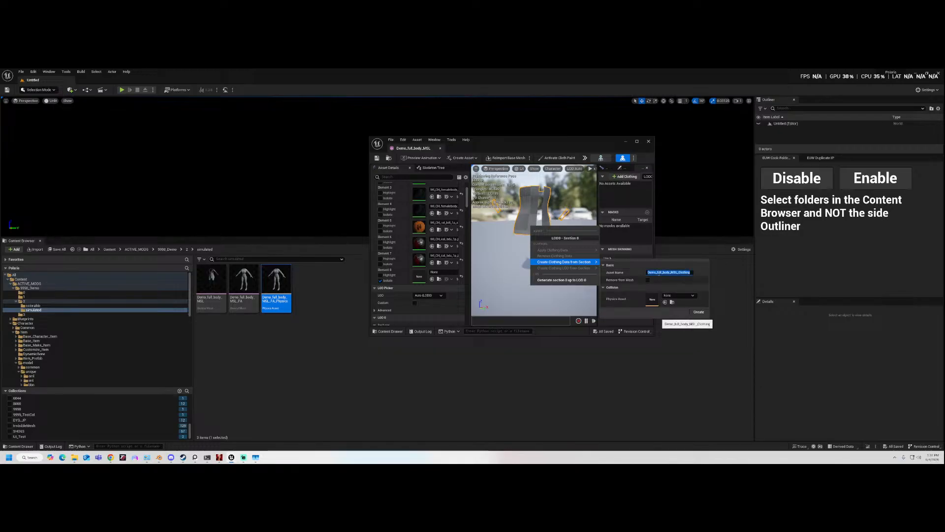
type("proxy")
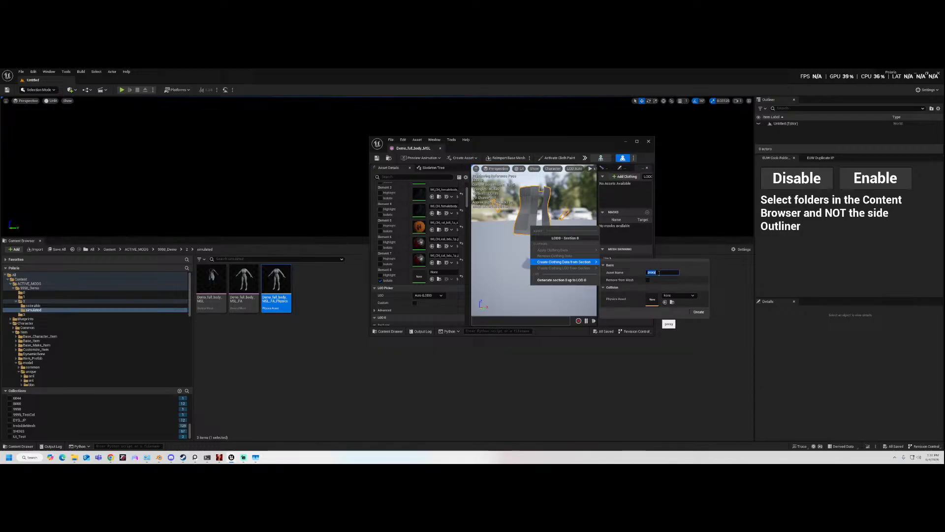
left_click(665, 302)
left_click(703, 312)
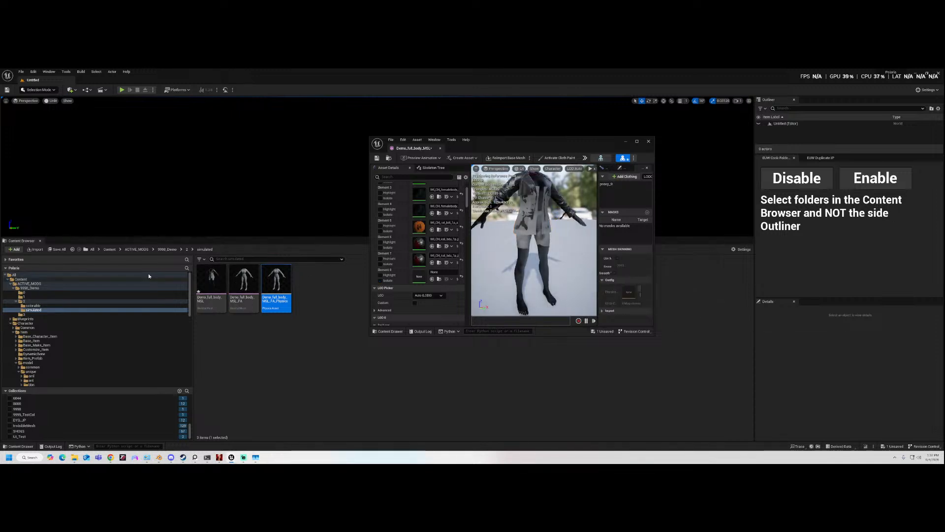
left_click(58, 250)
left_click(508, 323)
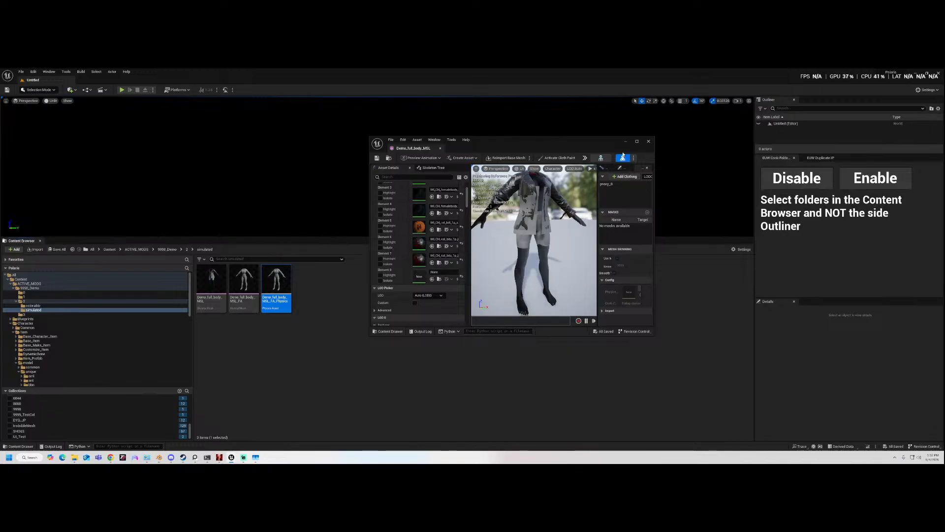
- Widen the skeletal mesh editor and assign the Cull_Mesh material to the empty Element 8 material slot
left_click_drag(654, 228, 811, 228)
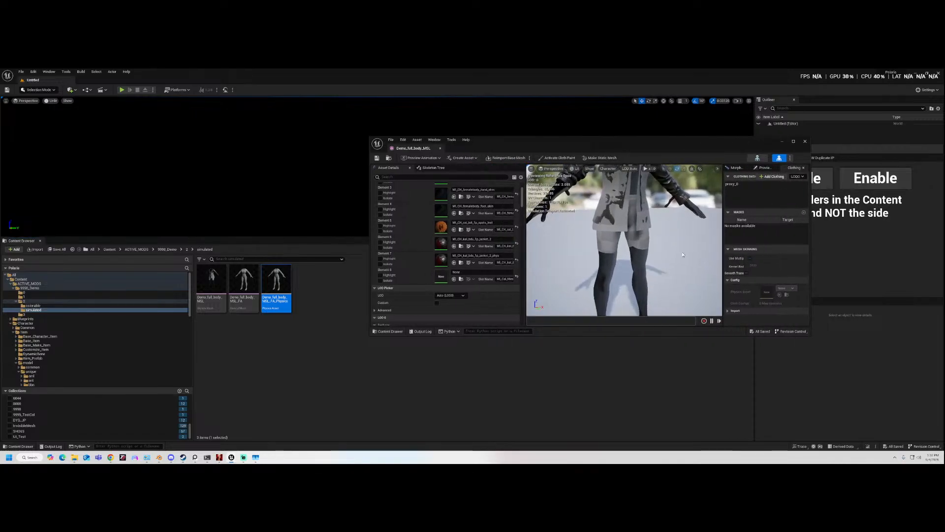
left_click(620, 230)
mouse_move(619, 230)
left_mouse_down("alt")
mouse_move(606, 224)
mouse_move(642, 221)
mouse_move(625, 226)
mouse_move(606, 214)
mouse_move(633, 227)
mouse_move(615, 242)
mouse_move(628, 232)
mouse_move(621, 229)
left_mouse_up("alt")
left_click(466, 273)
type("col")
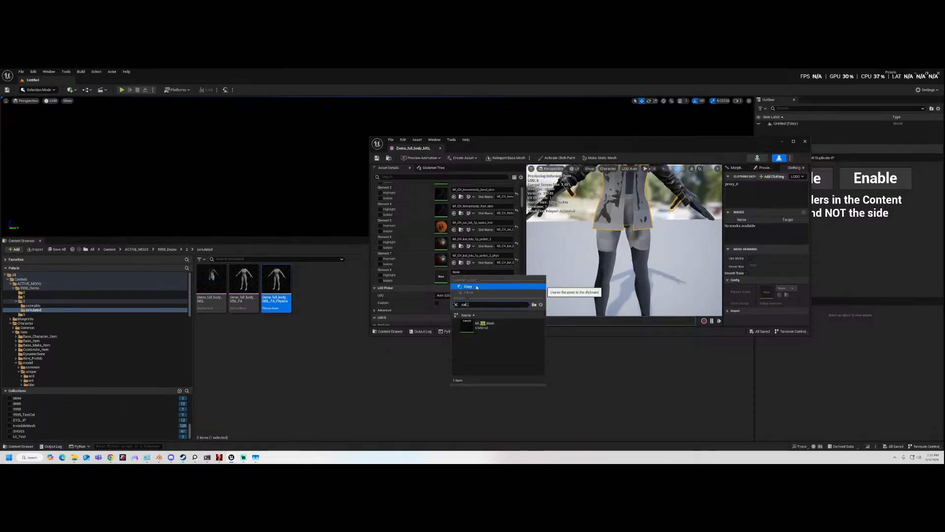
left_click(484, 324)
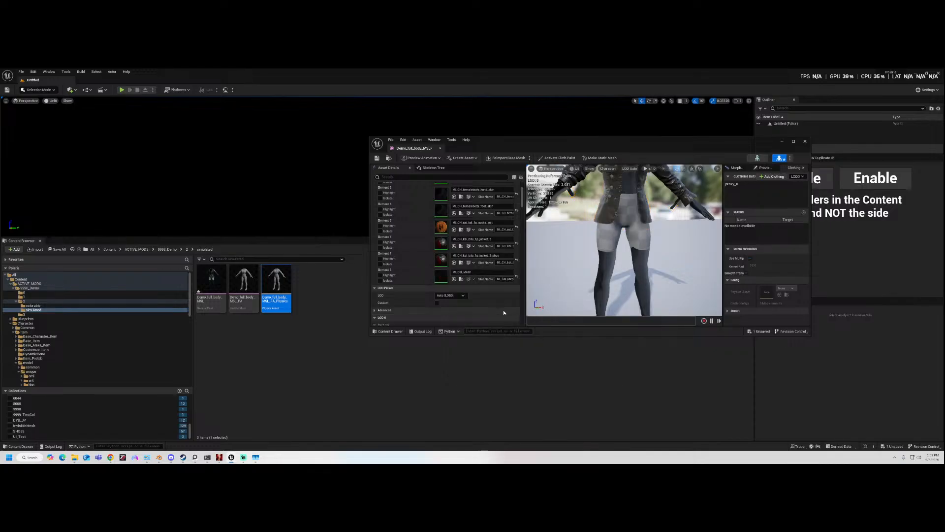
- Enlarge the skeletal mesh editor window and give the material slots more width beside the preview
left_click_drag(369, 237, 295, 237)
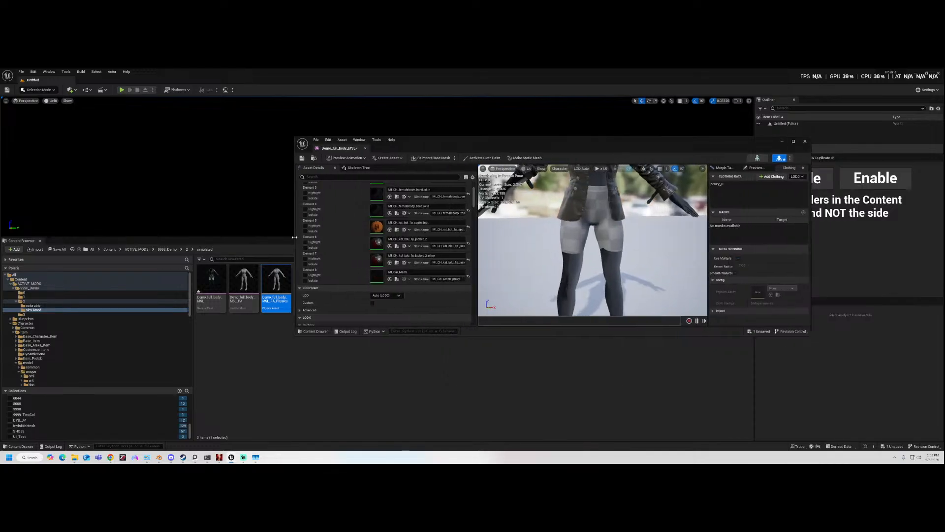
left_click_drag(477, 259, 542, 259)
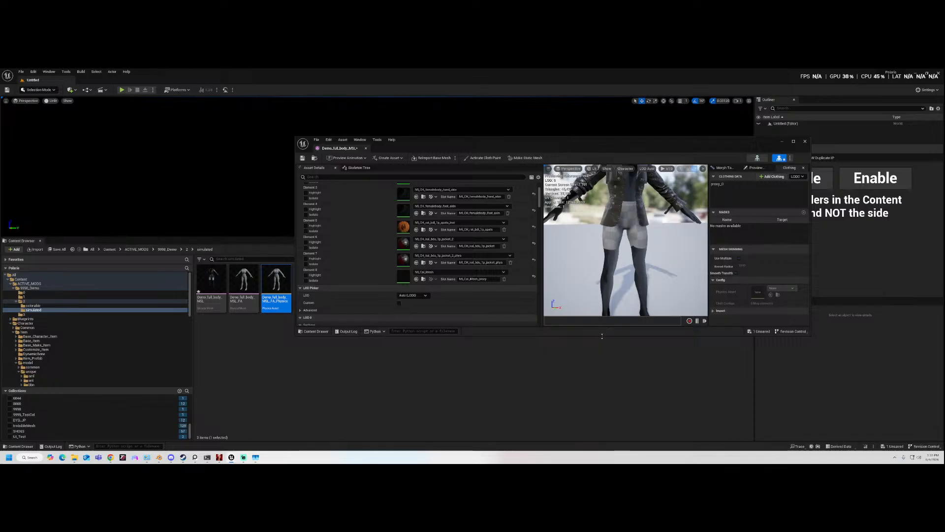
left_click_drag(601, 335, 601, 413)
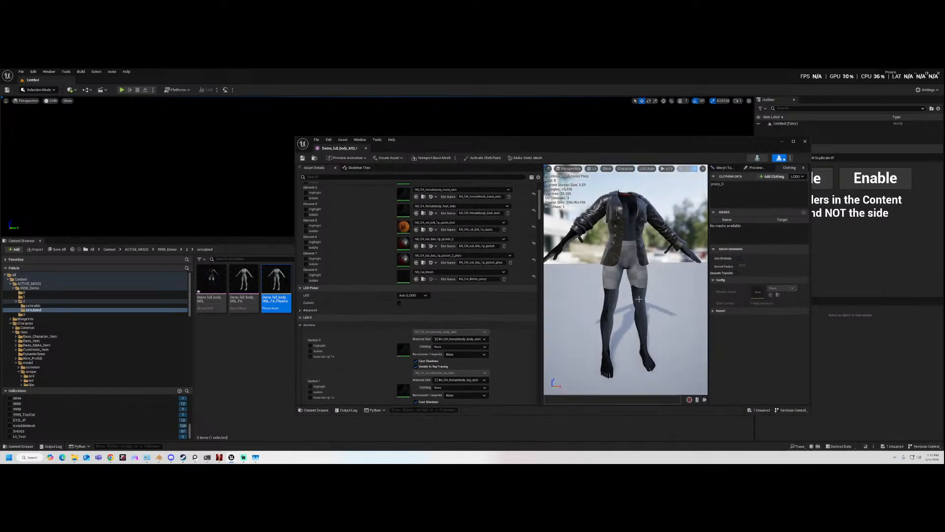
- Check the Element 8 proxy section by isolating its material, restore the full mesh, and inspect the jacket's lower section
mouse_move(625, 280)
left_mouse_down("alt")
mouse_move(685, 281)
mouse_move(554, 284)
mouse_move(639, 264)
mouse_move(624, 267)
left_mouse_up("alt")
left_click(618, 259)
left_click(624, 267)
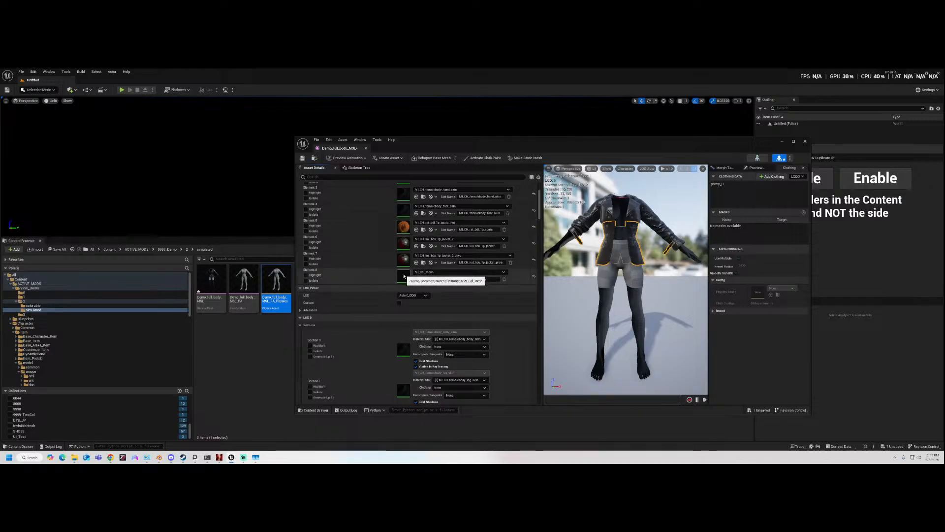
left_click(306, 281)
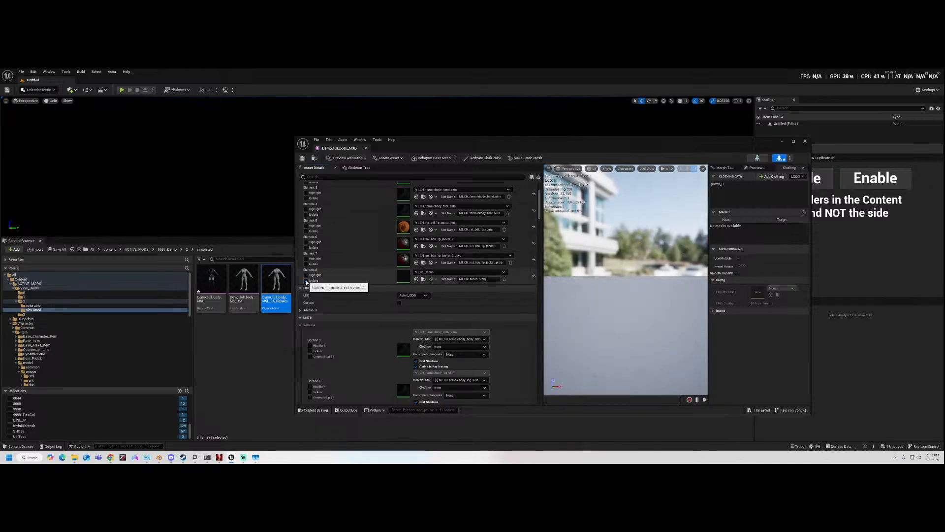
left_click(307, 280)
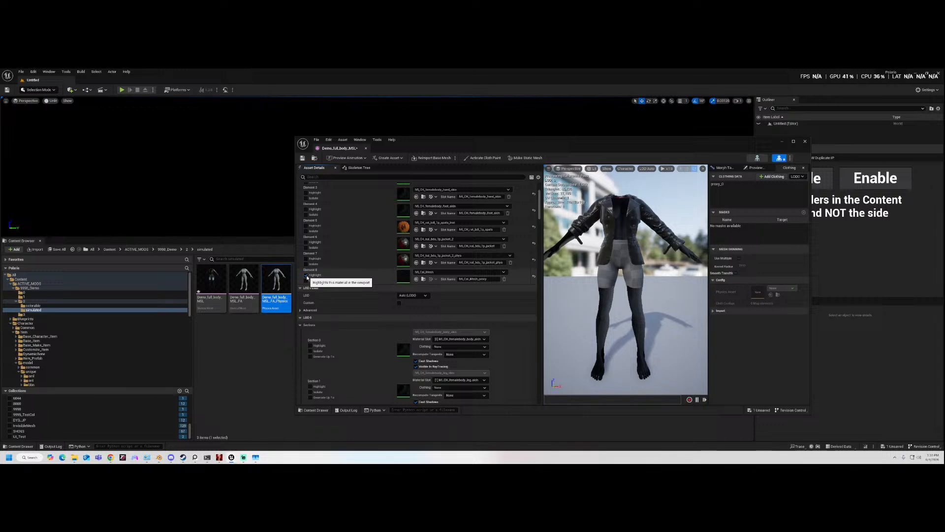
left_click(611, 256)
scroll(618, 258, "up", 5)
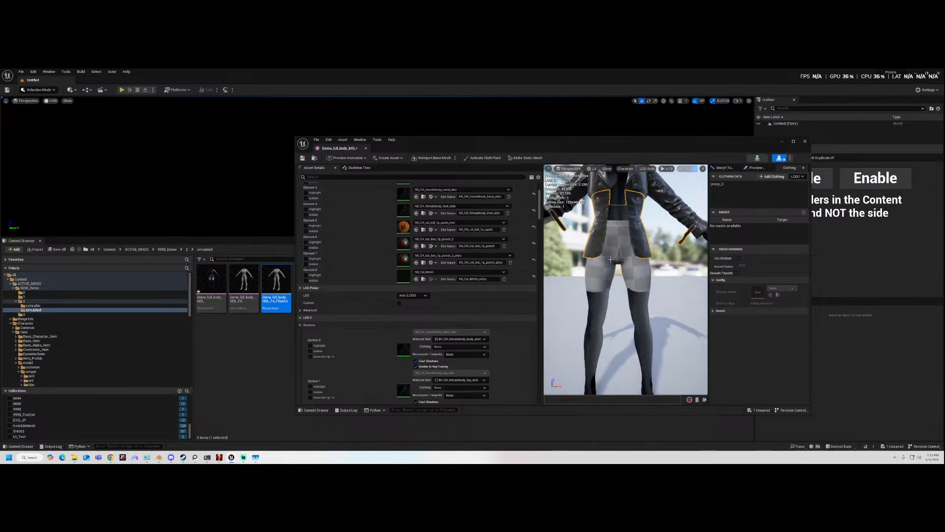
- Select the proxy clothing data and briefly activate cloth paint to view its simulation mesh
left_click(727, 184)
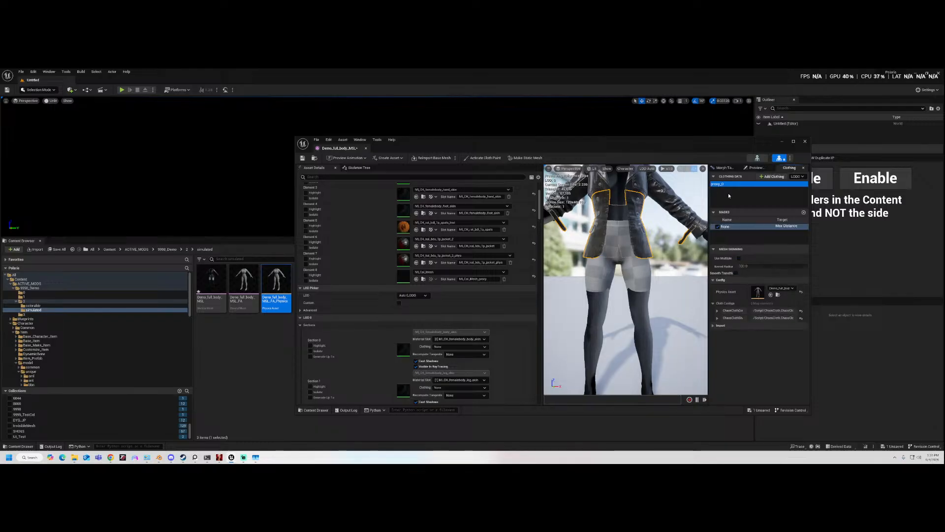
left_click(485, 157)
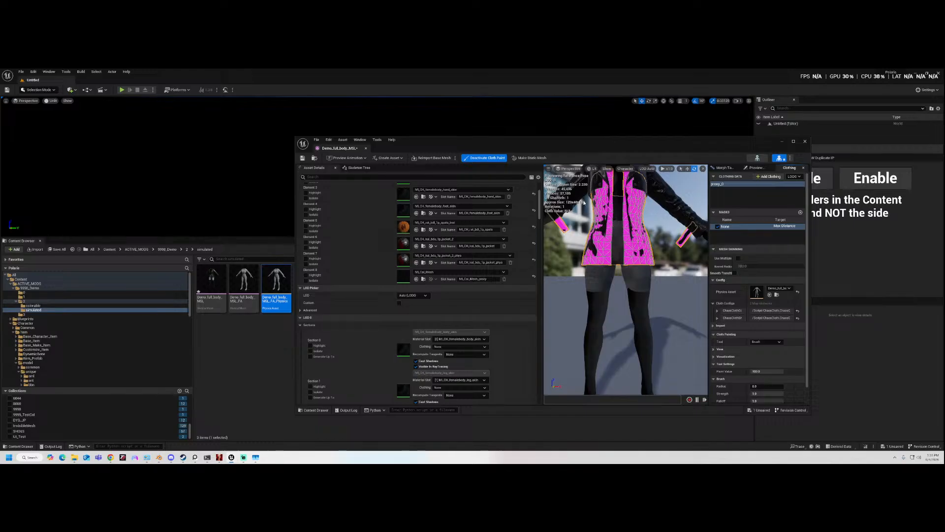
left_click(471, 158)
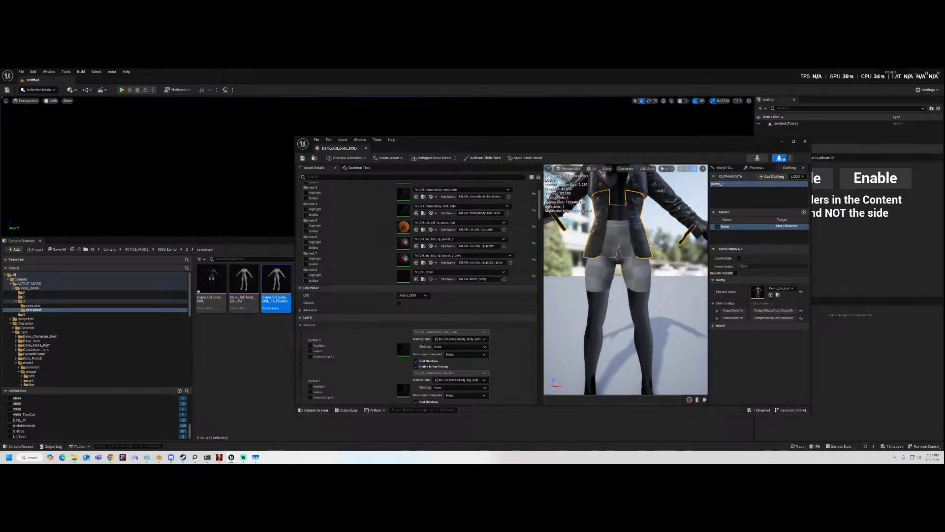
- Isolate the Element 7 jacket material and try to apply the proxy_0 - LOD0 clothing data to its section
right_click(597, 253)
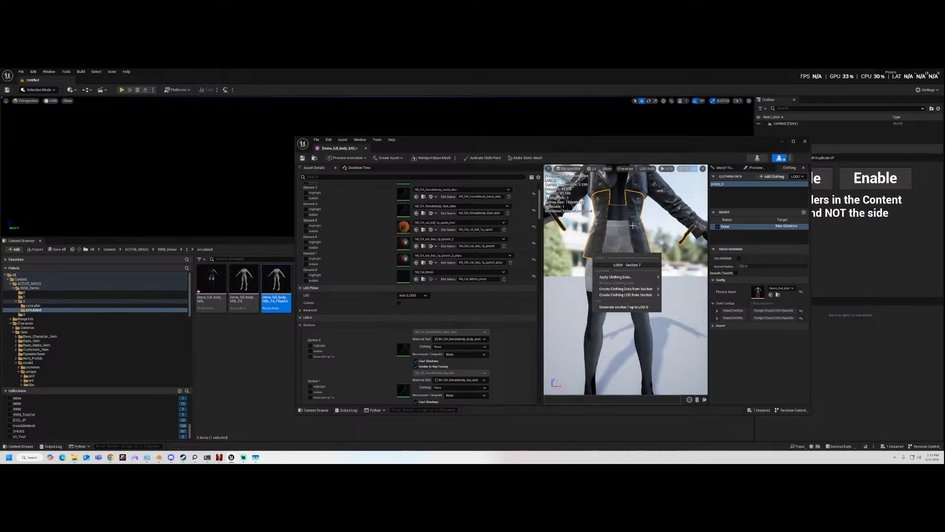
left_click(625, 202)
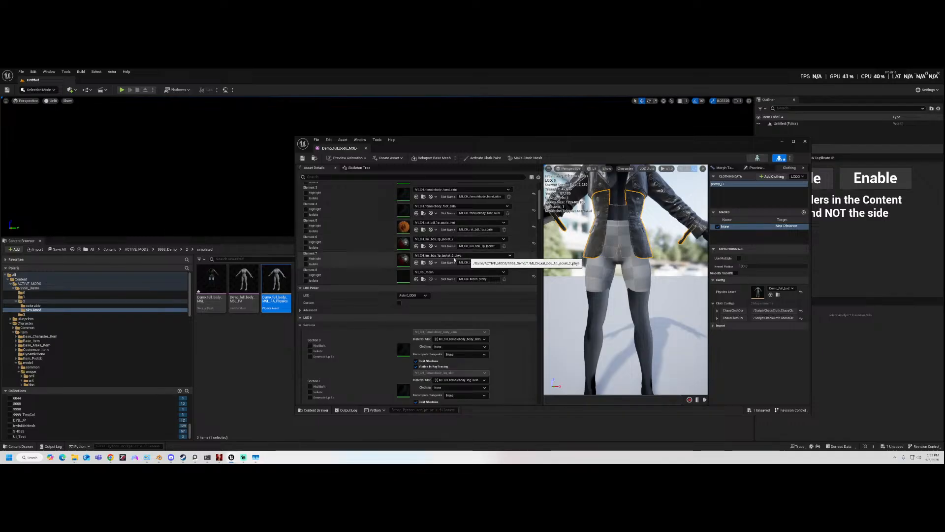
left_click(306, 264)
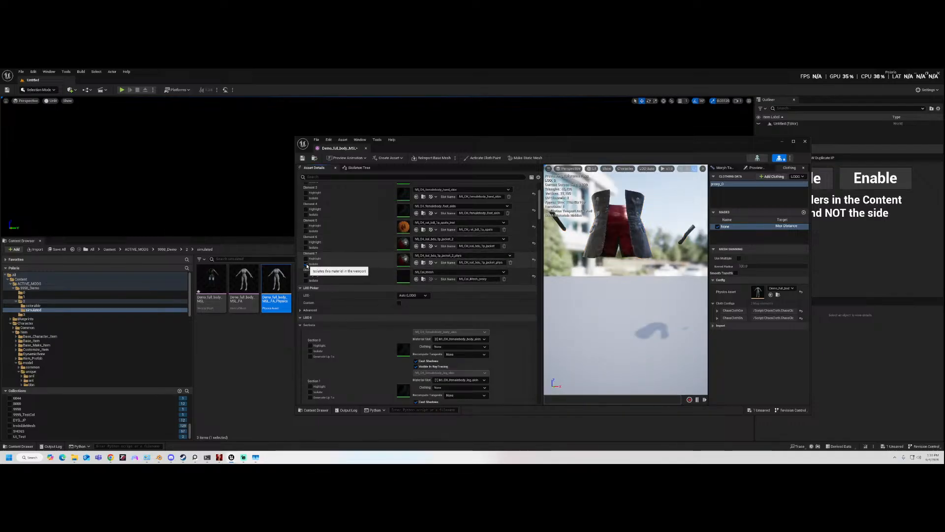
left_click_drag(601, 220, 675, 259, "alt")
left_click(602, 221)
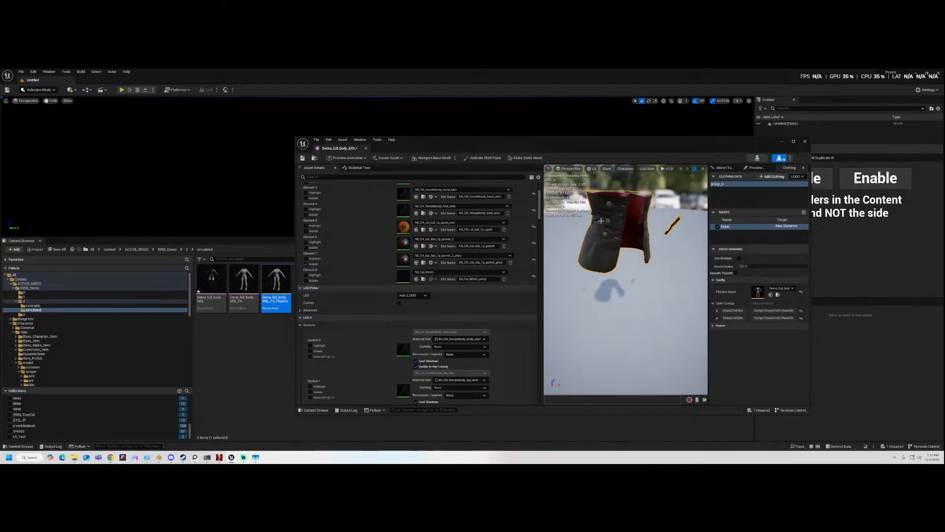
right_click(601, 220)
mouse_move(656, 249)
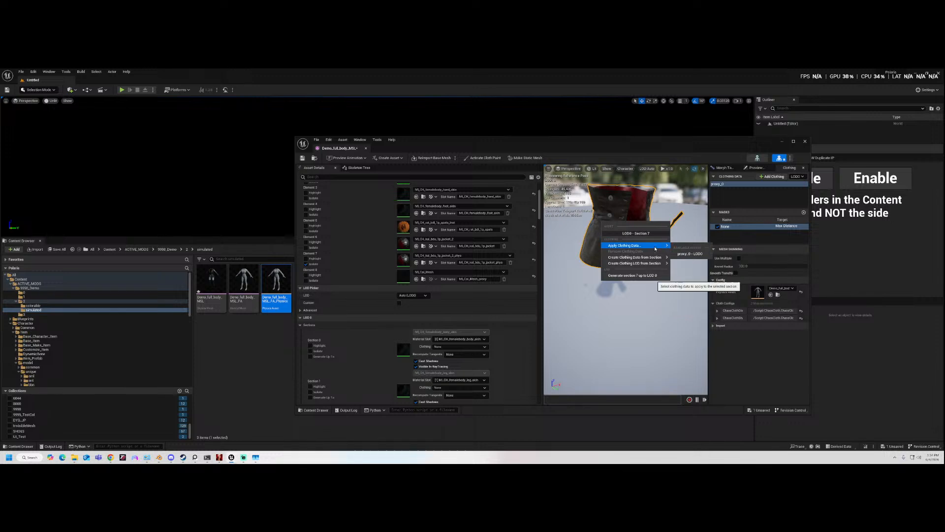
left_click(692, 254)
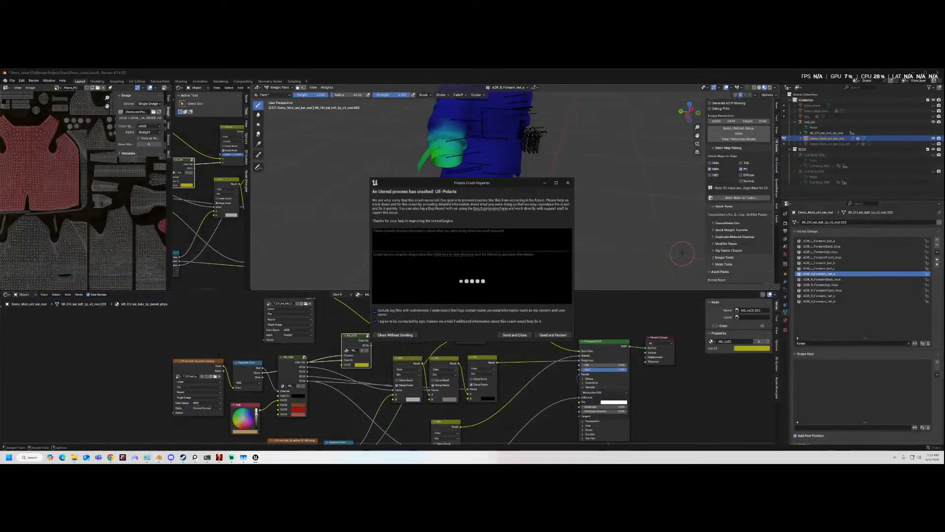
- Send the crash report and restart, decline reopening the previous asset editor, then open the Demo_full_body skeletal mesh in a maximized editor
left_click(555, 335)
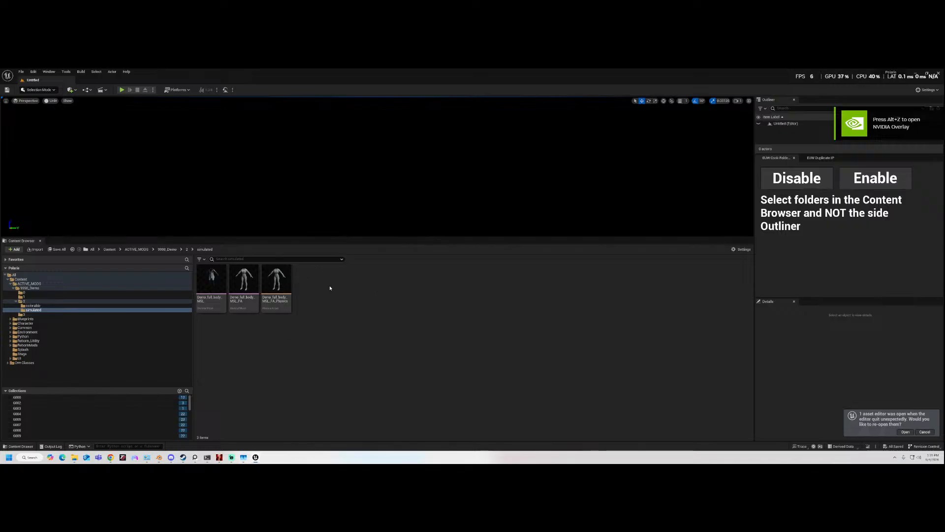
left_click(925, 432)
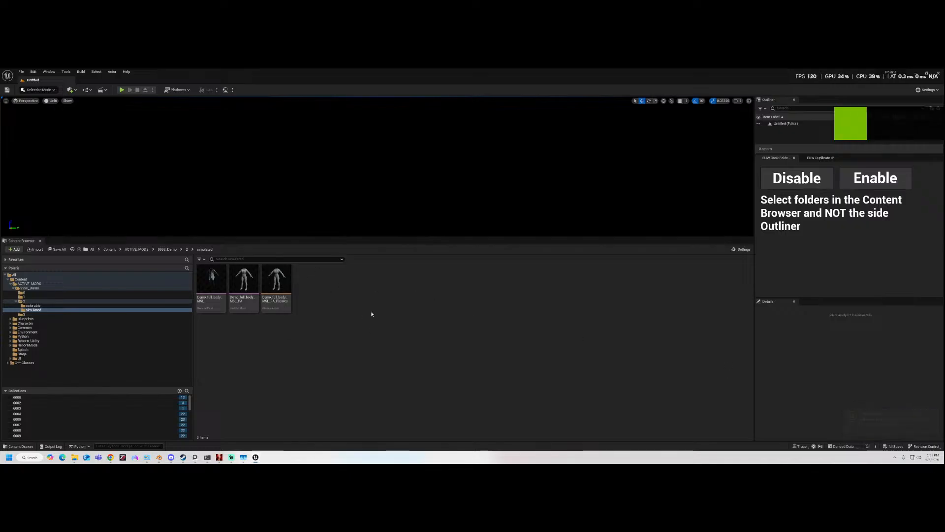
left_click(221, 287)
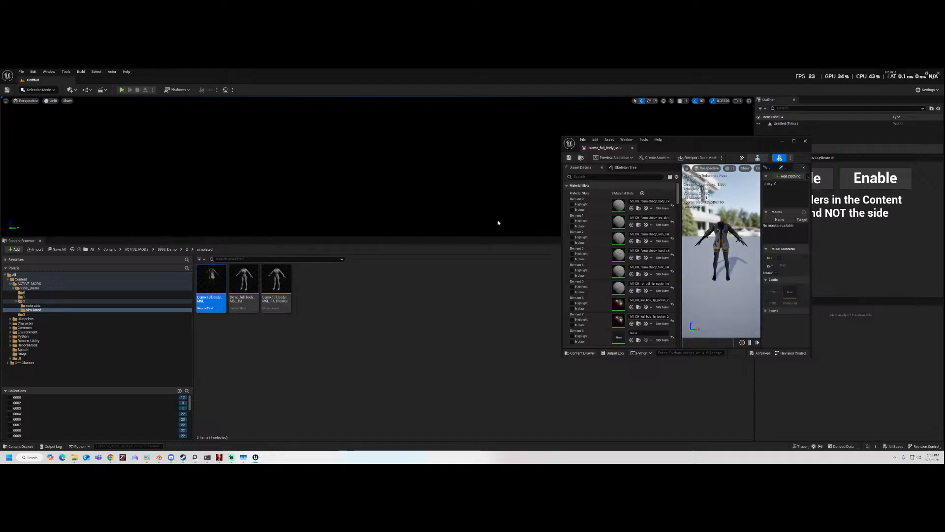
left_click_drag(697, 147, 519, 134)
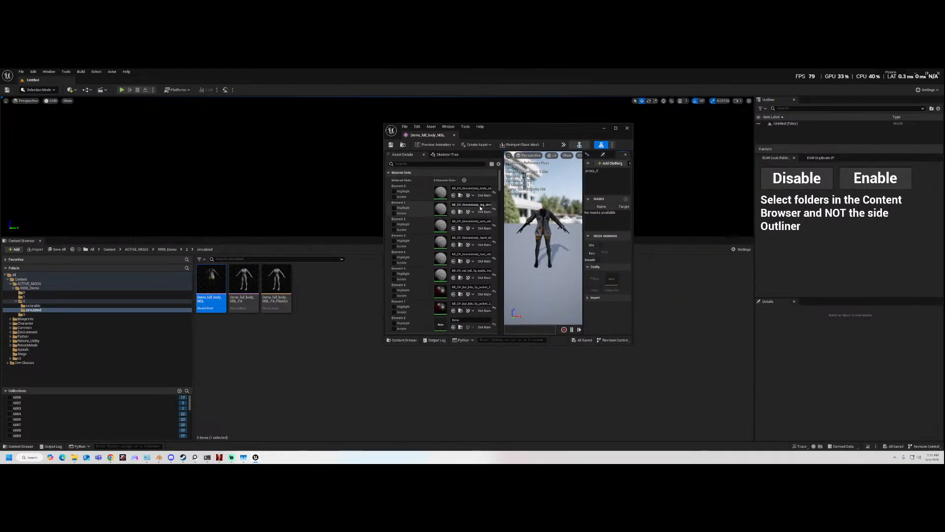
left_click(616, 129)
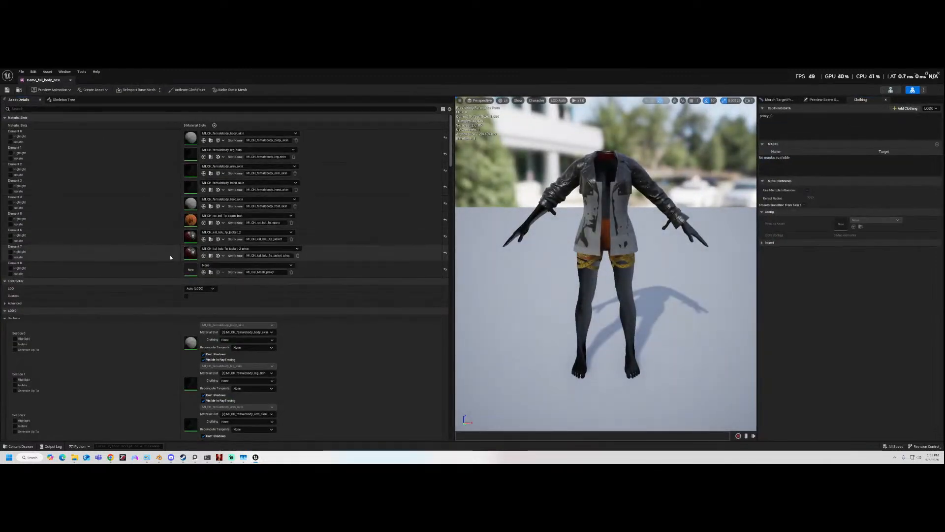
- Isolate the Element 7 jacket material, apply the proxy_0 - LOD0 clothing data to its section, and save the mesh
left_click(10, 257)
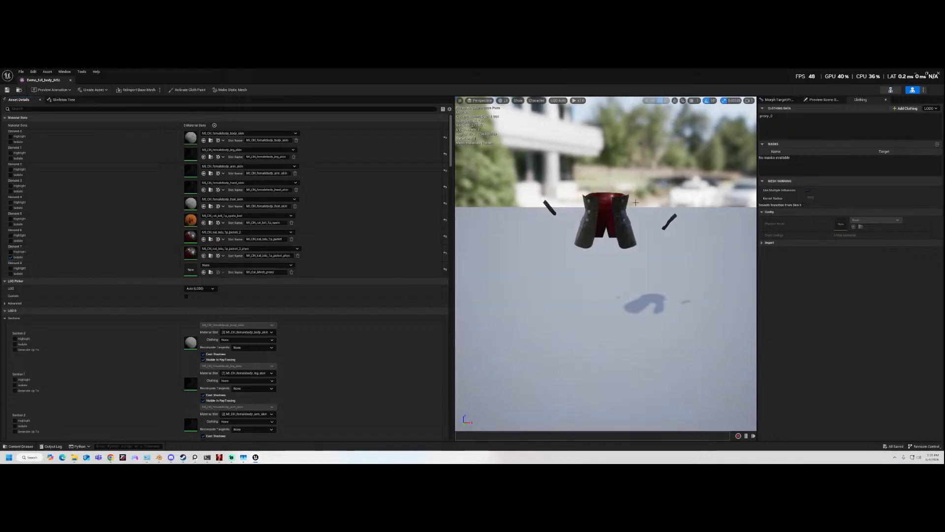
right_click(596, 222)
mouse_move(620, 245)
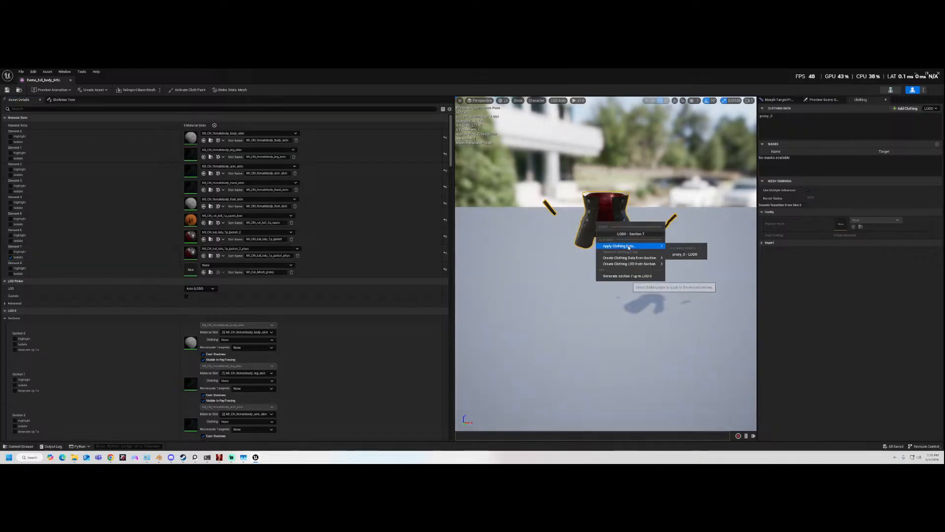
left_click(686, 254)
scroll(605, 212, "down", 2)
scroll(605, 212, "up", 3)
scroll(605, 212, "down", 1)
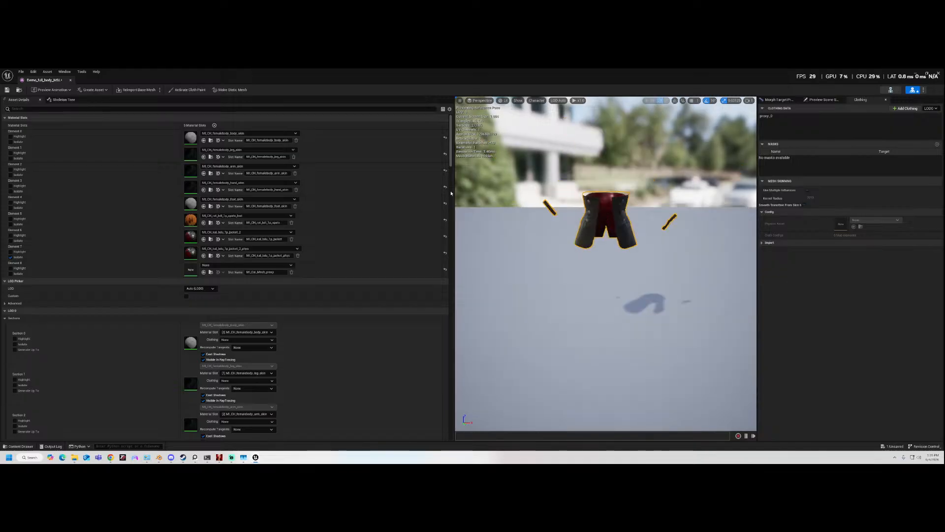
left_click(7, 90)
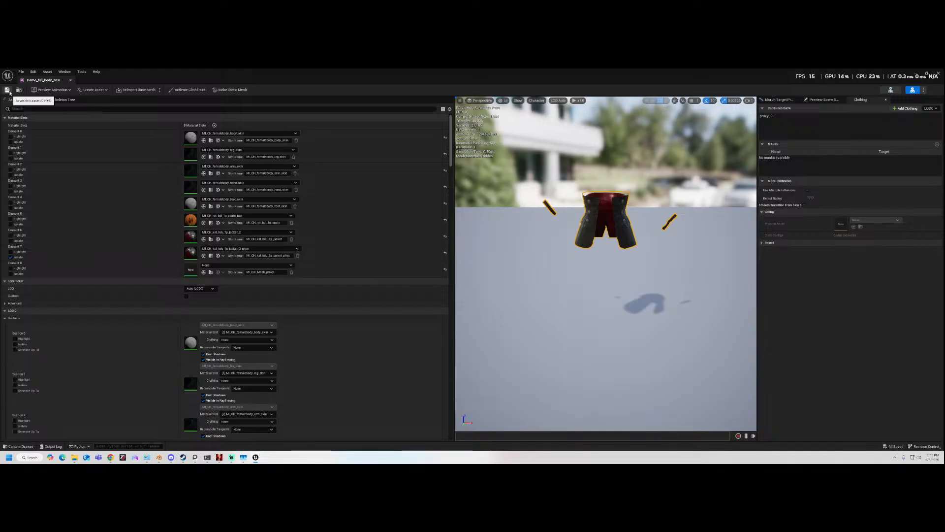
- Assign the Cull_Mesh material to the empty Element 8 slot and save the skeletal mesh
left_click(255, 267)
type("cal_mesh")
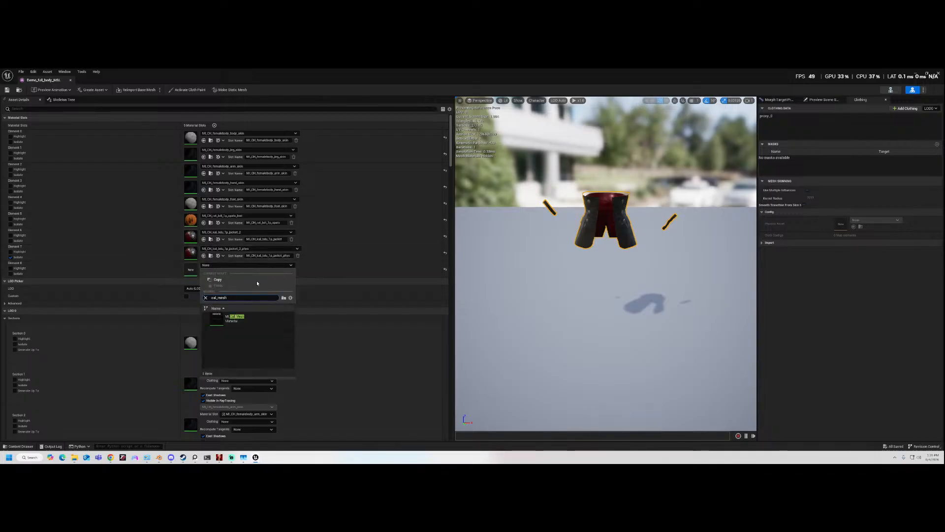
left_click(233, 317)
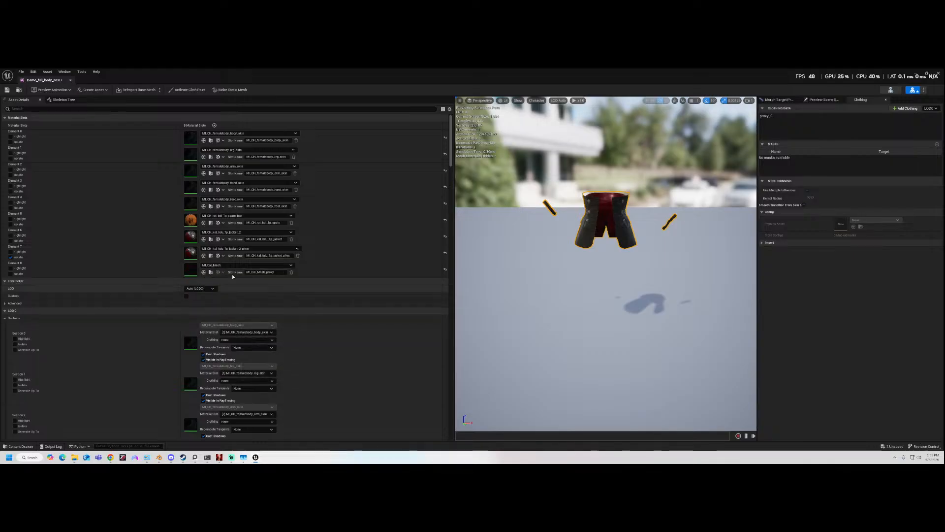
left_click(7, 90)
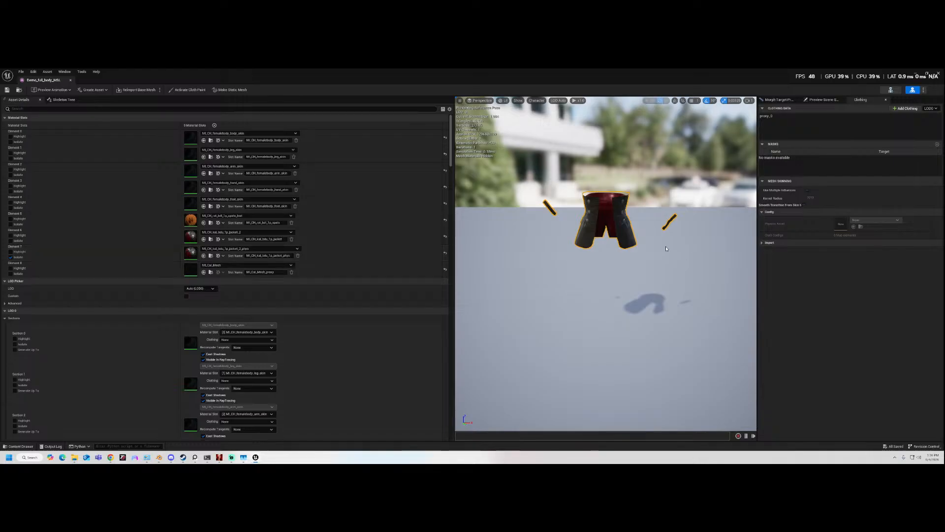
- Activate cloth paint and select the proxy_0 clothing data to inspect its Max Distance mask on the simulation mesh
left_click_drag(601, 240, 547, 231, "alt")
left_click_drag(605, 247, 547, 246, "alt")
right_click_drag(547, 246, 606, 246, "alt")
middle_click_drag(606, 246, 674, 298, "alt")
left_click_drag(673, 298, 663, 264, "alt")
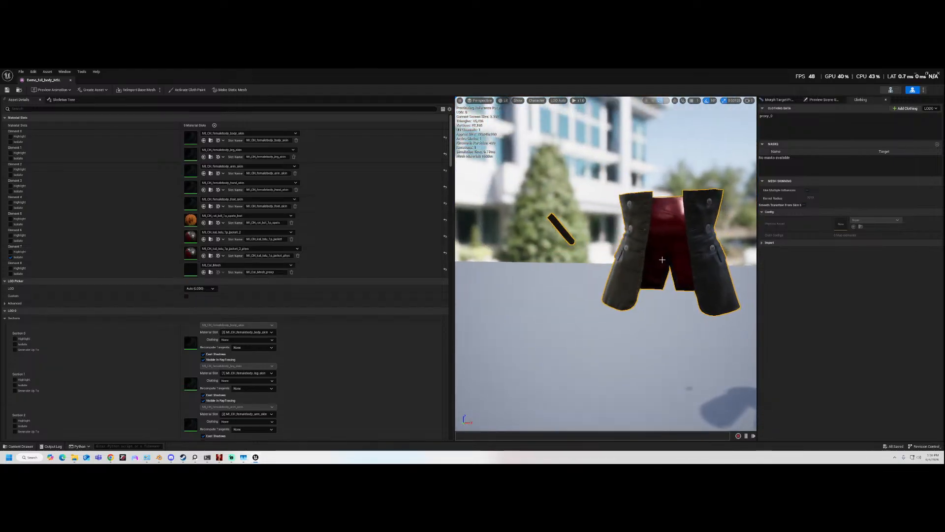
left_click(188, 90)
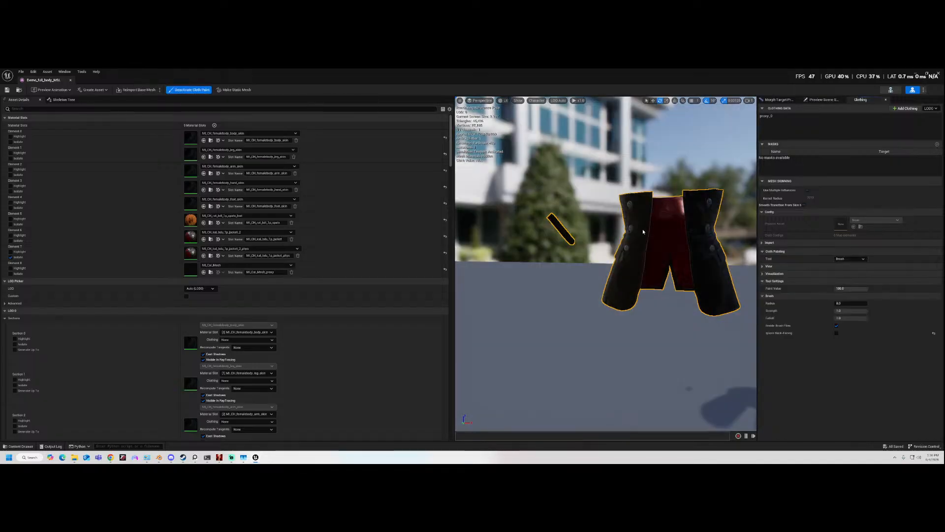
left_click(774, 116)
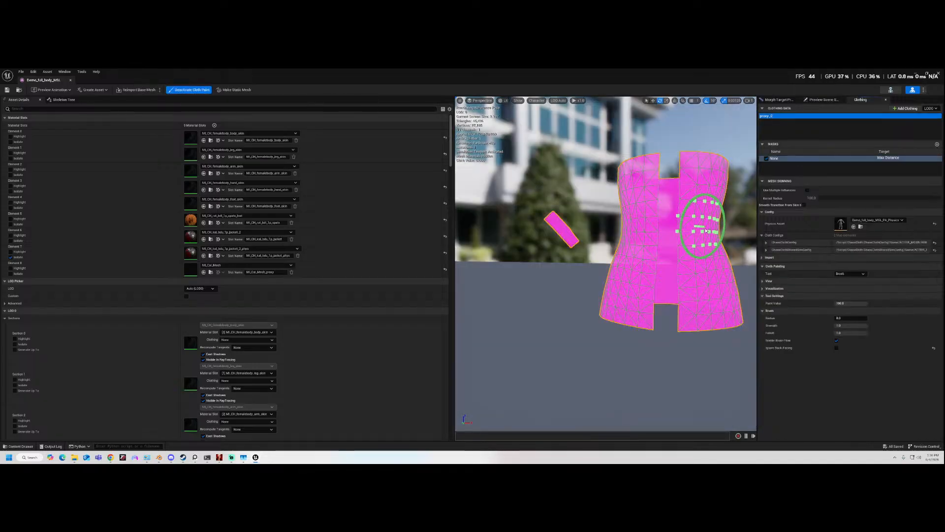
mouse_move(675, 285)
left_mouse_down("alt")
mouse_move(729, 310)
mouse_move(675, 268)
left_mouse_up("alt")
mouse_move(675, 269)
middle_mouse_down("alt")
mouse_move(730, 262)
mouse_move(633, 262)
mouse_move(609, 287)
mouse_move(625, 294)
middle_mouse_up("alt")
left_click_drag(626, 293, 617, 309, "alt")
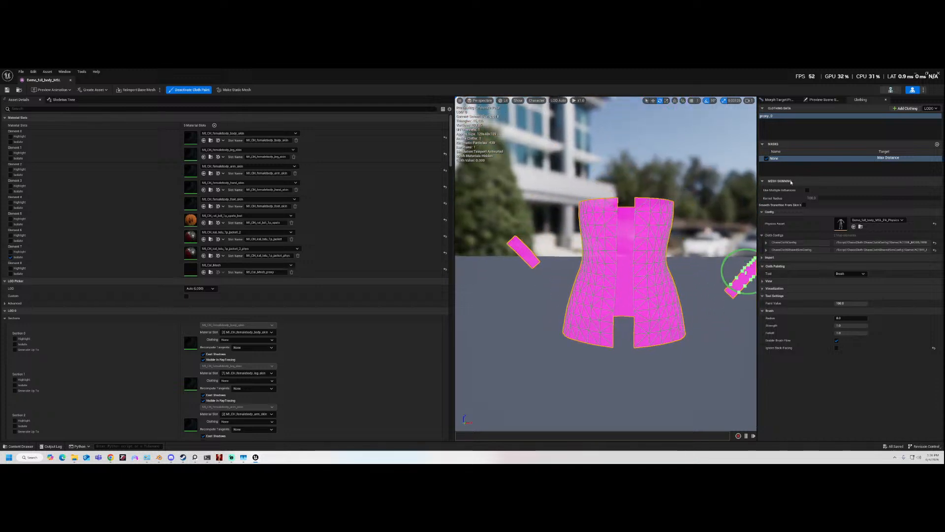
- Copy the red vertex color channel into the Max Distance mask with a scaling factor of 1.0
right_click(872, 161)
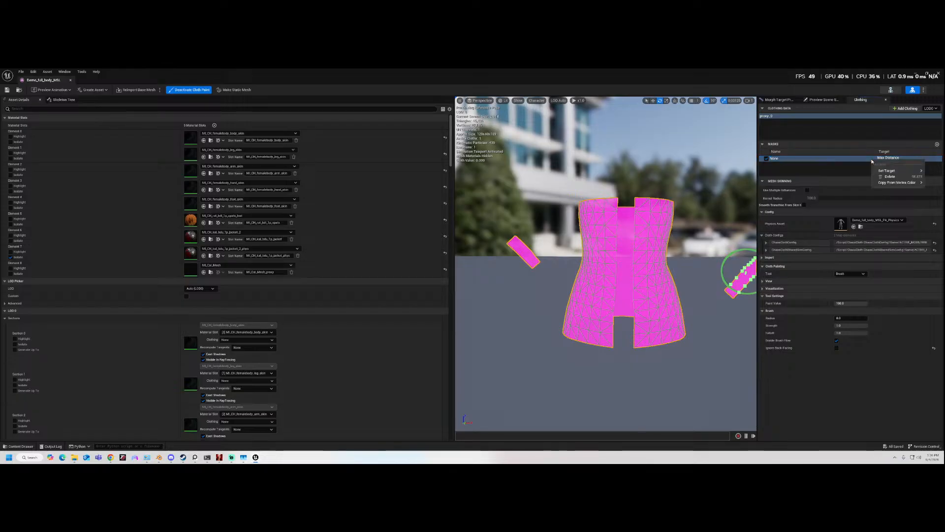
mouse_move(893, 184)
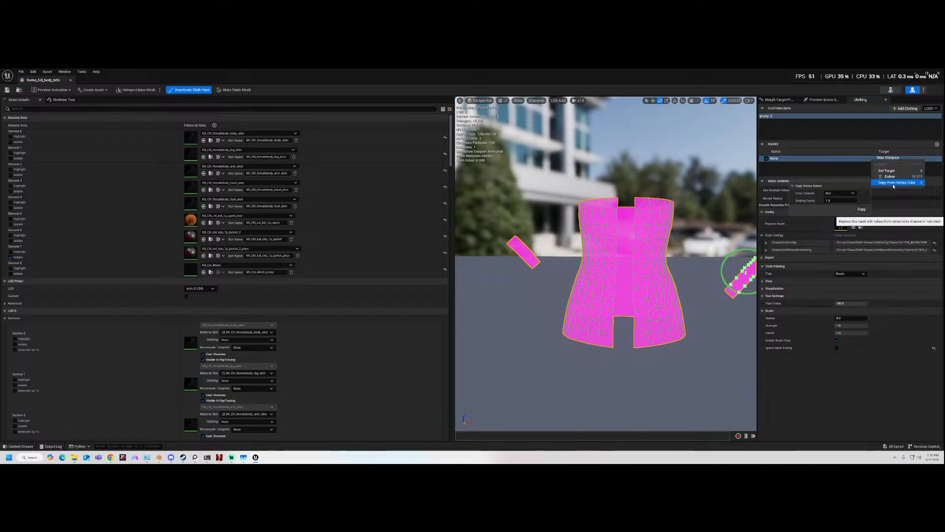
left_click(840, 201)
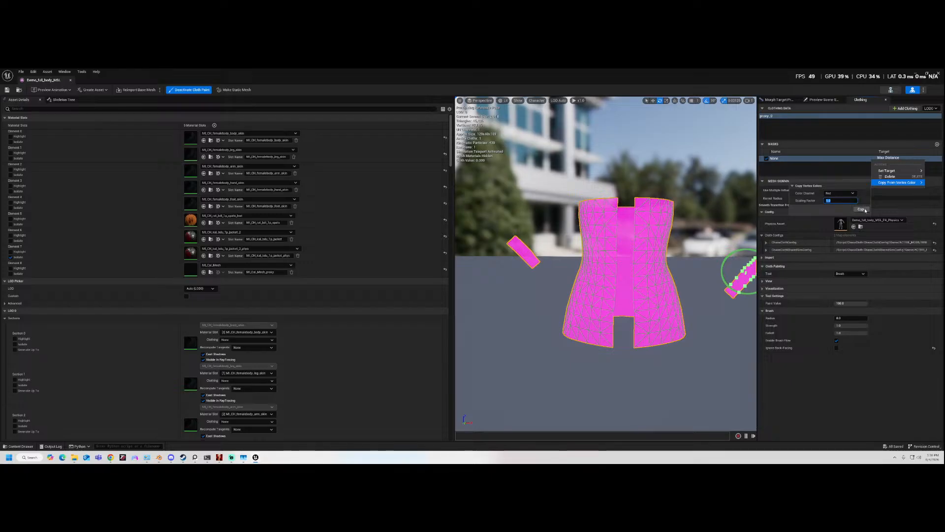
left_click(861, 209)
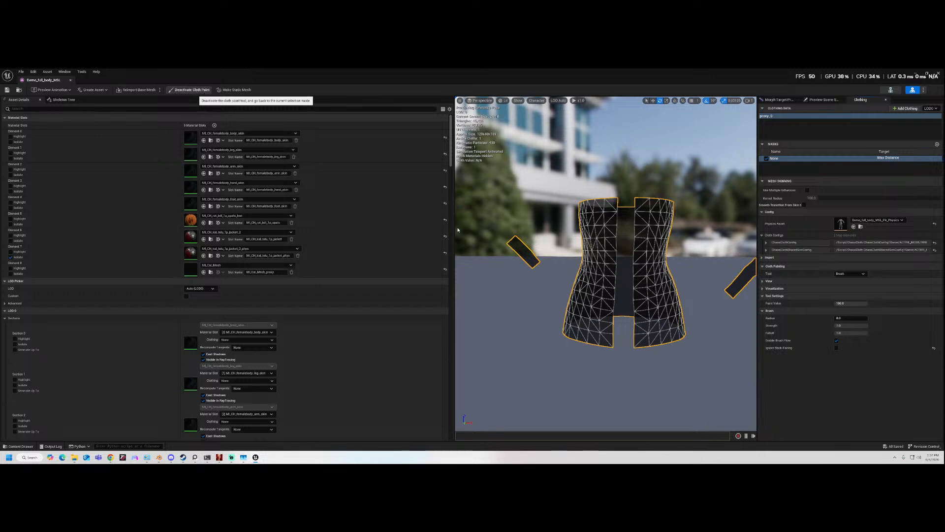
- Test the jacket's cloth movement by rotating the parent bone of Hip in the skeleton
left_click_drag(642, 312, 611, 312, "alt")
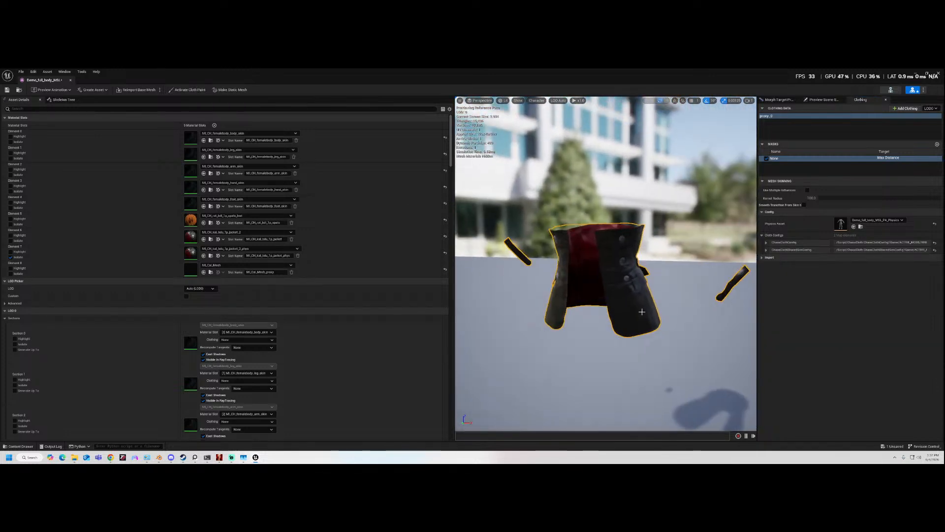
left_click(62, 100)
left_click(33, 140)
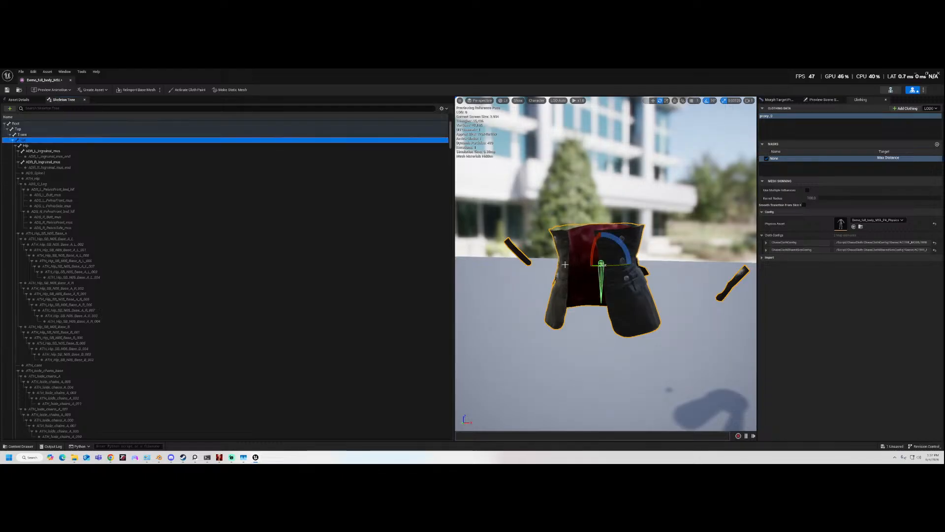
mouse_move(614, 266)
left_mouse_down()
mouse_move(645, 266)
mouse_move(576, 266)
mouse_move(646, 267)
mouse_move(616, 265)
left_mouse_up()
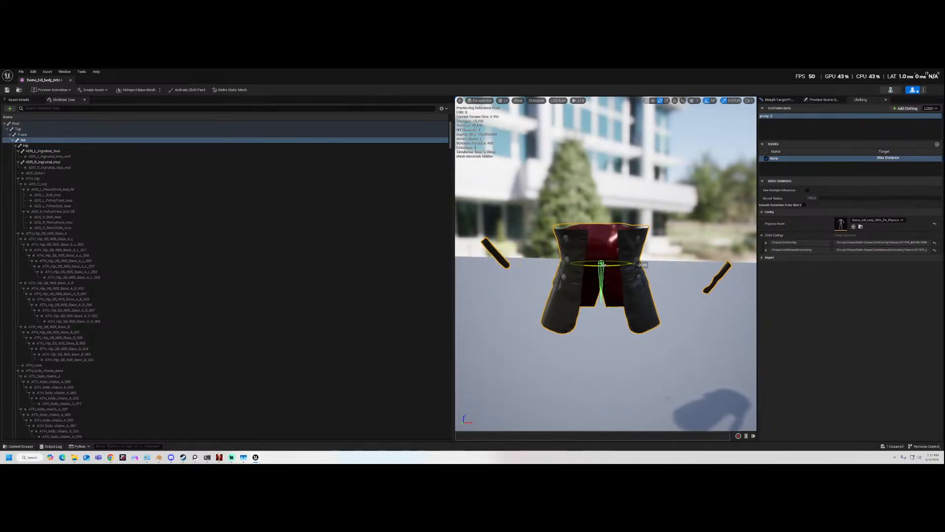
- Reactivate cloth paint and check the mask values along the upper edge of the jacket's simulation mesh
left_click(188, 89)
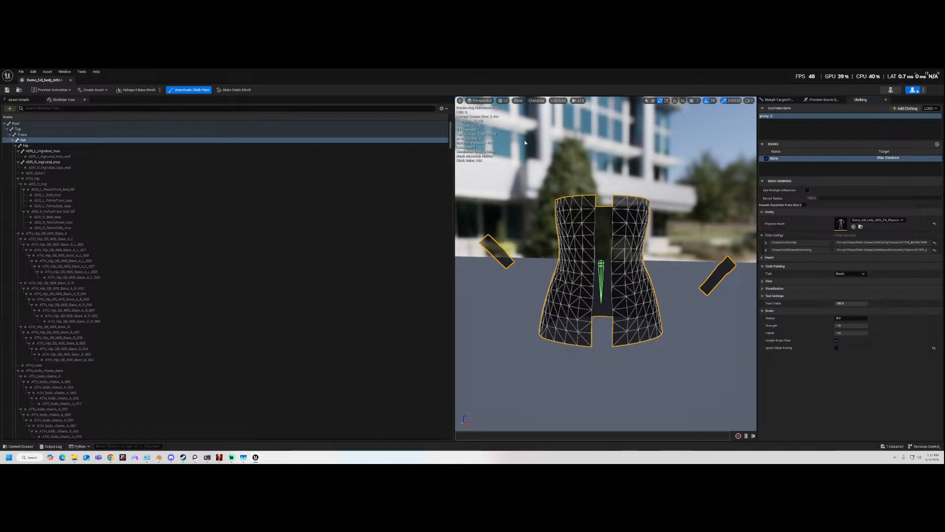
mouse_move(628, 266)
left_mouse_down("alt")
mouse_move(581, 290)
mouse_move(605, 276)
mouse_move(629, 211)
mouse_move(614, 213)
left_mouse_up("alt")
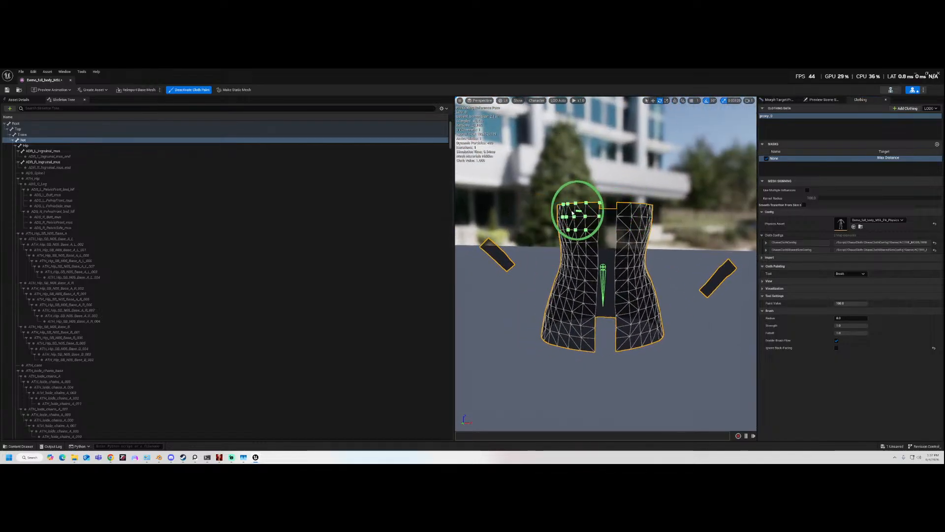
mouse_move(643, 216)
left_mouse_down("alt")
mouse_move(556, 216)
mouse_move(635, 216)
left_mouse_up("alt")
mouse_move(483, 245)
left_mouse_down("alt")
mouse_move(581, 250)
mouse_move(499, 168)
mouse_move(291, 111)
left_mouse_up("alt")
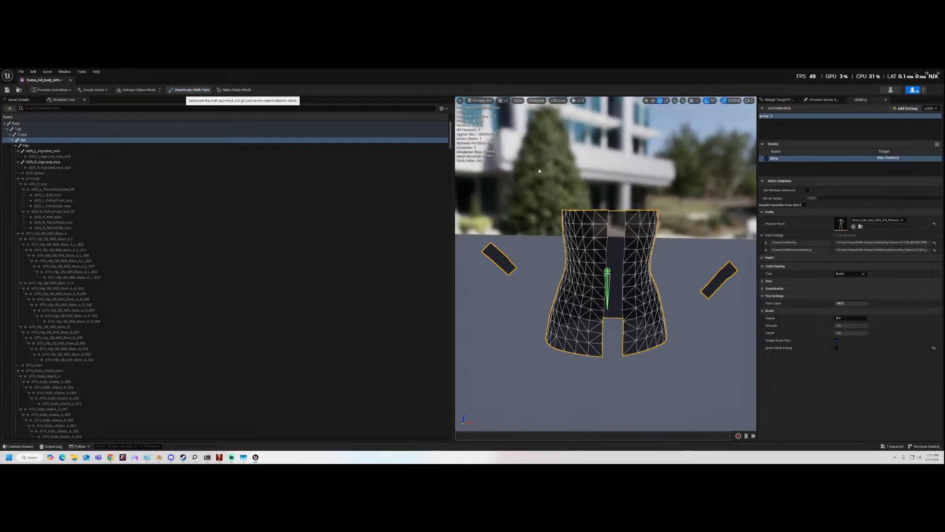
- Deactivate cloth paint, restore the full character by ending the Element 7 isolation, and inspect the jacket's waist seam
left_click(191, 89)
left_click(19, 100)
left_click(10, 257)
scroll(574, 189, "up", 5)
mouse_move(575, 189)
left_mouse_down("alt")
mouse_move(522, 185)
mouse_move(575, 189)
mouse_move(565, 185)
left_mouse_up("alt")
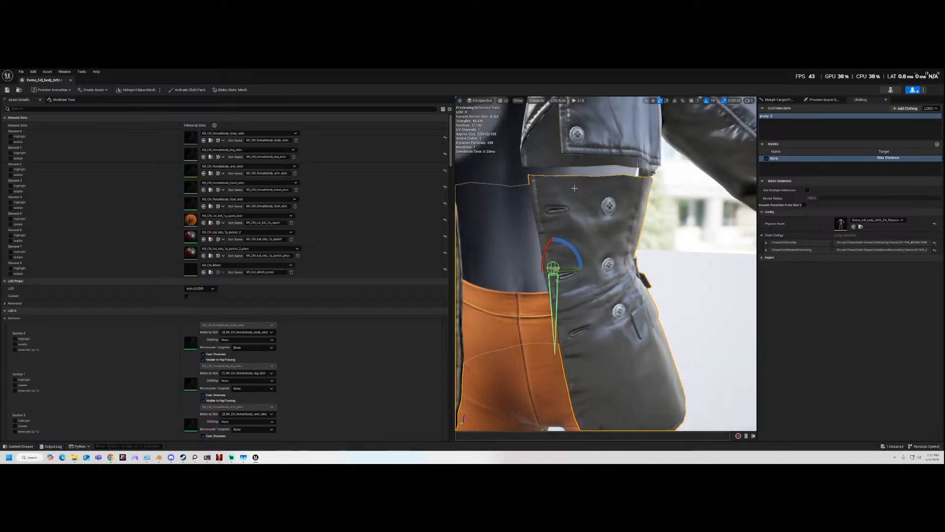
scroll(615, 241, "down", 3)
mouse_move(646, 268)
left_mouse_down()
mouse_move(586, 269)
mouse_move(646, 268)
left_mouse_up()
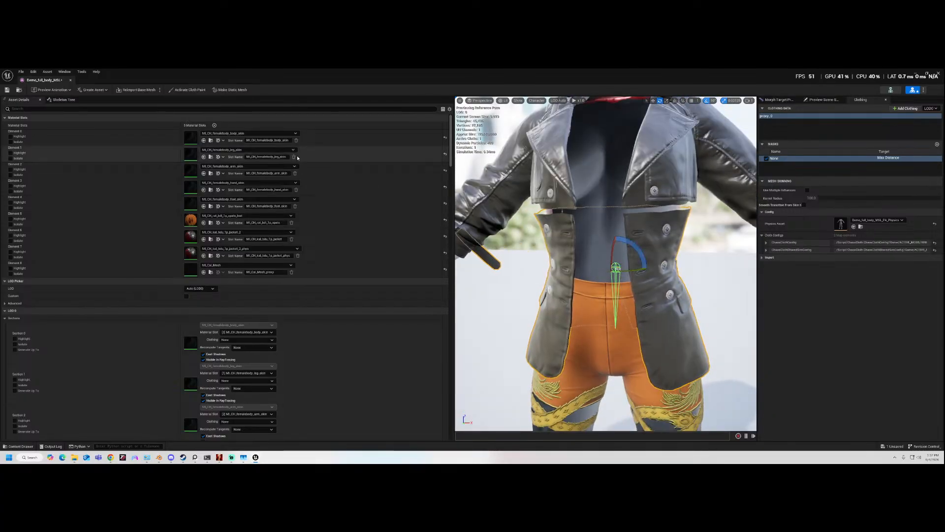
- Activate cloth paint, isolate Element 8, and paint the upper band of the jacket's simulation mesh with a paint value of 0.0
left_click(189, 89)
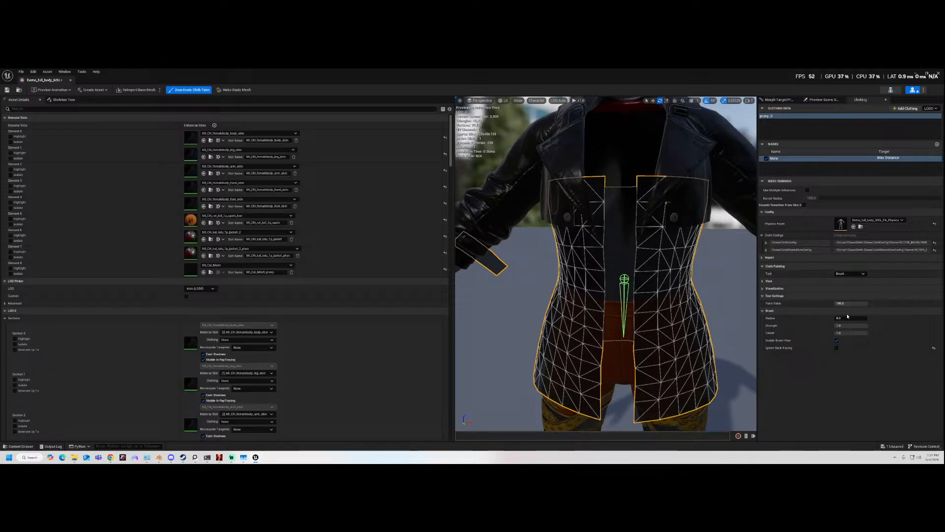
key("Return")
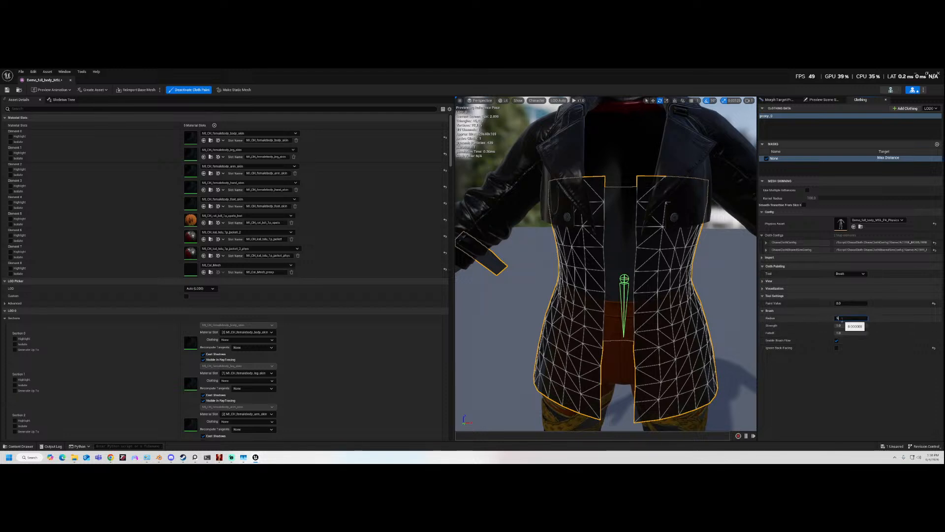
mouse_move(601, 189)
left_mouse_down()
mouse_move(542, 191)
mouse_move(600, 186)
left_mouse_up()
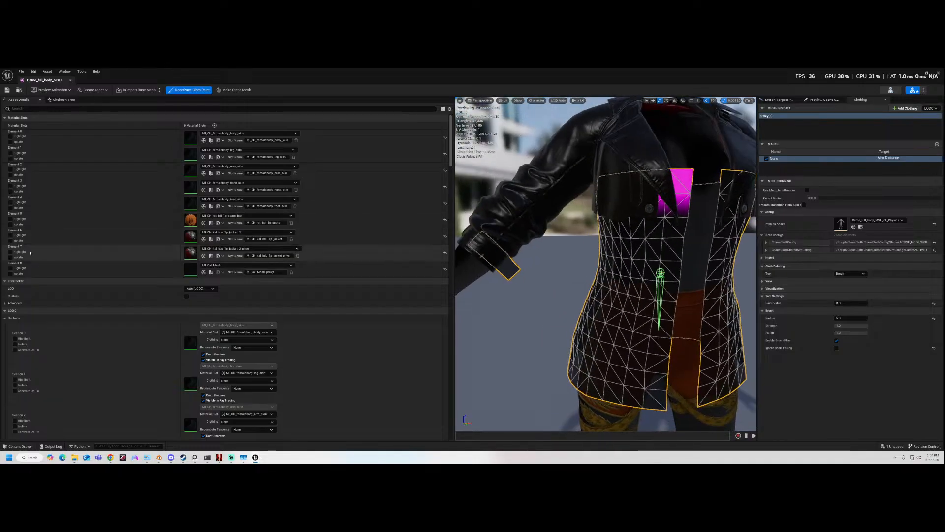
left_click(11, 273)
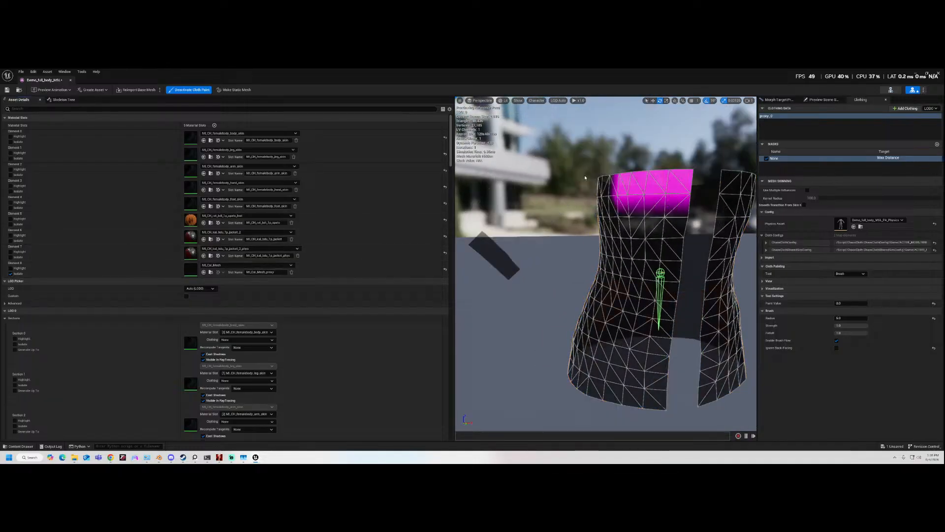
mouse_move(620, 202)
left_mouse_down()
mouse_move(606, 197)
mouse_move(686, 197)
mouse_move(523, 202)
mouse_move(626, 186)
mouse_move(578, 207)
mouse_move(483, 217)
mouse_move(523, 211)
mouse_move(480, 208)
mouse_move(629, 210)
mouse_move(610, 212)
mouse_move(665, 232)
mouse_move(711, 213)
mouse_move(624, 201)
mouse_move(603, 229)
mouse_move(571, 222)
mouse_move(554, 192)
mouse_move(535, 195)
mouse_move(566, 232)
mouse_move(640, 246)
mouse_move(738, 236)
mouse_move(689, 207)
mouse_move(699, 192)
mouse_move(739, 184)
mouse_move(697, 242)
mouse_move(650, 246)
left_mouse_up()
scroll(701, 246, "down", 5)
scroll(644, 243, "up", 3)
- Overwrite the whole Max Distance mask by copying it again from the vertex colors
right_click(889, 160)
mouse_move(915, 182)
left_click(847, 199)
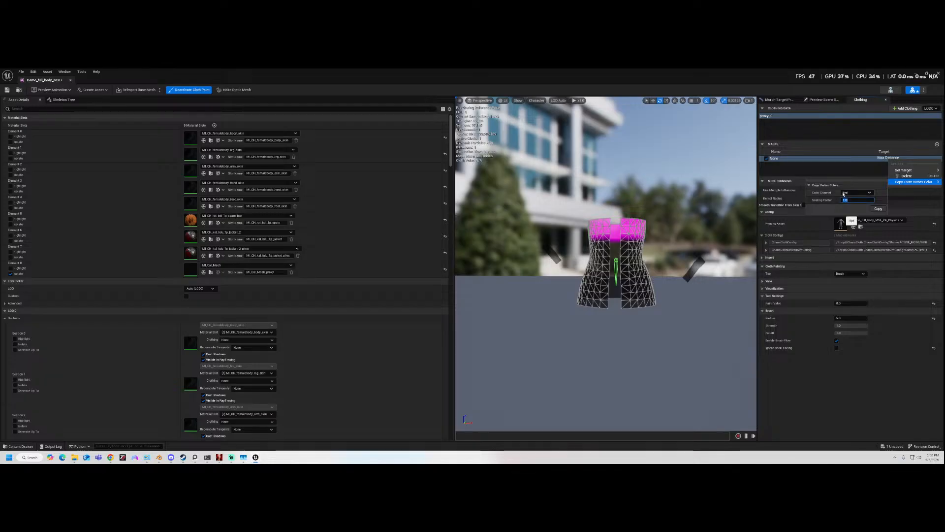
left_click(879, 209)
- Brush a higher Max Distance value around the jacket's lower hem and onto the lower ends of the cuff straps
mouse_move(646, 284)
left_mouse_down("alt")
mouse_move(621, 286)
mouse_move(658, 295)
left_mouse_up("alt")
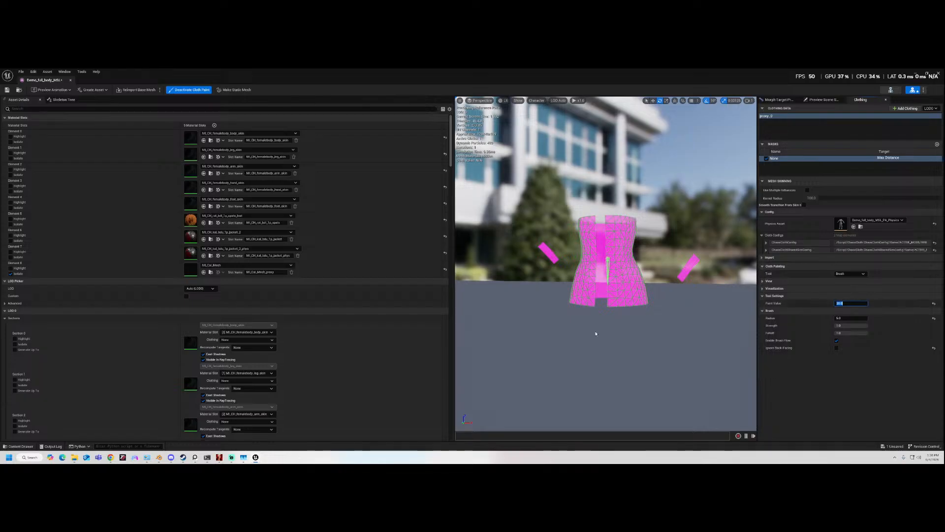
left_click(622, 301)
mouse_move(610, 293)
left_mouse_down()
mouse_move(636, 298)
mouse_move(609, 296)
mouse_move(601, 310)
mouse_move(573, 319)
mouse_move(627, 317)
left_mouse_up()
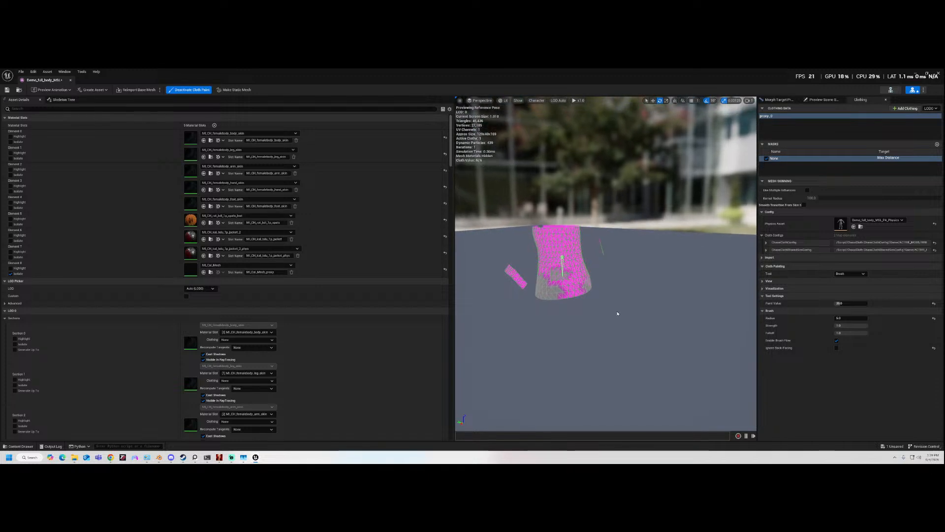
left_click_drag(586, 288, 627, 285, "alt")
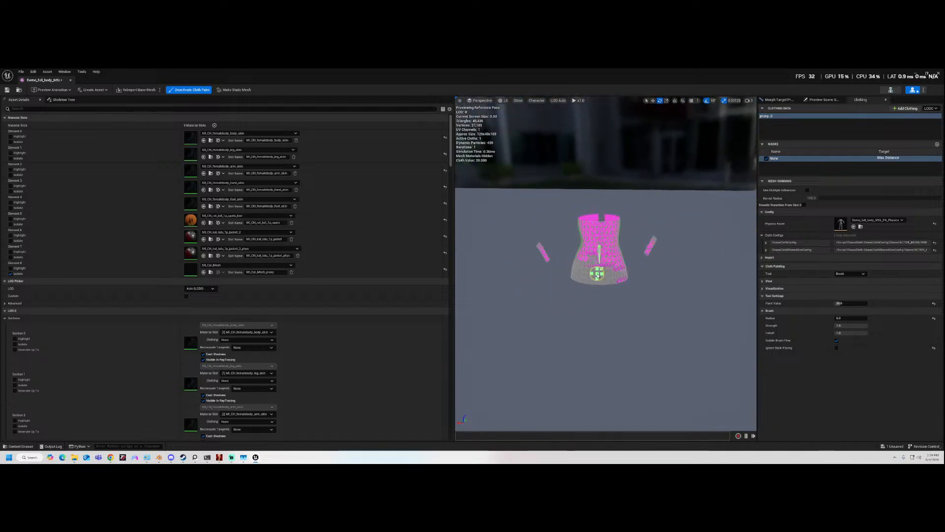
left_click_drag(657, 296, 537, 274, "alt")
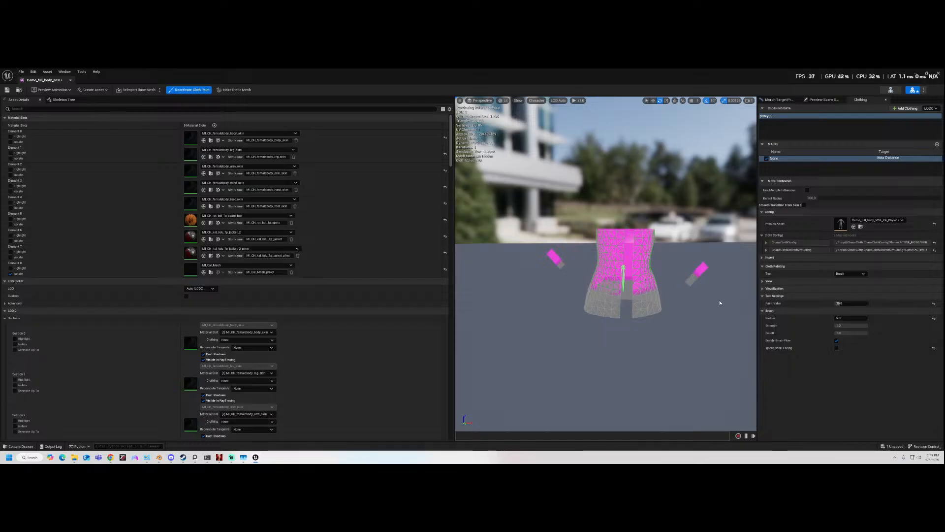
left_click_drag(532, 269, 503, 250, "alt")
- Switch to the Smooth tool, adjust its strength, and soften the mask transition on the jacket hem and cuff strap
left_click(841, 273)
left_click(848, 291)
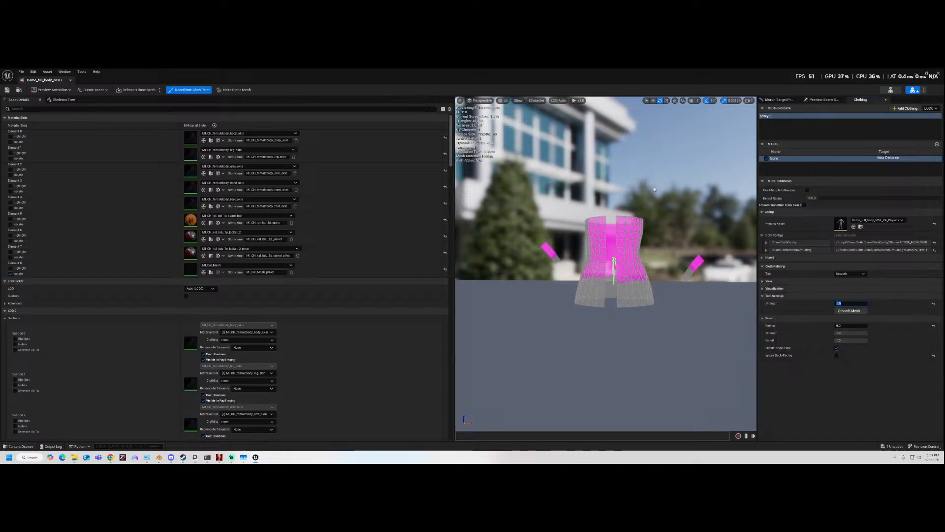
scroll(487, 246, "up", 5)
left_click_drag(491, 252, 496, 248)
mouse_move(735, 272)
left_mouse_down("alt")
mouse_move(660, 271)
mouse_move(749, 270)
left_mouse_up("alt")
scroll(650, 290, "up", 2)
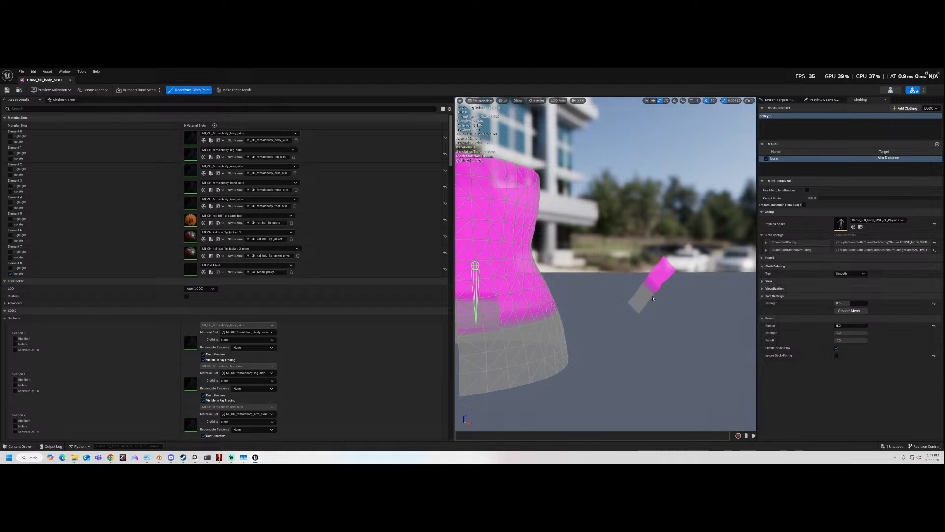
mouse_move(646, 291)
left_mouse_down()
mouse_move(625, 305)
mouse_move(529, 258)
mouse_move(561, 228)
left_mouse_up()
- Repaint the other cuff strap's lower end with the Brush tool, and blend its transition with the Smooth tool
left_click(847, 274)
left_click(852, 282)
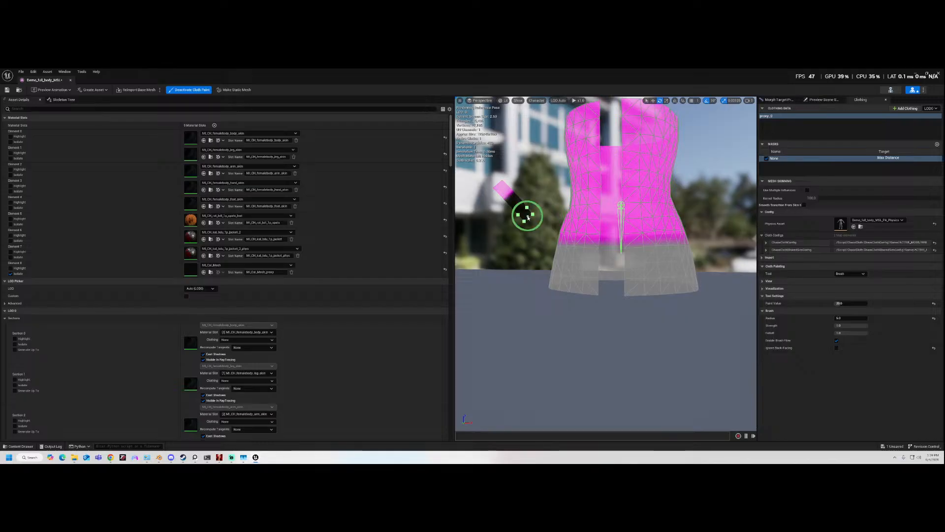
left_click(847, 274)
left_click(849, 292)
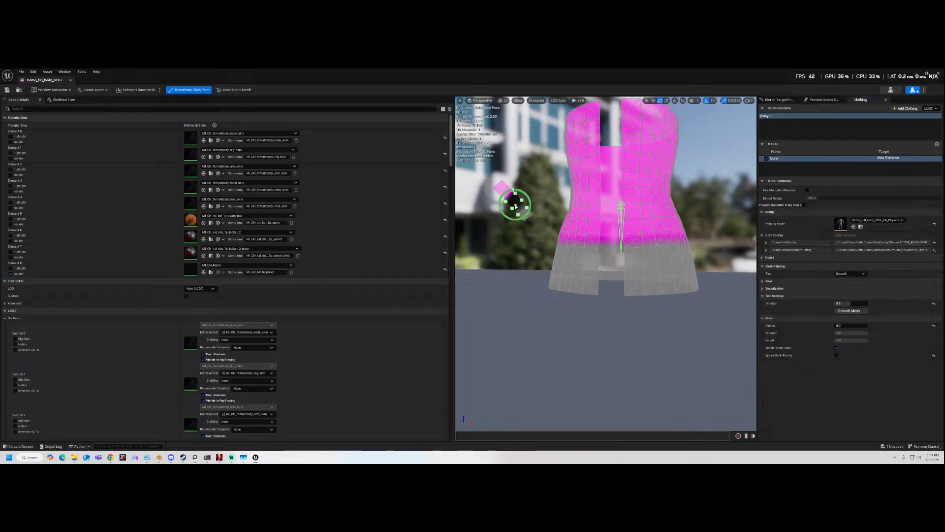
mouse_move(561, 237)
left_mouse_down("alt")
mouse_move(684, 236)
mouse_move(596, 261)
mouse_move(471, 180)
left_mouse_up("alt")
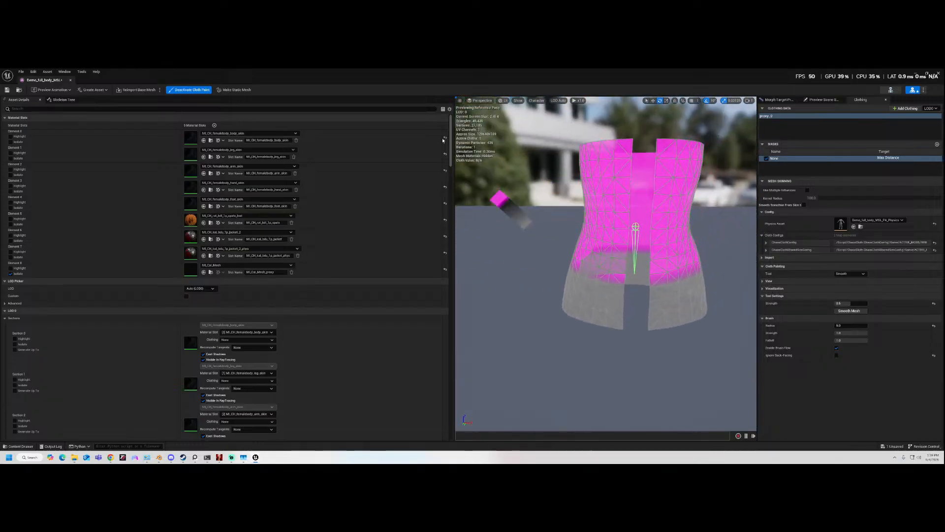
- End the Element 8 isolation, deactivate cloth paint, and test the painted jacket by rotating the selected bone
left_click(10, 274)
left_click_drag(568, 269, 611, 264, "alt")
left_click_drag(650, 212, 677, 210)
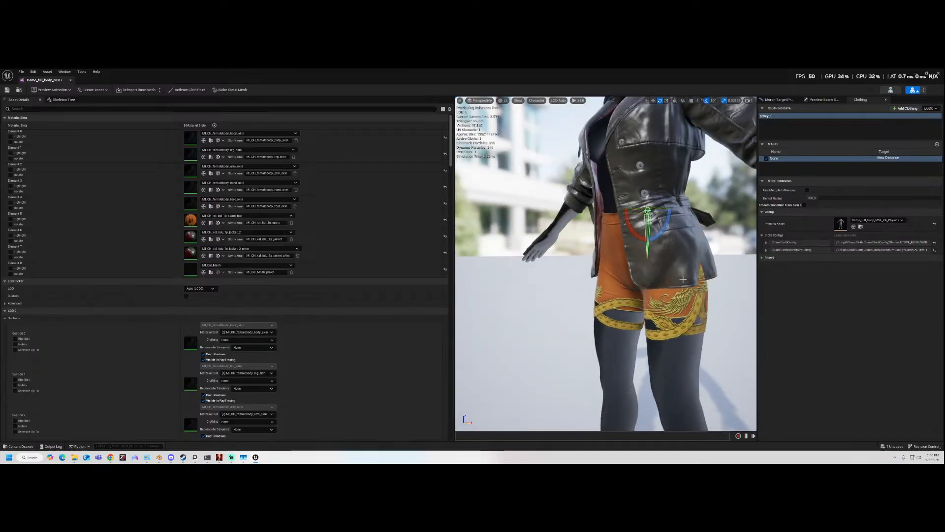
left_click_drag(636, 269, 734, 274, "alt")
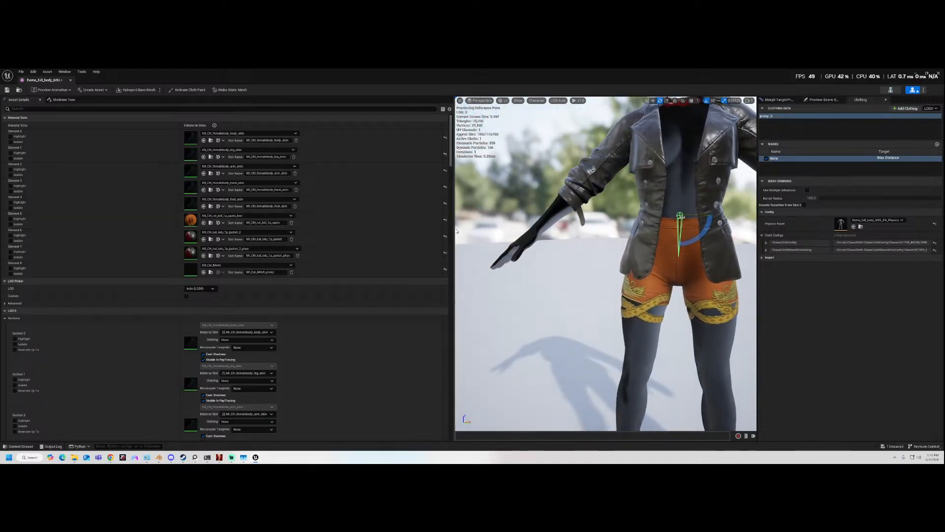
- Widen the viewport and test the jacket's cloth movement by rotating the bone again
left_click_drag(454, 228, 371, 228)
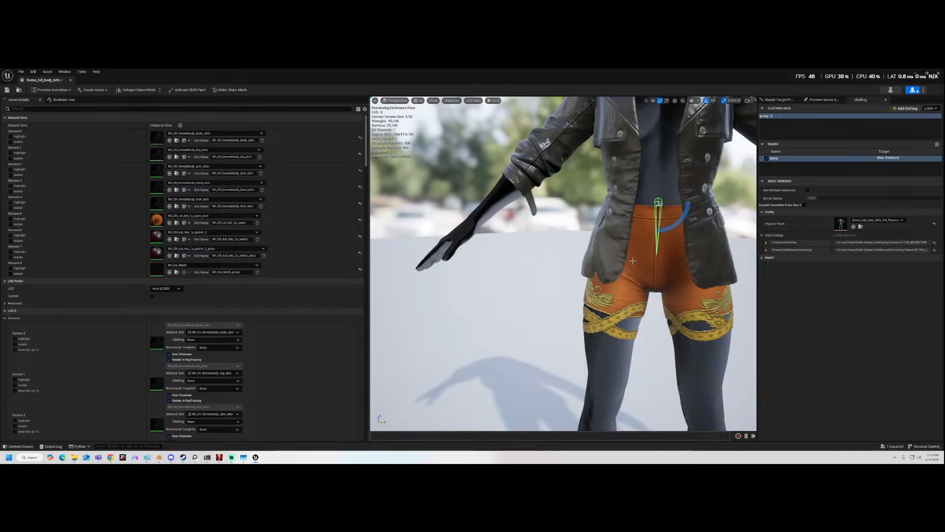
mouse_move(605, 268)
left_mouse_down("alt")
mouse_move(675, 271)
mouse_move(616, 271)
mouse_move(610, 283)
mouse_move(615, 273)
left_mouse_up("alt")
left_click_drag(468, 214, 499, 246, "alt")
left_click_drag(594, 207, 611, 233)
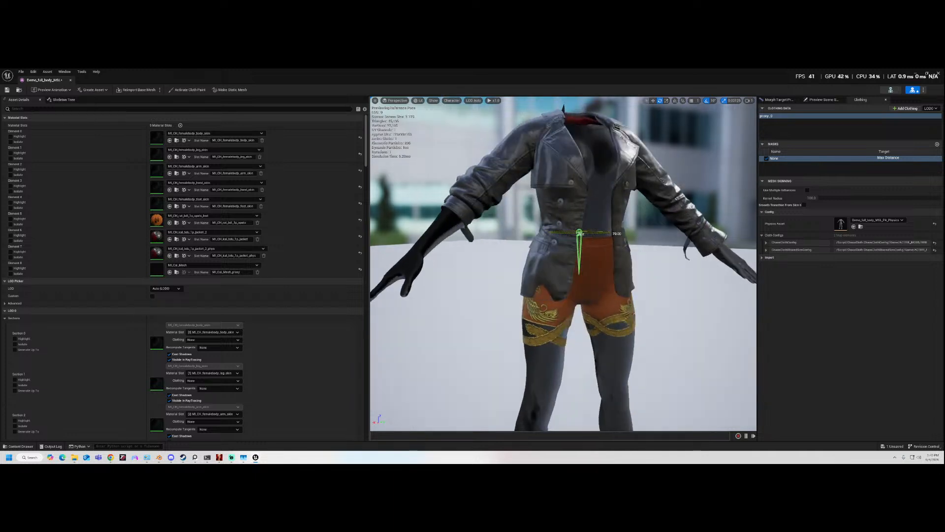
- Adjust the subdivision count in the shared cloth simulation config and check the jacket's reaction to bone rotation
left_click(766, 249)
left_click(771, 257)
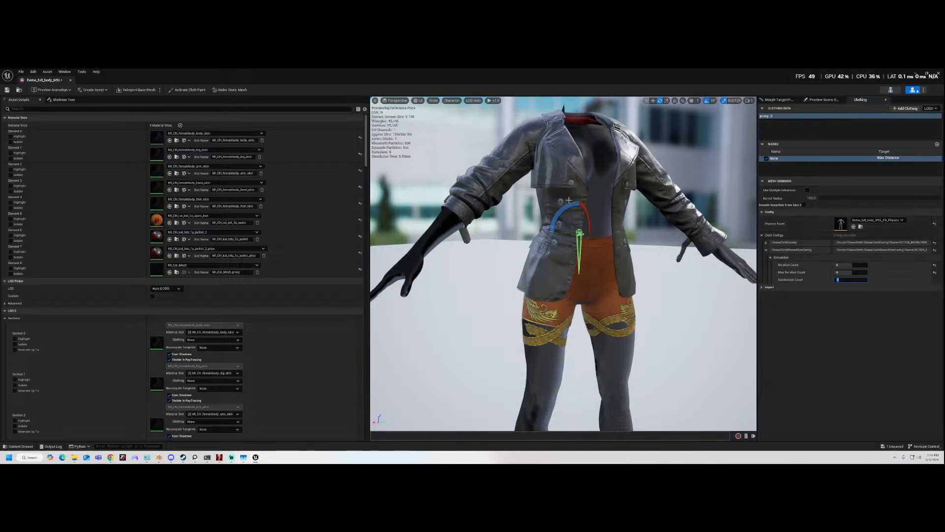
left_click_drag(561, 232, 541, 233)
left_click_drag(619, 234, 581, 229)
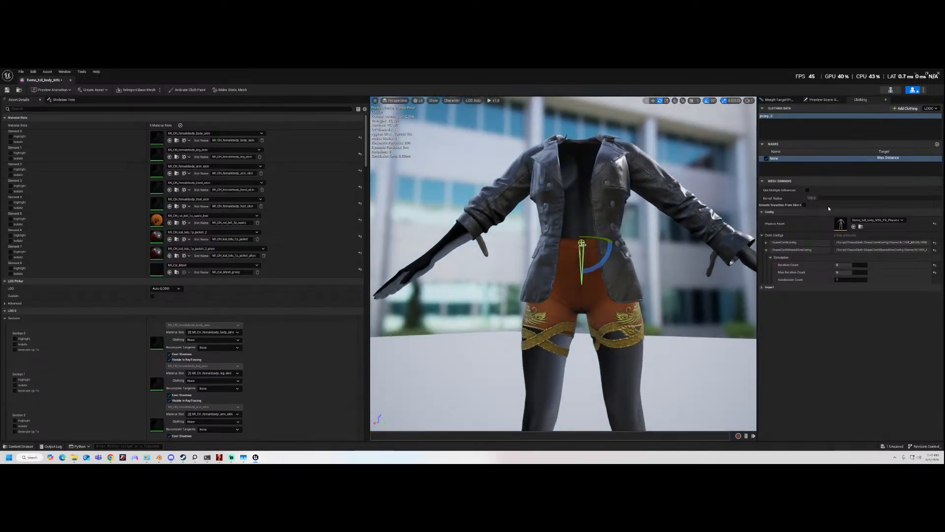
- Set the cloth's density to 1.0 in the mass properties and test it by rotating the bone
left_click(766, 242)
left_click(771, 250)
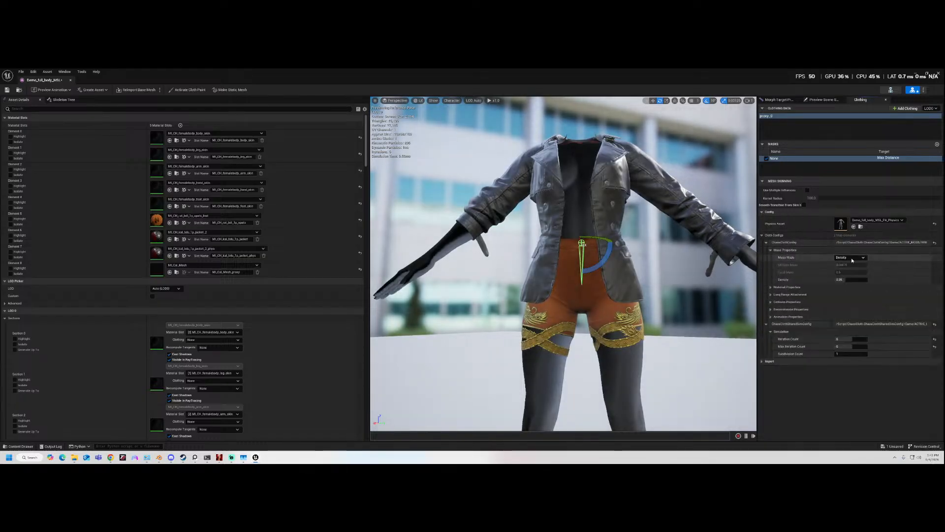
mouse_move(784, 281)
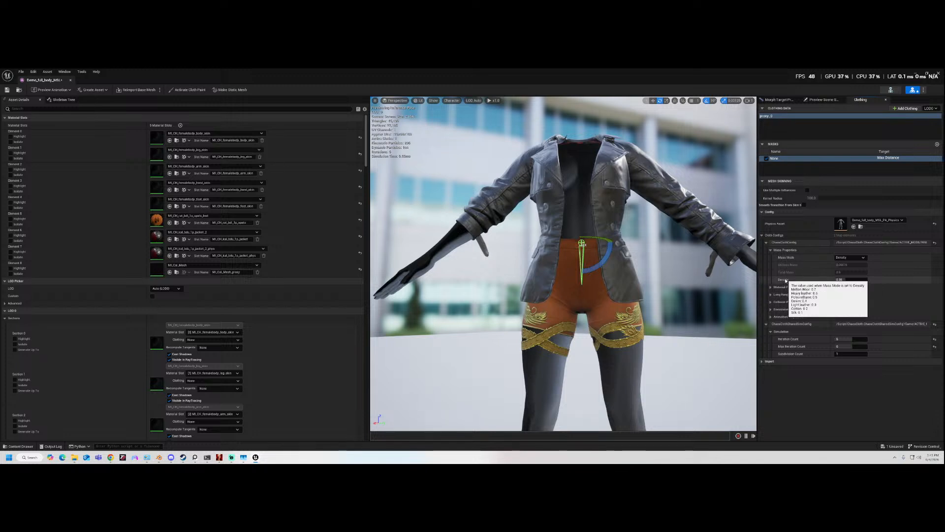
type("1")
key("Return")
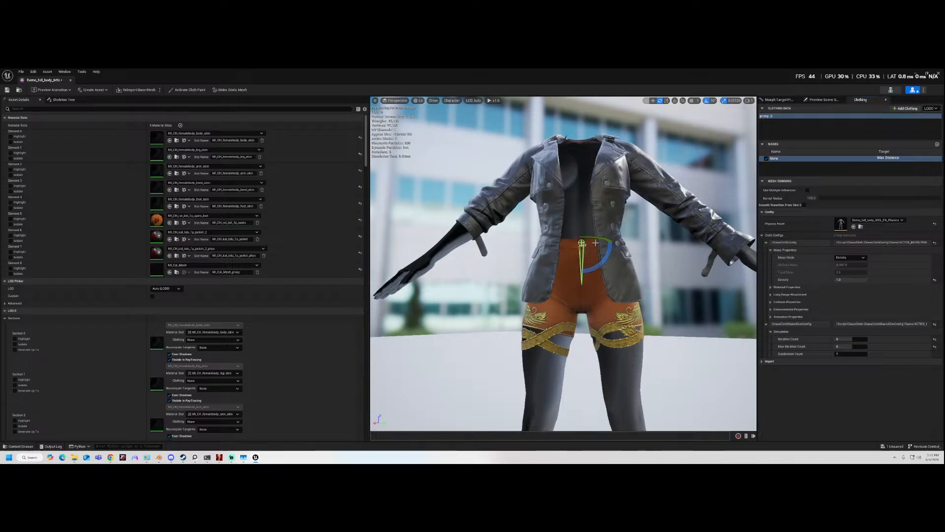
left_click_drag(595, 239, 754, 288)
- Enable Use Bending Elements, raise the buckling ratio to nearly 1, and test the jacket by rotating the bone
left_click(783, 286)
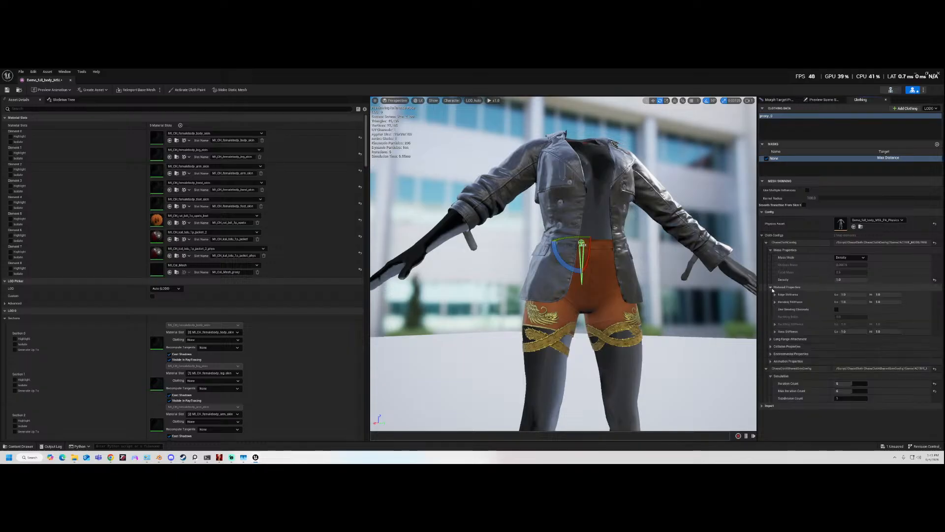
left_click(836, 310)
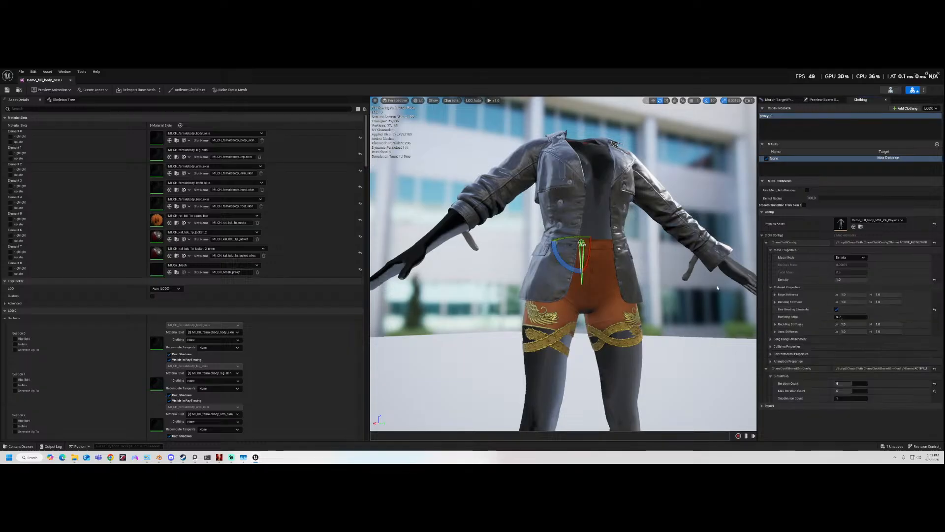
left_click_drag(743, 292, 670, 271, "alt")
left_click_drag(841, 316, 866, 316)
left_click_drag(617, 216, 566, 218)
scroll(563, 264, "up", 3)
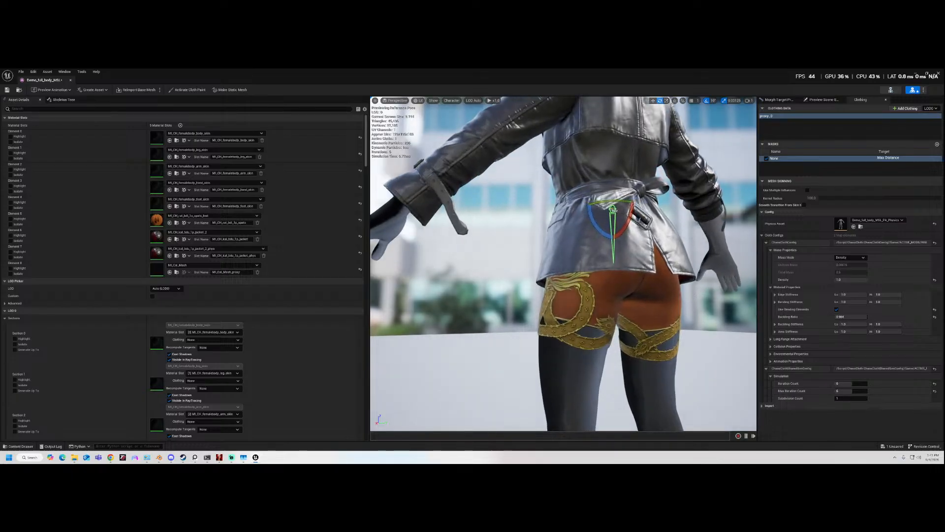
- Check the Max Distance mask on the jacket's back by temporarily activating cloth paint
left_click_drag(434, 212, 461, 233, "alt")
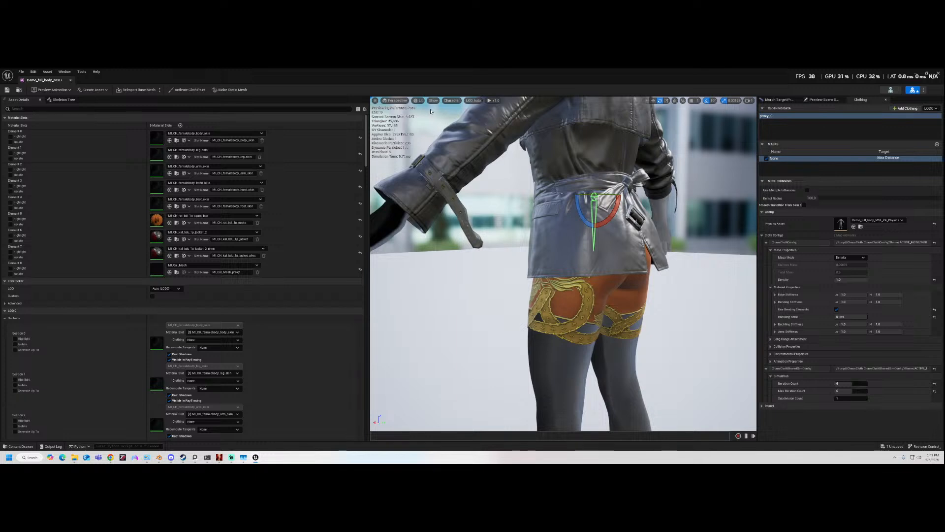
left_click(200, 90)
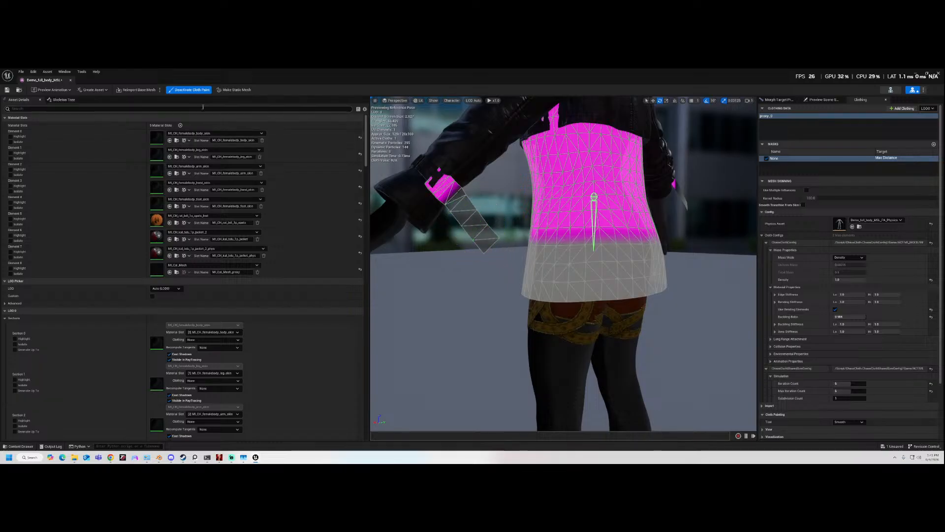
left_click(192, 90)
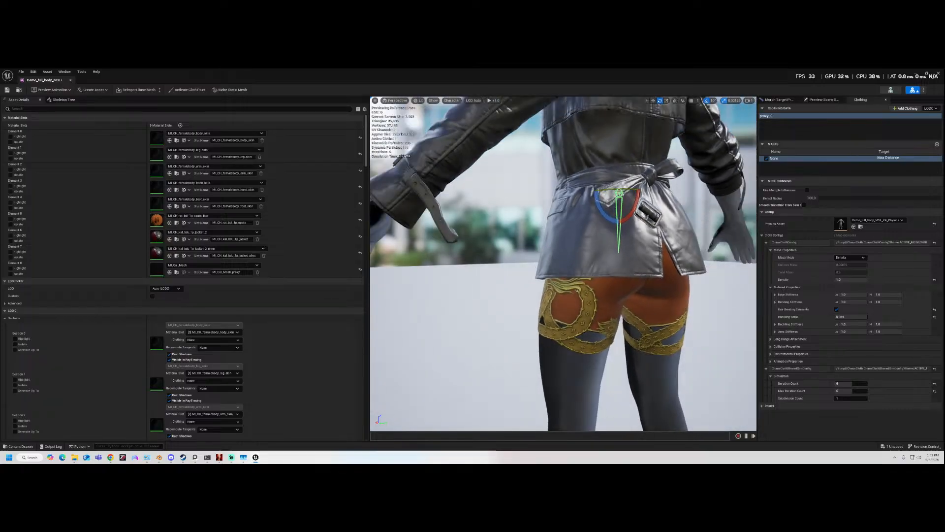
- Inspect the simulated jacket's lower half from the back, front and at full-body distance
left_click_drag(463, 226, 548, 240)
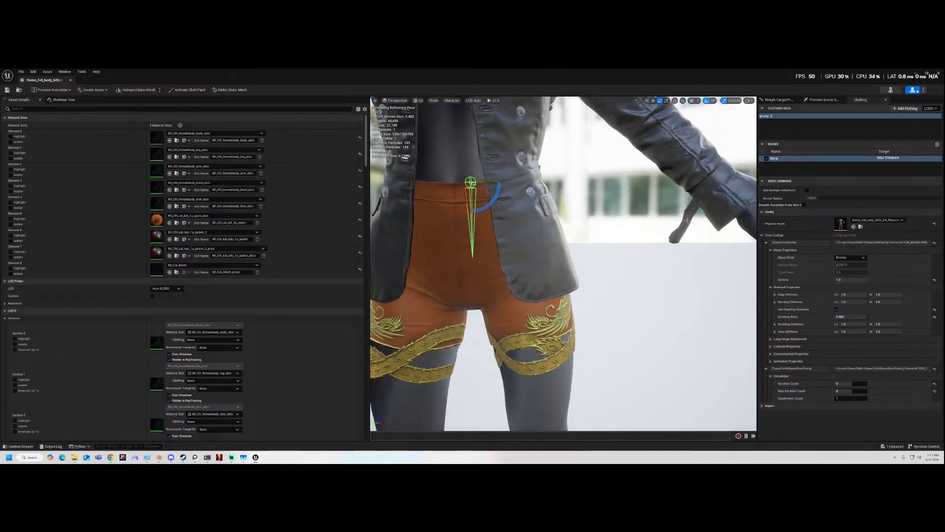
scroll(689, 230, "down", 4)
left_click_drag(689, 230, 837, 236, "alt")
left_click_drag(627, 238, 631, 157, "alt")
scroll(630, 157, "down", 6)
scroll(631, 157, "up", 6)
left_click_drag(738, 221, 655, 259, "alt")
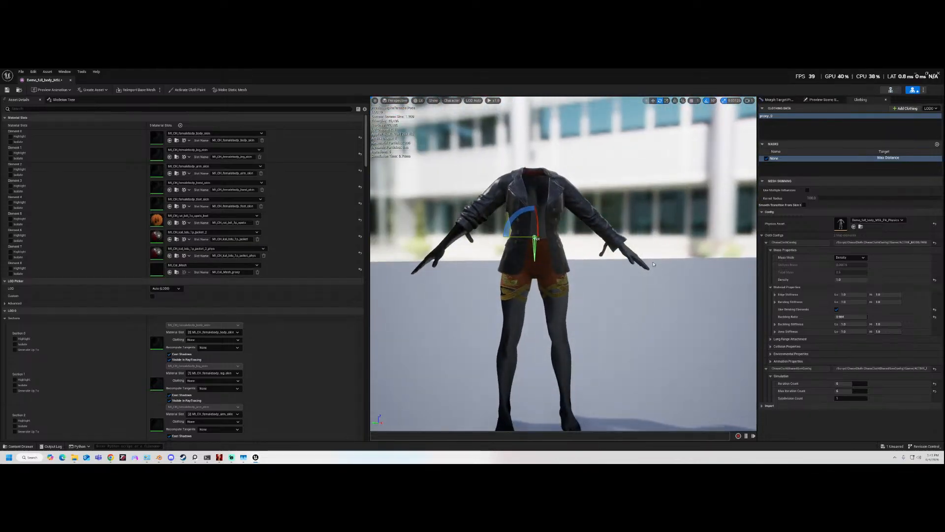
scroll(660, 264, "up", 5)
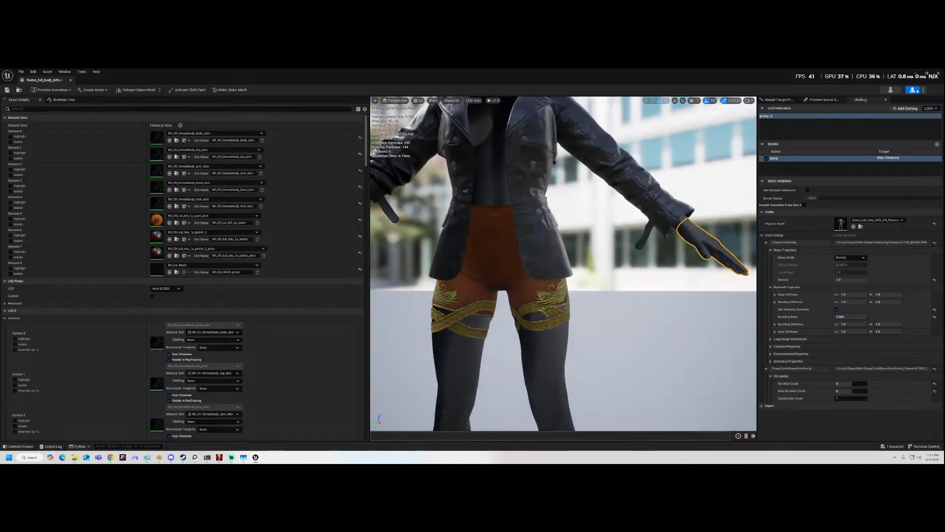
- Select the parent bone of Hip in the skeleton and rotate it to test the jacket's movement
left_click(63, 99)
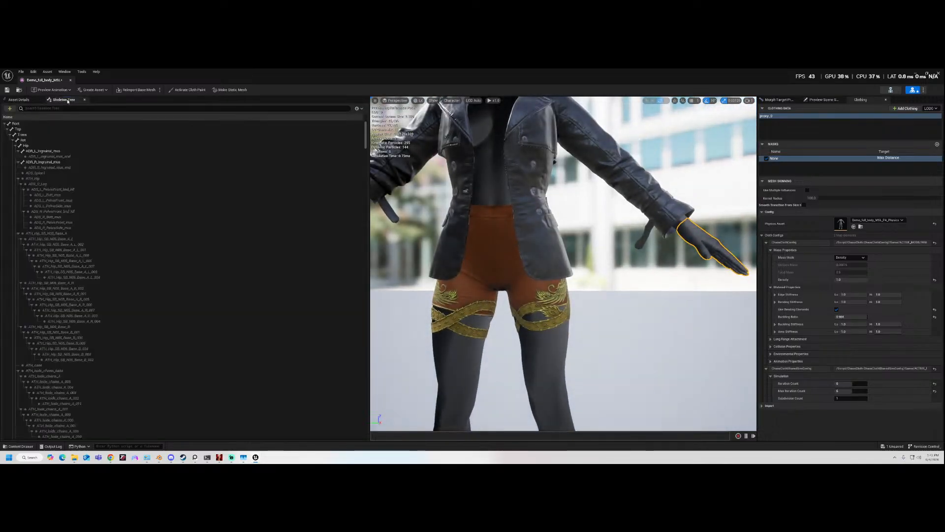
left_click(41, 140)
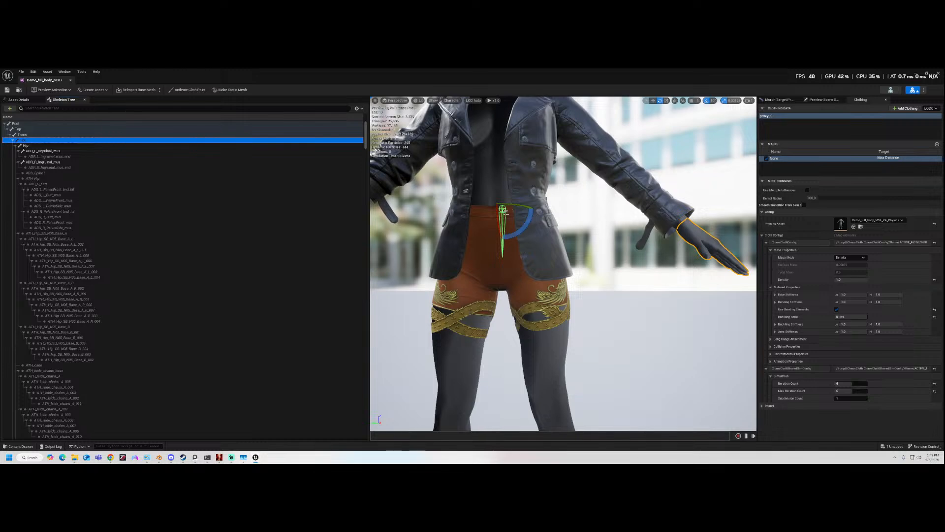
mouse_move(514, 205)
left_mouse_down()
mouse_move(562, 206)
mouse_move(468, 207)
mouse_move(529, 209)
mouse_move(515, 210)
left_mouse_up()
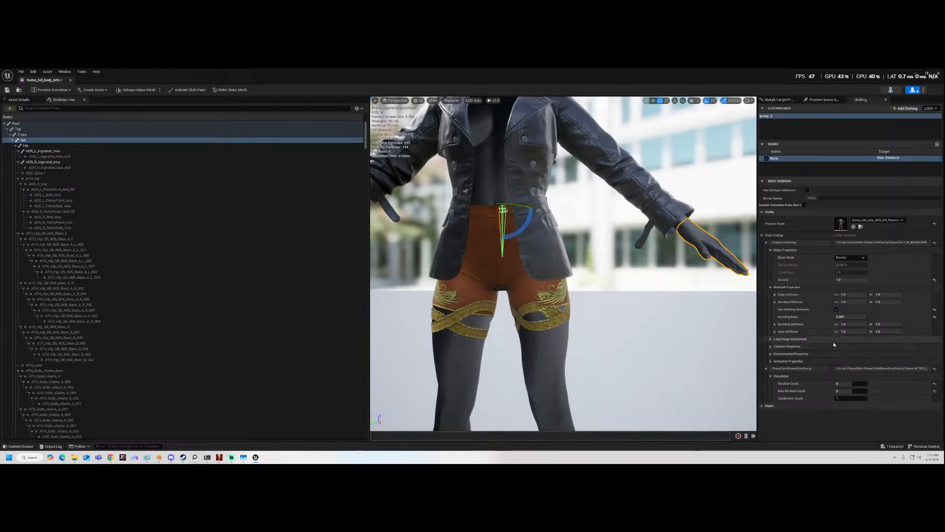
- Set the Buckling Ratio to 1.0 and activate cloth painting with the Brush tool
left_click_drag(847, 317, 853, 317)
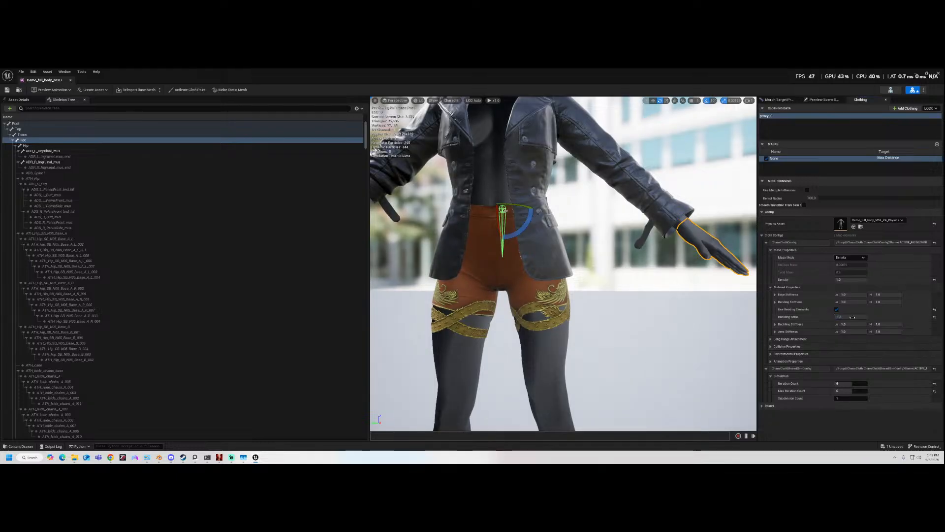
left_click(187, 89)
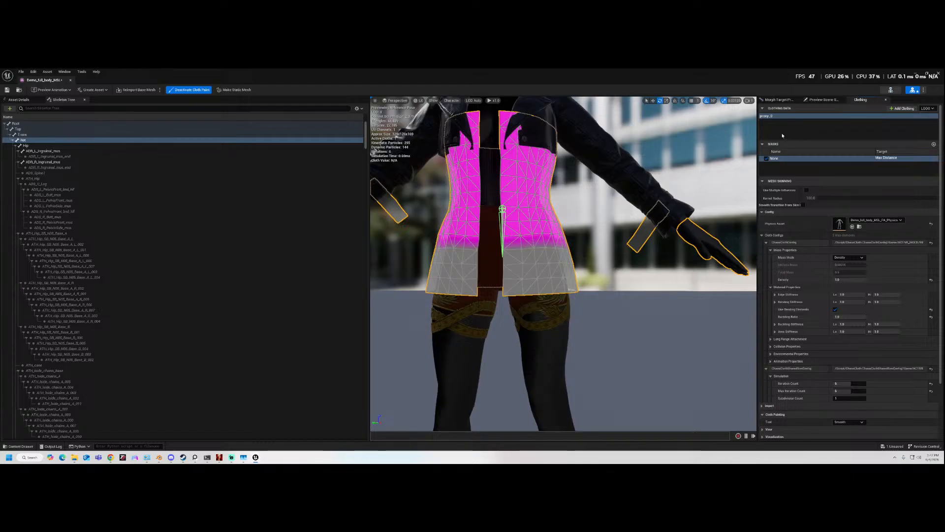
left_click(762, 235)
left_click(853, 257)
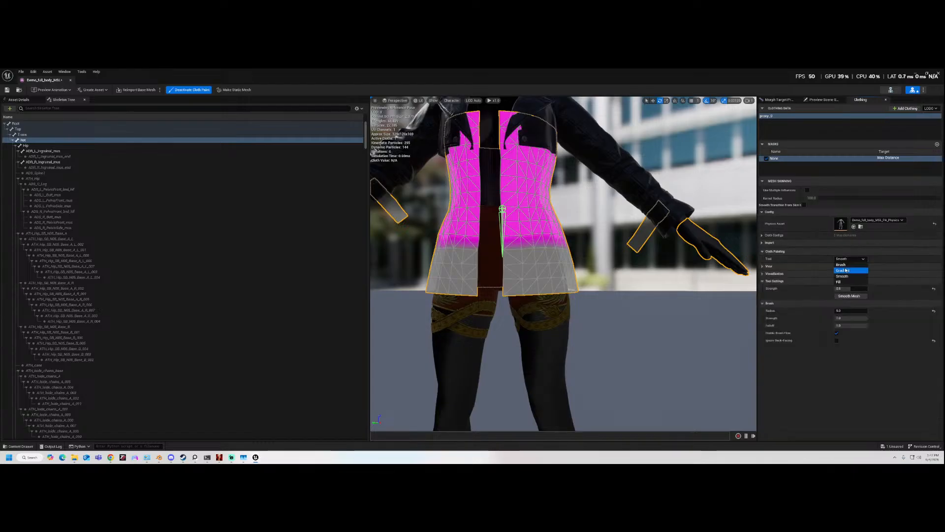
left_click(844, 266)
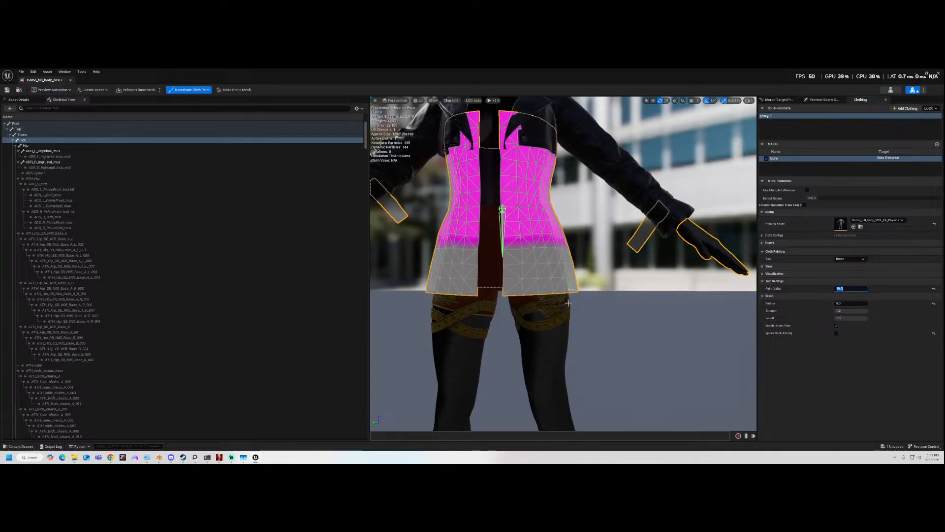
- Paint the Max Distance mask upward from the hem to the waist on both front panels of the jacket
mouse_move(532, 291)
left_mouse_down()
mouse_move(543, 282)
mouse_move(530, 280)
left_mouse_up()
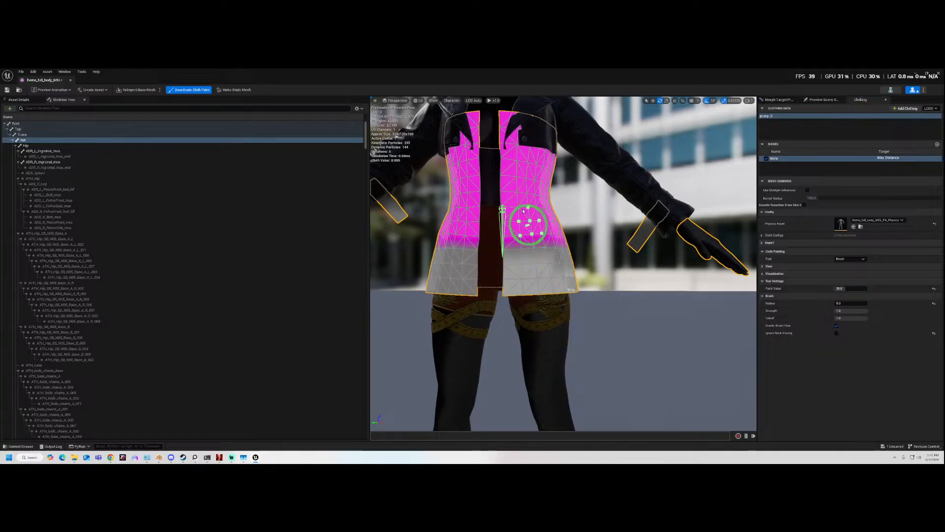
left_click_drag(509, 201, 528, 269)
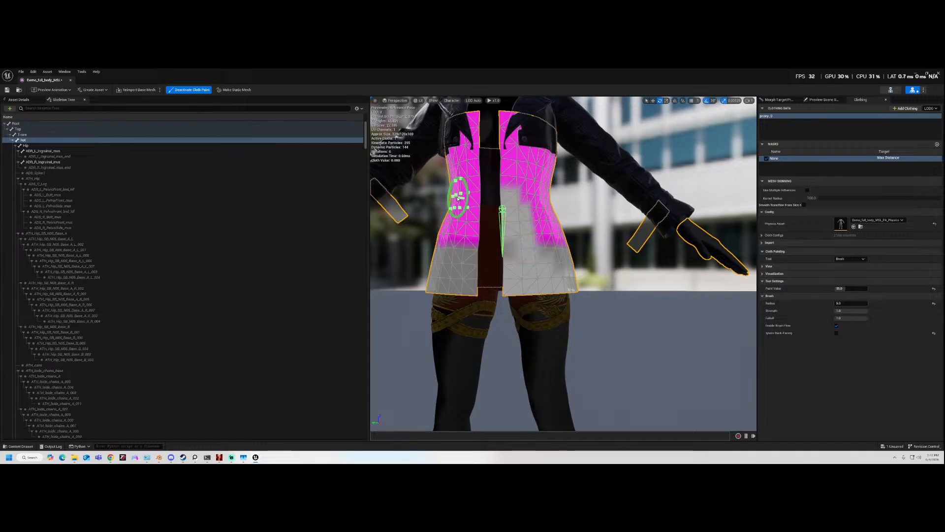
mouse_move(474, 203)
left_mouse_down()
mouse_move(460, 258)
mouse_move(435, 276)
mouse_move(461, 234)
left_mouse_up()
mouse_move(465, 278)
left_mouse_down()
mouse_move(463, 287)
mouse_move(535, 290)
mouse_move(457, 274)
mouse_move(643, 289)
mouse_move(602, 274)
mouse_move(634, 275)
mouse_move(586, 276)
left_mouse_up()
mouse_move(586, 276)
left_mouse_down("alt")
mouse_move(620, 277)
mouse_move(512, 278)
left_mouse_up("alt")
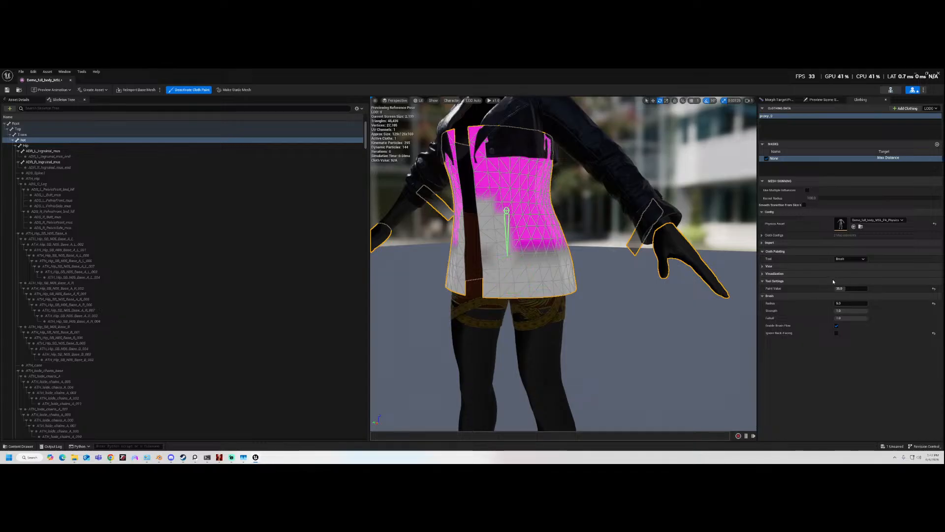
- Smooth the Max Distance transition around the jacket's waist, sides and front using the Smooth tool, and deactivate cloth painting
left_click(860, 259)
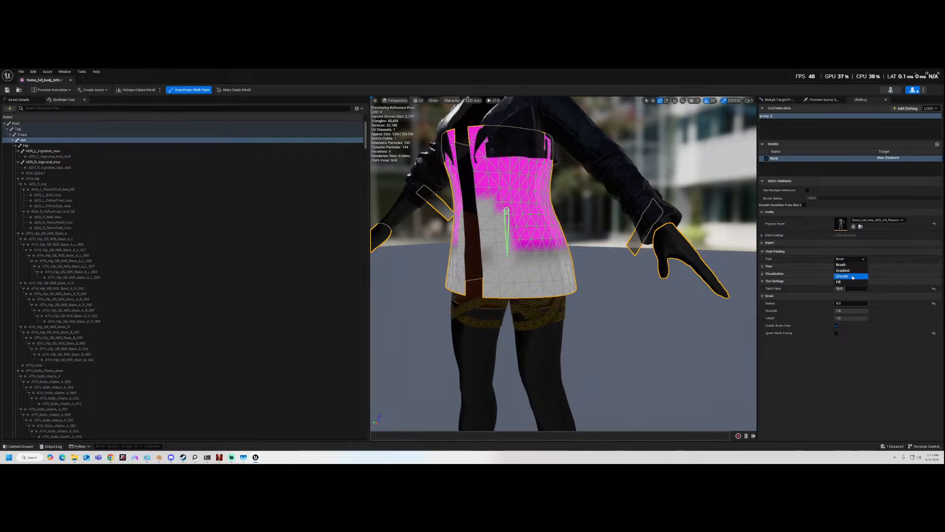
left_click(852, 277)
mouse_move(492, 197)
left_mouse_down()
mouse_move(522, 239)
mouse_move(501, 206)
mouse_move(548, 237)
mouse_move(394, 237)
left_mouse_up()
mouse_move(604, 236)
left_mouse_down()
mouse_move(555, 228)
mouse_move(587, 243)
mouse_move(463, 240)
left_mouse_up()
mouse_move(644, 252)
left_mouse_down()
mouse_move(635, 245)
mouse_move(659, 242)
mouse_move(619, 253)
mouse_move(441, 253)
left_mouse_up()
mouse_move(542, 266)
left_mouse_down()
mouse_move(524, 272)
mouse_move(537, 250)
left_mouse_up()
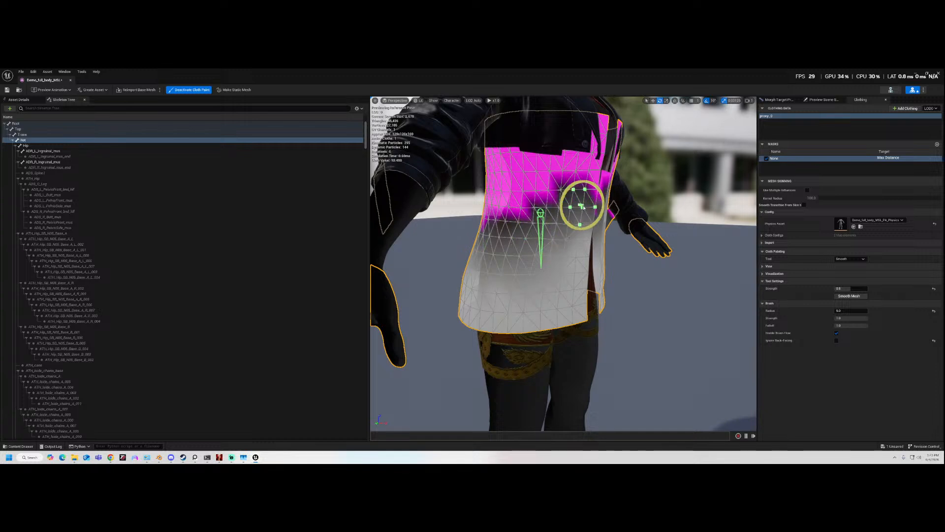
left_click_drag(574, 217, 548, 227, "alt")
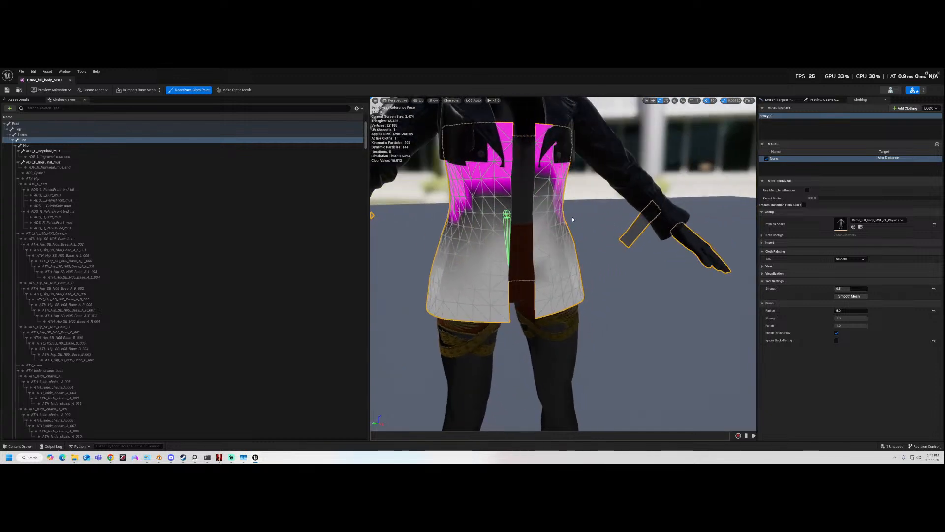
left_click_drag(496, 205, 532, 204, "alt")
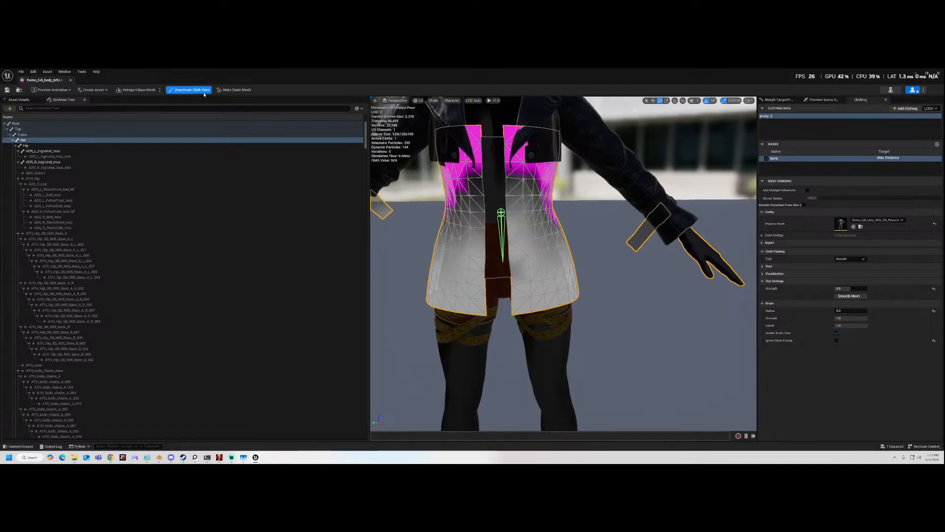
mouse_move(480, 209)
left_mouse_down("alt")
mouse_move(511, 209)
mouse_move(465, 209)
mouse_move(518, 208)
mouse_move(386, 209)
mouse_move(469, 209)
mouse_move(415, 209)
mouse_move(459, 209)
mouse_move(435, 208)
left_mouse_up("alt")
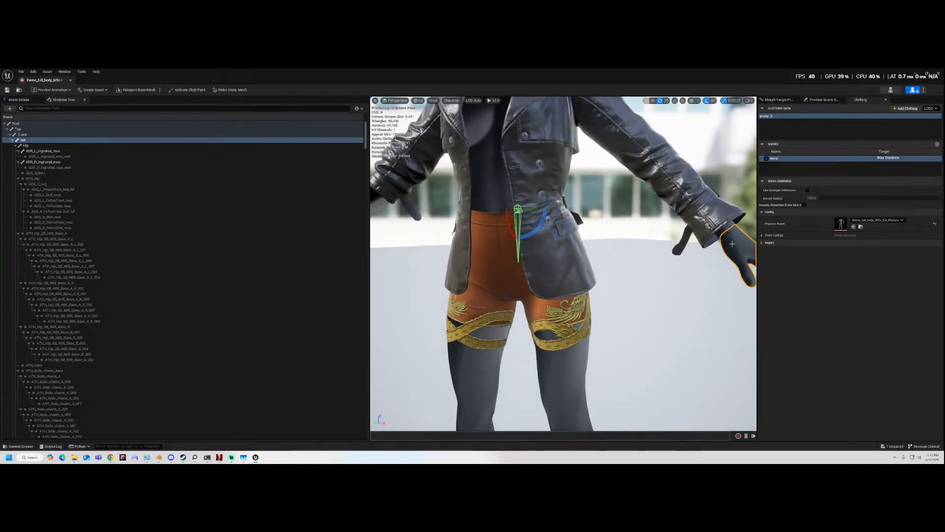
- Set the cloth config's Collision Thickness to 1.2 and rotate the bone to test the jacket
left_click(763, 235)
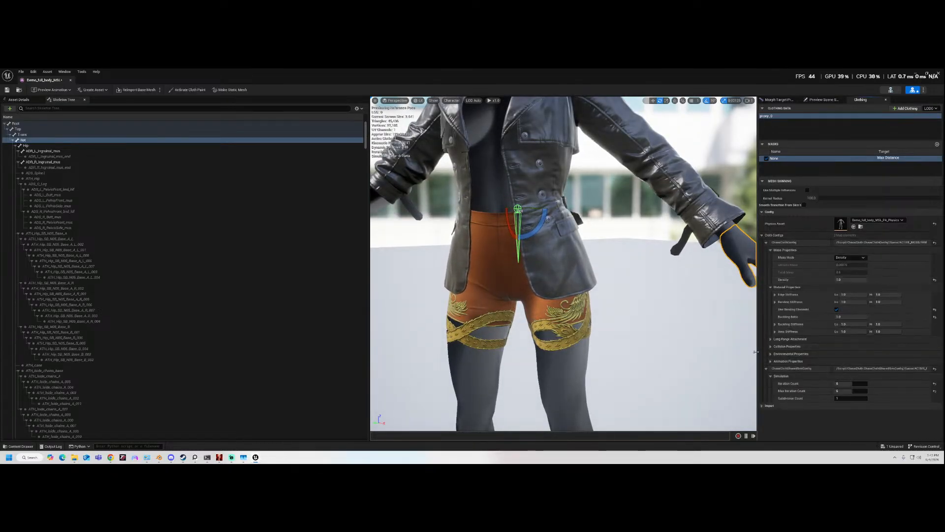
left_click(788, 346)
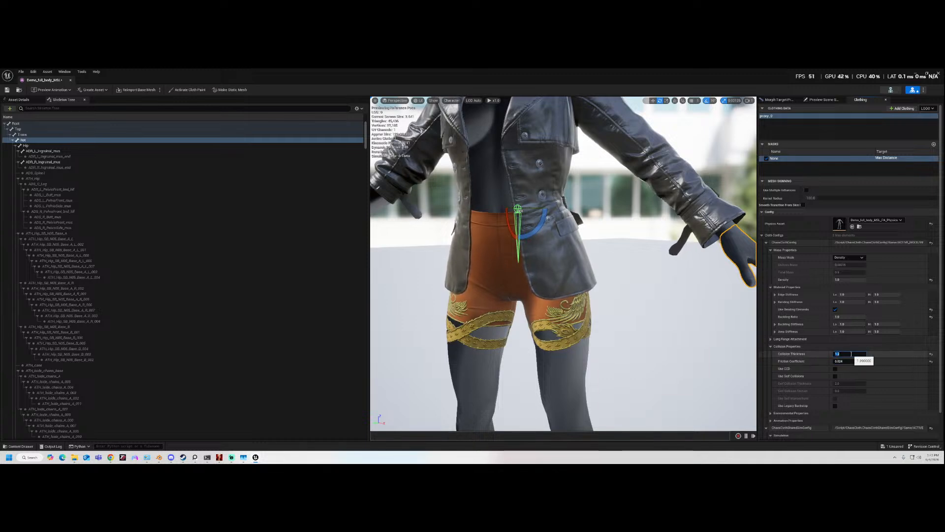
mouse_move(531, 207)
left_mouse_down()
mouse_move(456, 210)
mouse_move(532, 222)
left_mouse_up()
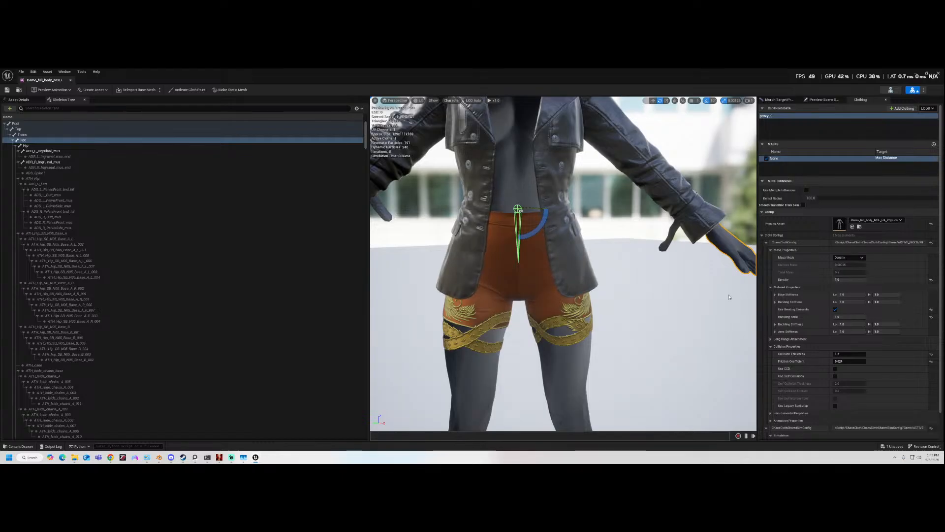
- Set the Damping Coefficient in the environmental properties to 0.5 and test the jacket's movement by rotating the bone
scroll(891, 391, "down", 1)
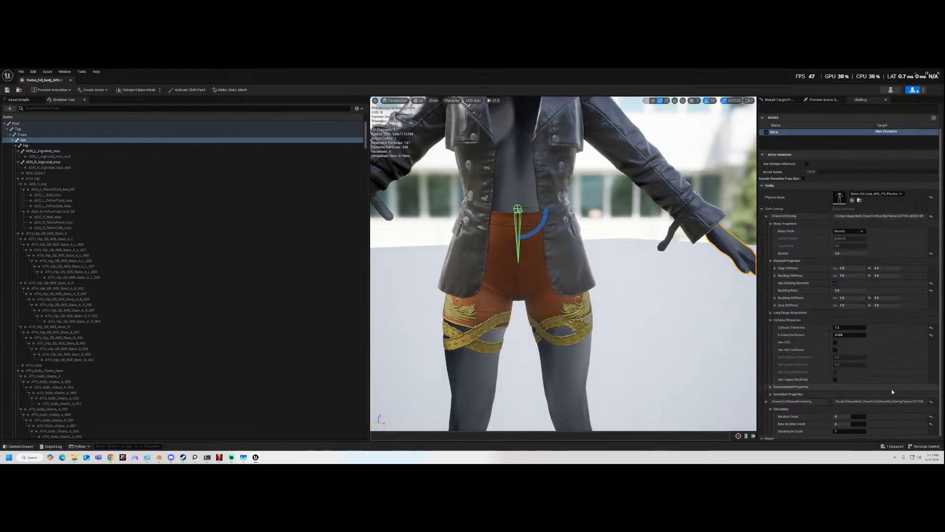
scroll(894, 388, "down", 1)
left_click(771, 385)
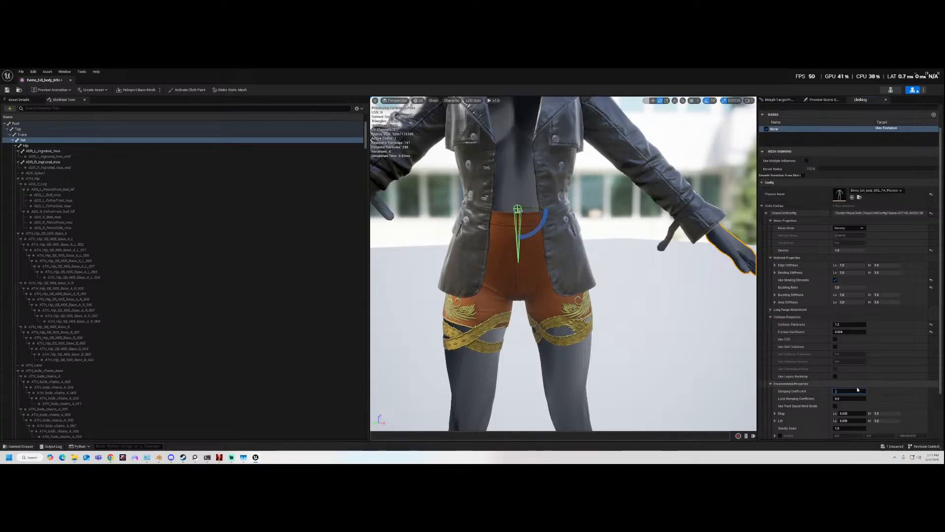
left_click_drag(532, 207, 393, 208)
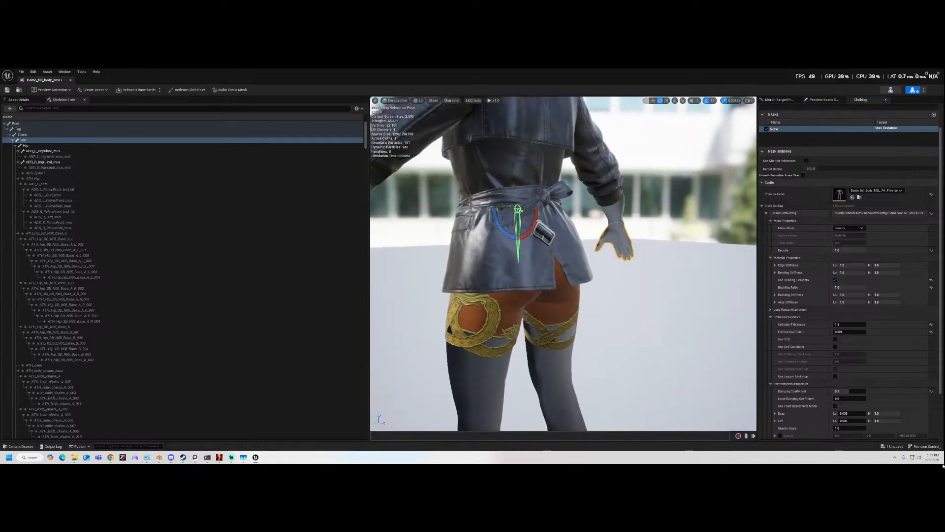
- Raise the Damping Coefficient to 1.0 and rotate the bone to check the jacket's back
left_click(848, 391)
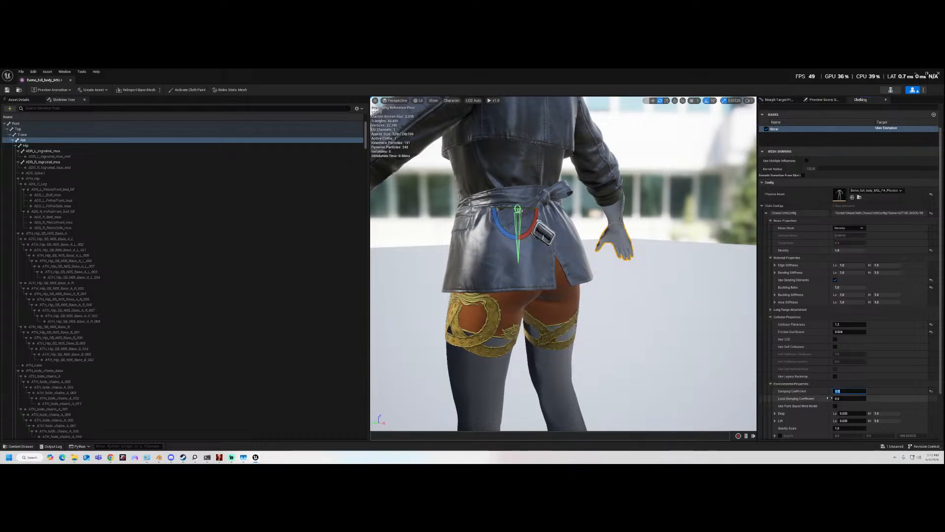
left_click_drag(508, 210, 481, 211)
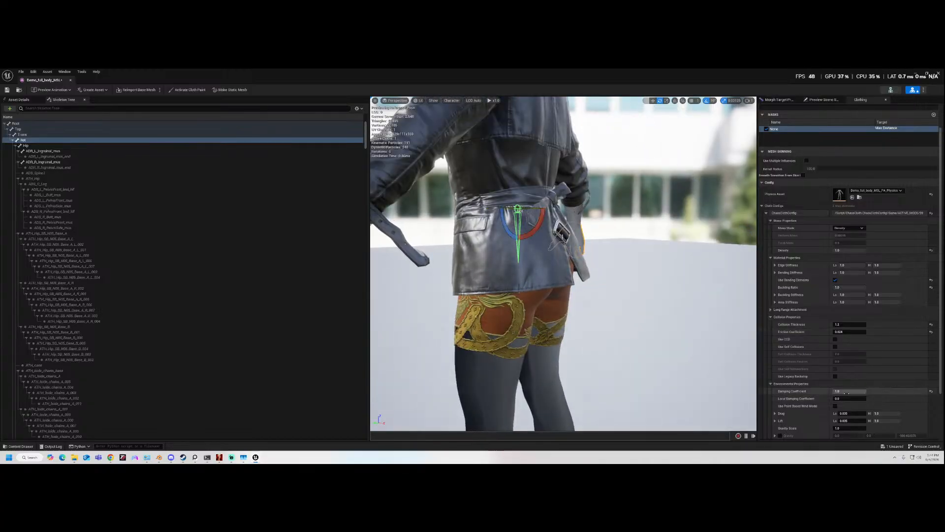
left_click(847, 316)
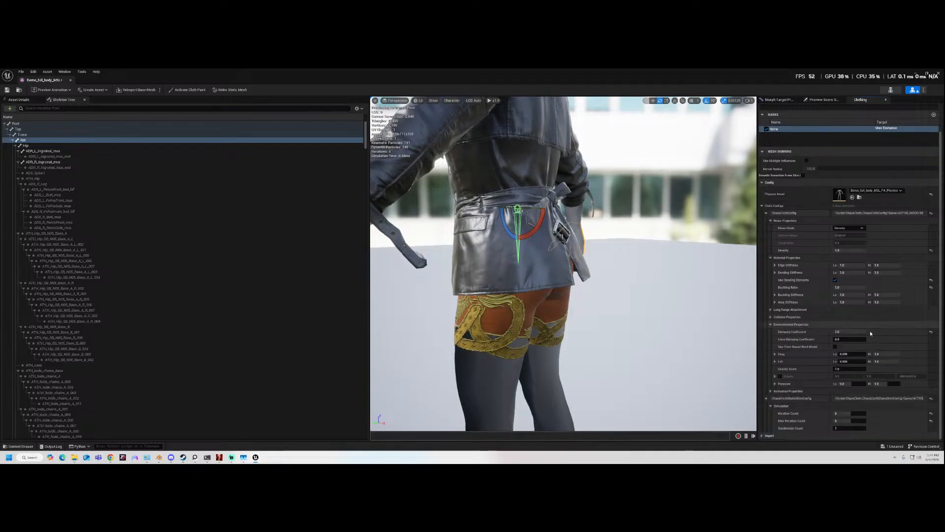
left_click(847, 317)
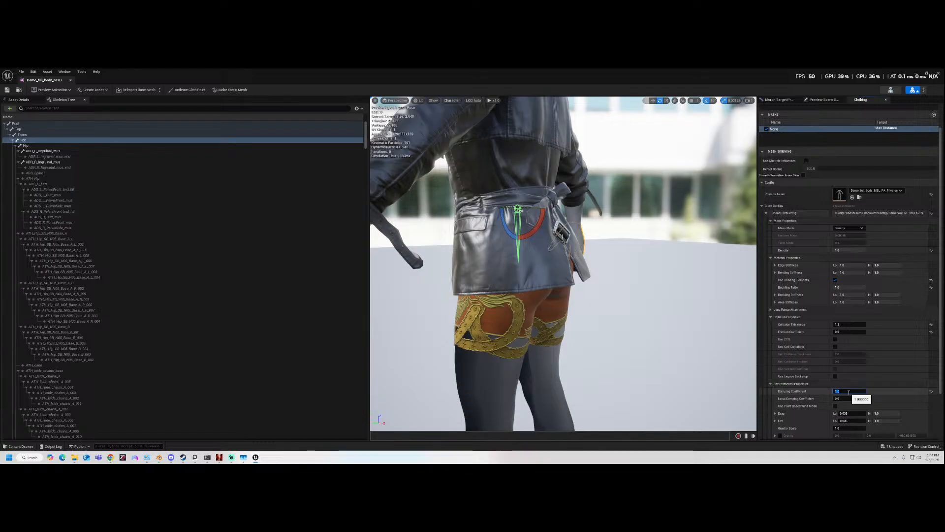
- Restore the Damping Coefficient to 0.5 and test the jacket's swing with another bone rotation
type("5")
key("Return")
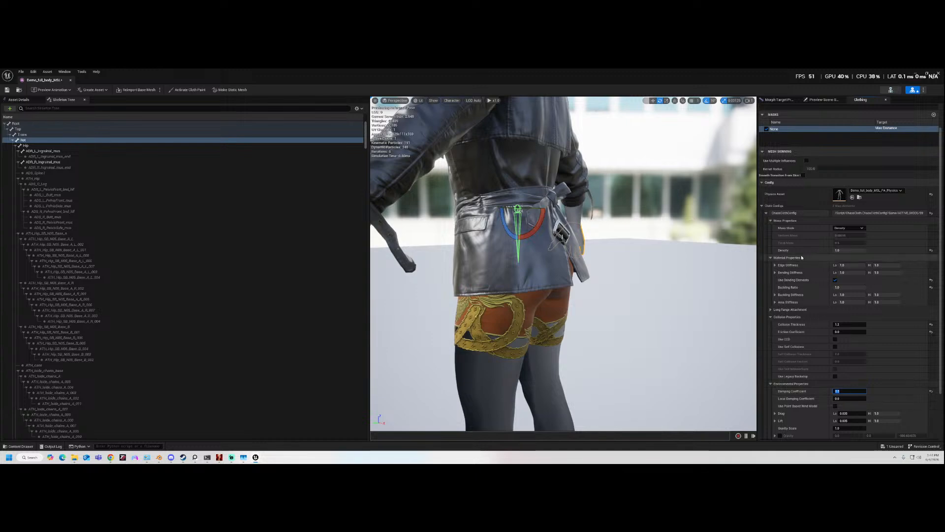
left_click_drag(524, 210, 559, 209)
scroll(887, 397, "down", 2)
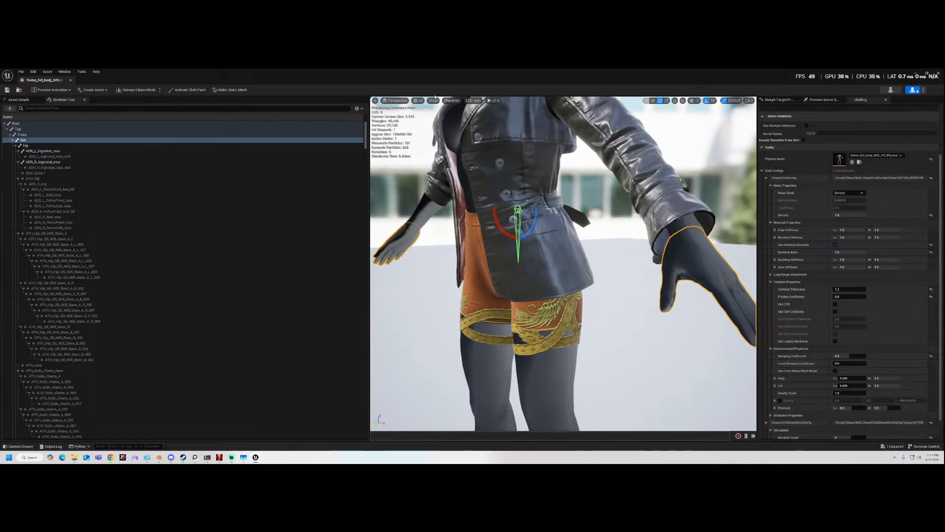
- Raise the preview clothing's Wind Strength and inspect the wind-blown jacket from the front
left_click(450, 100)
mouse_move(461, 134)
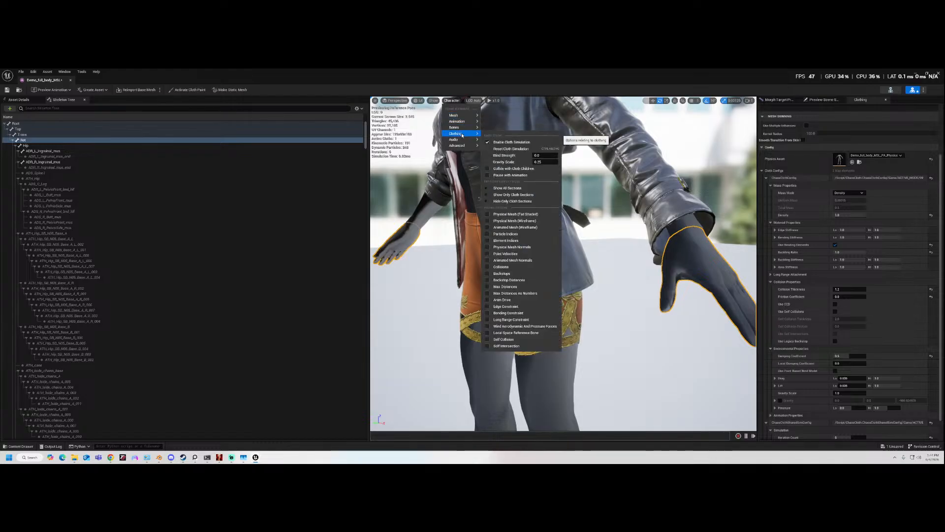
left_click(537, 155)
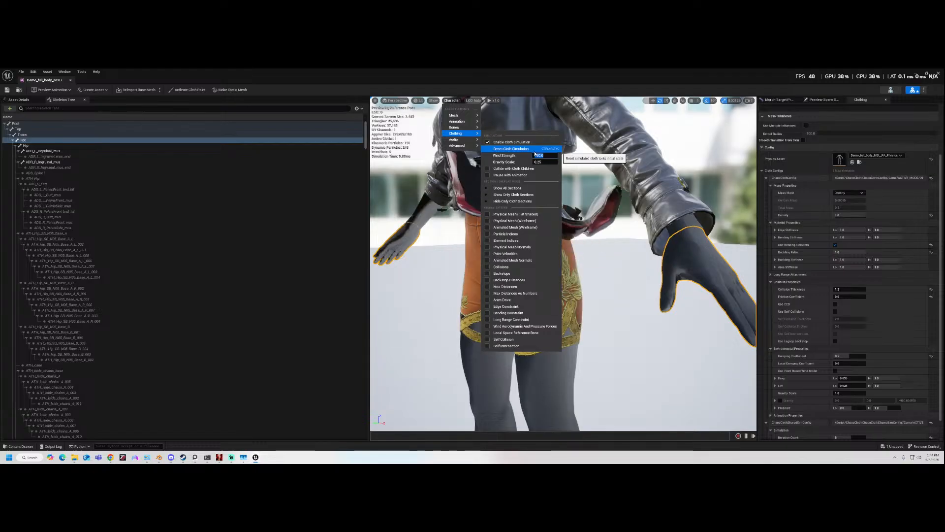
left_click(421, 243)
mouse_move(493, 266)
left_mouse_down("alt")
mouse_move(566, 267)
mouse_move(424, 266)
mouse_move(615, 266)
mouse_move(512, 267)
left_mouse_up("alt")
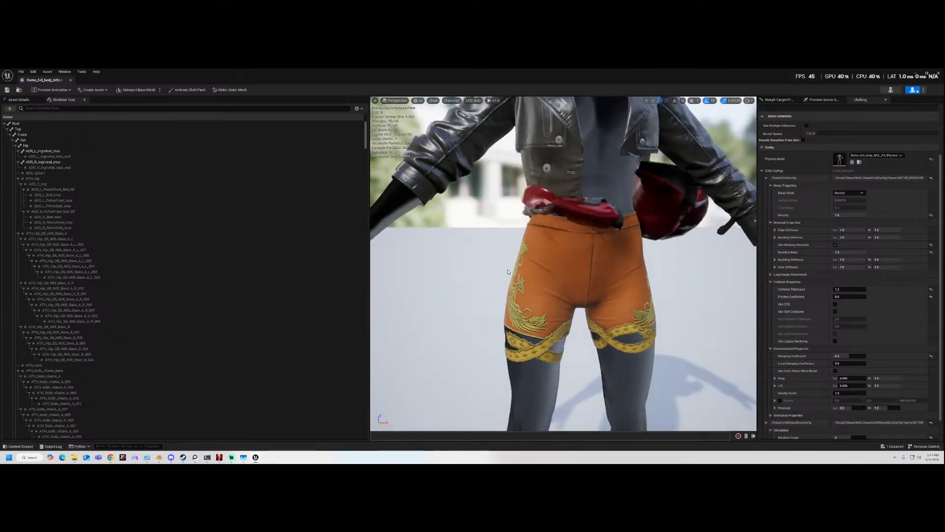
- Set the low values of both Drag and Lift to 0.0001 in the cloth config
left_click(848, 379)
type("0.0001")
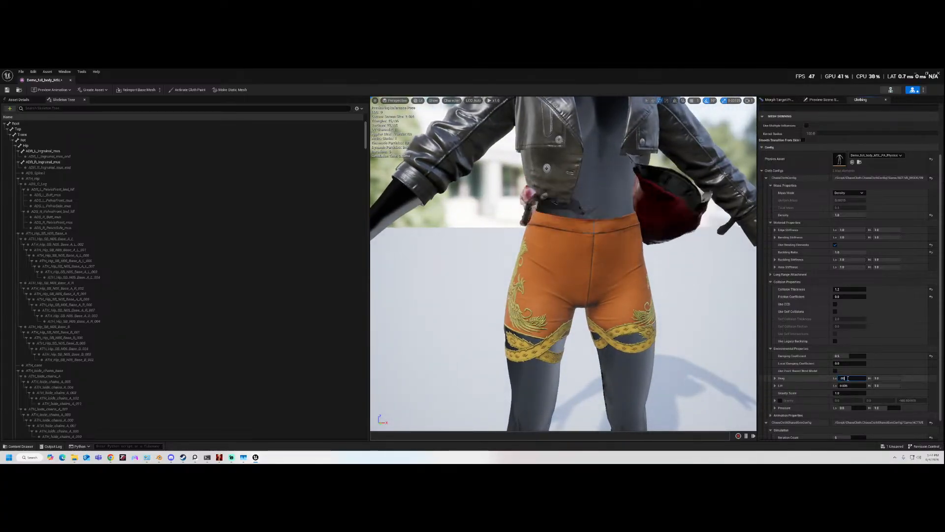
key("Return")
key("Tab")
type(".0001")
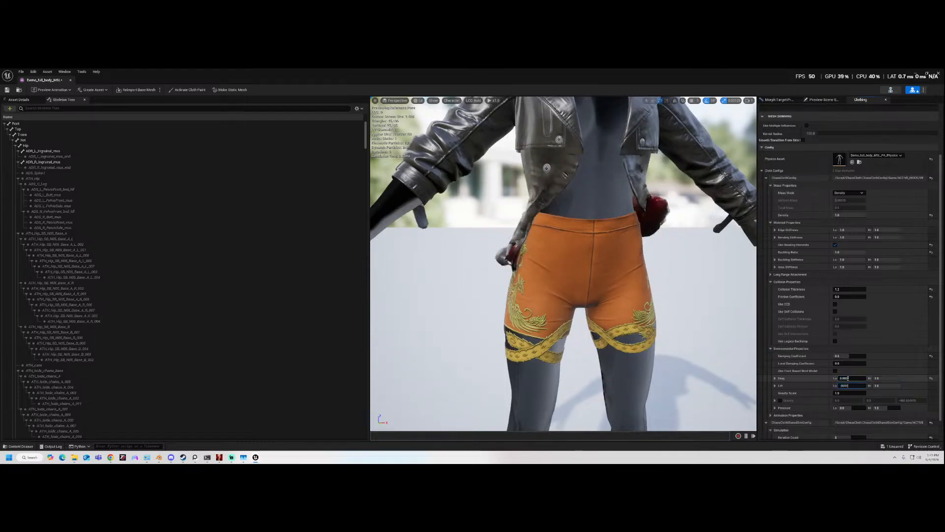
key("Return")
- Set the low value of Lift to 0.001 and inspect how the wind moves the jacket
left_click_drag(703, 351, 672, 350, "alt")
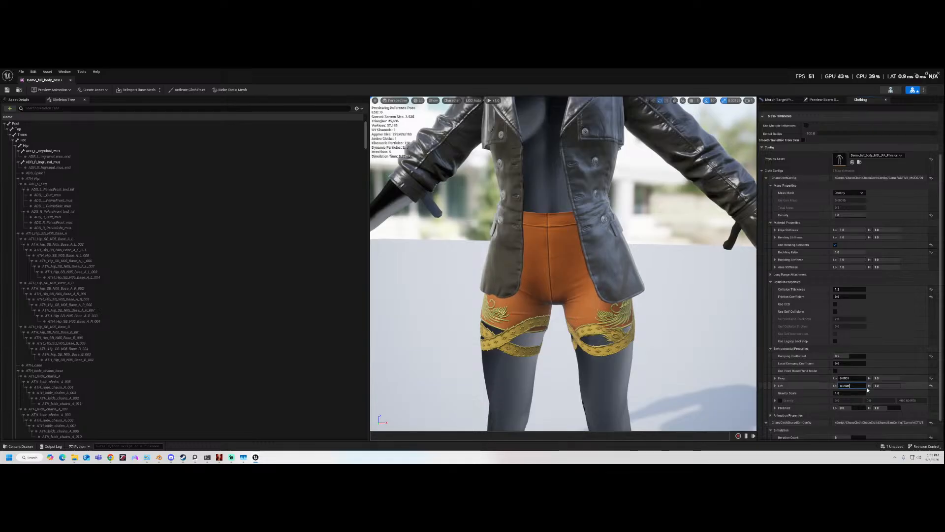
type("0.001")
key("Return")
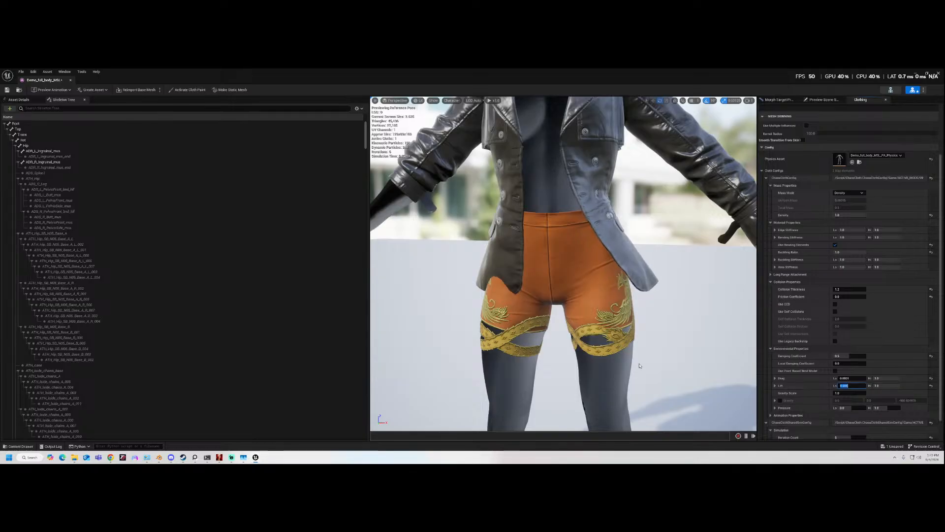
left_click_drag(626, 279, 531, 258, "alt")
- Select the parent bone of Hip in the skeleton, rotate it in the wind, and view the jacket on the full body
left_click(24, 140)
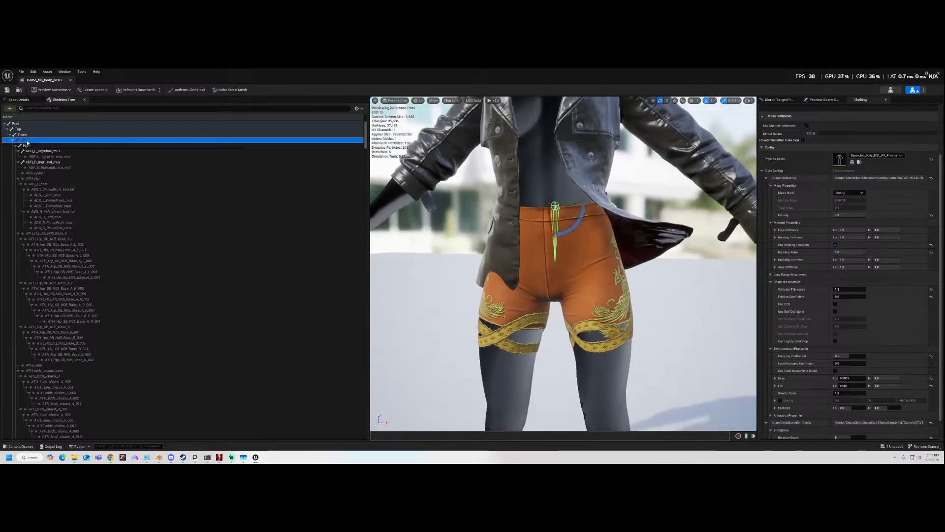
left_click_drag(575, 204, 751, 205)
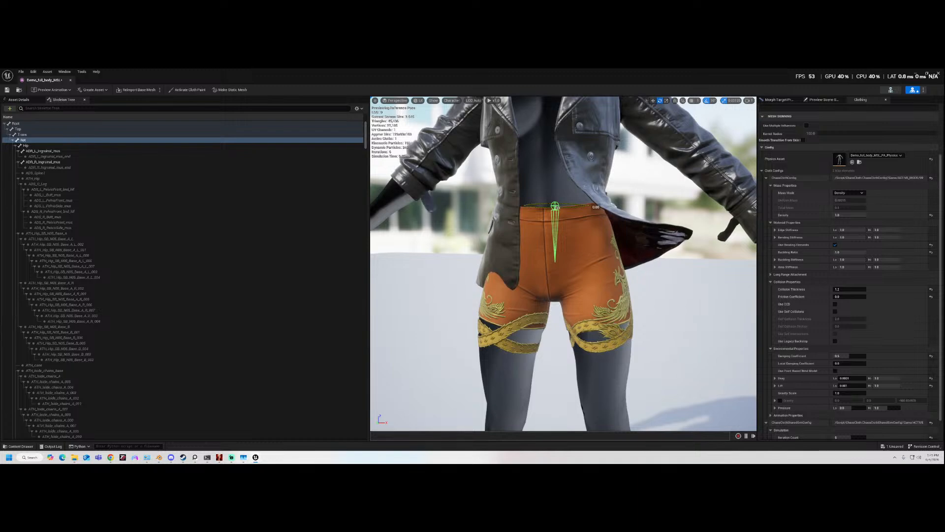
left_click_drag(564, 264, 563, 232, "alt")
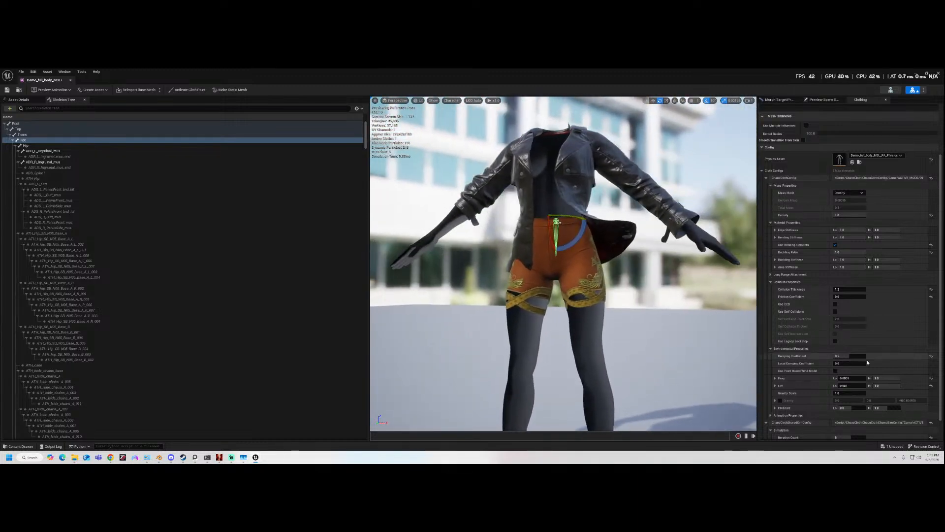
- Set Gravity Scale to 2.0 and test the jacket by rotating and moving the selected bone
left_click(843, 392)
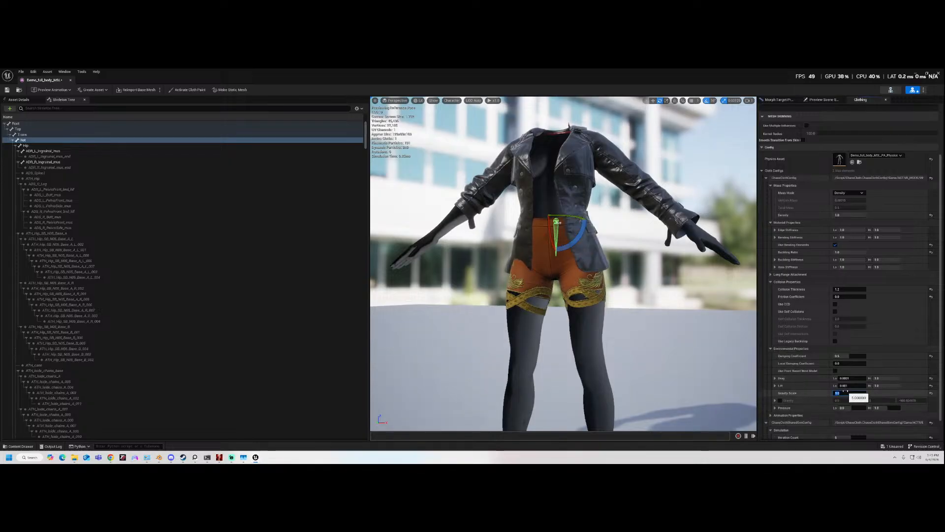
left_click_drag(572, 216, 648, 261)
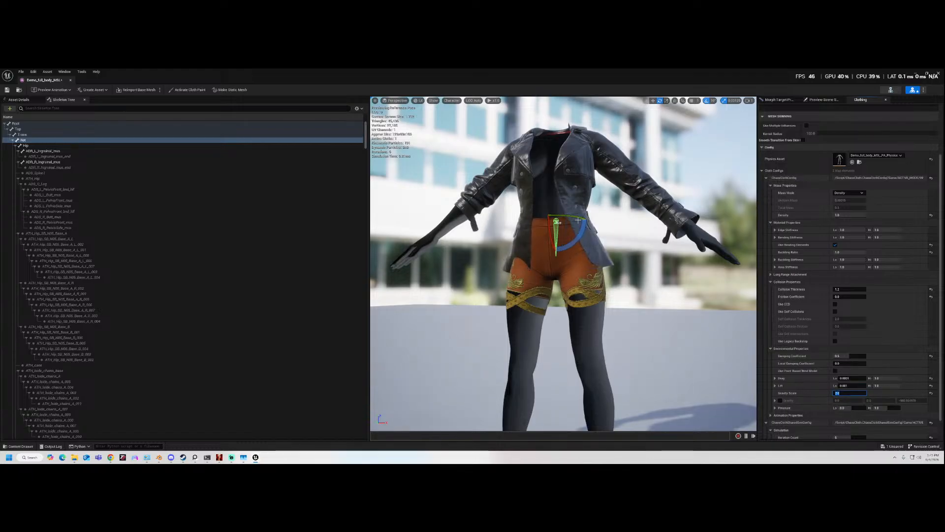
mouse_move(582, 236)
left_mouse_down()
mouse_move(547, 236)
mouse_move(615, 237)
mouse_move(523, 237)
mouse_move(586, 237)
mouse_move(546, 236)
mouse_move(573, 236)
mouse_move(578, 221)
mouse_move(566, 225)
mouse_move(569, 217)
mouse_move(546, 229)
mouse_move(590, 219)
left_mouse_up()
left_click(653, 101)
left_click_drag(556, 232, 645, 208)
left_click_drag(674, 241, 721, 259, "alt")
scroll(865, 363, "down", 1)
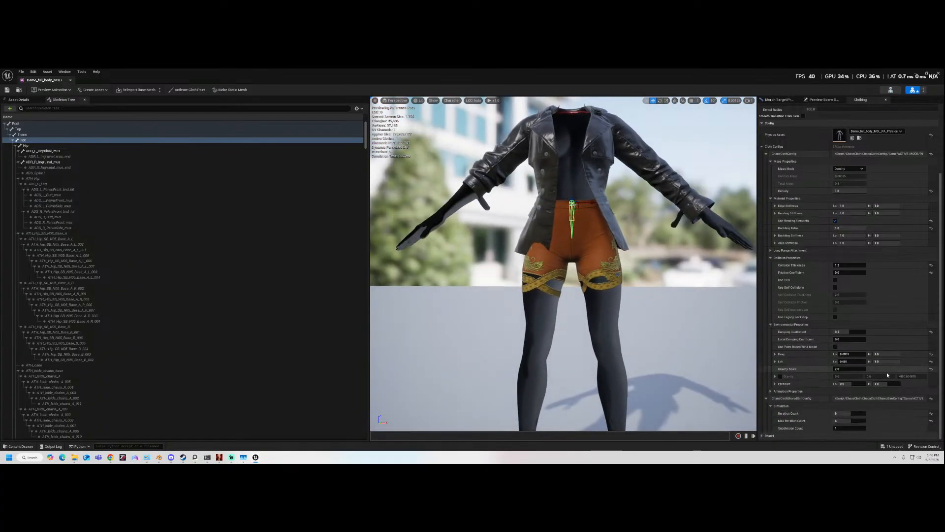
- Try Angular Velocity Scale at 0.0 and 1.0 while moving and rotating the bone, and restore it to 0.75
left_click(771, 392)
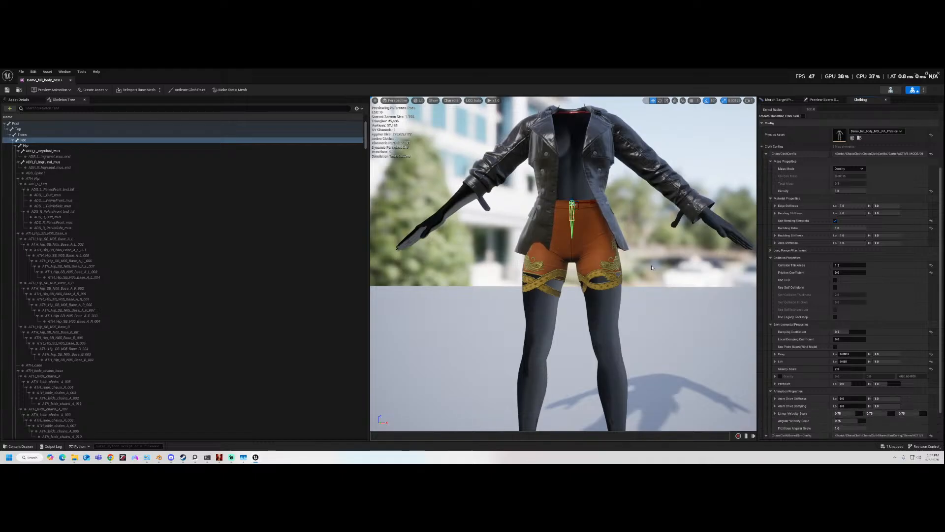
mouse_move(589, 203)
left_mouse_down()
mouse_move(519, 209)
mouse_move(605, 210)
left_mouse_up()
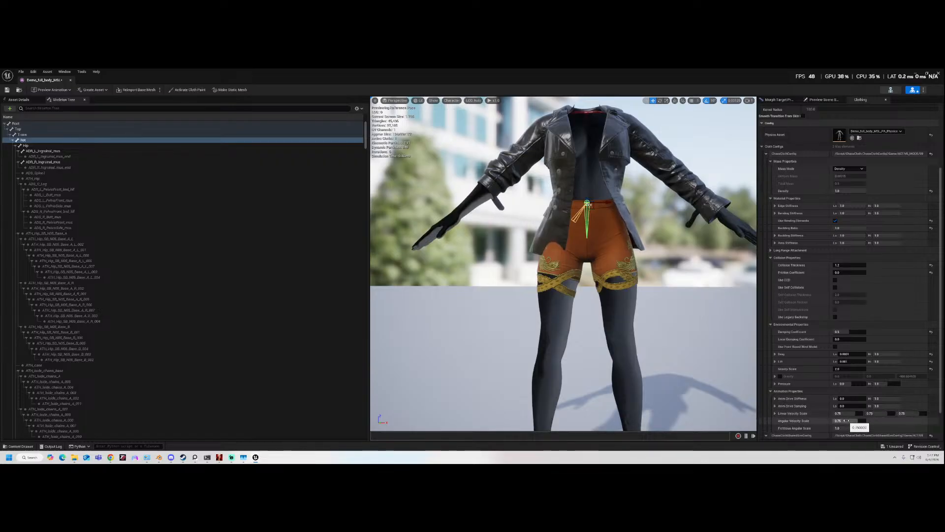
left_click_drag(846, 420, 822, 421)
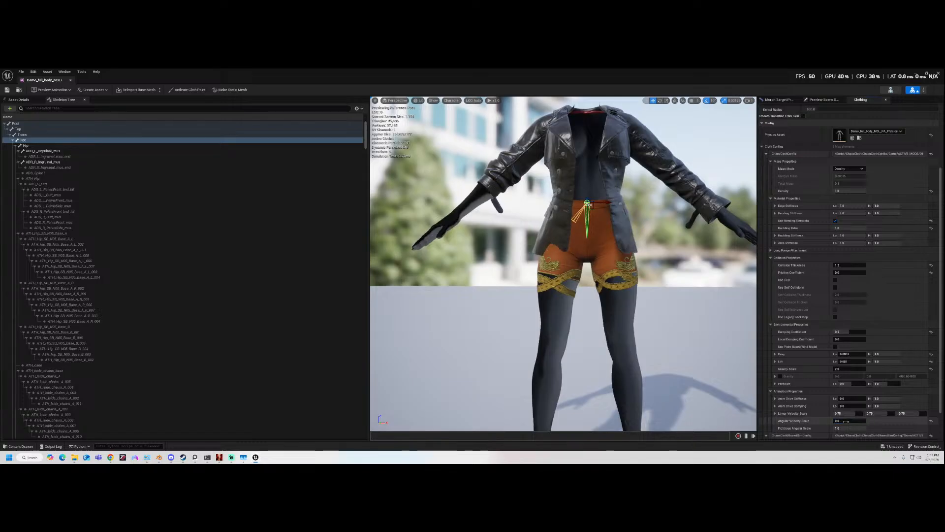
left_click(661, 100)
mouse_move(576, 201)
left_mouse_down()
mouse_move(611, 209)
mouse_move(575, 201)
left_mouse_up()
left_click_drag(837, 421, 868, 420)
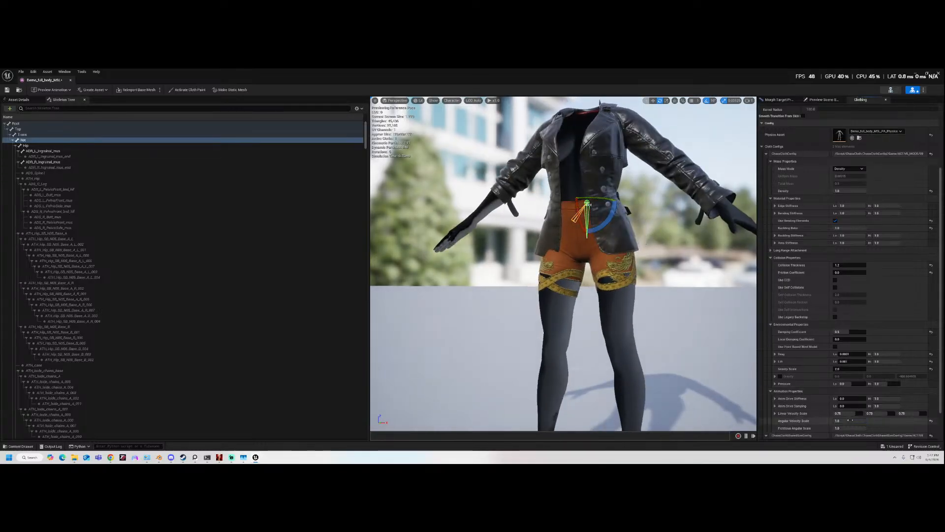
left_click_drag(577, 200, 613, 201)
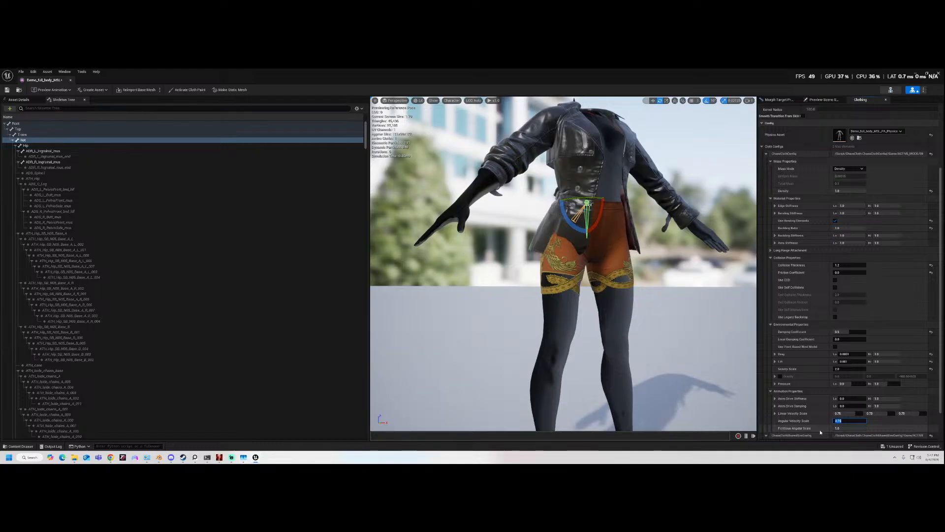
- Raise the low value of Anim Drive Stiffness and rotate the bone to test the jacket's response
scroll(827, 333, "down", 2)
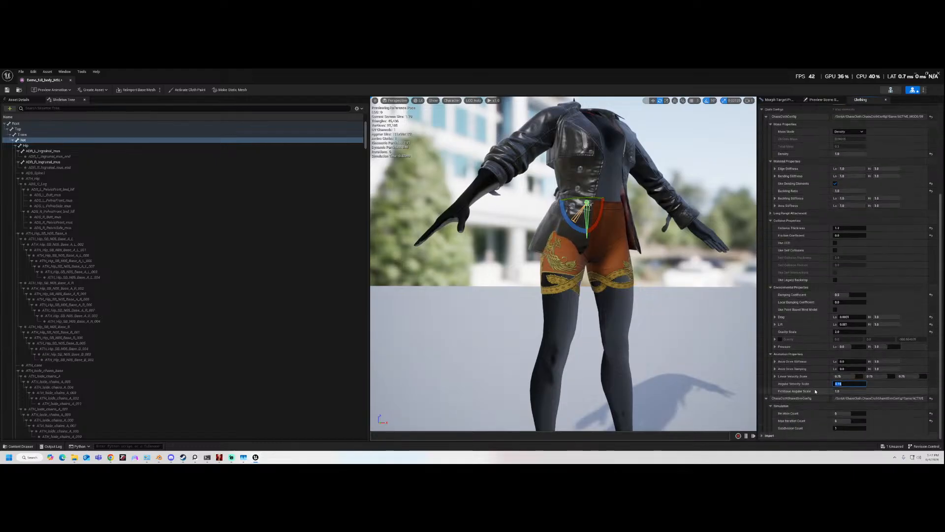
left_click(815, 363)
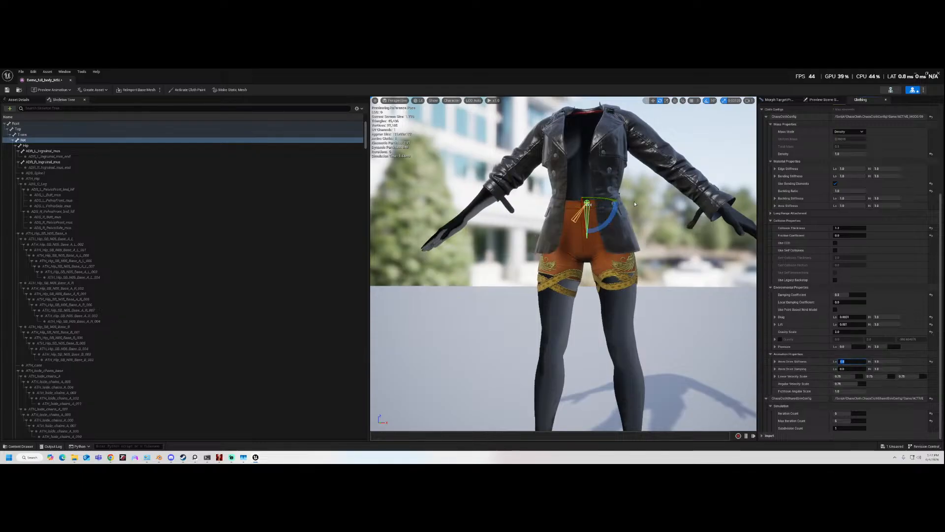
key("Return")
left_click_drag(590, 197, 618, 199)
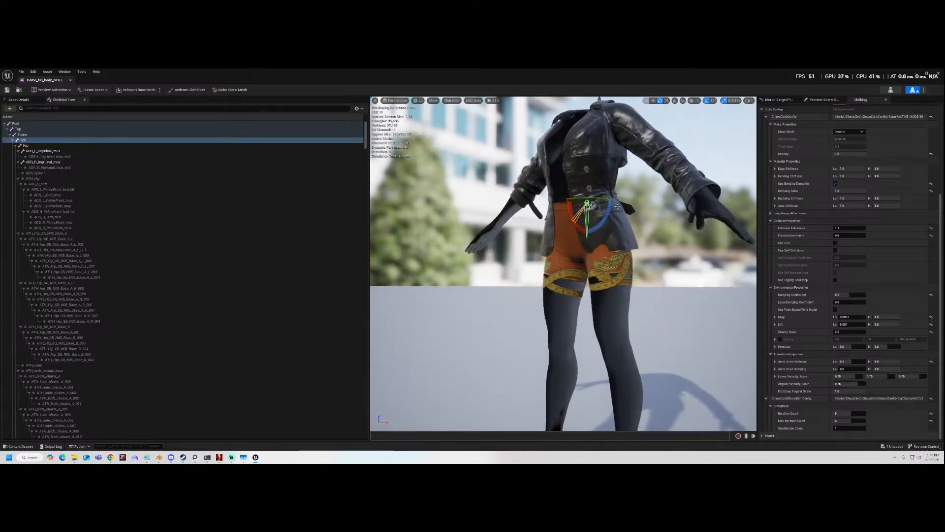
- Set the low value of Anim Drive Stiffness to 0.1 and check the jacket while rotating the bone
left_click(842, 362)
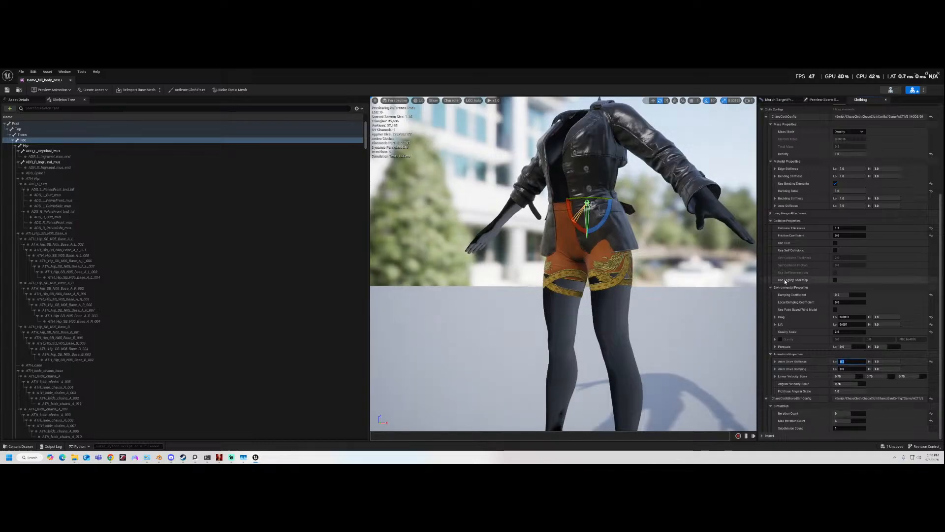
left_click_drag(591, 201, 588, 204)
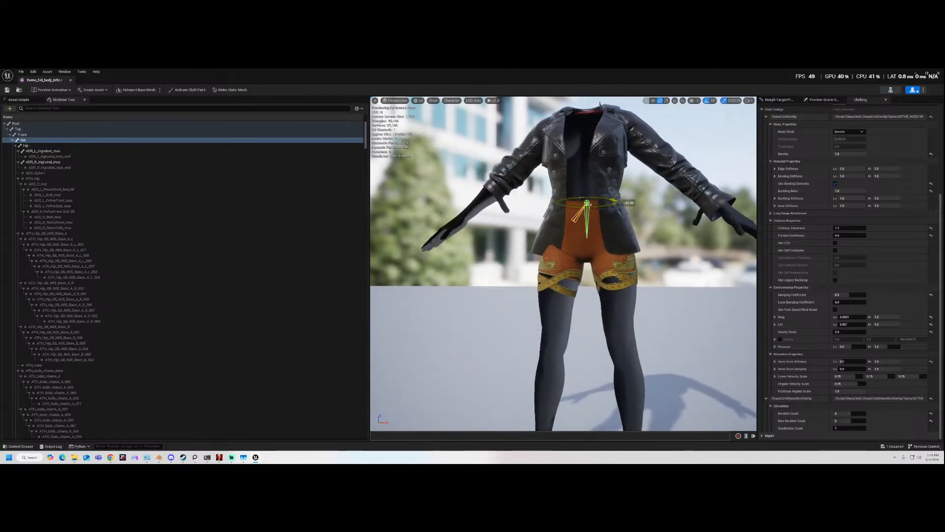
left_click(848, 361)
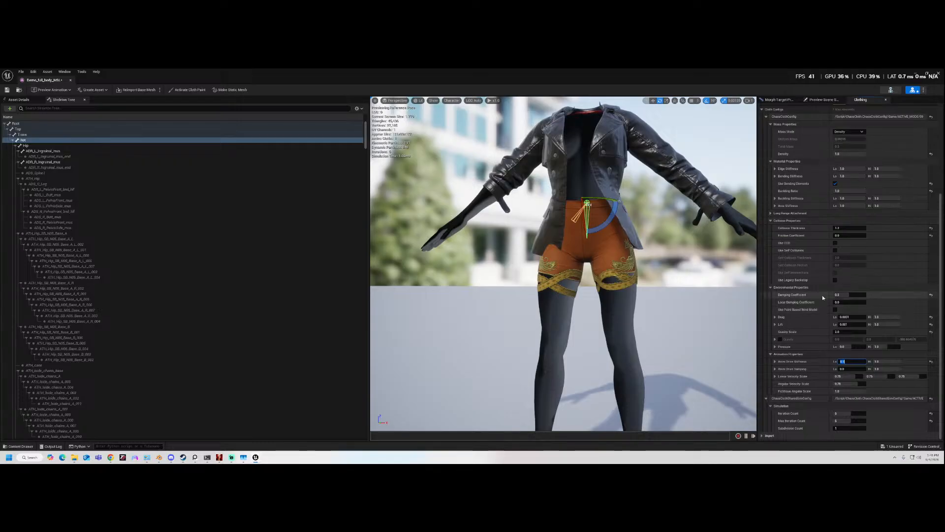
mouse_move(803, 303)
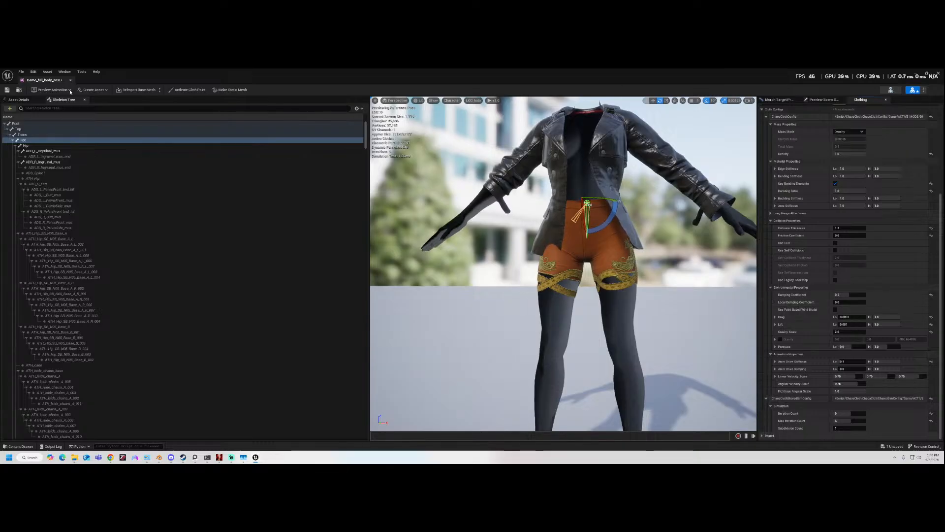
- Save and close the jacket mesh, open the full-body physics asset and view its existing bodies from the front
left_click(6, 91)
left_click(70, 80)
double_click(277, 293)
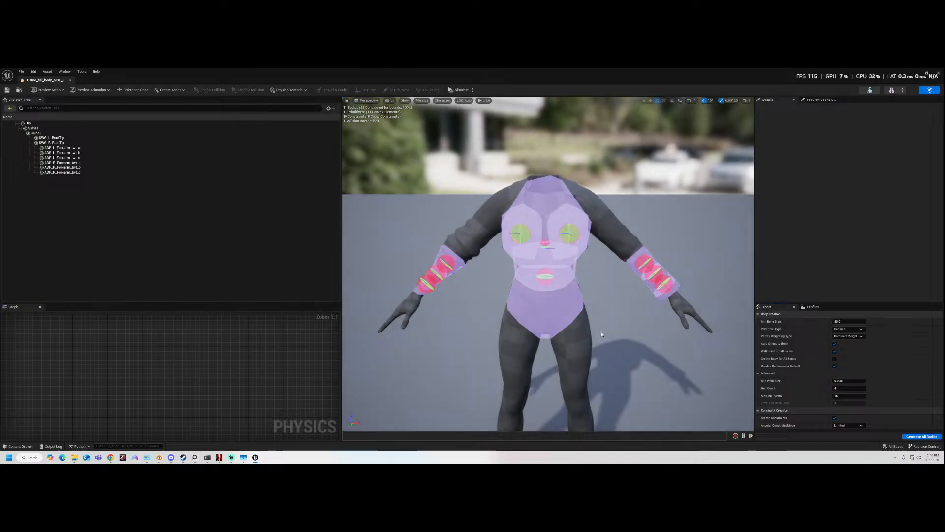
mouse_move(604, 329)
left_mouse_down()
mouse_move(615, 291)
mouse_move(616, 330)
mouse_move(616, 291)
mouse_move(599, 348)
left_mouse_up()
- Show the skeleton's bones in the physics asset's tree and filter them by "thigh"
left_click(328, 108)
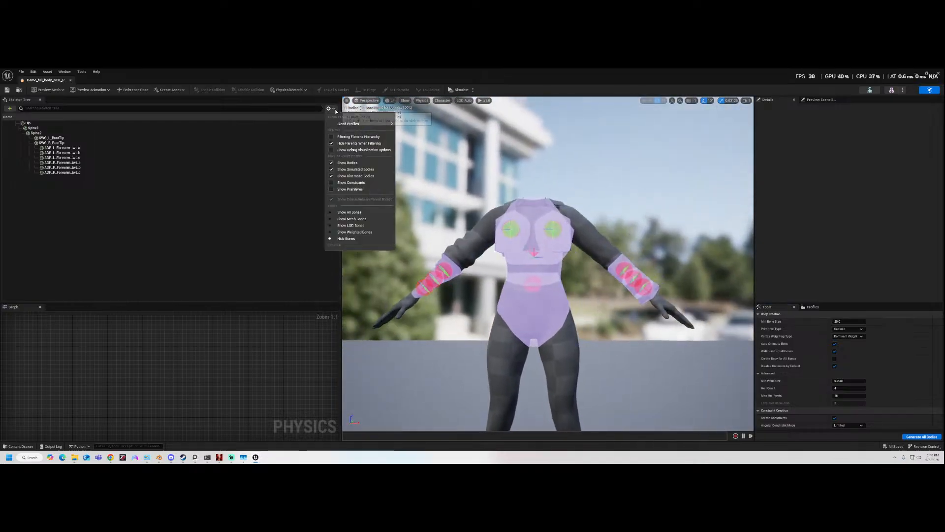
left_click(354, 217)
left_click(102, 108)
type("thigh")
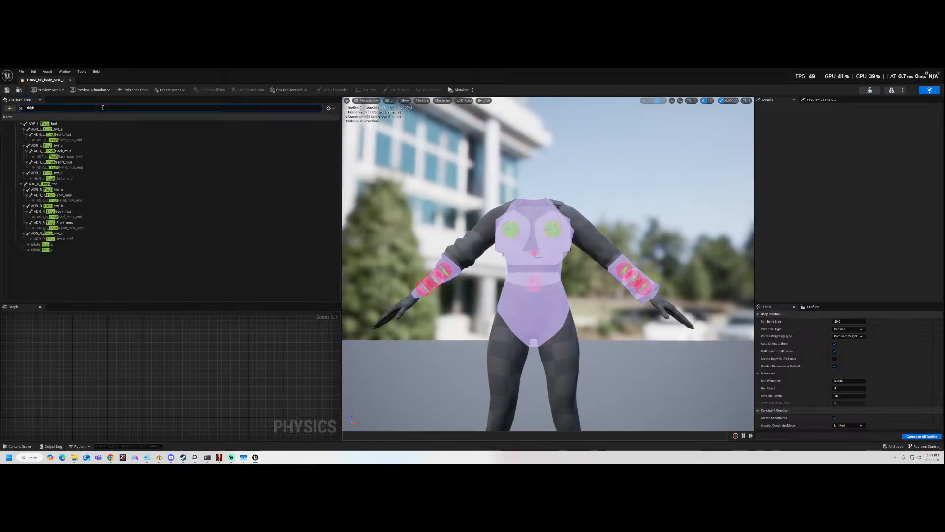
- Add physics bodies to the left and right thigh twist bones a, b and c
left_click(90, 129)
left_click(74, 146, "ctrl")
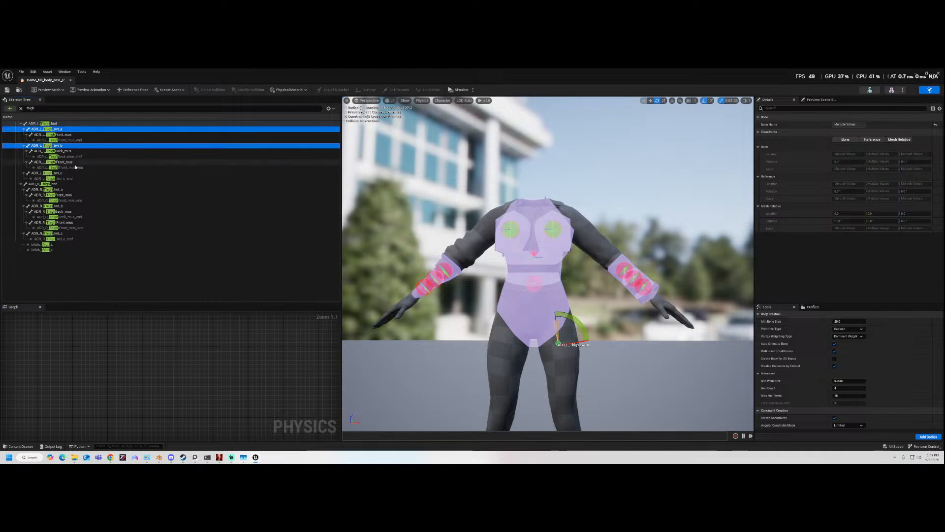
left_click(59, 173, "ctrl")
left_click(71, 189, "ctrl")
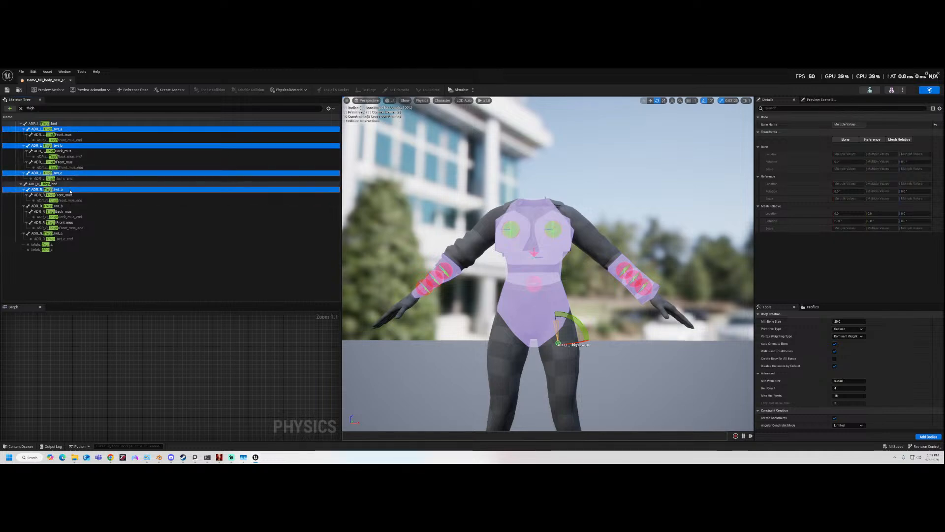
left_click(73, 205, "ctrl")
left_click(74, 233, "ctrl")
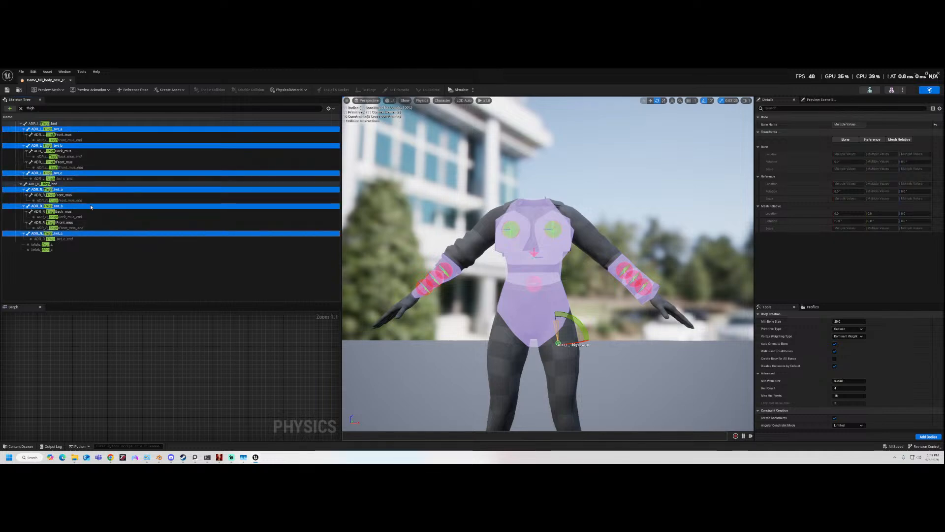
right_click(92, 208)
mouse_move(134, 260)
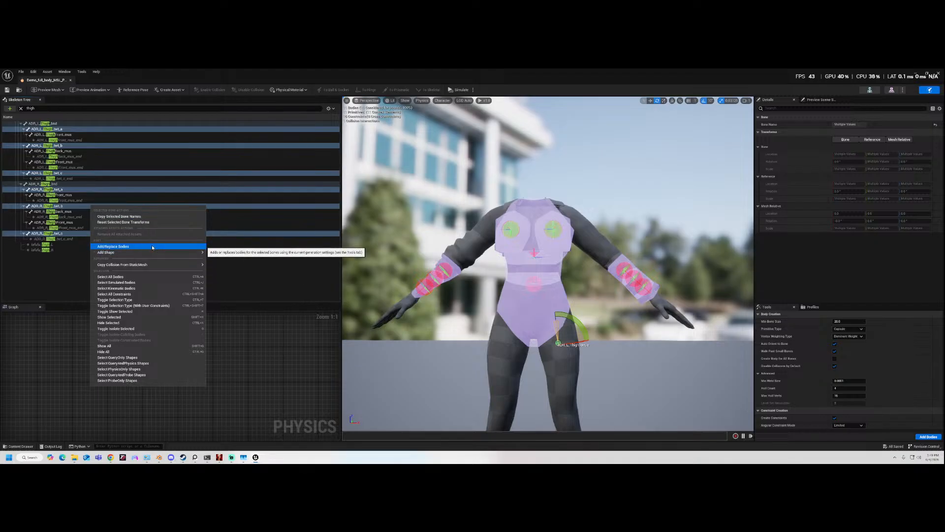
left_click(151, 246)
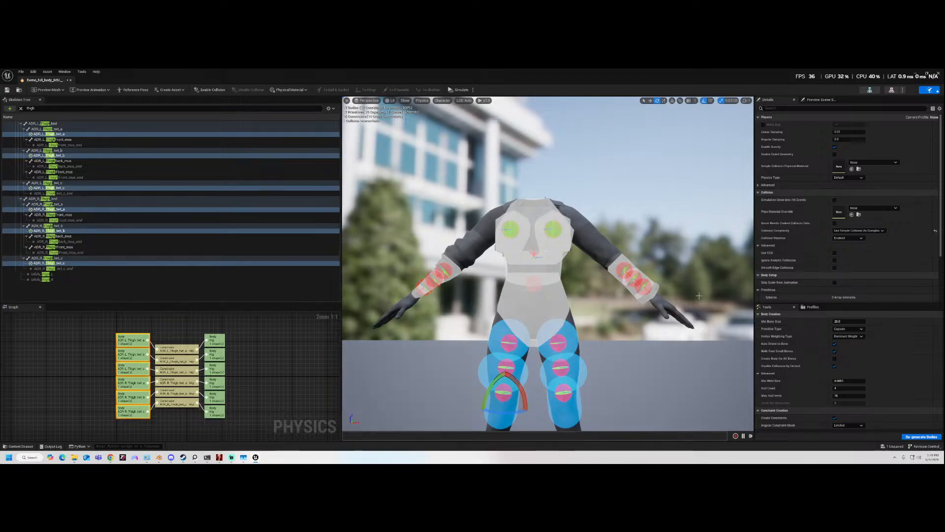
- Regenerate the thigh bodies with primitive type Single Convex Hull and Max Hull Verts set to 64
left_click(852, 329)
left_click(872, 357)
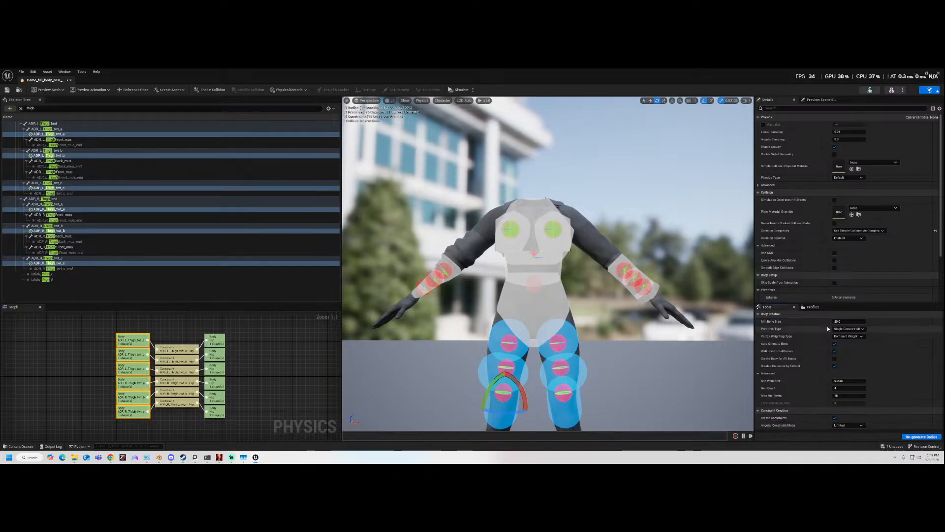
left_click(922, 437)
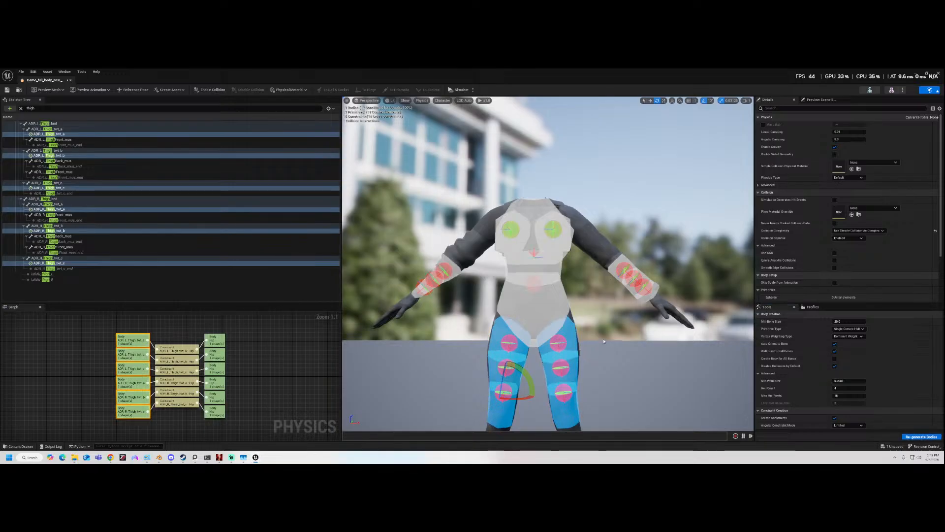
left_click_drag(603, 343, 566, 325, "alt")
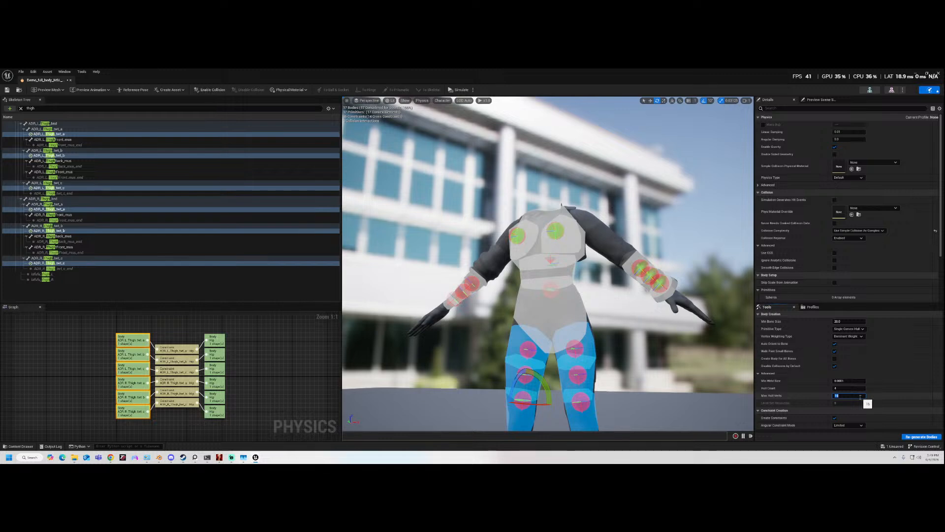
left_click(919, 437)
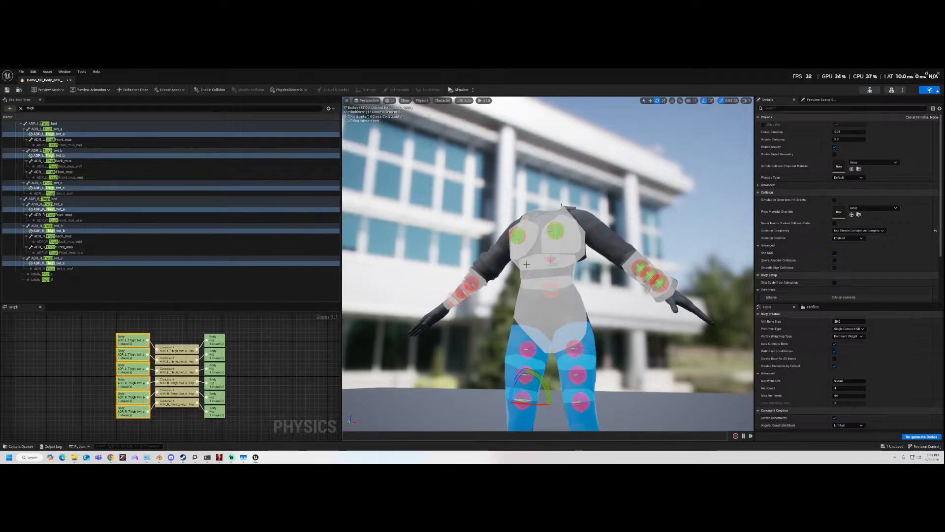
left_click_drag(587, 329, 606, 371, "alt")
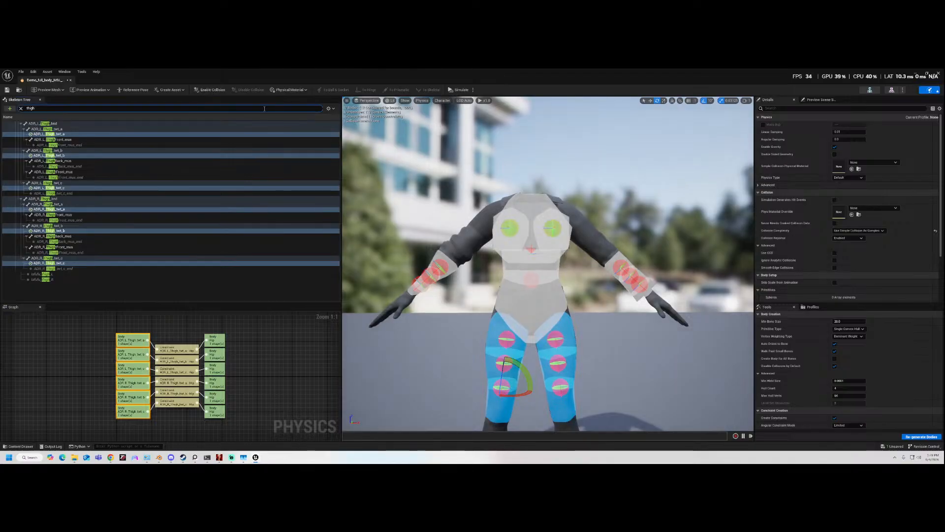
- Filter the bones by "pelv" and add physics bodies to the left and right PelvisSide_mus bones
key("ctrl+a")
key("BackSpace")
type("a")
key("BackSpace")
type("pelv")
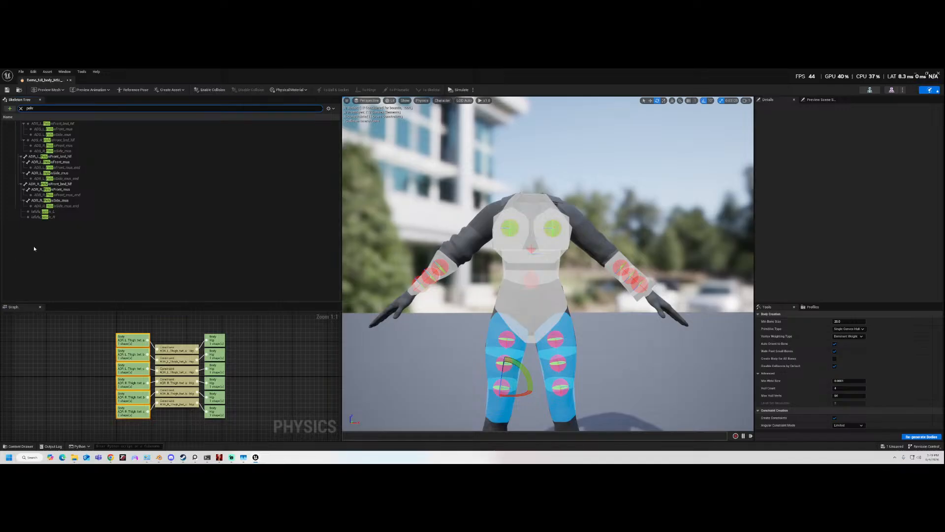
left_click(73, 173)
left_click(74, 200, "ctrl")
right_click(75, 202)
left_click(122, 242)
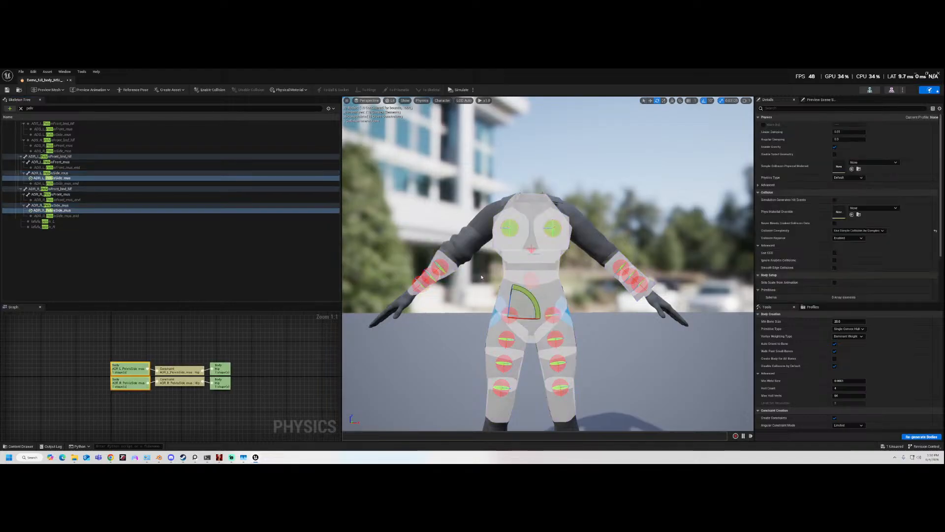
mouse_move(610, 331)
left_mouse_down("alt")
mouse_move(443, 328)
mouse_move(384, 315)
mouse_move(364, 291)
mouse_move(473, 325)
mouse_move(593, 328)
left_mouse_up("alt")
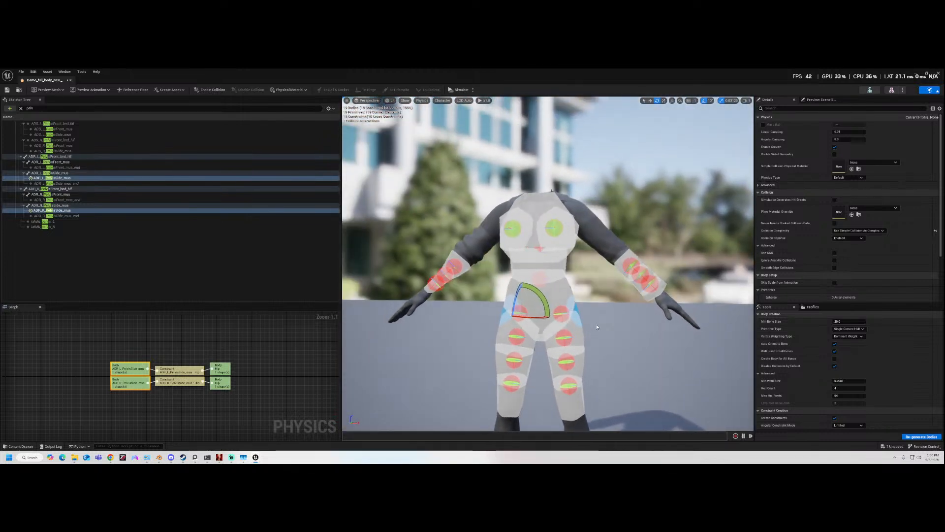
- Save and close the physics asset, and try to open the full-body skeletal mesh from the simulated folder
left_click(6, 90)
left_click(71, 81)
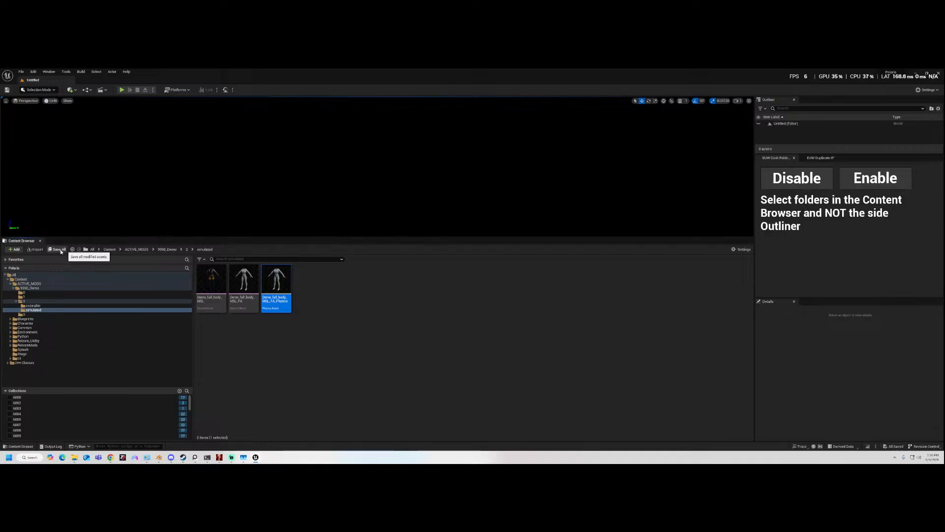
left_click(221, 278)
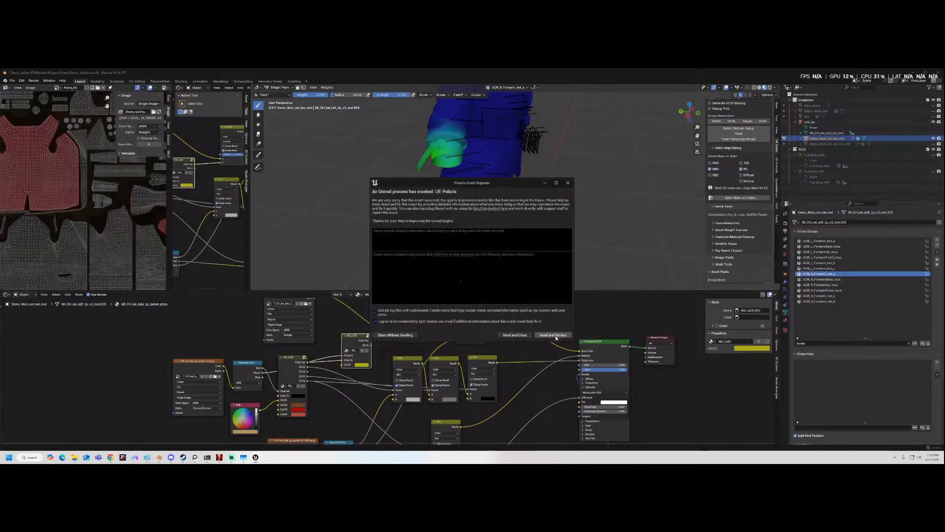
- Send the crash report with a restart and switch back to the relaunched Unreal Editor
left_click(552, 335)
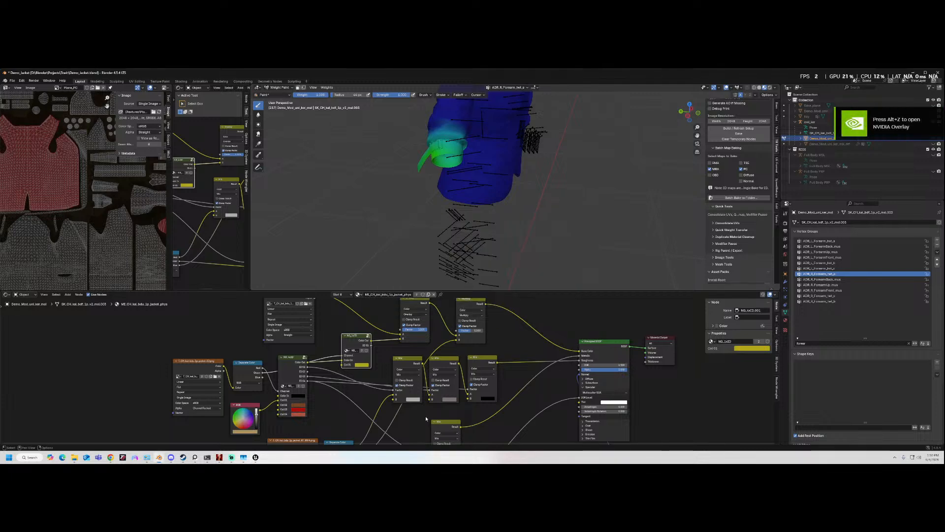
left_click(255, 458)
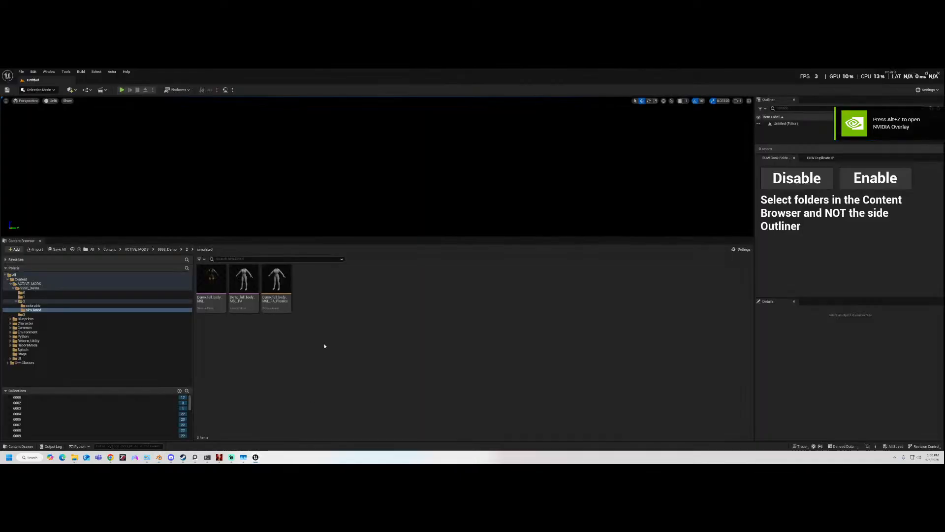
- Open the full-body skeletal mesh and its physics asset from the simulated folder to check them, and close the asset editor
left_click(223, 280)
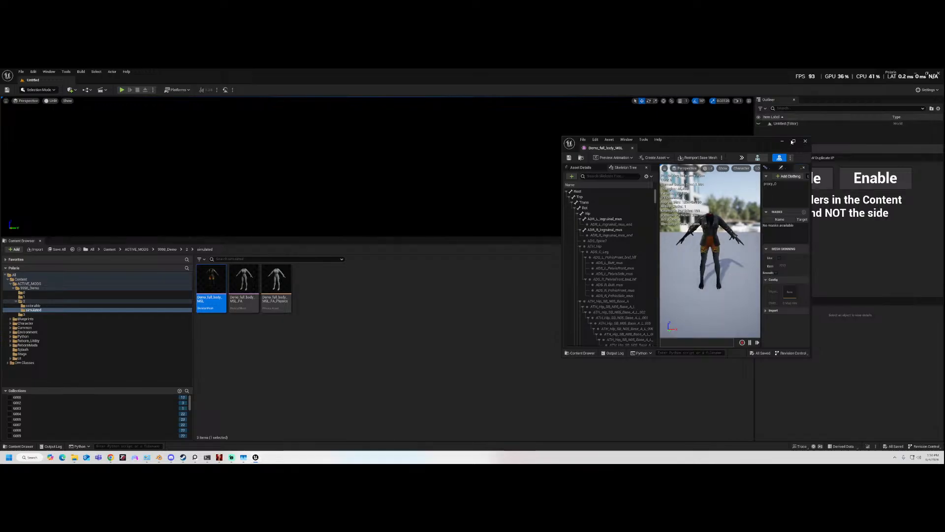
left_click(793, 142)
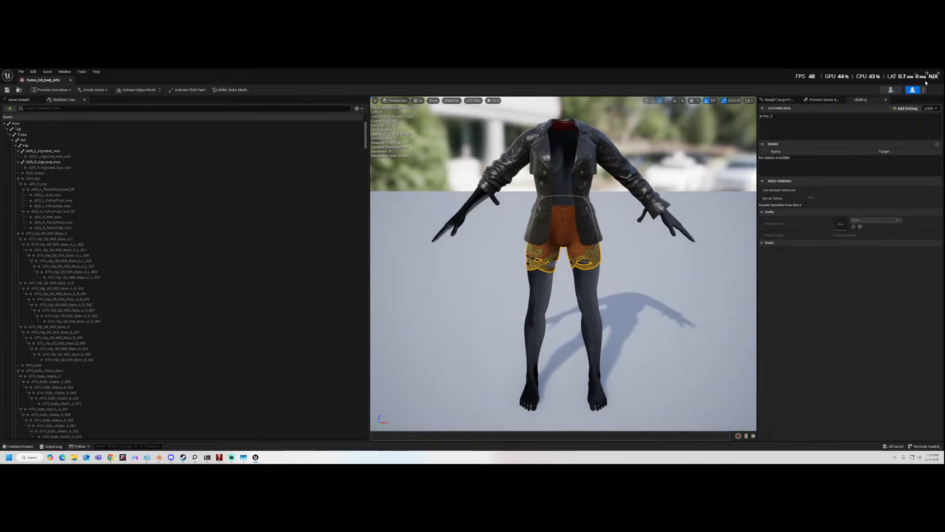
left_click(19, 100)
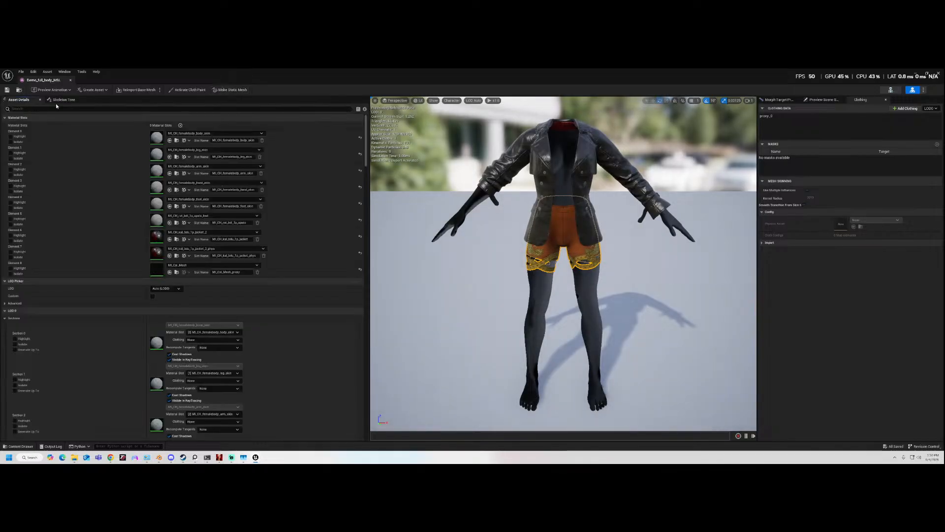
left_click(915, 73)
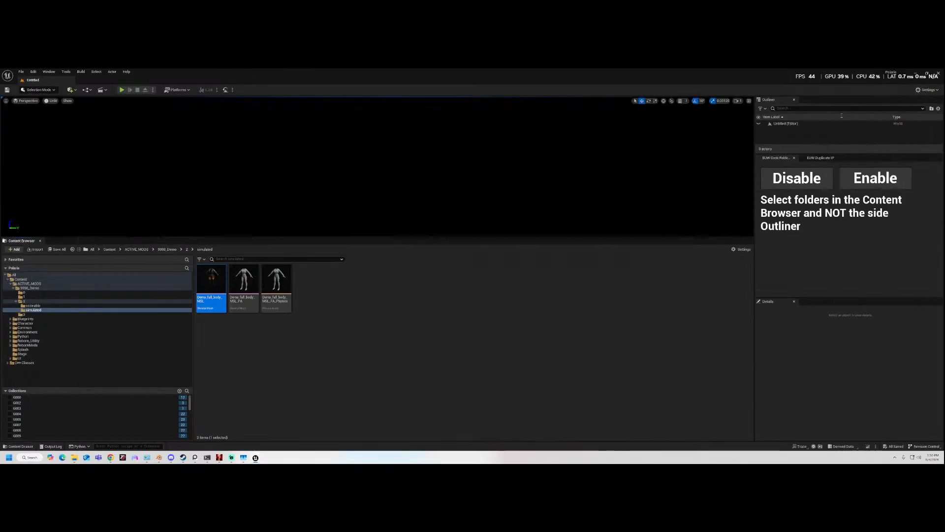
double_click(278, 283)
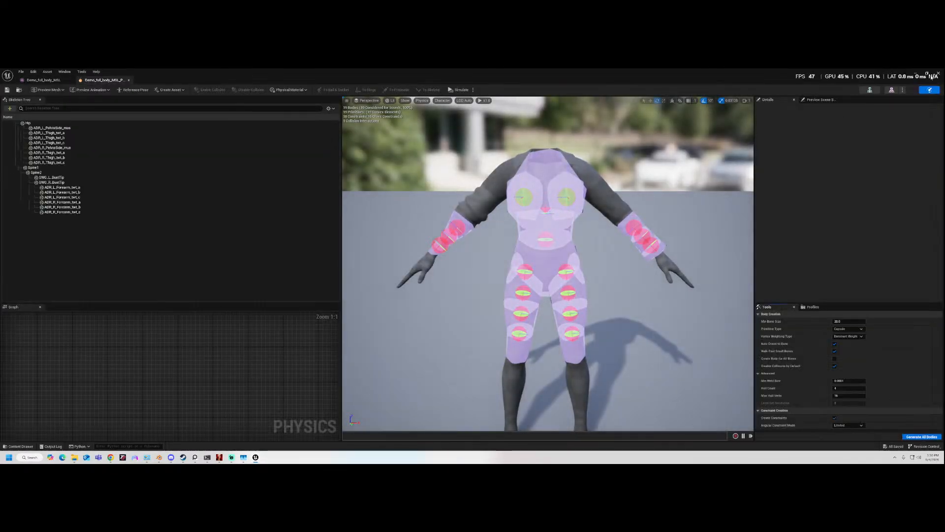
left_click(937, 74)
left_click(214, 295)
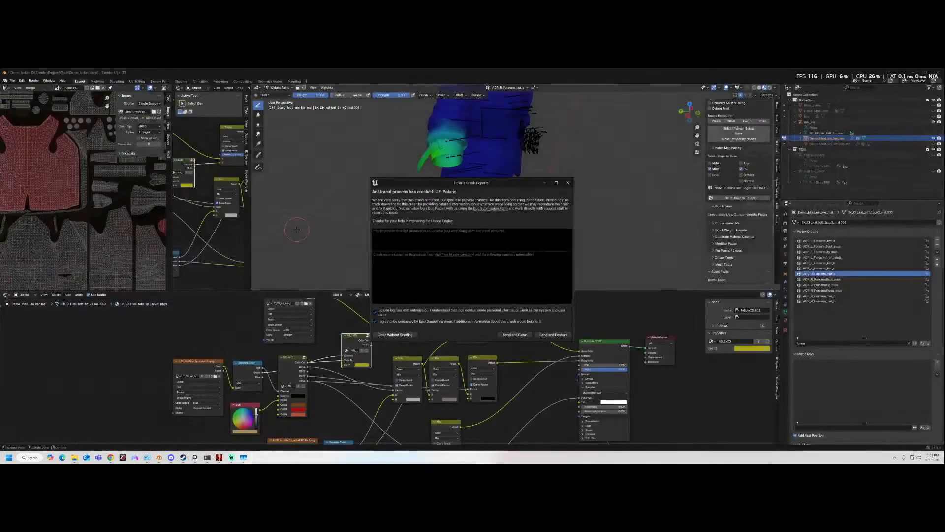
- Submit the crash report with a restart and bring the relaunched Unreal Editor to the front
left_click(553, 336)
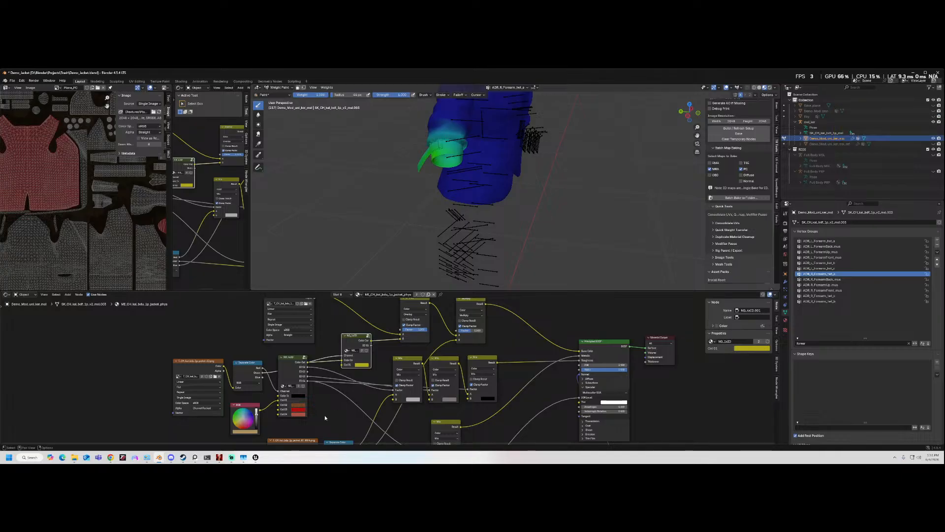
left_click(257, 457)
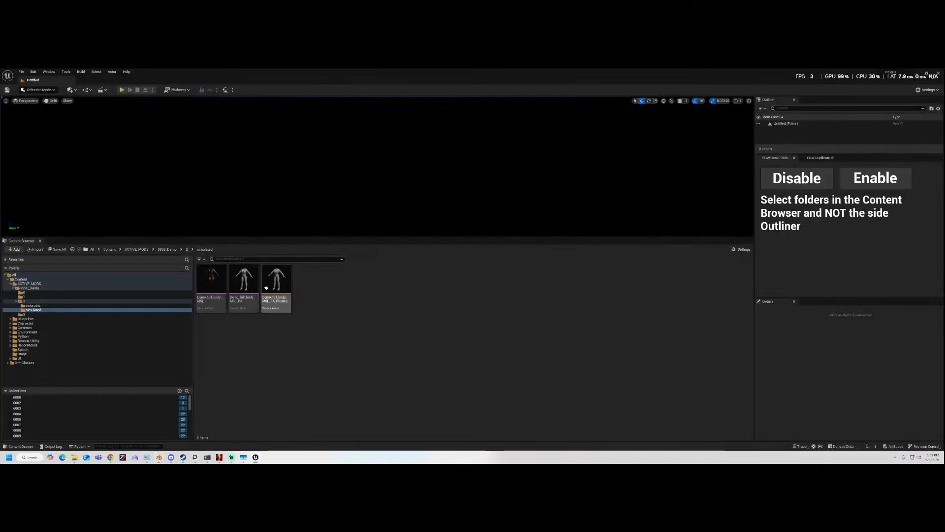
- Open the full-body skeletal mesh and assign the PA_Physics physics asset to the config of its proxy_0 clothing data
left_click(215, 289)
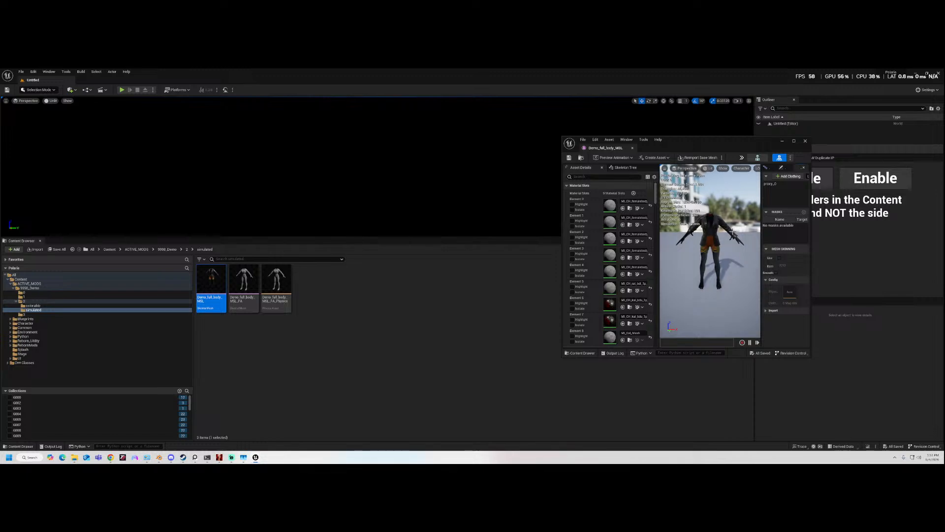
left_click(793, 141)
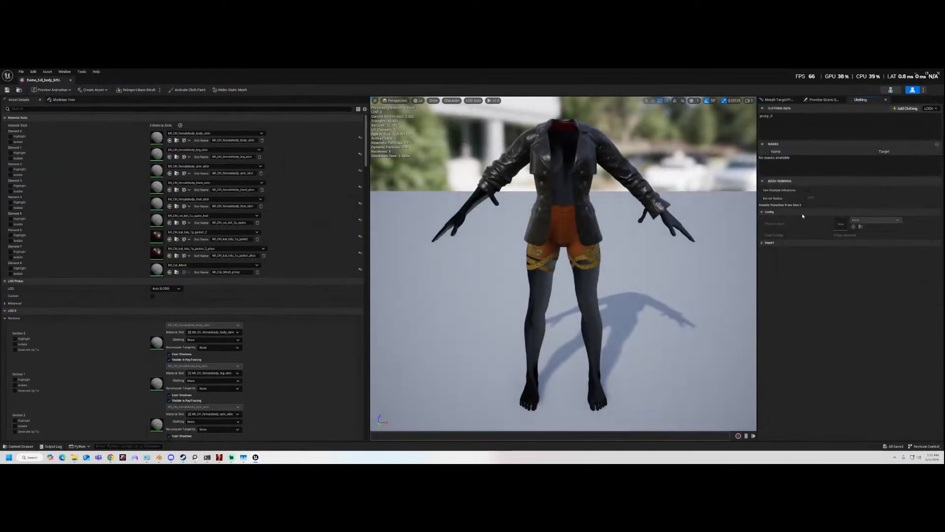
left_click(768, 115)
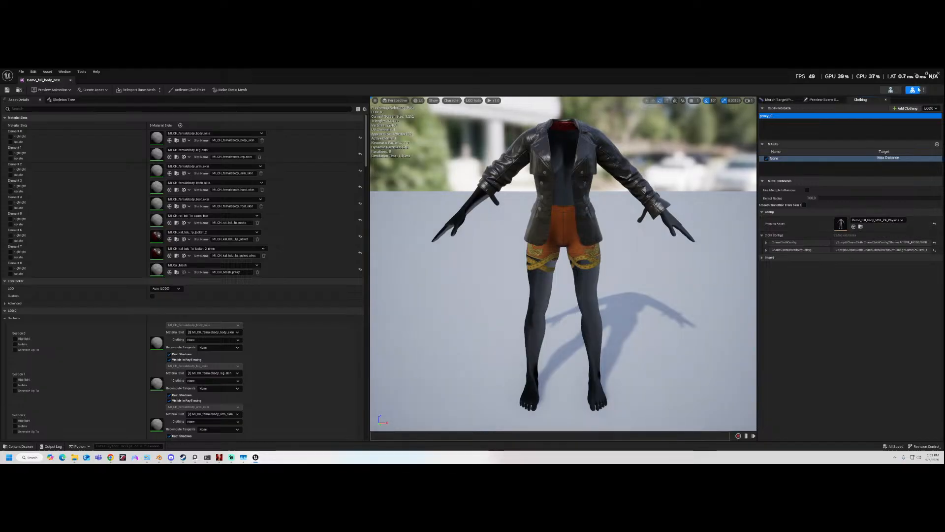
left_click(928, 75)
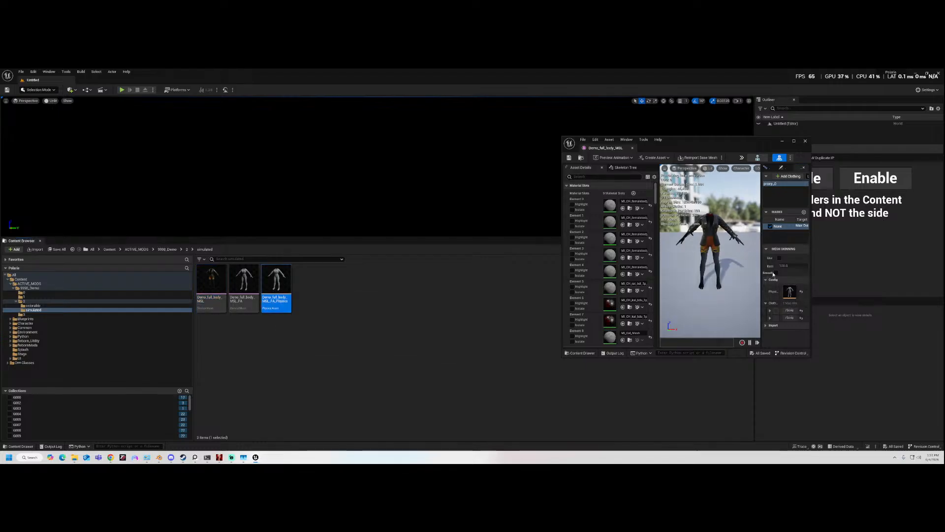
left_click_drag(761, 290, 692, 296)
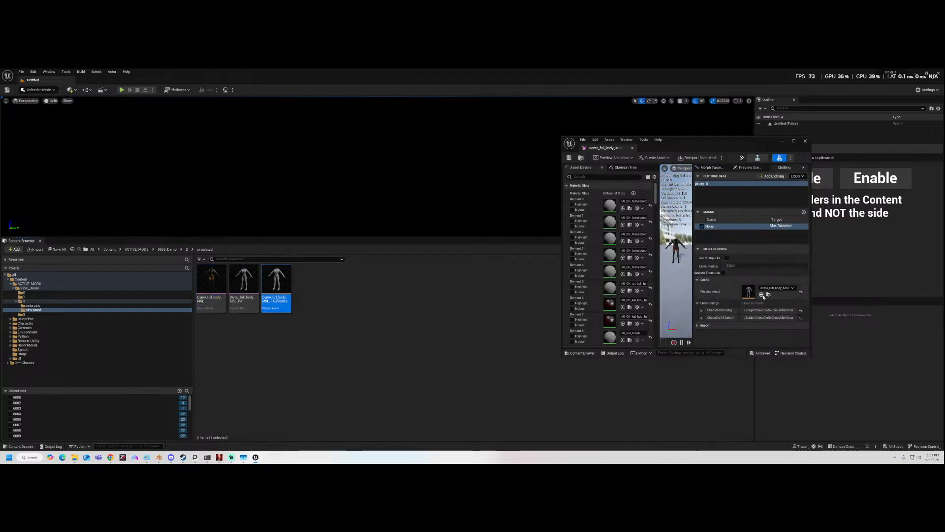
left_click(762, 295)
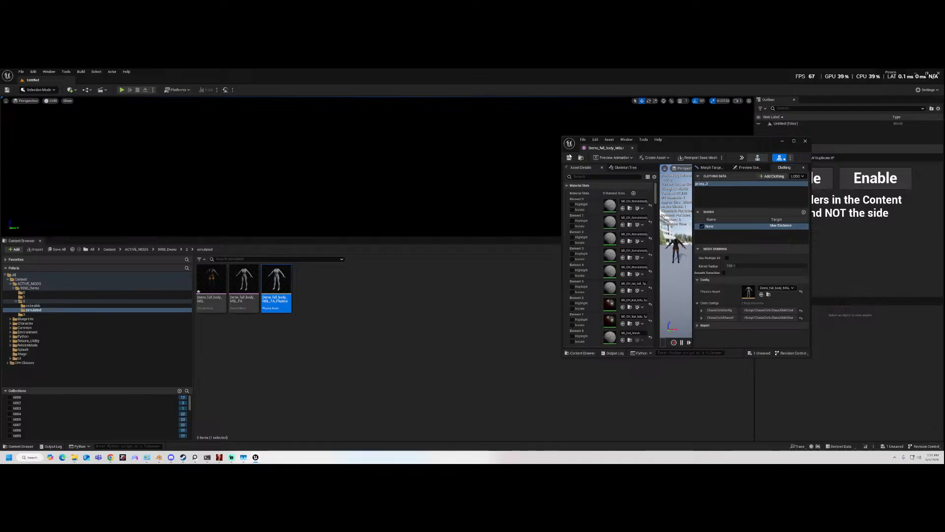
left_click(794, 141)
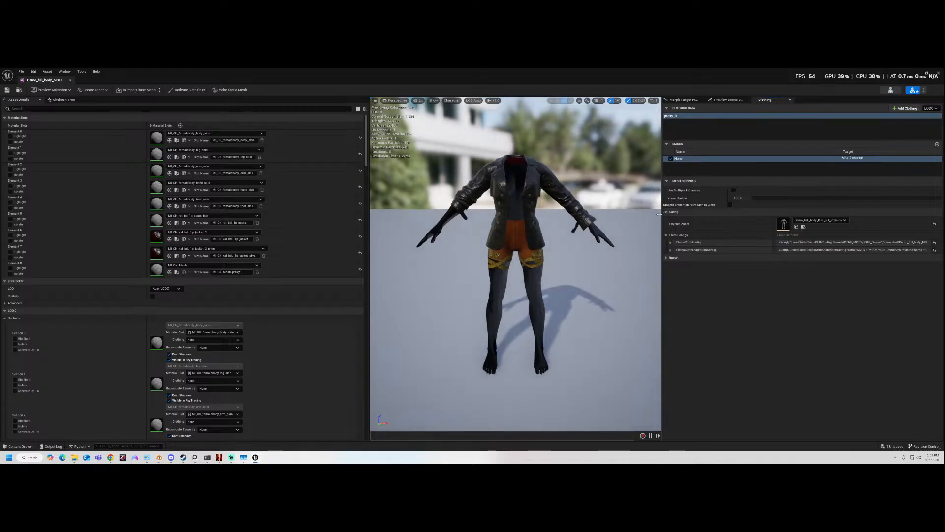
- Select the Rot bone in the skeleton tree and rotate it to test the jacket's cloth simulation
left_click(532, 255)
left_click(542, 237)
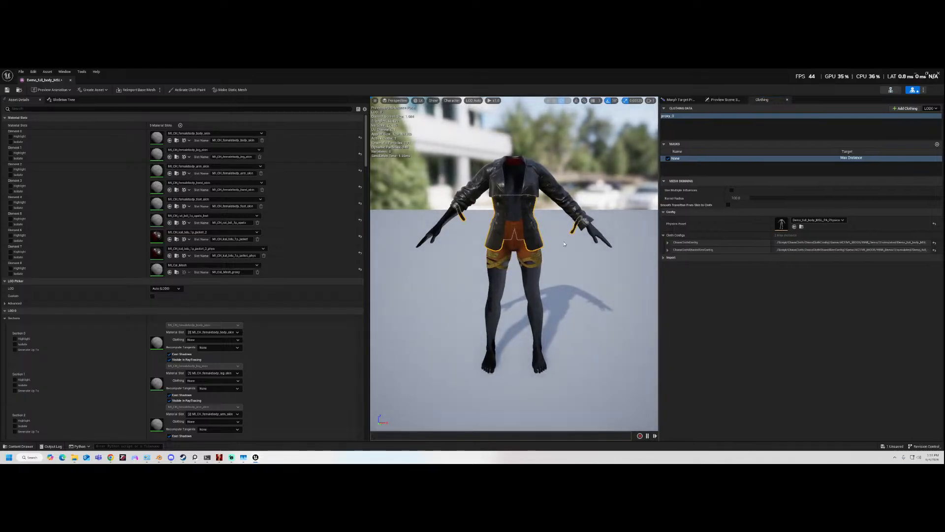
left_click(64, 99)
left_click(53, 142)
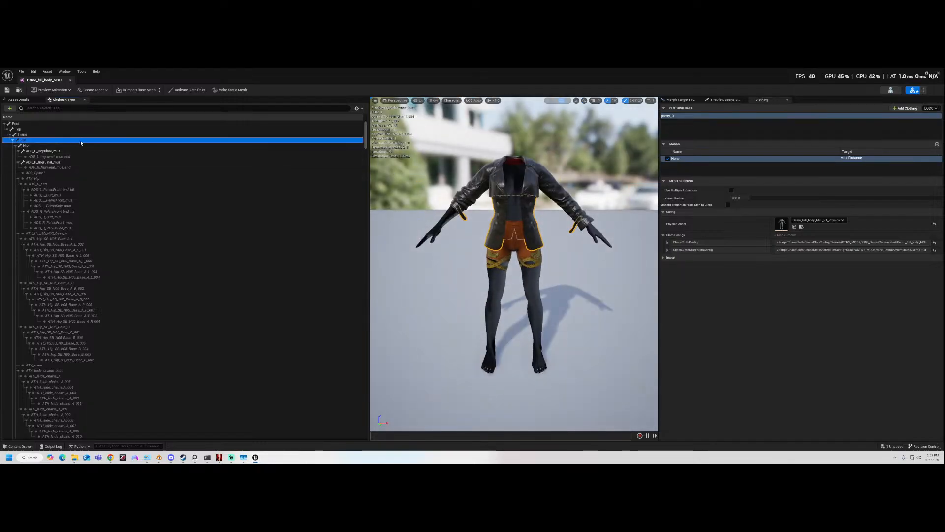
scroll(539, 166, "up", 5)
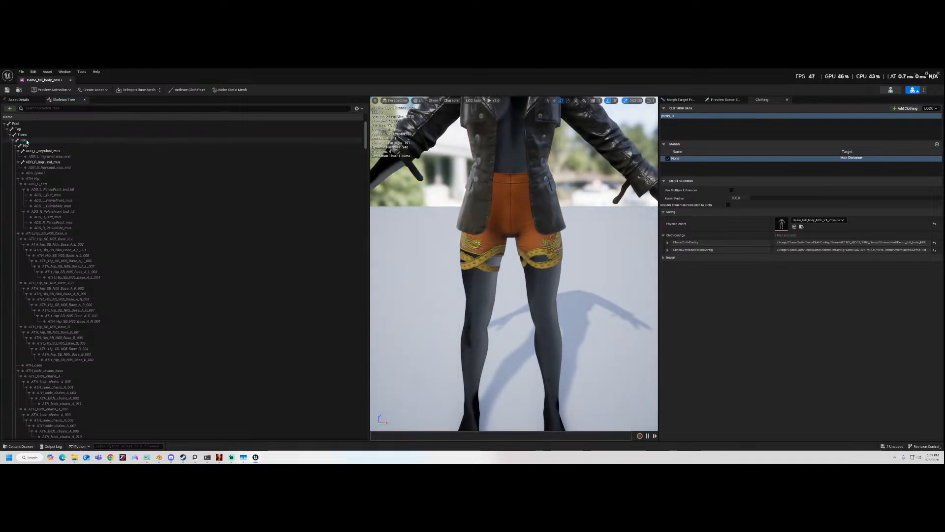
left_click(29, 141)
left_click_drag(495, 171, 547, 173)
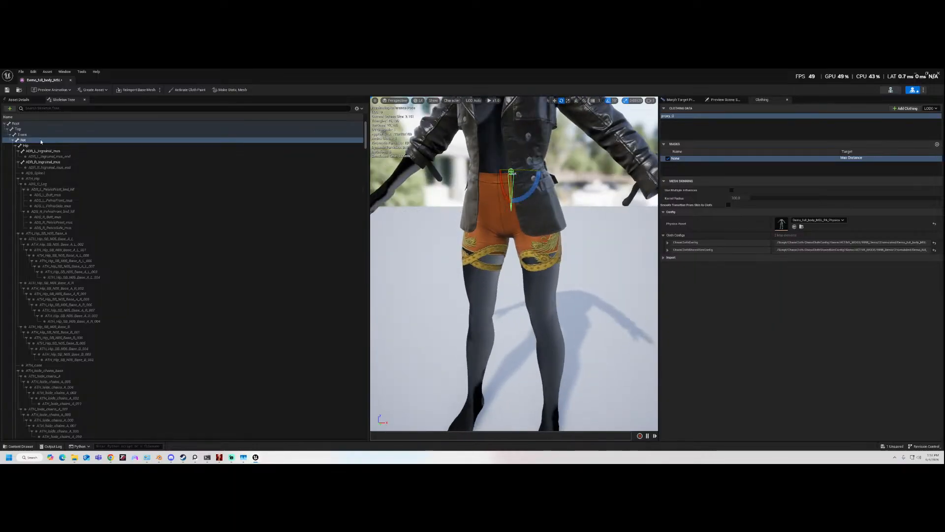
- Filter the bones by "thigh" and rotate the left thigh bone to check how the jacket collides with the leg
left_click(64, 109)
type("thig")
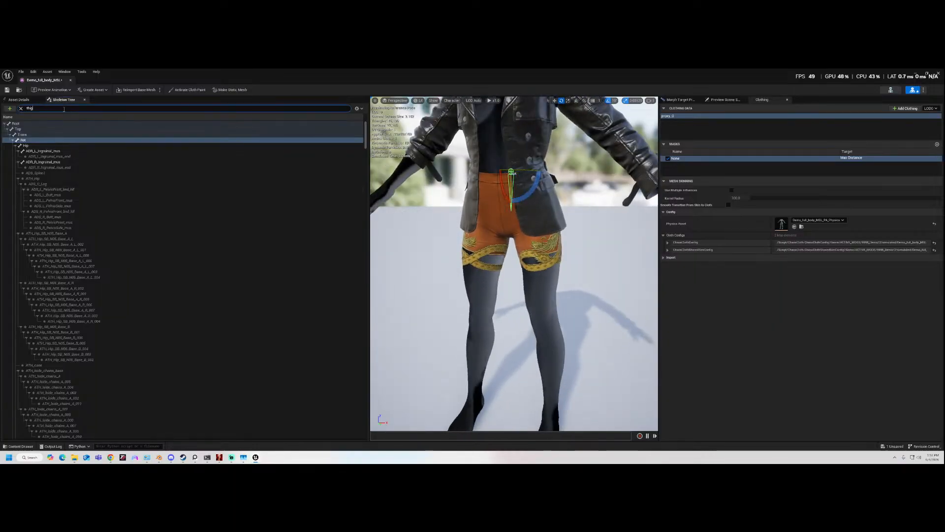
type("h")
left_click(59, 124)
left_click_drag(556, 194, 538, 256)
left_click_drag(527, 203, 535, 256)
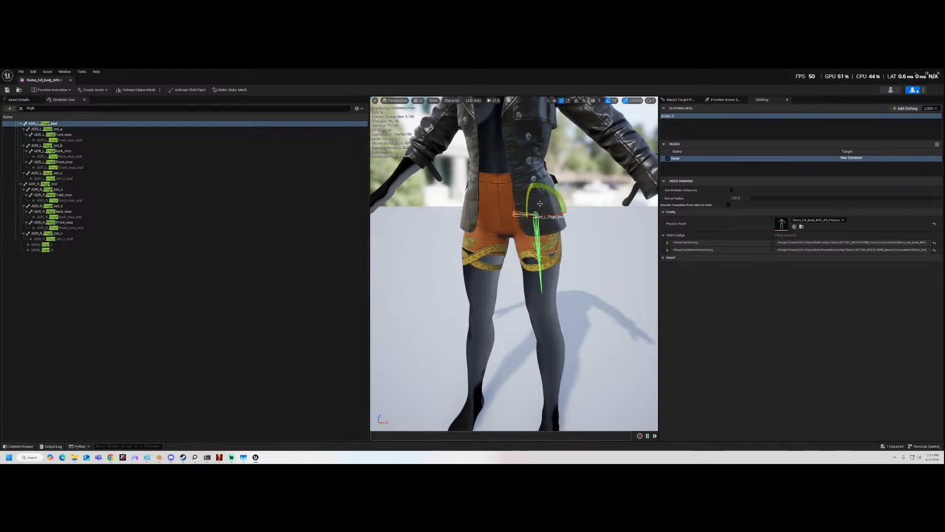
- Set the low value of Anim Drive Stiffness to 1 in the cloth config's animation properties and test it by rotating the thigh bone
left_click(668, 243)
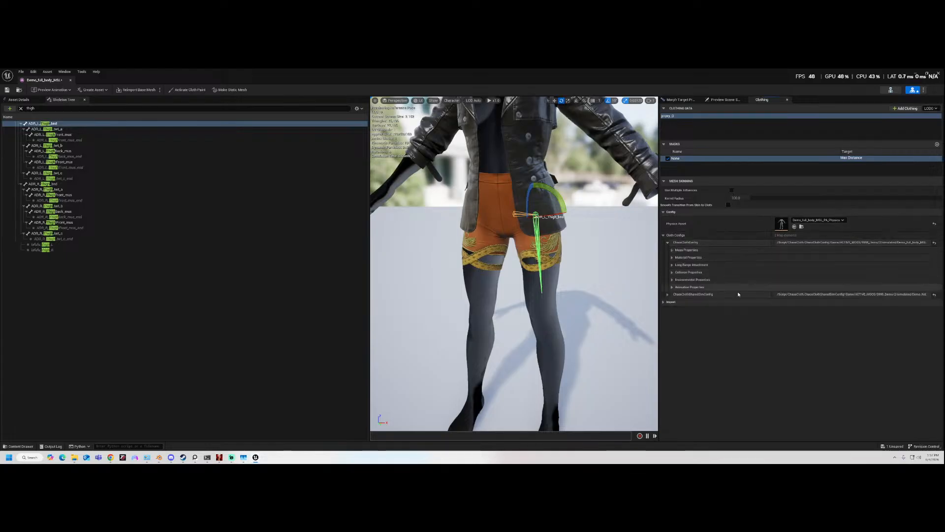
left_click(673, 288)
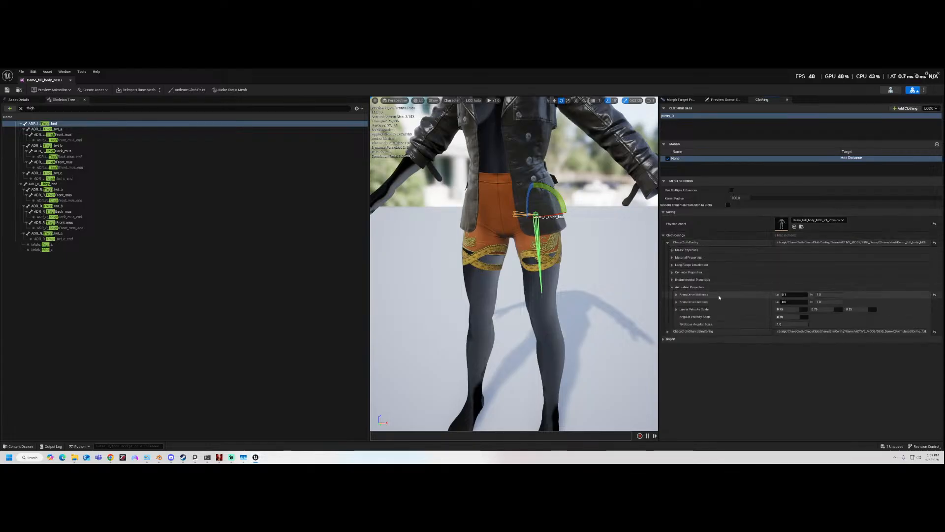
type("1")
key("Return")
mouse_move(529, 235)
left_mouse_down()
mouse_move(527, 223)
mouse_move(533, 249)
left_mouse_up()
- Set the low value of Anim Drive Stiffness back to 0.1 and rotate the left thigh bone again
left_click(785, 294)
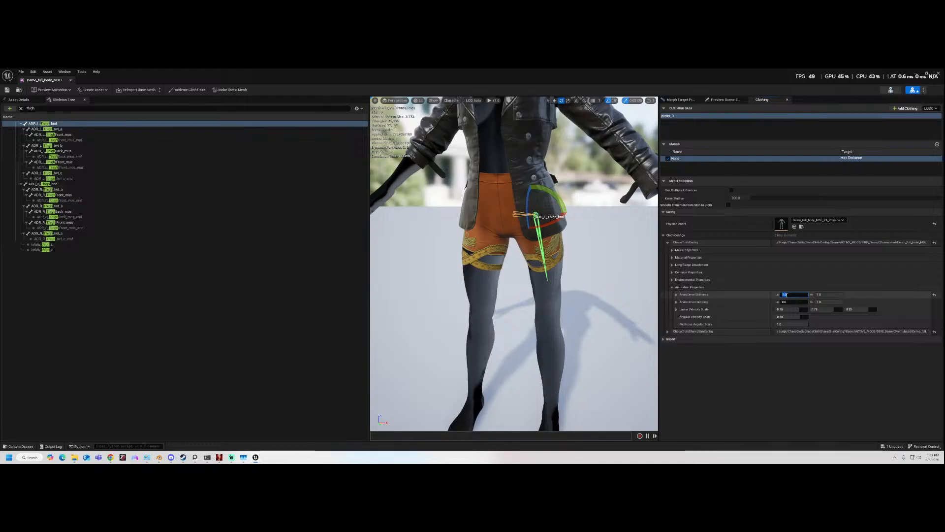
key("Return")
mouse_move(528, 216)
left_mouse_down()
mouse_move(539, 255)
mouse_move(527, 227)
mouse_move(588, 218)
mouse_move(524, 229)
mouse_move(535, 216)
mouse_move(526, 202)
left_mouse_up()
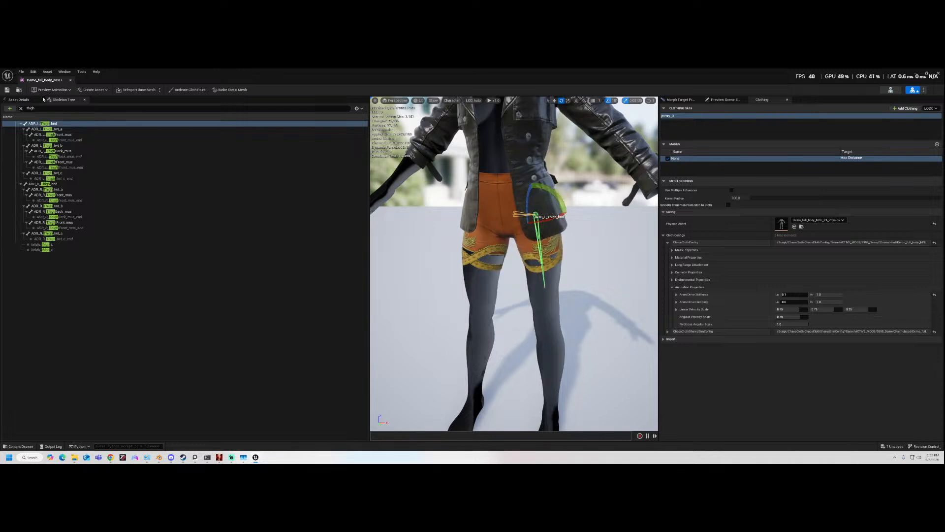
- Reset the left thigh bone's transform, clear the bone filter and save the skeletal mesh
right_click(47, 124)
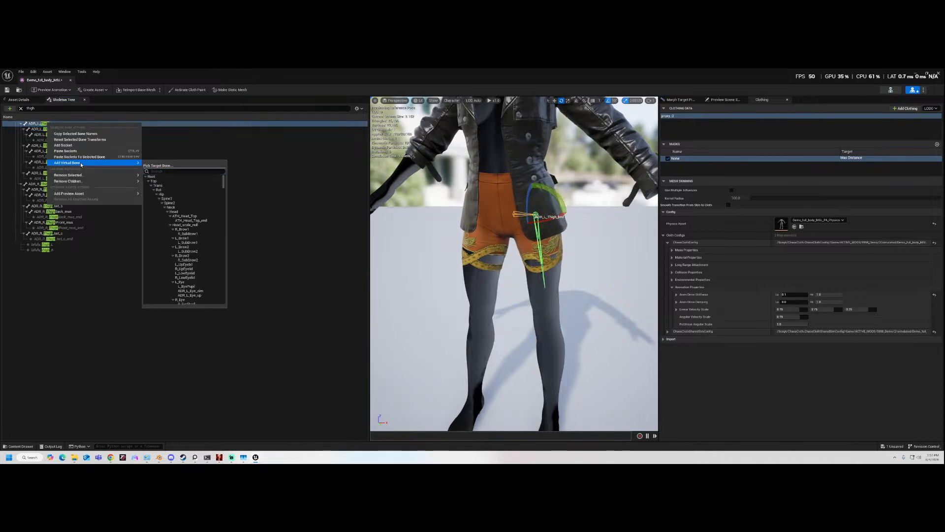
left_click(87, 141)
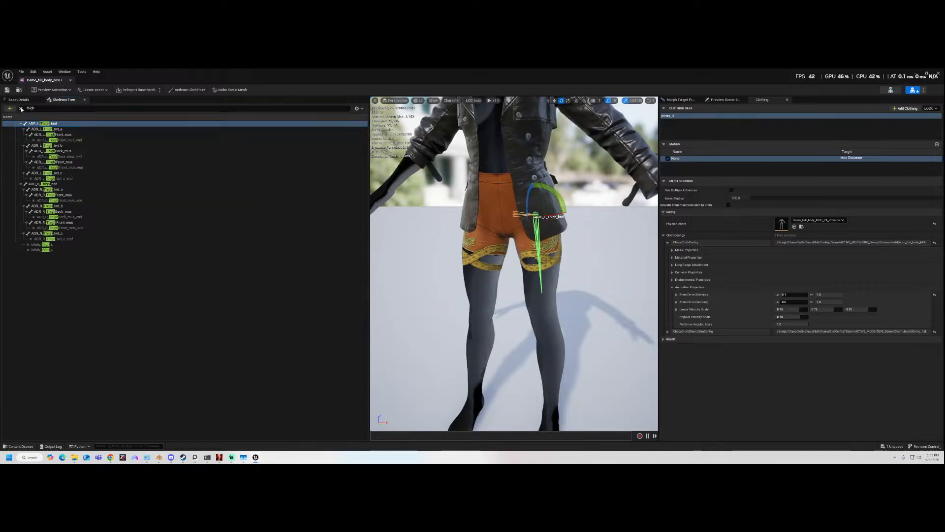
left_click(21, 109)
left_click(21, 101)
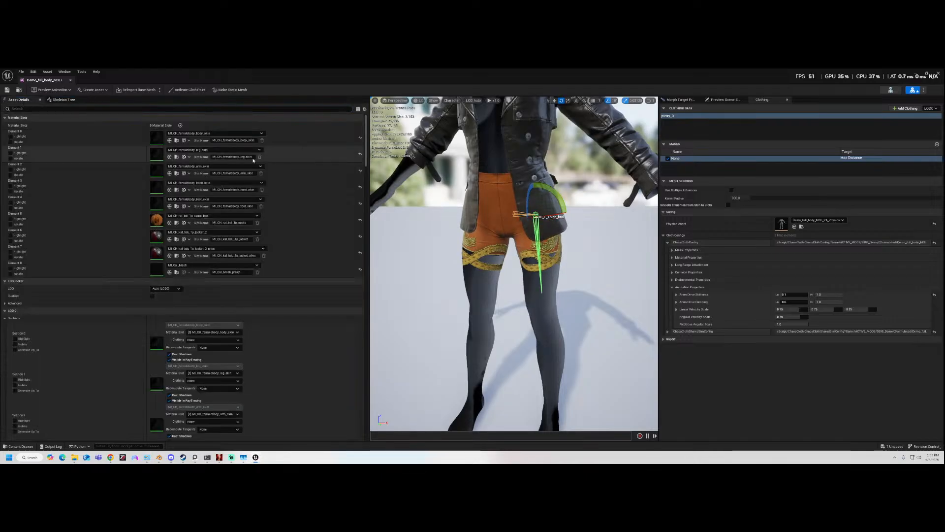
left_click(7, 91)
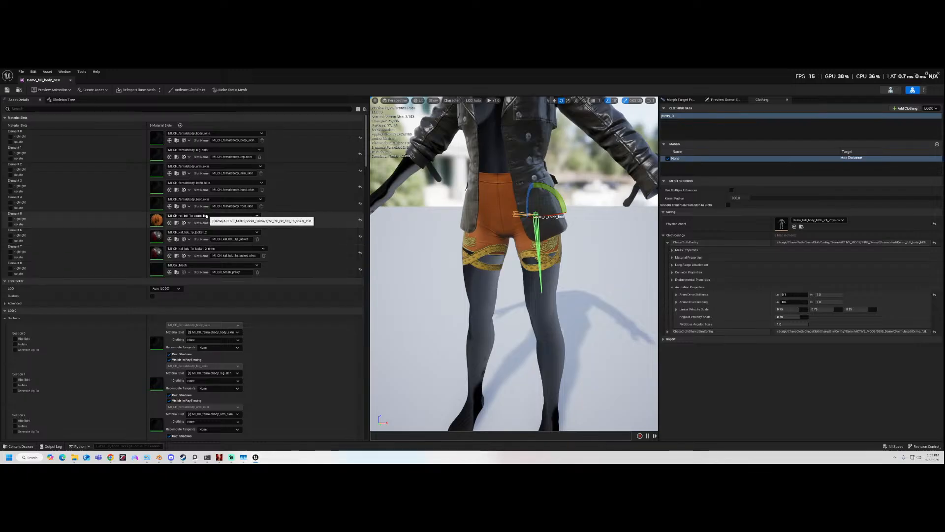
- Assign the MI_CH_rat_bdl_1p_spats material instance to the Element 5 material slot and open that material instance
left_click(231, 216)
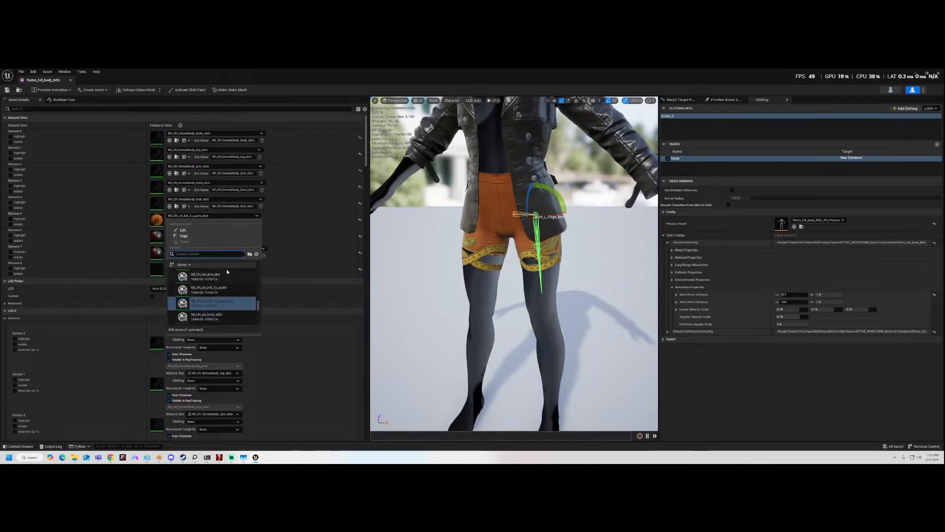
left_click(125, 230)
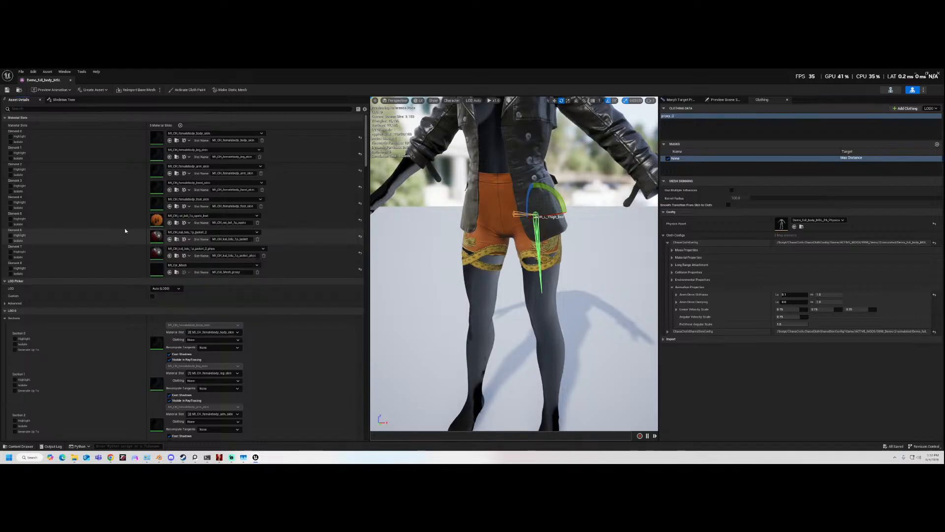
left_click(219, 216)
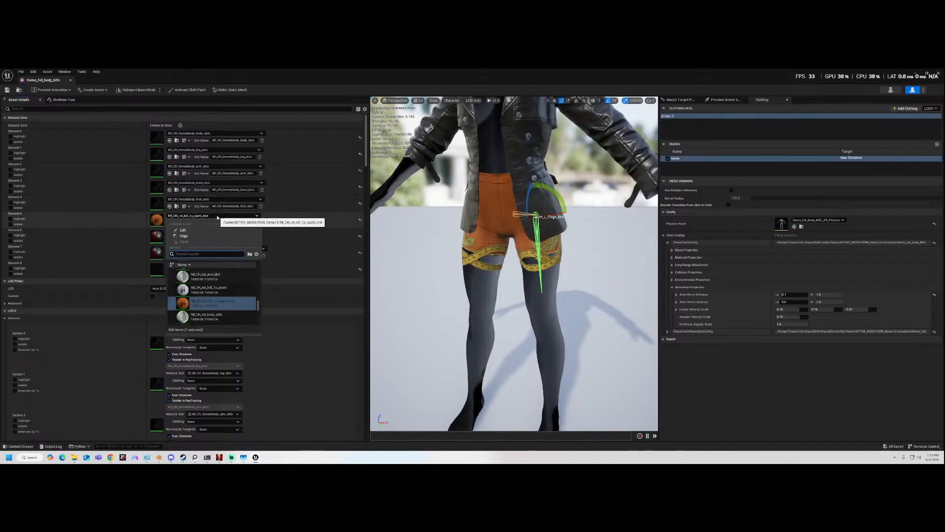
left_click(238, 291)
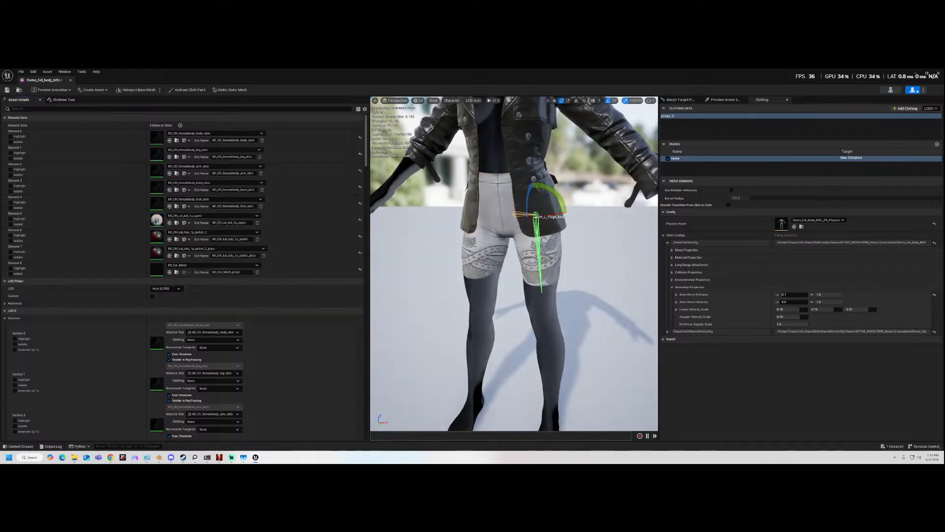
left_click_drag(506, 263, 328, 192, "alt")
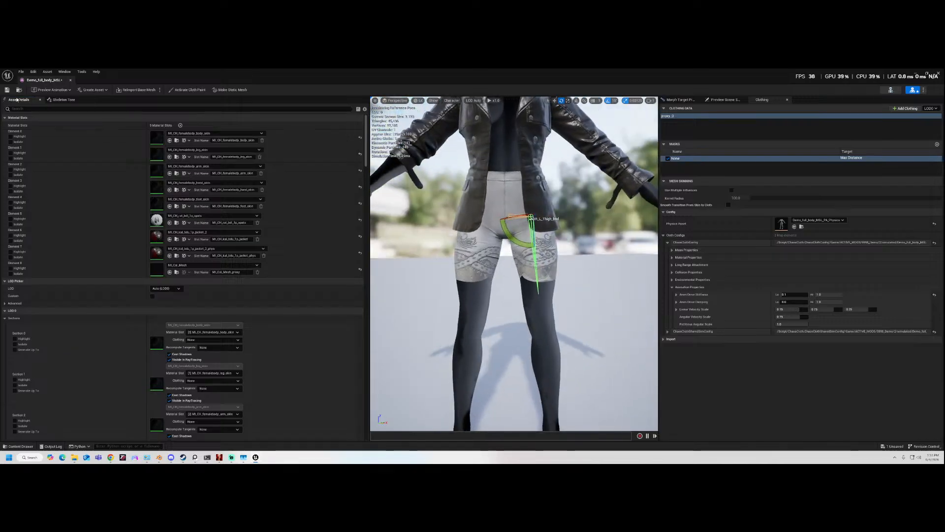
double_click(158, 219)
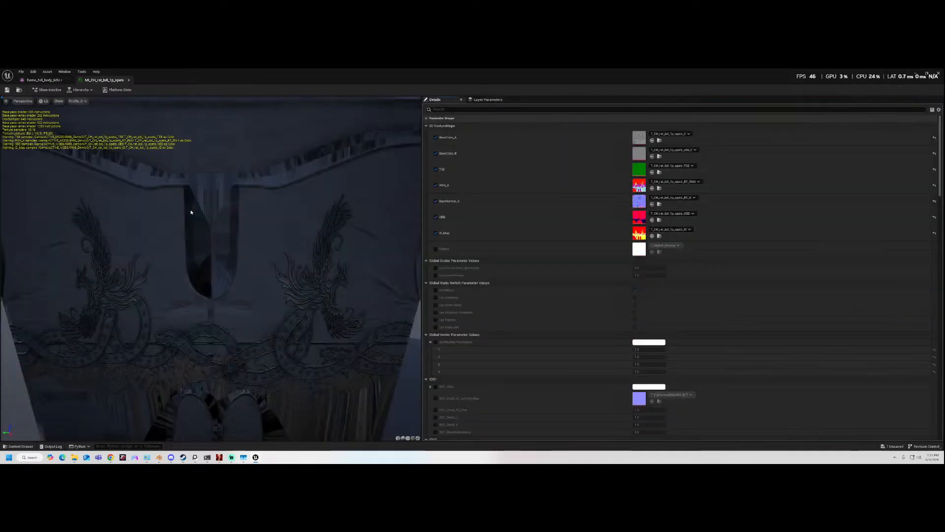
- Disable all seven overridden texture map parameters in the spats material instance and check the plain material on the preview plane
left_click(436, 234)
left_click(436, 217)
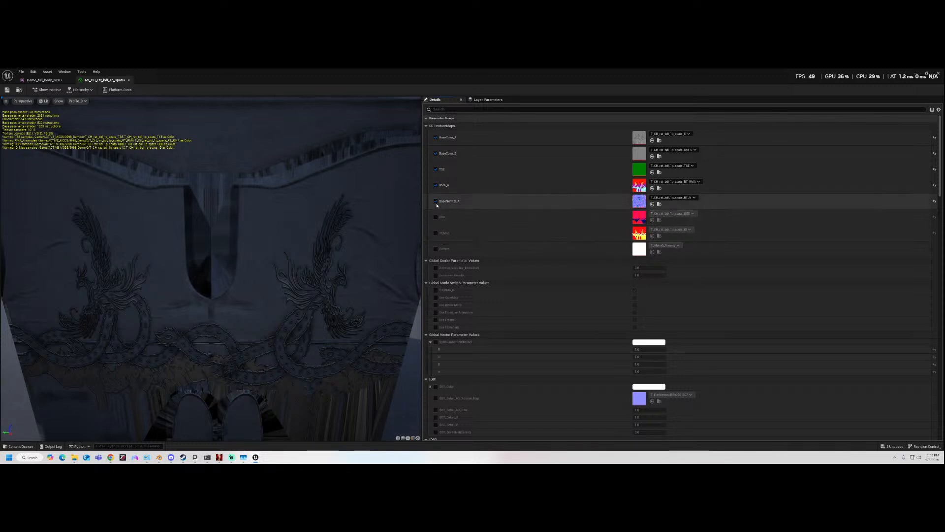
left_click(436, 201)
left_click(436, 185)
left_click(436, 169)
left_click(436, 153)
left_click(436, 137)
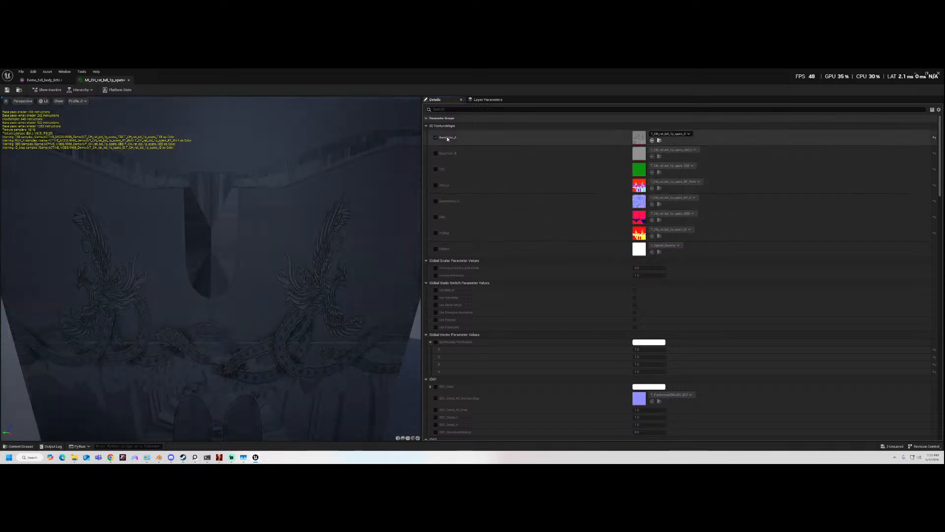
left_click_drag(296, 256, 276, 247)
right_click_drag(276, 246, 216, 256)
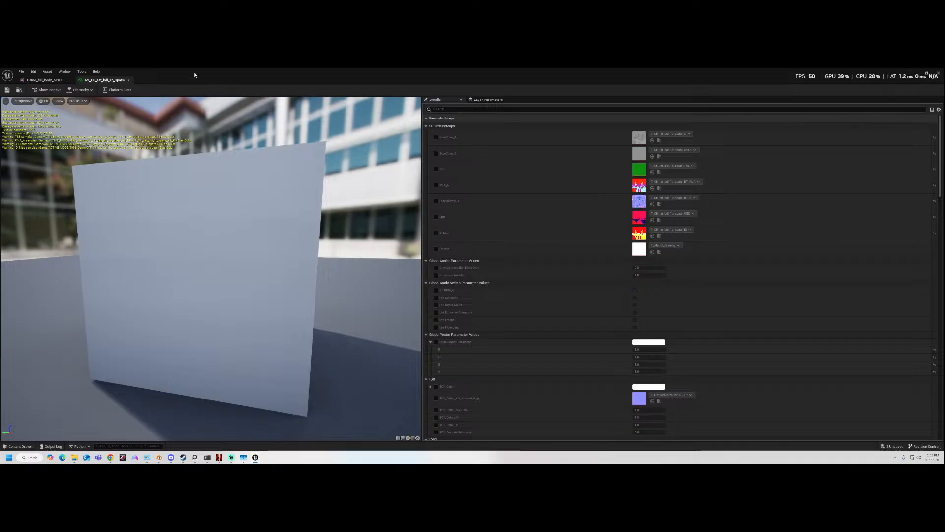
- Save the full-body skeletal mesh, and close both the mesh editor and the spats material instance
left_click(44, 80)
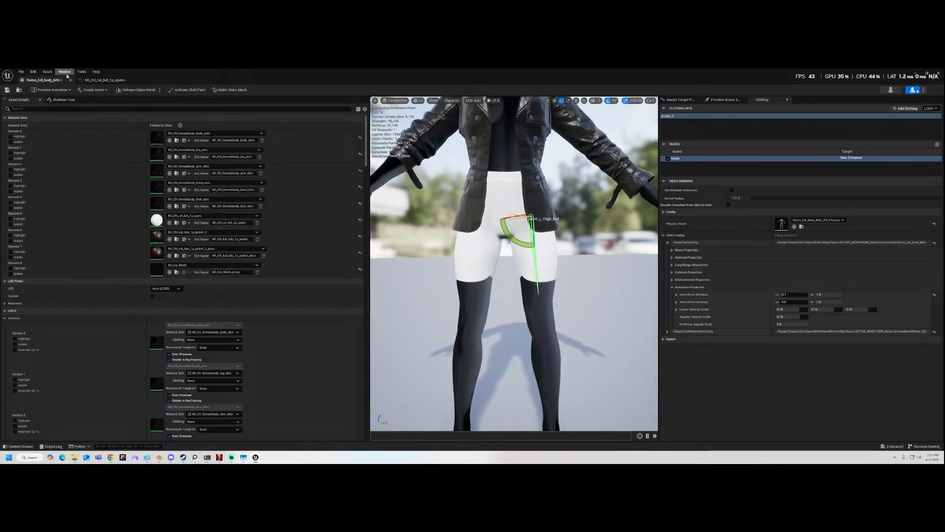
left_click(8, 90)
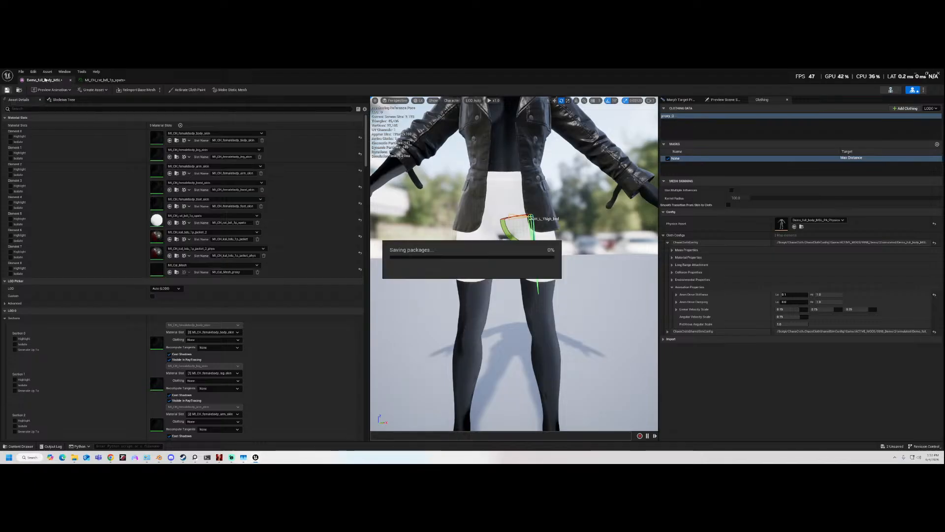
left_click(71, 81)
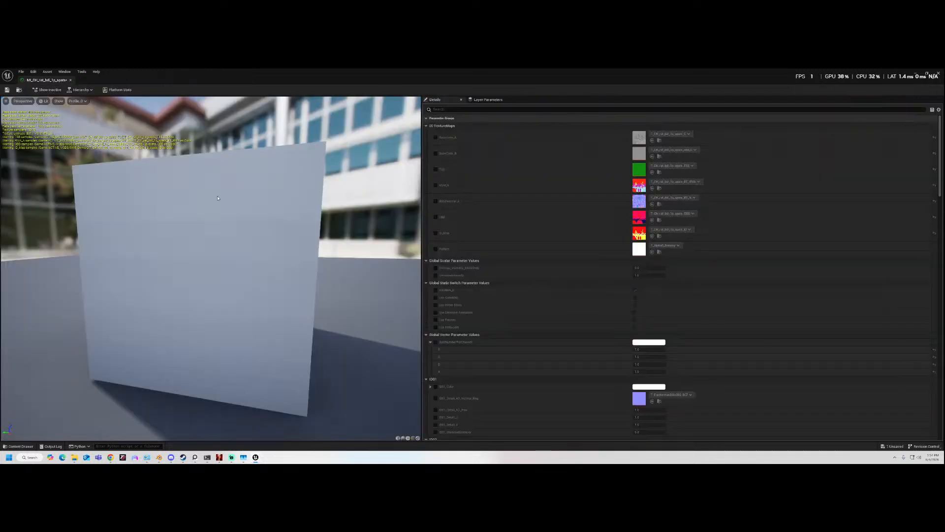
left_click(70, 81)
- Select the full-body mesh in the simulated folder, and open the DemoOutfit base item in a smaller window beside the assets
left_click(257, 300)
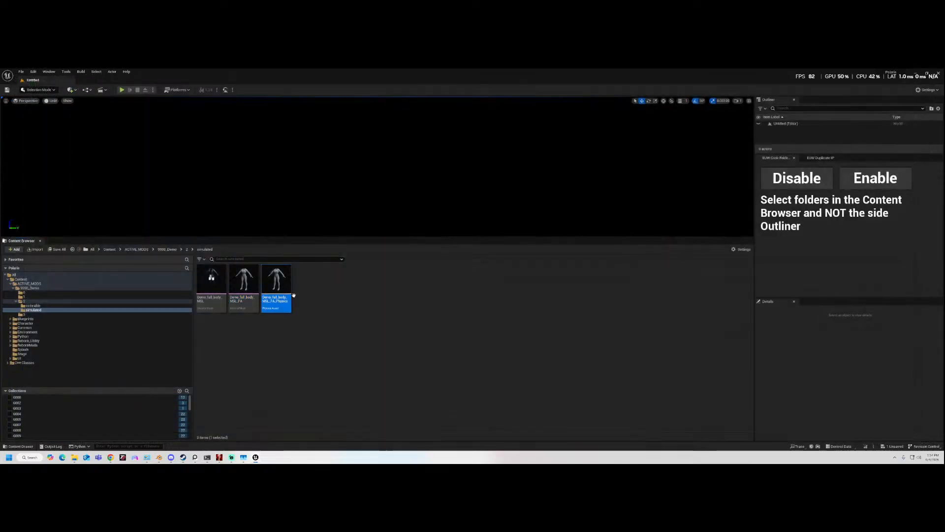
left_click(212, 290)
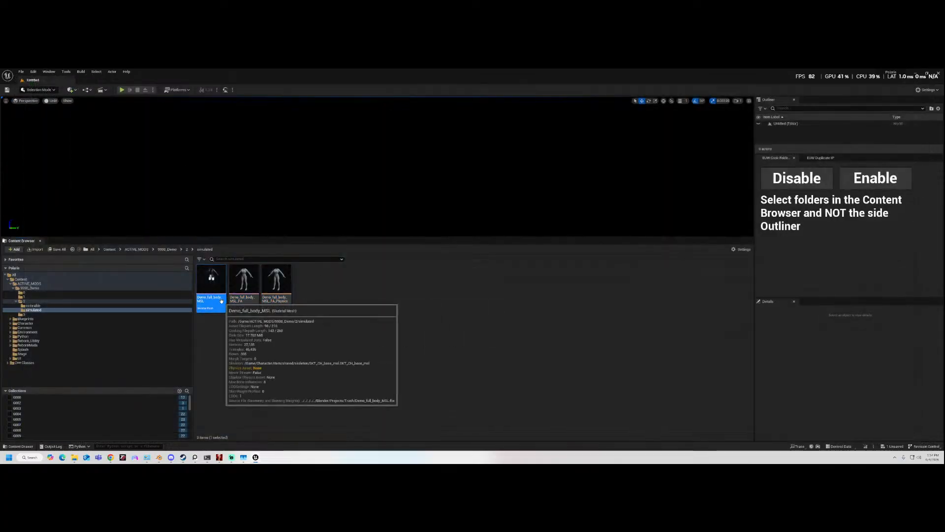
left_click(23, 297)
left_click(32, 315)
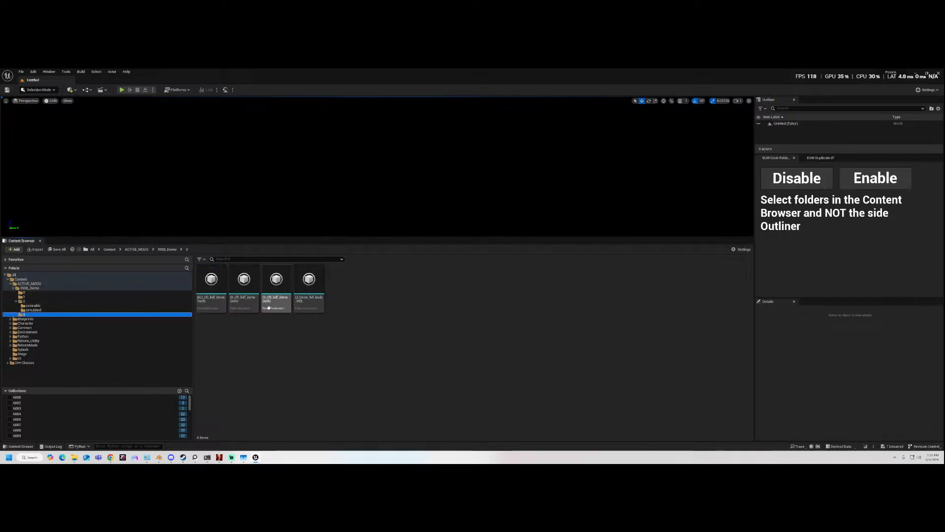
left_click(276, 288)
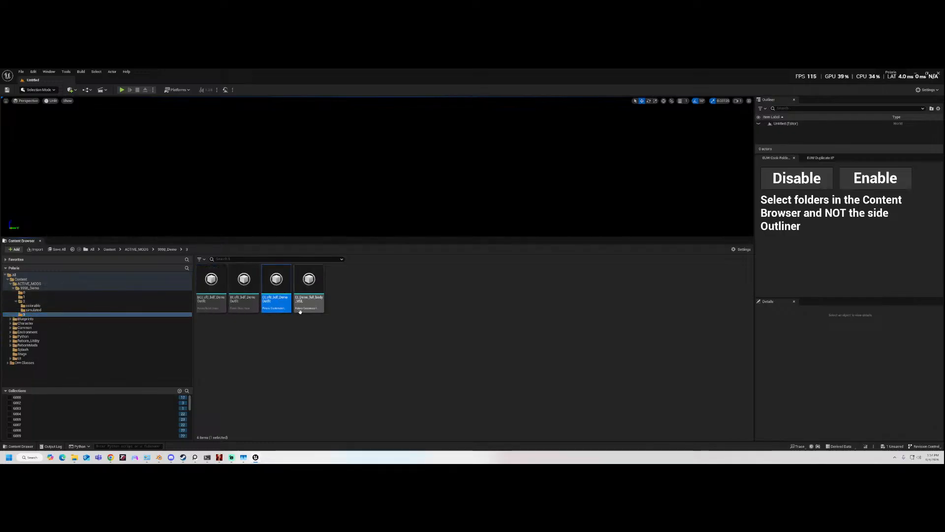
left_click(47, 310)
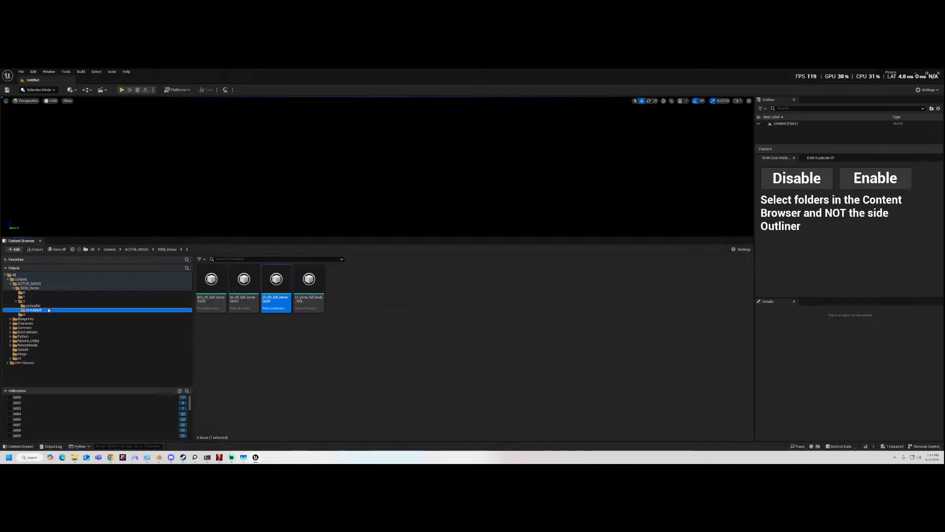
left_click(40, 306)
left_click(41, 310)
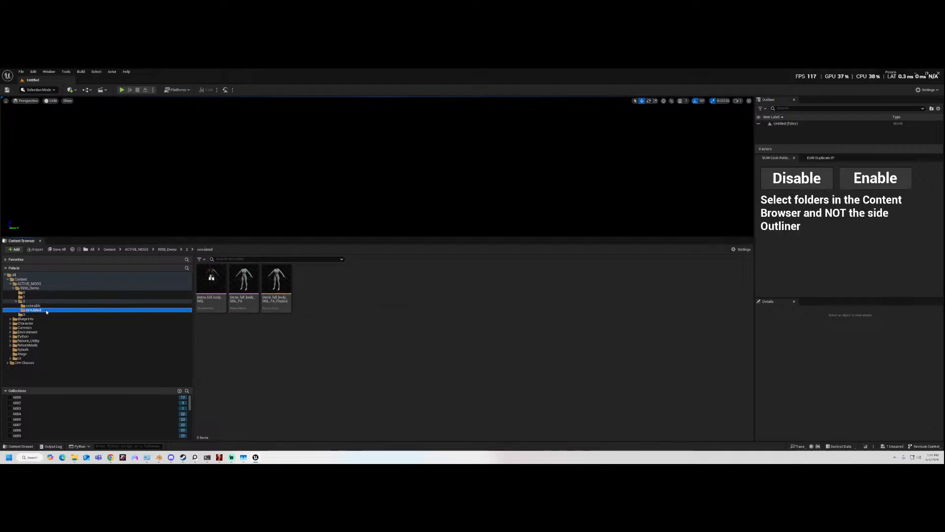
left_click(43, 315)
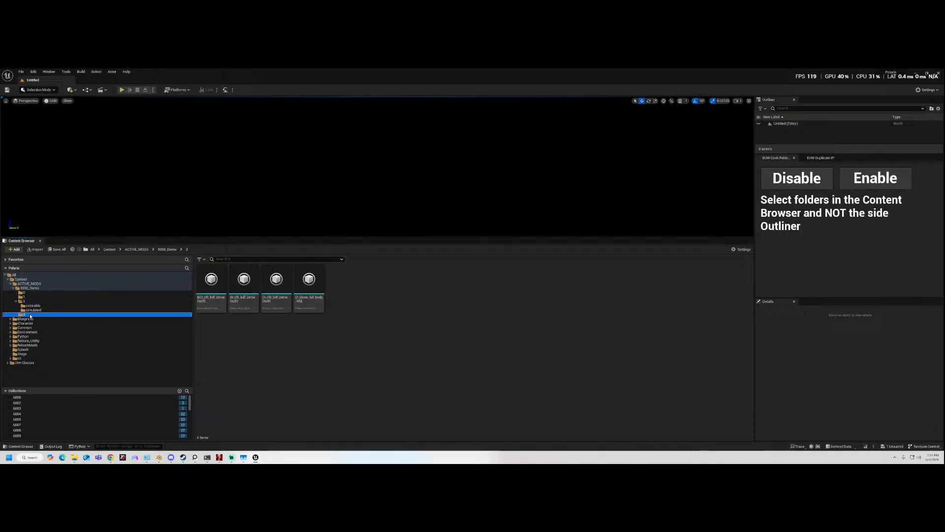
double_click(238, 292)
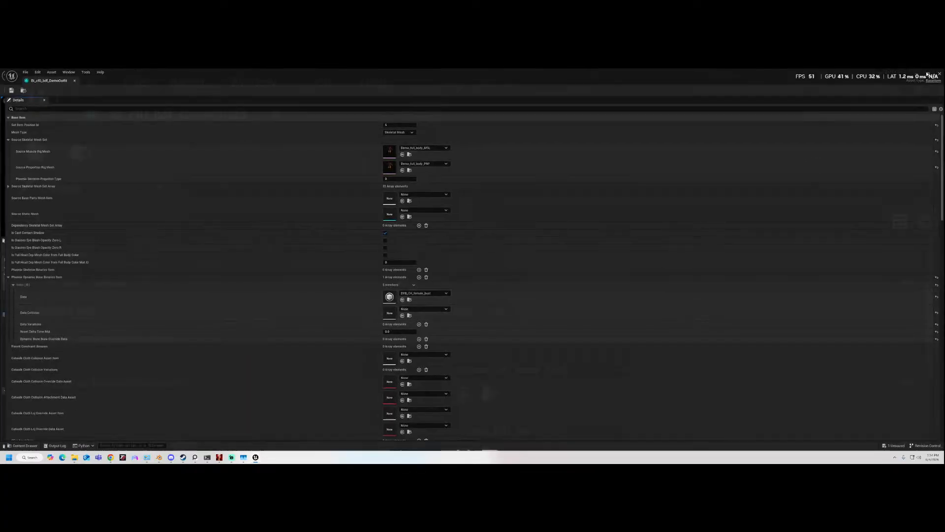
left_click(928, 74)
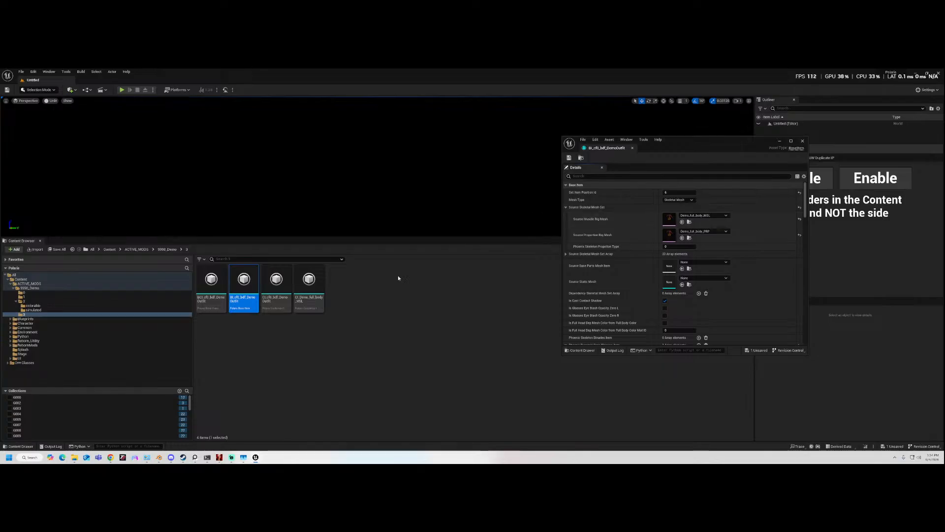
- Duplicate the DemoOutfit base item and name the copy with the suffix _phys
right_click(248, 302)
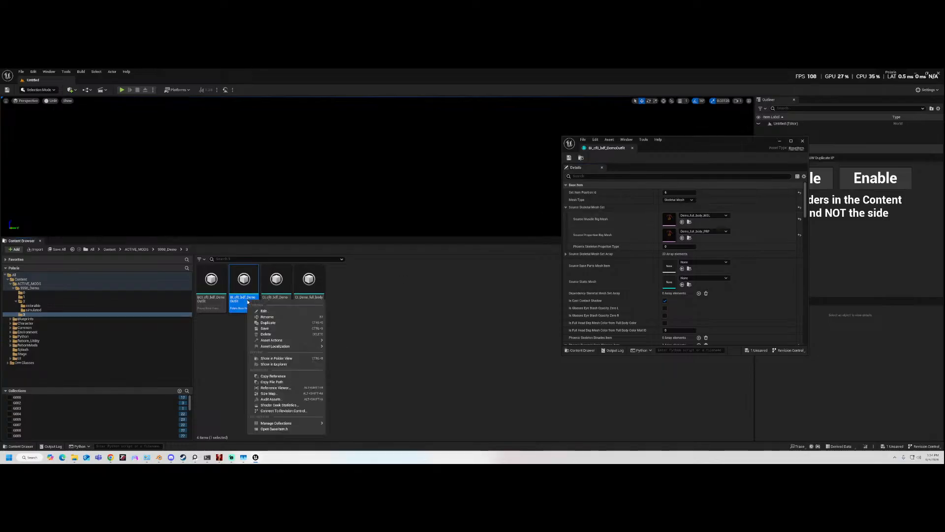
left_click(310, 322)
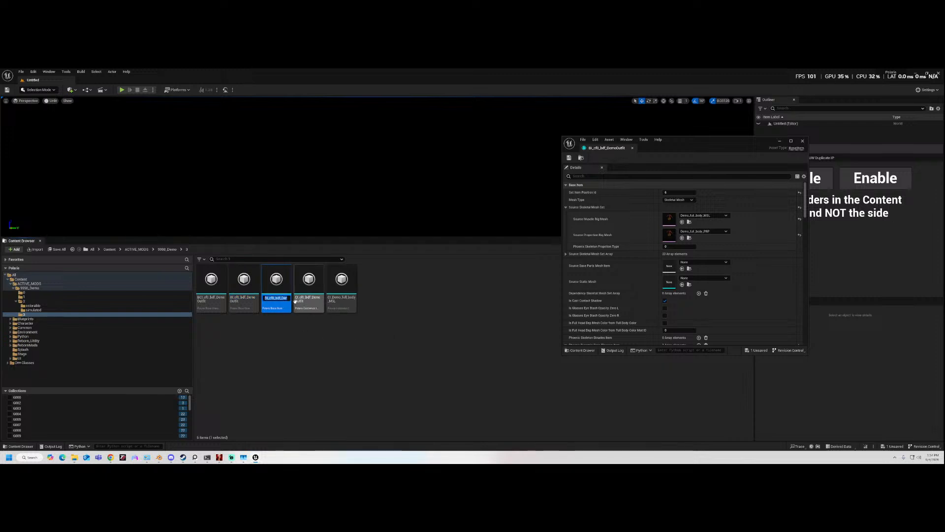
key("BackSpace")
type("_phys")
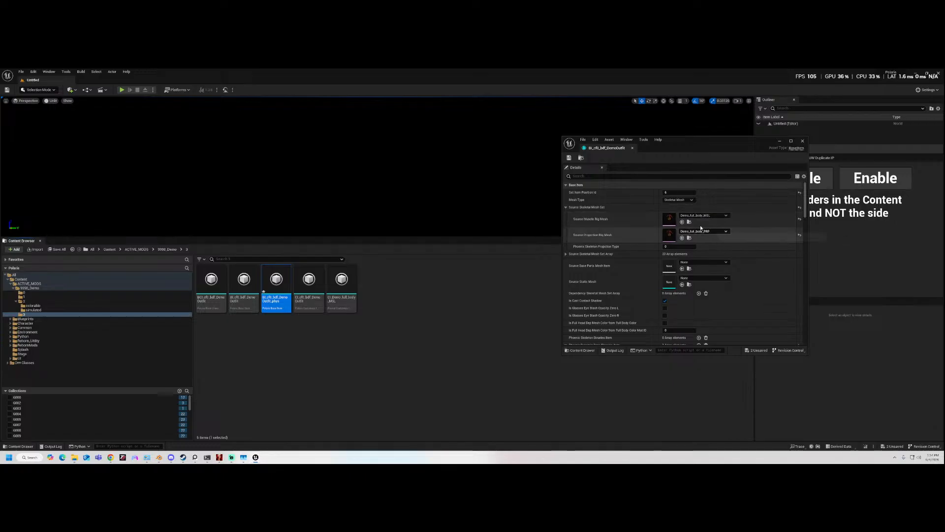
- Assign the simulated Demo_full_body_MSL as the DemoOutfit base item's Source Muscle Rig Mesh, clear its Source Proportion Rig Mesh and save
left_click(41, 309)
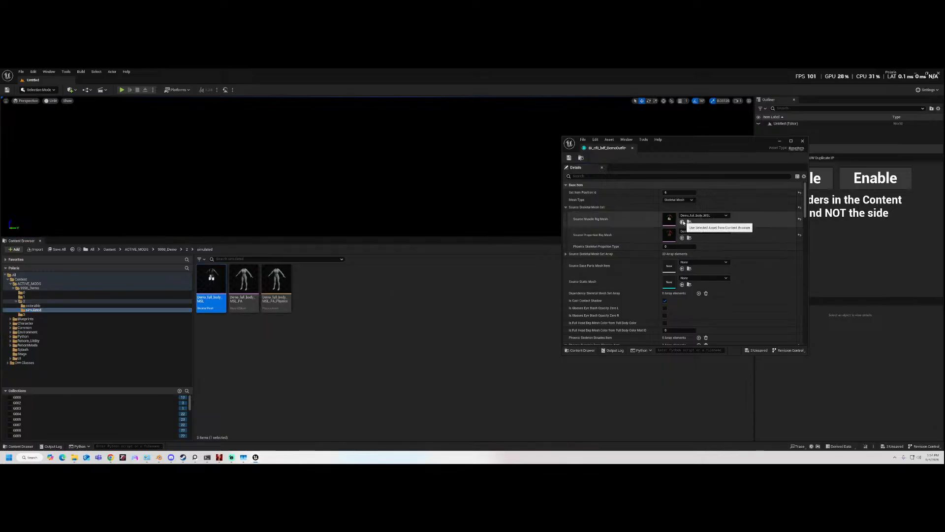
left_click(800, 236)
left_click(570, 158)
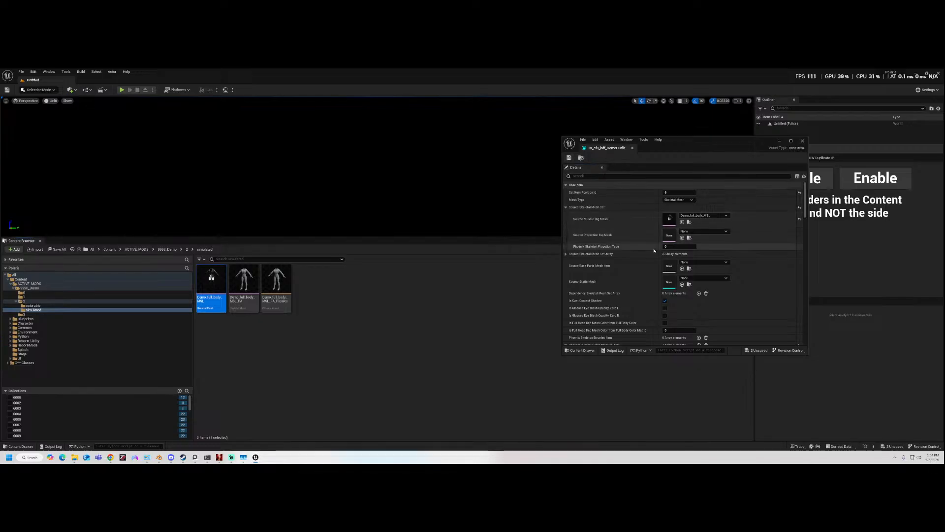
left_click(803, 141)
- Look through the demo mod's subfolders, including the colorable and simulated meshes and the outfit item assets
left_click(53, 305)
left_click(50, 315)
left_click(50, 310)
left_click(49, 315)
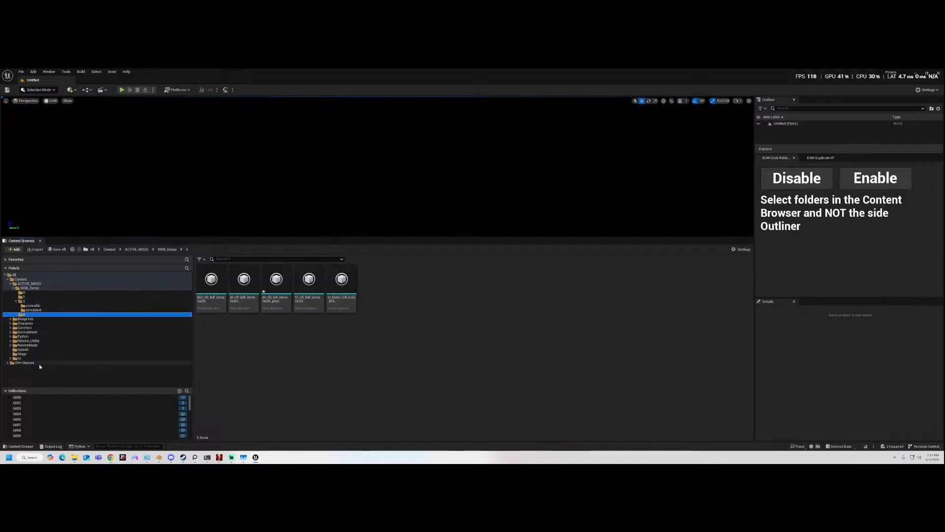
left_click(43, 310)
left_click(41, 305)
left_click(36, 302)
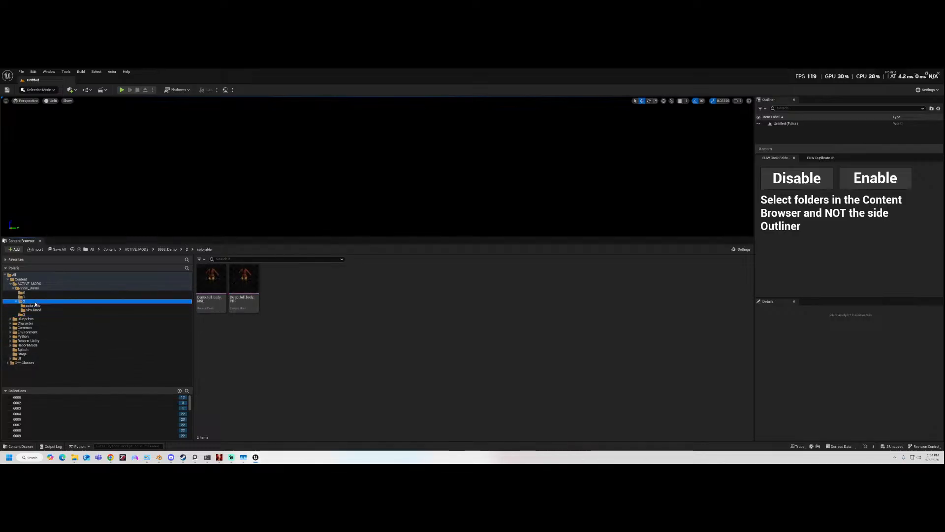
left_click(33, 298)
left_click(32, 306)
left_click(34, 310)
left_click(33, 307)
left_click(26, 301)
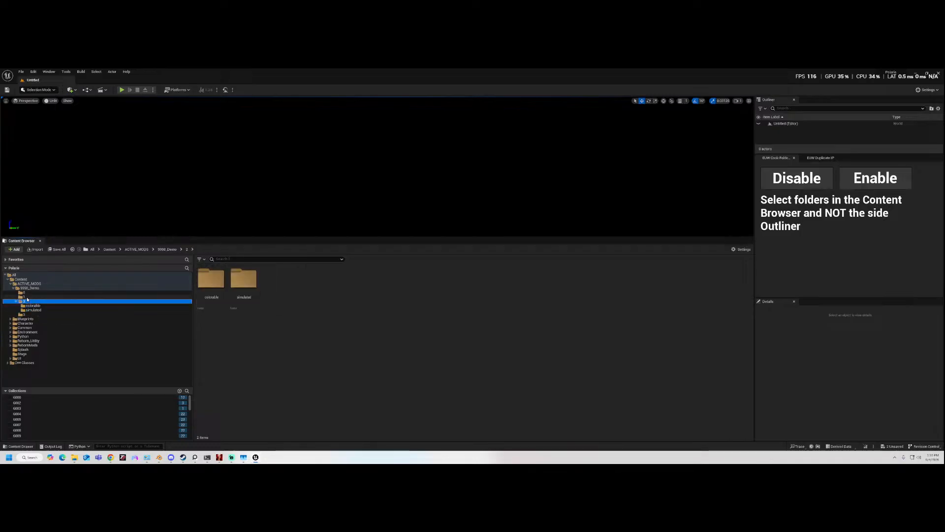
left_click(27, 298)
left_click(31, 306)
left_click(33, 310)
left_click(24, 314)
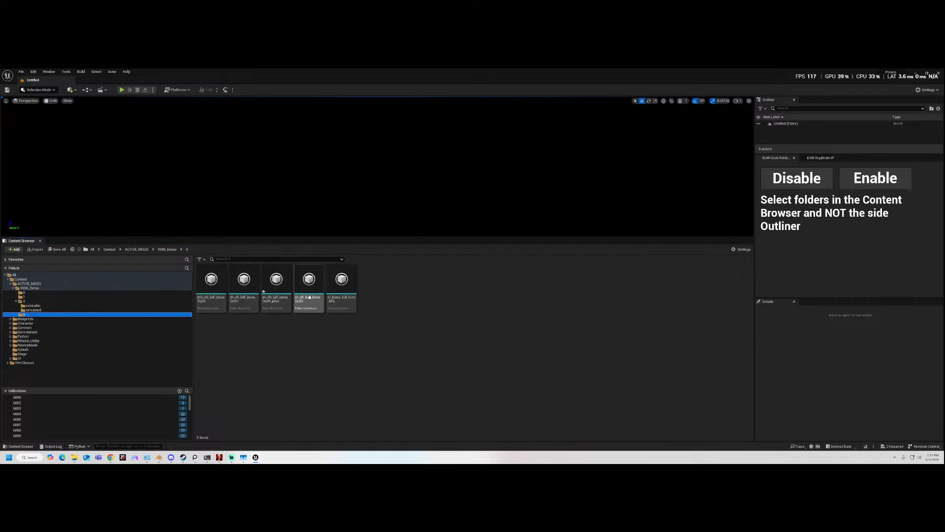
- Examine the settings of the DemoOutfit customize item and of CI_Demo_full_body_MSL
double_click(299, 294)
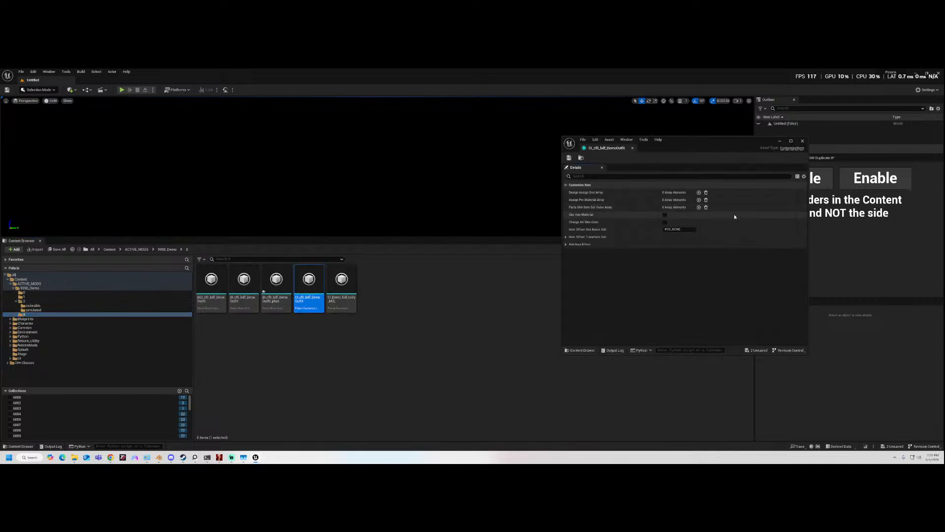
left_click(802, 141)
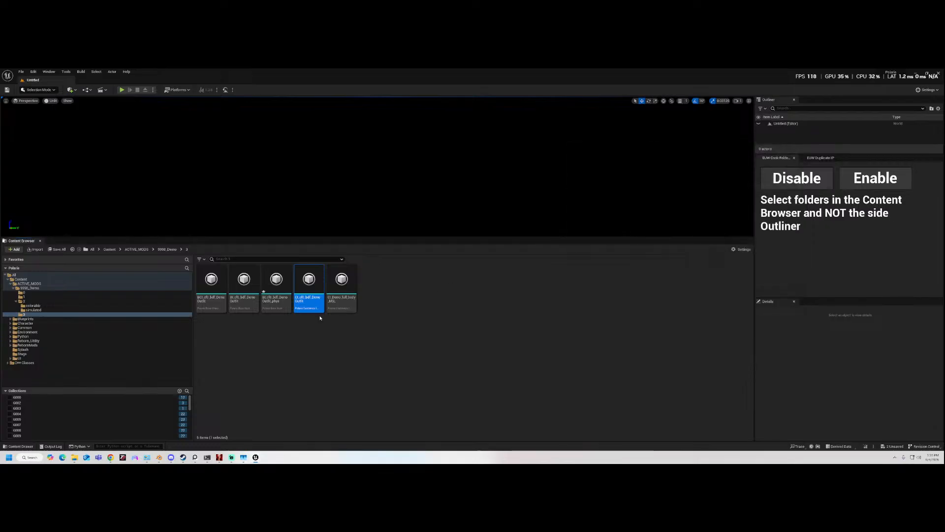
left_click(348, 300)
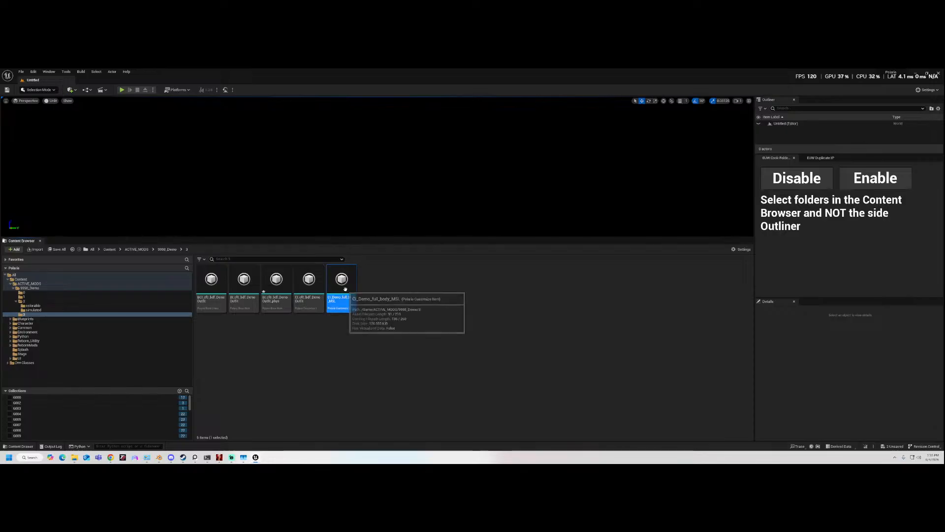
double_click(346, 292)
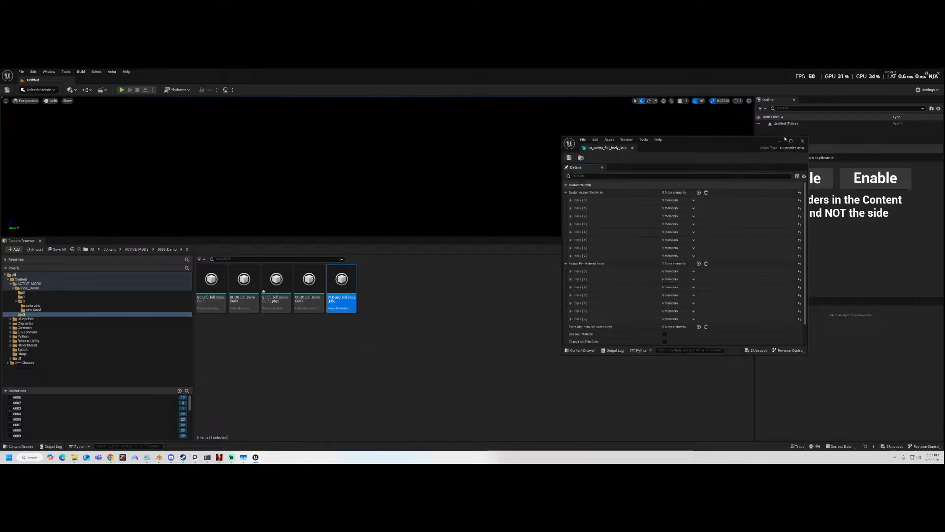
left_click(802, 142)
- Save all modified assets in the project
left_click(306, 293)
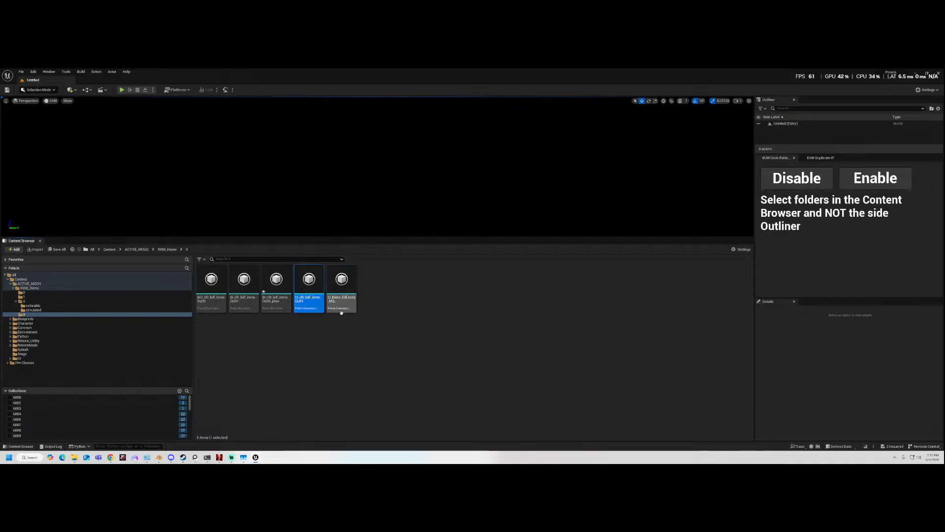
left_click(56, 249)
left_click(515, 324)
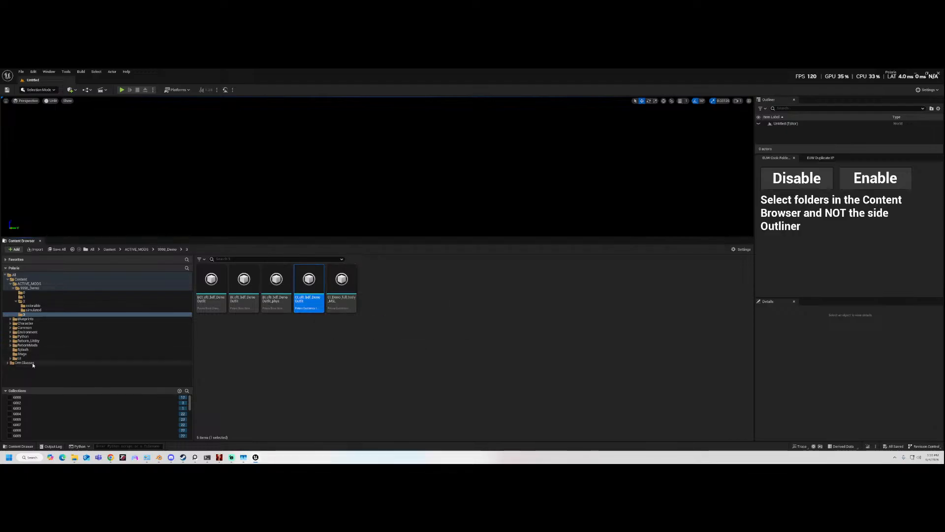
- In the school uniform IP item, set Base Item Ref to the DemoOutfit_phys base item and Customize Item Ref to the DemoOutfit customize item, then save
left_click(276, 288)
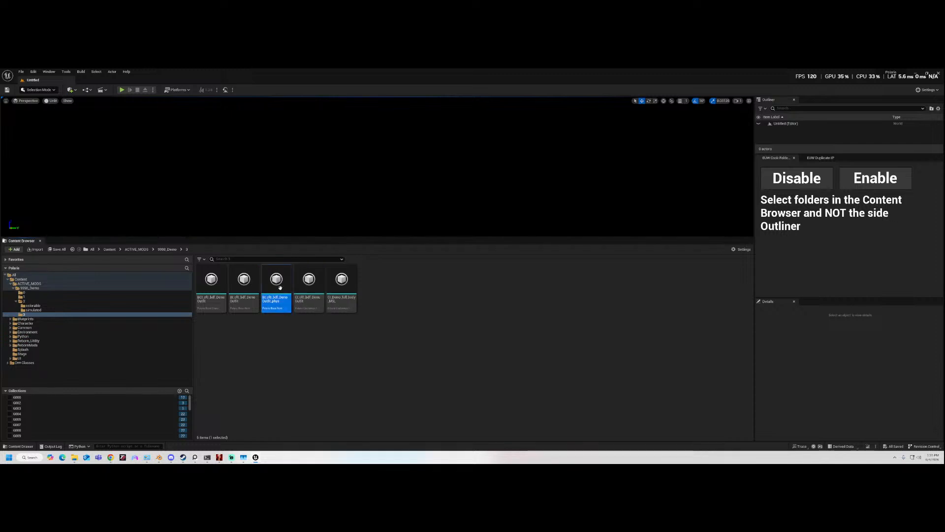
scroll(130, 418, "down", 10)
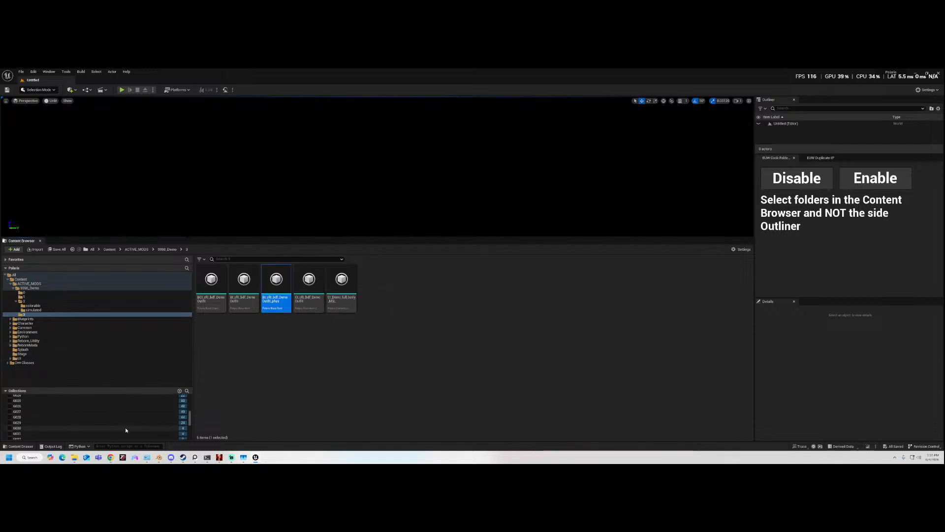
left_click(59, 409)
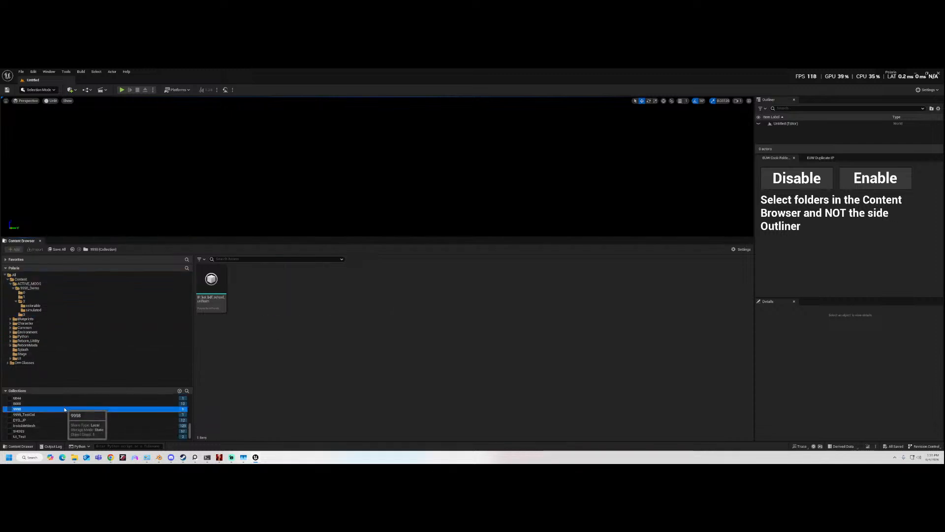
double_click(206, 287)
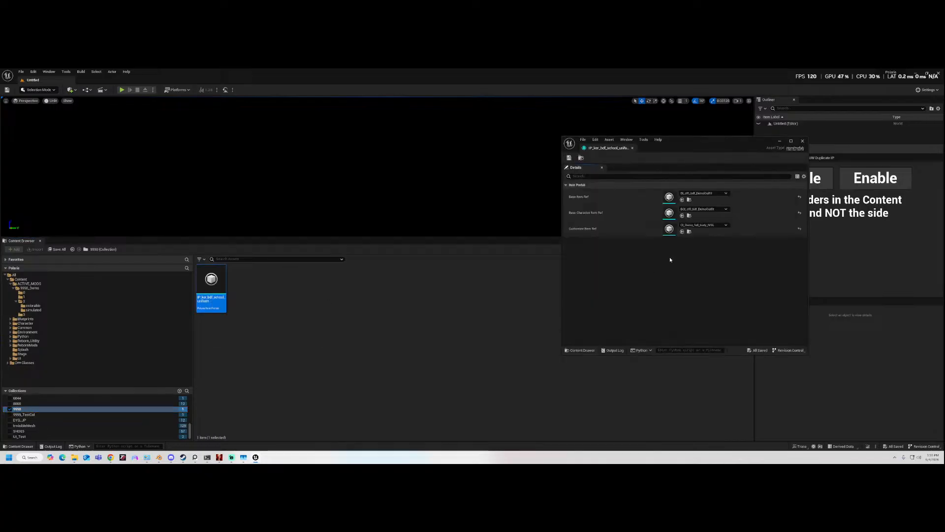
left_click(34, 314)
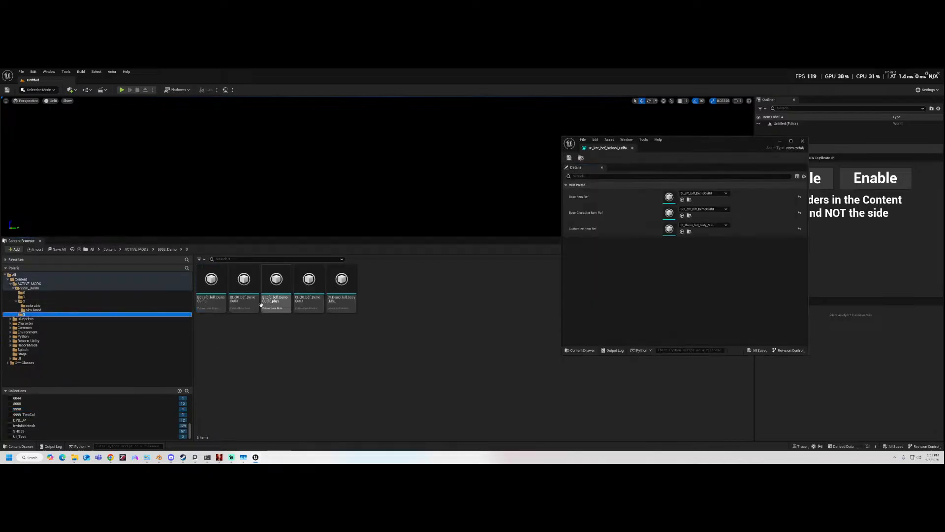
left_click(244, 288)
left_click_drag(277, 290, 682, 198)
left_click_drag(309, 284, 687, 229)
key("ctrl+s")
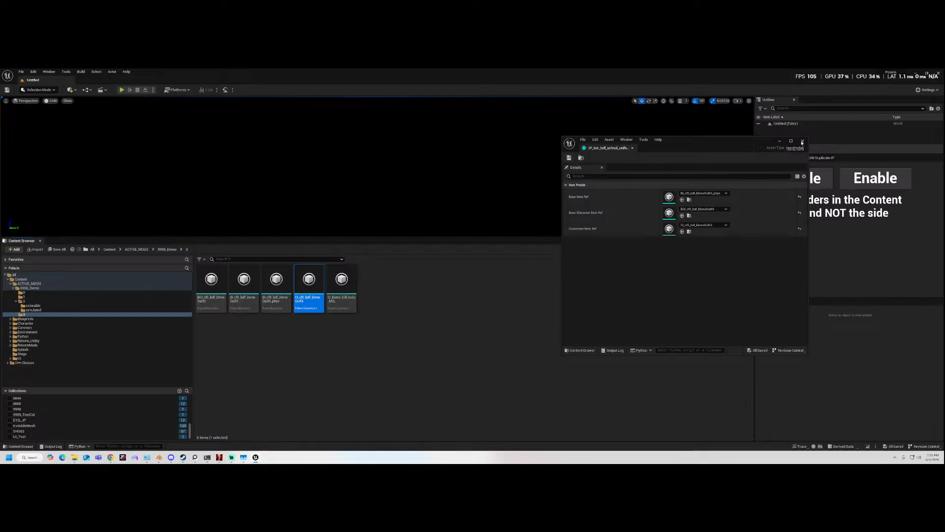
left_click(803, 140)
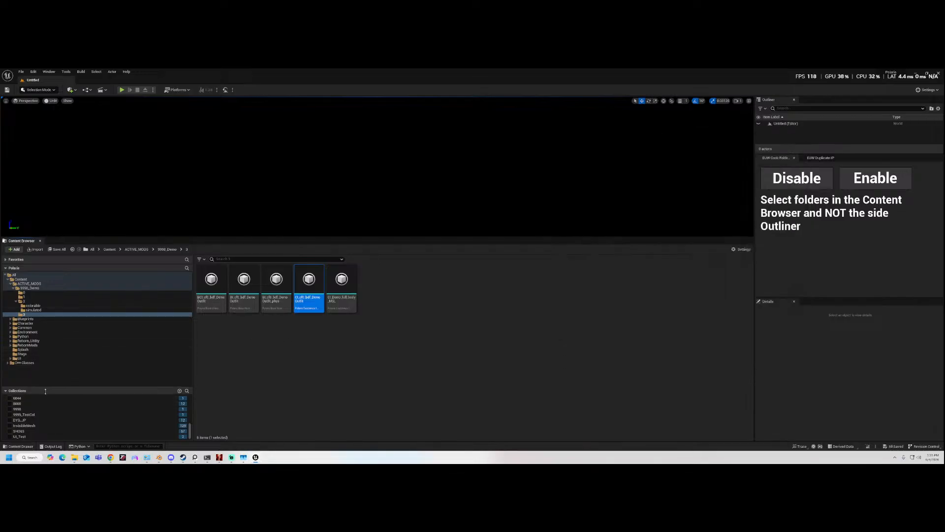
- Look through the demo mod's colorable and simulated mesh folders and its outfit item folder
left_click(45, 310)
left_click(45, 301)
left_click(34, 306)
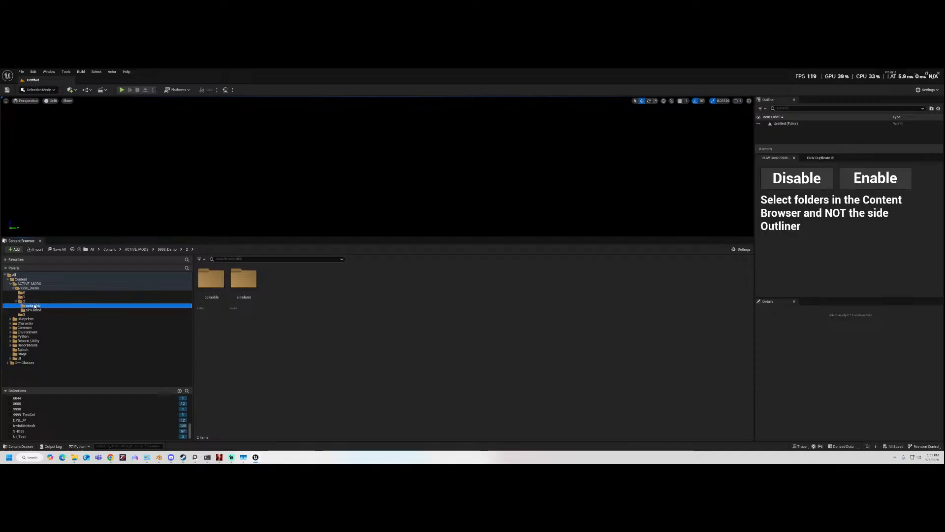
left_click(18, 301)
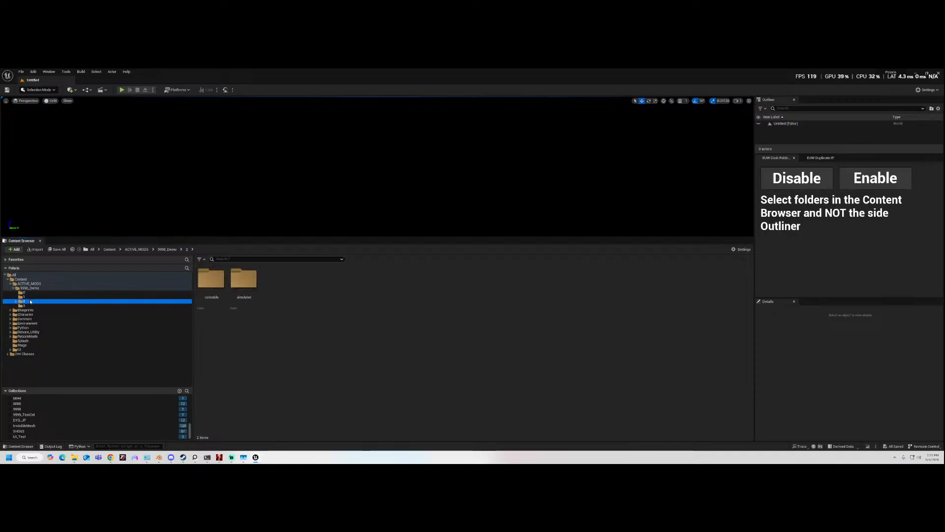
left_click(35, 310)
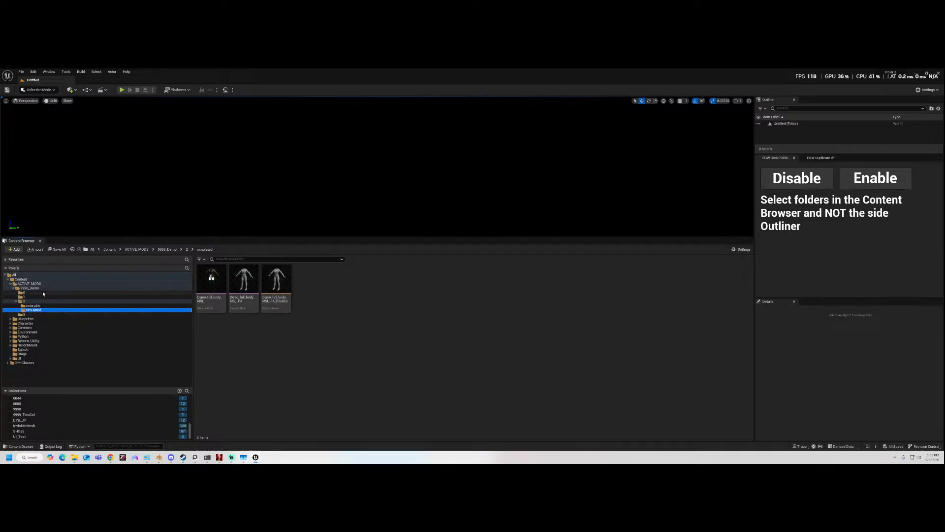
left_click(22, 301)
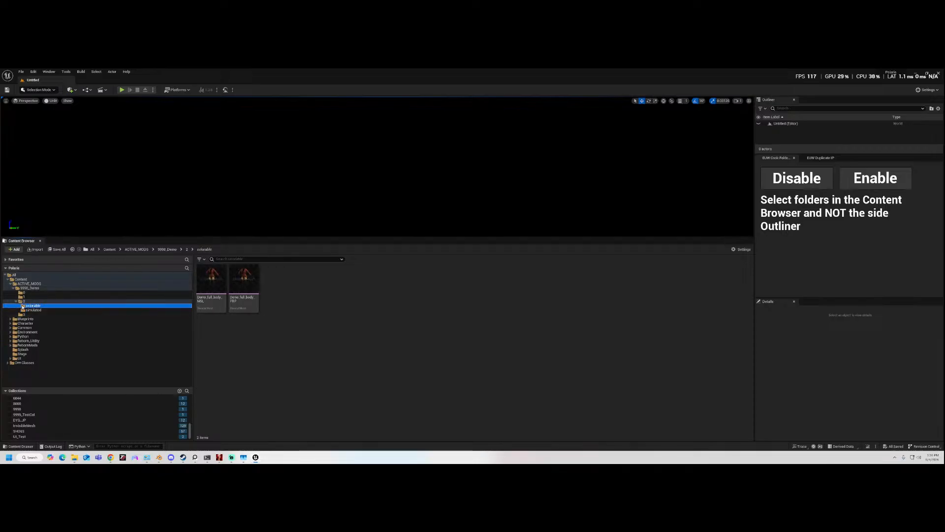
left_click(27, 310)
left_click(25, 314)
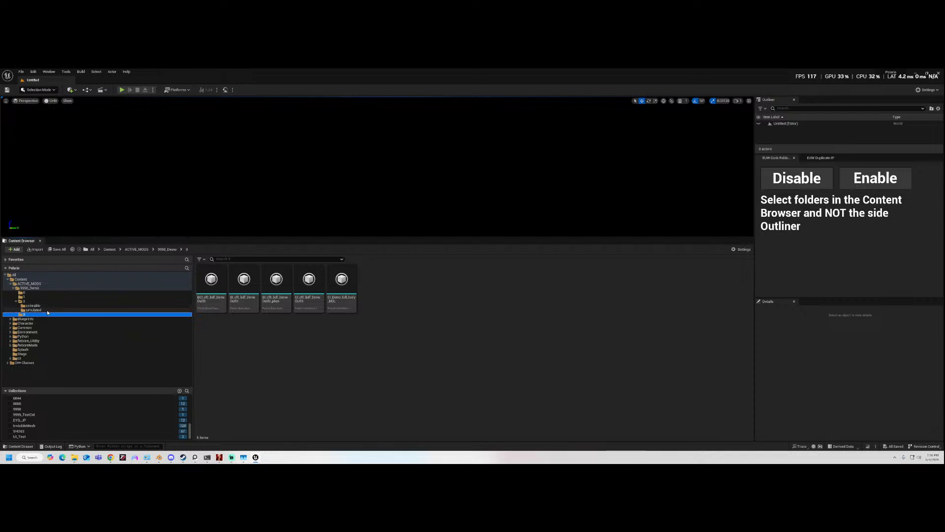
left_click(32, 306)
left_click(55, 310)
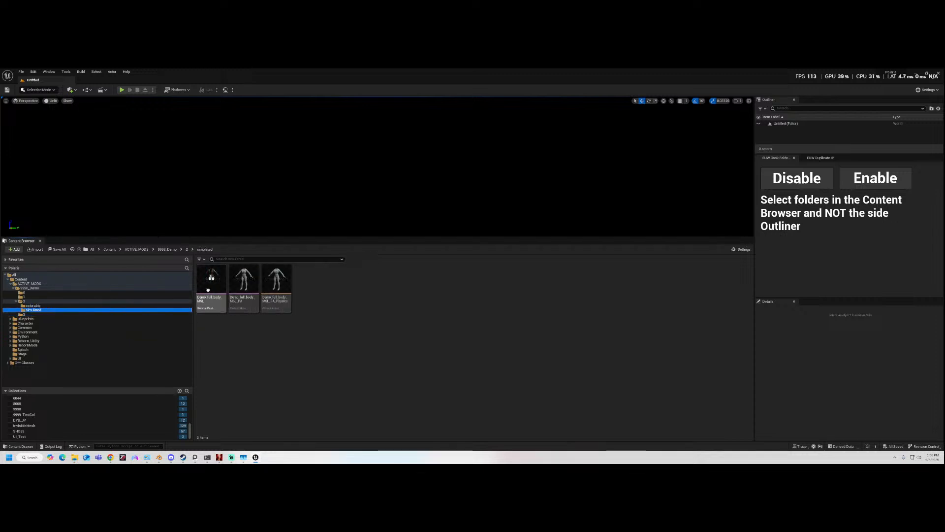
- Check the material slots of the simulated Demo_full_body_MSL mesh, save the mesh and close it
left_click(206, 288)
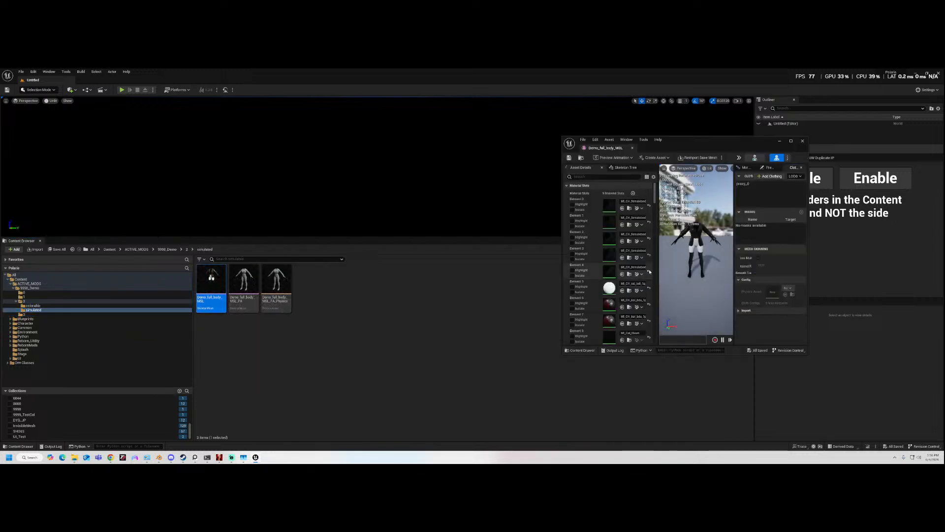
scroll(635, 298, "down", 2)
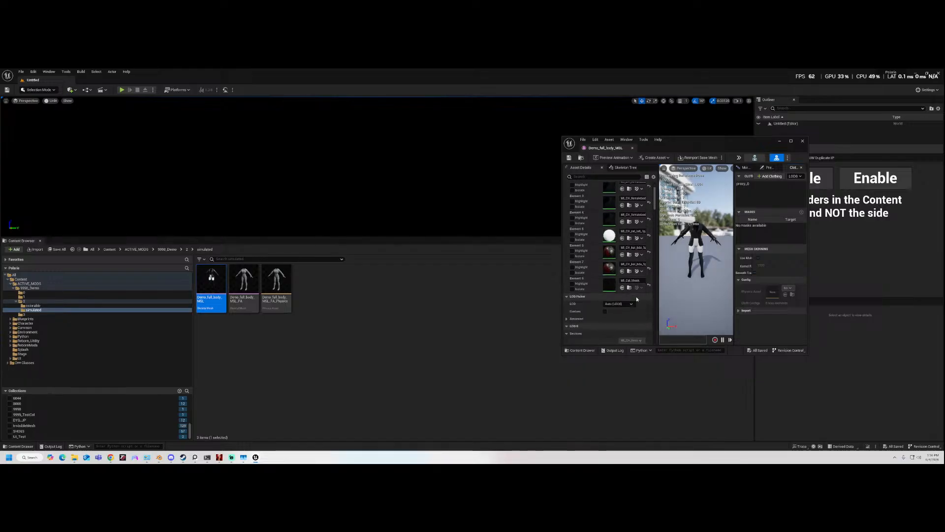
left_click(569, 157)
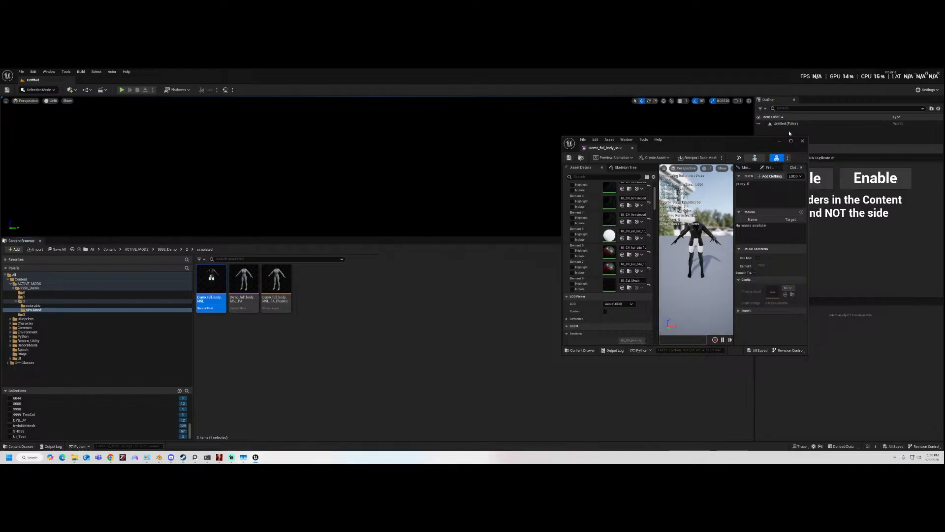
left_click(802, 142)
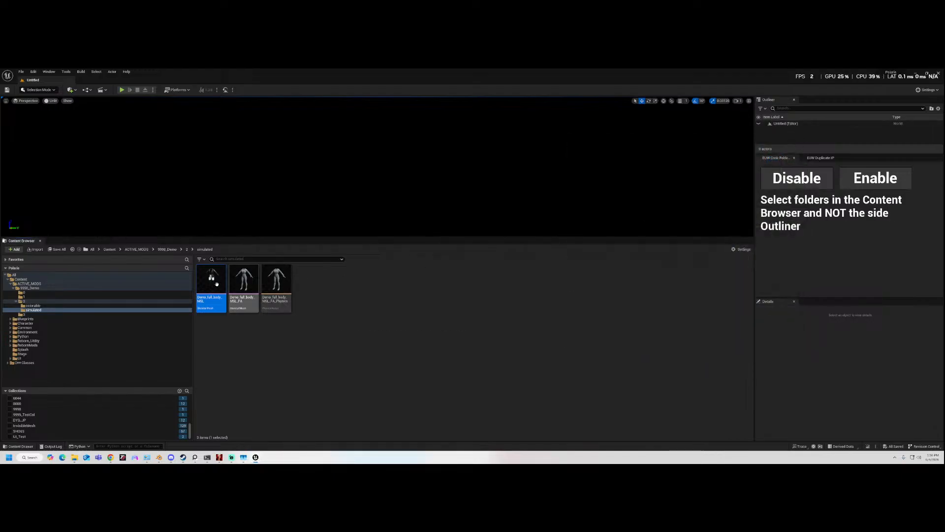
- Launch the custom Speedy Profile in the Project Launcher to cook and package the project
left_click(177, 89)
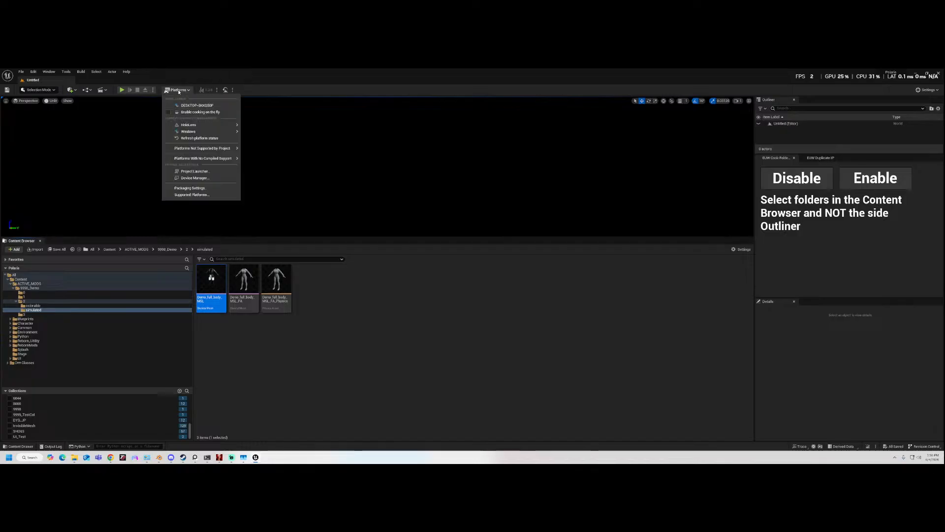
left_click(194, 172)
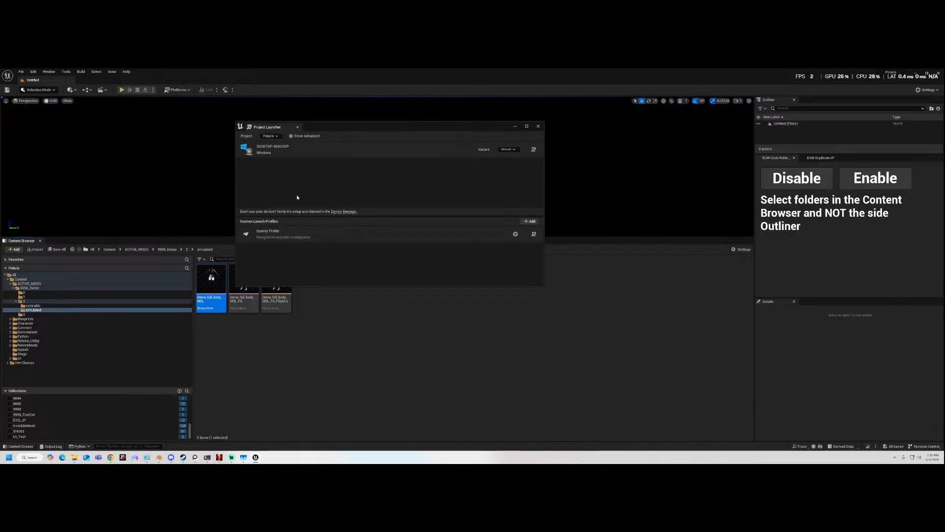
left_click(534, 234)
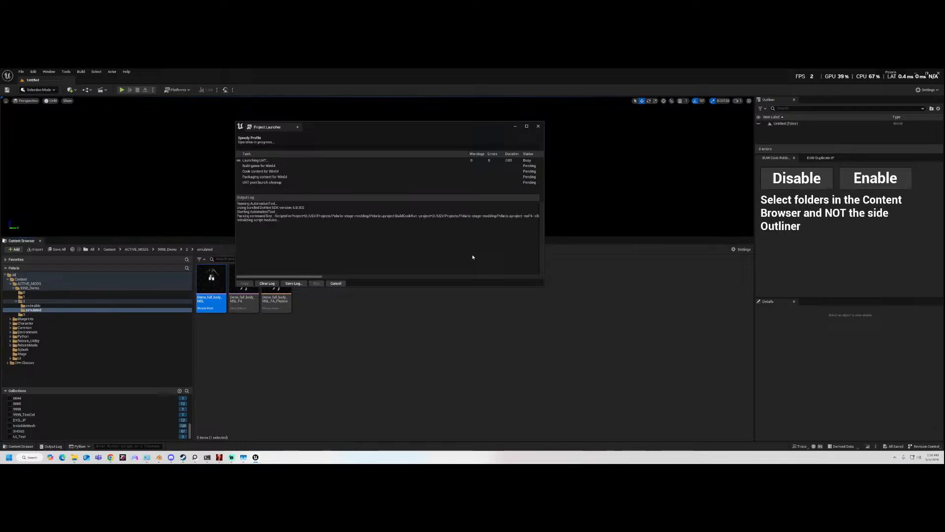